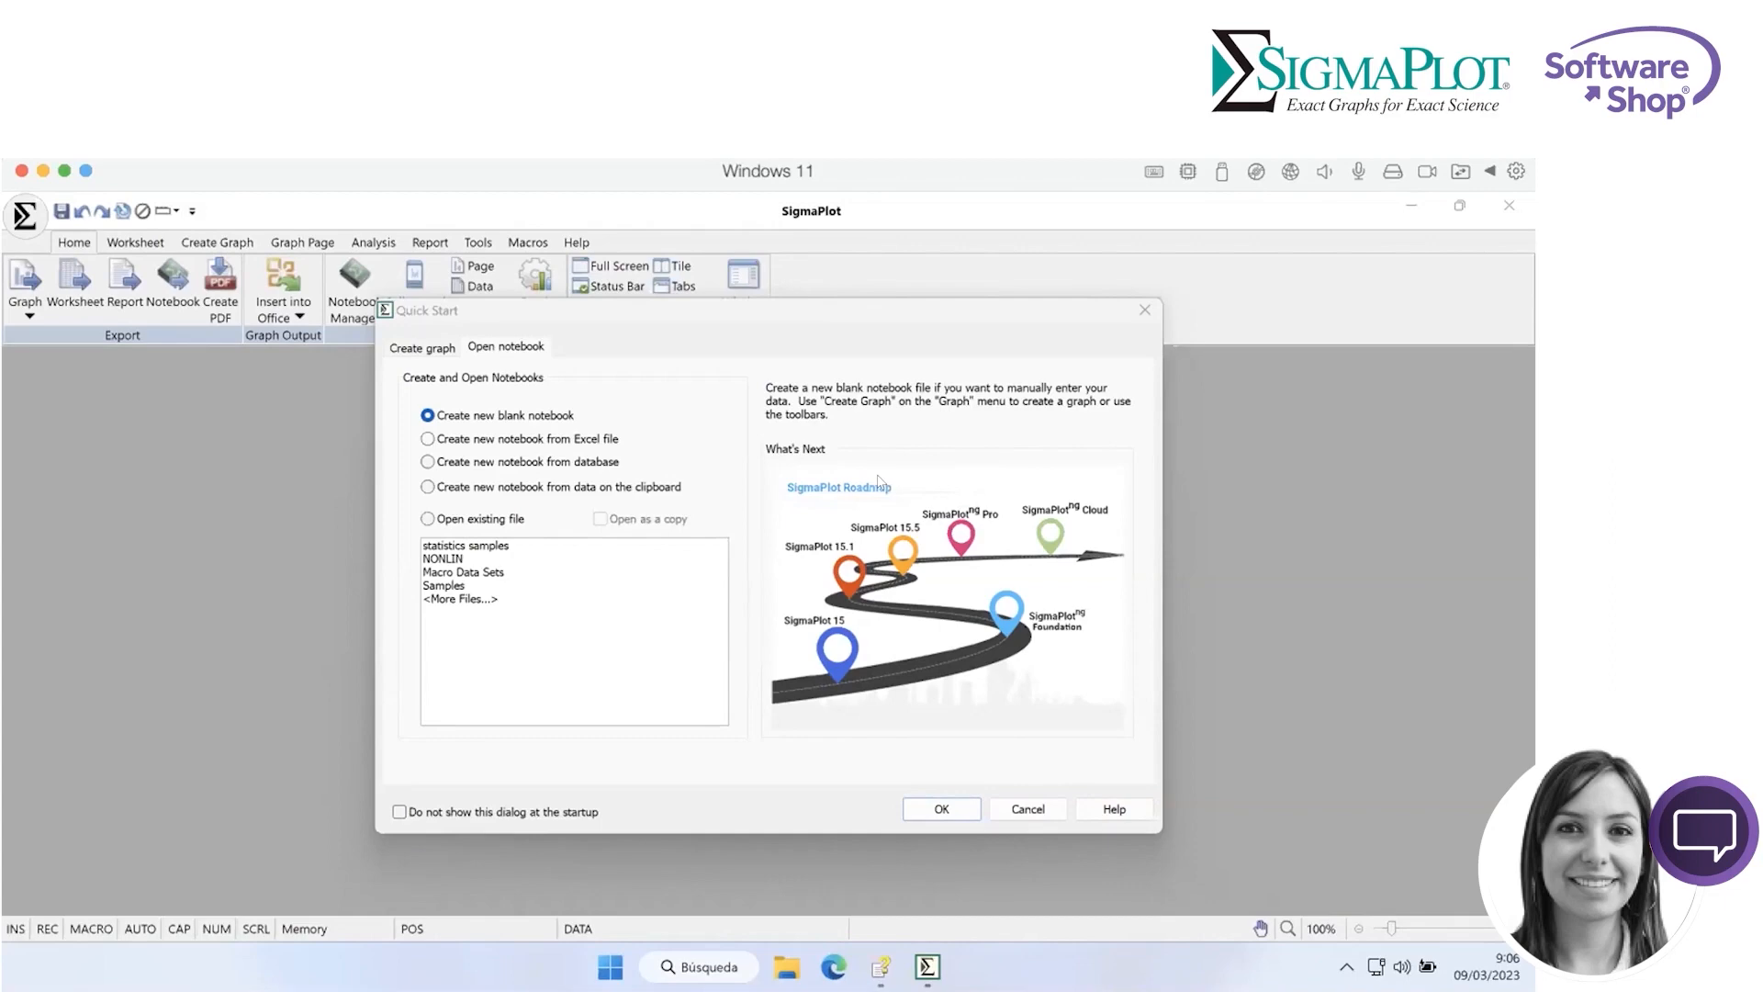
# Preview the graph creation options in Quick Start, then create a new blank notebook with the startup dialog option left unchecked.
pyautogui.click(430, 353)
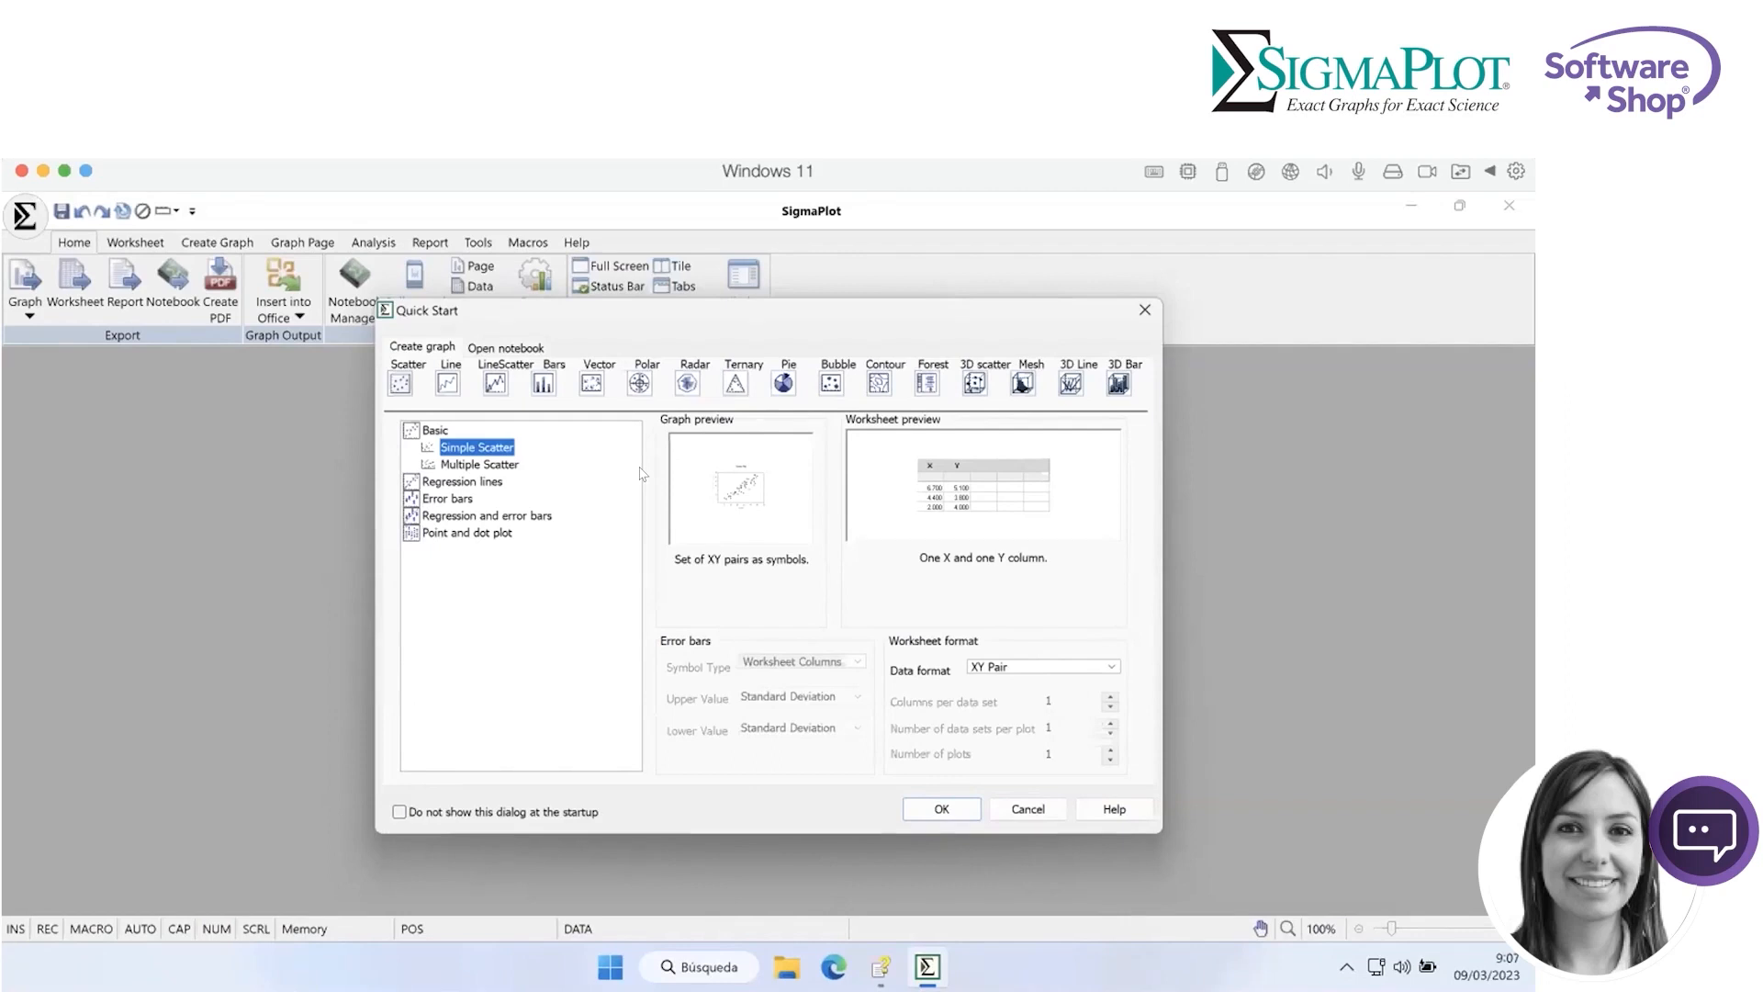
pyautogui.click(505, 348)
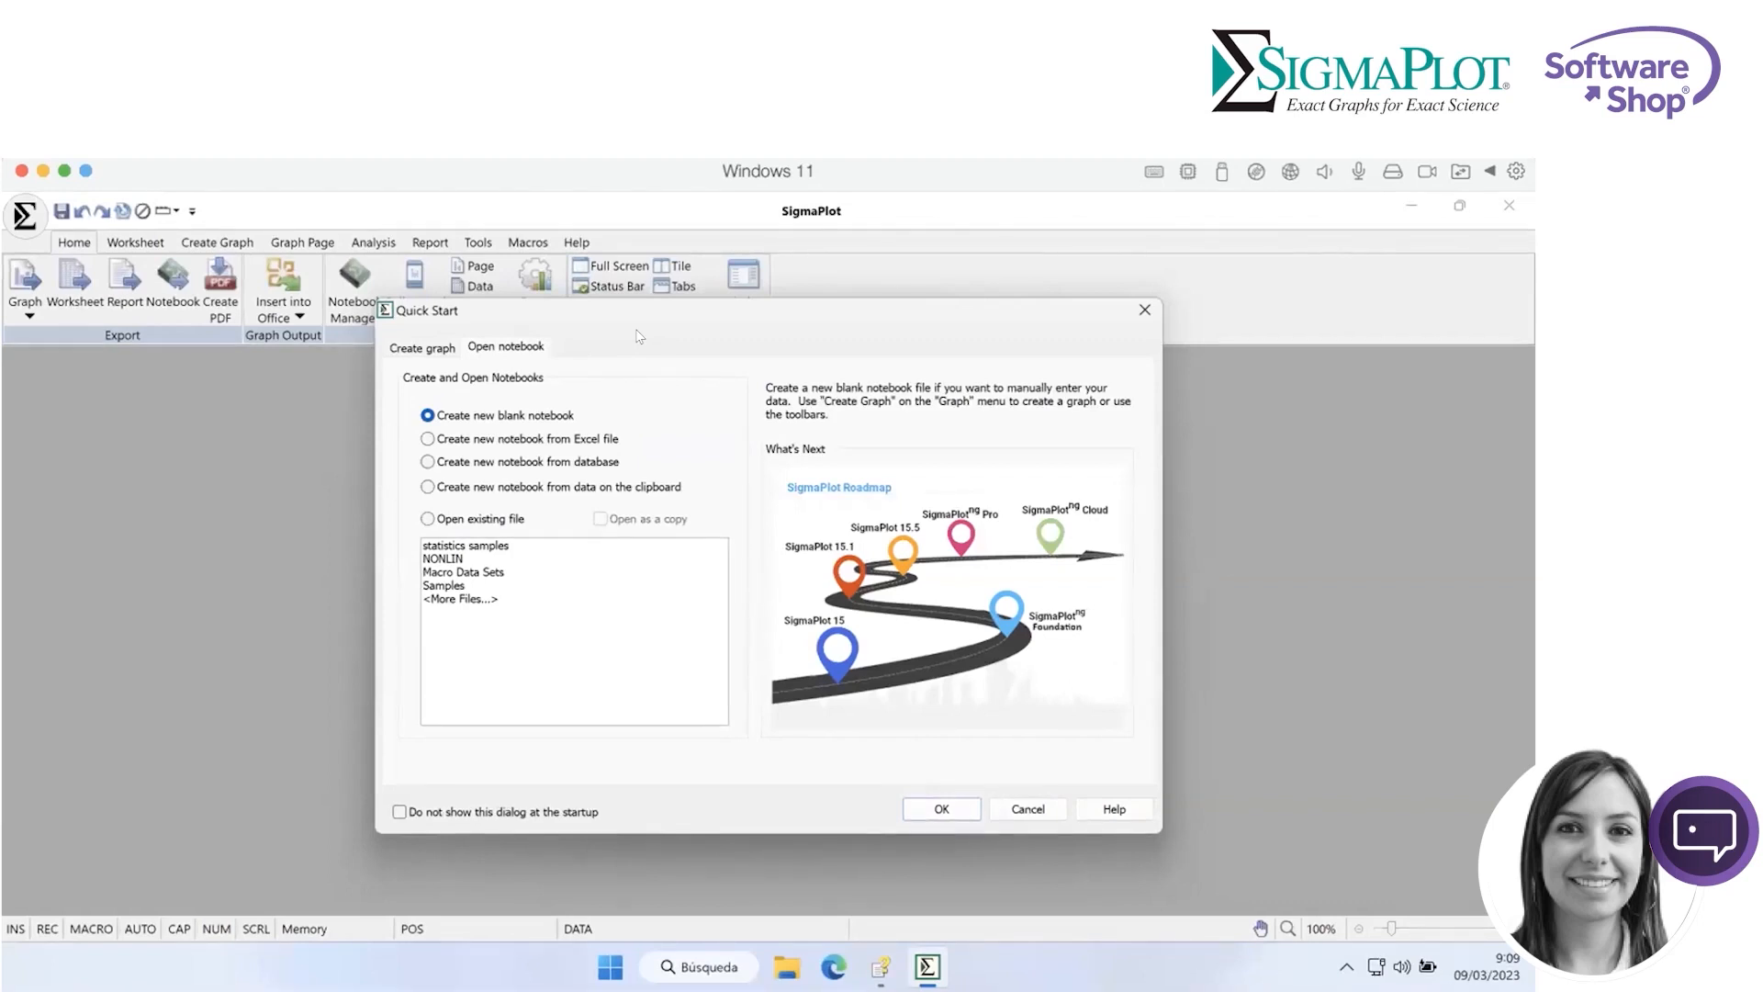
pyautogui.click(399, 812)
pyautogui.click(399, 812)
pyautogui.click(959, 810)
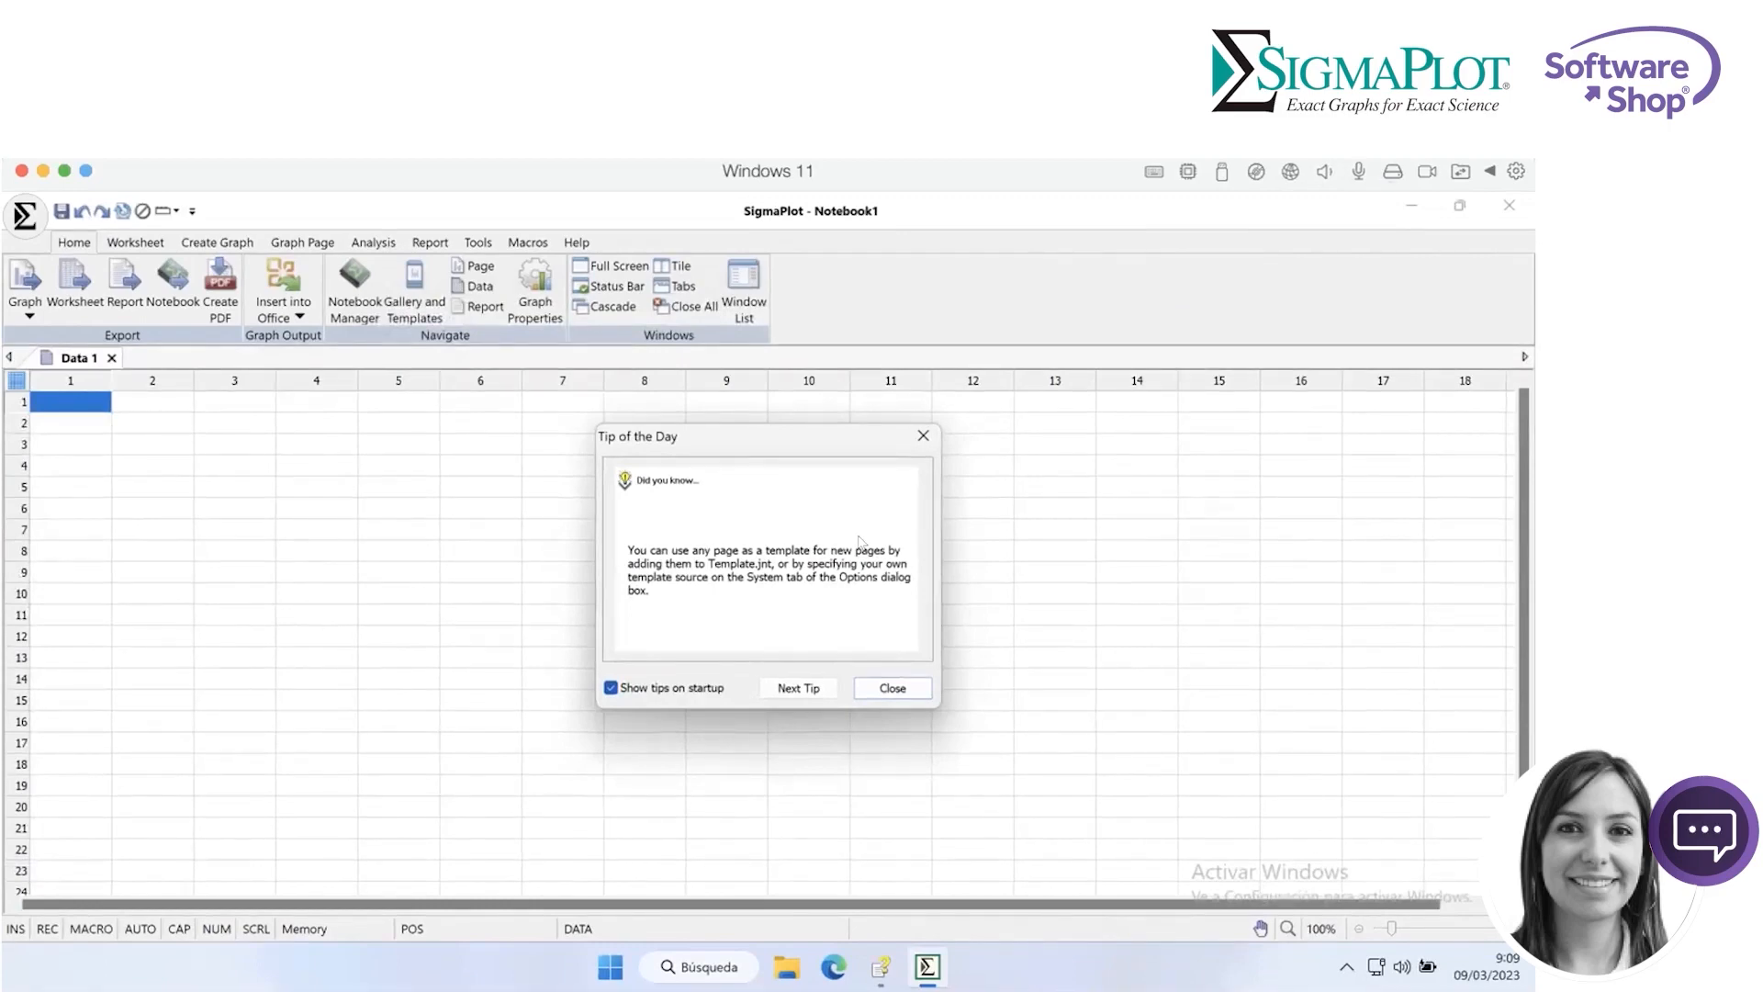
# Browse three more tips of the day and close the tip dialog.
pyautogui.click(797, 690)
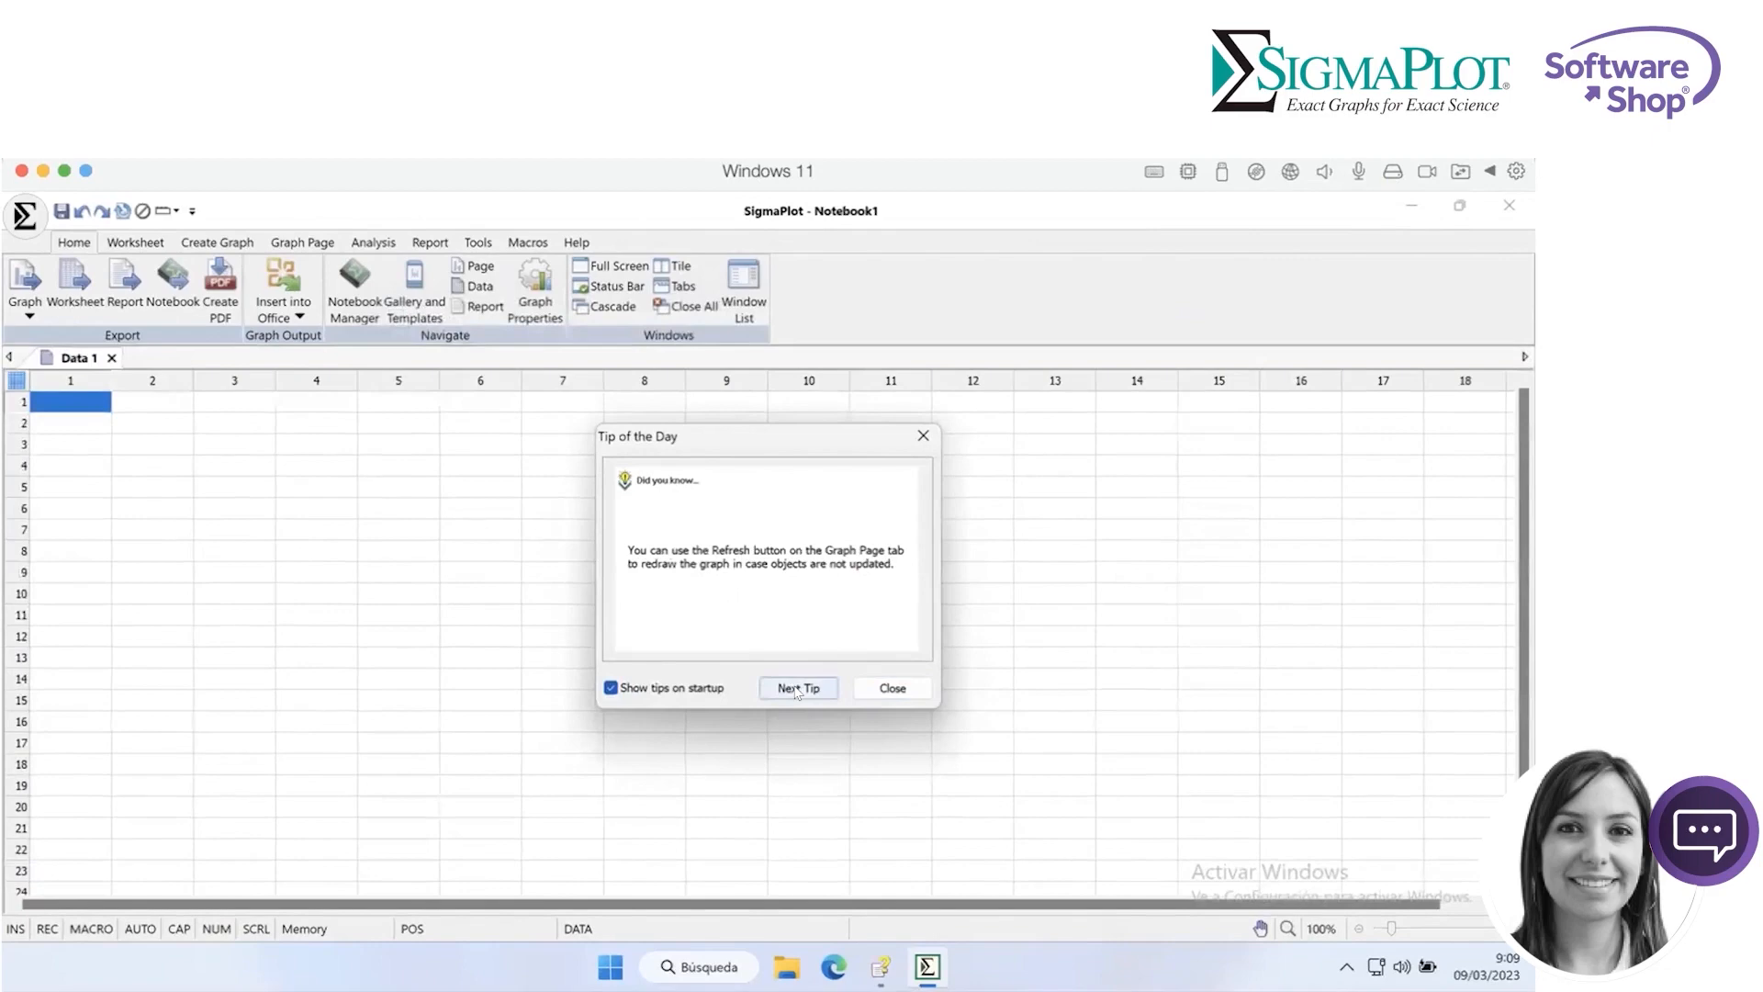
pyautogui.click(797, 691)
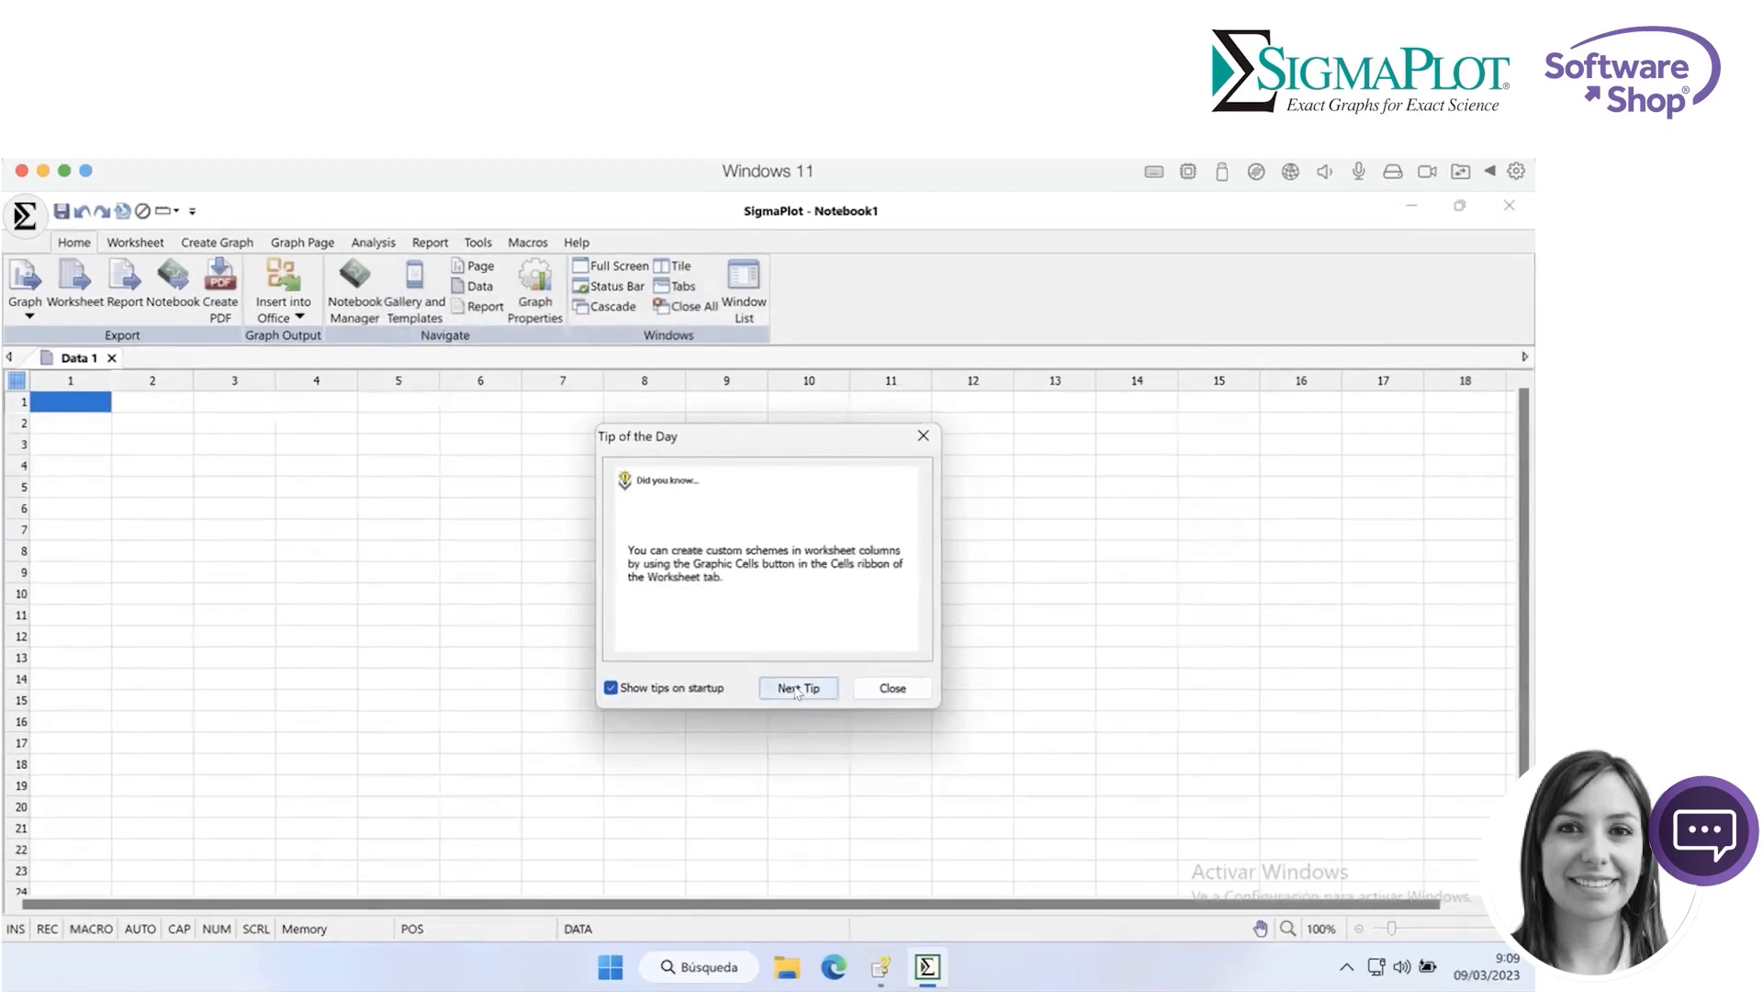
pyautogui.click(797, 690)
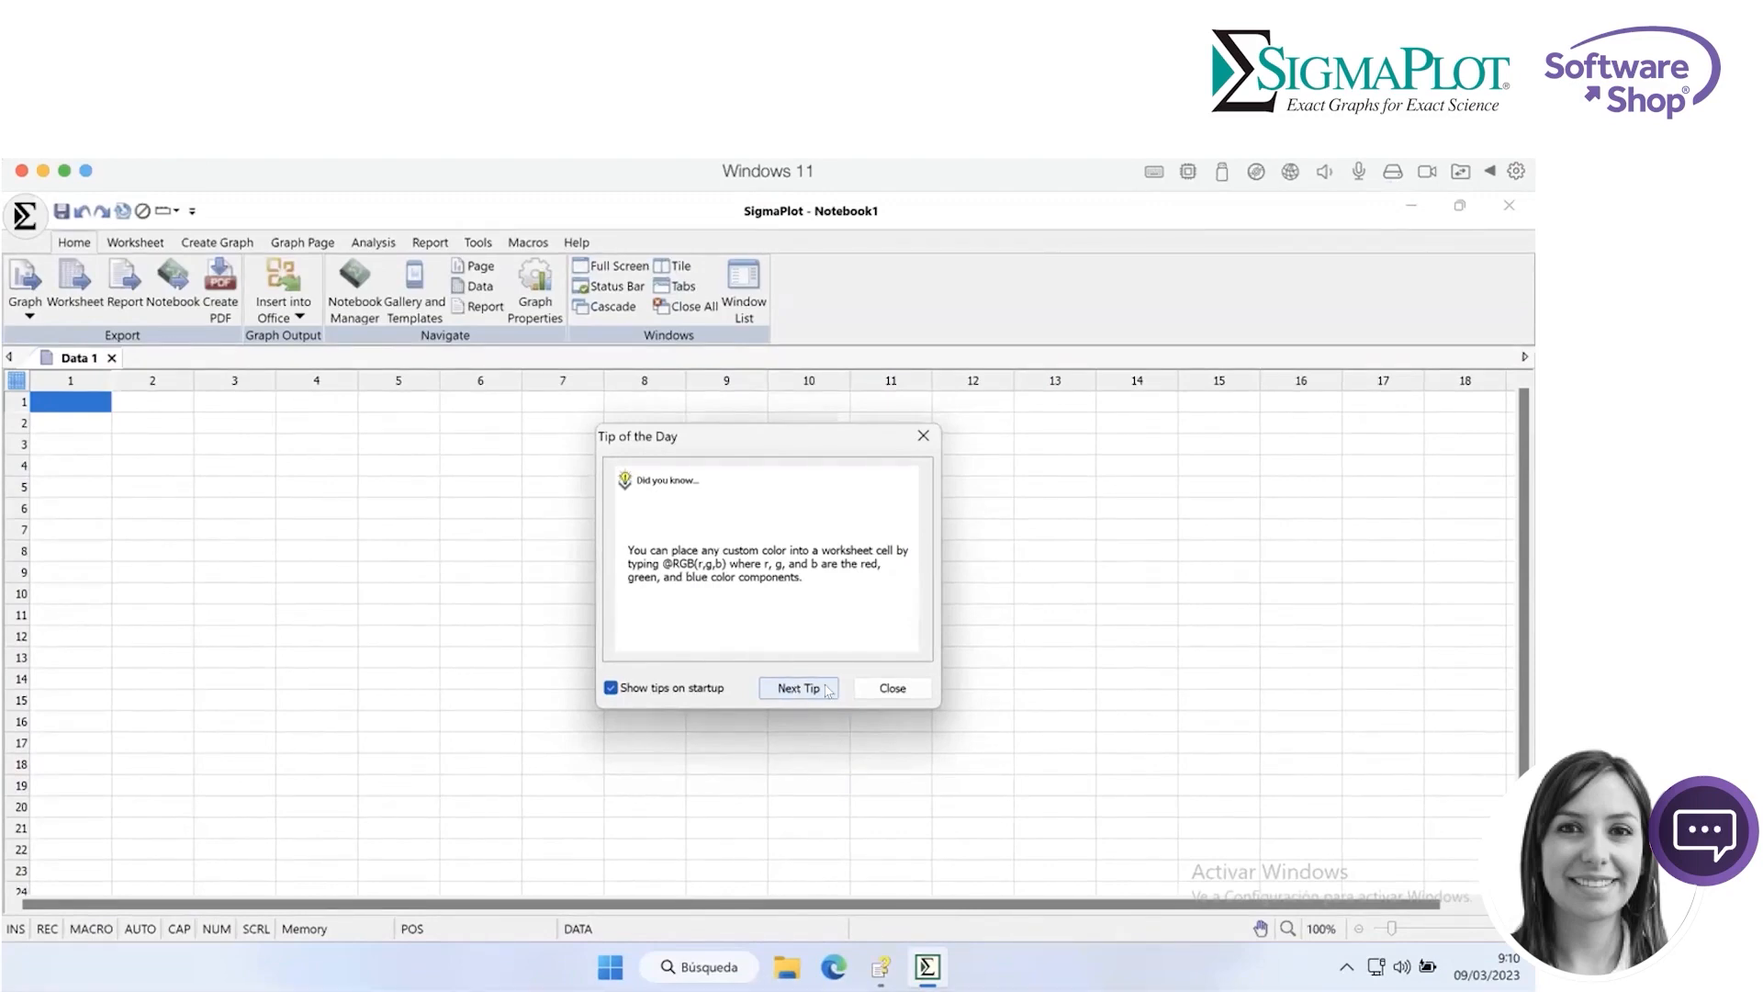
pyautogui.click(875, 689)
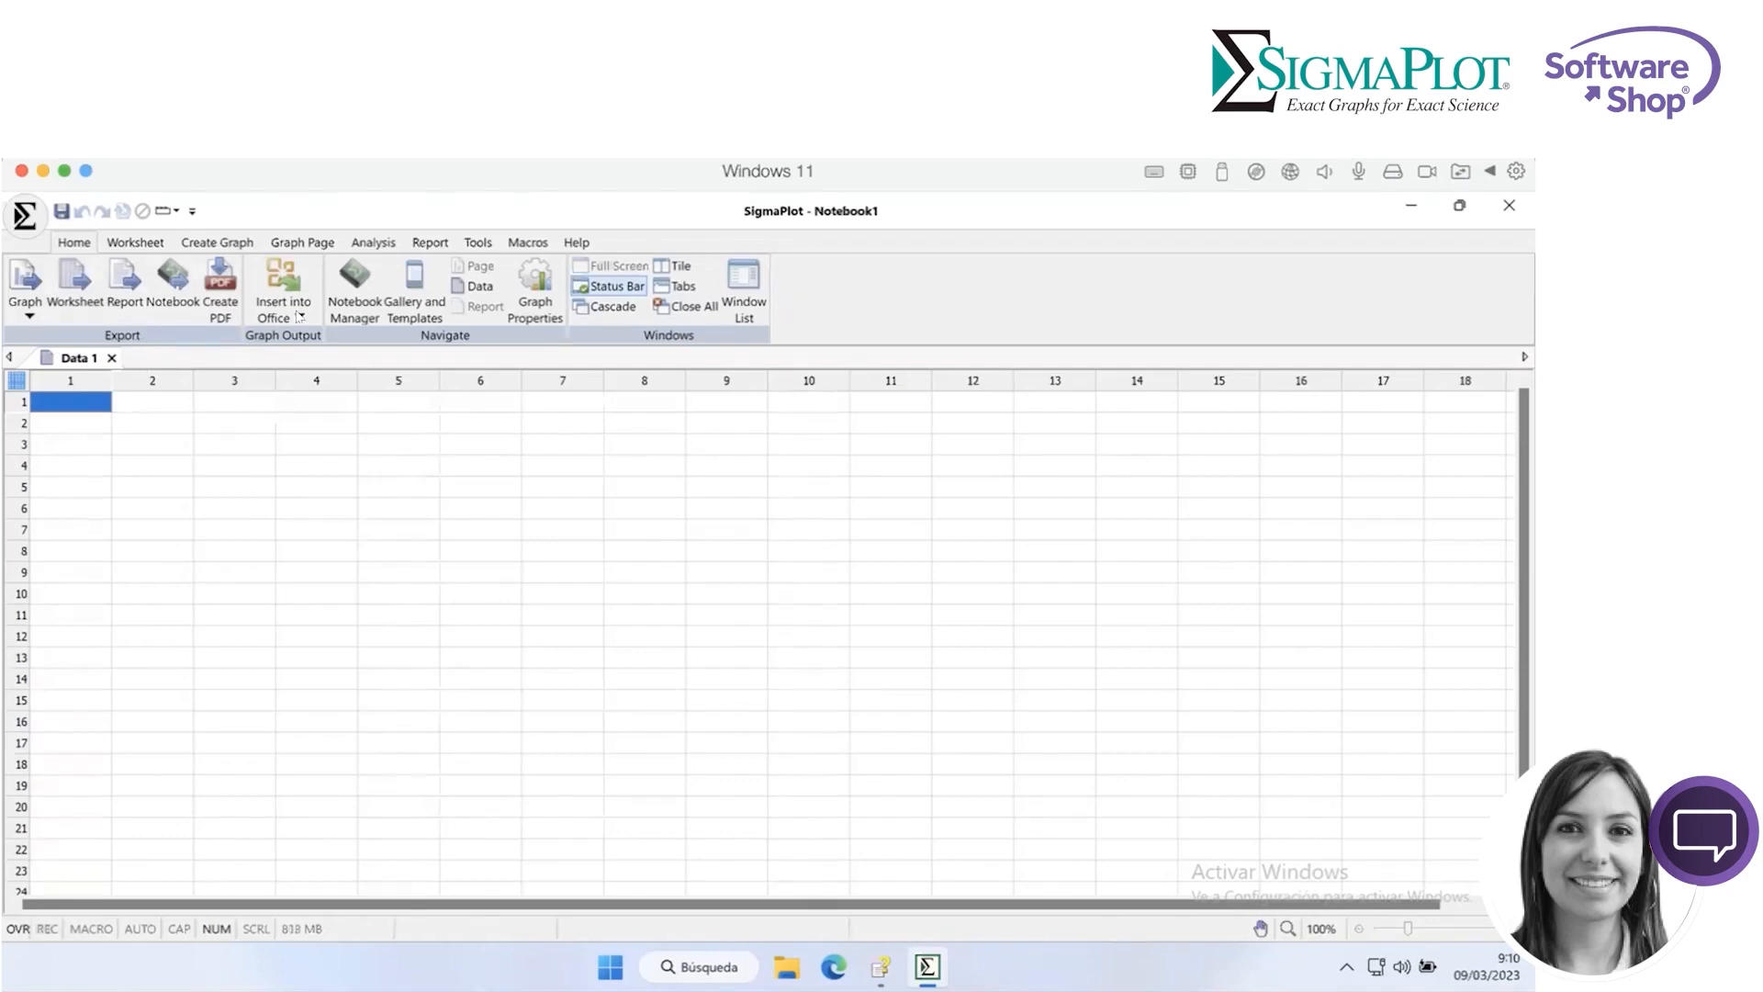
# Show the Notebook Manager and view the summary information of Notebook1 and its Data 1 worksheet.
pyautogui.click(337, 281)
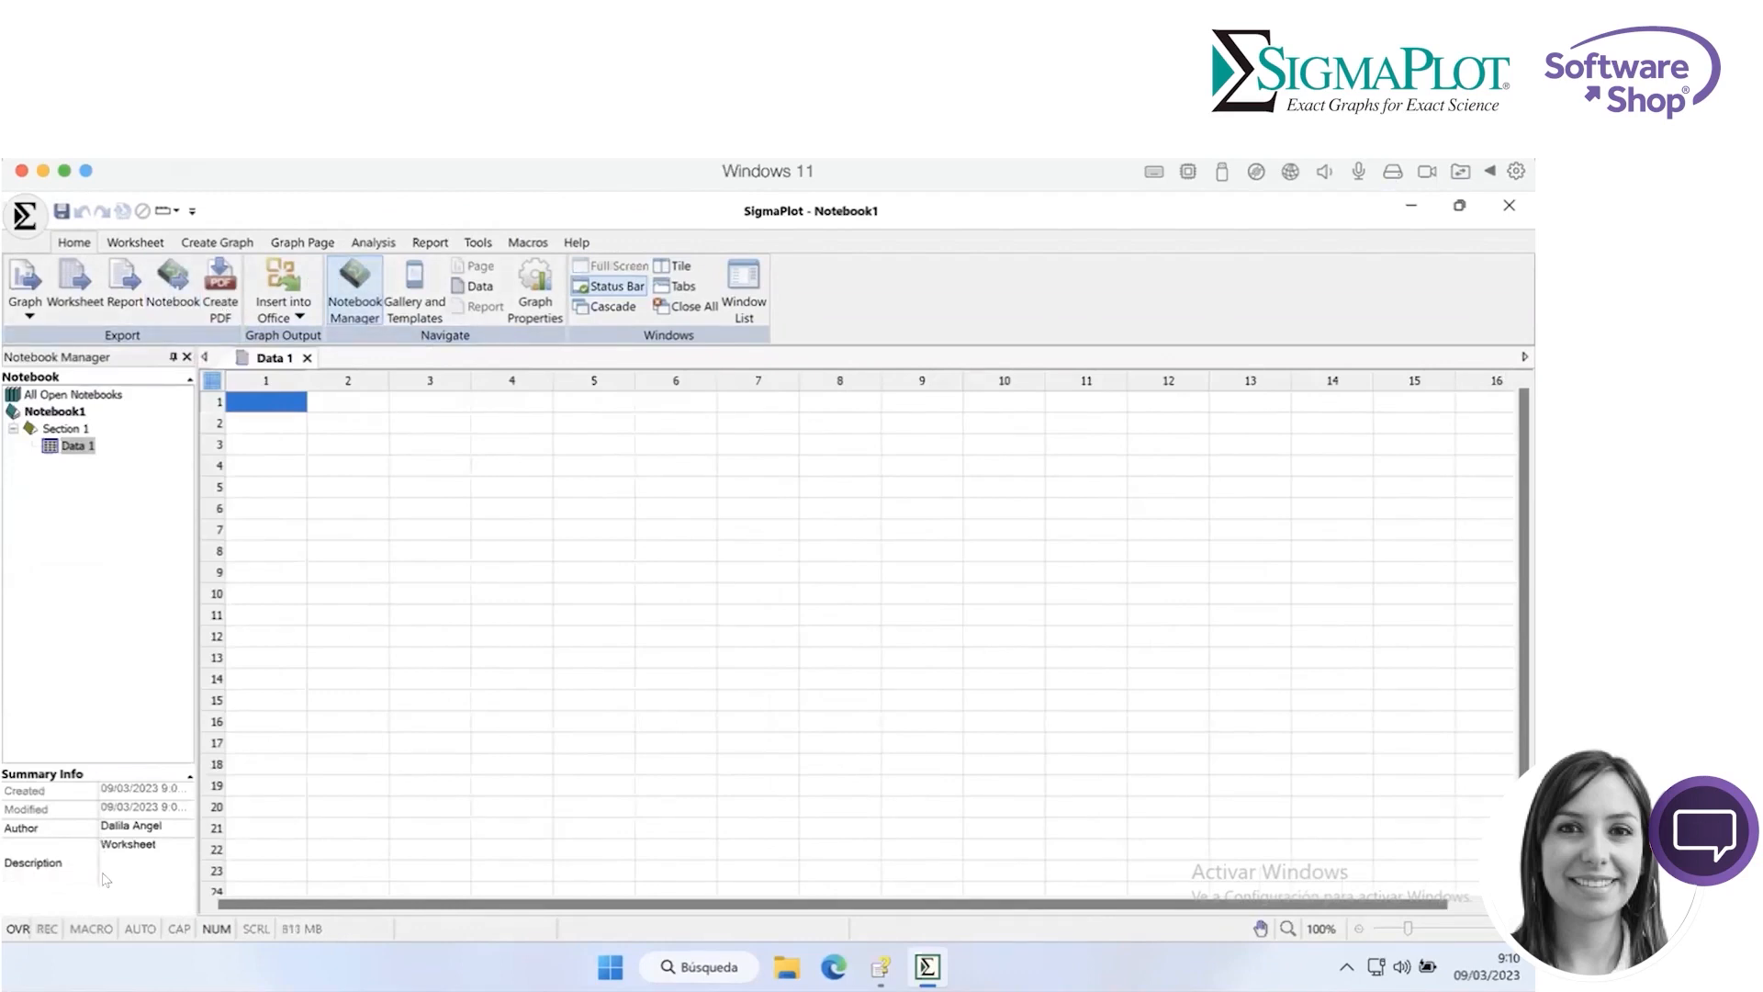
pyautogui.click(62, 413)
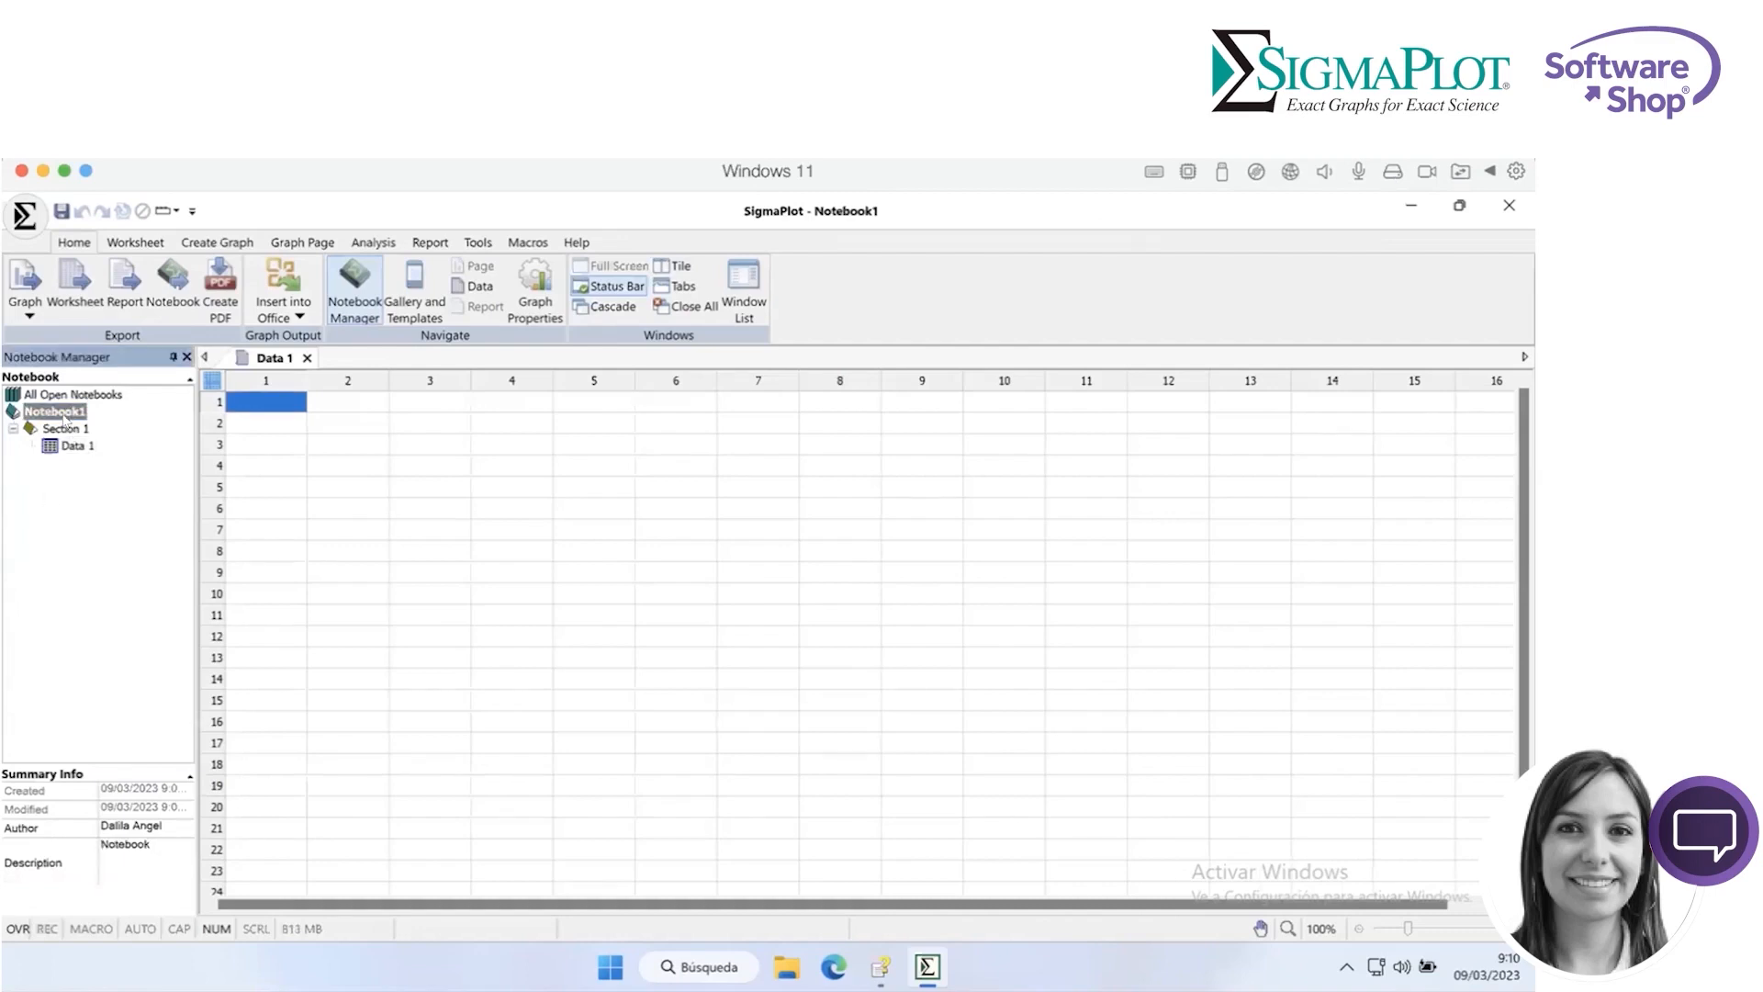
pyautogui.click(76, 447)
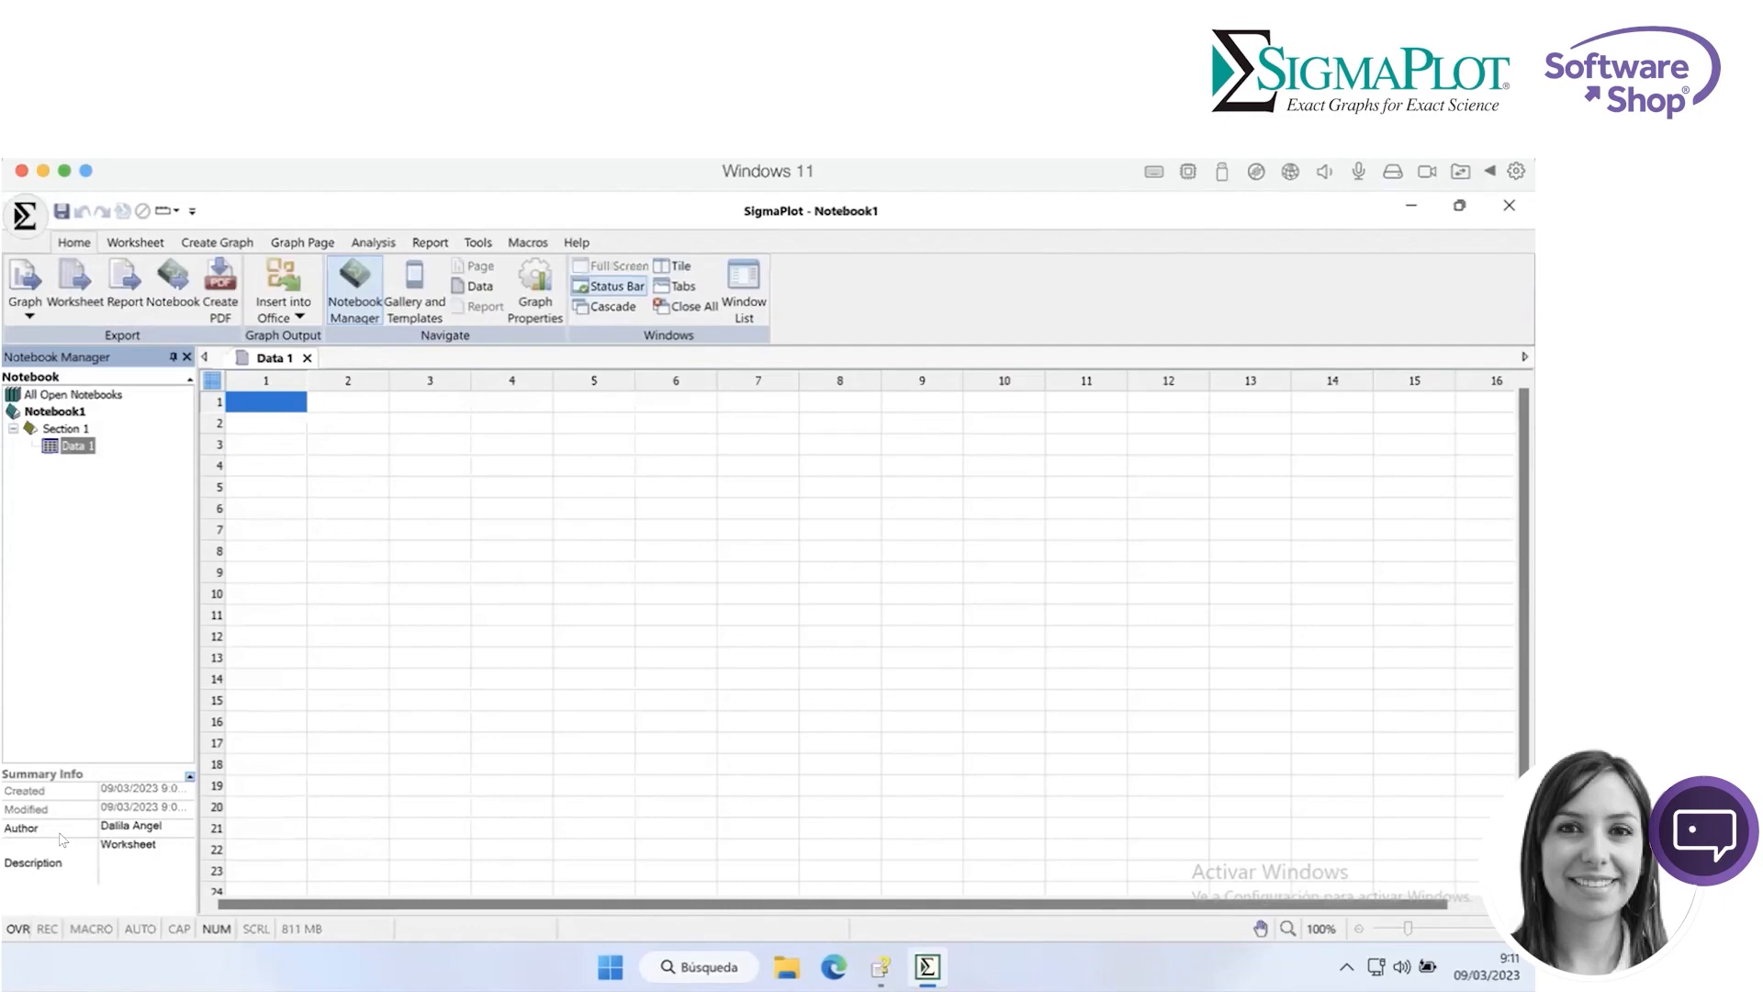
# Show the graph gallery and templates and select the Range Bars graph.
pyautogui.click(432, 294)
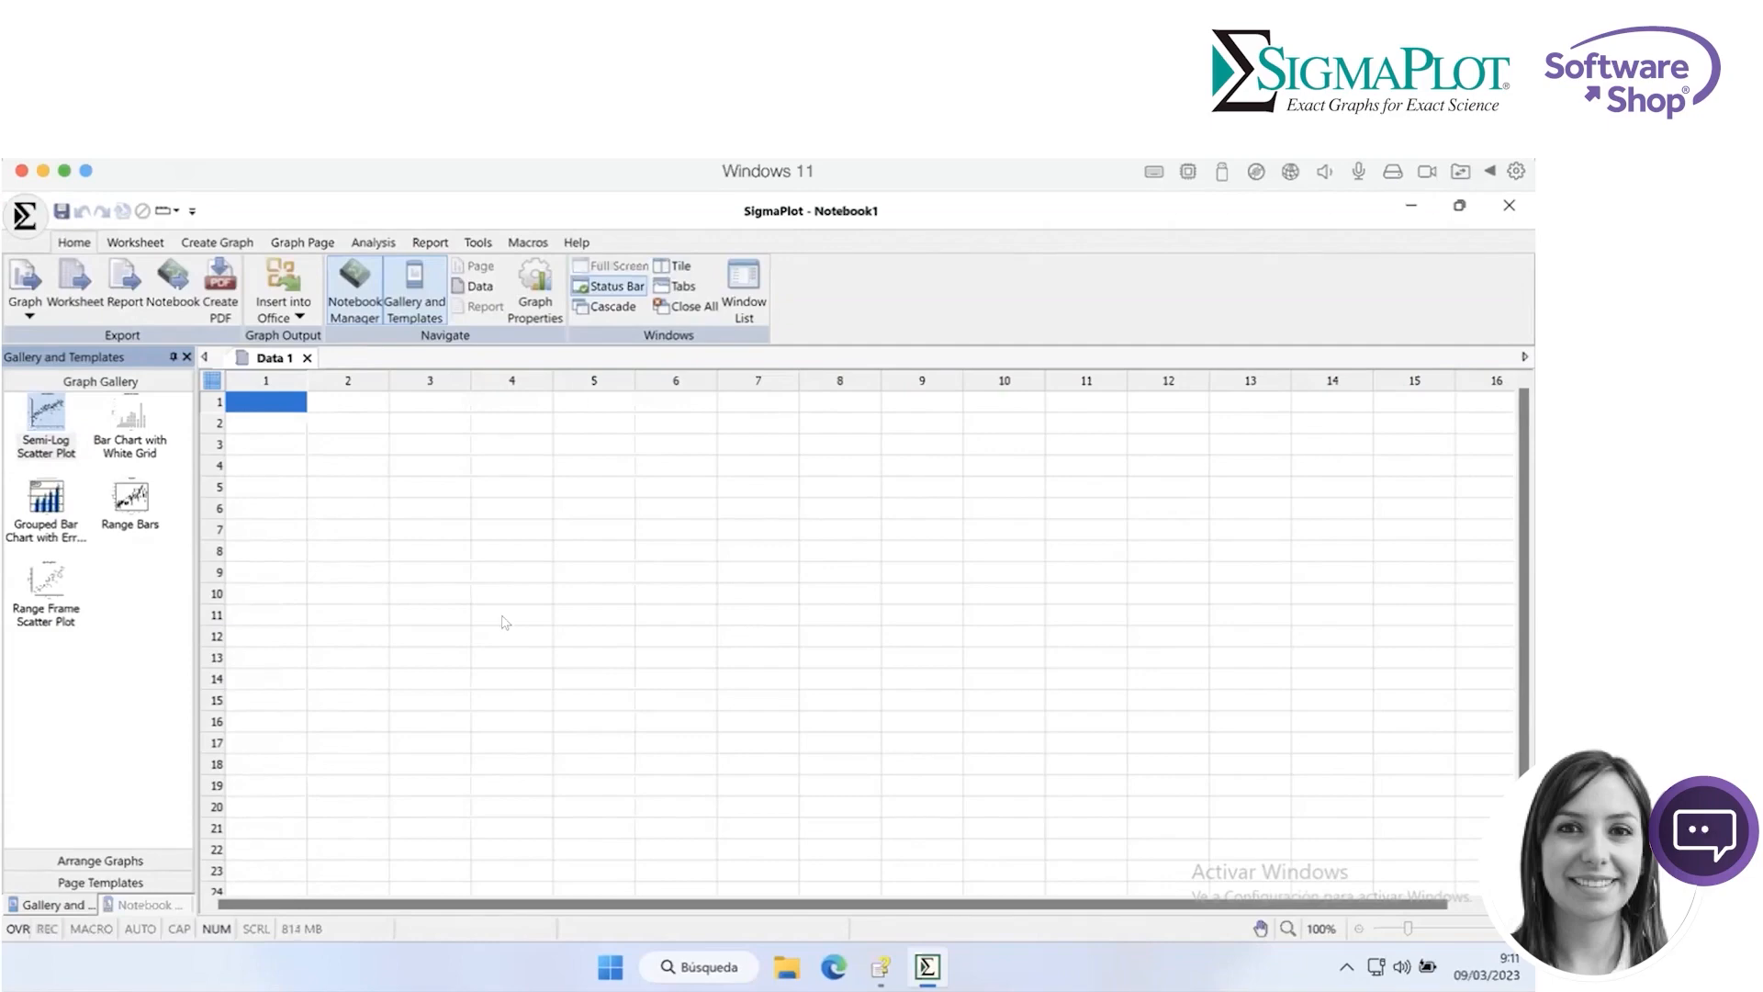
pyautogui.click(144, 516)
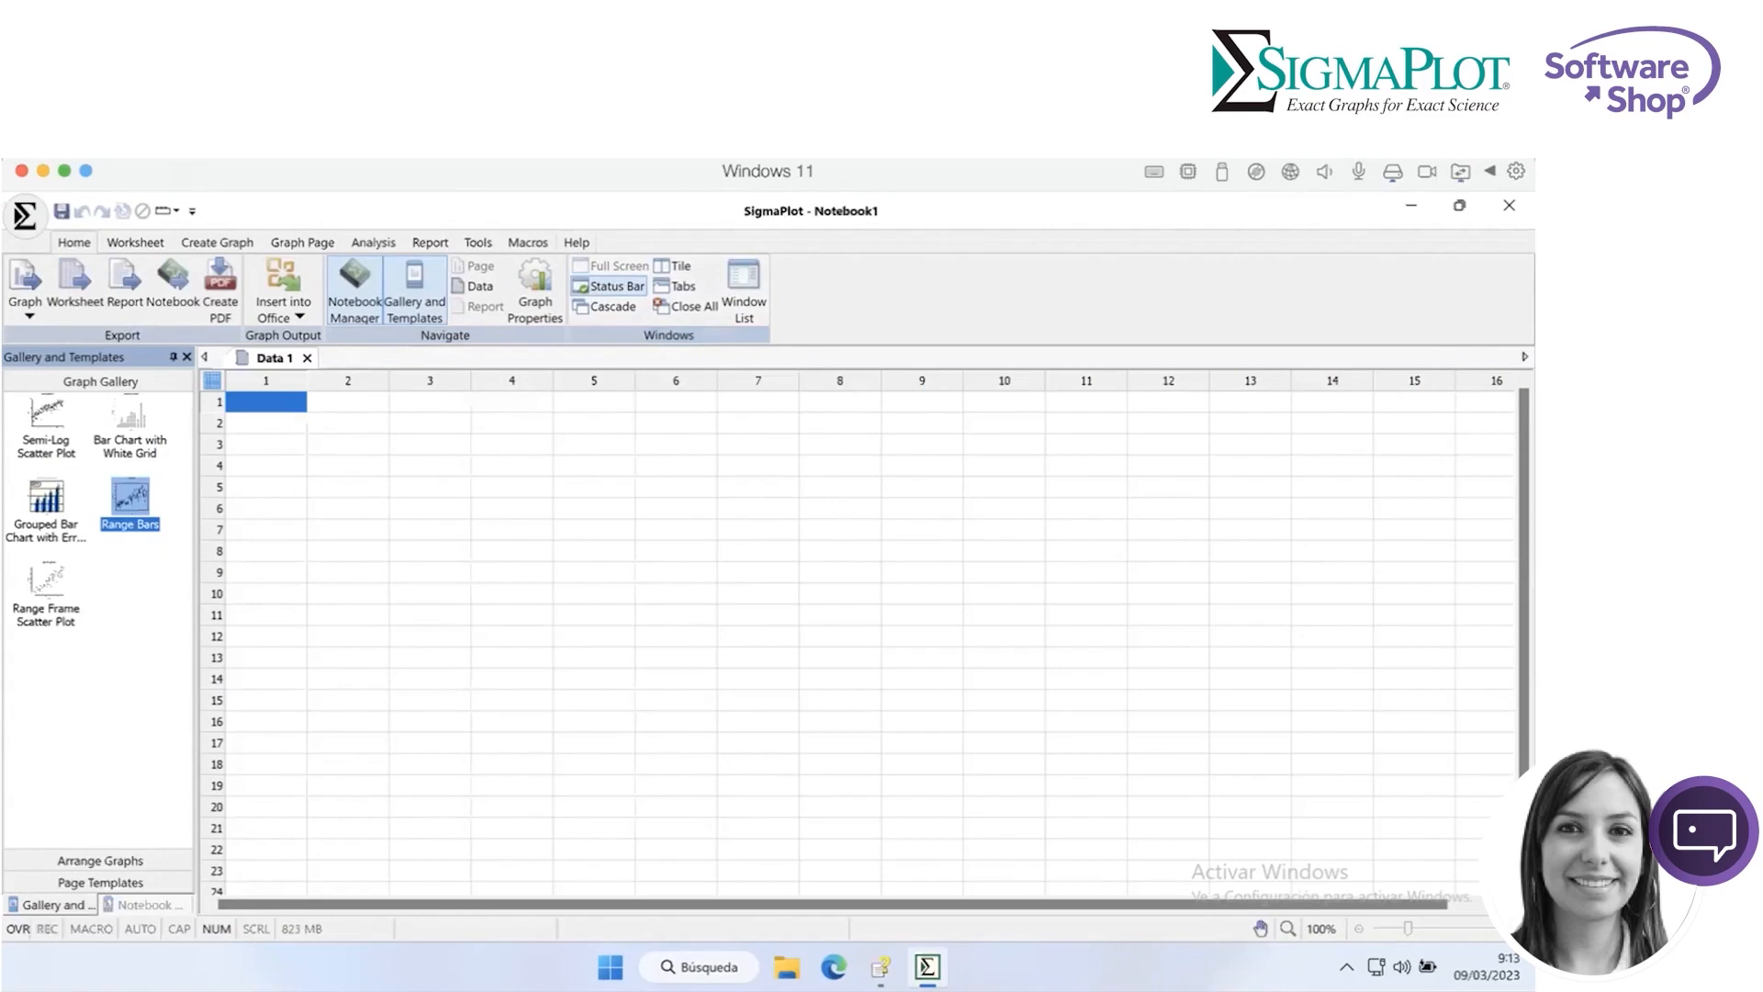
# Examine the available commands for creating graphs, formatting graph pages, statistical analysis and reports, including the options for inserting objects.
pyautogui.click(213, 243)
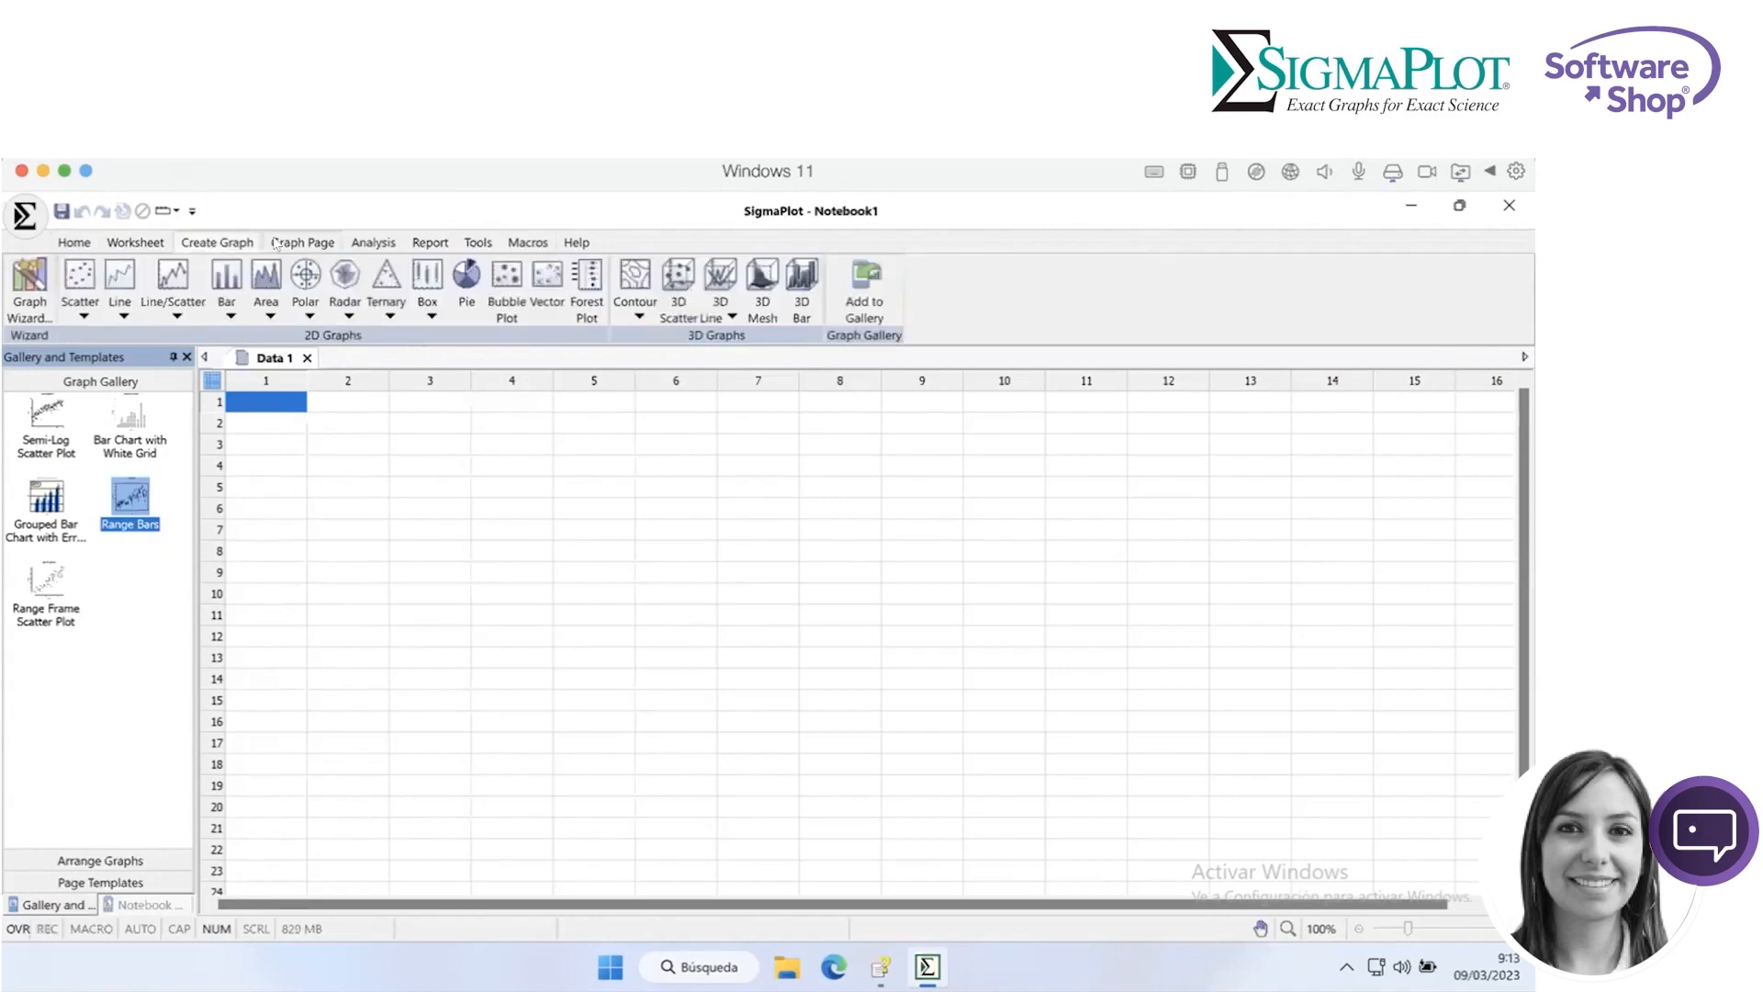
pyautogui.click(276, 243)
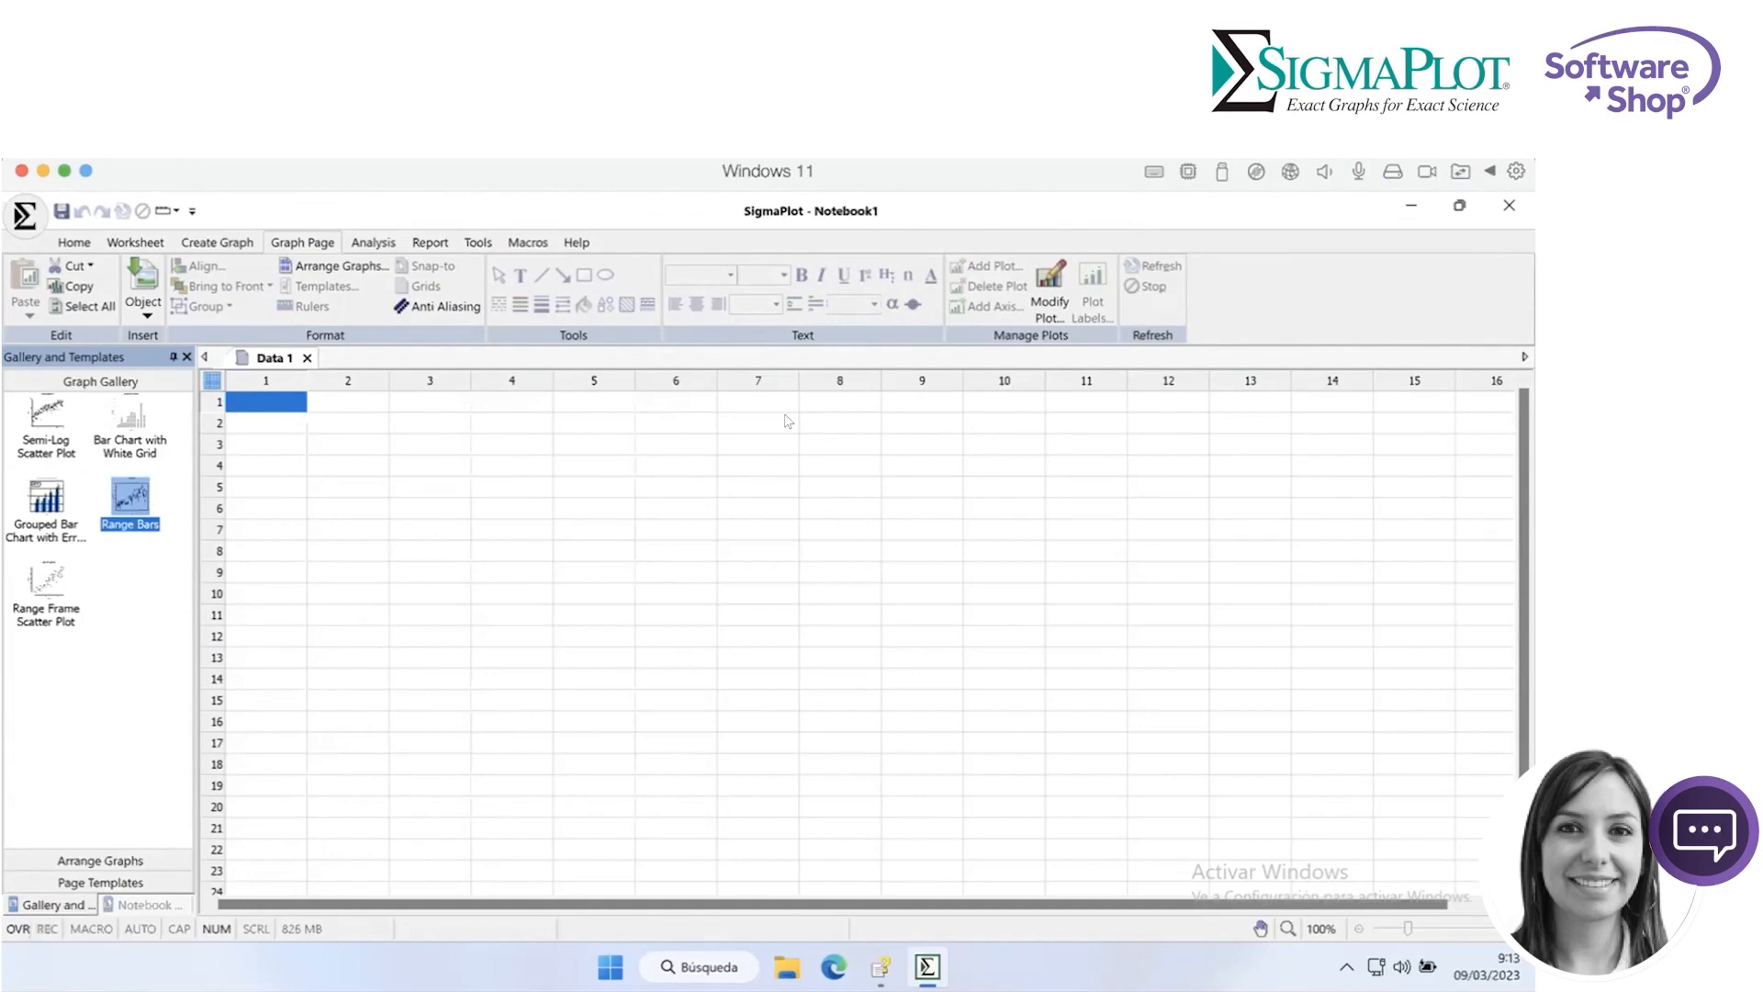
pyautogui.click(148, 315)
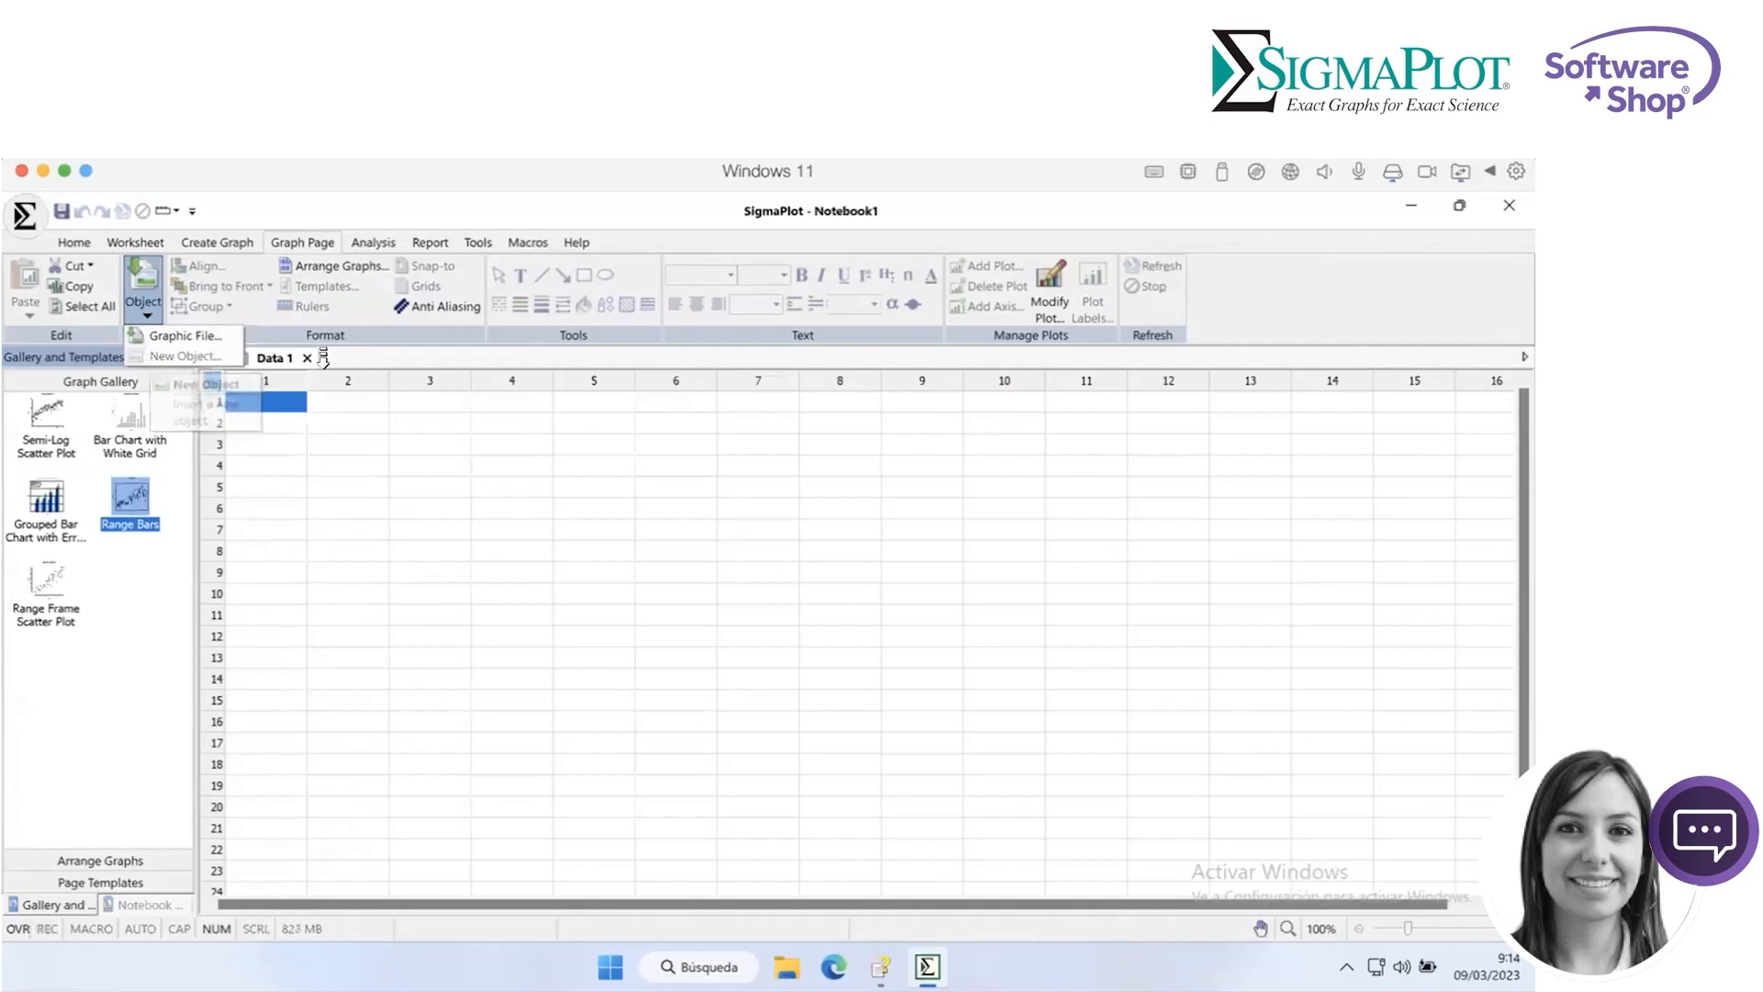
pyautogui.click(404, 421)
pyautogui.click(375, 242)
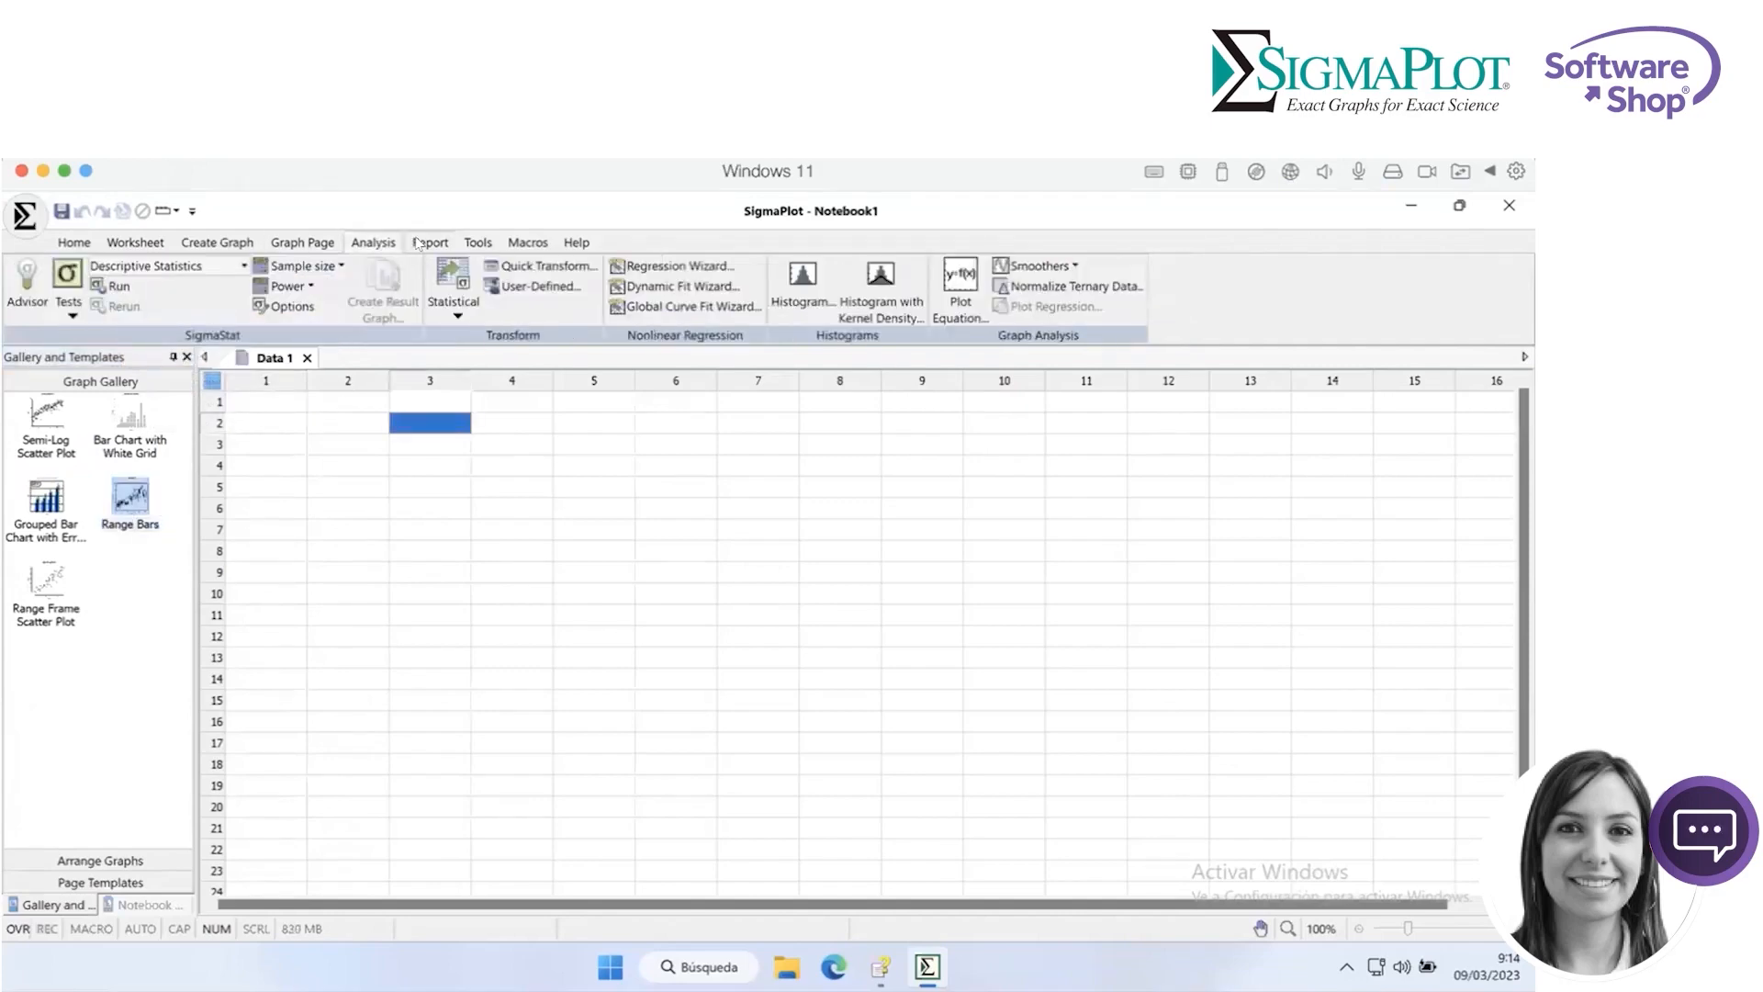
pyautogui.click(418, 244)
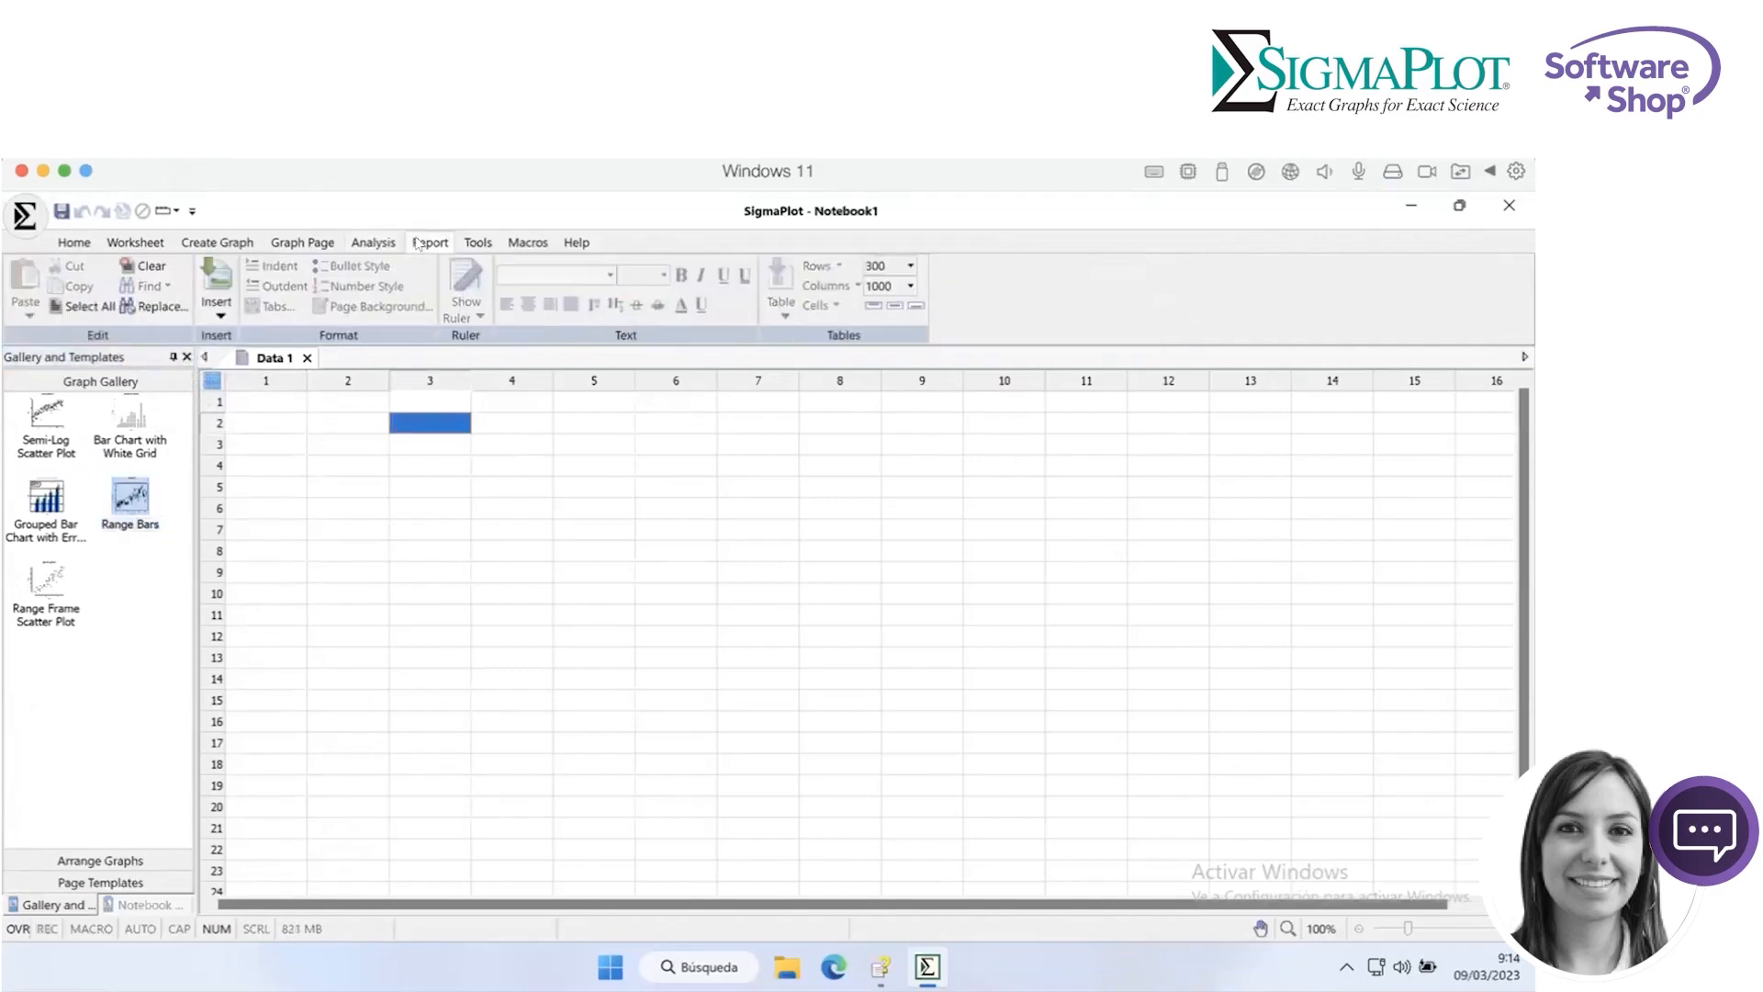
pyautogui.click(218, 315)
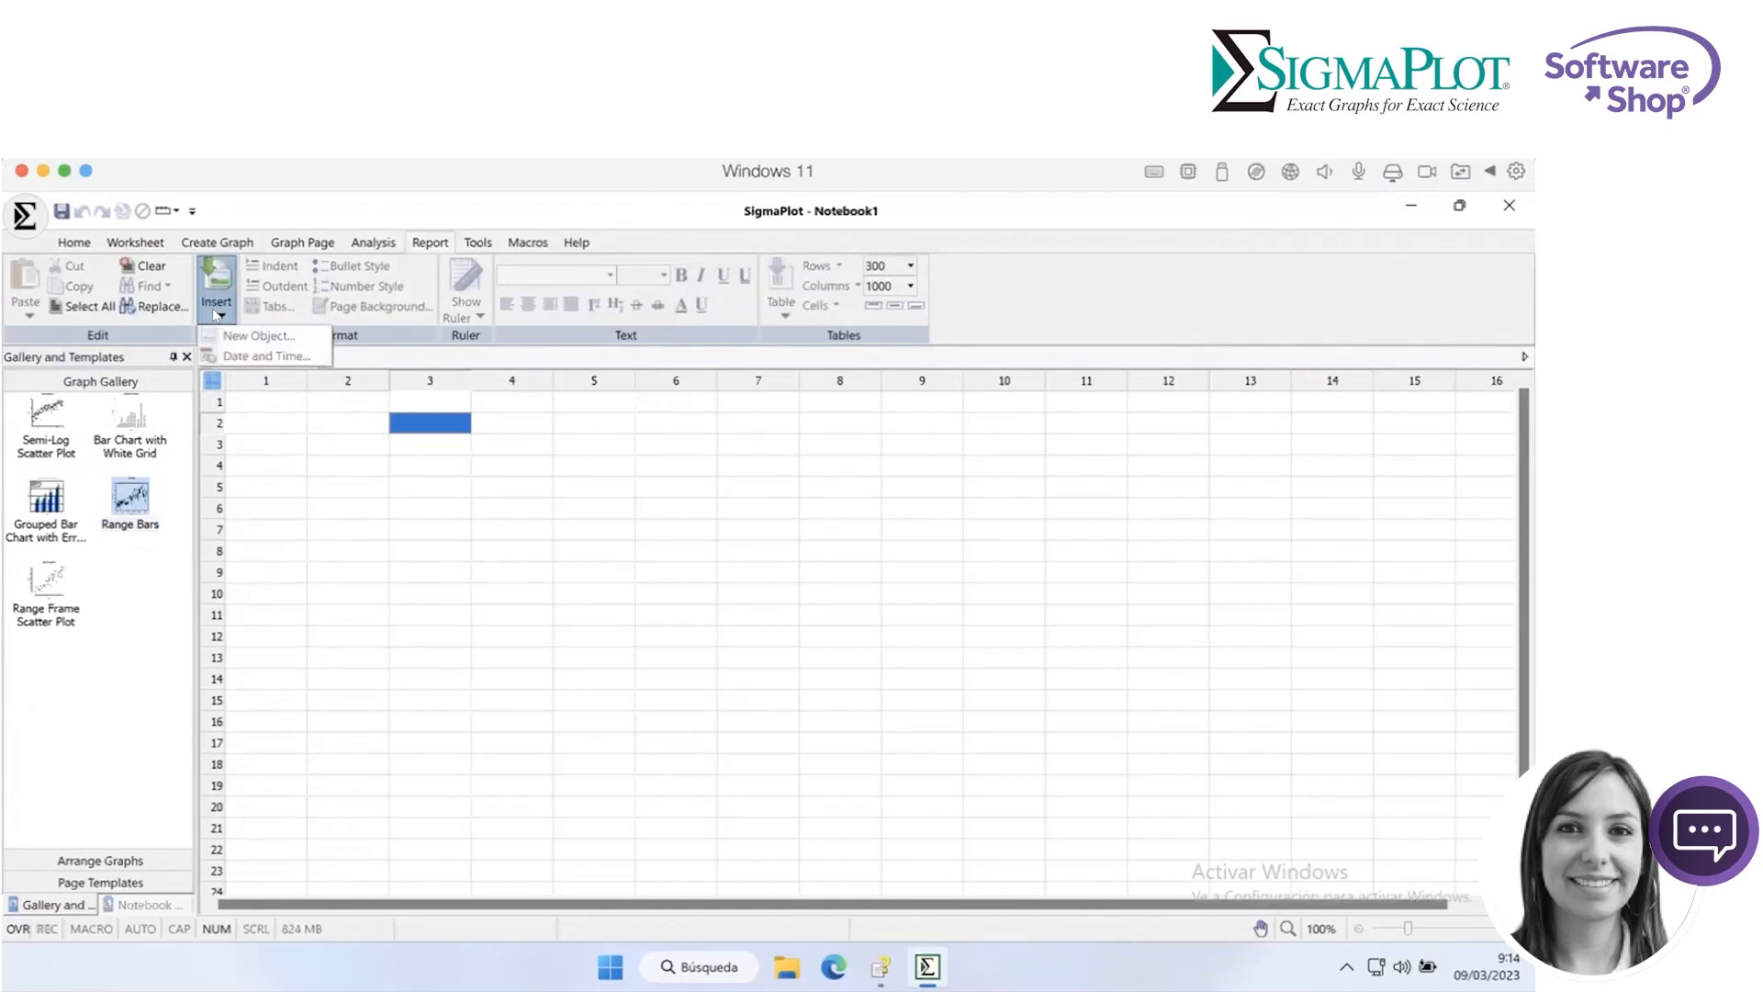
pyautogui.click(217, 236)
pyautogui.click(217, 236)
pyautogui.click(279, 244)
pyautogui.click(359, 242)
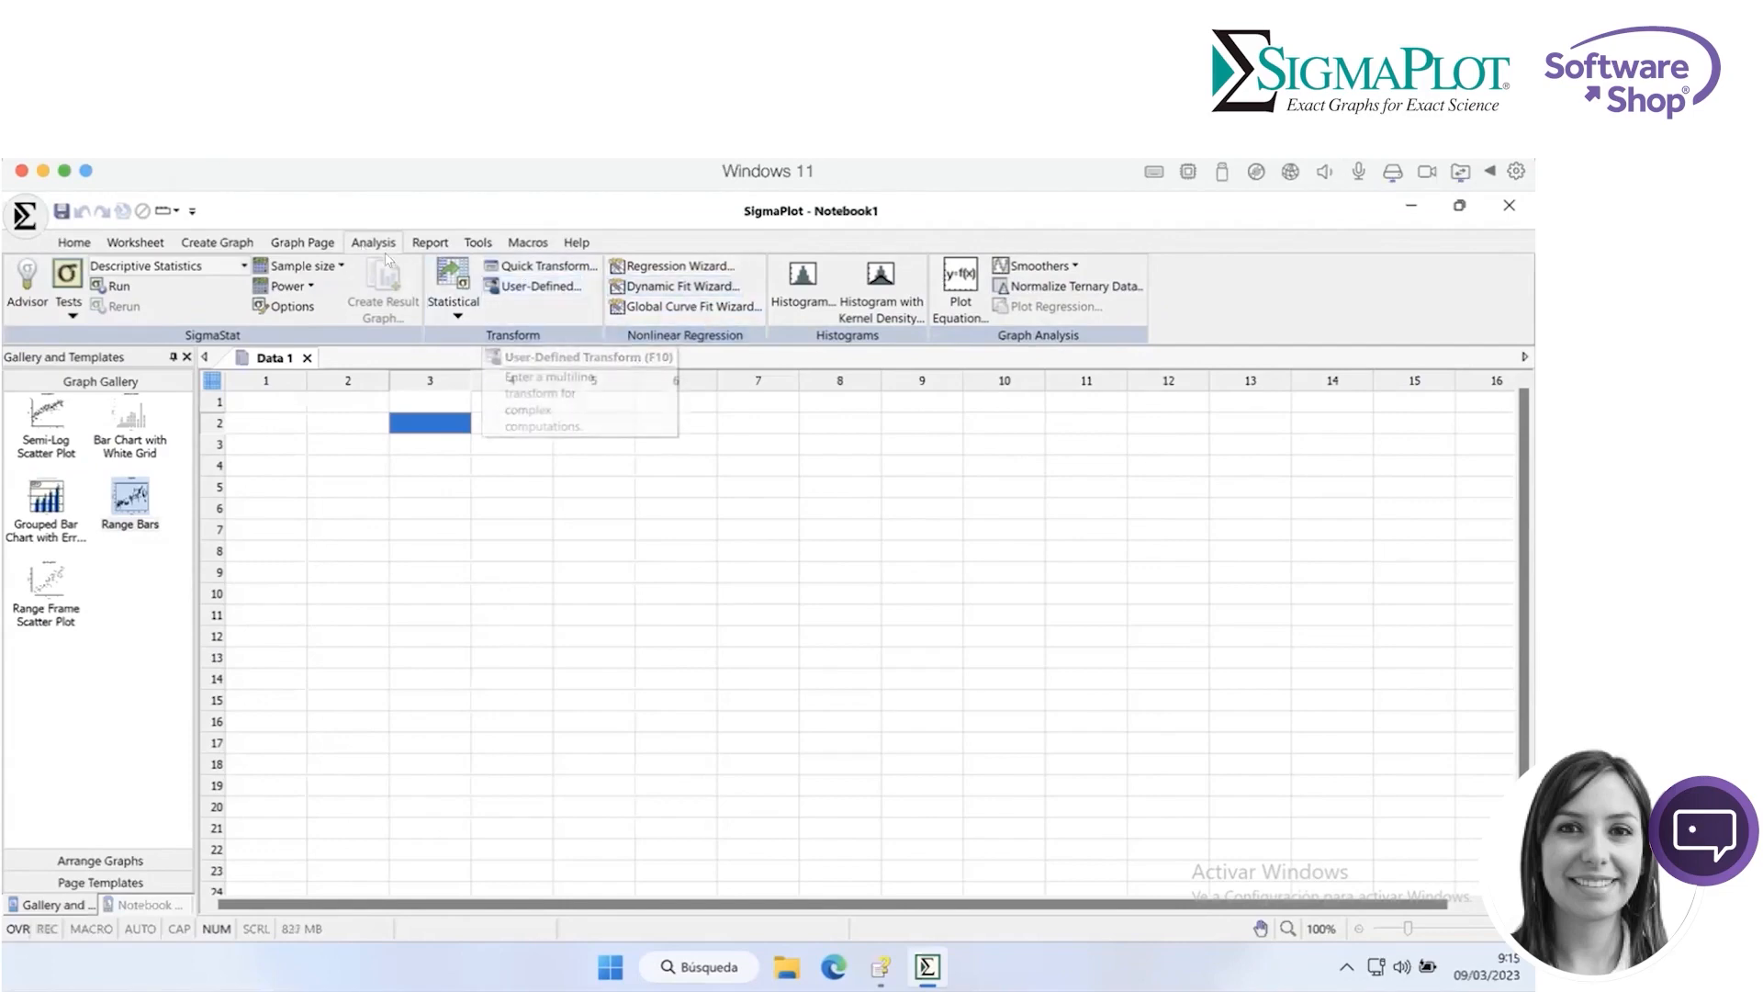
pyautogui.click(433, 244)
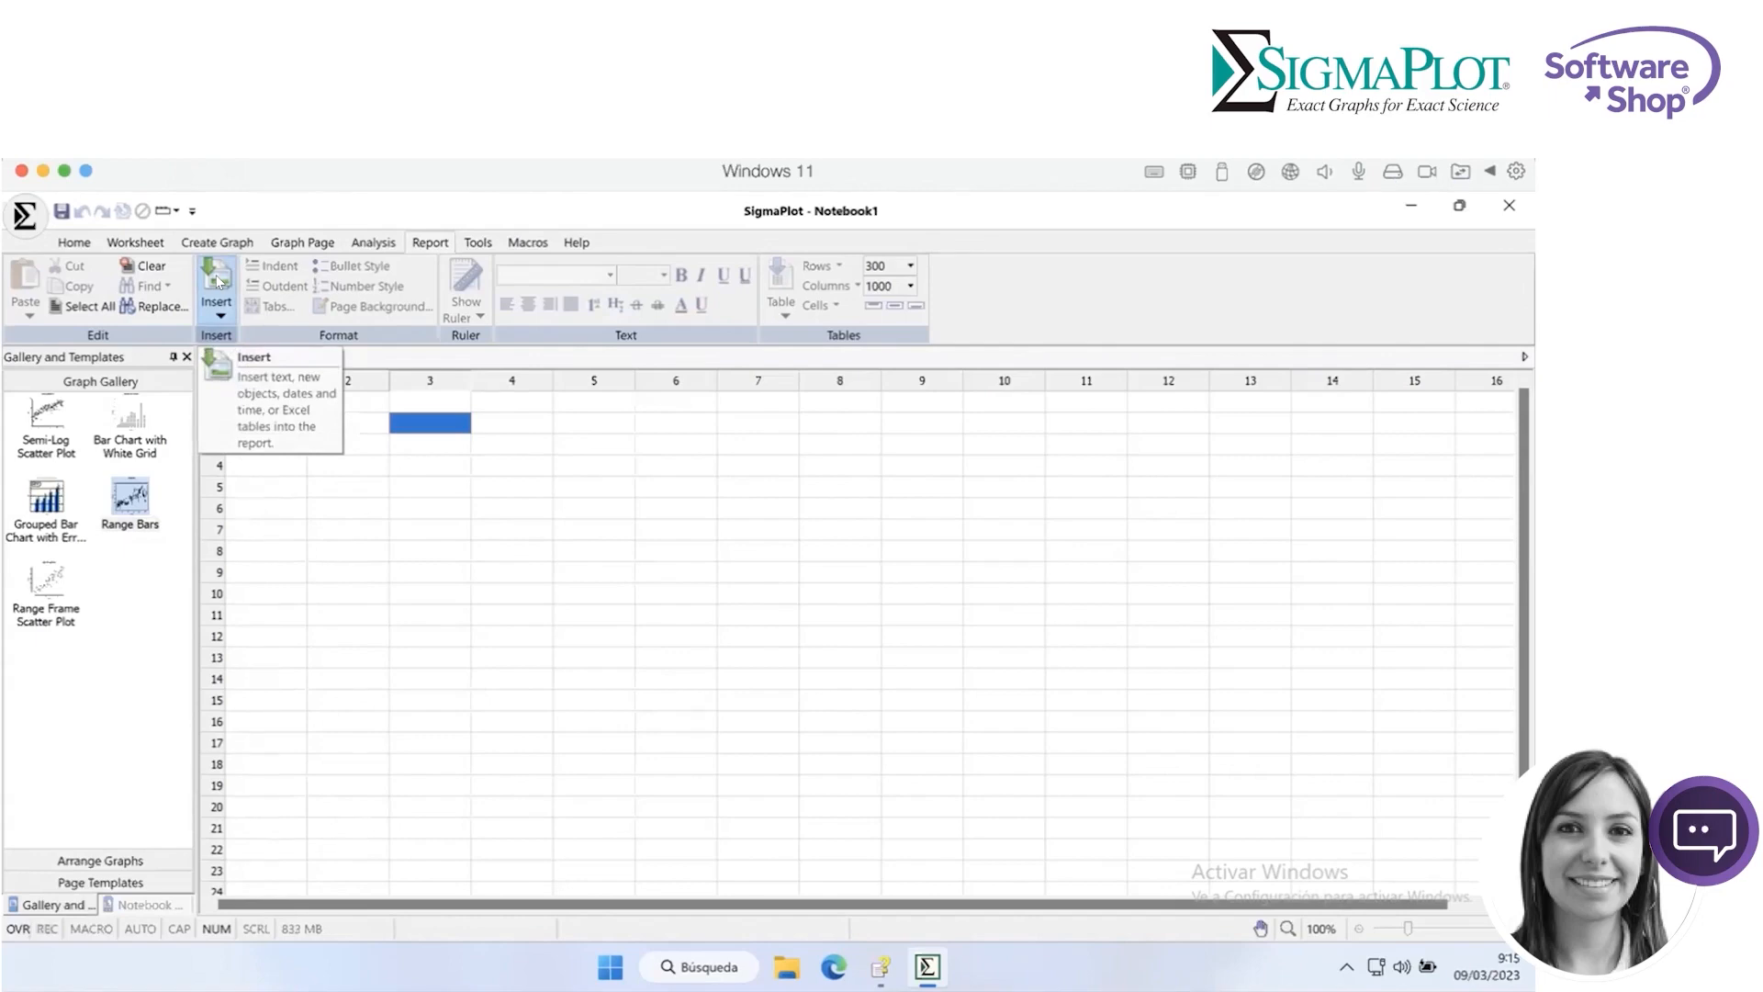
pyautogui.click(219, 315)
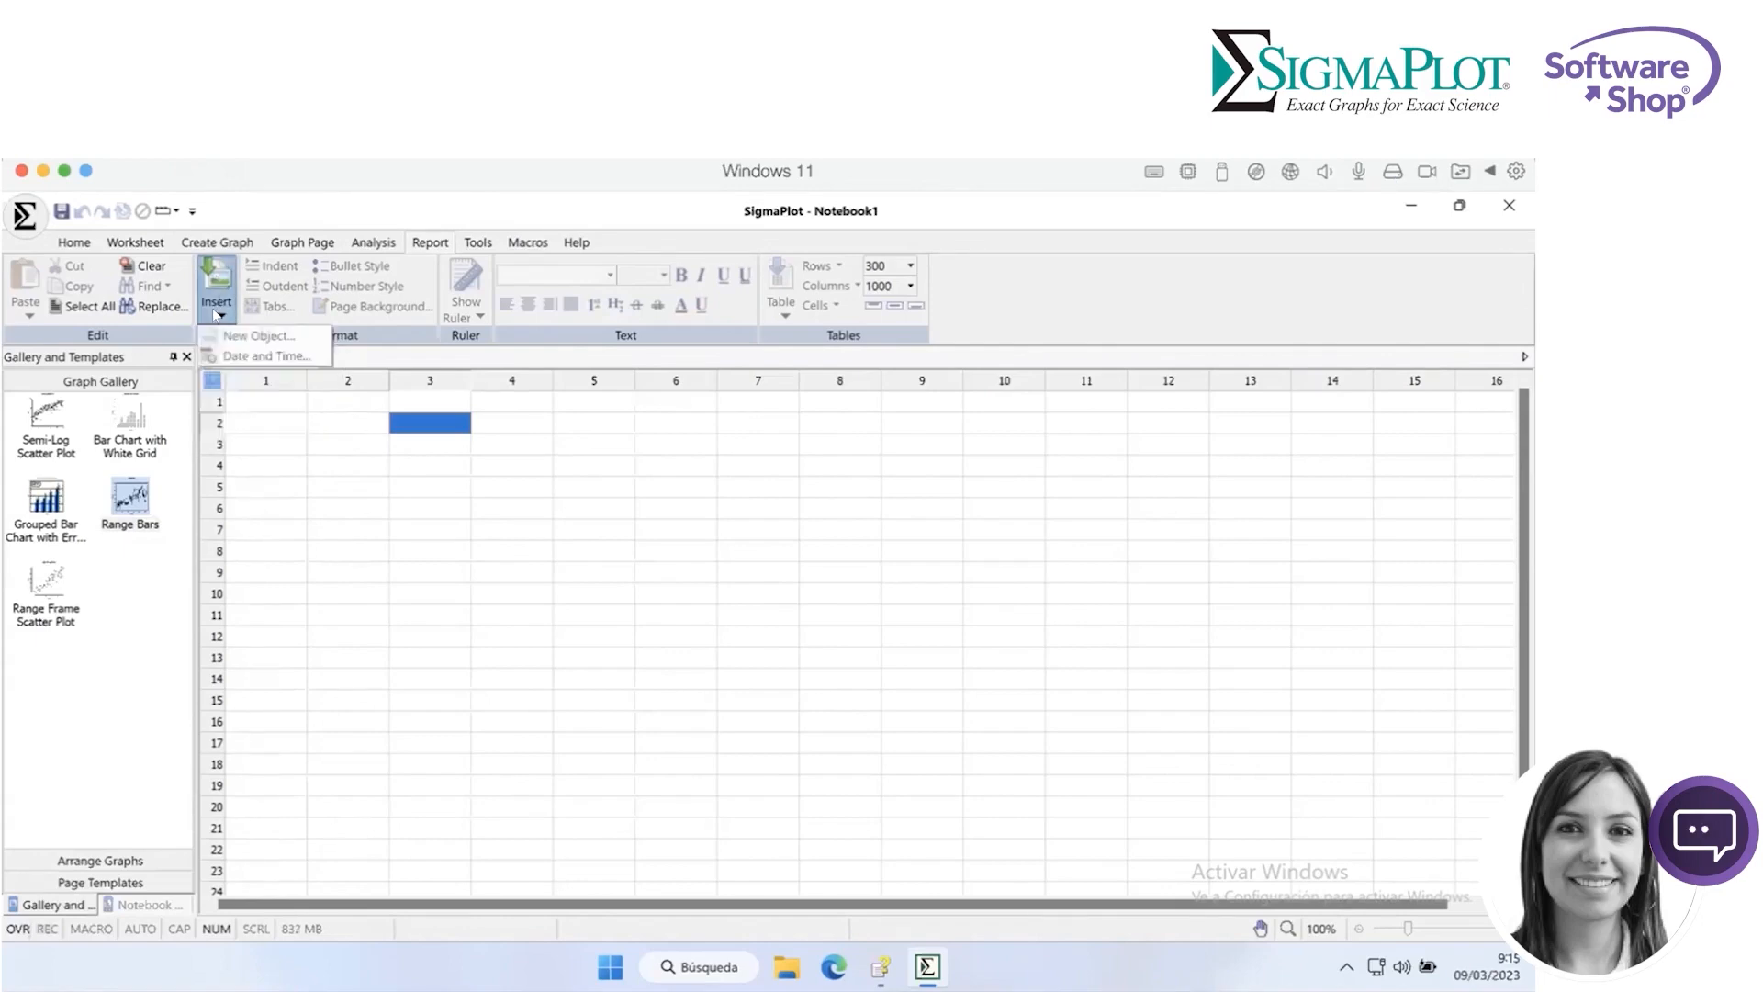
# Examine the available graphing, Office and pharmacology tools, the macro commands, and the help resources.
pyautogui.click(479, 243)
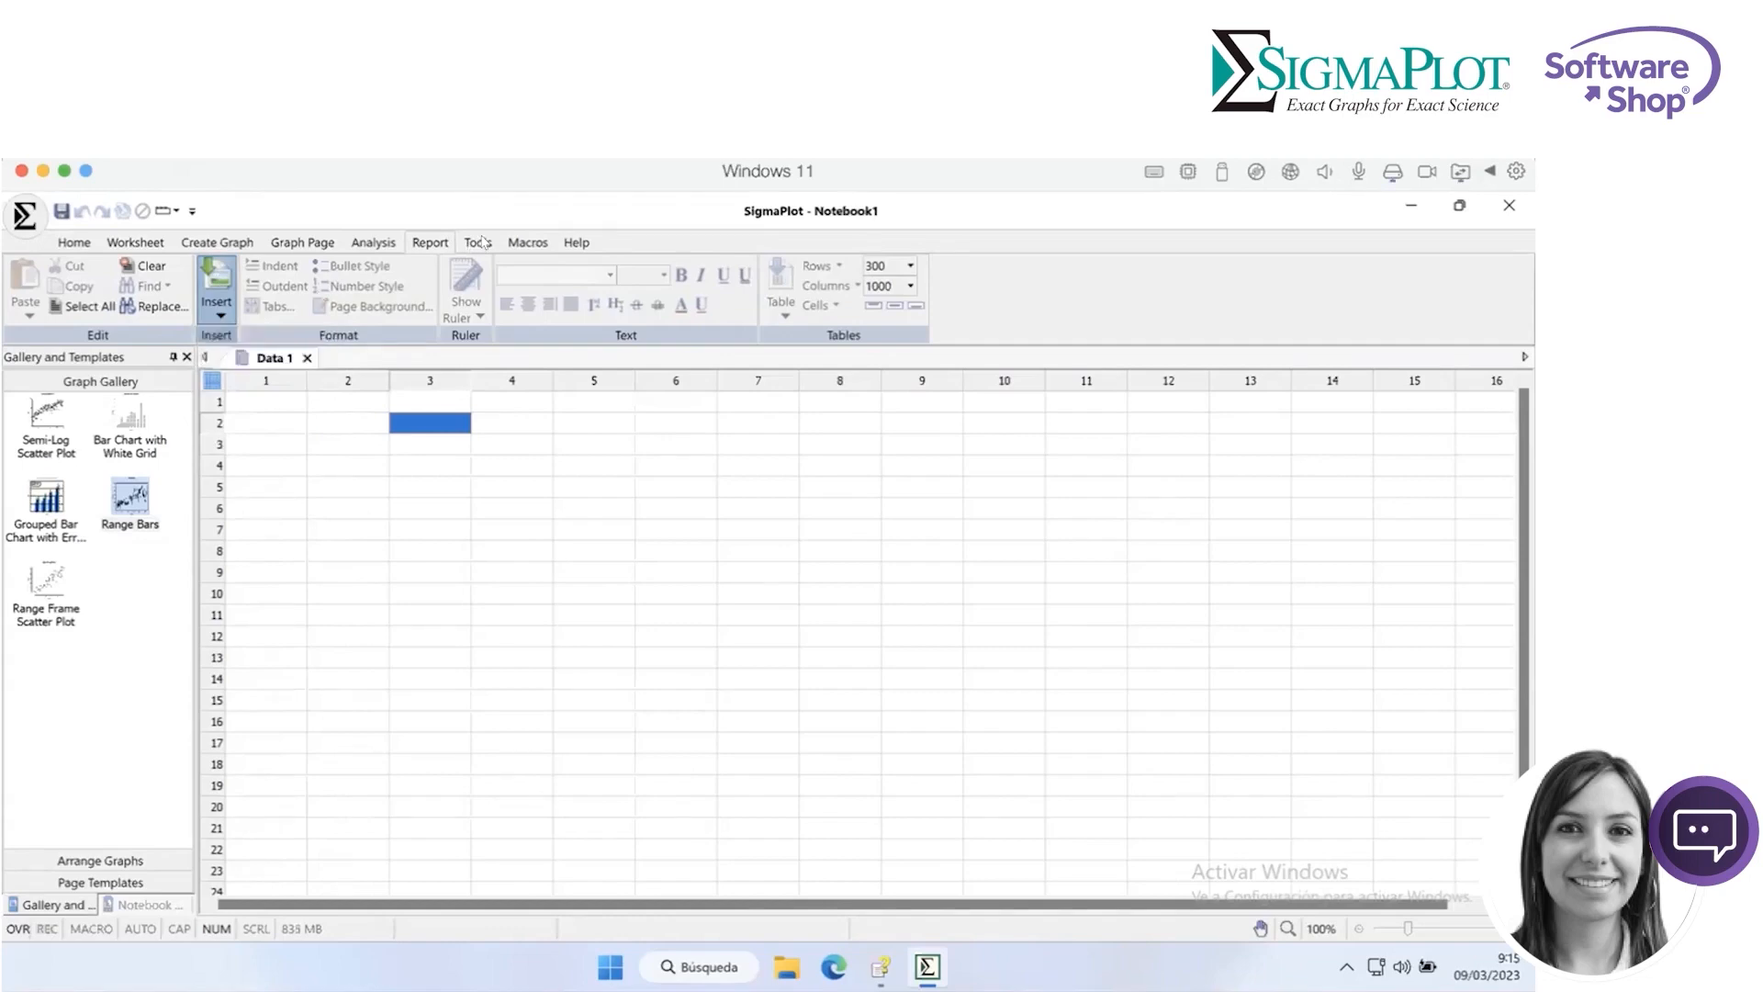
pyautogui.click(483, 241)
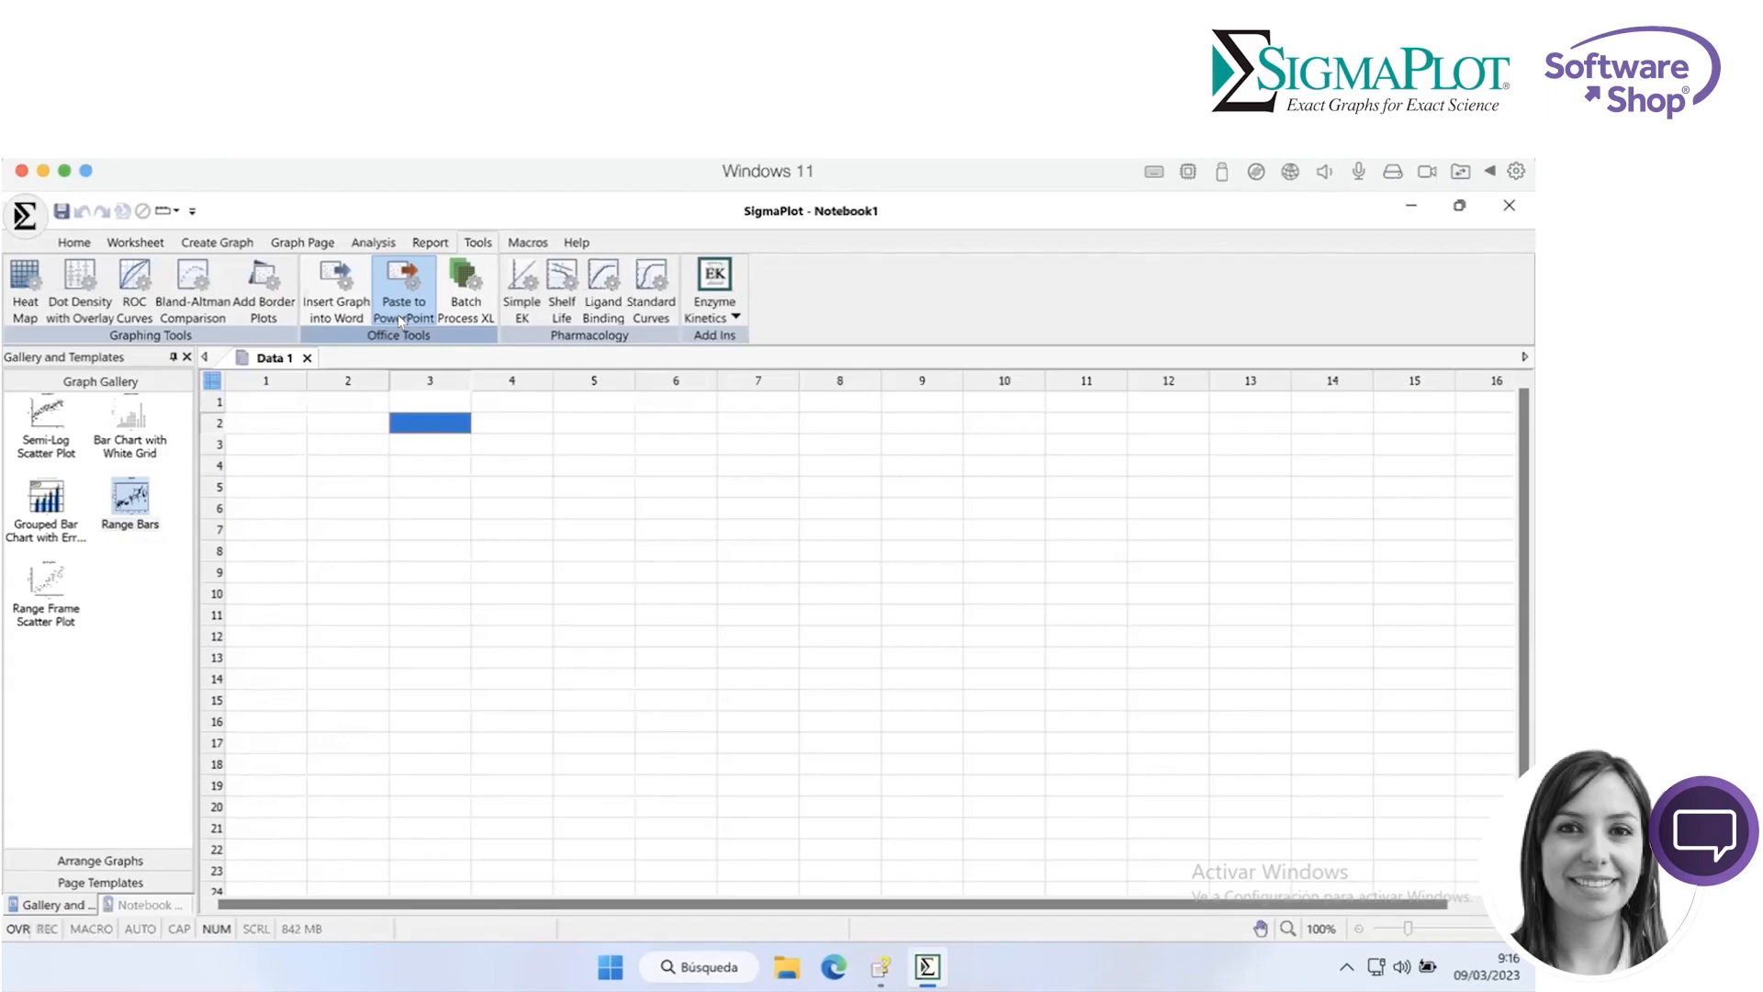
pyautogui.click(537, 242)
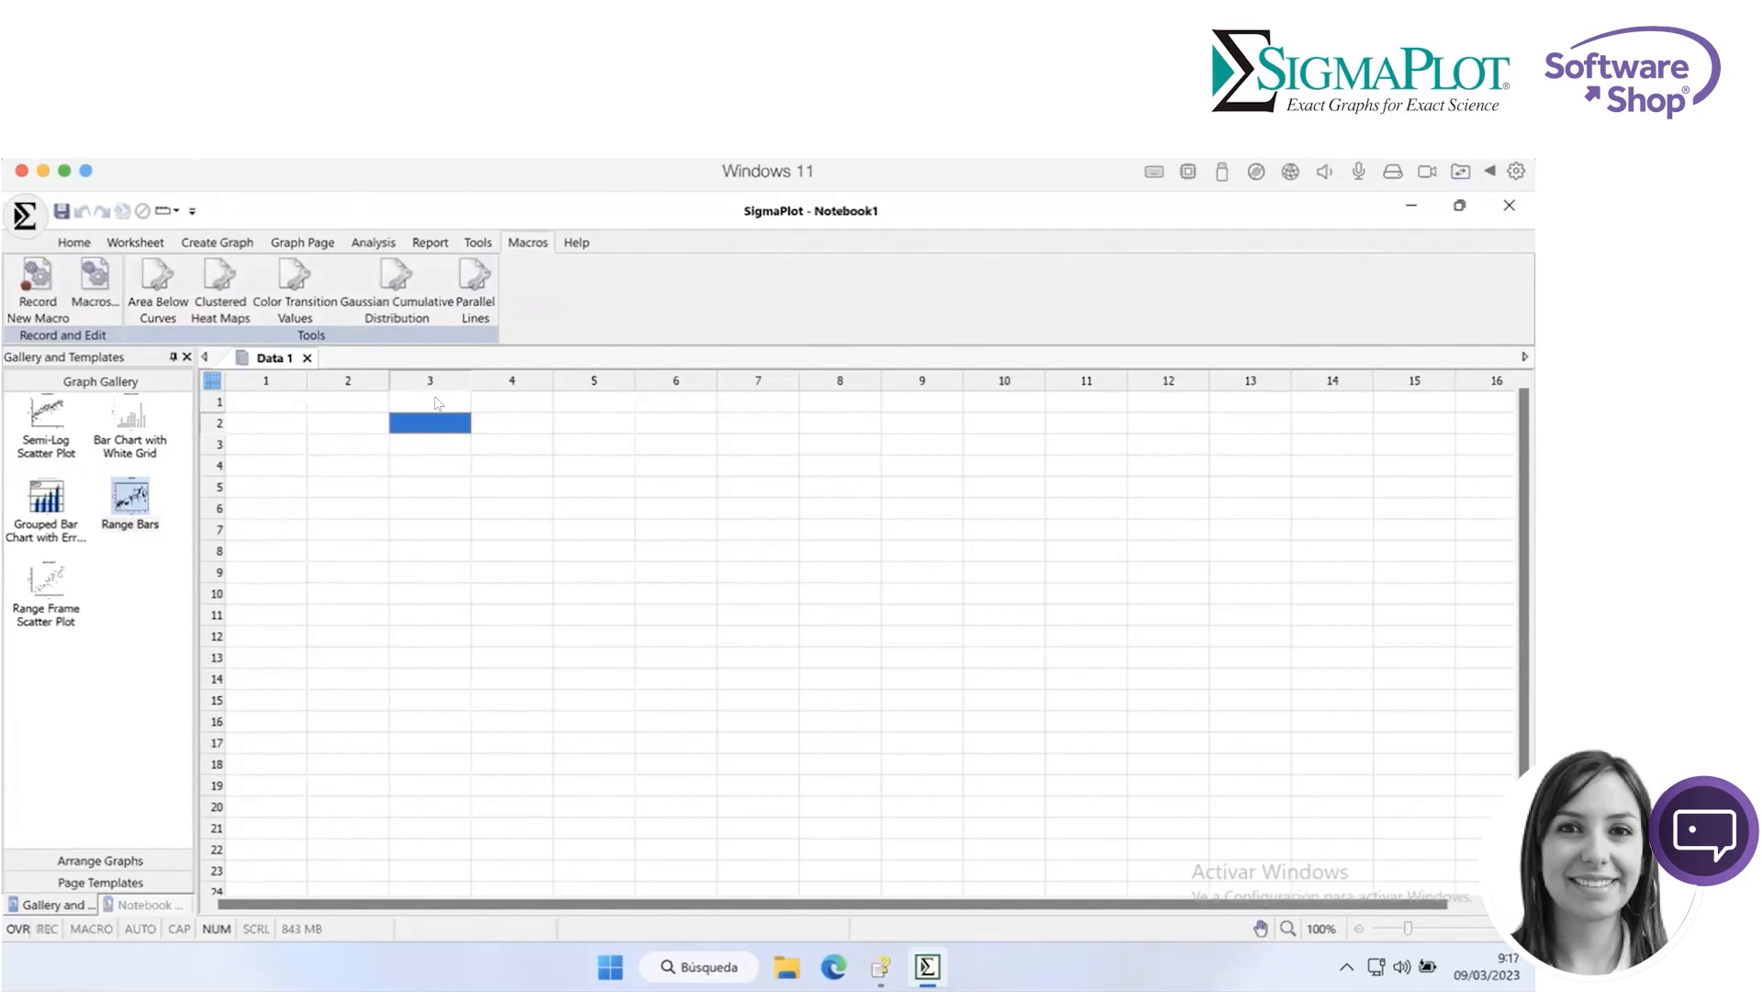
pyautogui.click(580, 242)
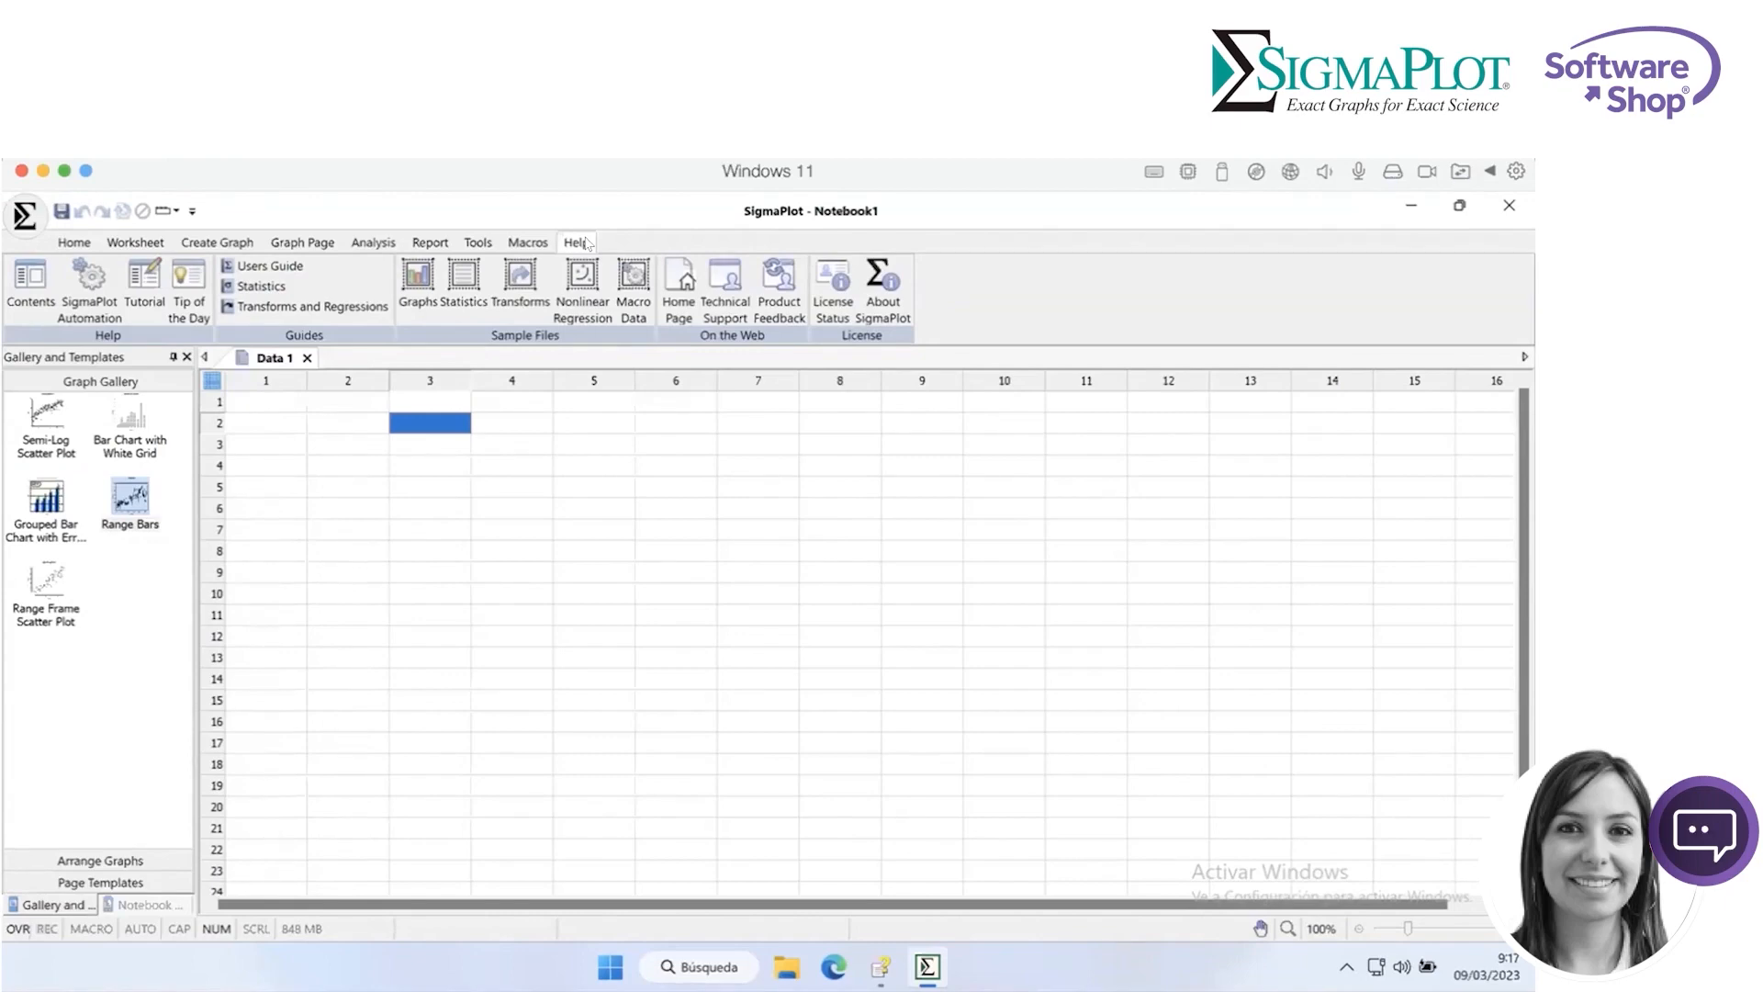
pyautogui.click(27, 282)
# Enter the labels a, b, c, d and e in rows 1 to 5 of column 1 in the Data 1 worksheet.
pyautogui.click(269, 411)
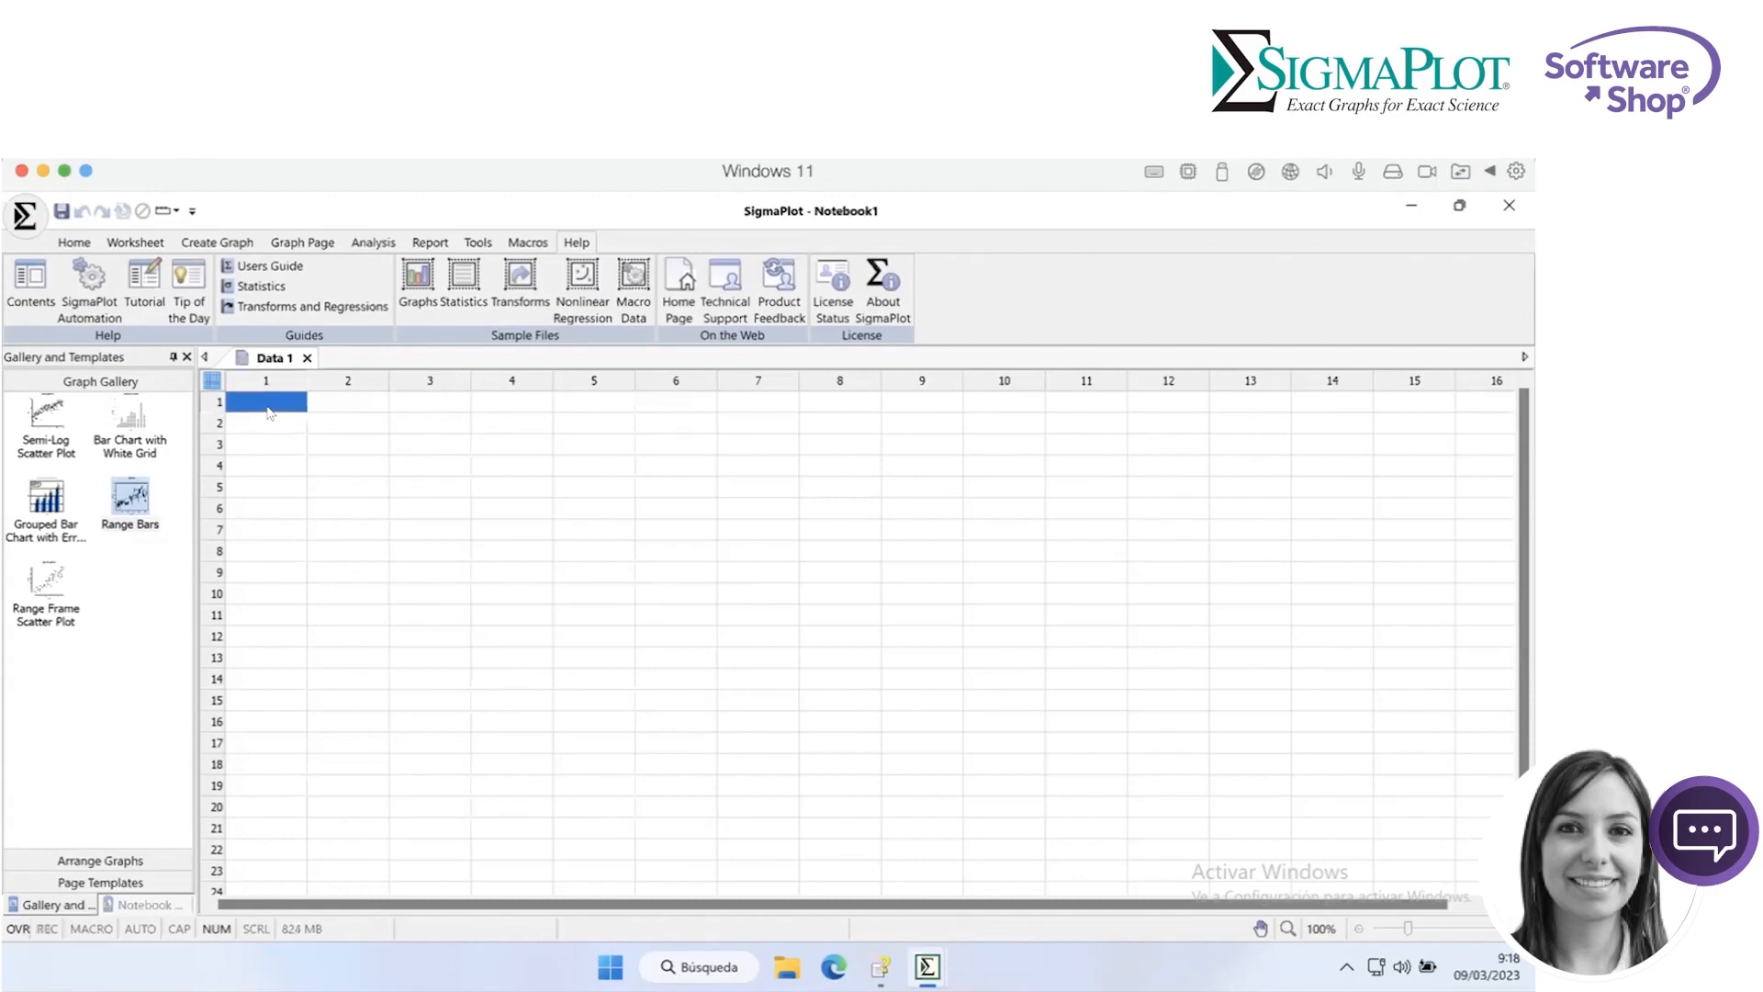
pyautogui.write('a')
pyautogui.press('Return')
pyautogui.write('b')
pyautogui.press('Return')
pyautogui.write('c')
pyautogui.press('Return')
pyautogui.write('d')
pyautogui.press('Tab')
pyautogui.press('Left')
pyautogui.press('Down')
pyautogui.write('e')
pyautogui.press('Tab')
# Enter the values 2, 6, 3, 2 and 3 in rows 1 to 5 of column 2.
pyautogui.press('Up')
pyautogui.press('Up')
pyautogui.press('Up')
pyautogui.press('Up')
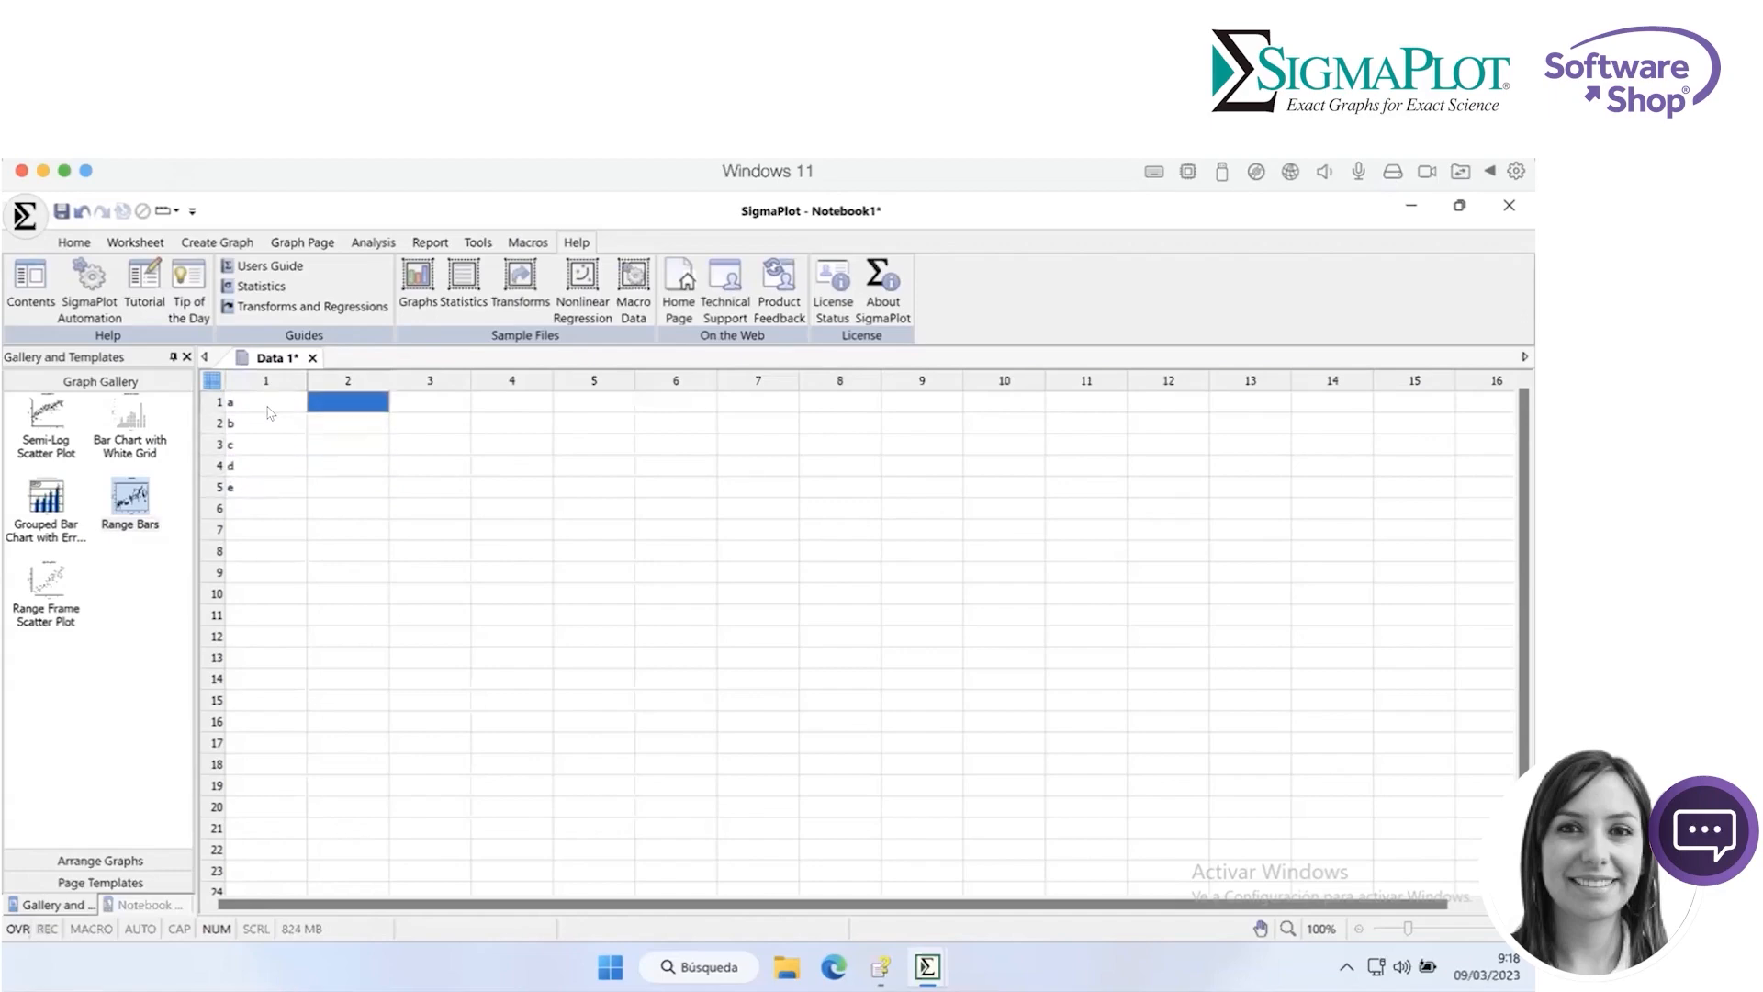
pyautogui.write('2')
pyautogui.press('Return')
pyautogui.write('6')
pyautogui.press('Return')
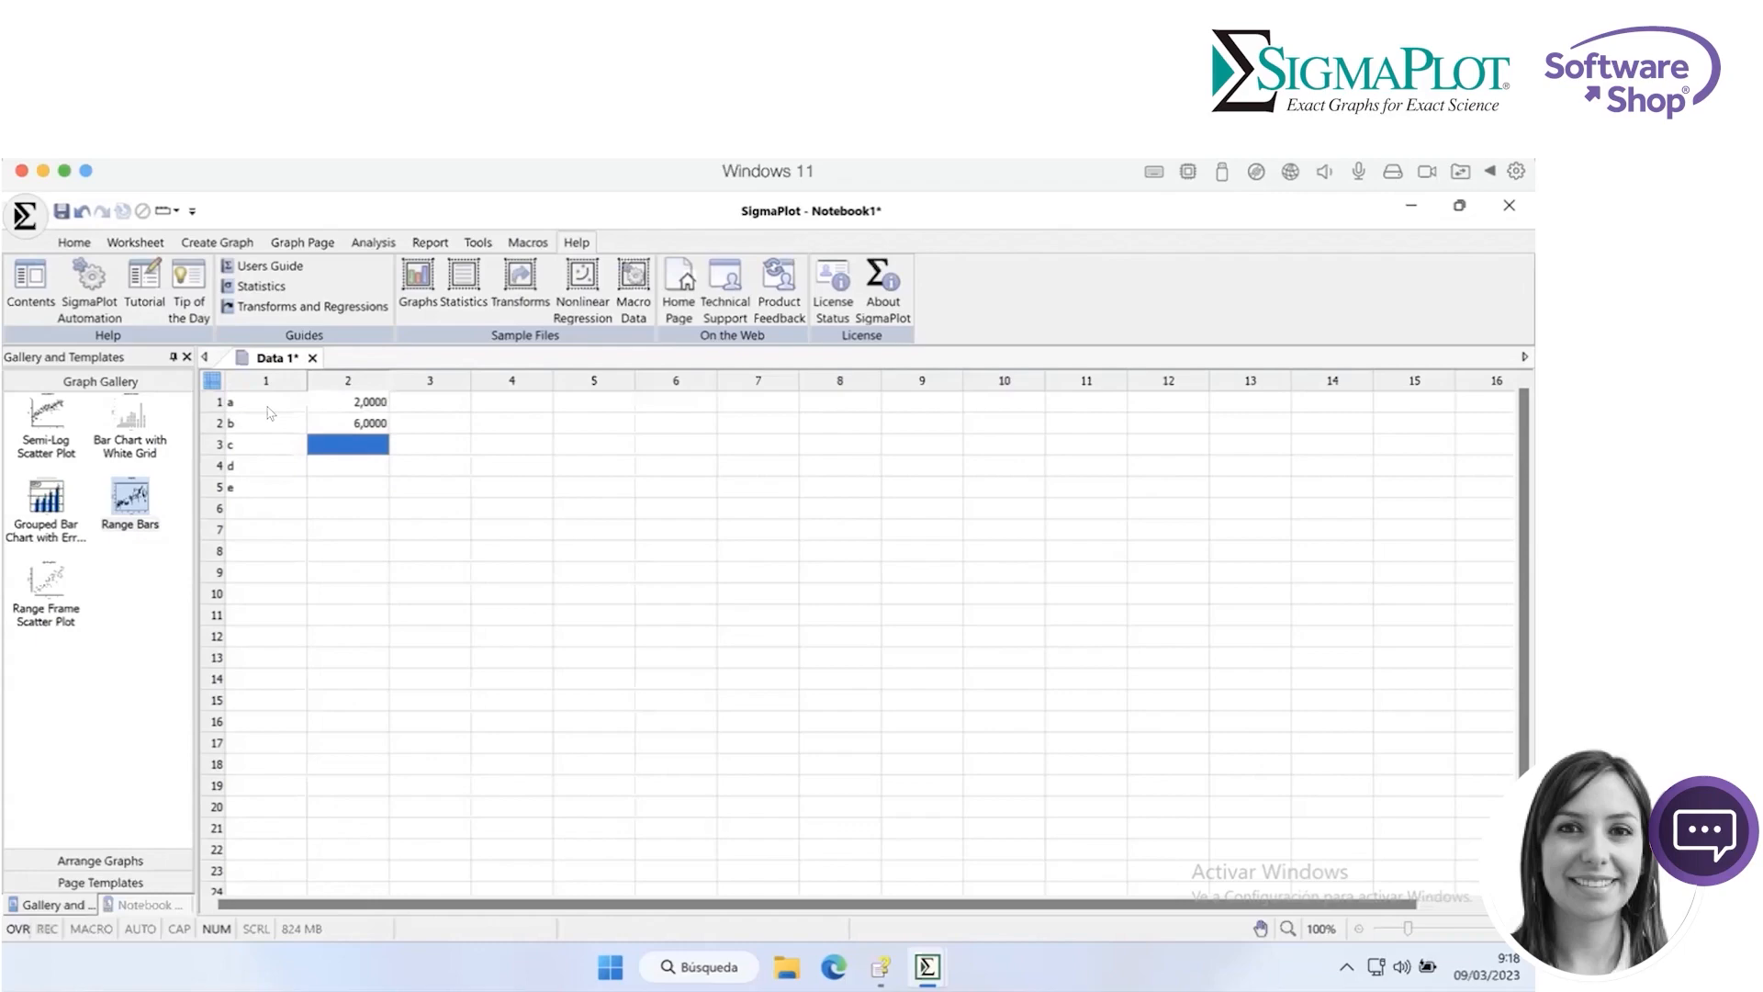
pyautogui.write('3')
pyautogui.press('Return')
pyautogui.write('2')
pyautogui.press('Return')
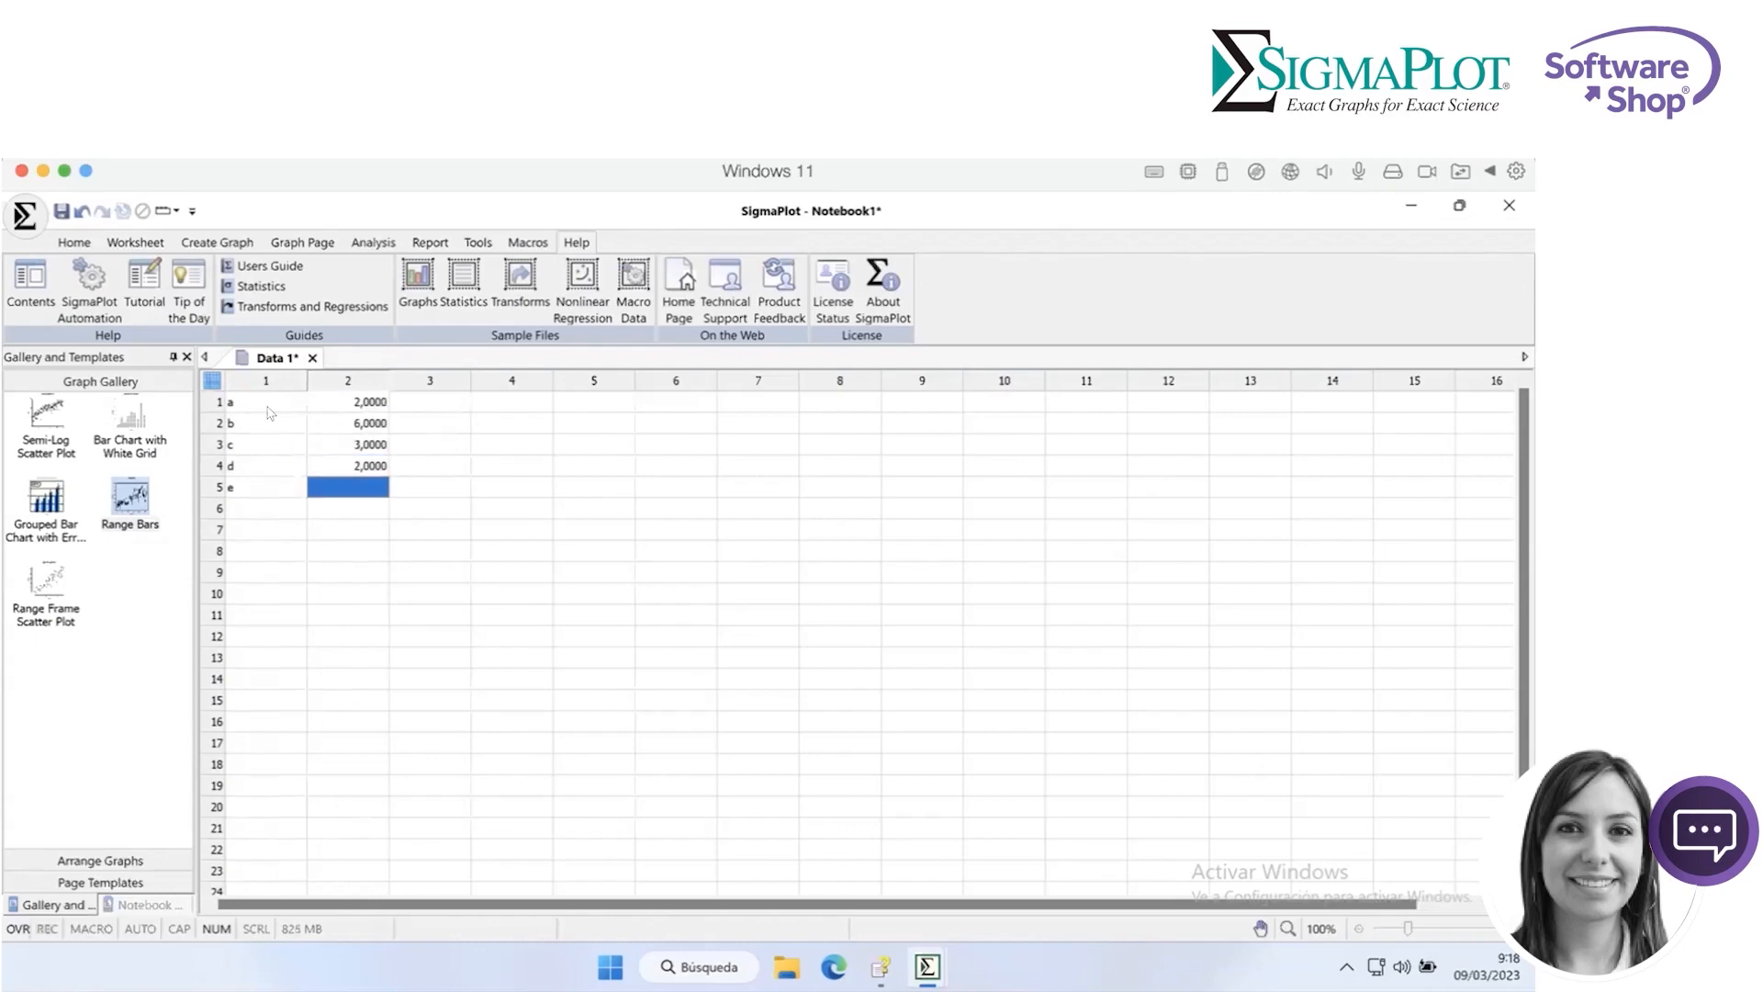
pyautogui.write('3')
pyautogui.press('Return')
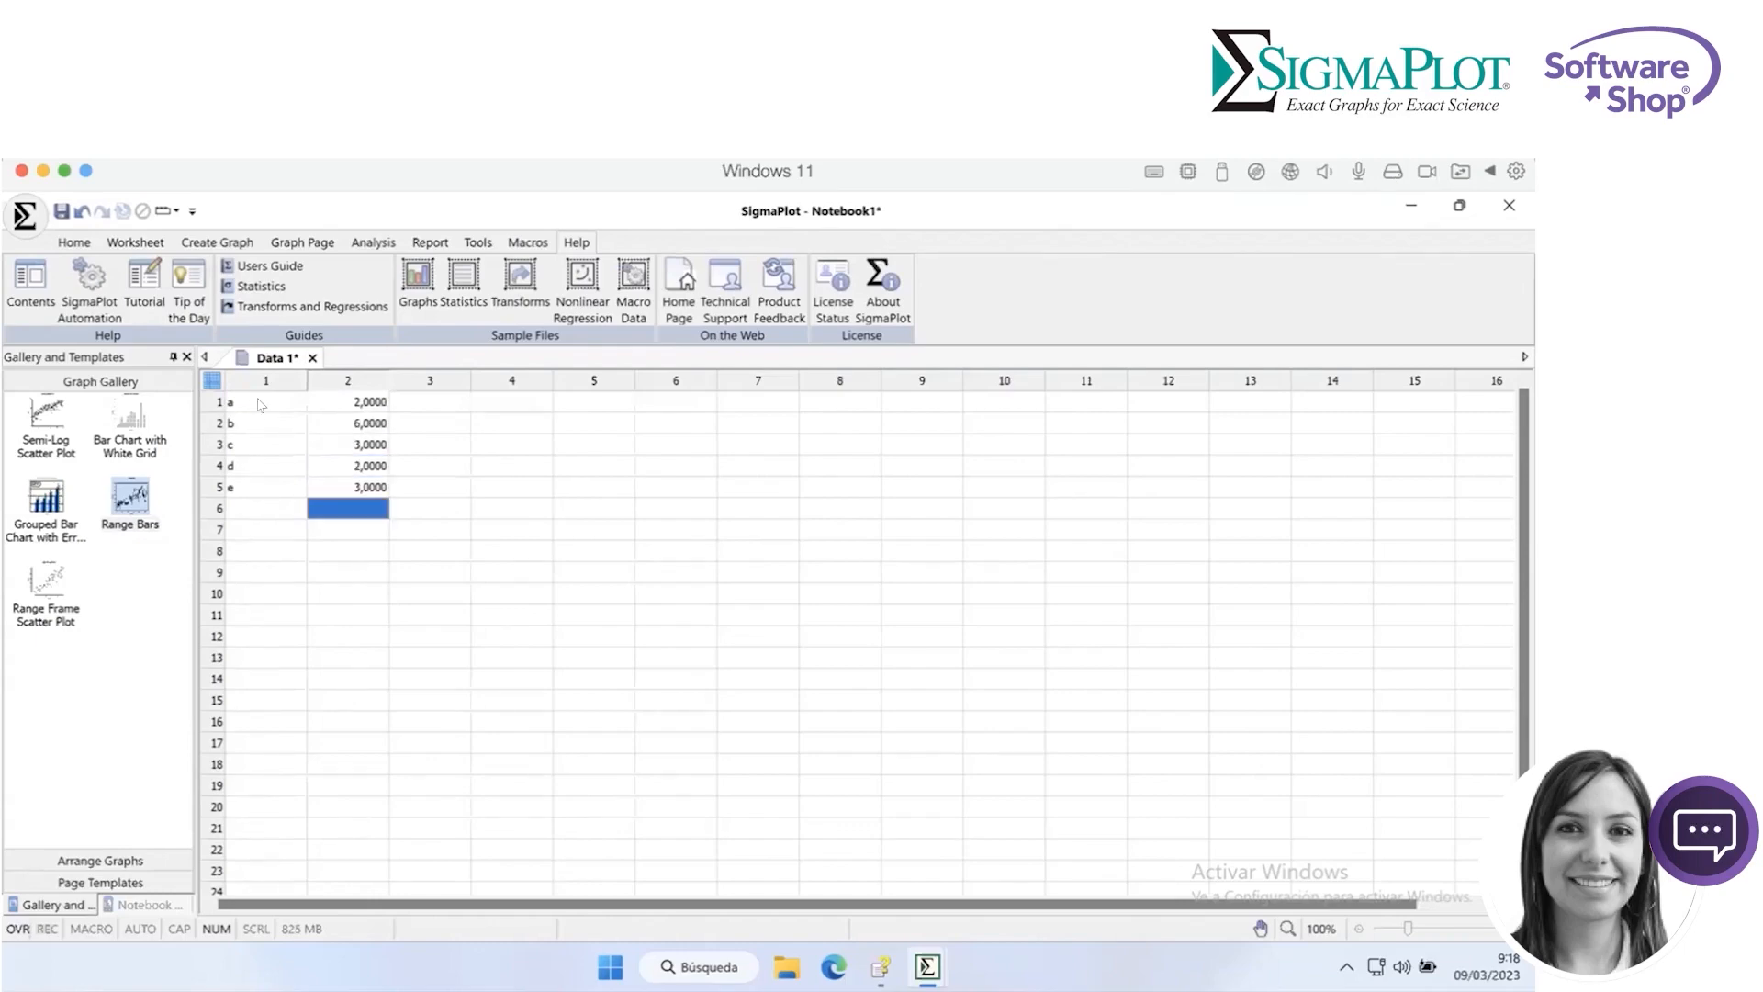
pyautogui.moveTo(267, 405); pyautogui.dragTo(329, 489)
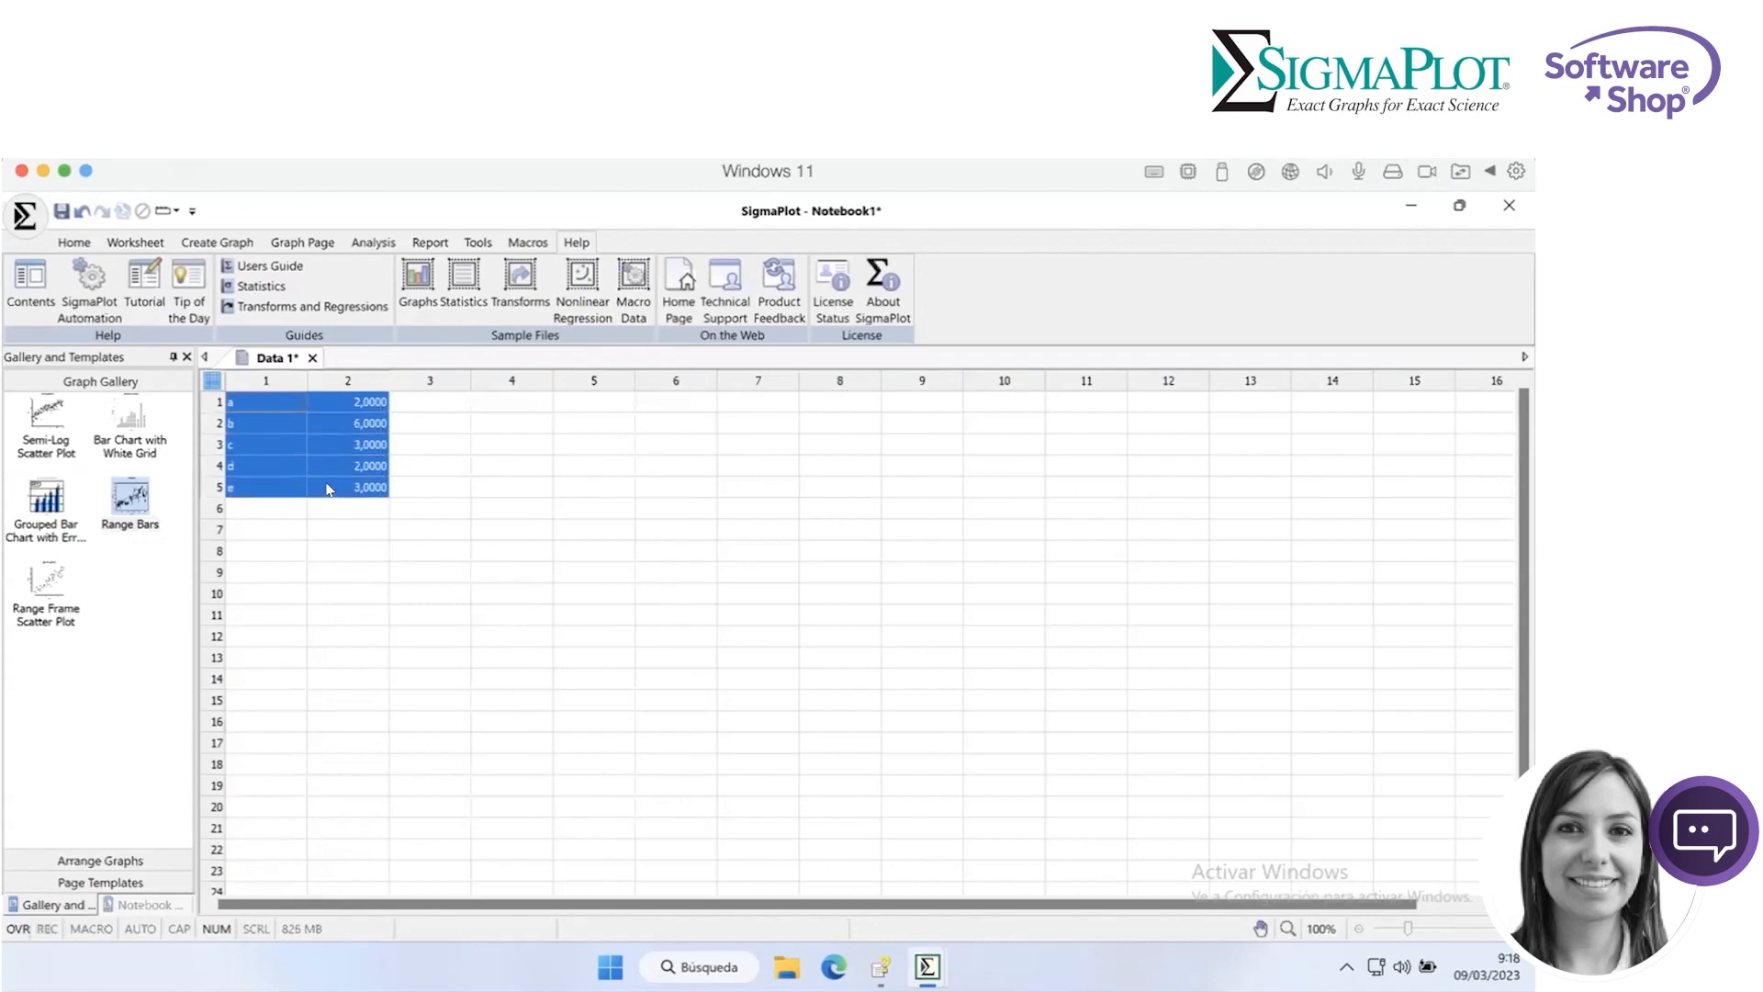
pyautogui.click(377, 551)
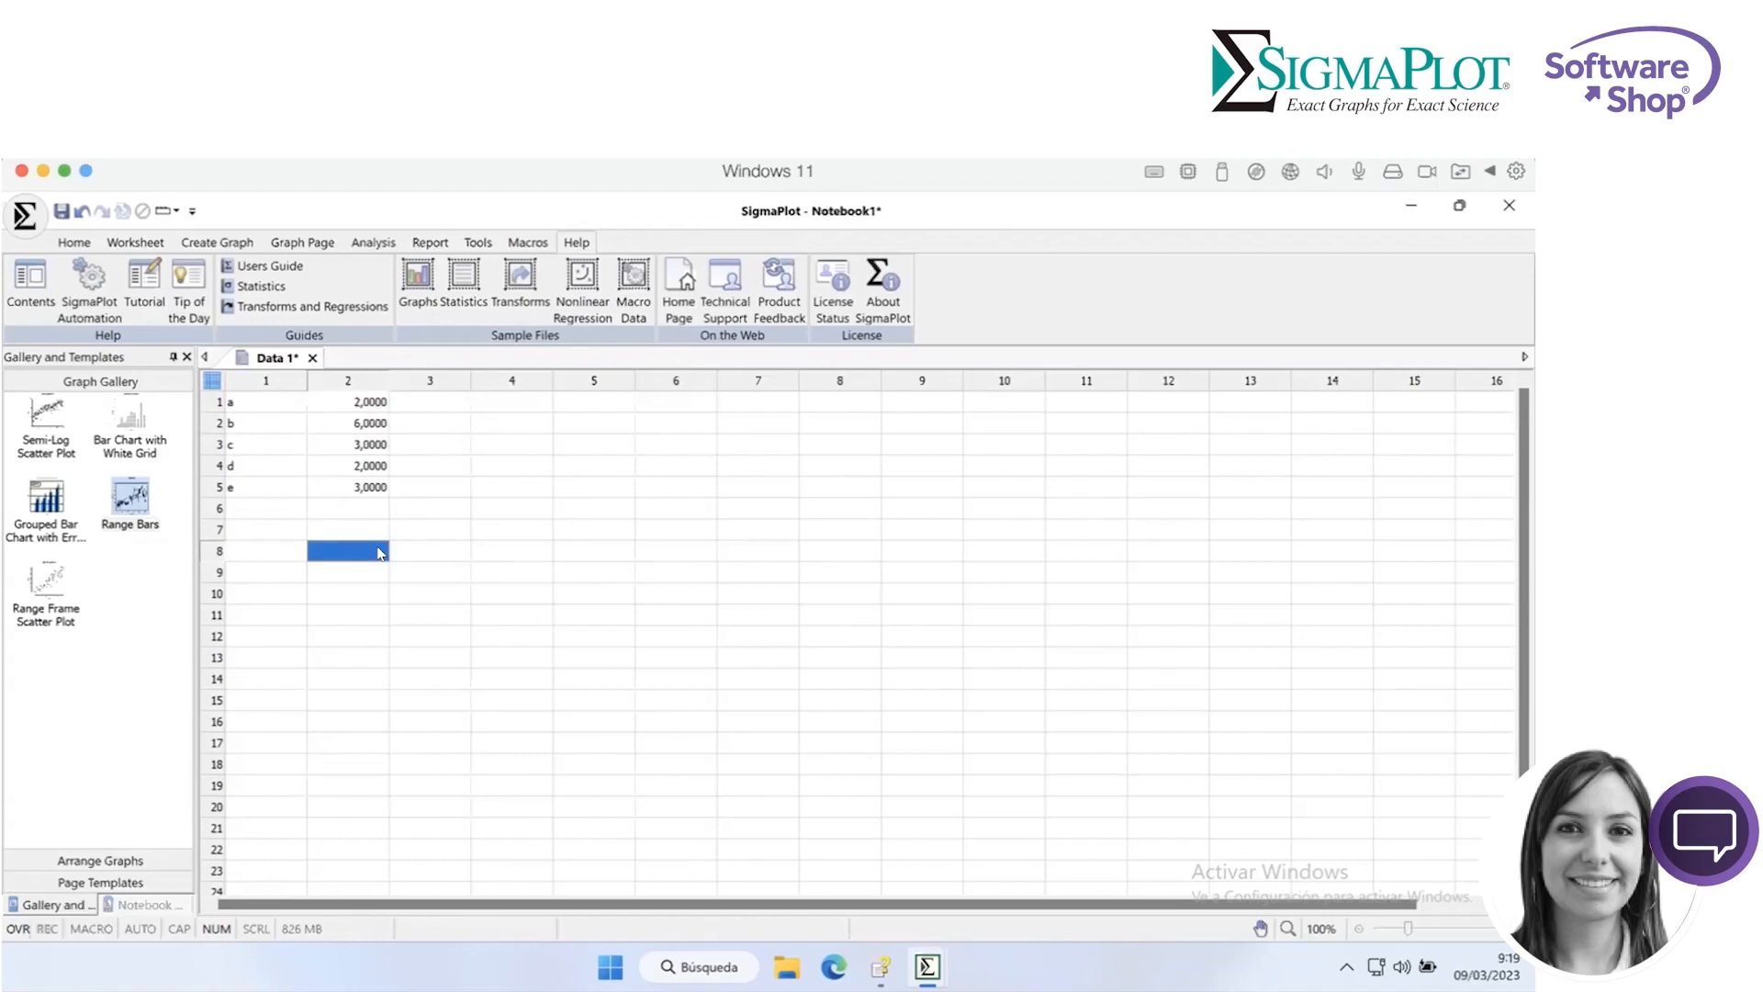
# Title column 1 as x and column 2 as y in the Data 1 worksheet.
pyautogui.click(268, 377)
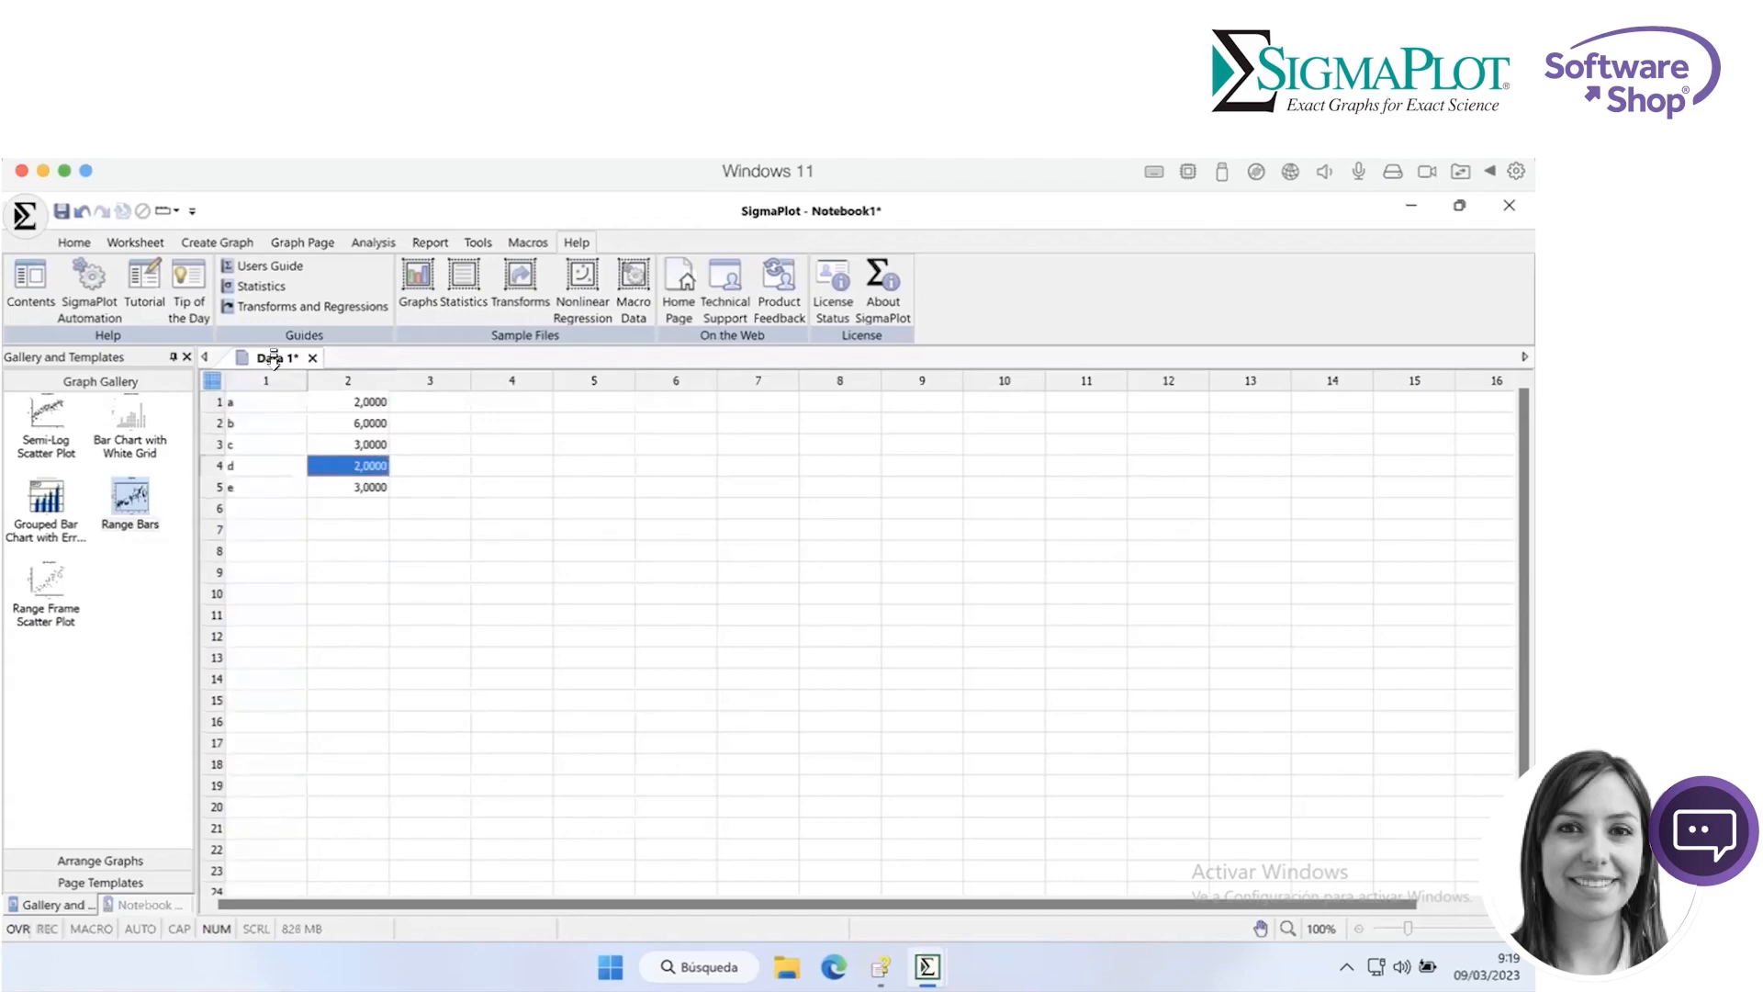
pyautogui.click(274, 367)
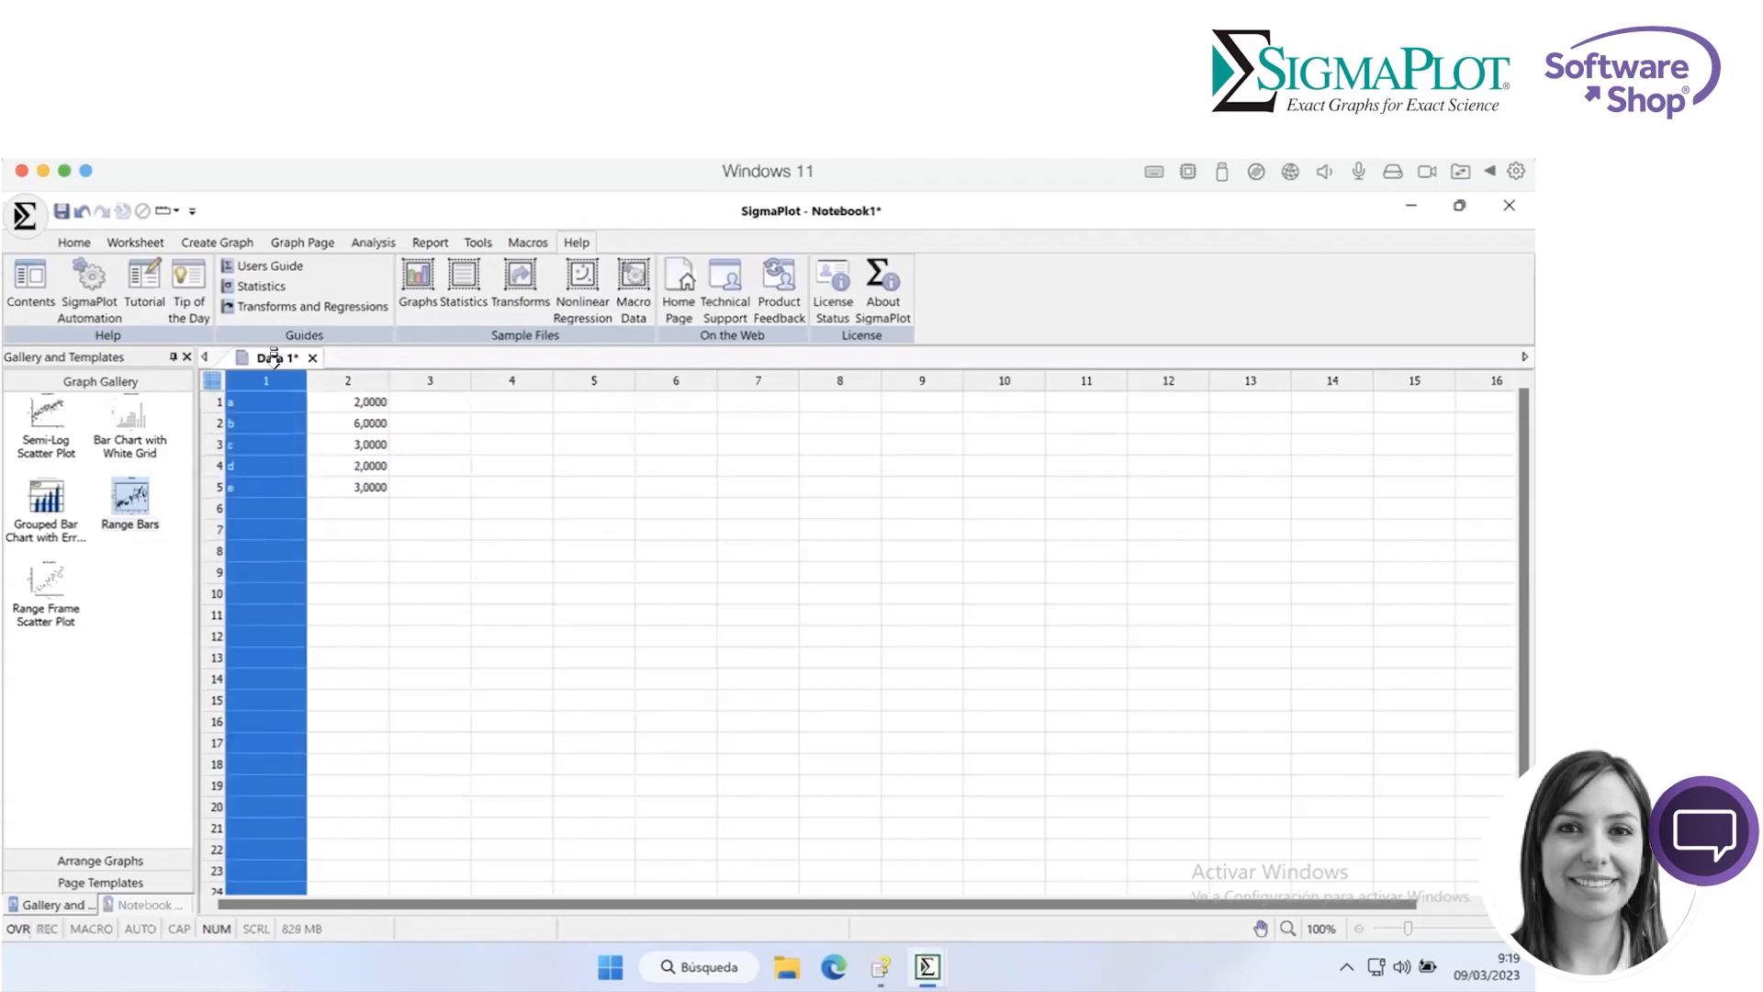
pyautogui.click(339, 368)
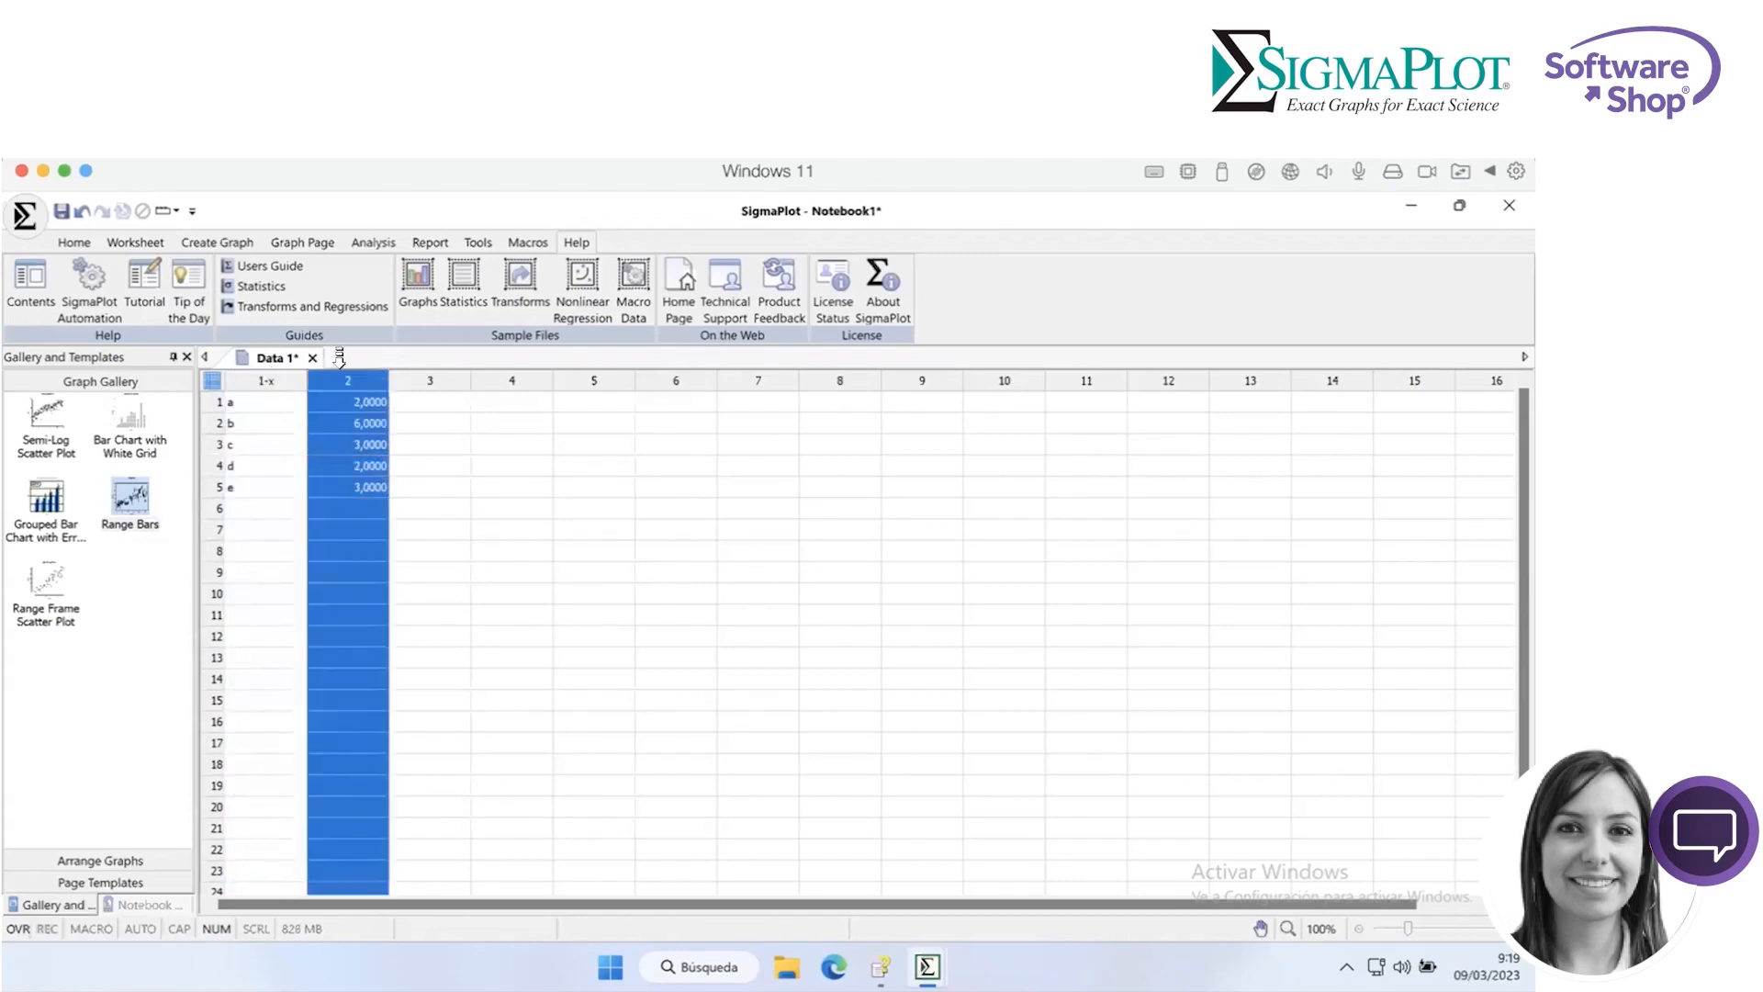
pyautogui.click(369, 461)
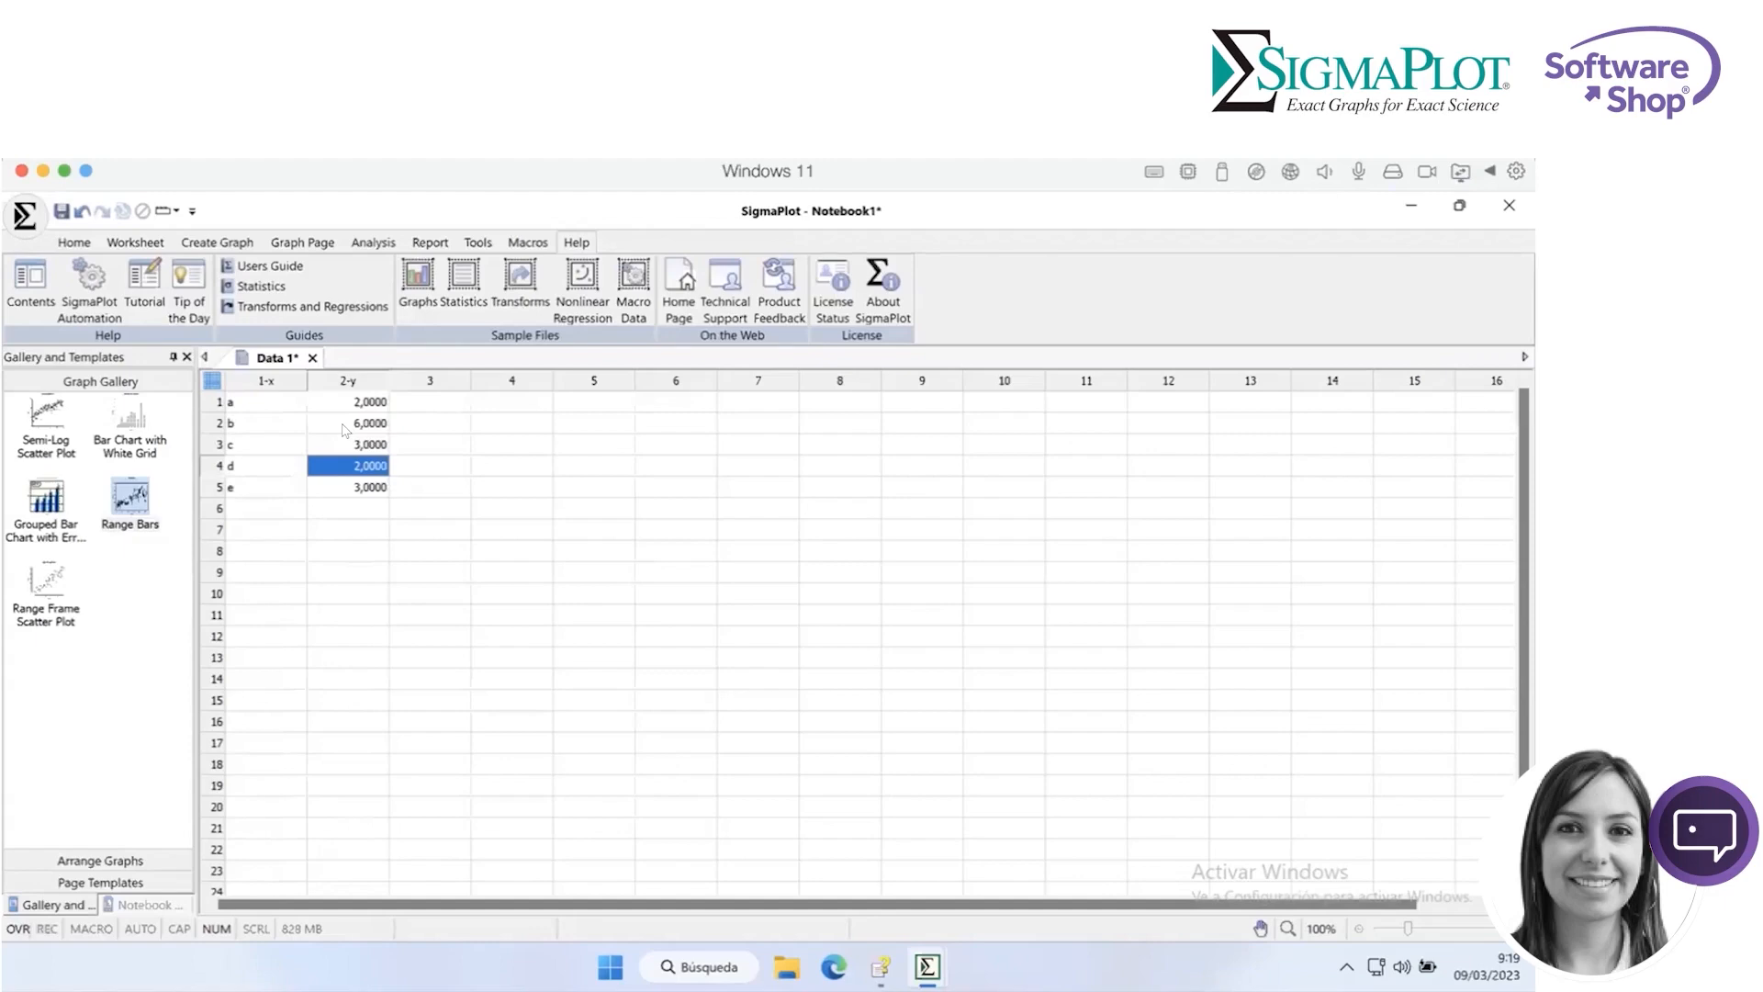
# Create a simple vertical bar chart from rows 1 to 5 of the x and y columns, using the XY Pair data format.
pyautogui.moveTo(277, 401); pyautogui.dragTo(352, 477)
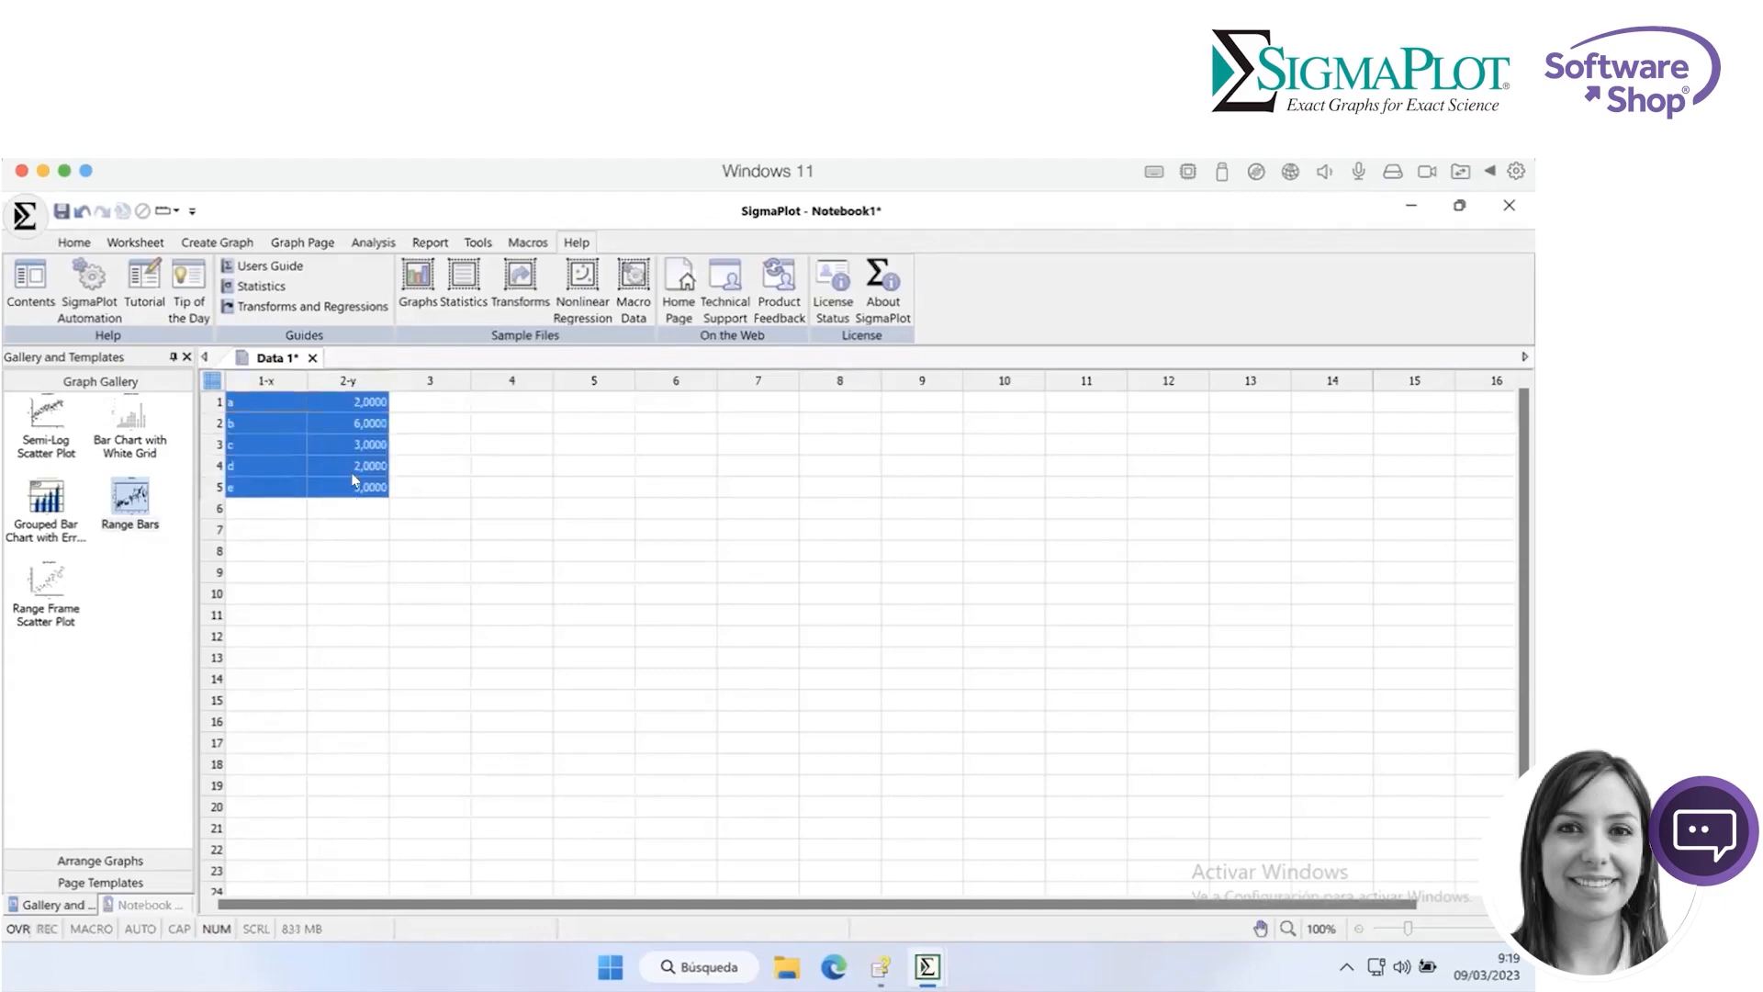
pyautogui.click(217, 242)
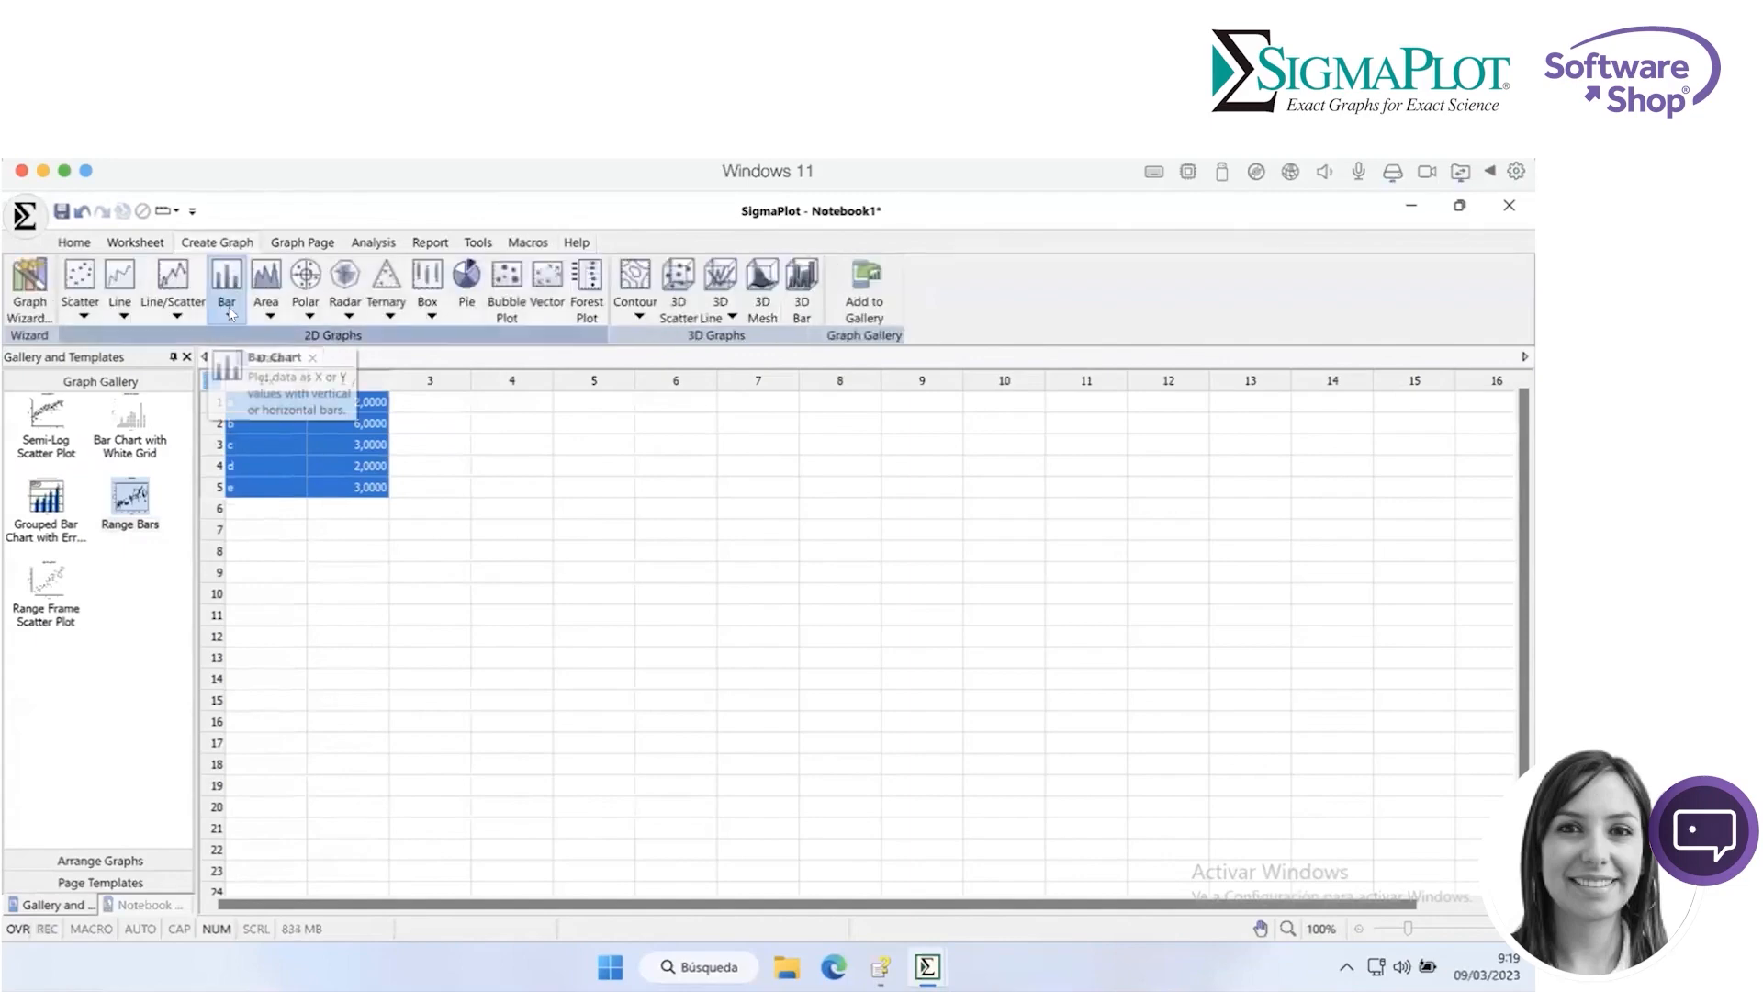
pyautogui.click(230, 314)
pyautogui.click(236, 360)
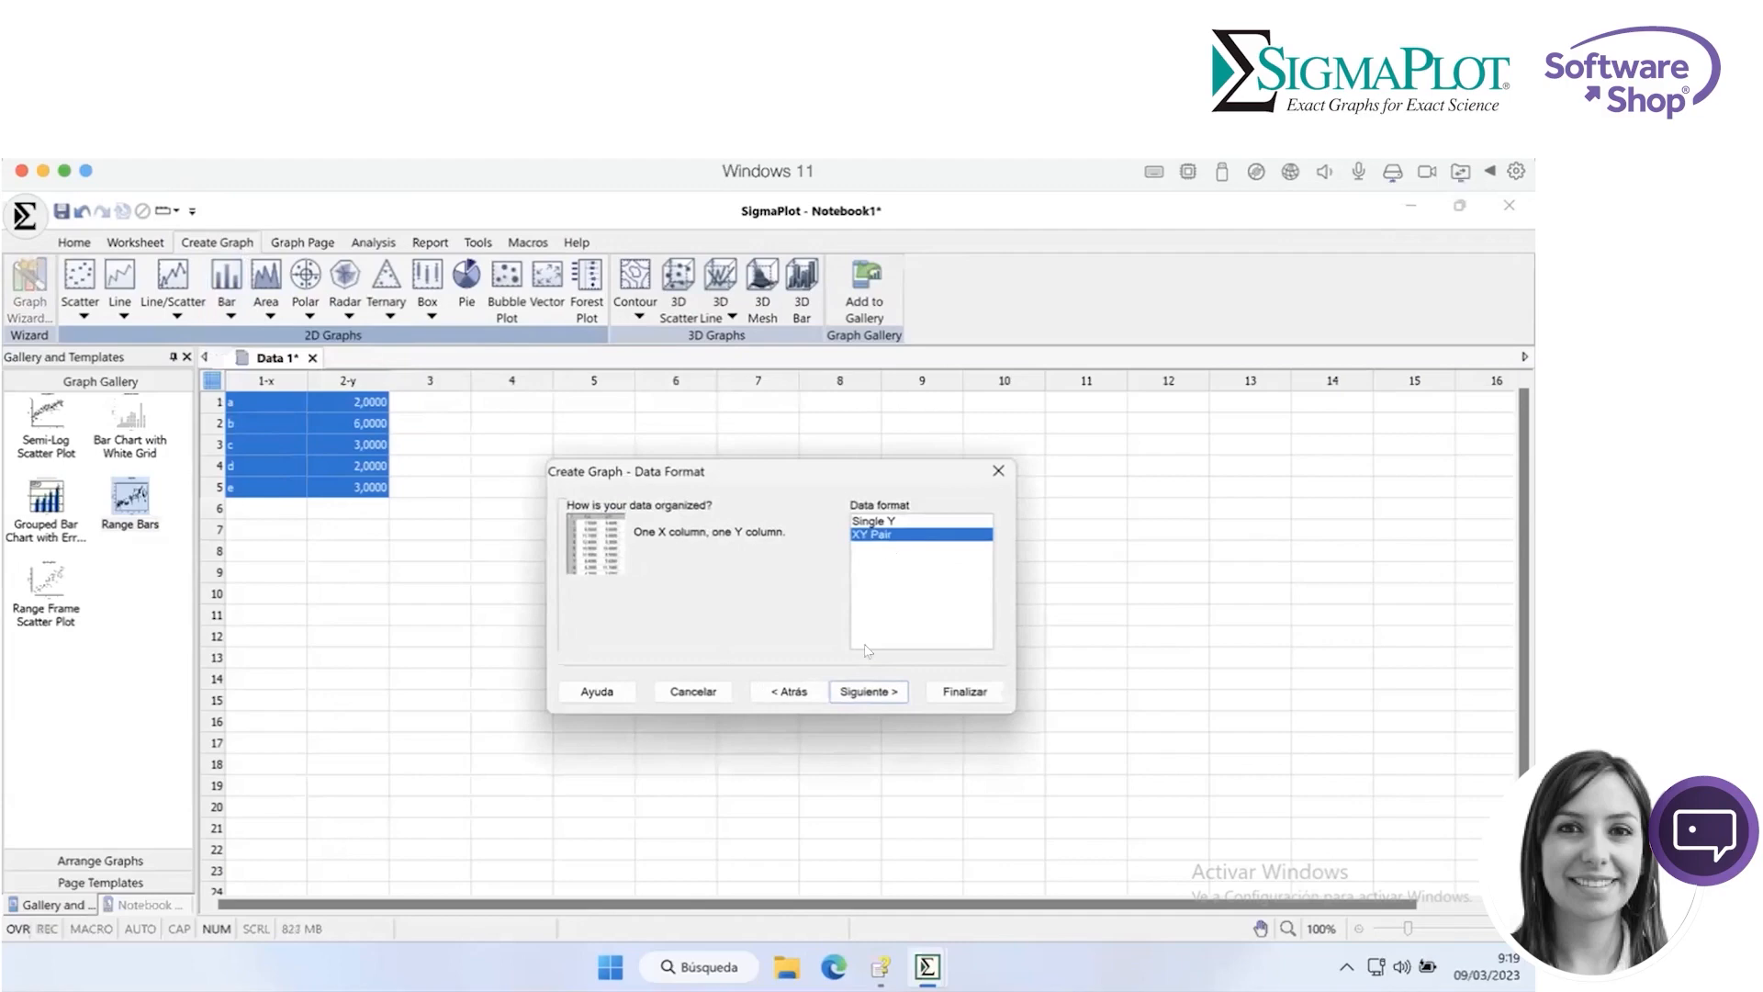
pyautogui.click(867, 696)
pyautogui.click(950, 692)
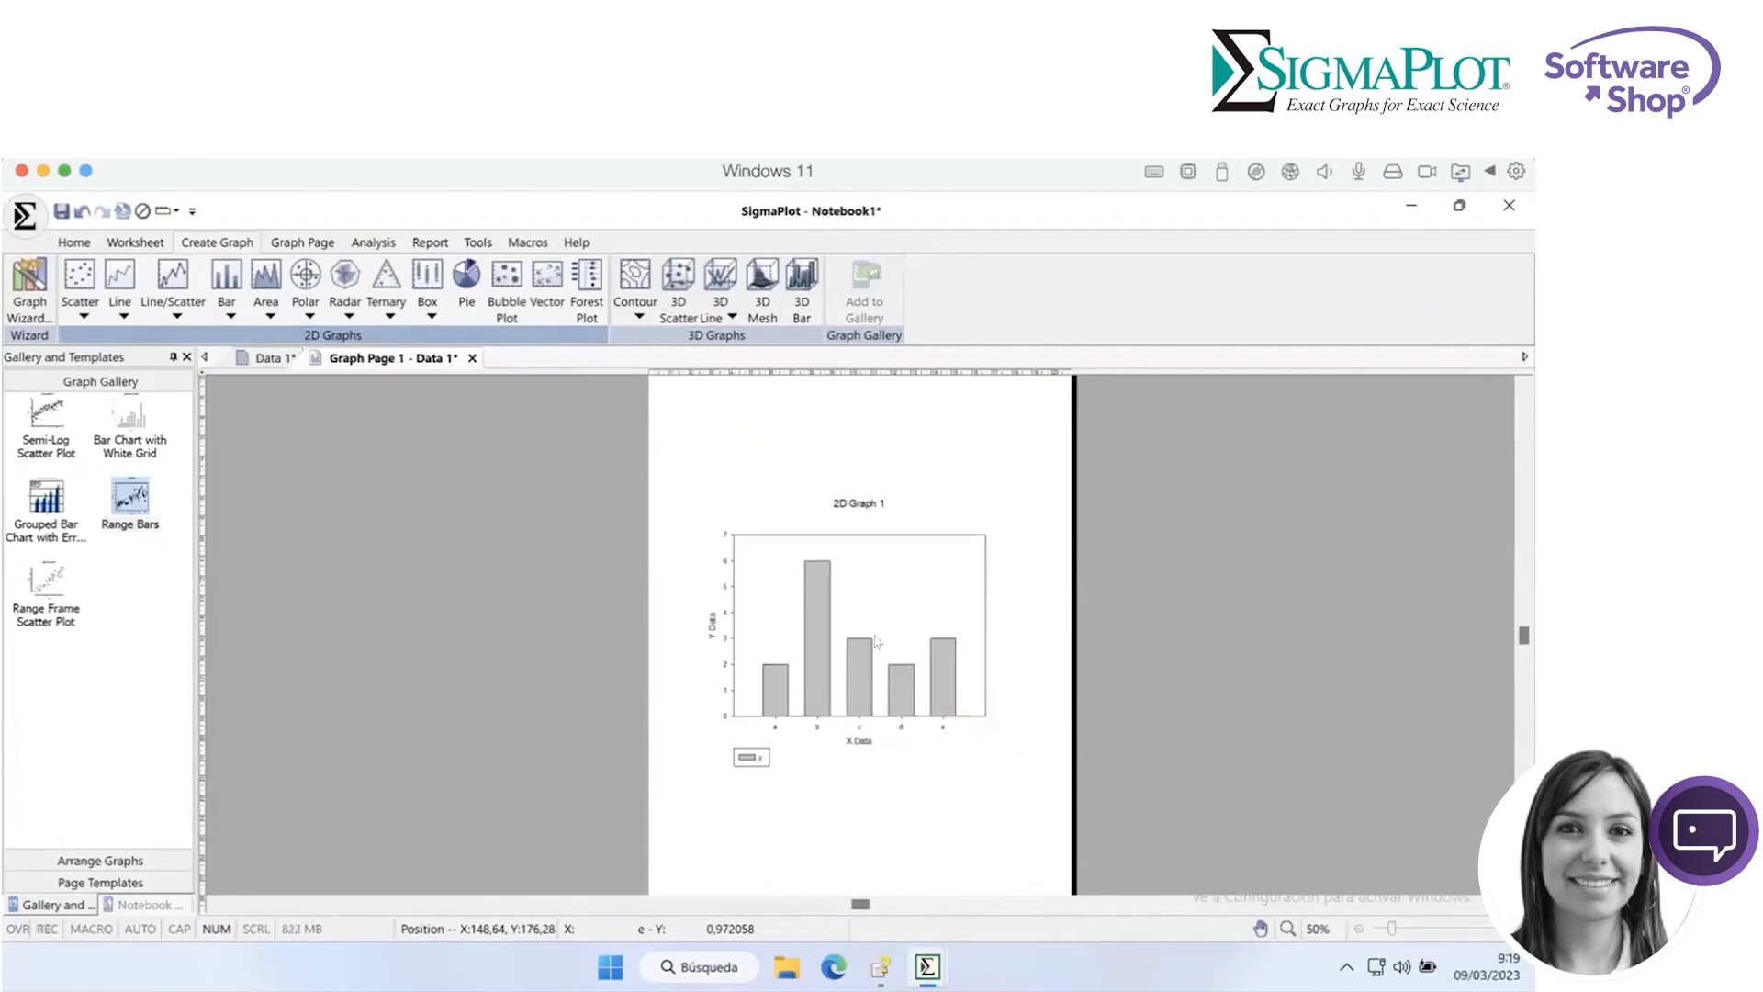
# Compare the Data 1 worksheet with the bar chart on Graph Page 1 and view the graph's plot data properties.
pyautogui.click(268, 357)
pyautogui.click(336, 360)
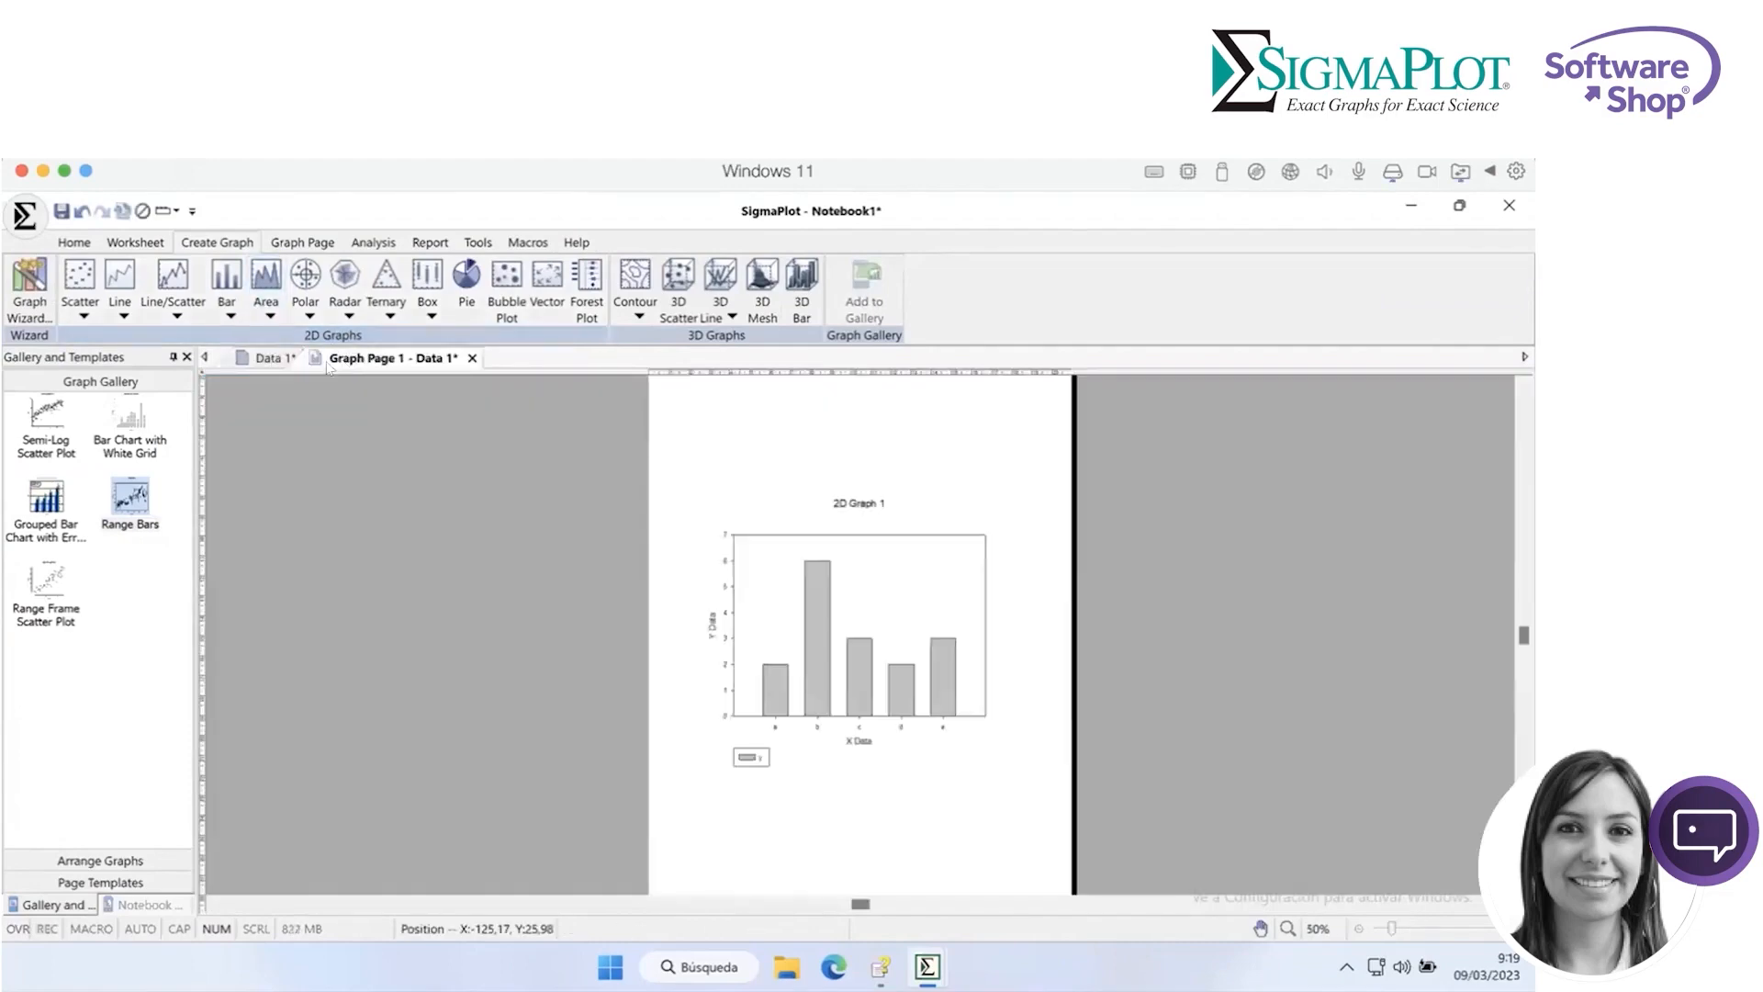
pyautogui.click(266, 358)
pyautogui.click(329, 359)
pyautogui.click(277, 360)
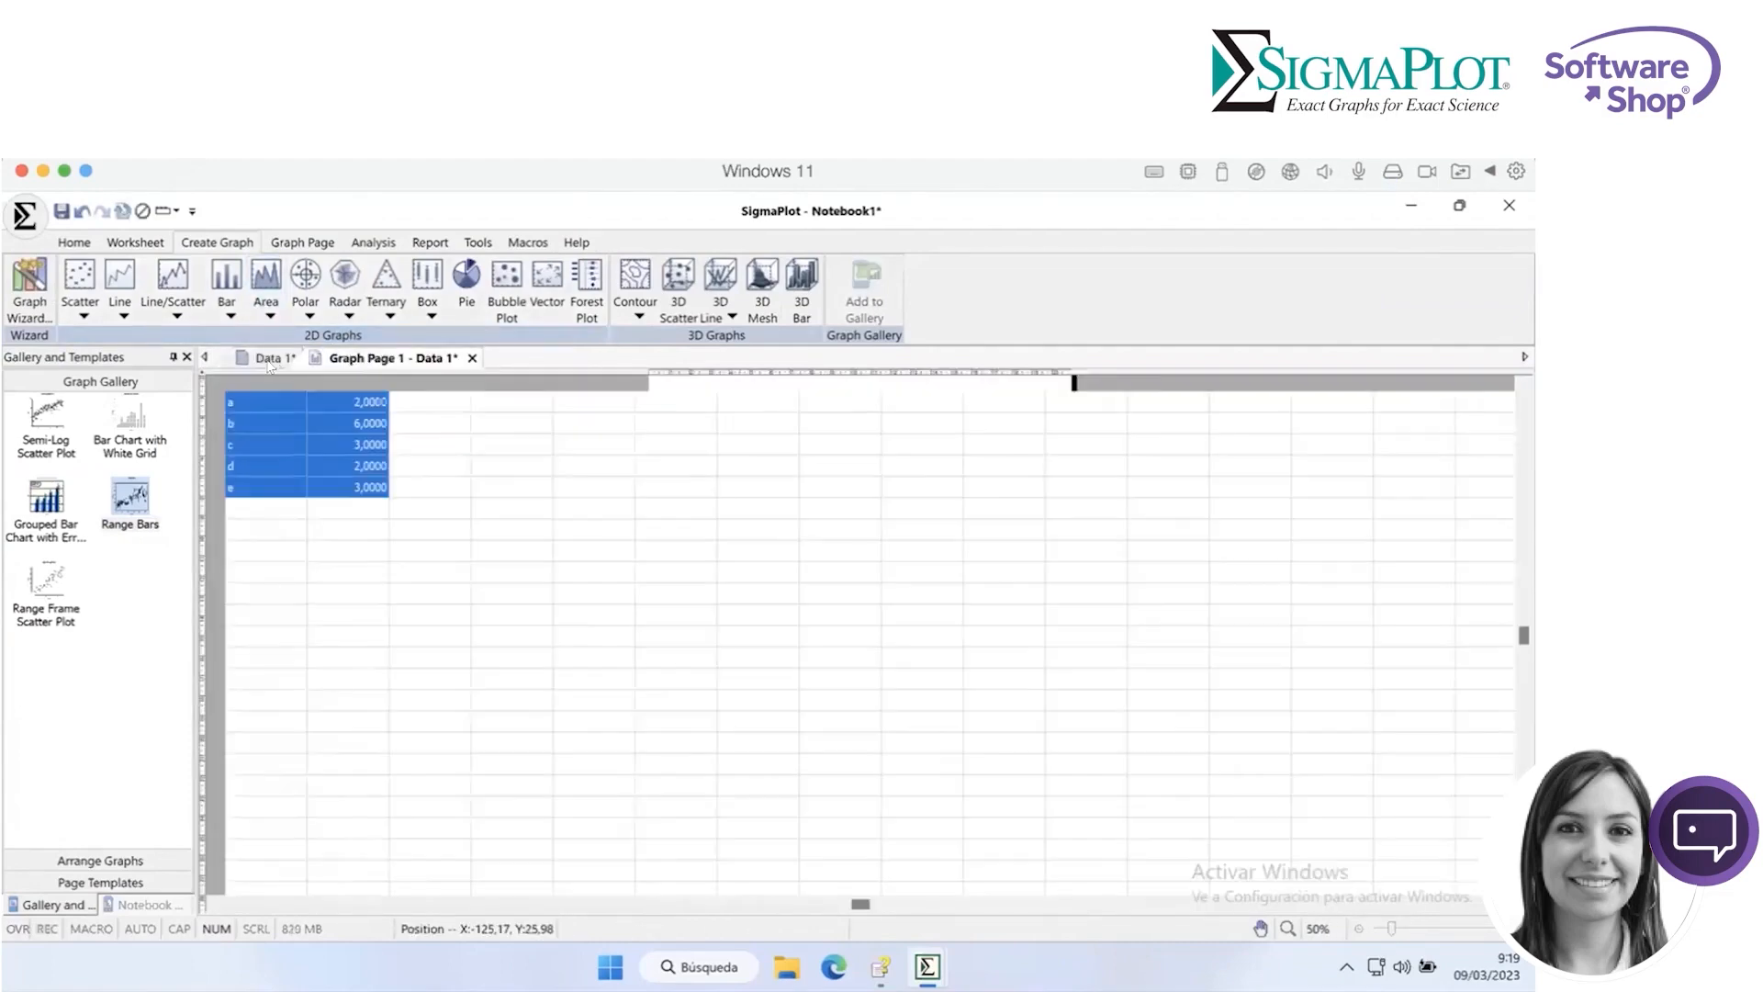
pyautogui.click(344, 360)
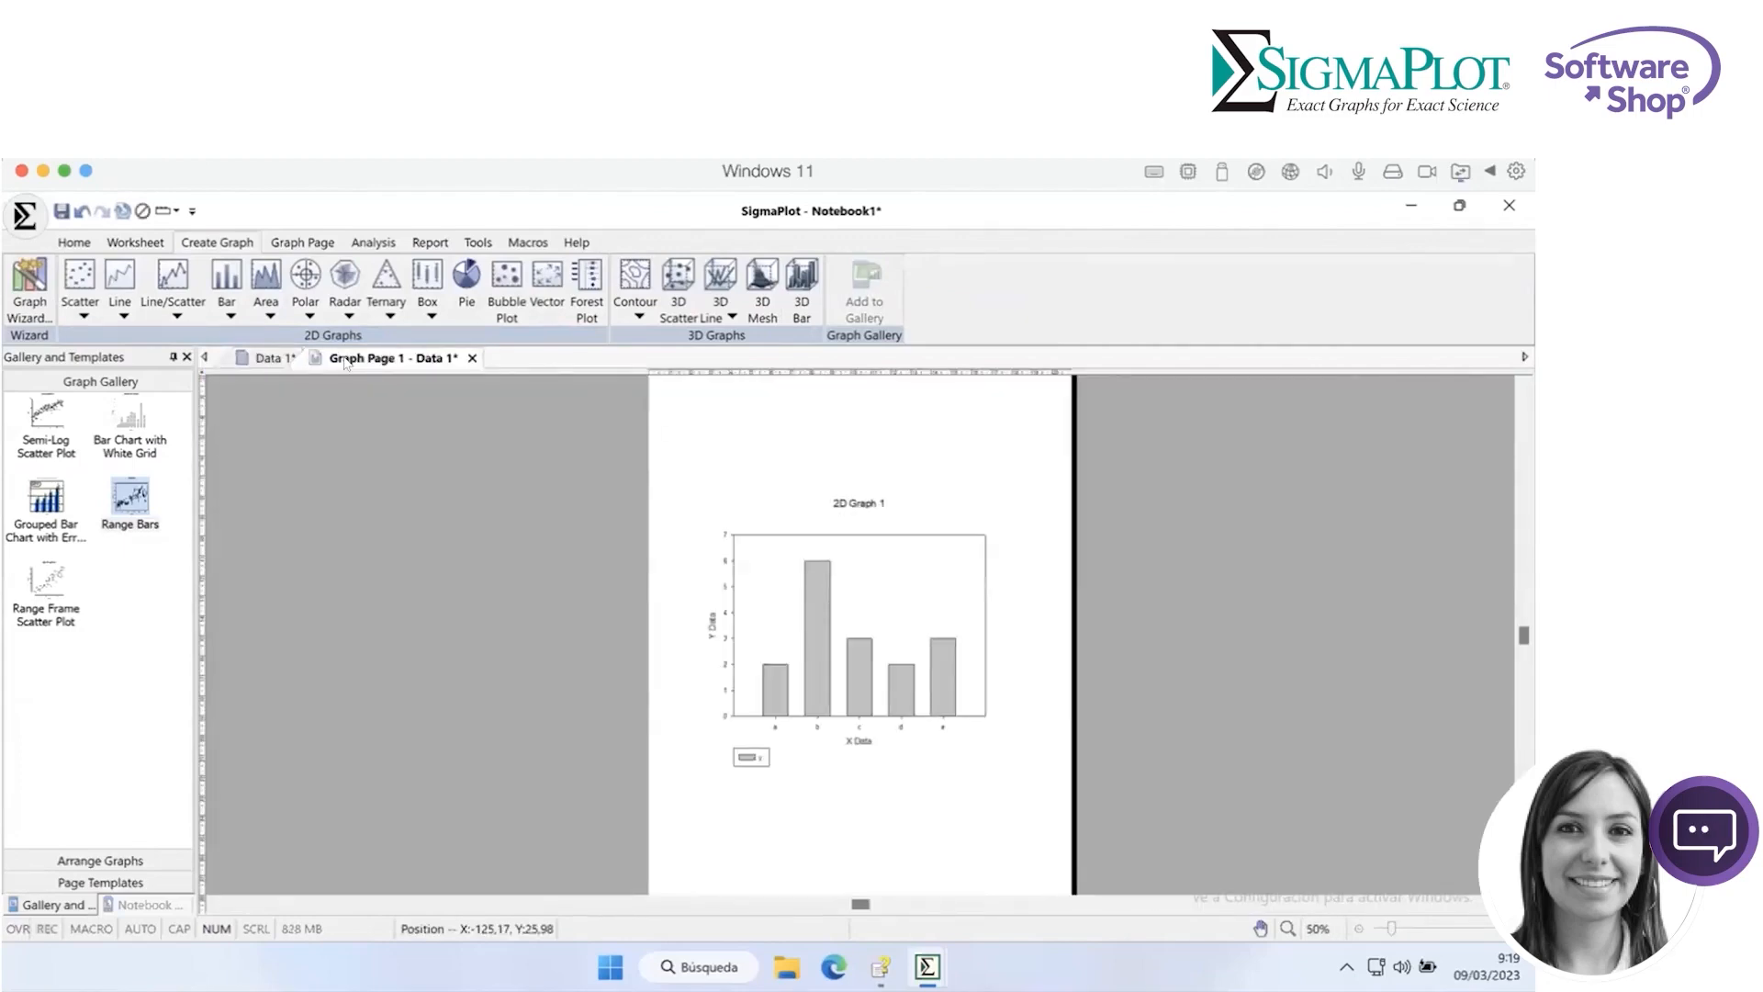
pyautogui.click(275, 359)
pyautogui.click(362, 360)
pyautogui.click(872, 571)
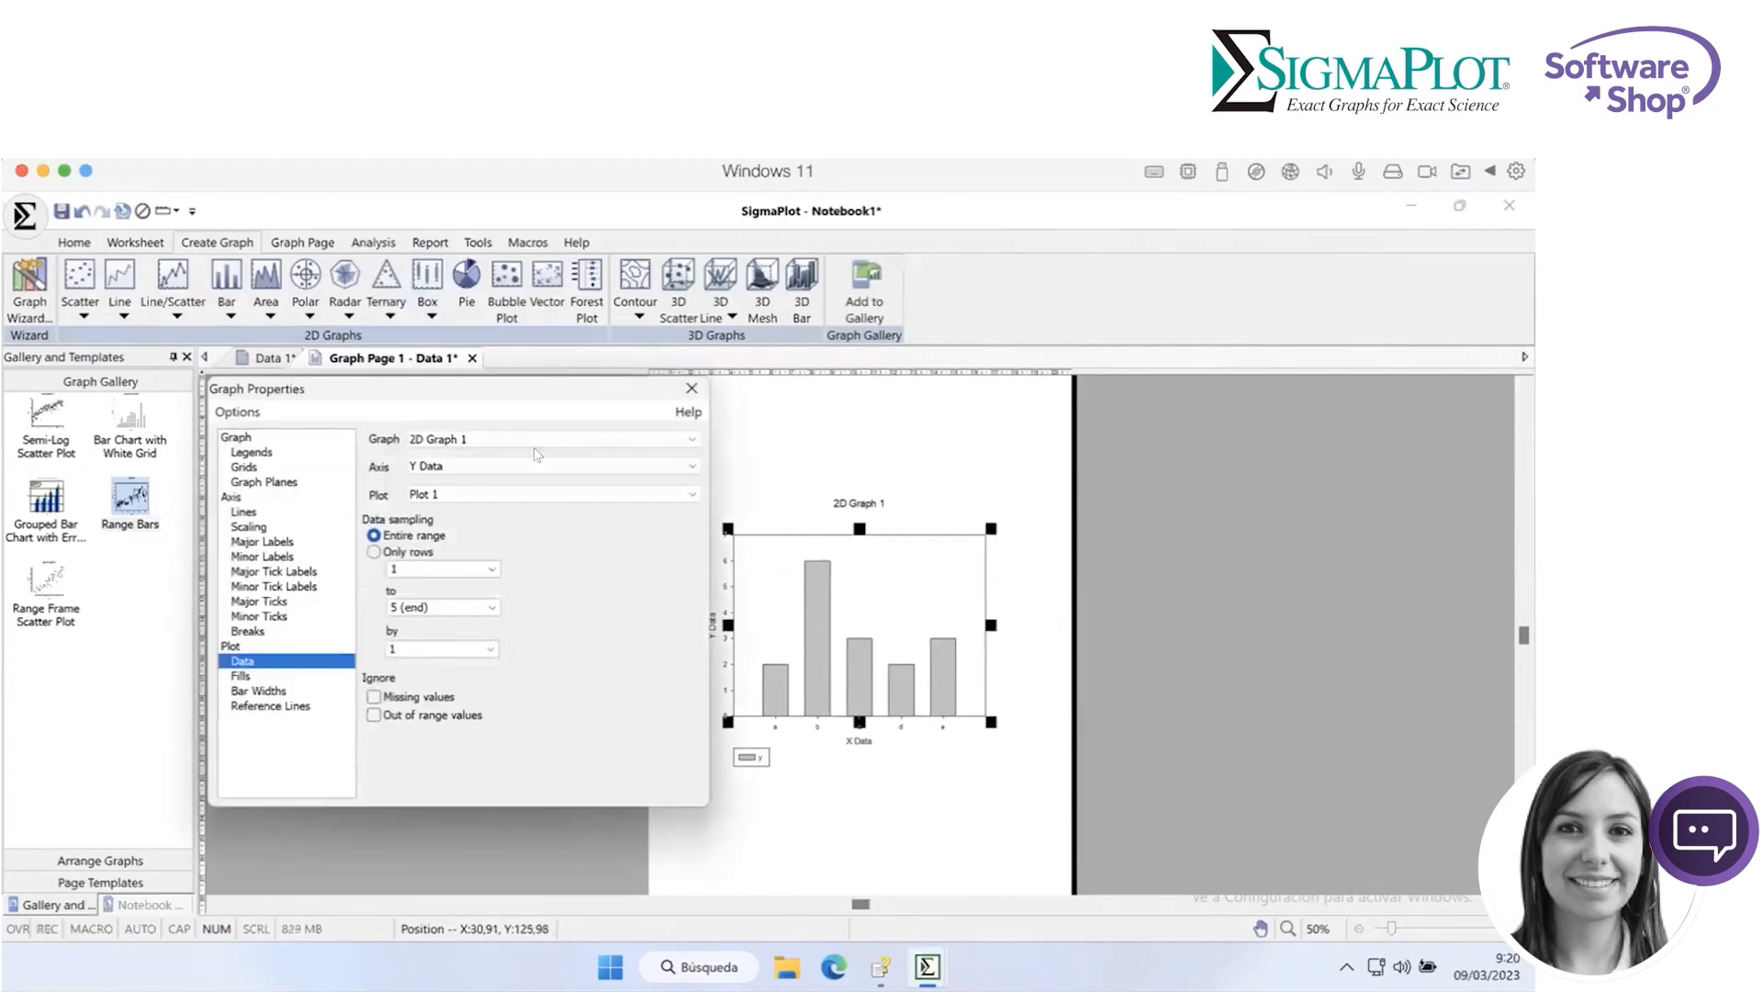
pyautogui.click(692, 388)
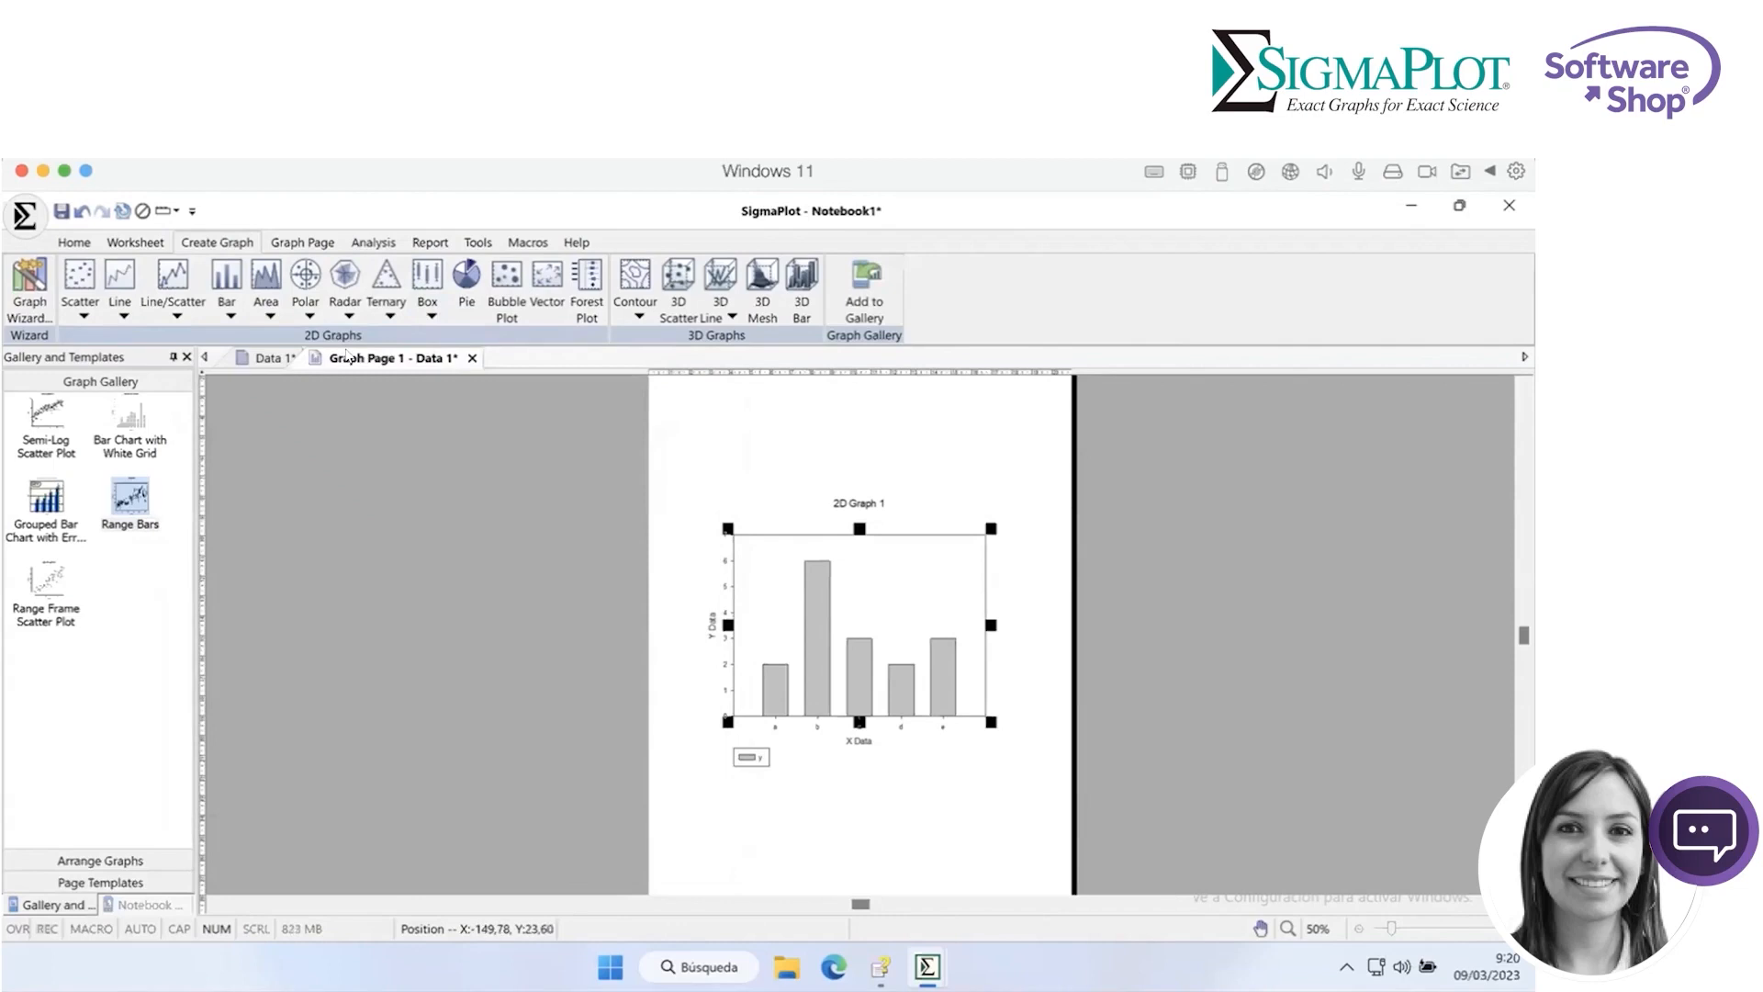
# Set the fill colour of all bars in the bar chart to light green.
pyautogui.click(312, 243)
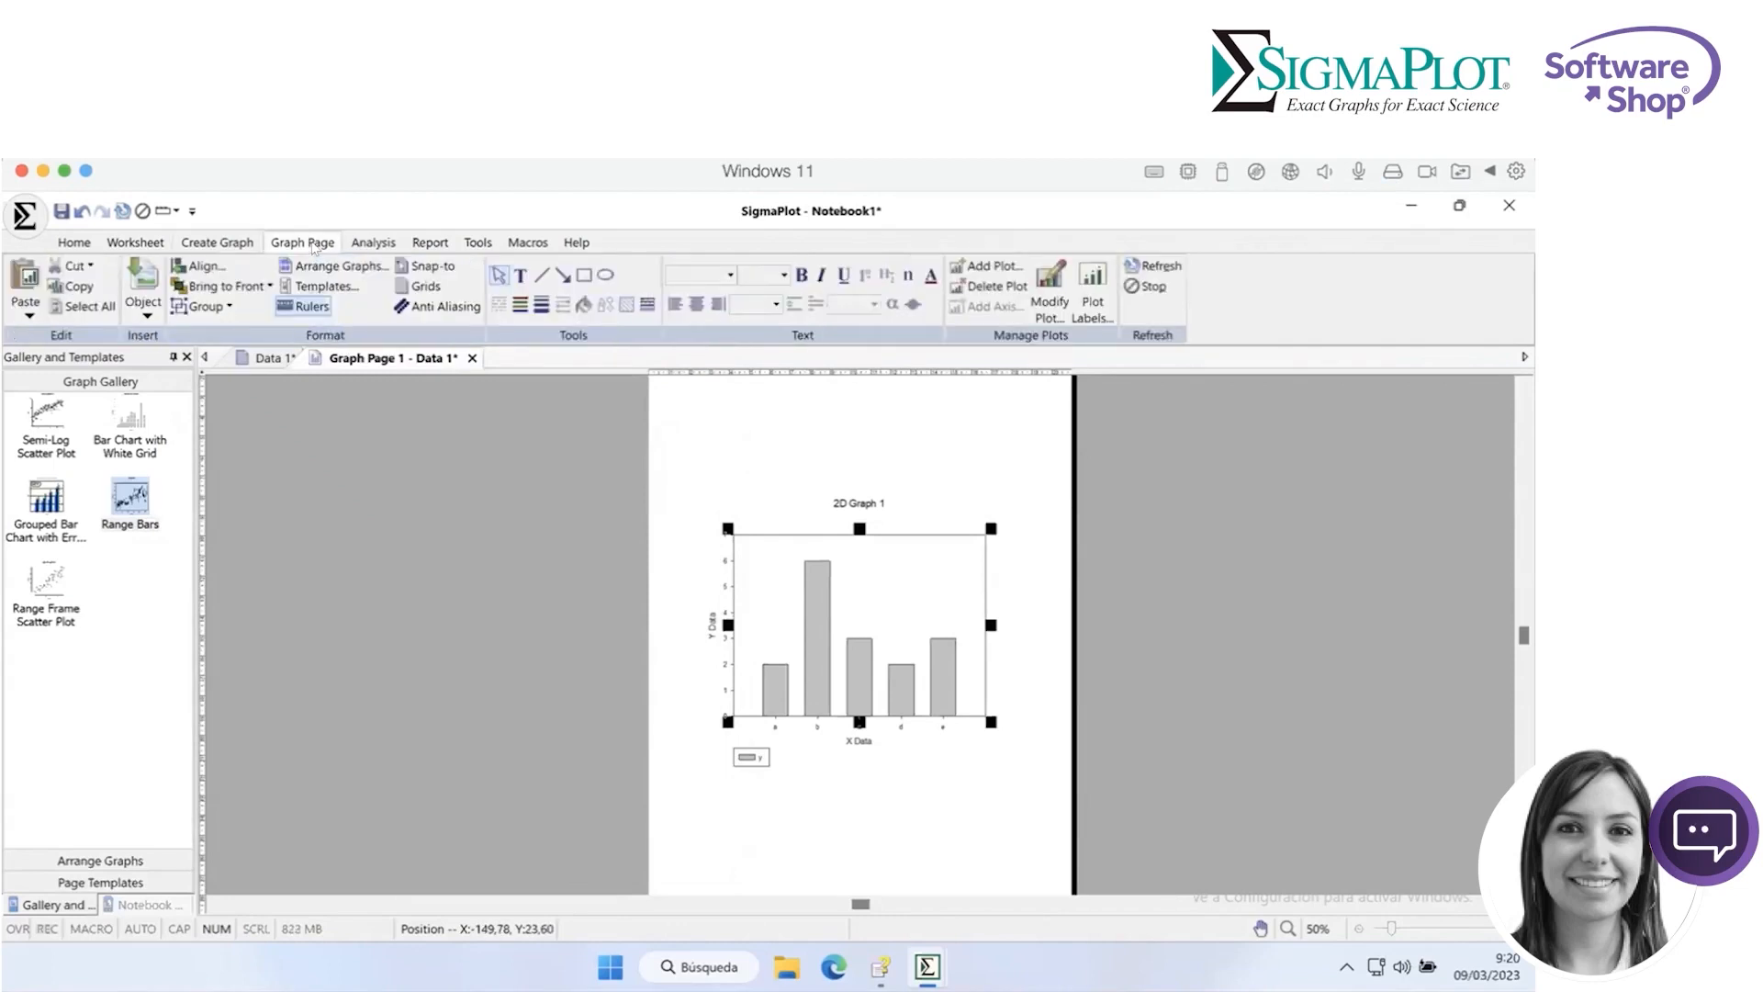
pyautogui.click(816, 633)
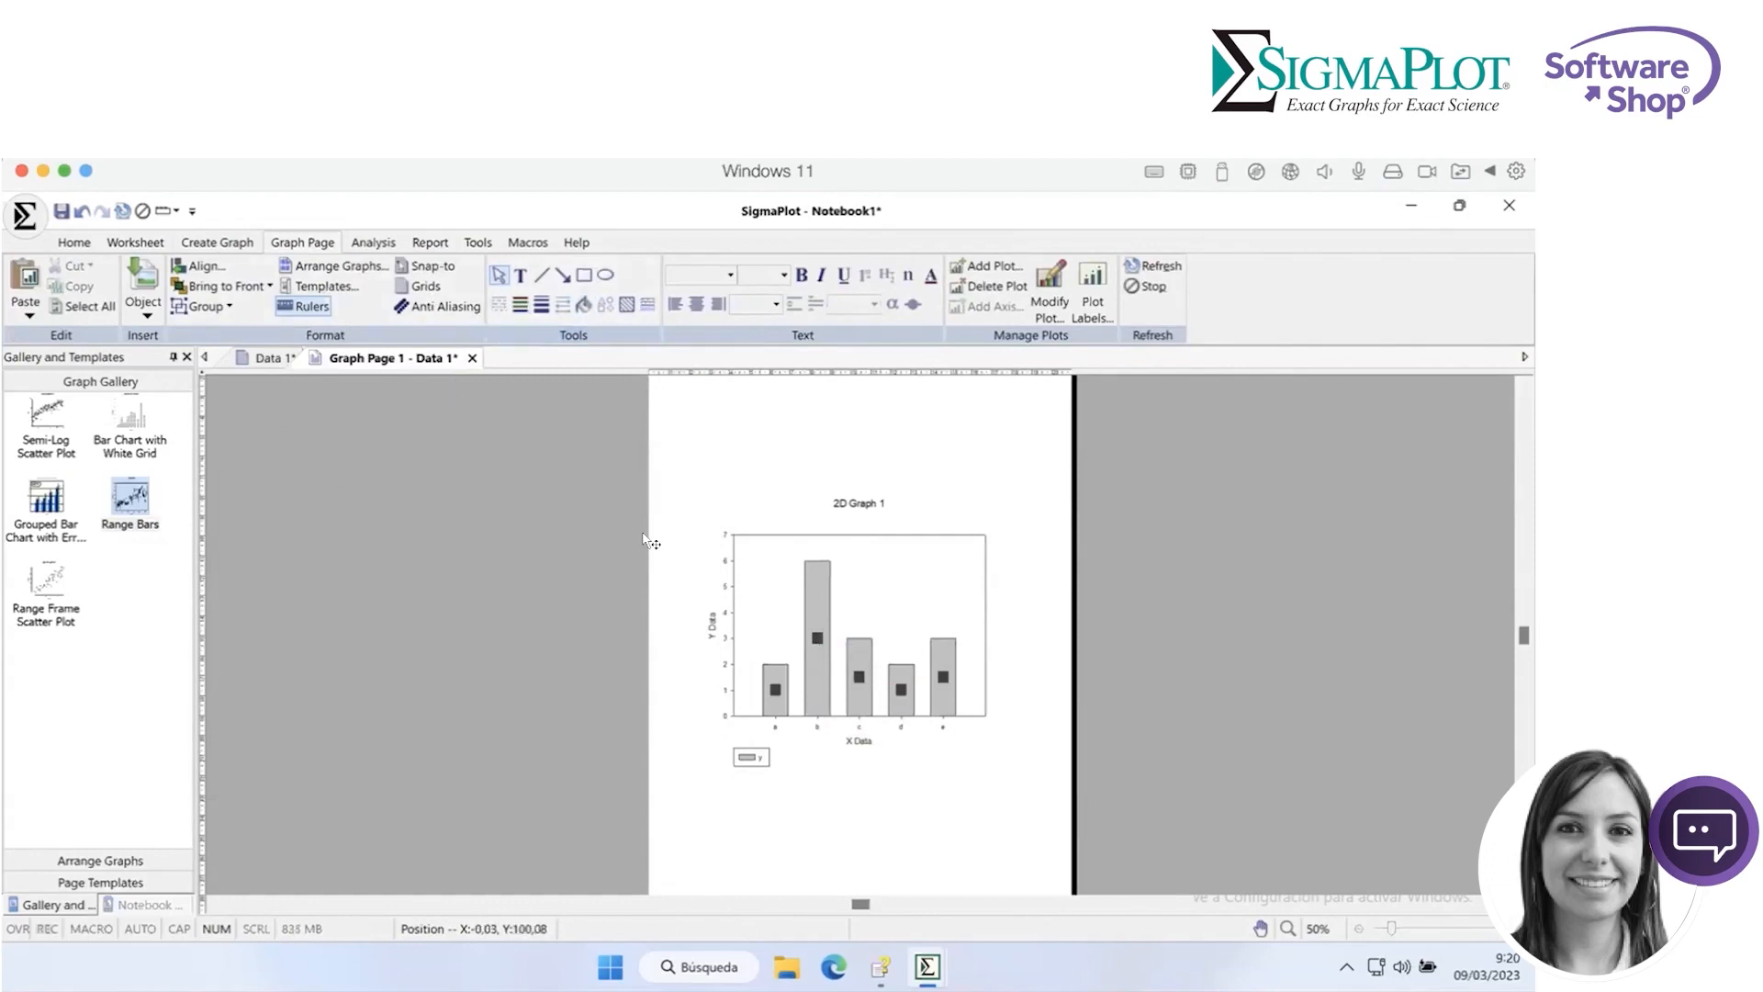
pyautogui.click(584, 305)
pyautogui.click(608, 353)
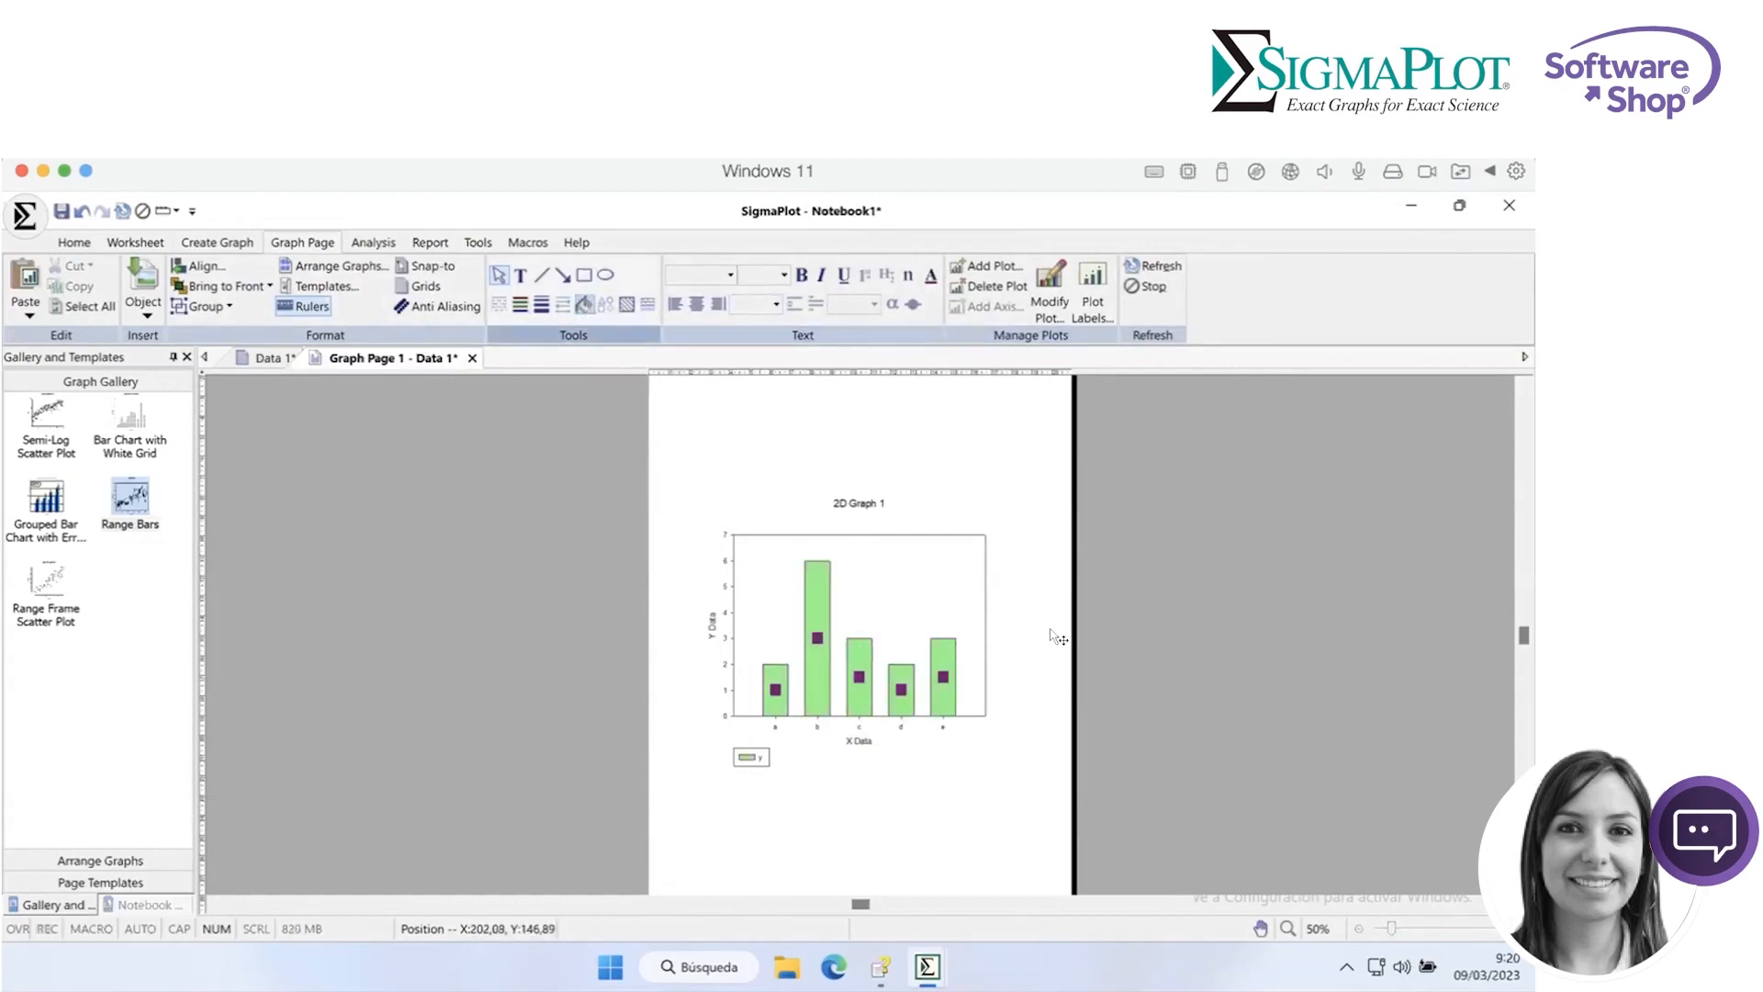
pyautogui.click(1063, 677)
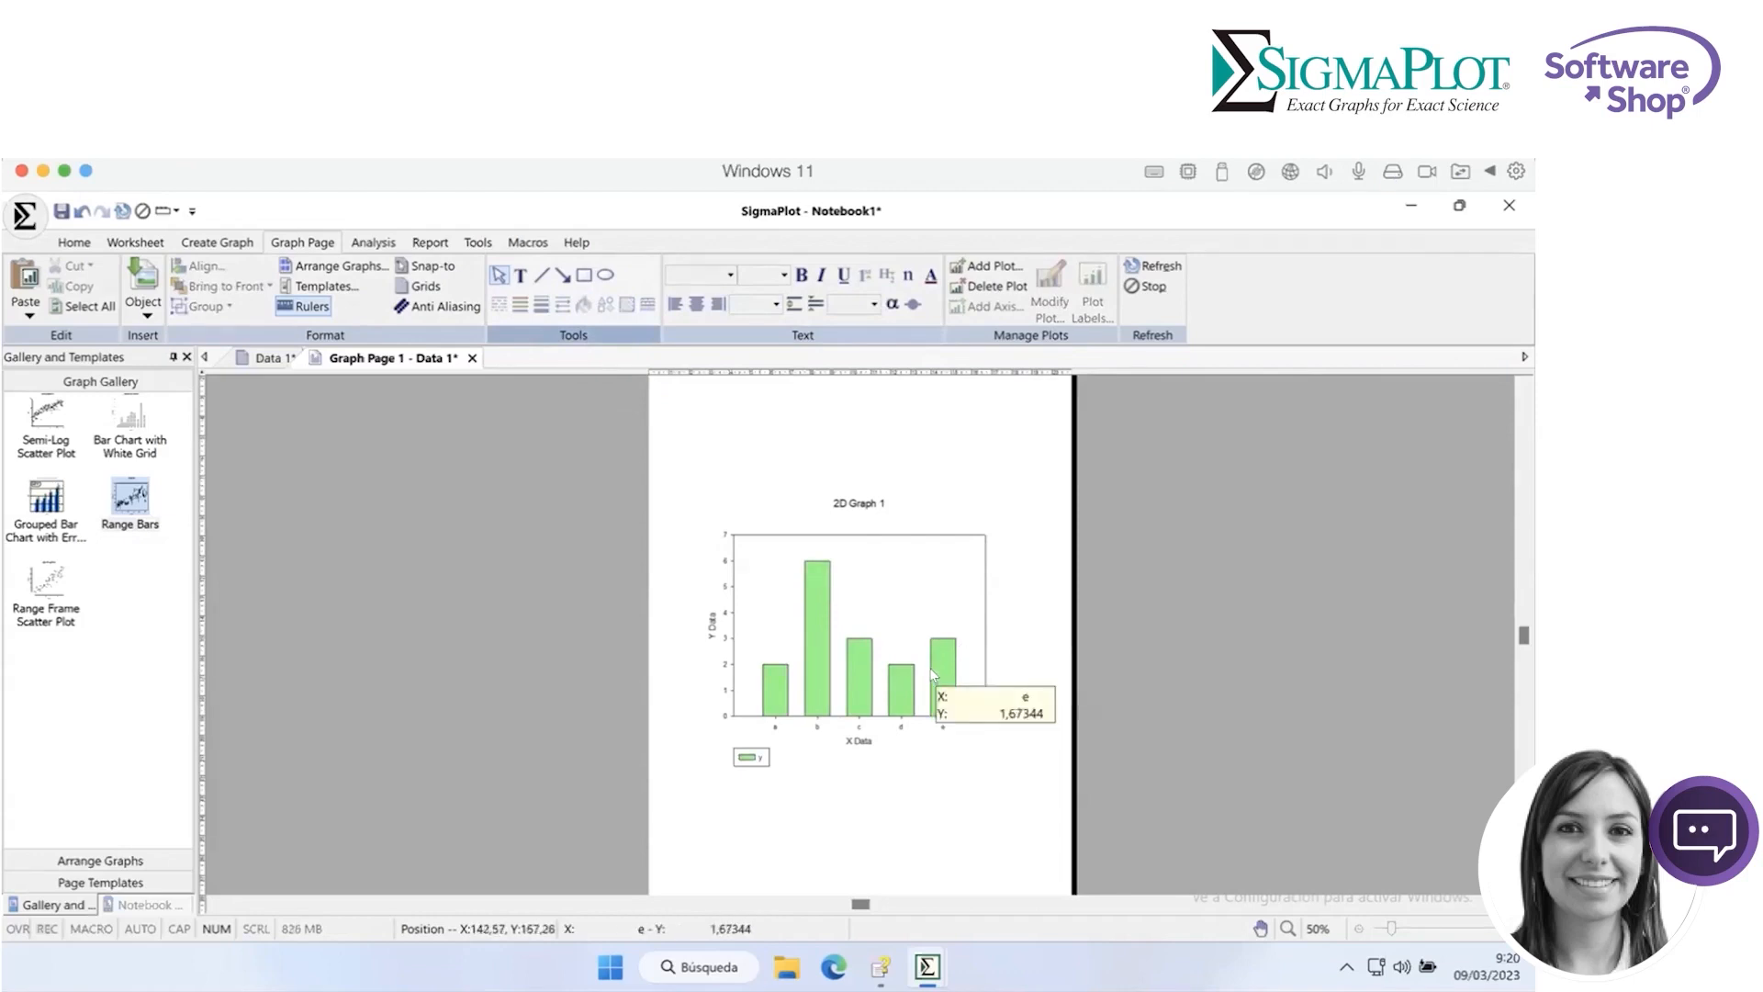
# Set the fill colour of bar b alone to light cyan.
pyautogui.scroll(3, 1018, 619)
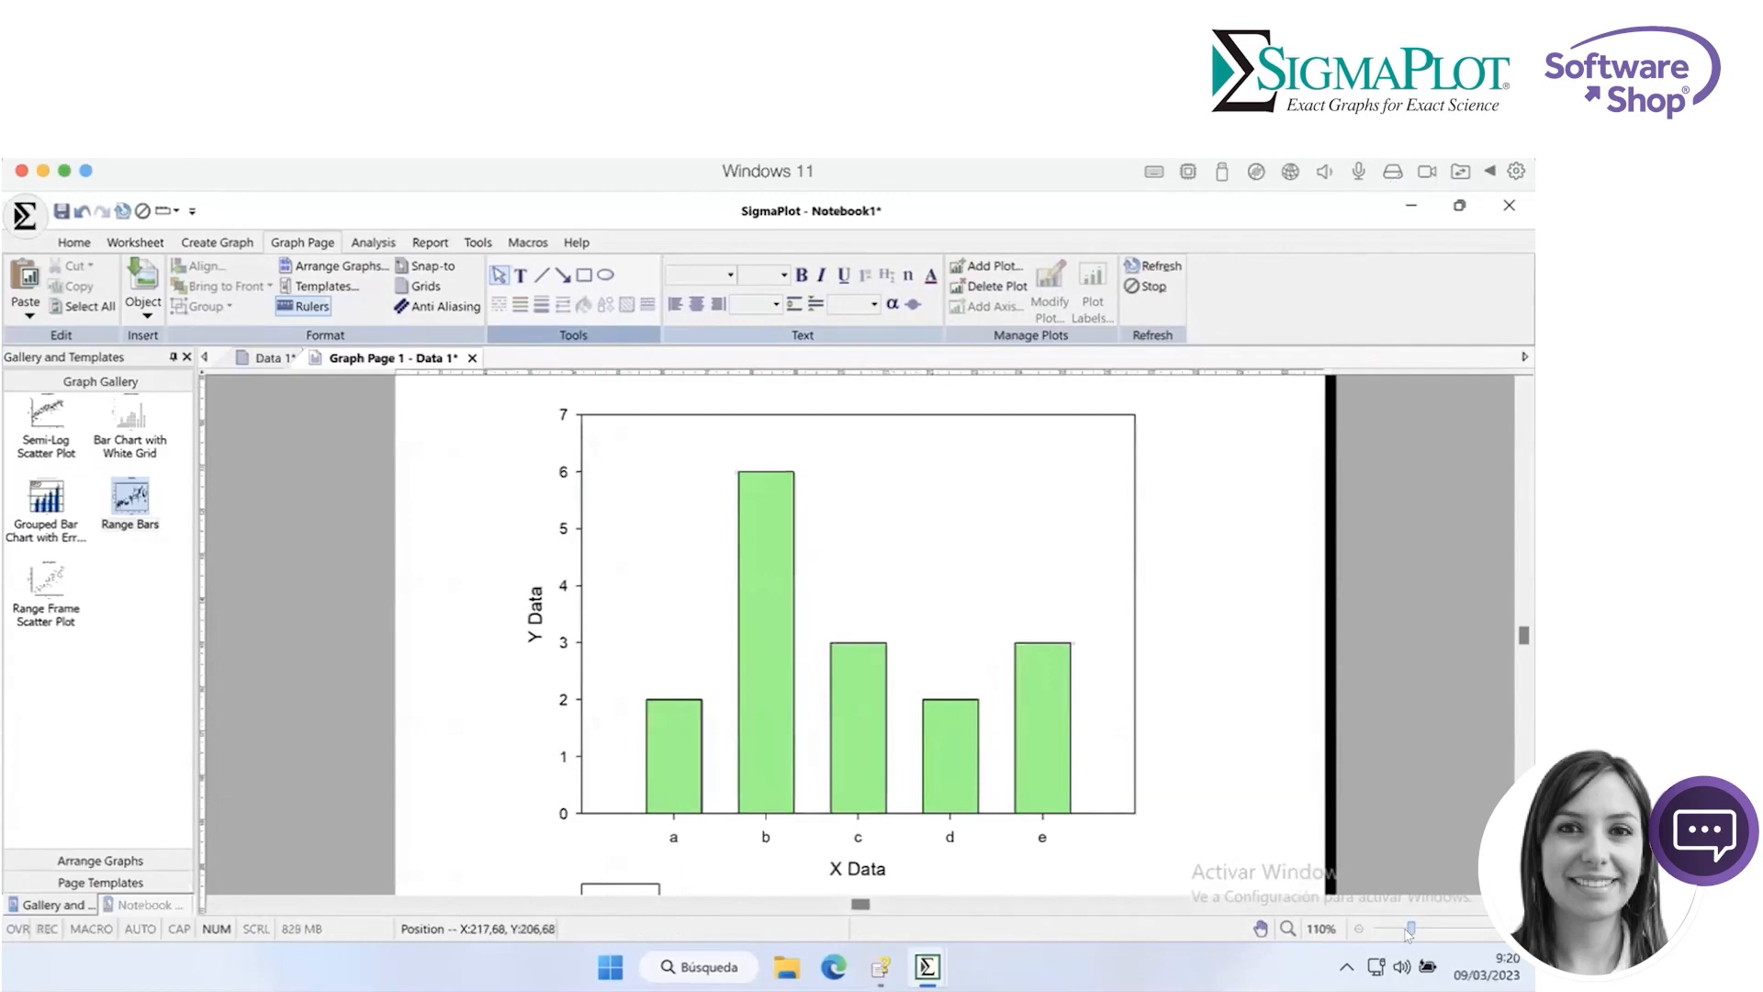
pyautogui.click(685, 755)
pyautogui.click(769, 680)
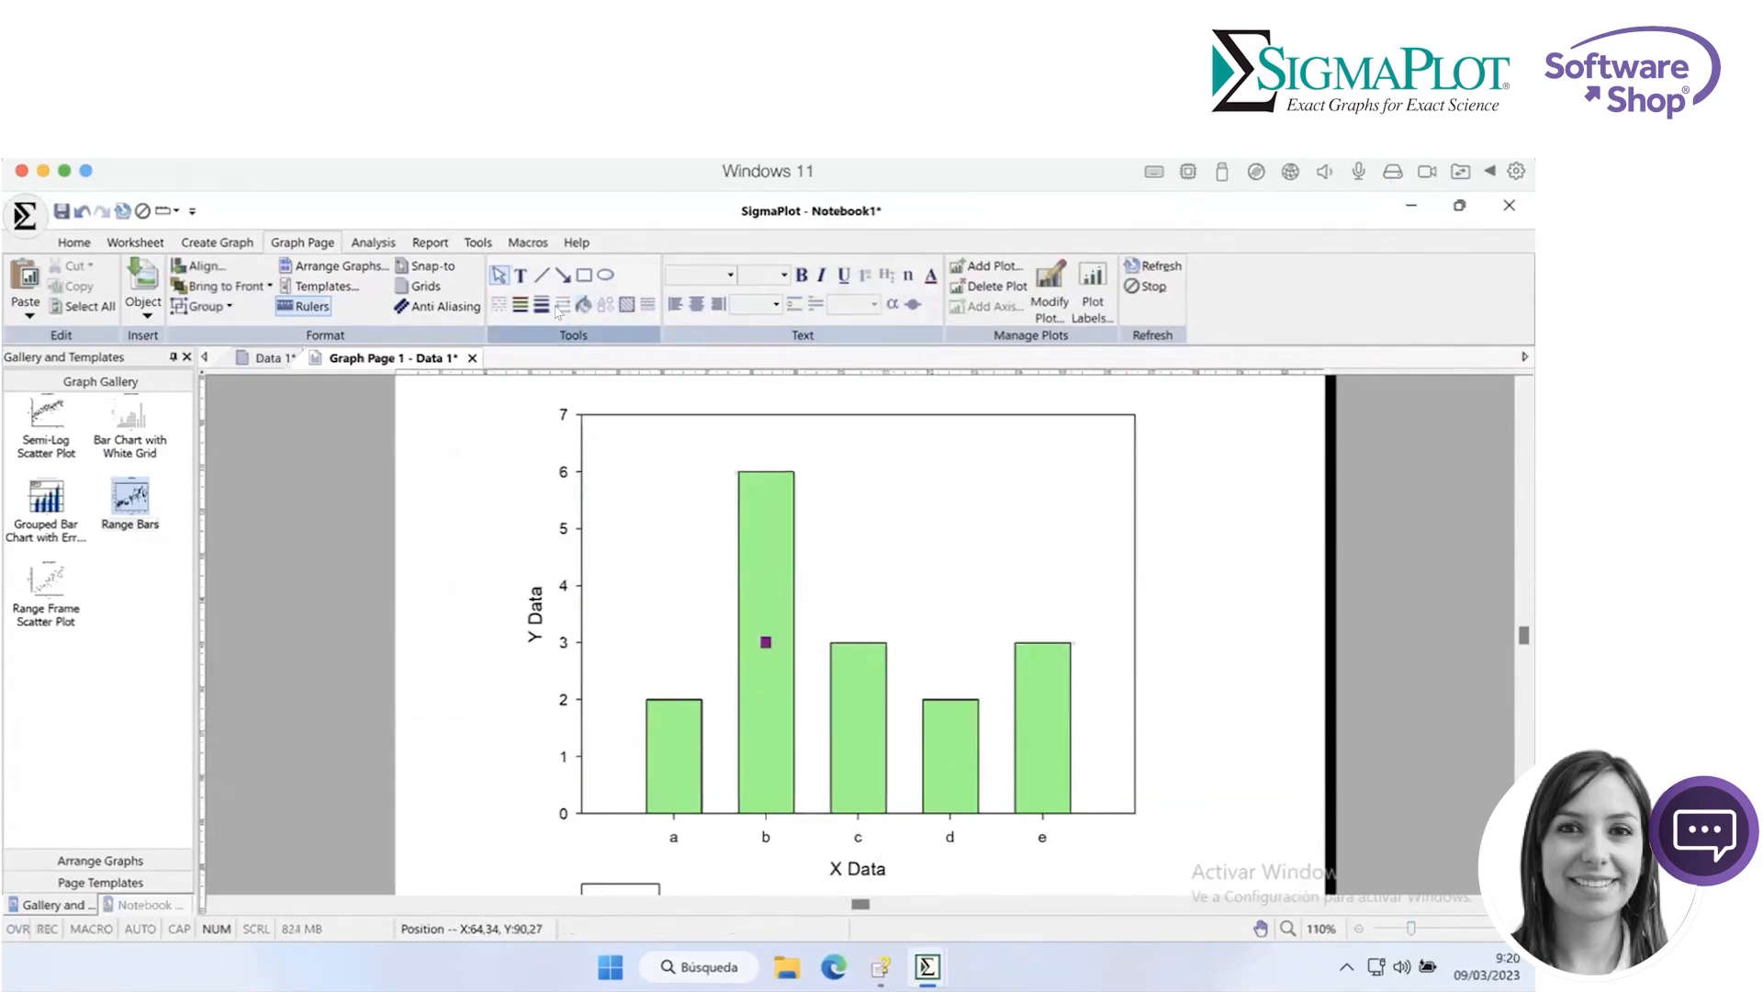
pyautogui.click(584, 306)
pyautogui.click(624, 349)
# Set the fill colour of bar c to dark blue and open the fill colours for bar d.
pyautogui.click(864, 677)
pyautogui.click(584, 306)
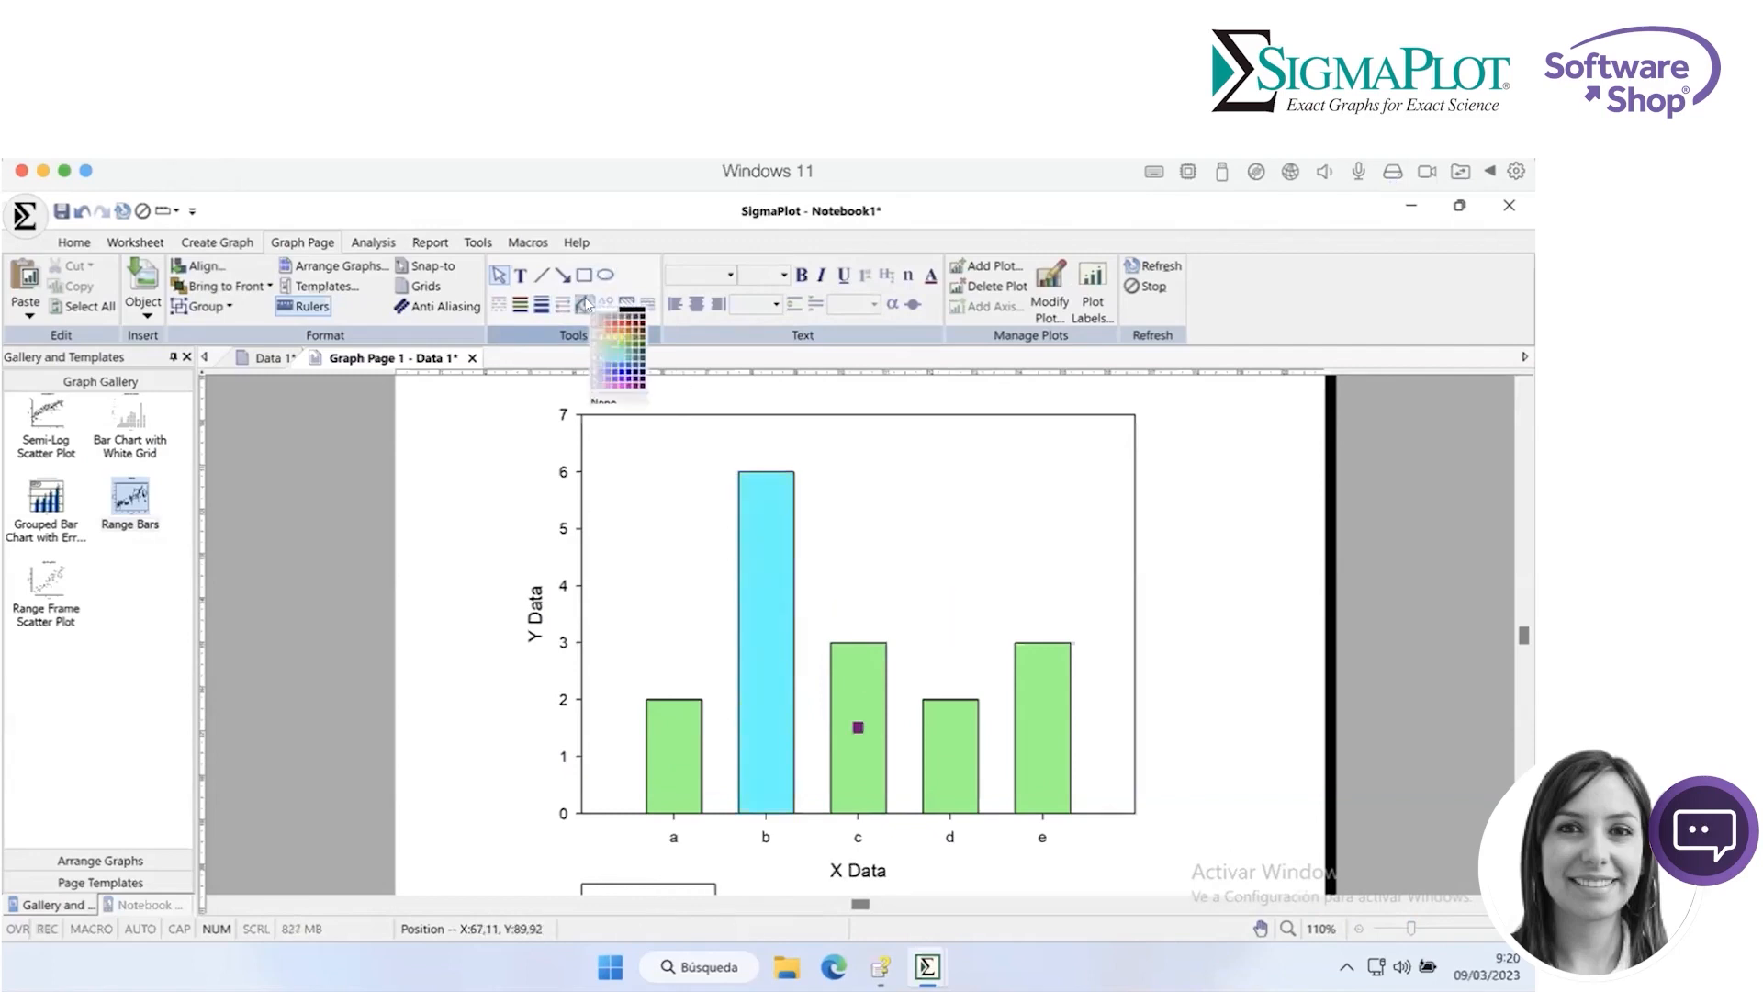
pyautogui.click(640, 367)
pyautogui.click(949, 755)
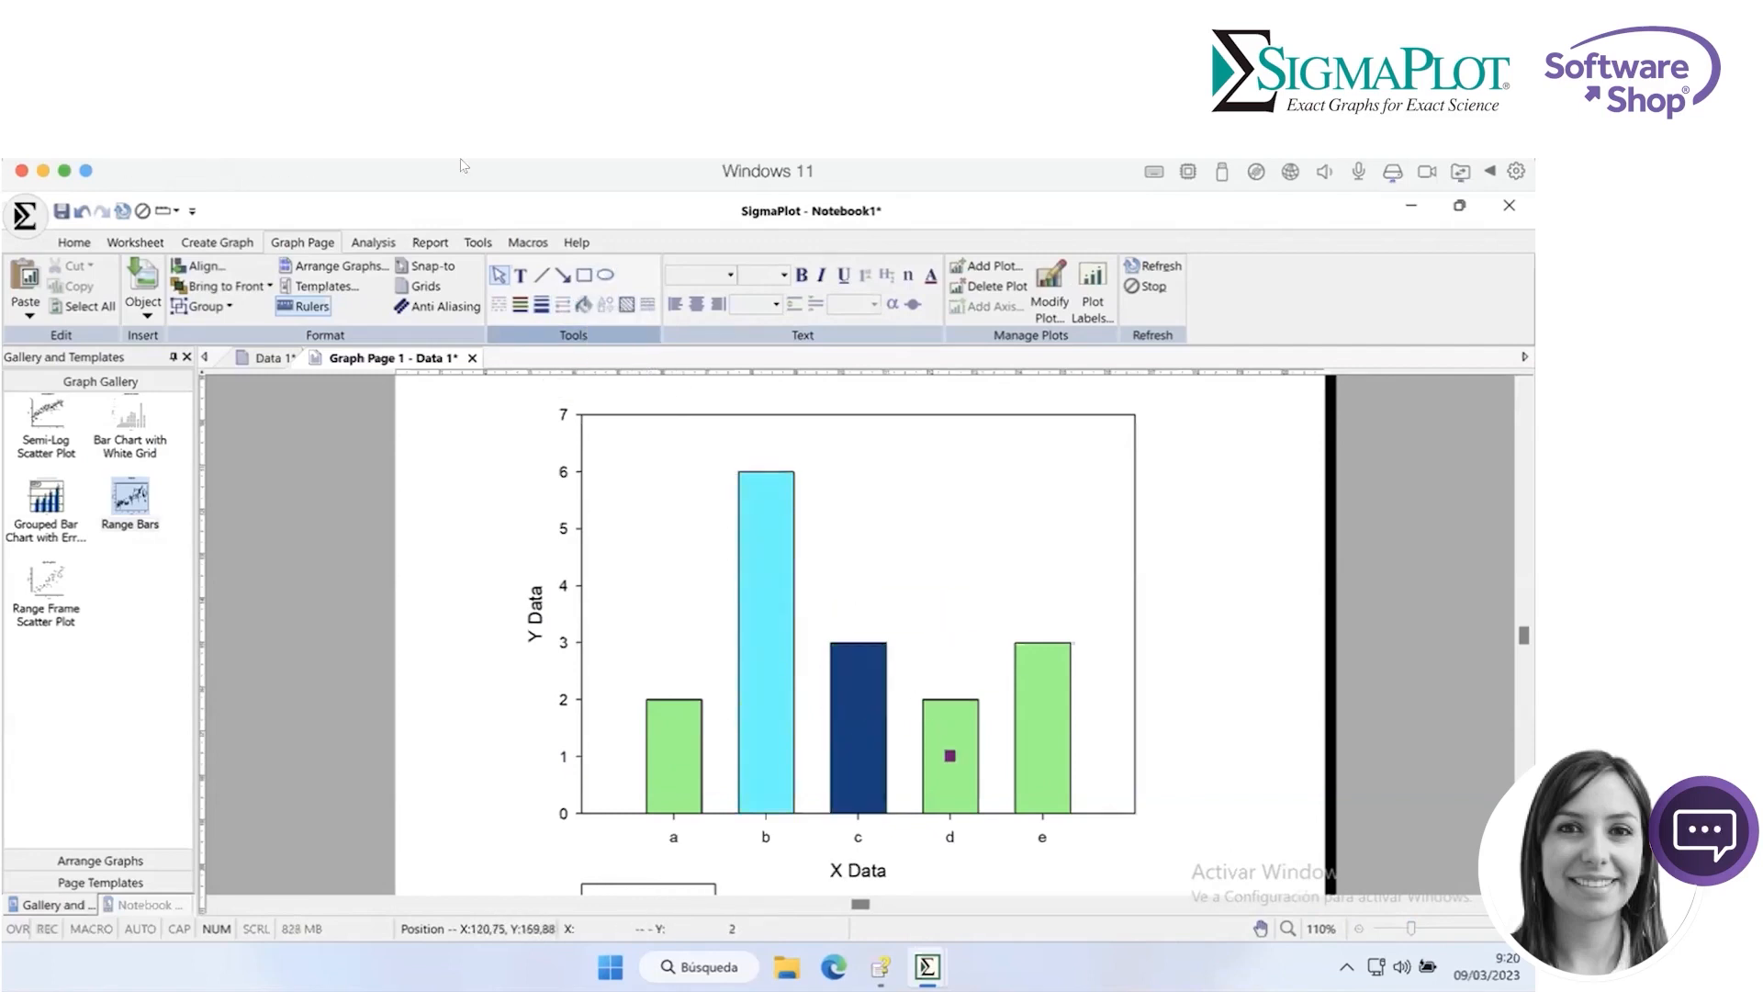
pyautogui.click(584, 306)
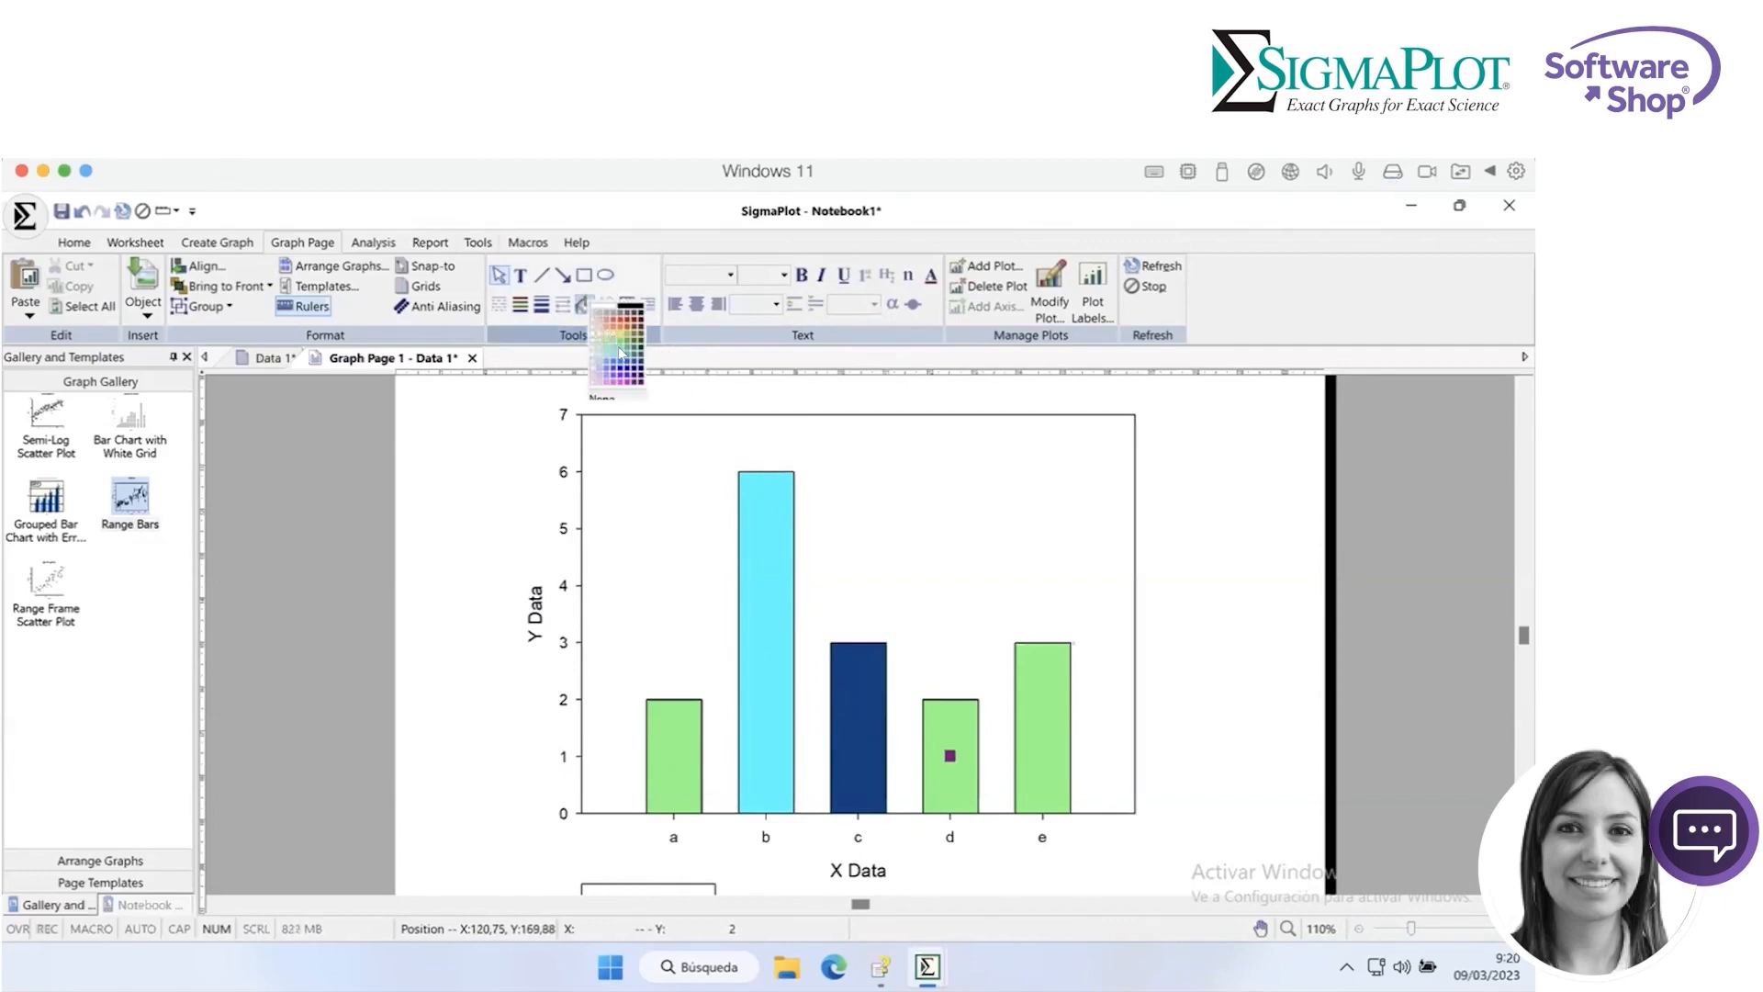
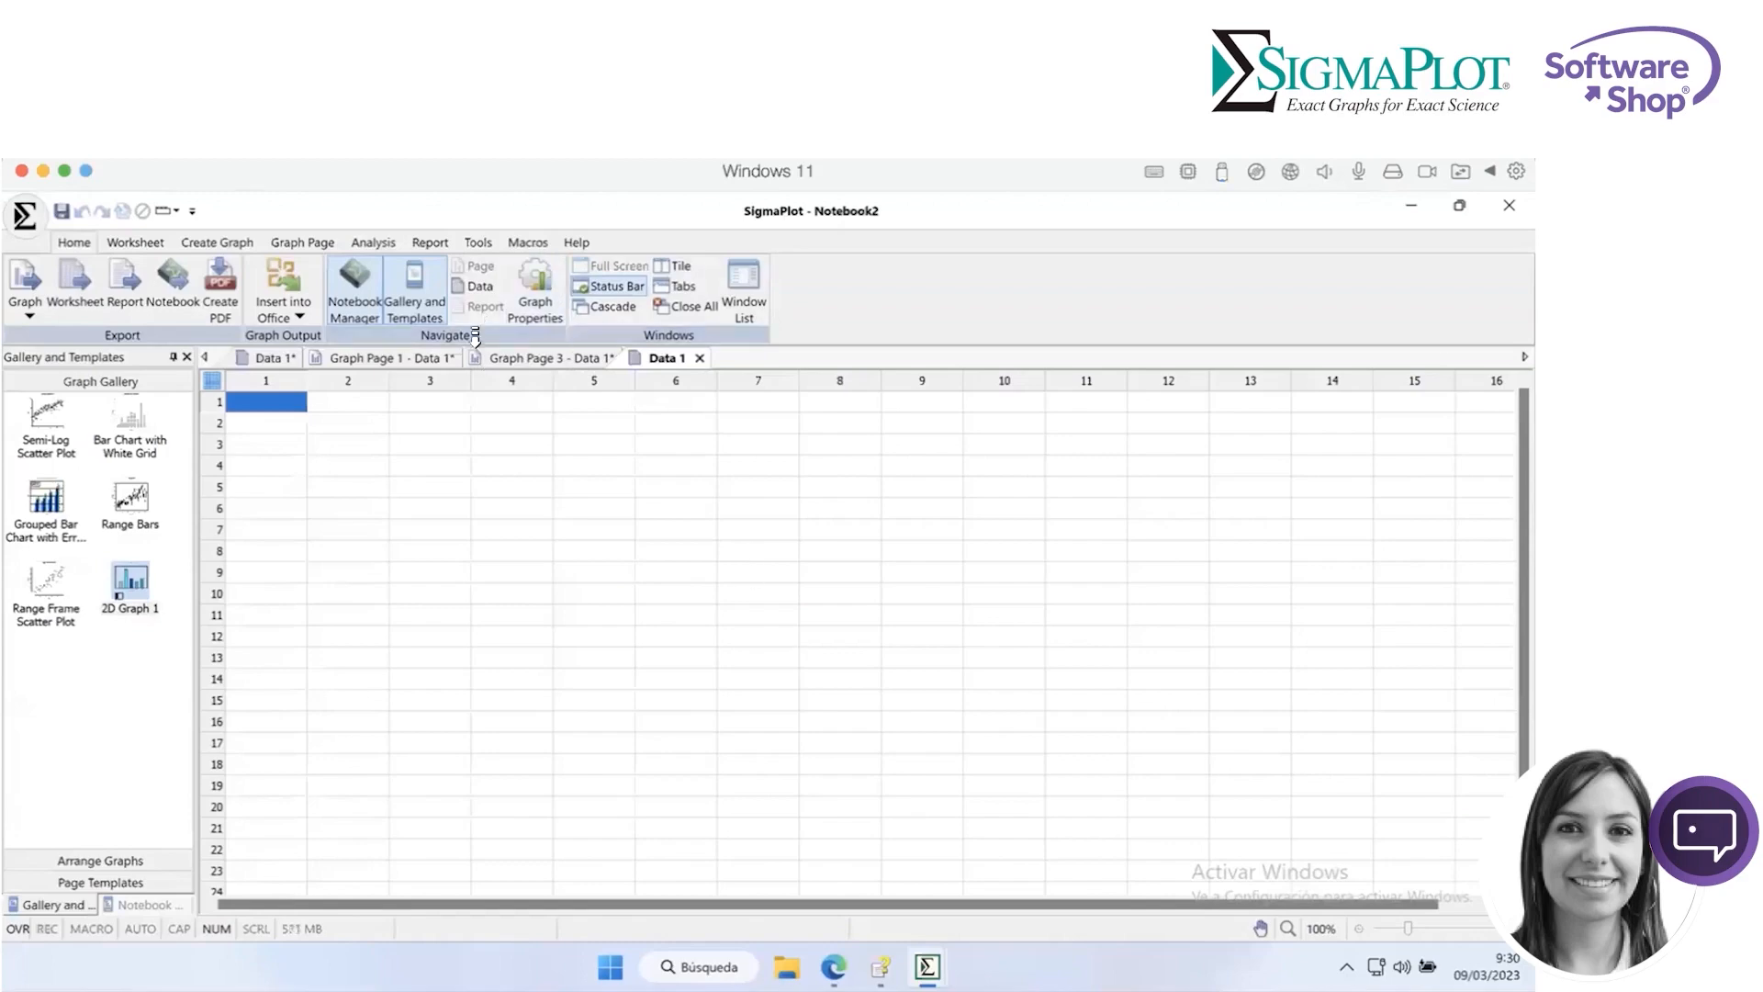
# Add a new worksheet to Notebook2, choosing Worksheet as the item type.
pyautogui.click(26, 217)
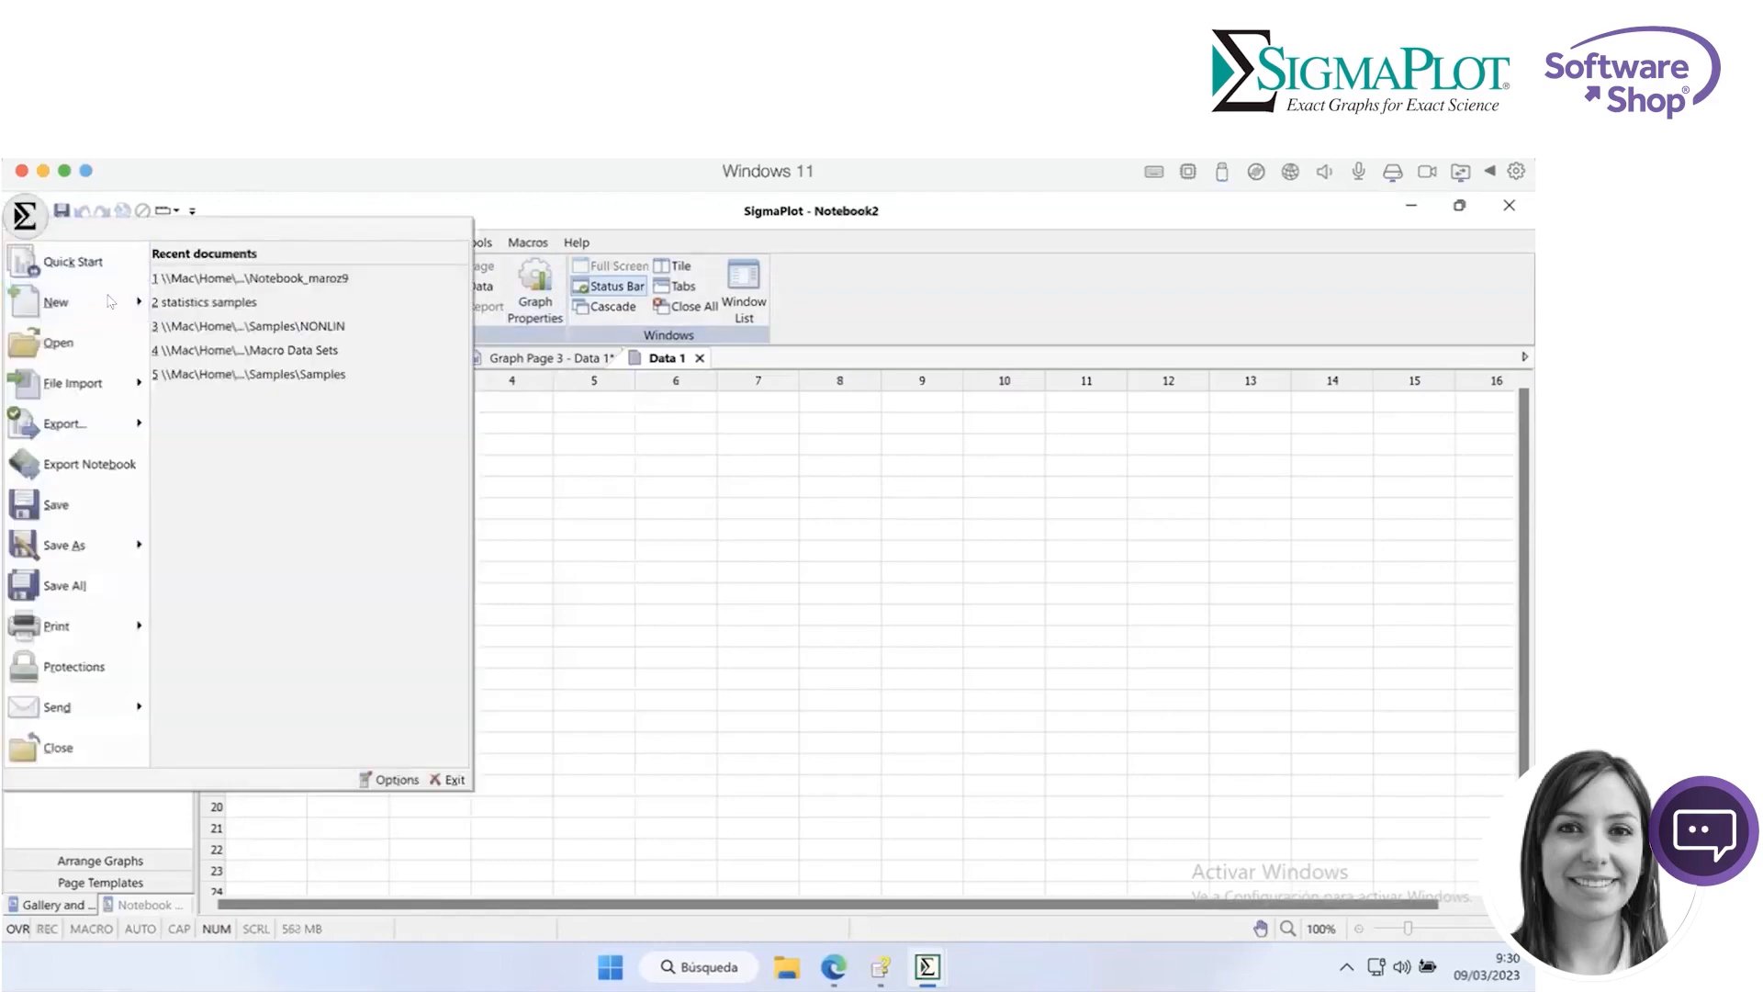
pyautogui.click(110, 307)
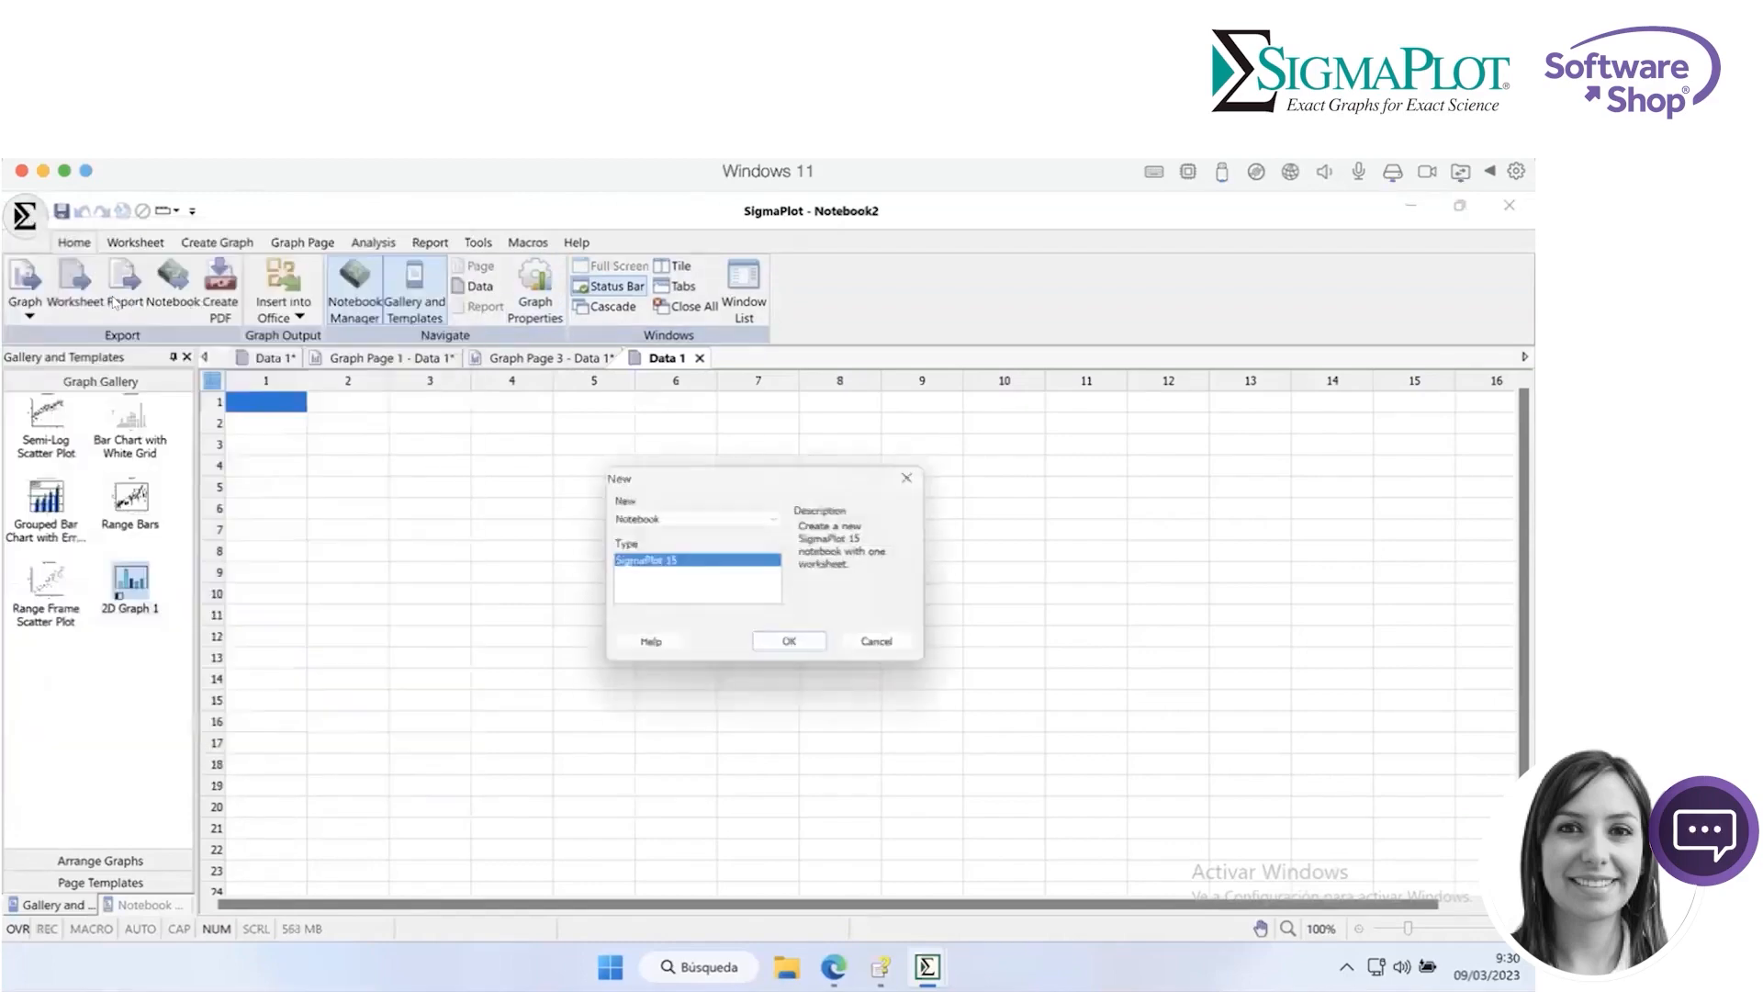
pyautogui.click(778, 518)
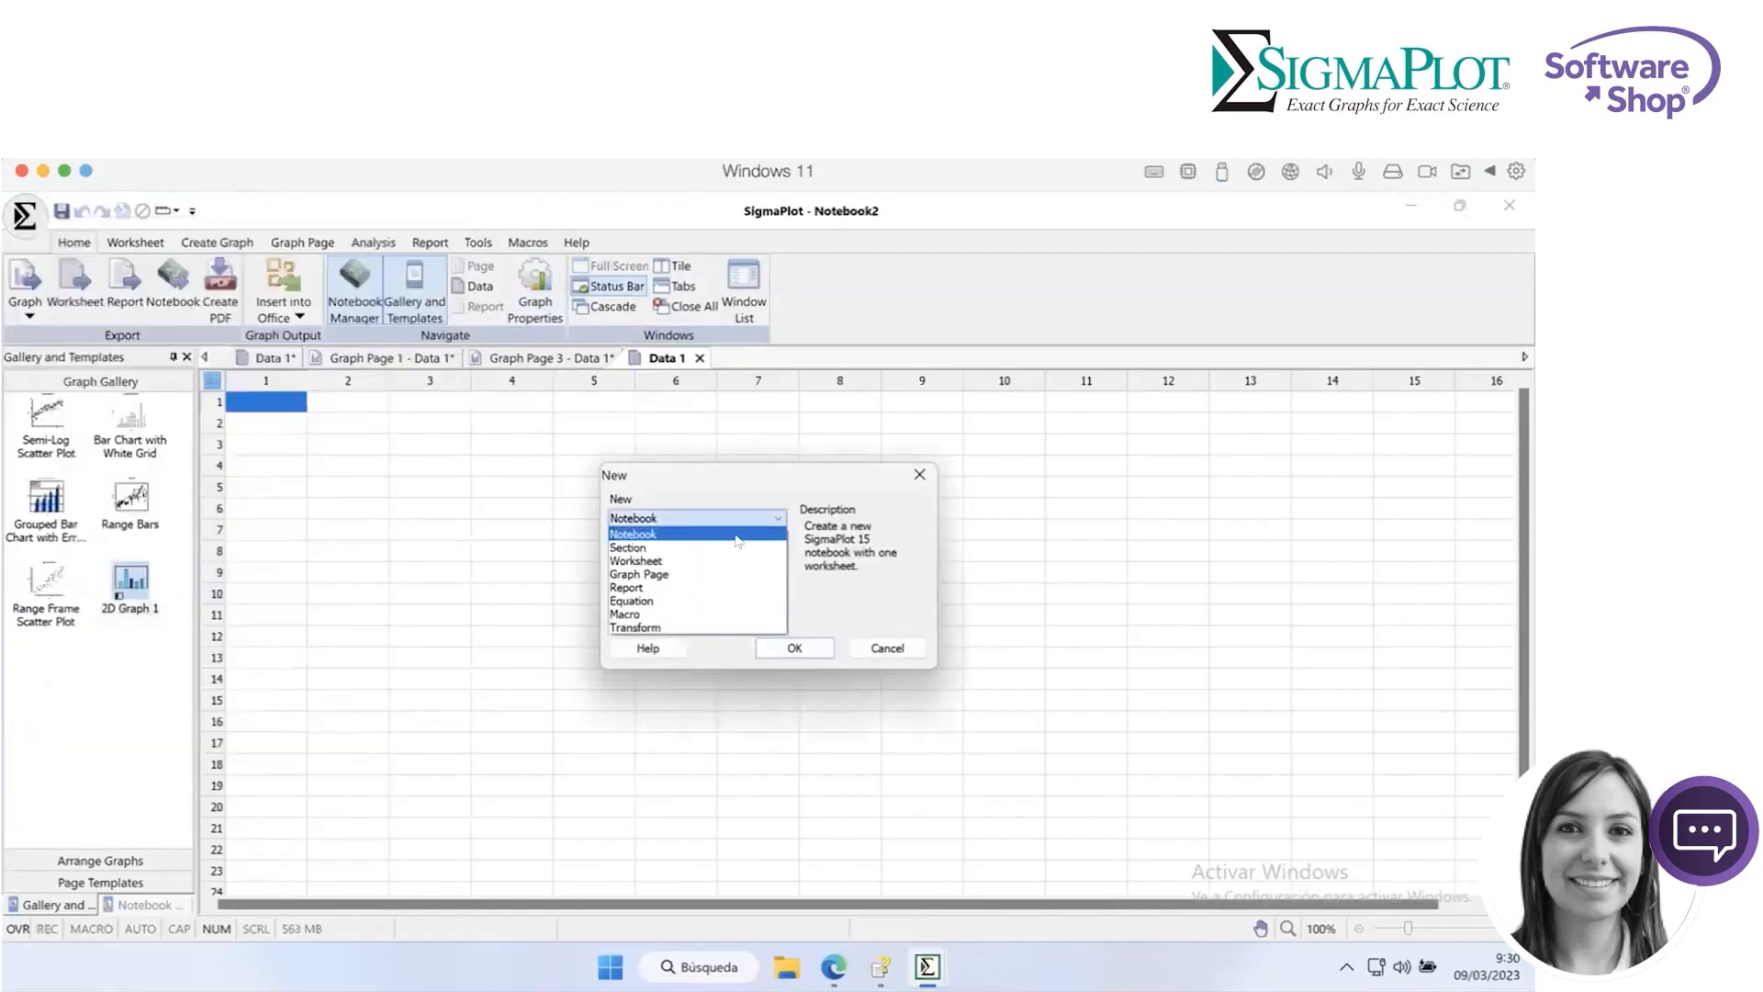
pyautogui.click(692, 574)
pyautogui.click(776, 521)
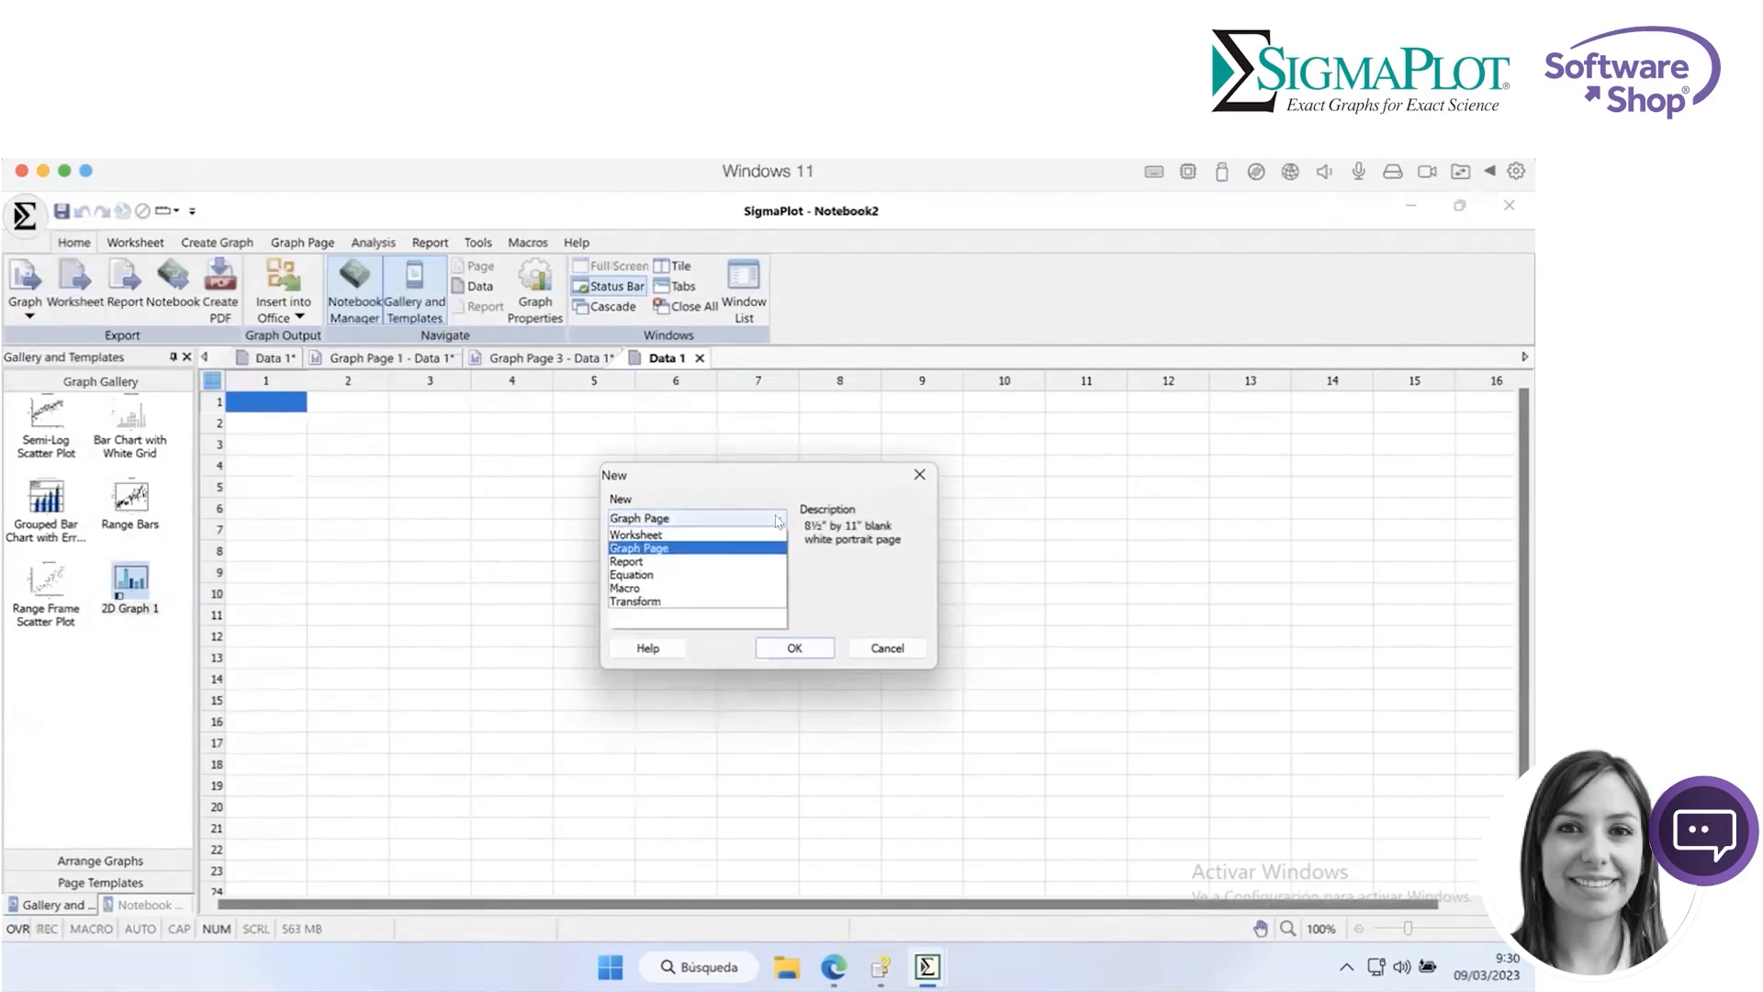
pyautogui.click(762, 519)
pyautogui.click(762, 520)
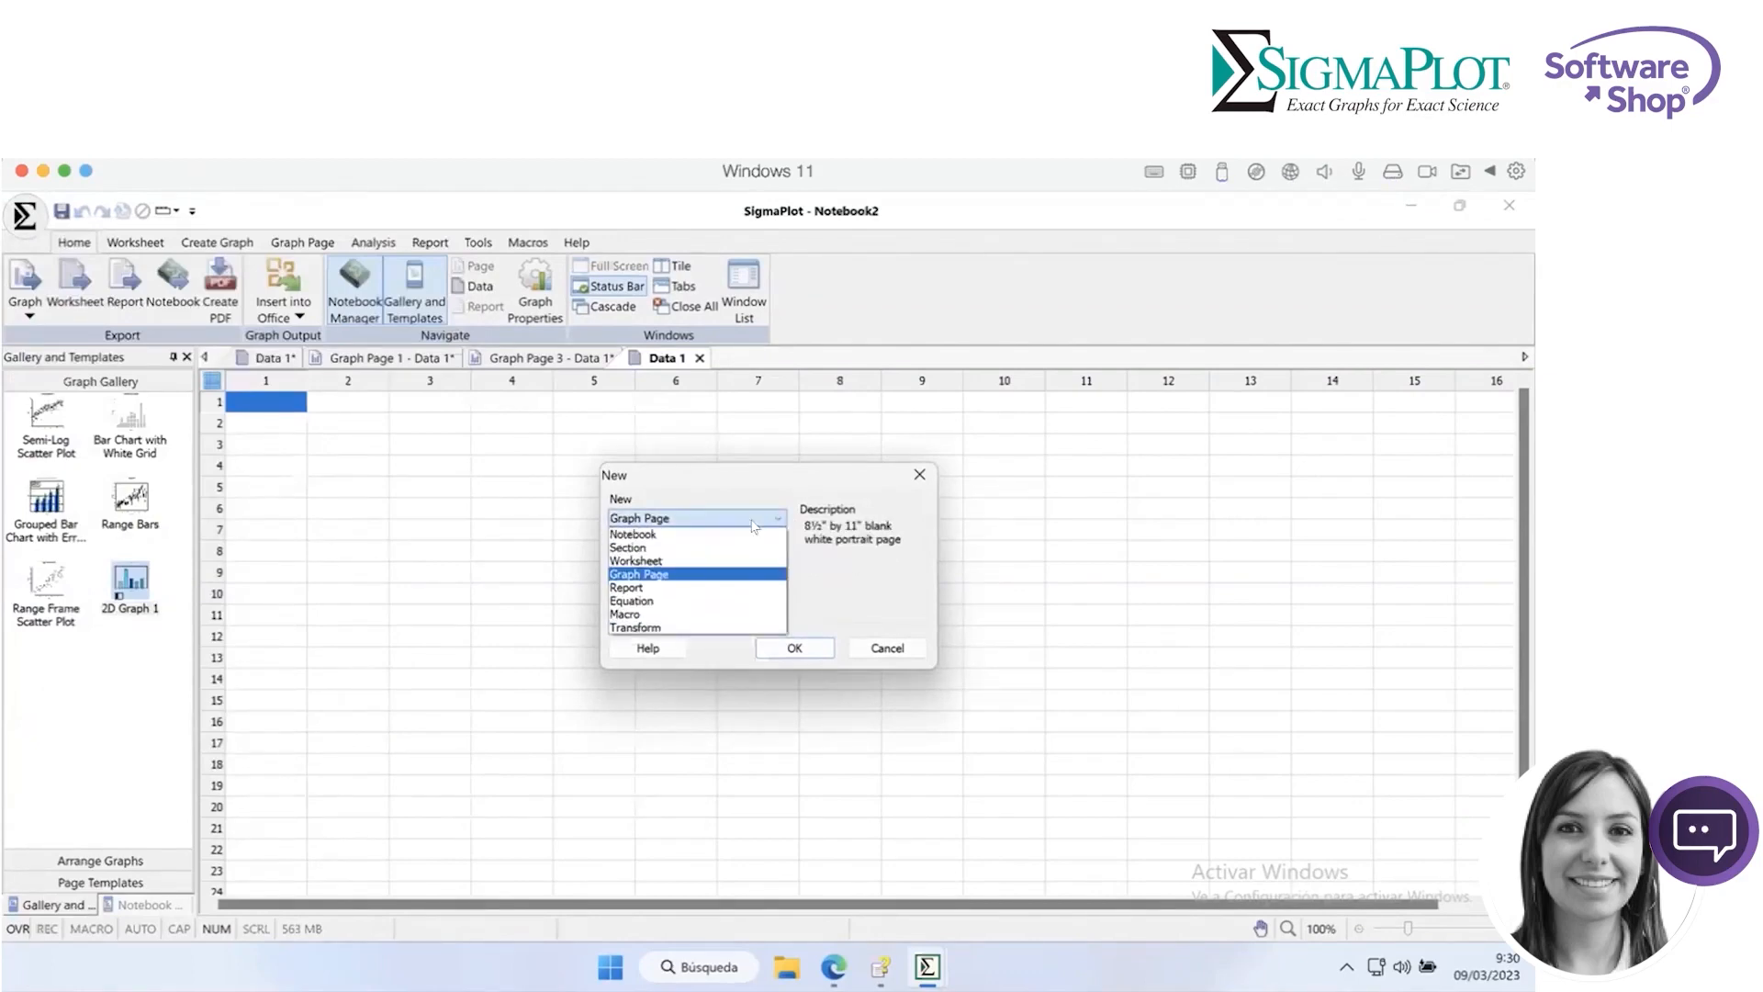
pyautogui.click(735, 554)
pyautogui.click(777, 645)
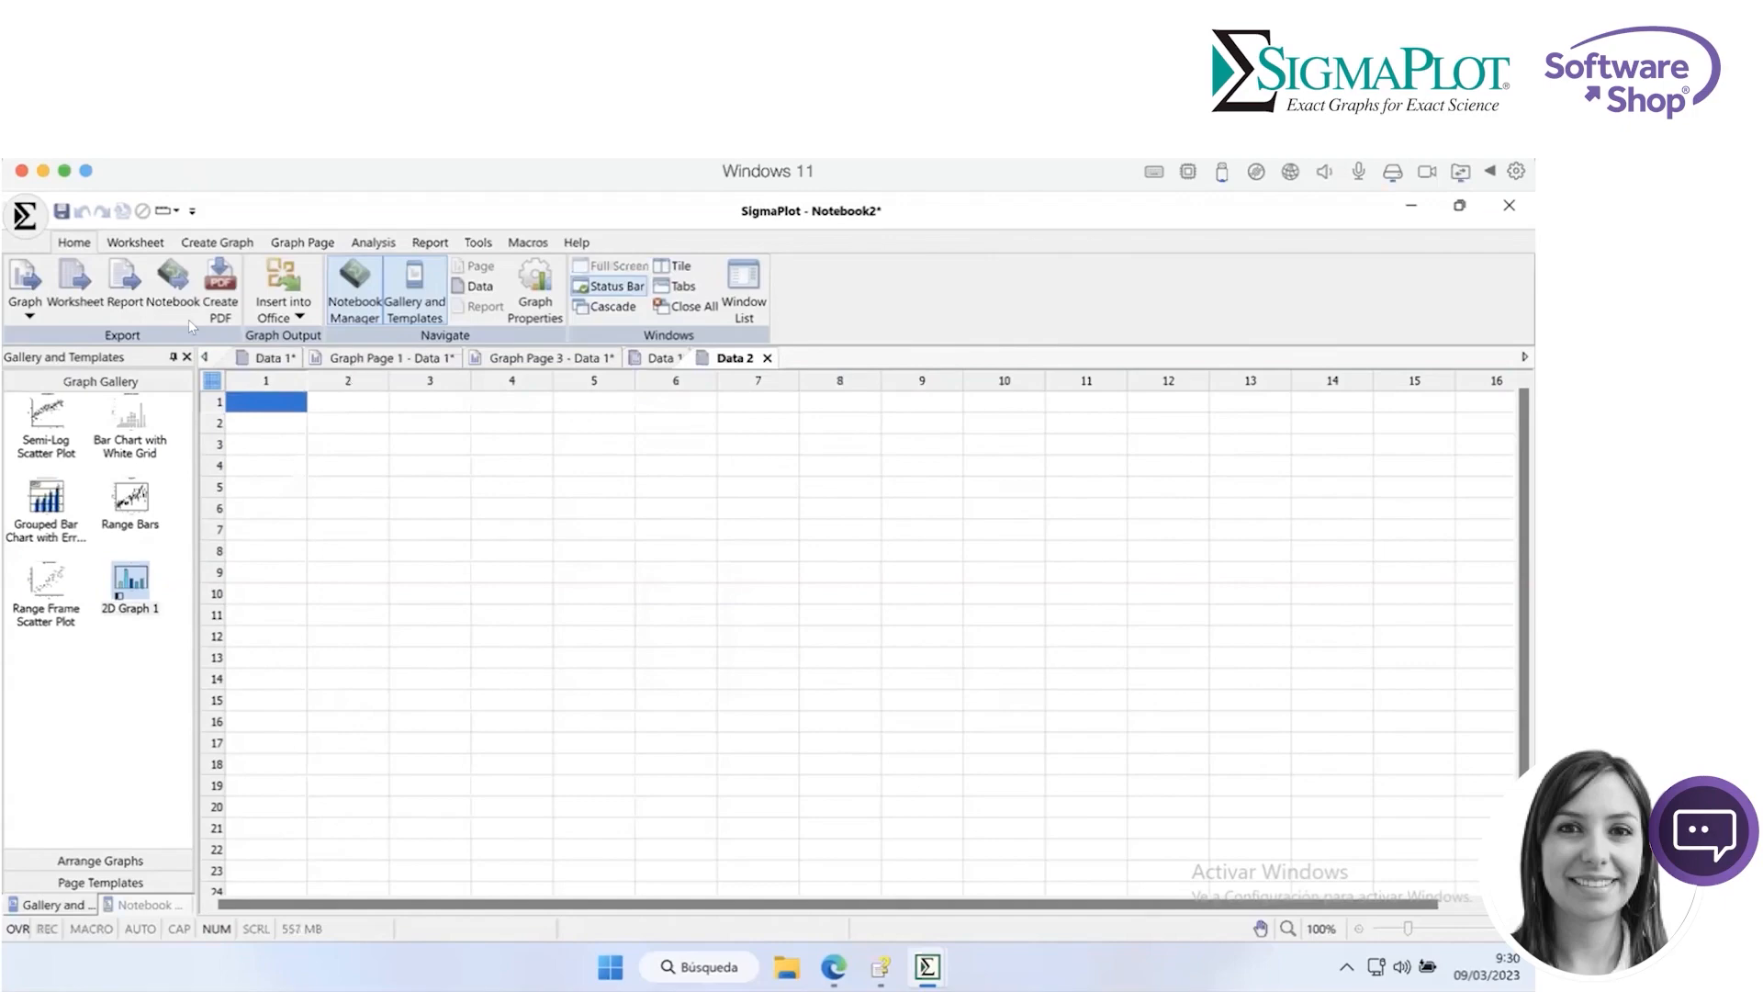
# Import the entire range of Sheet1 from the Excel file Iris_2 into the empty Data 2 worksheet.
pyautogui.click(28, 221)
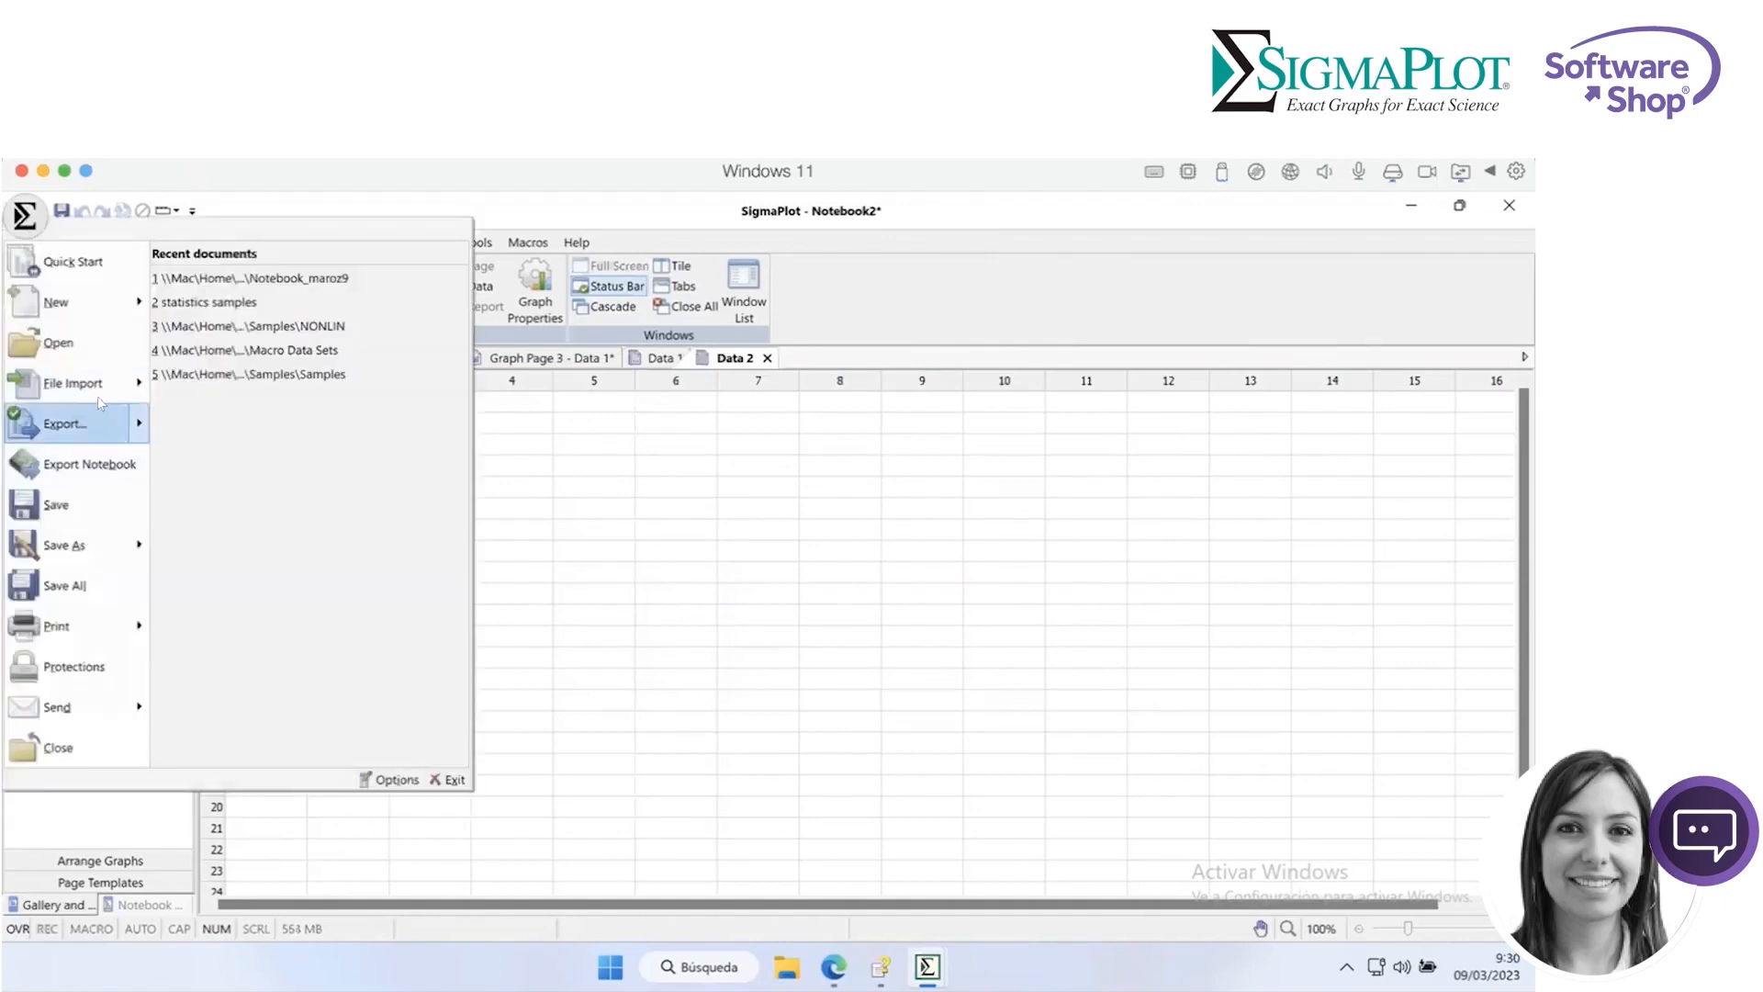
pyautogui.moveTo(140, 395)
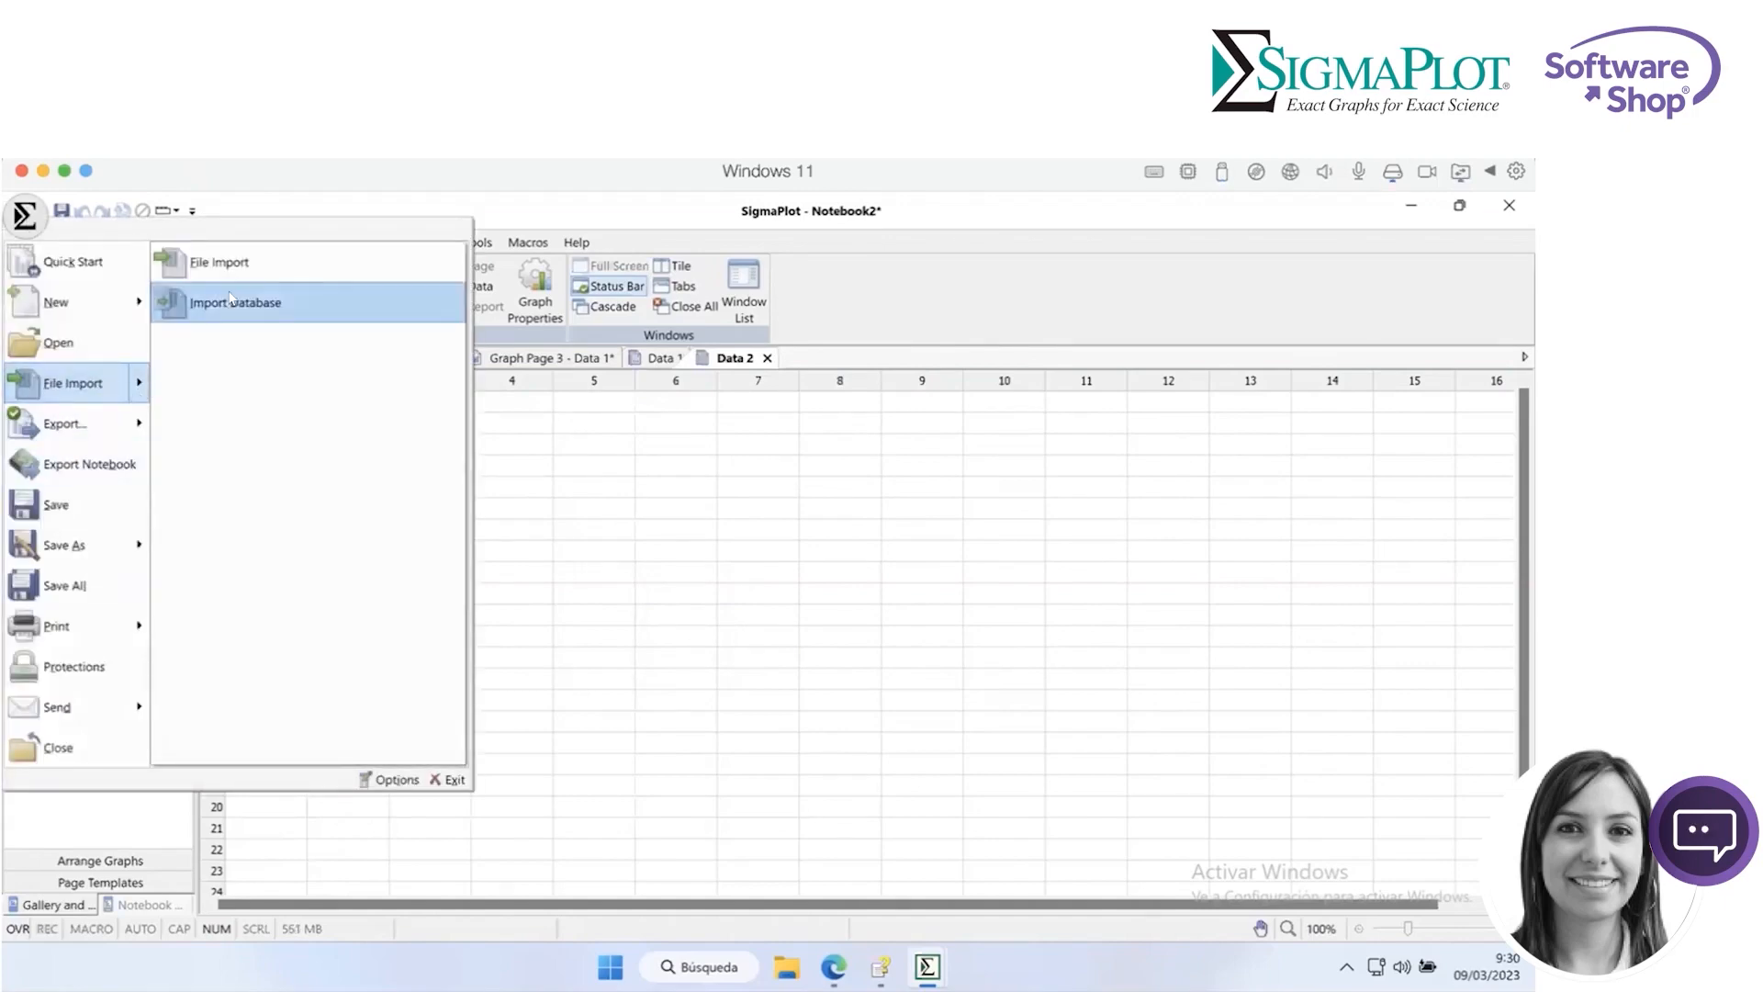
pyautogui.click(225, 265)
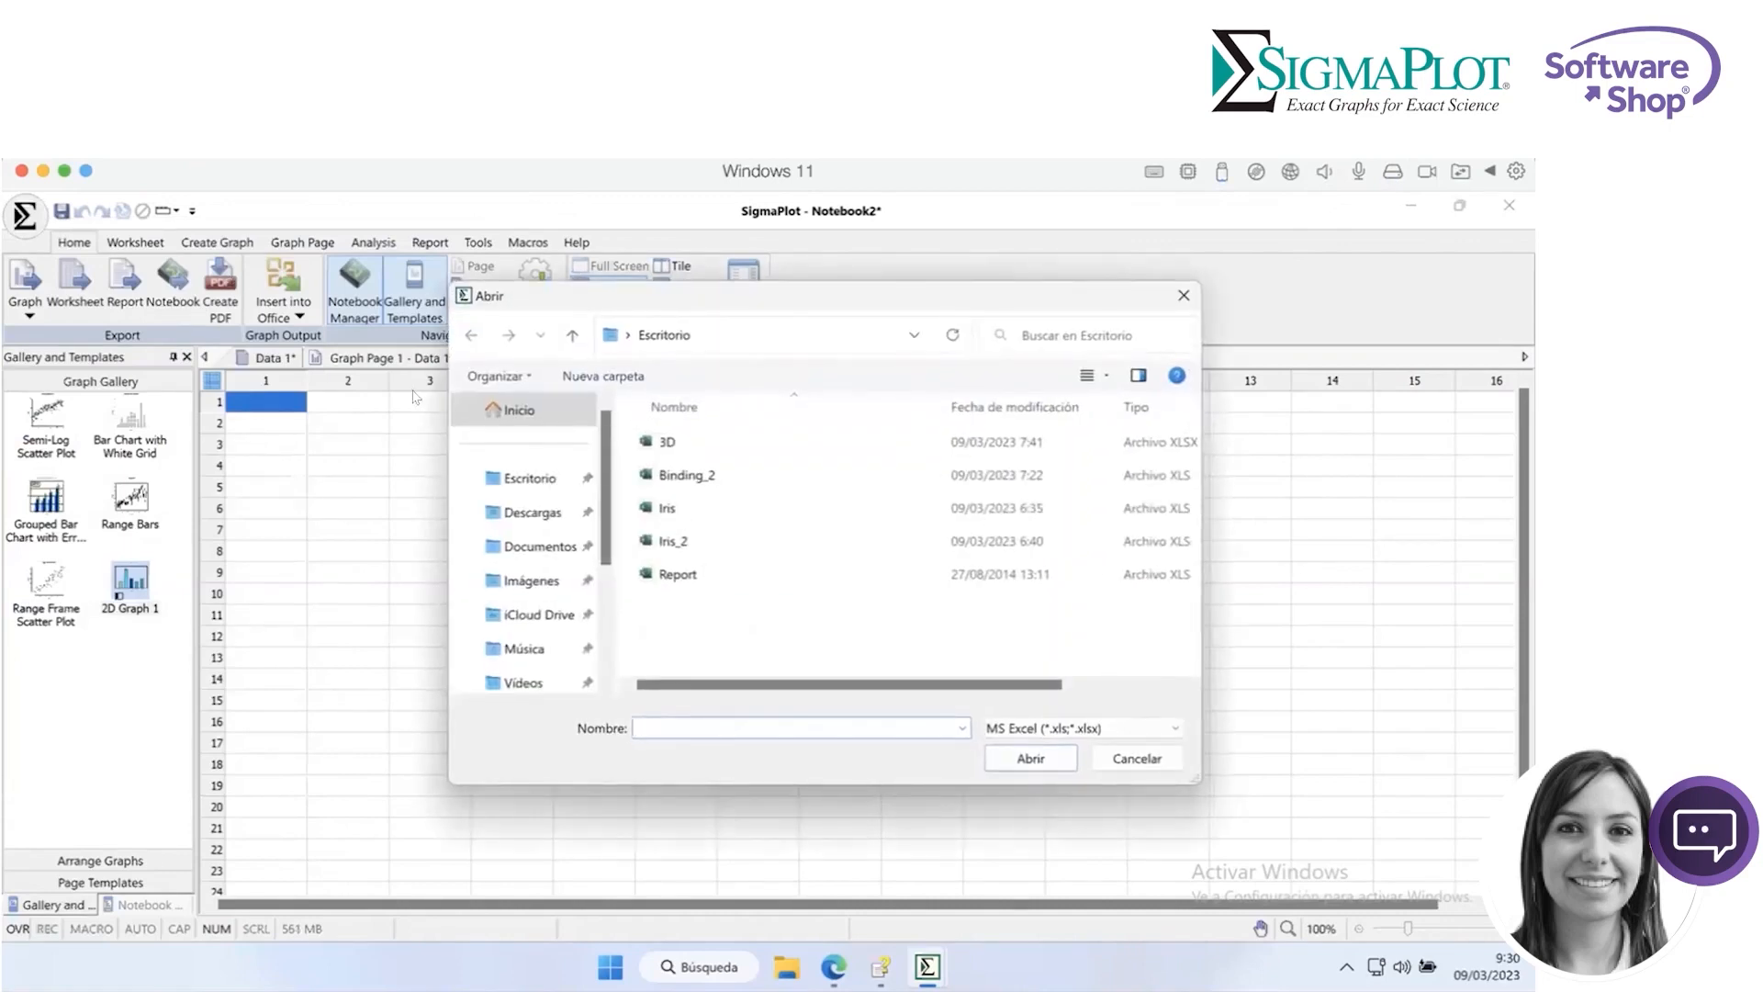
pyautogui.click(668, 538)
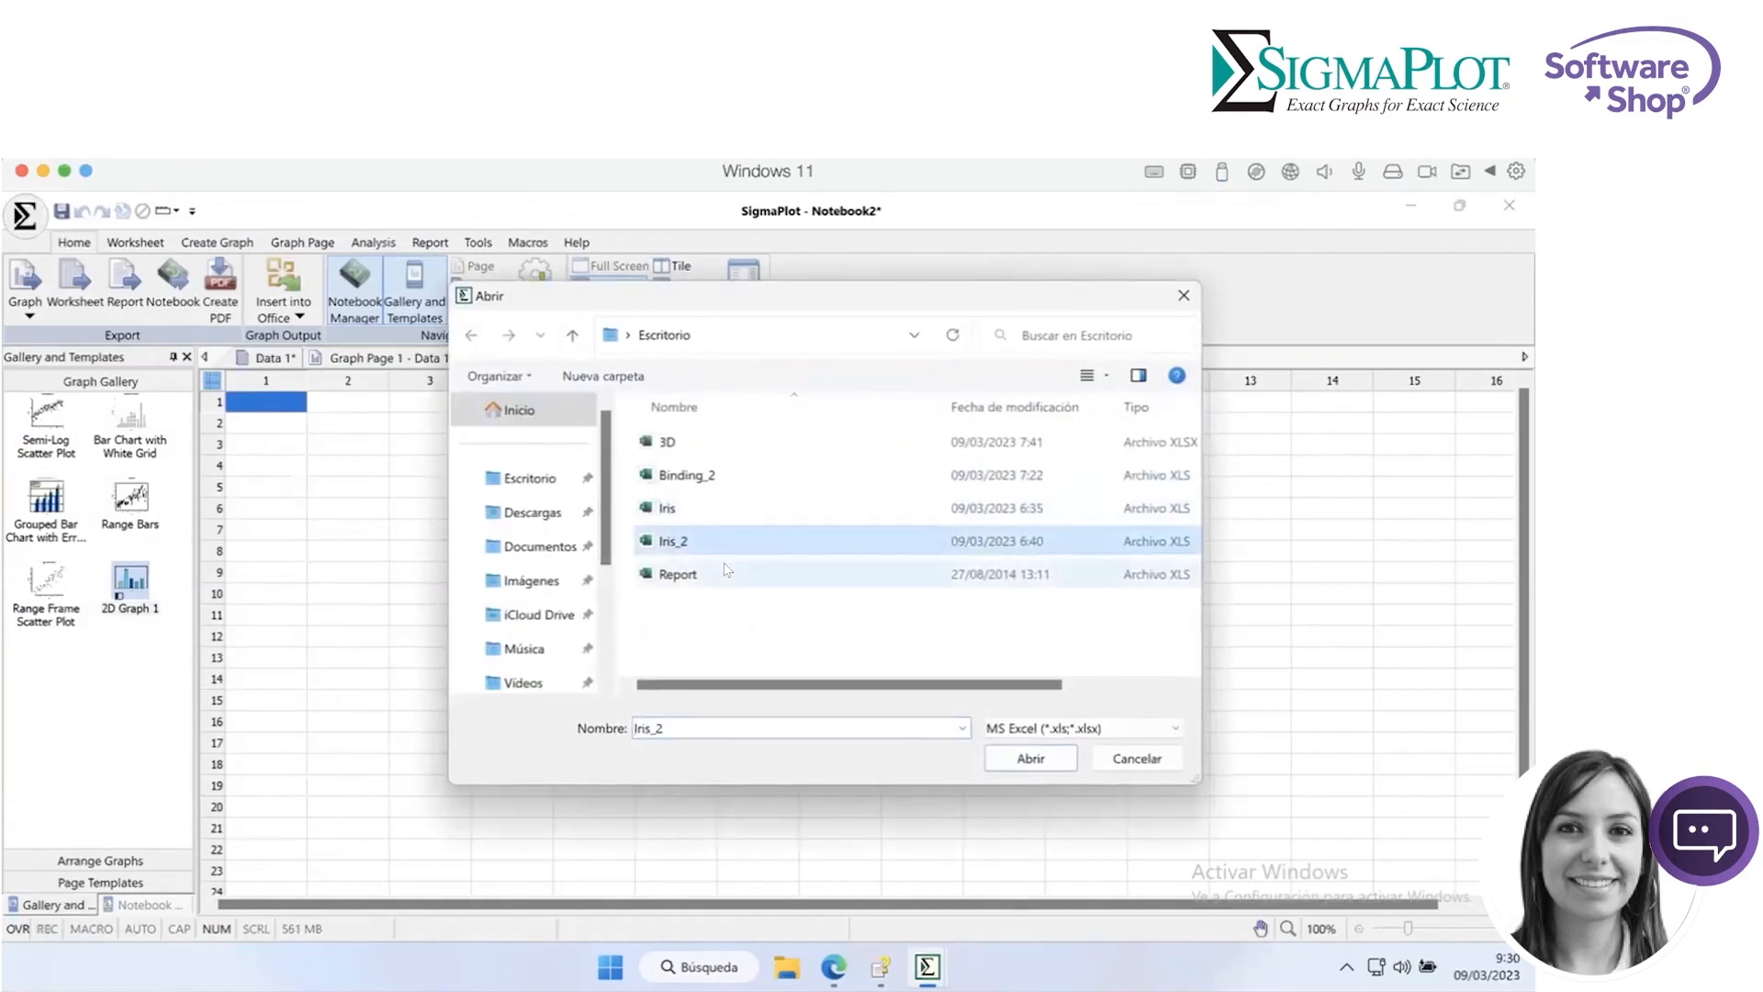
pyautogui.click(1026, 760)
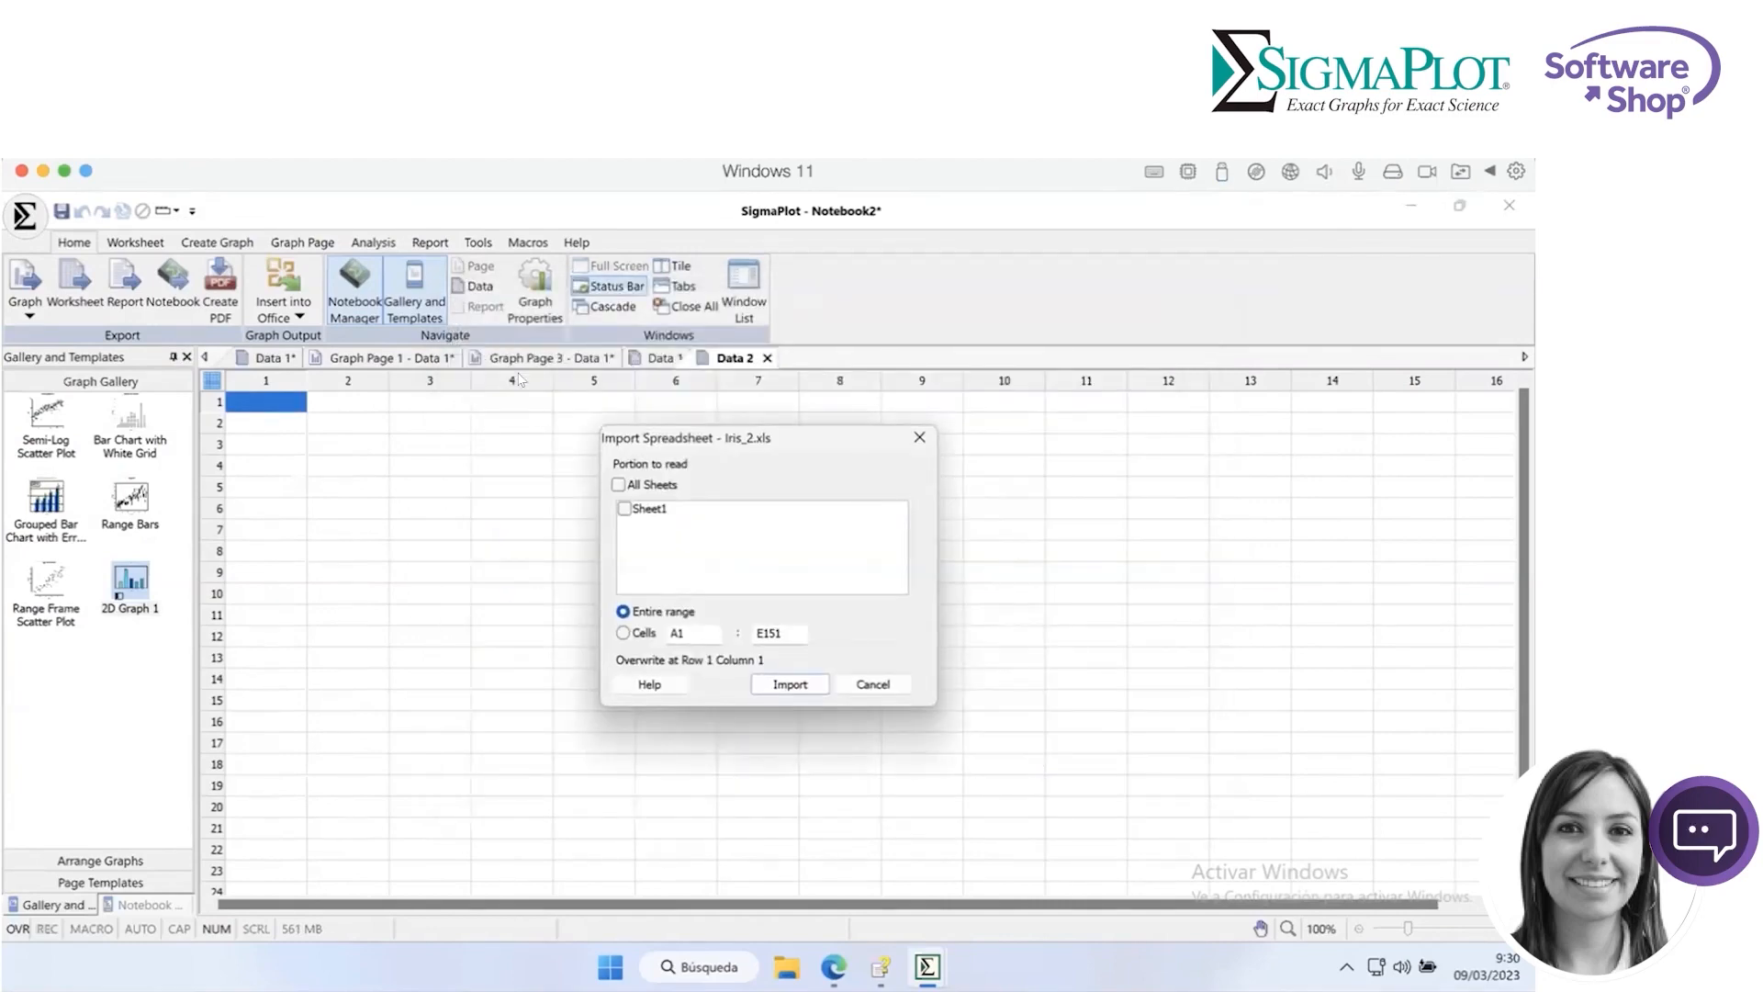
pyautogui.click(624, 509)
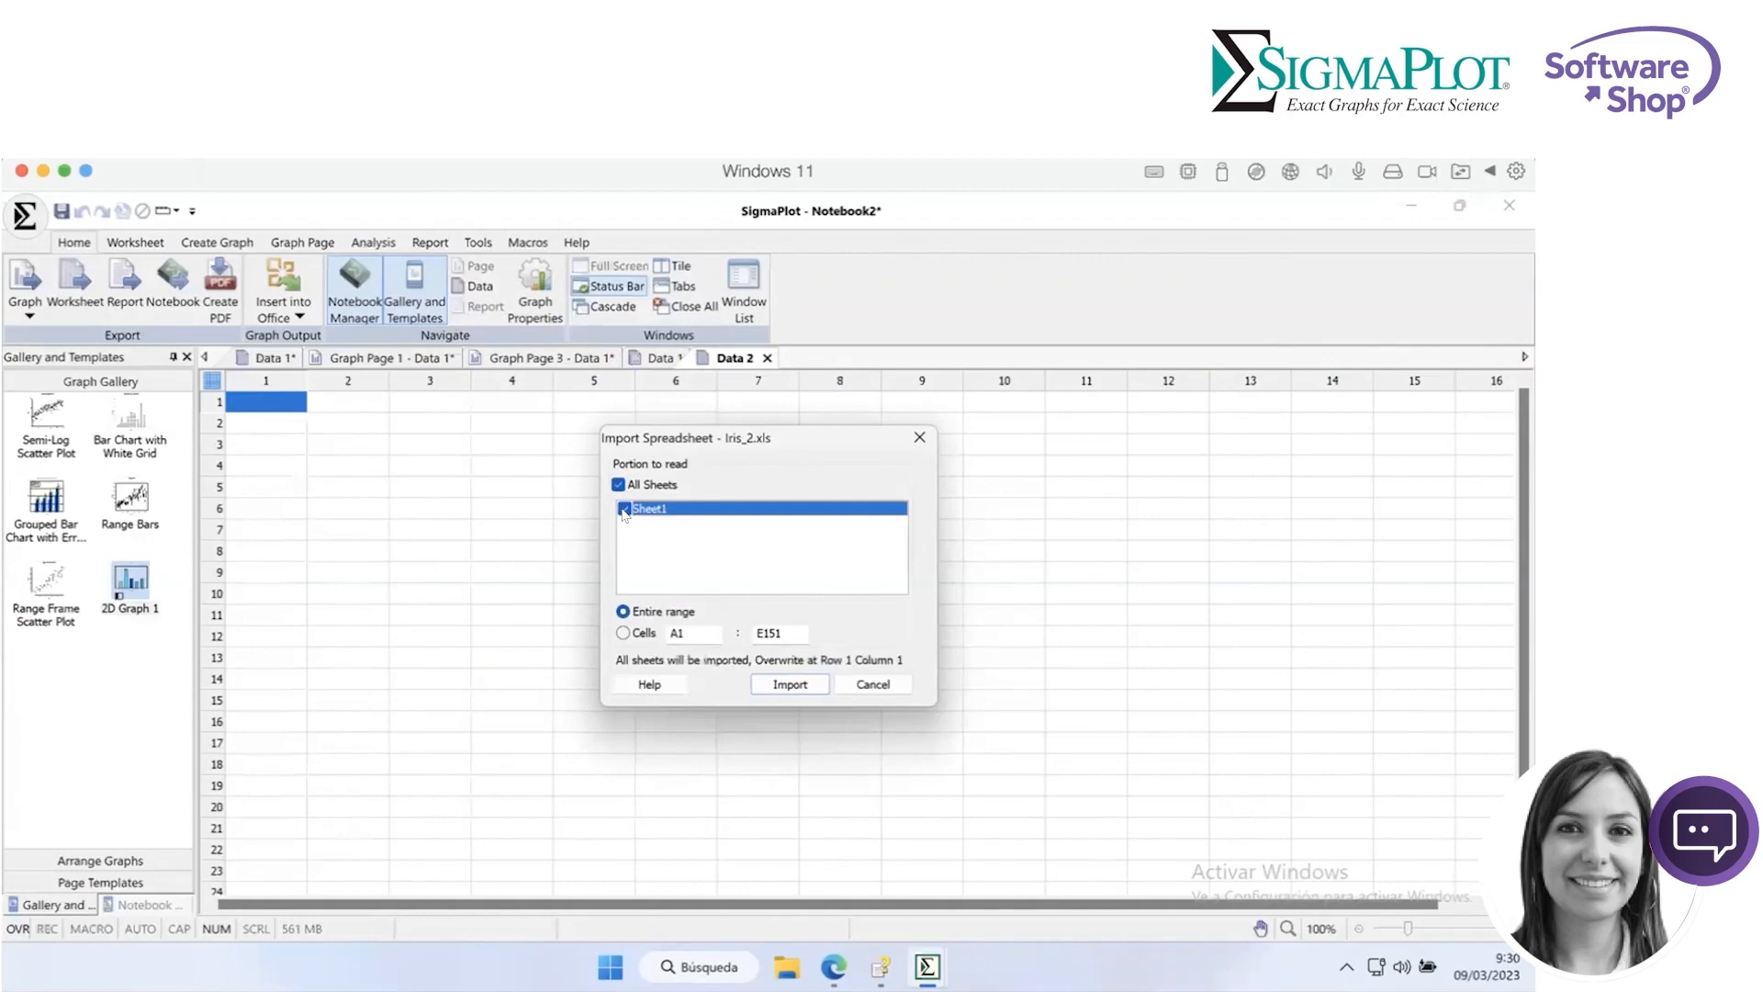
pyautogui.click(811, 685)
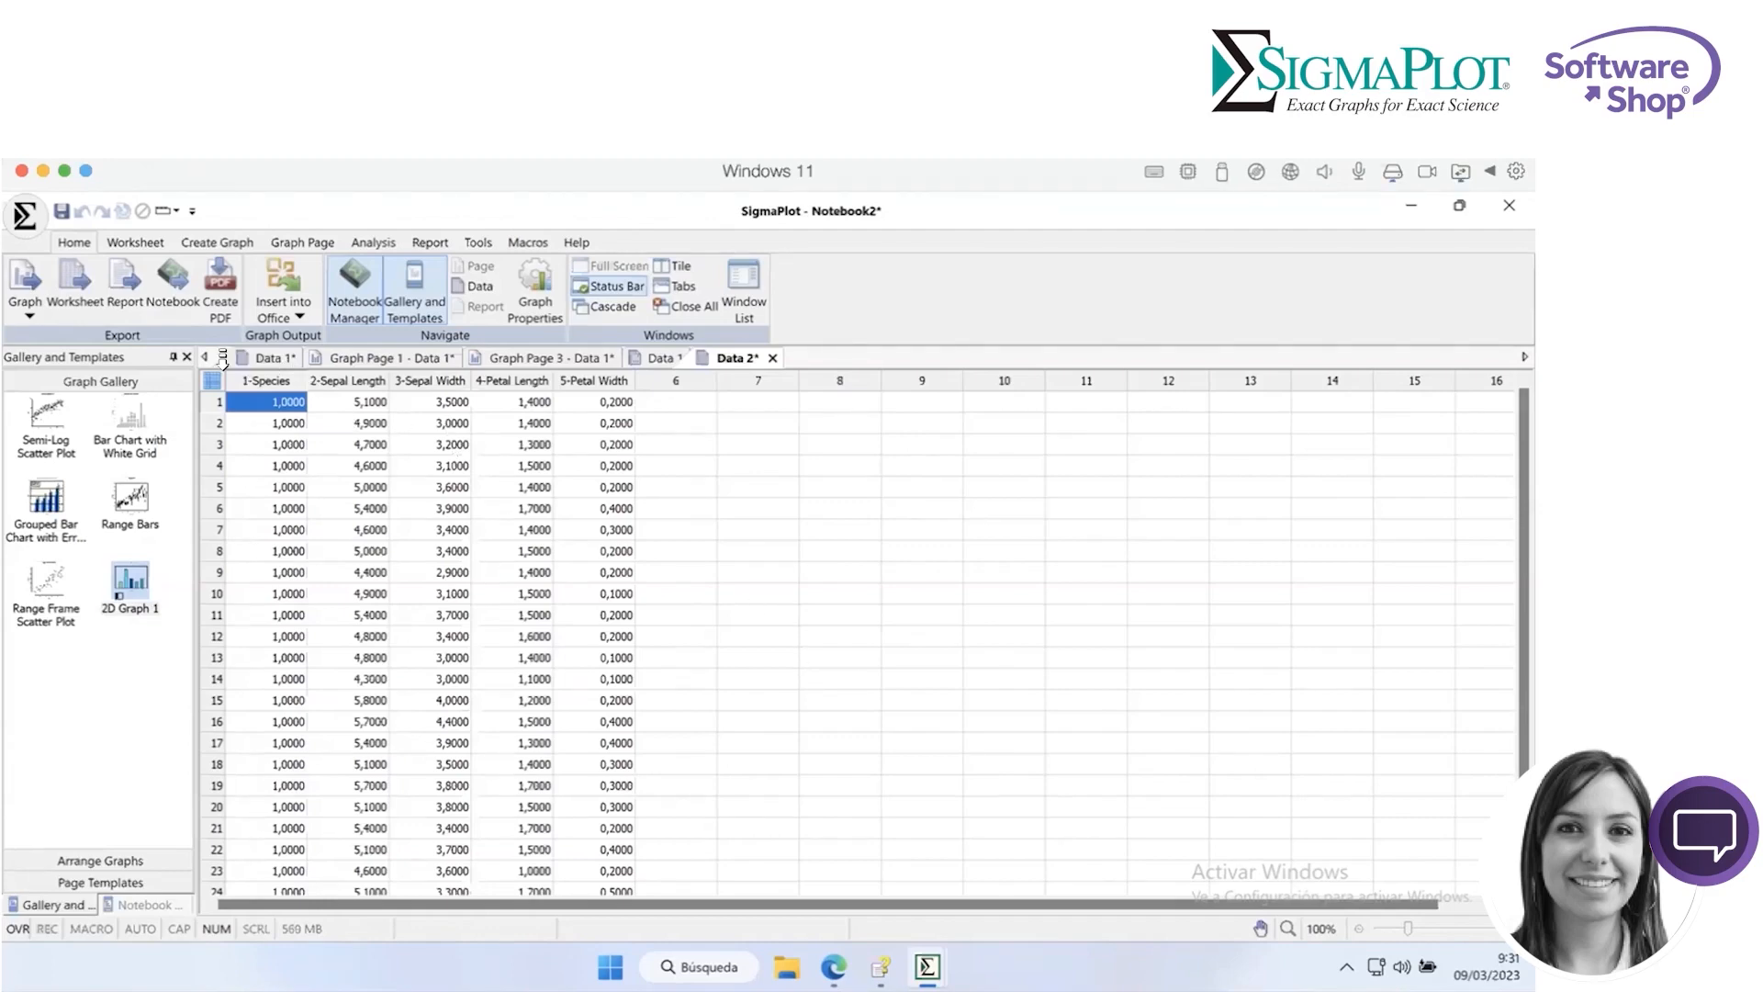
# Close the gallery and Notebook Manager panes and start a vertical grouped error bar chart from the Species, Sepal Length and Sepal Width columns.
pyautogui.click(186, 357)
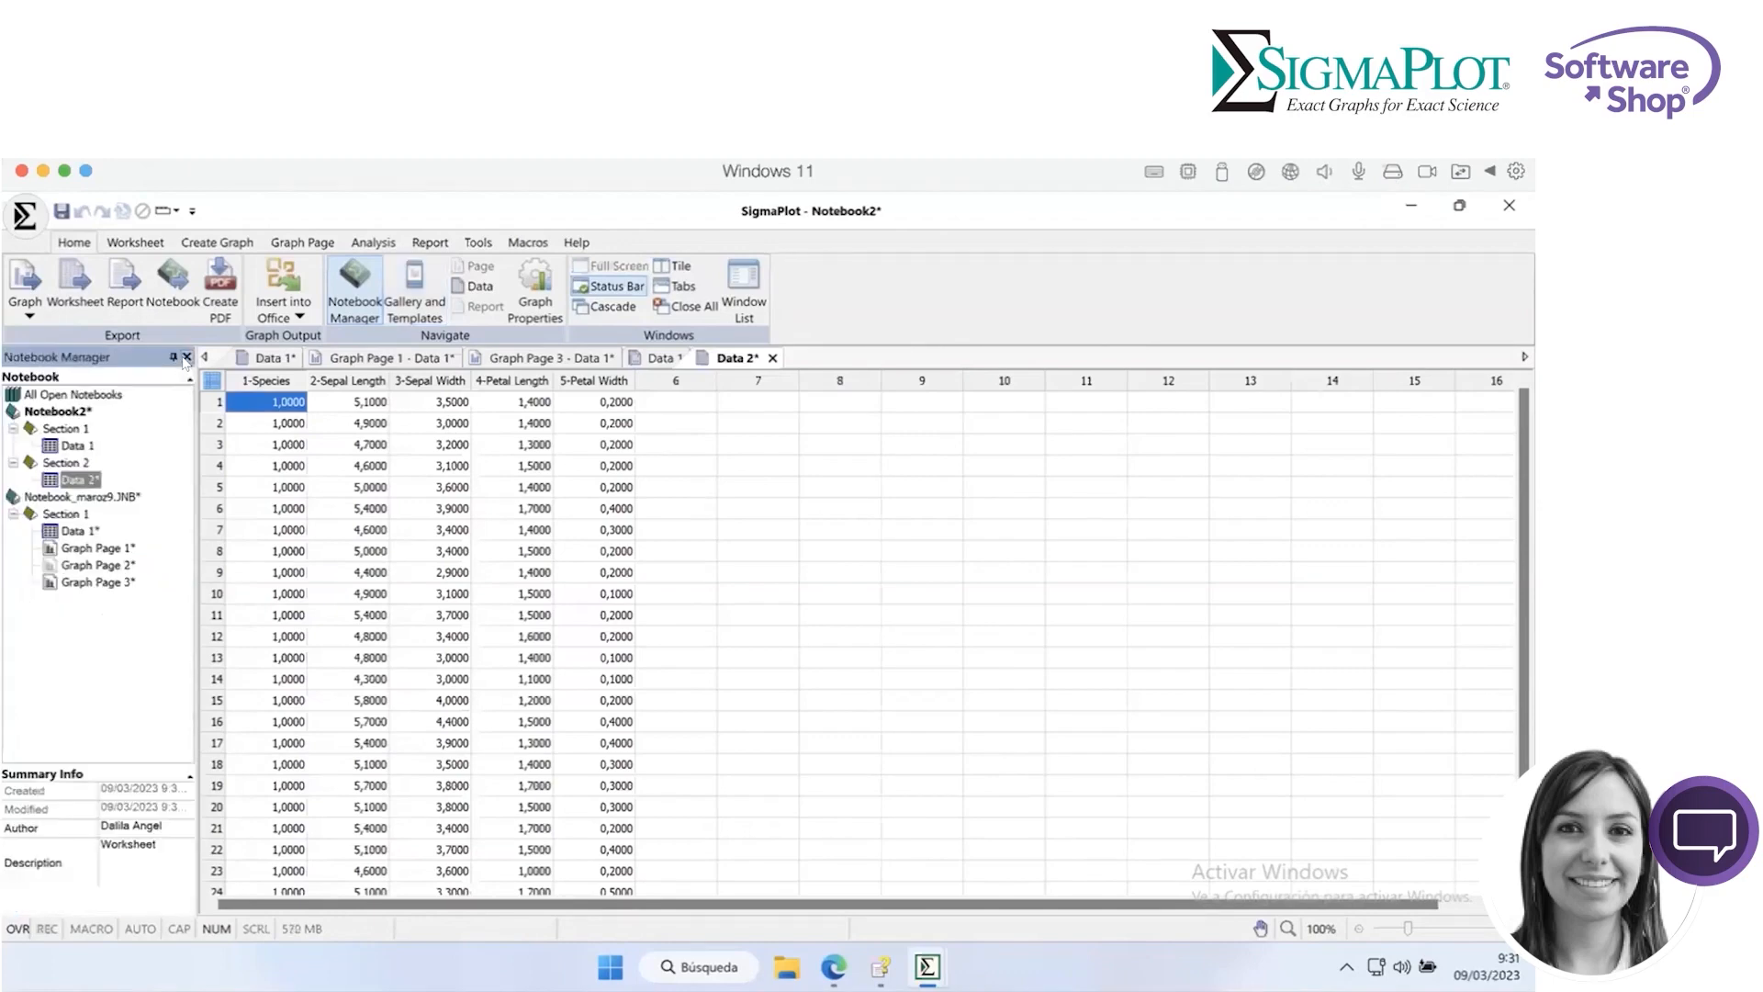
pyautogui.click(187, 357)
pyautogui.moveTo(55, 378); pyautogui.dragTo(209, 356)
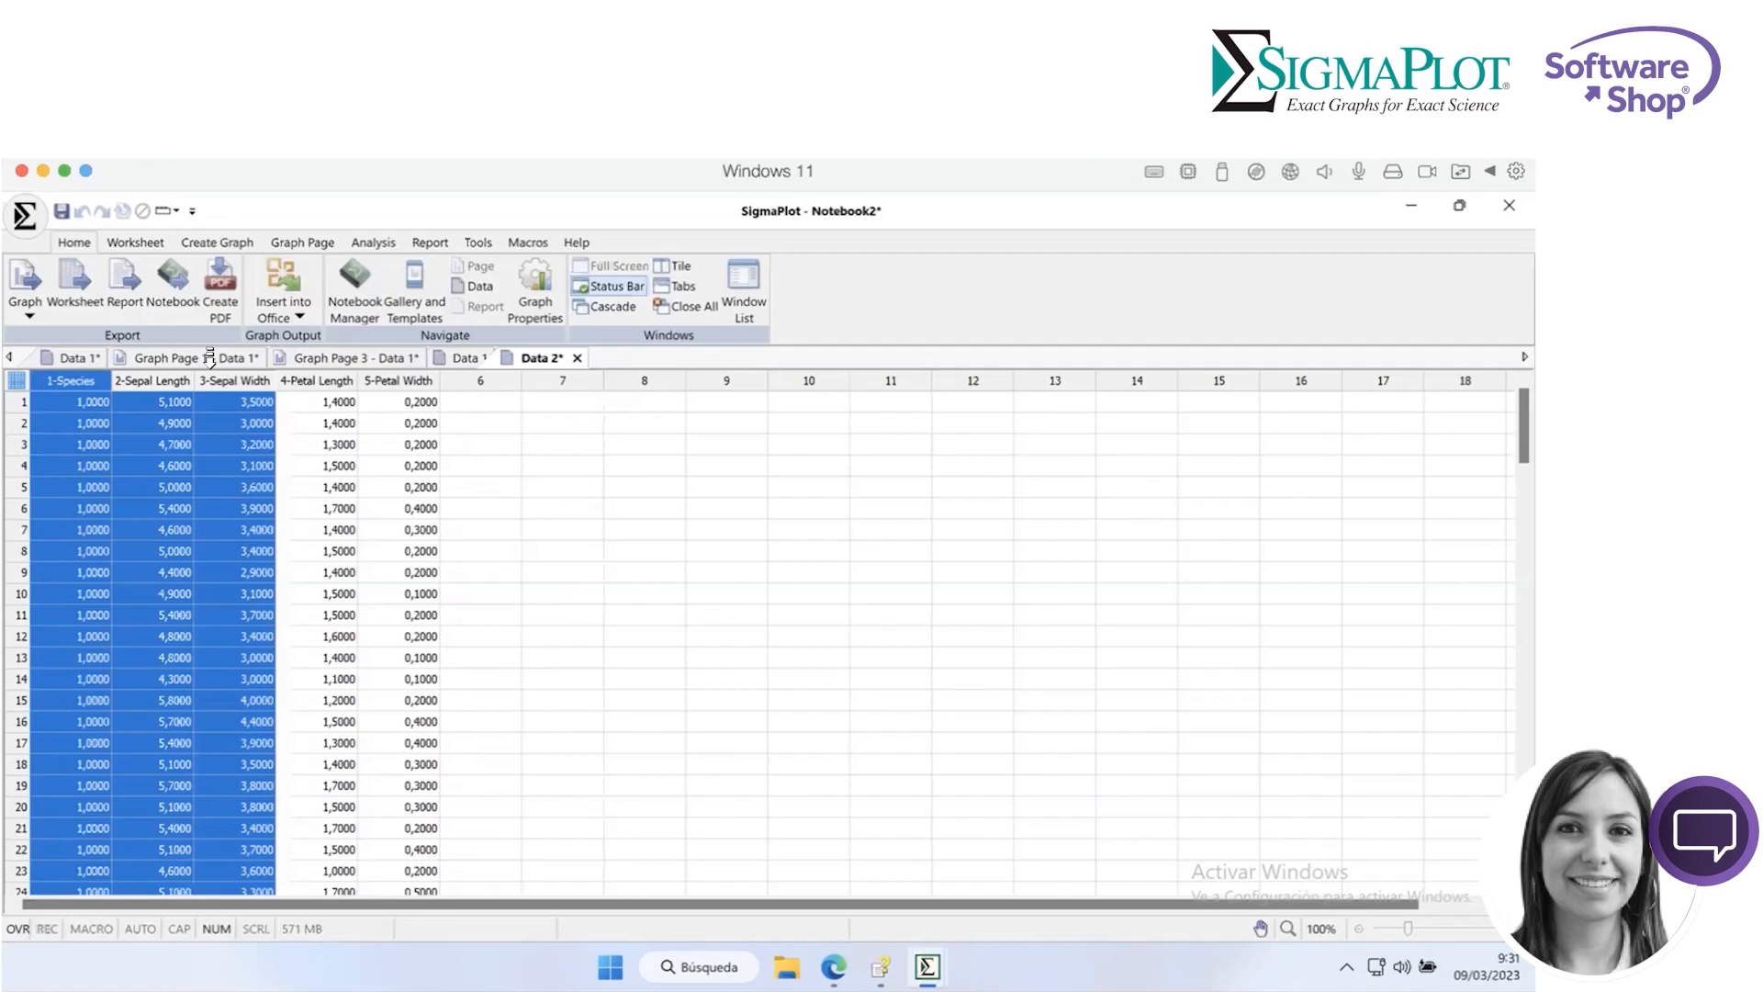
pyautogui.click(235, 244)
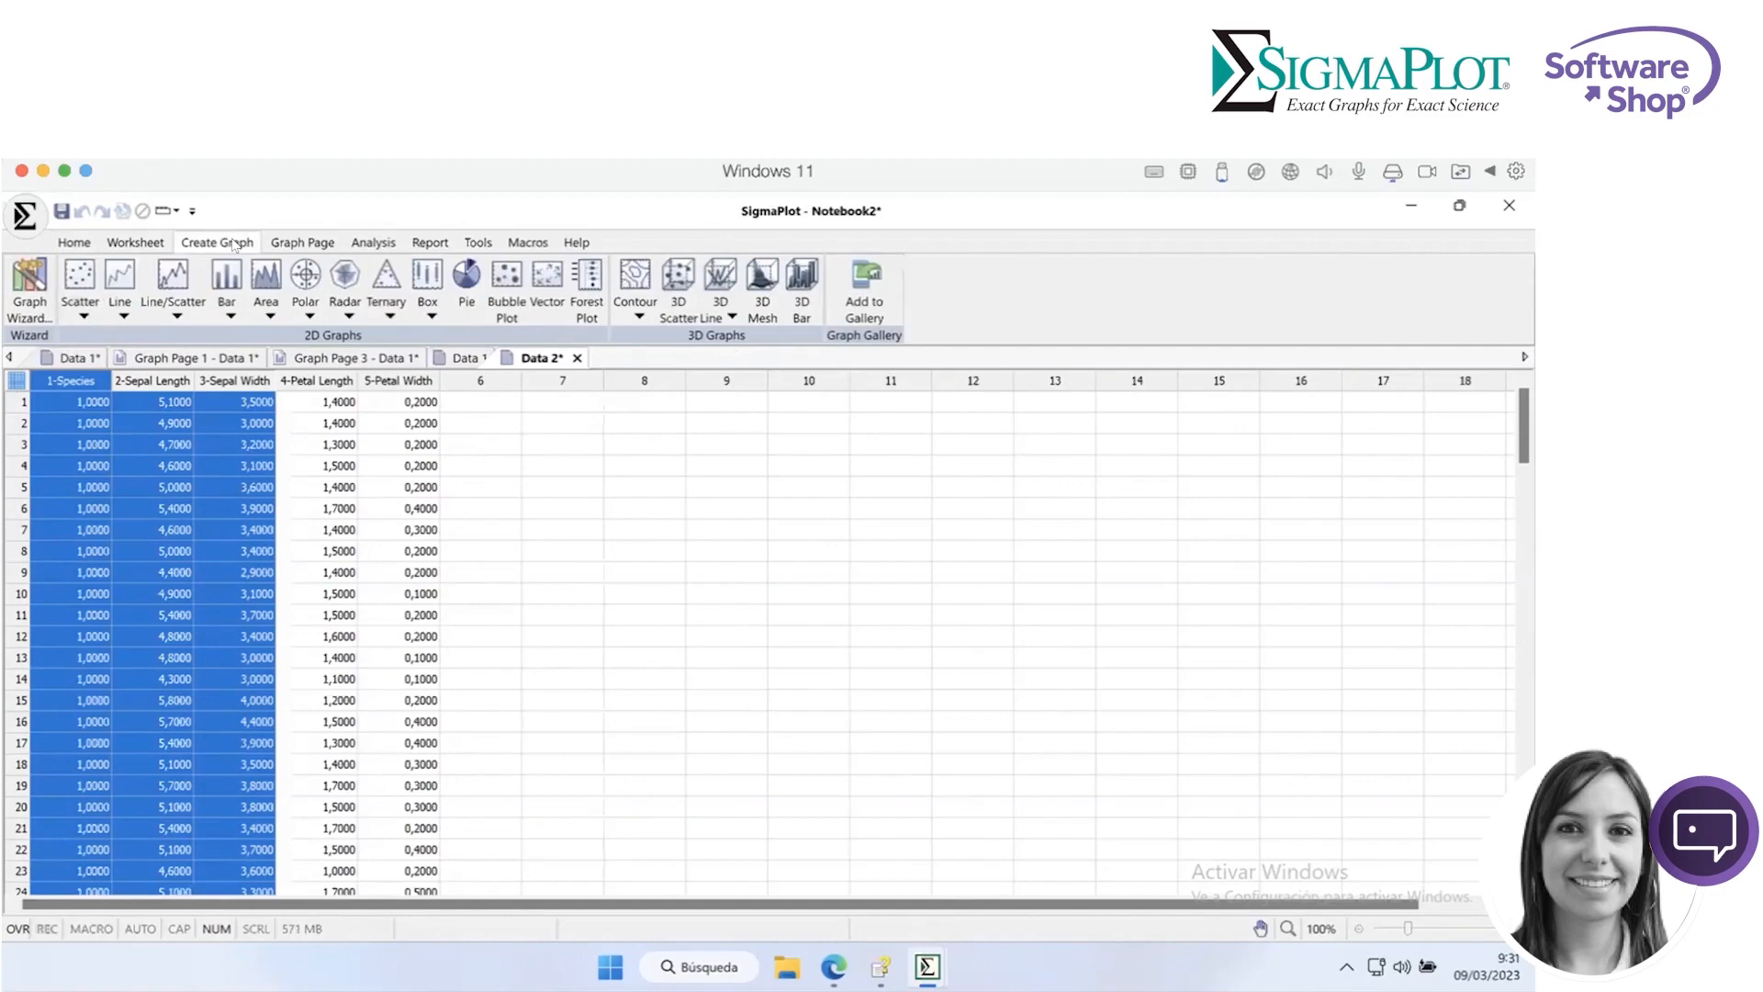
pyautogui.click(225, 303)
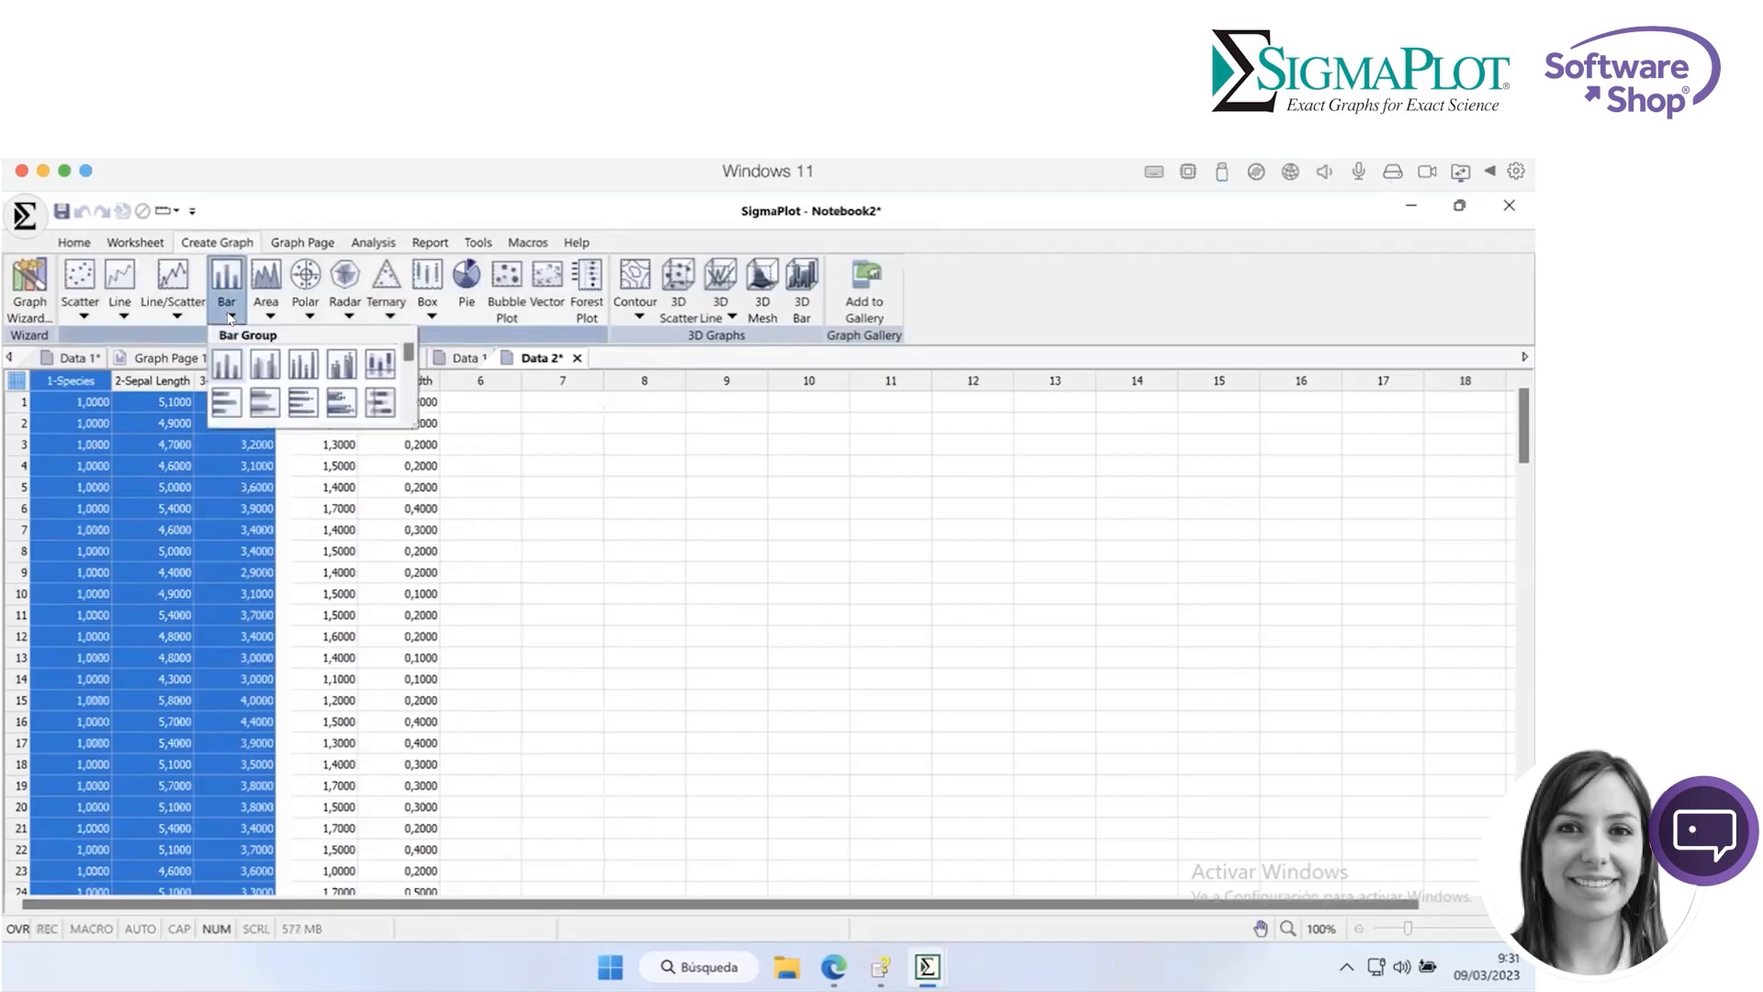
pyautogui.click(338, 365)
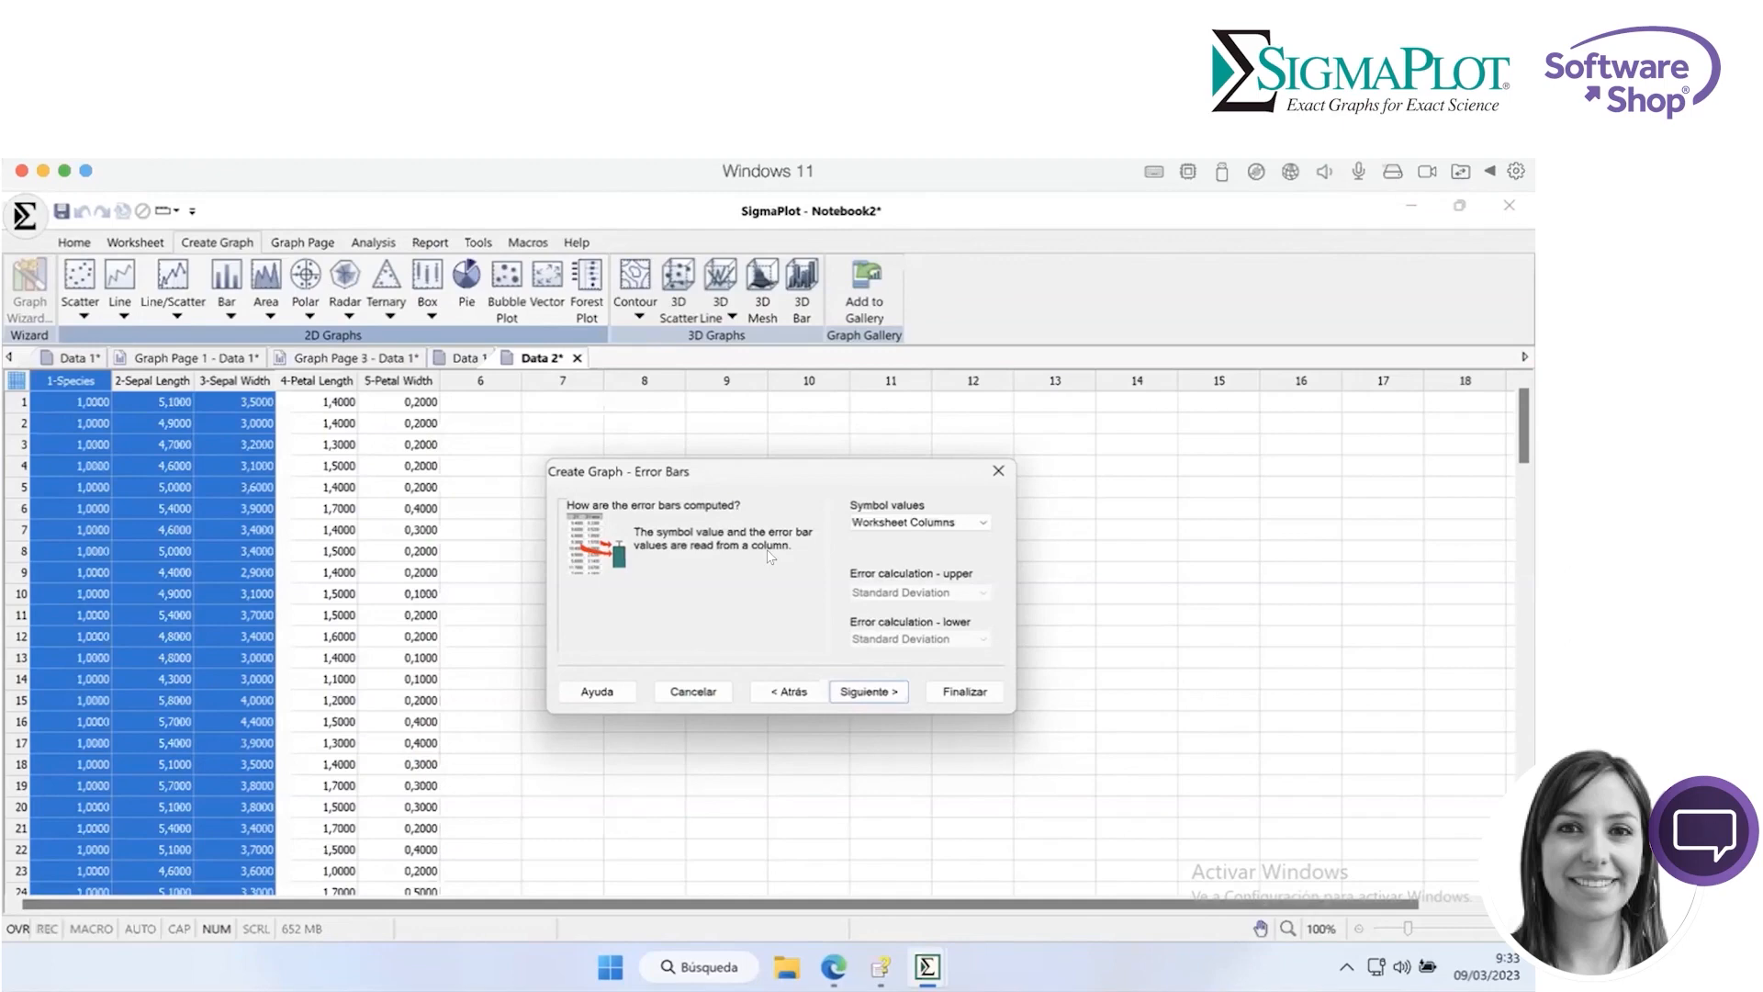
# Set the symbol values to By Category, Mean and finish the chart with standard deviation error bars and Category, Many Y data.
pyautogui.click(984, 523)
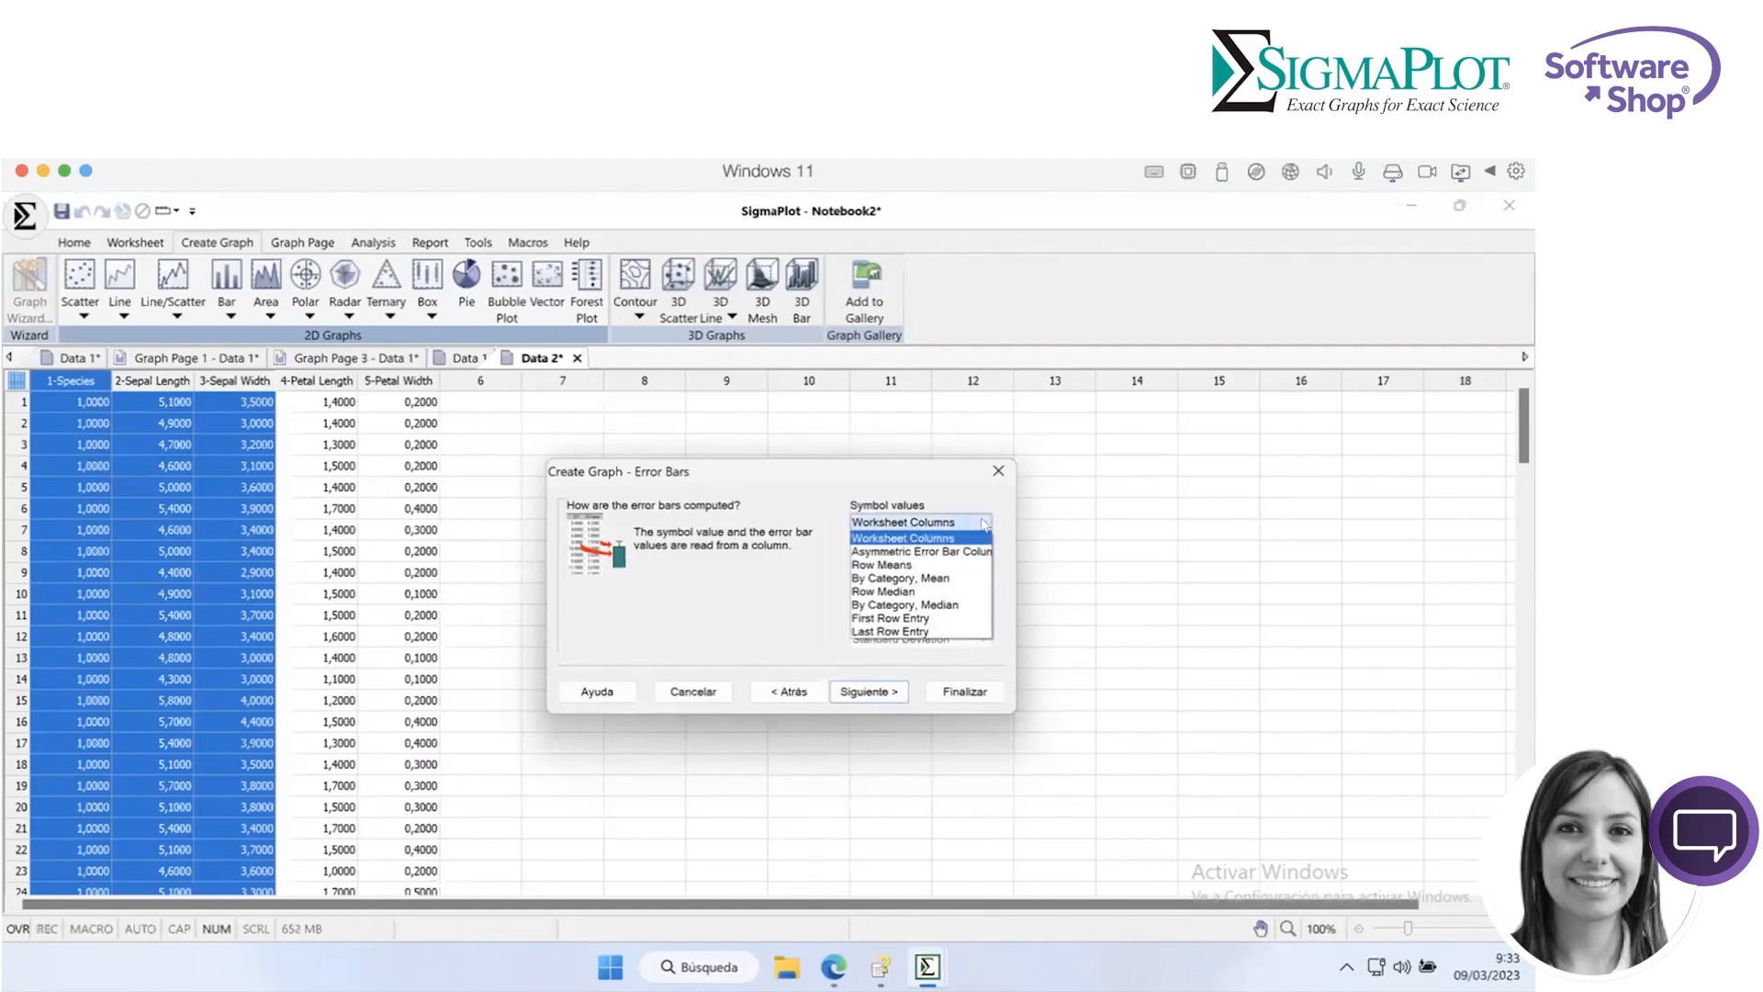
pyautogui.click(938, 577)
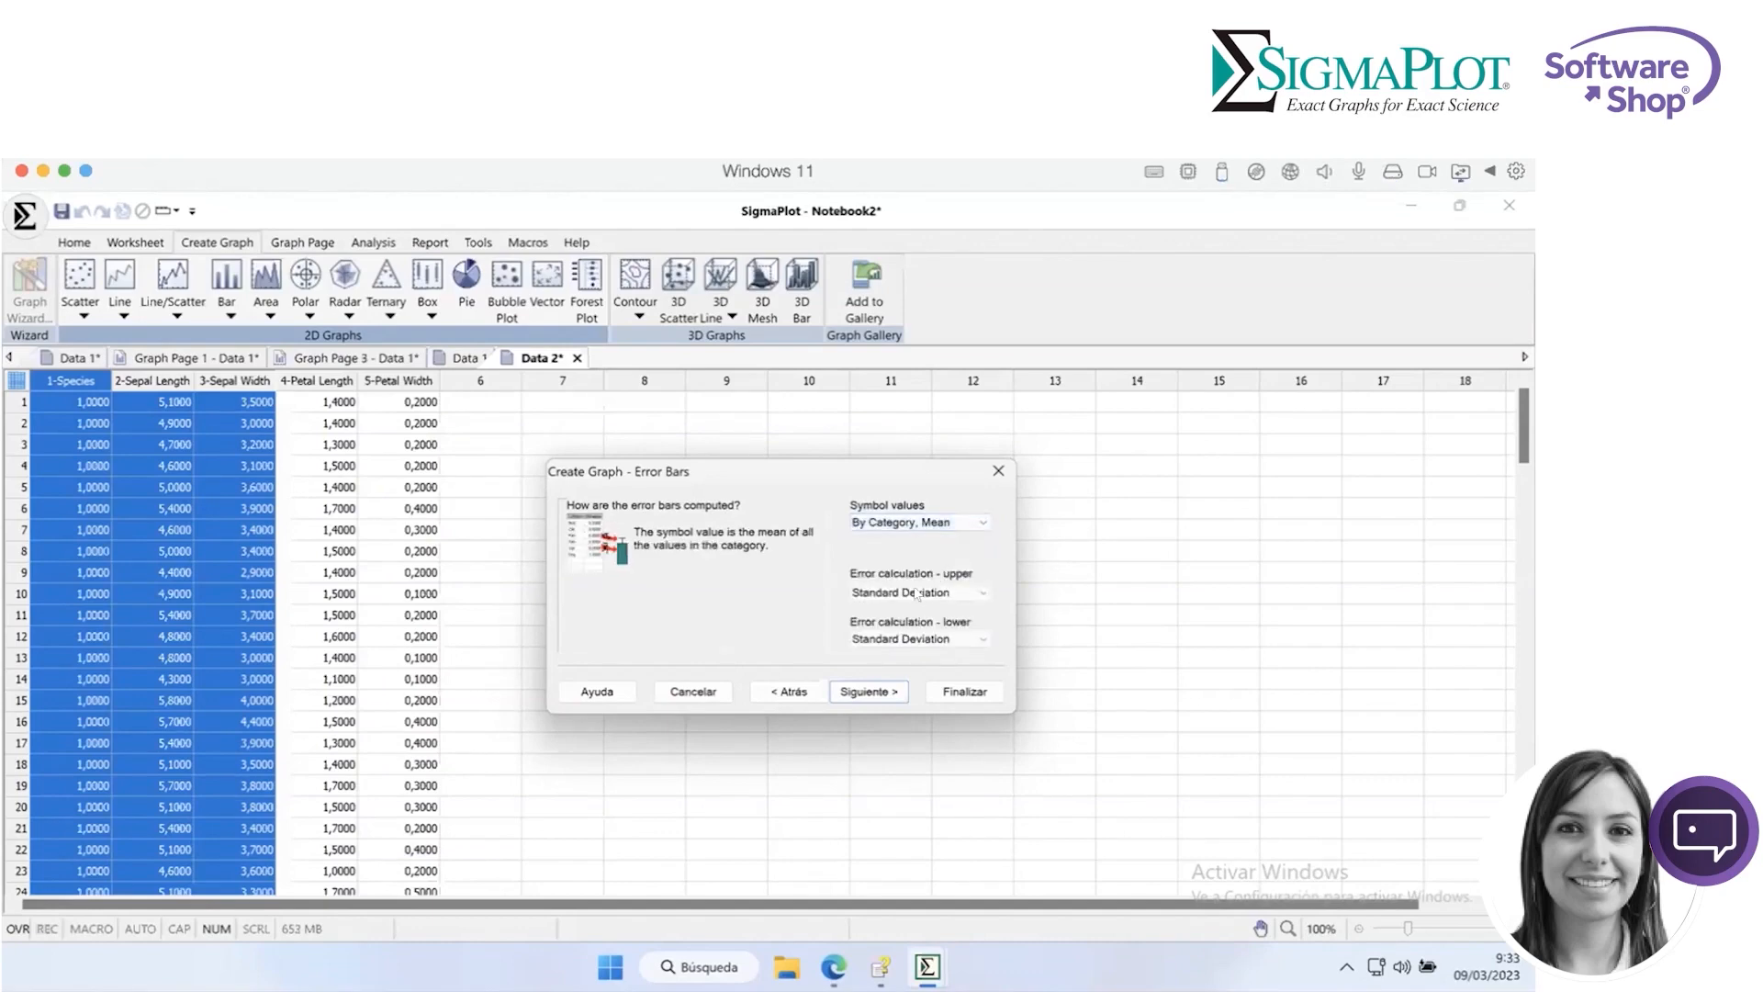
pyautogui.click(879, 690)
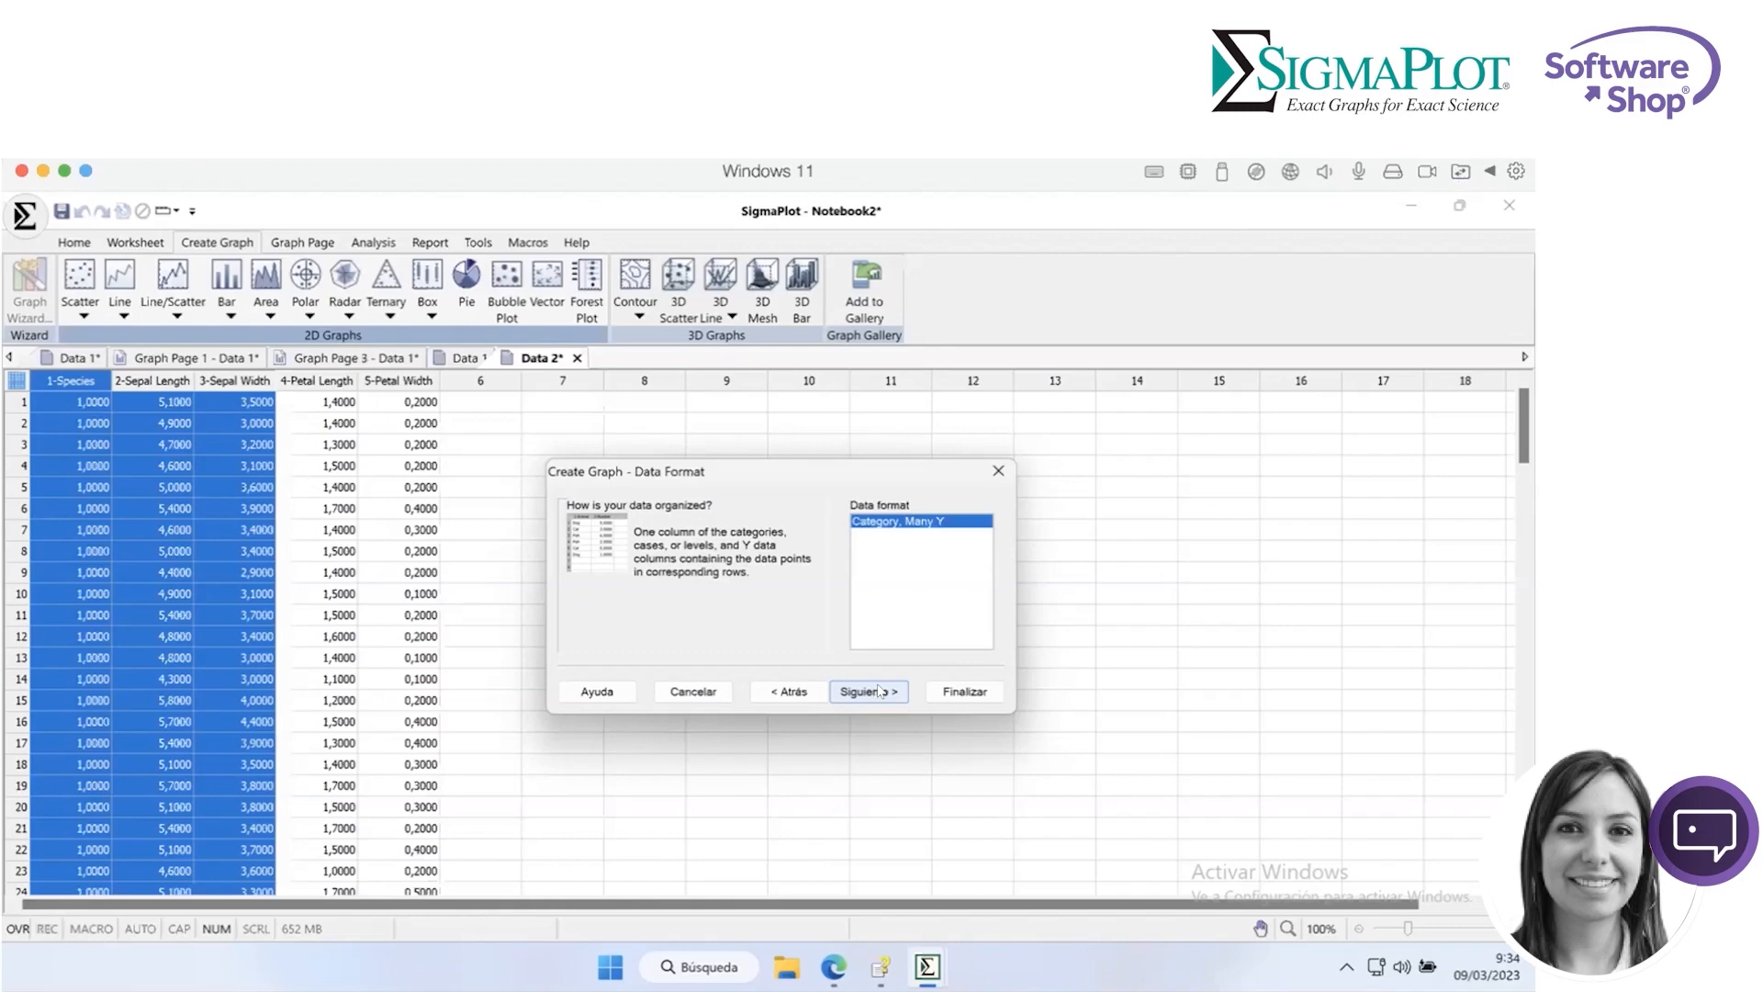
pyautogui.click(879, 690)
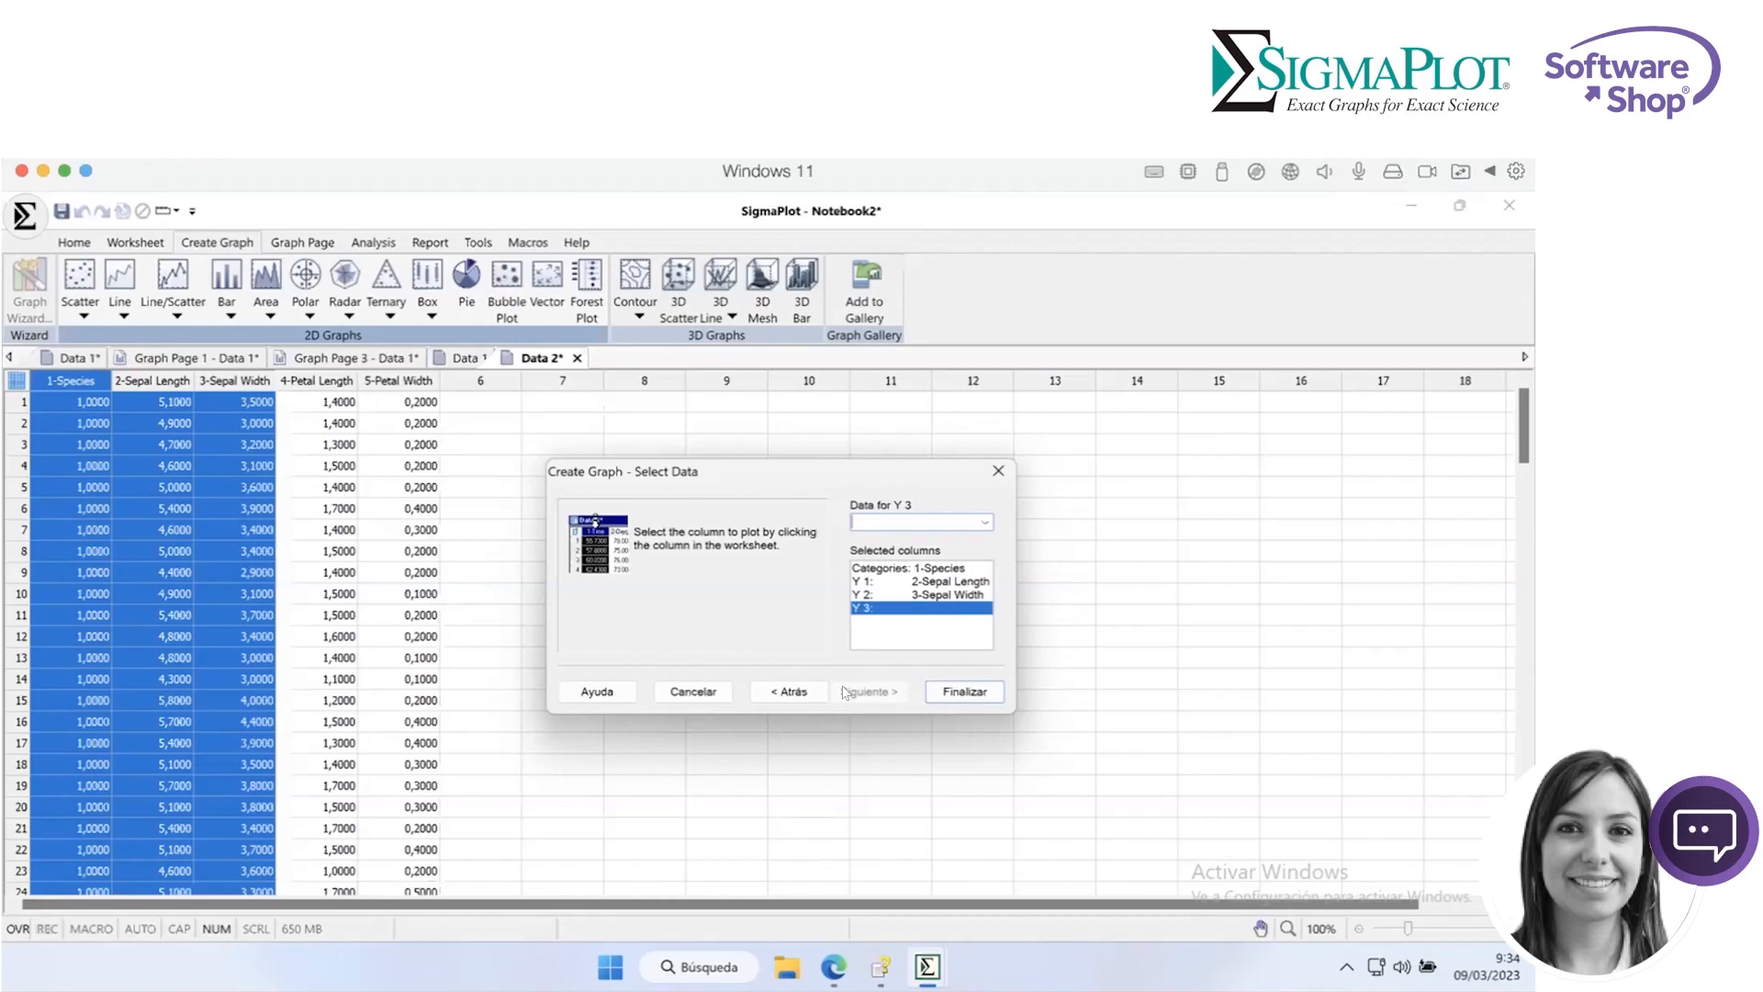
pyautogui.click(966, 702)
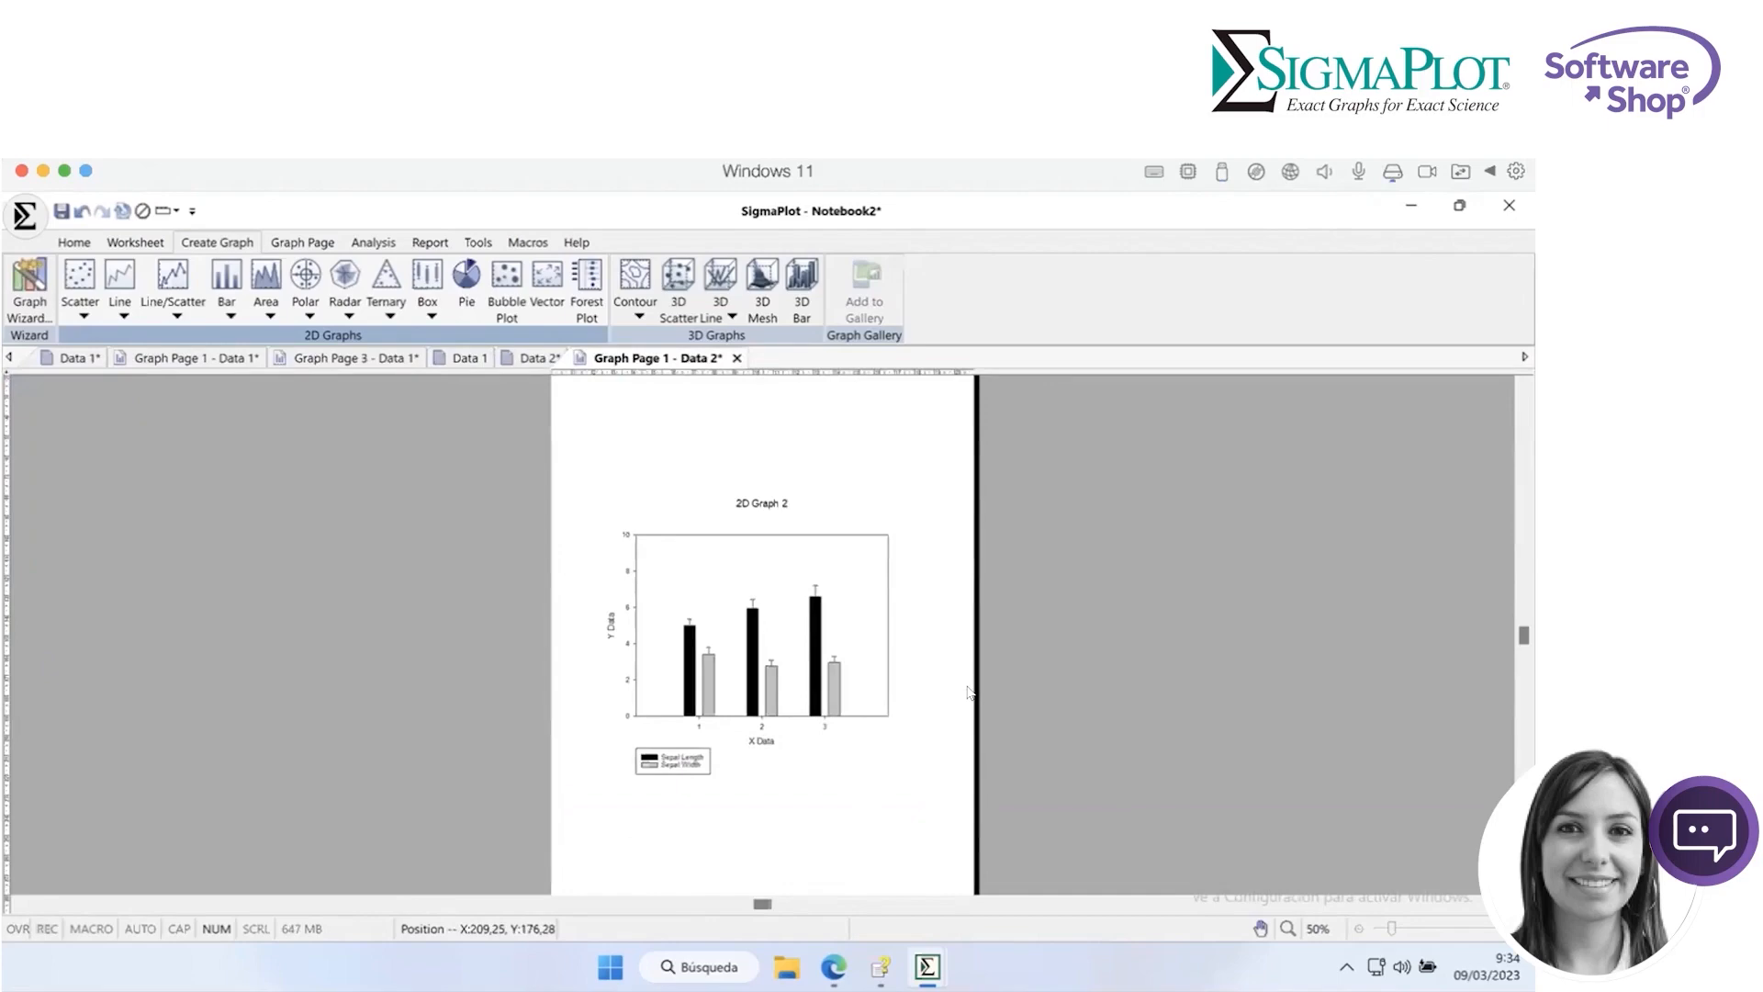
# Examine the Data 2 worksheet columns and the grouped sepal bar chart.
pyautogui.click(536, 360)
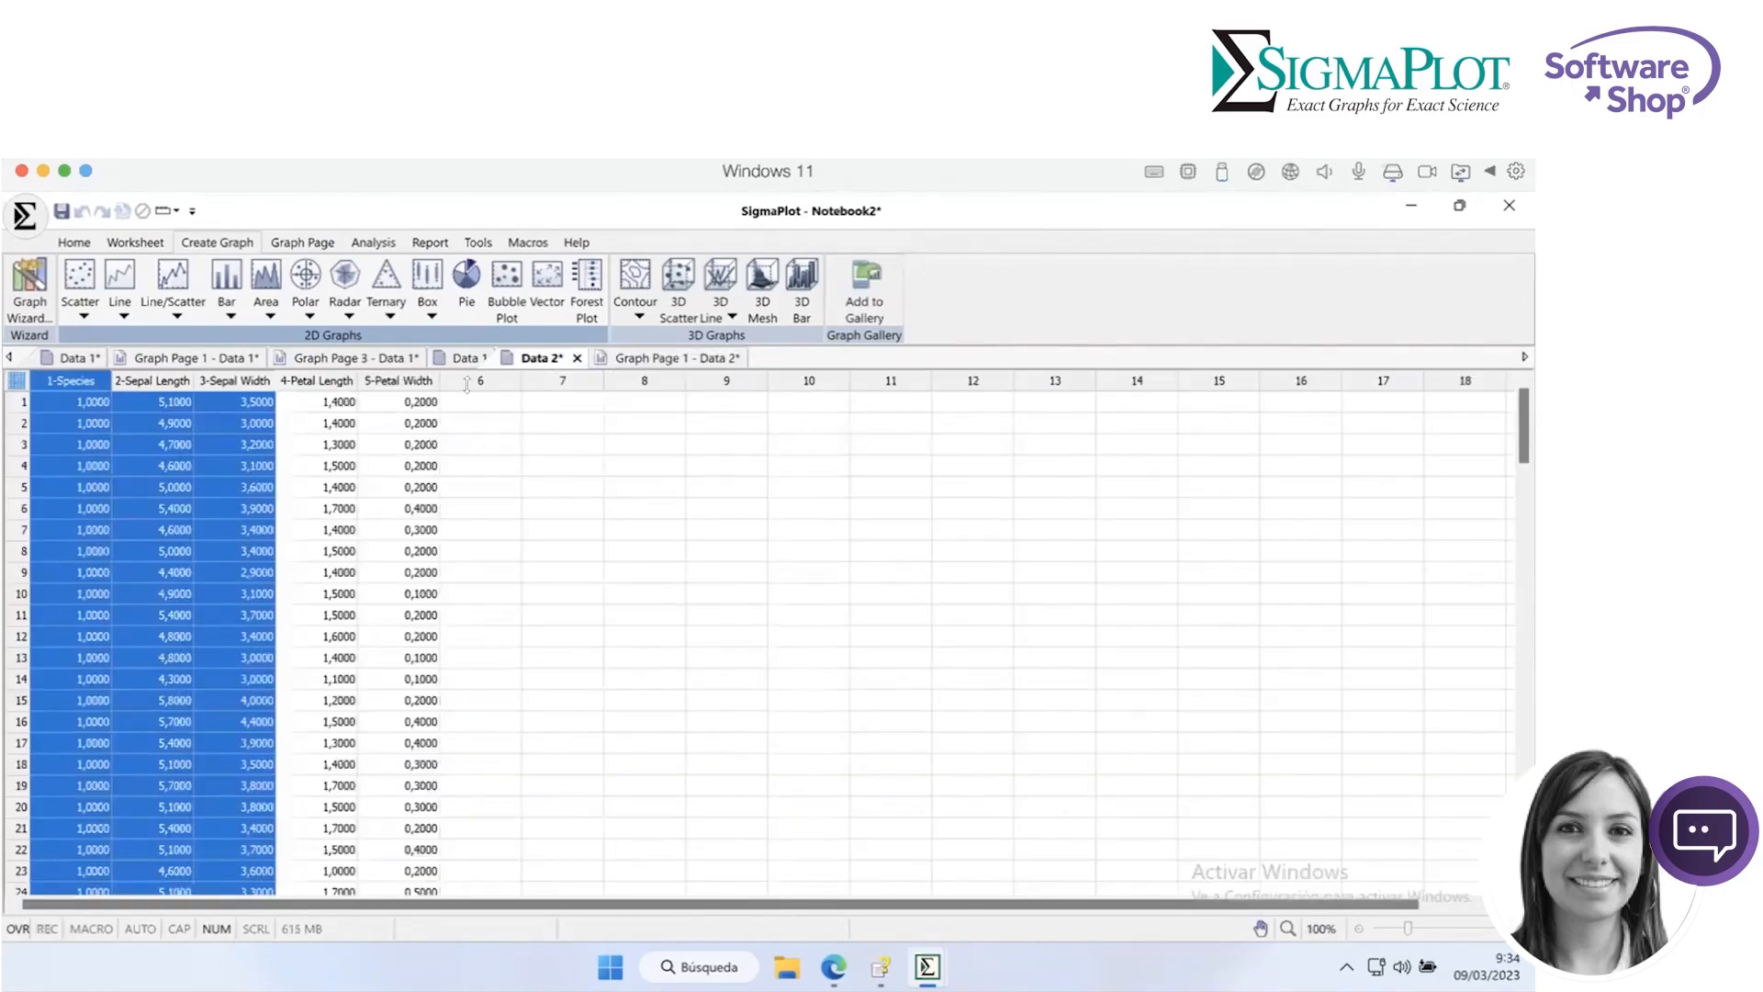
pyautogui.click(482, 421)
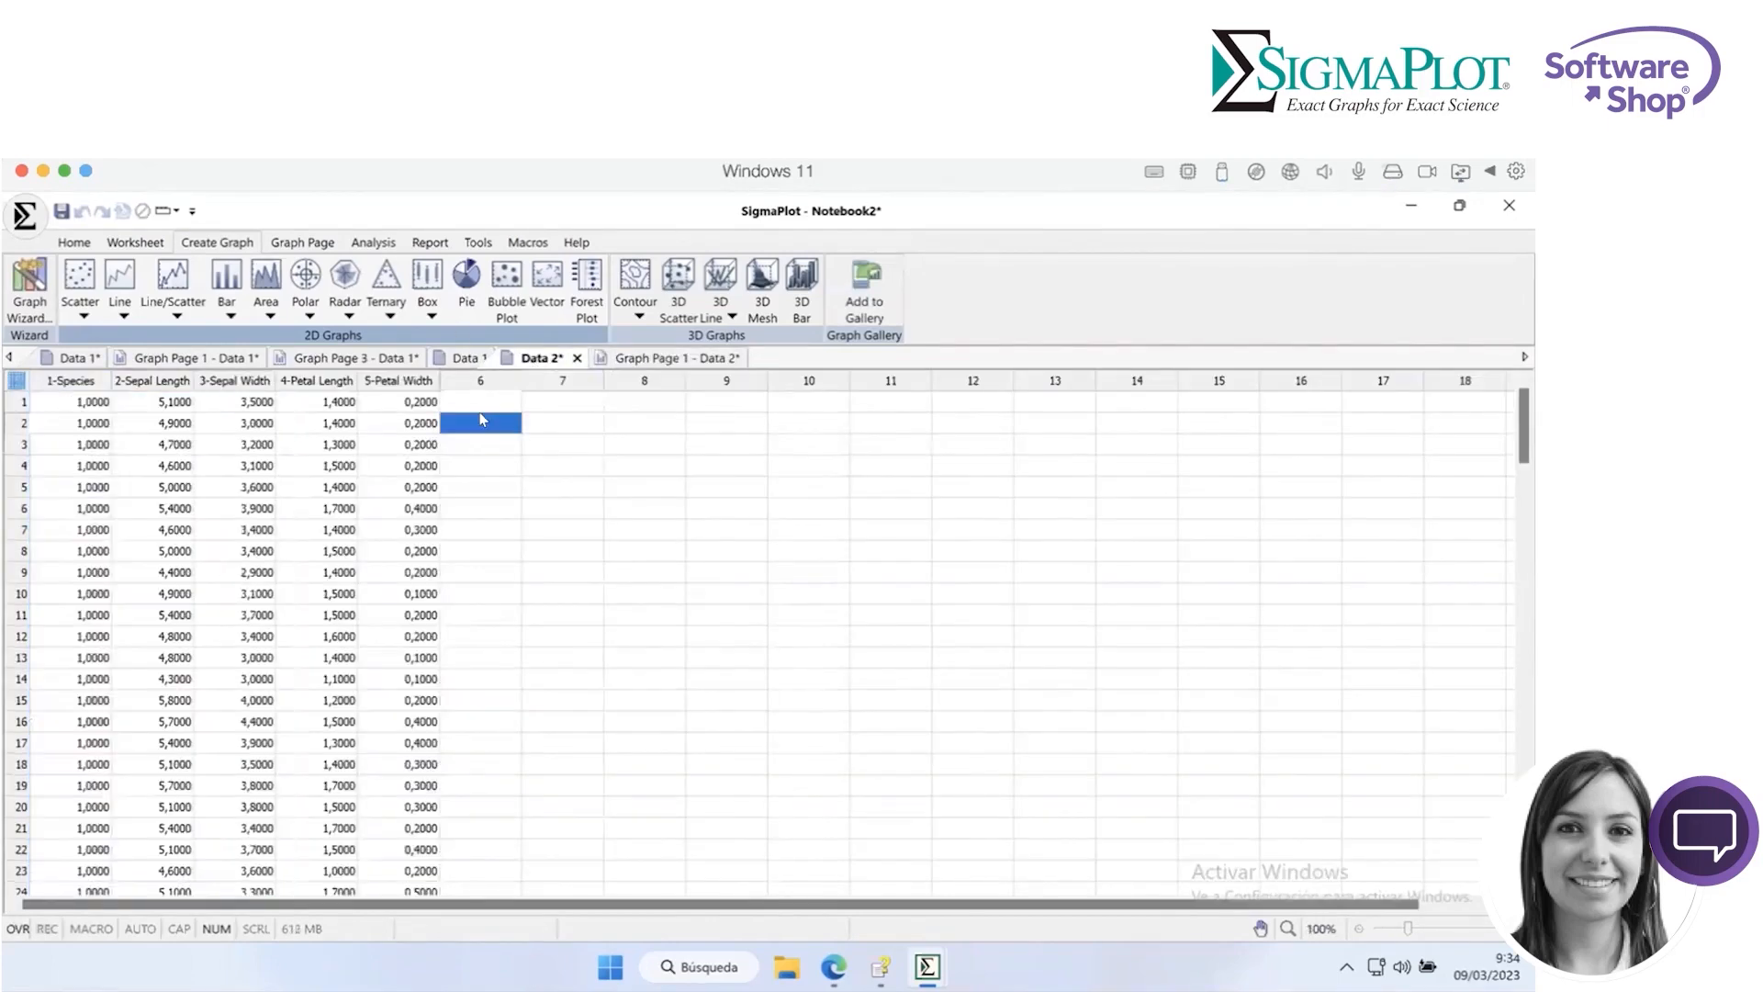
pyautogui.click(638, 360)
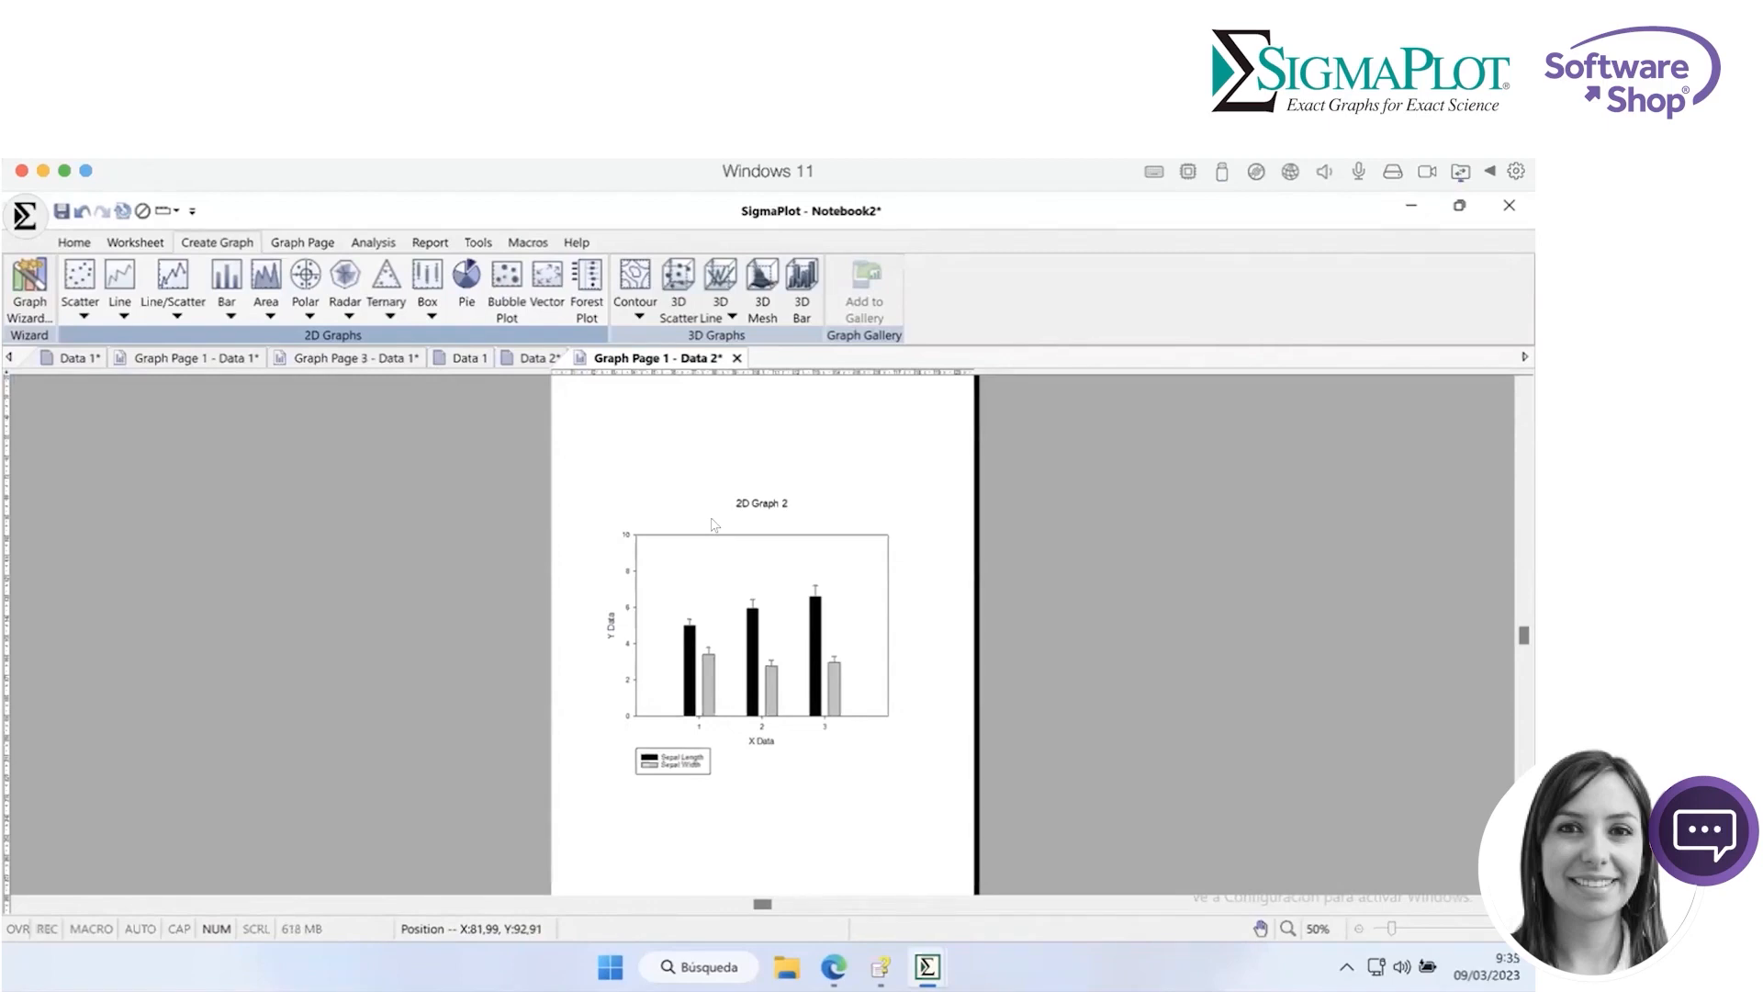
pyautogui.click(829, 584)
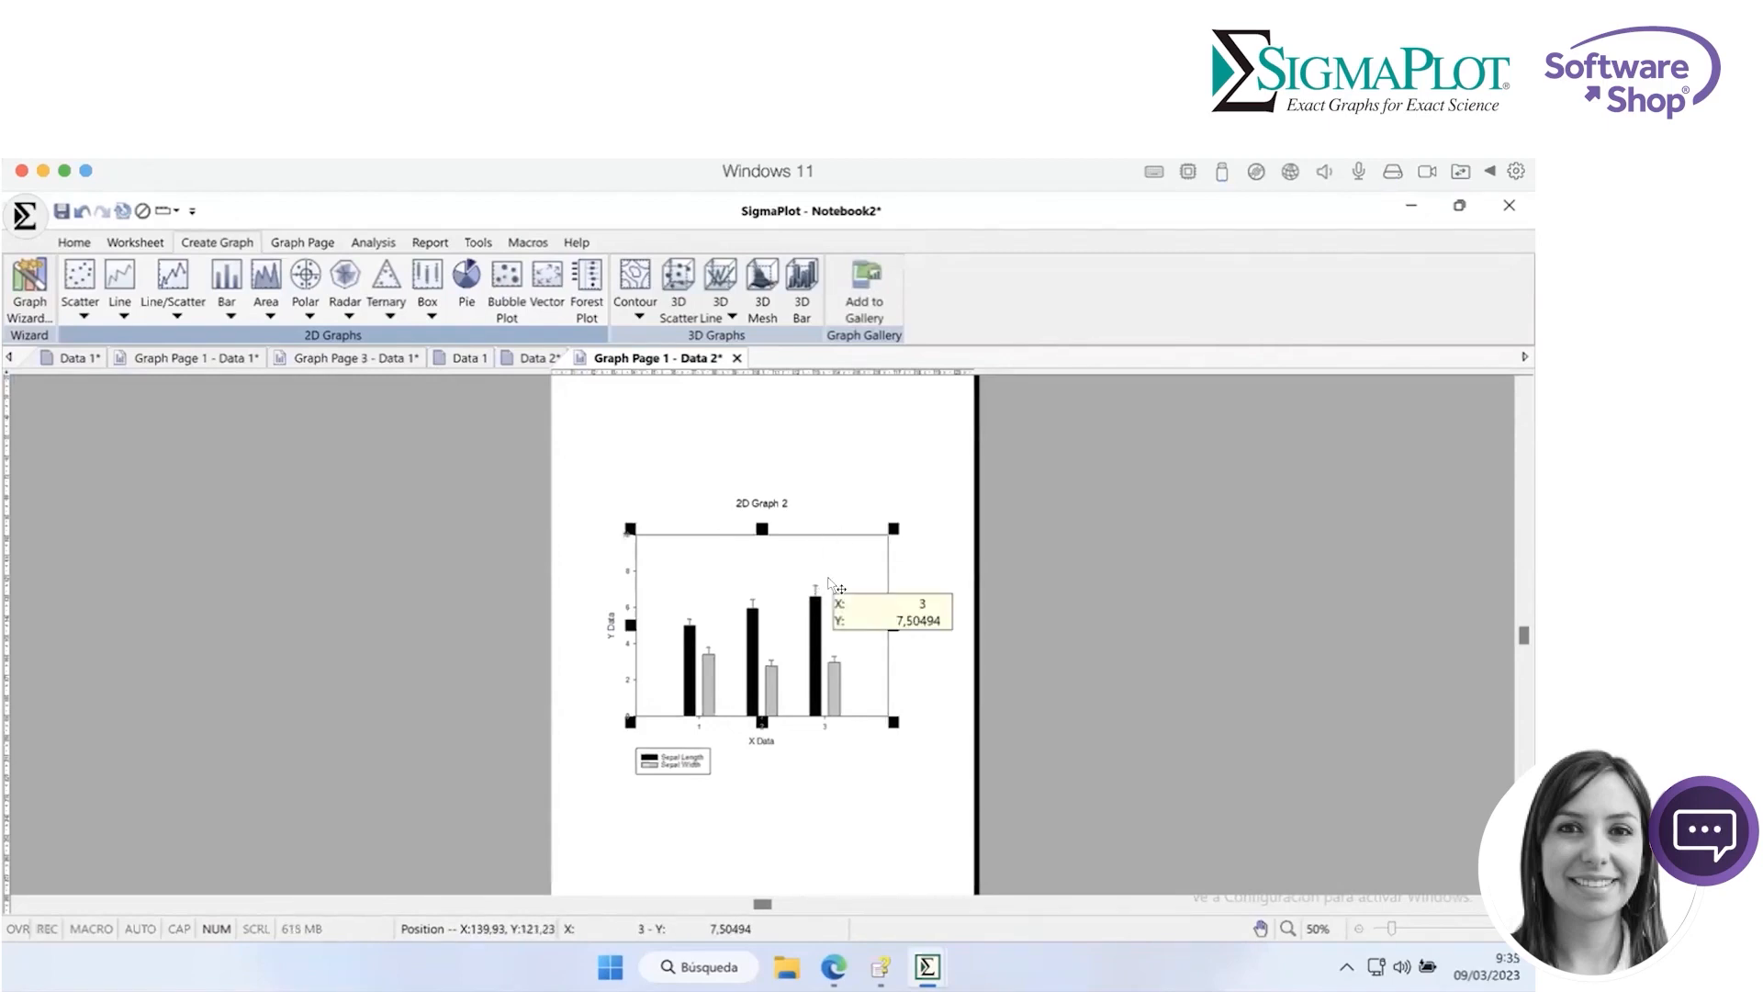
pyautogui.click(923, 588)
pyautogui.click(865, 609)
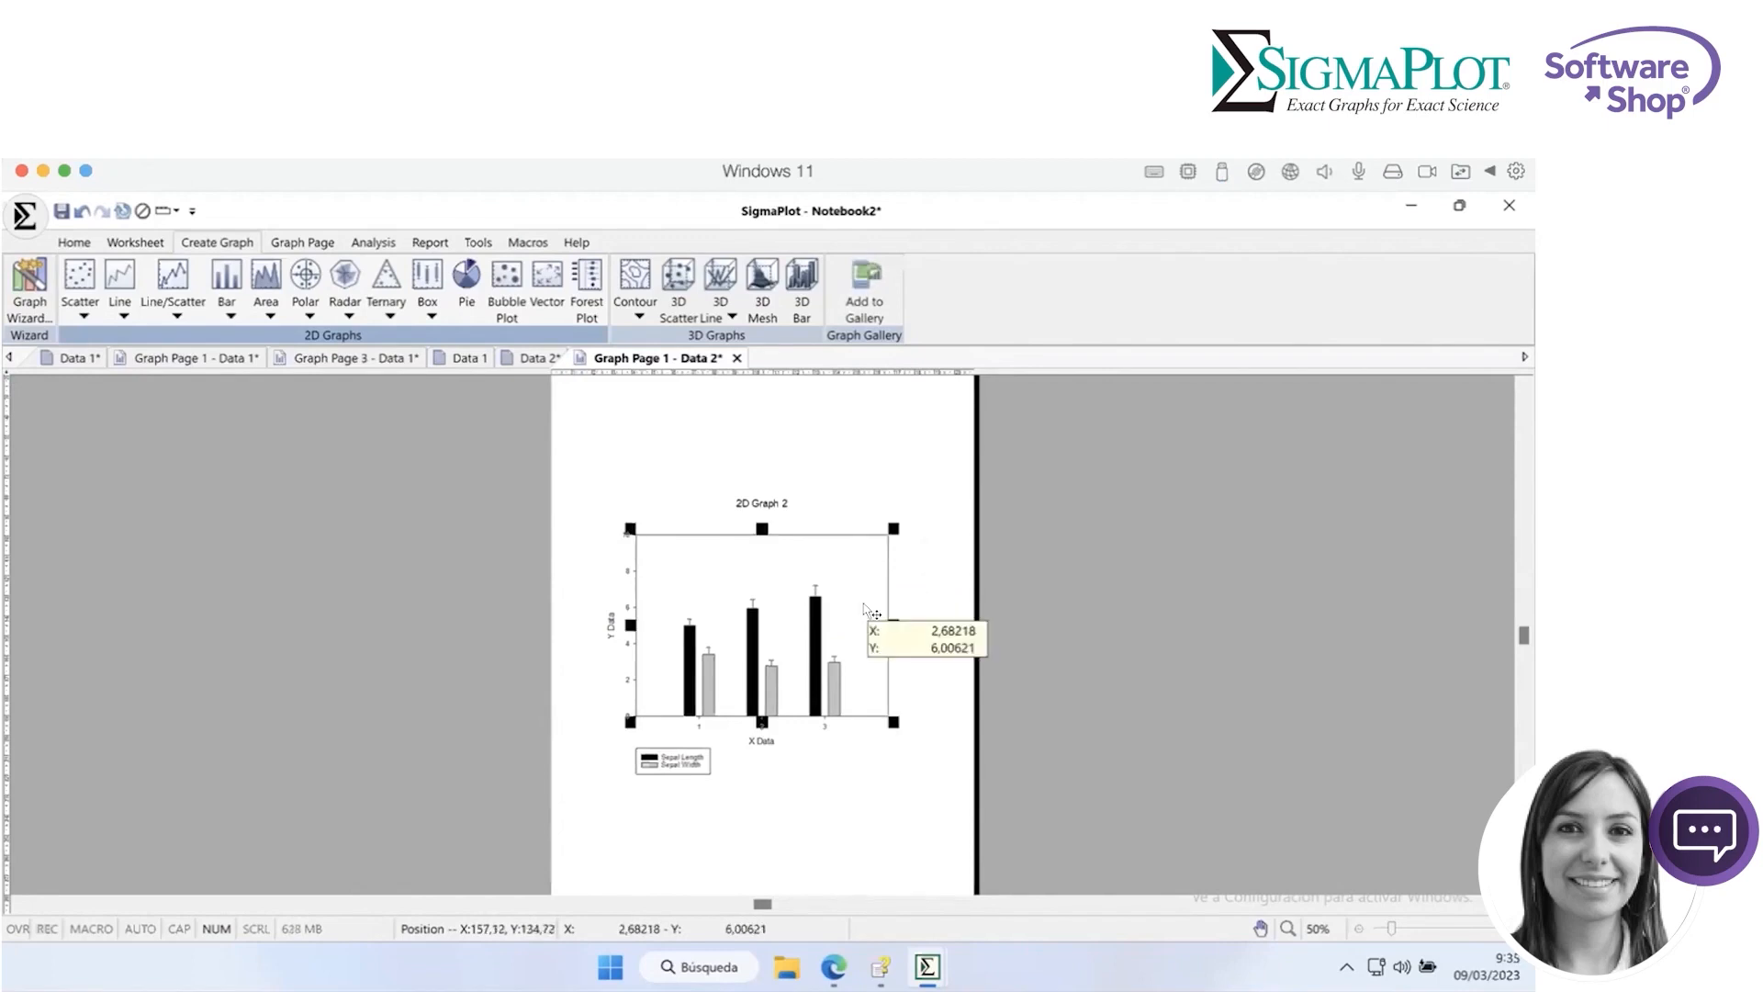
pyautogui.click(897, 786)
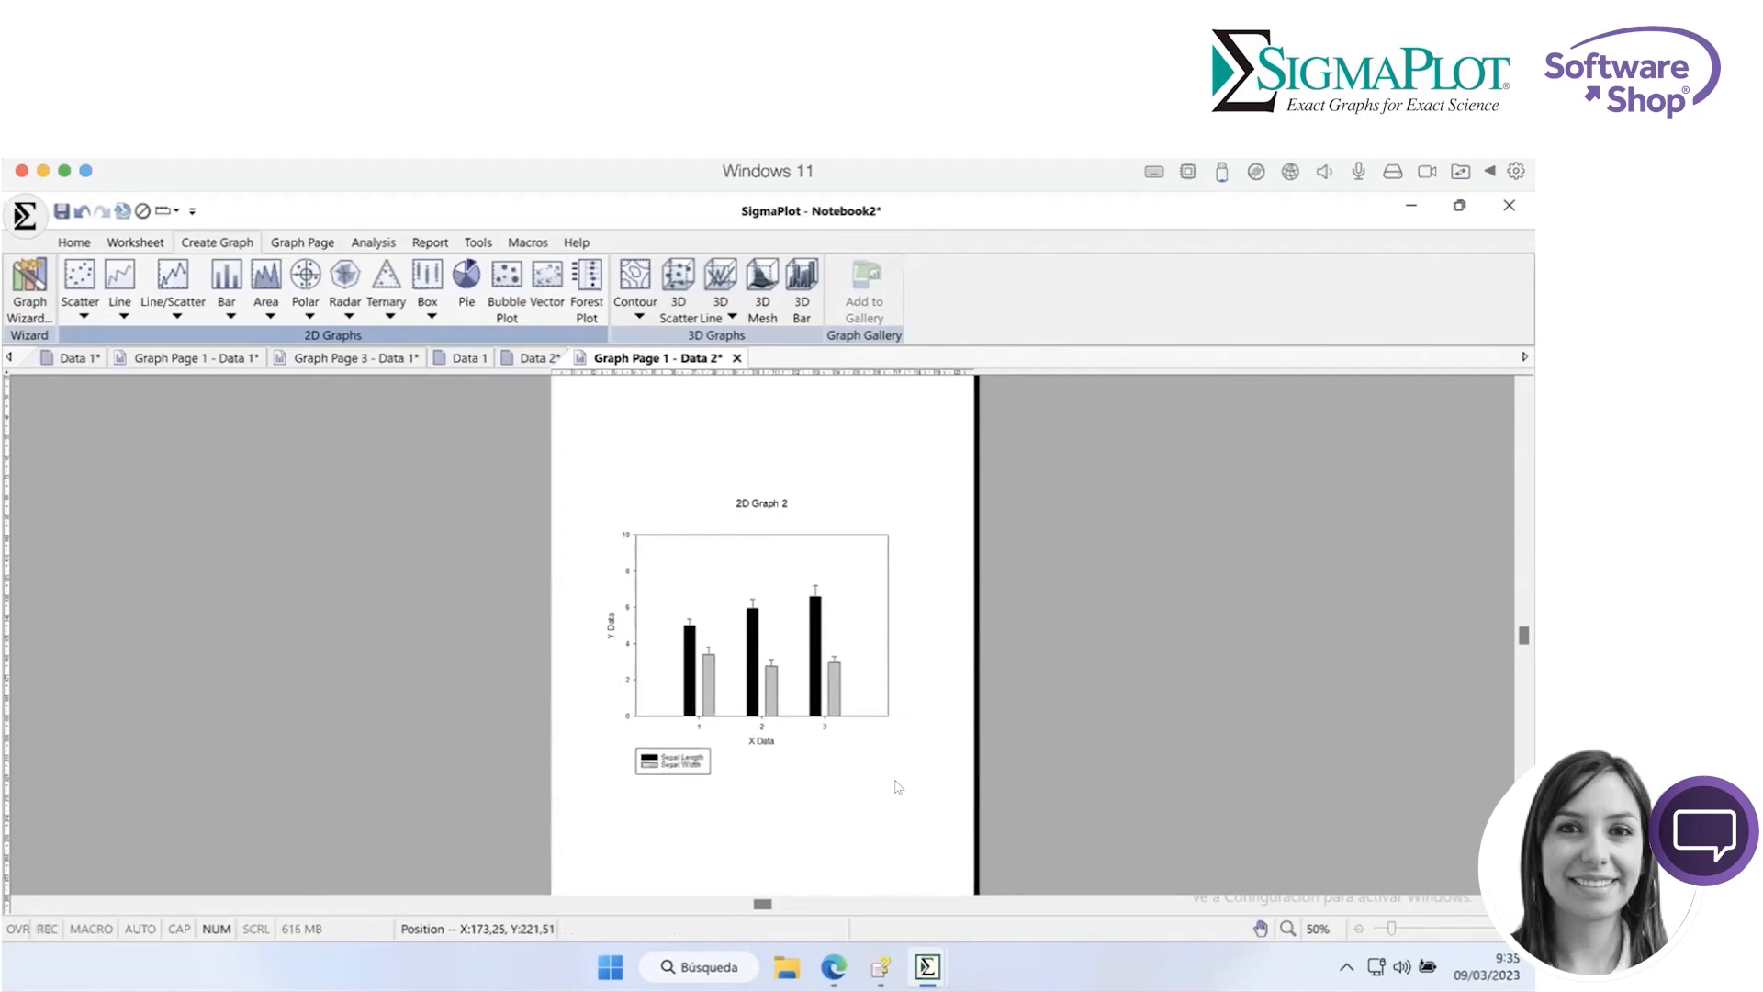
pyautogui.click(897, 786)
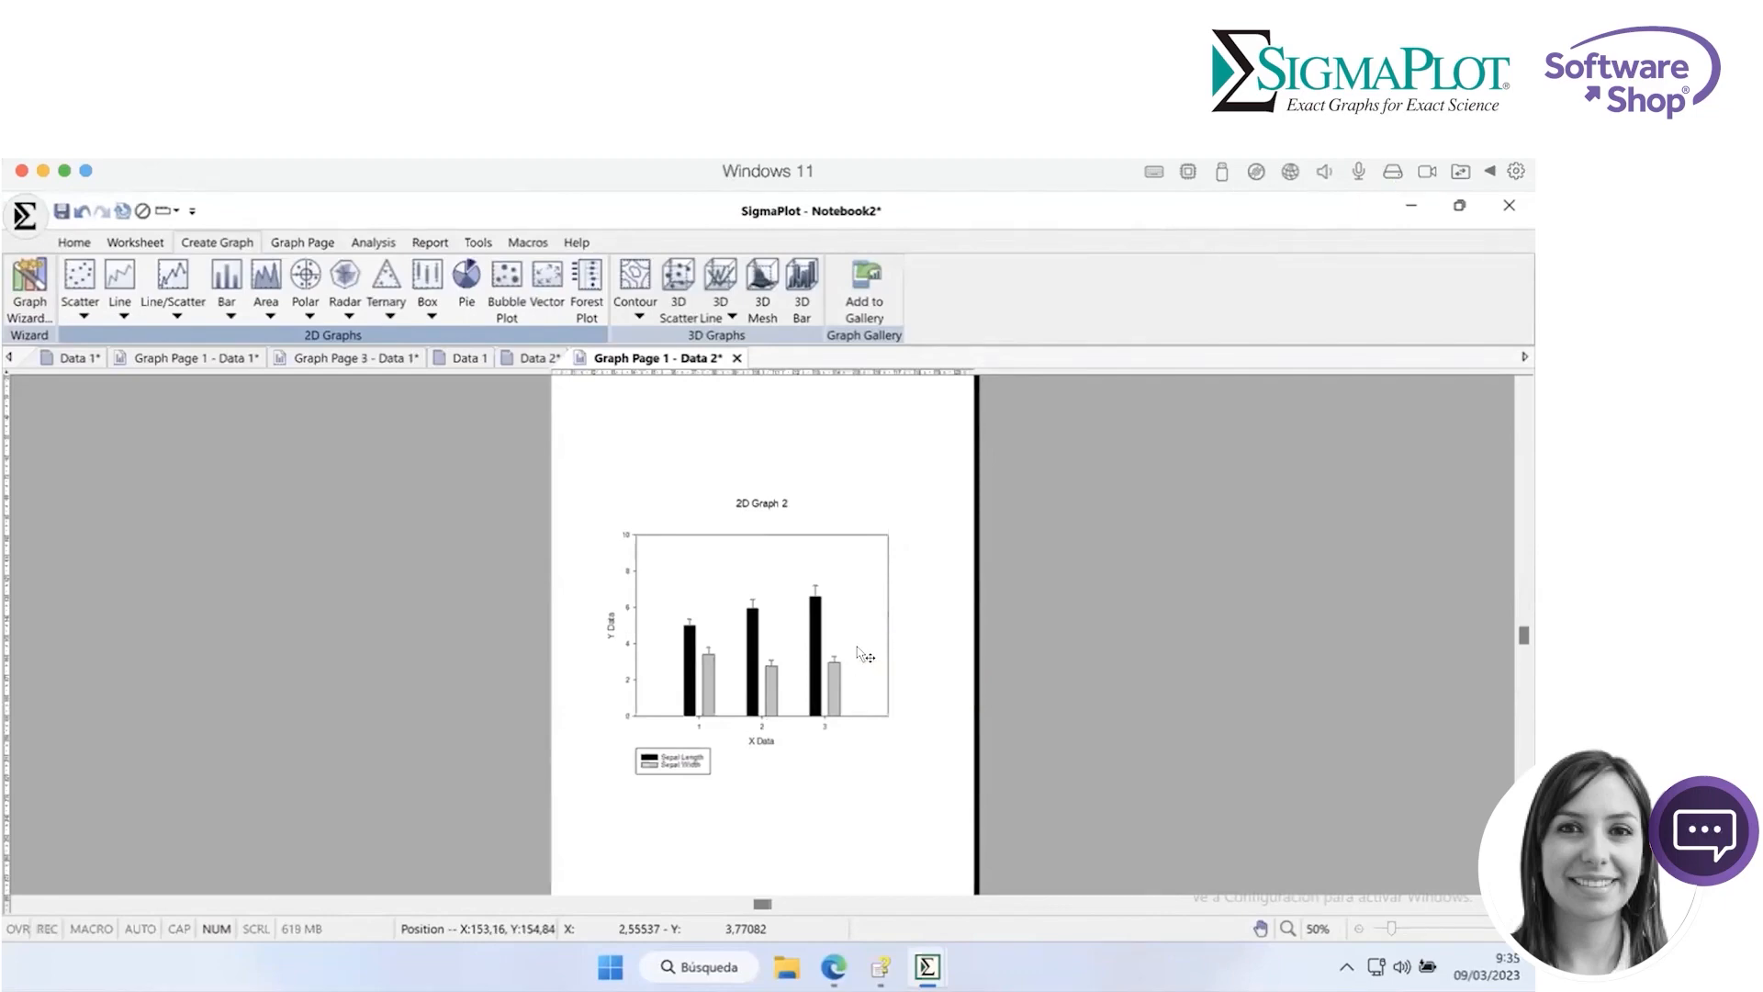
# Begin adding a vertical Grouped Error Bars plot to the sepal graph, using category means, standard deviation and the Category, Many Y format.
pyautogui.rightClick(858, 648)
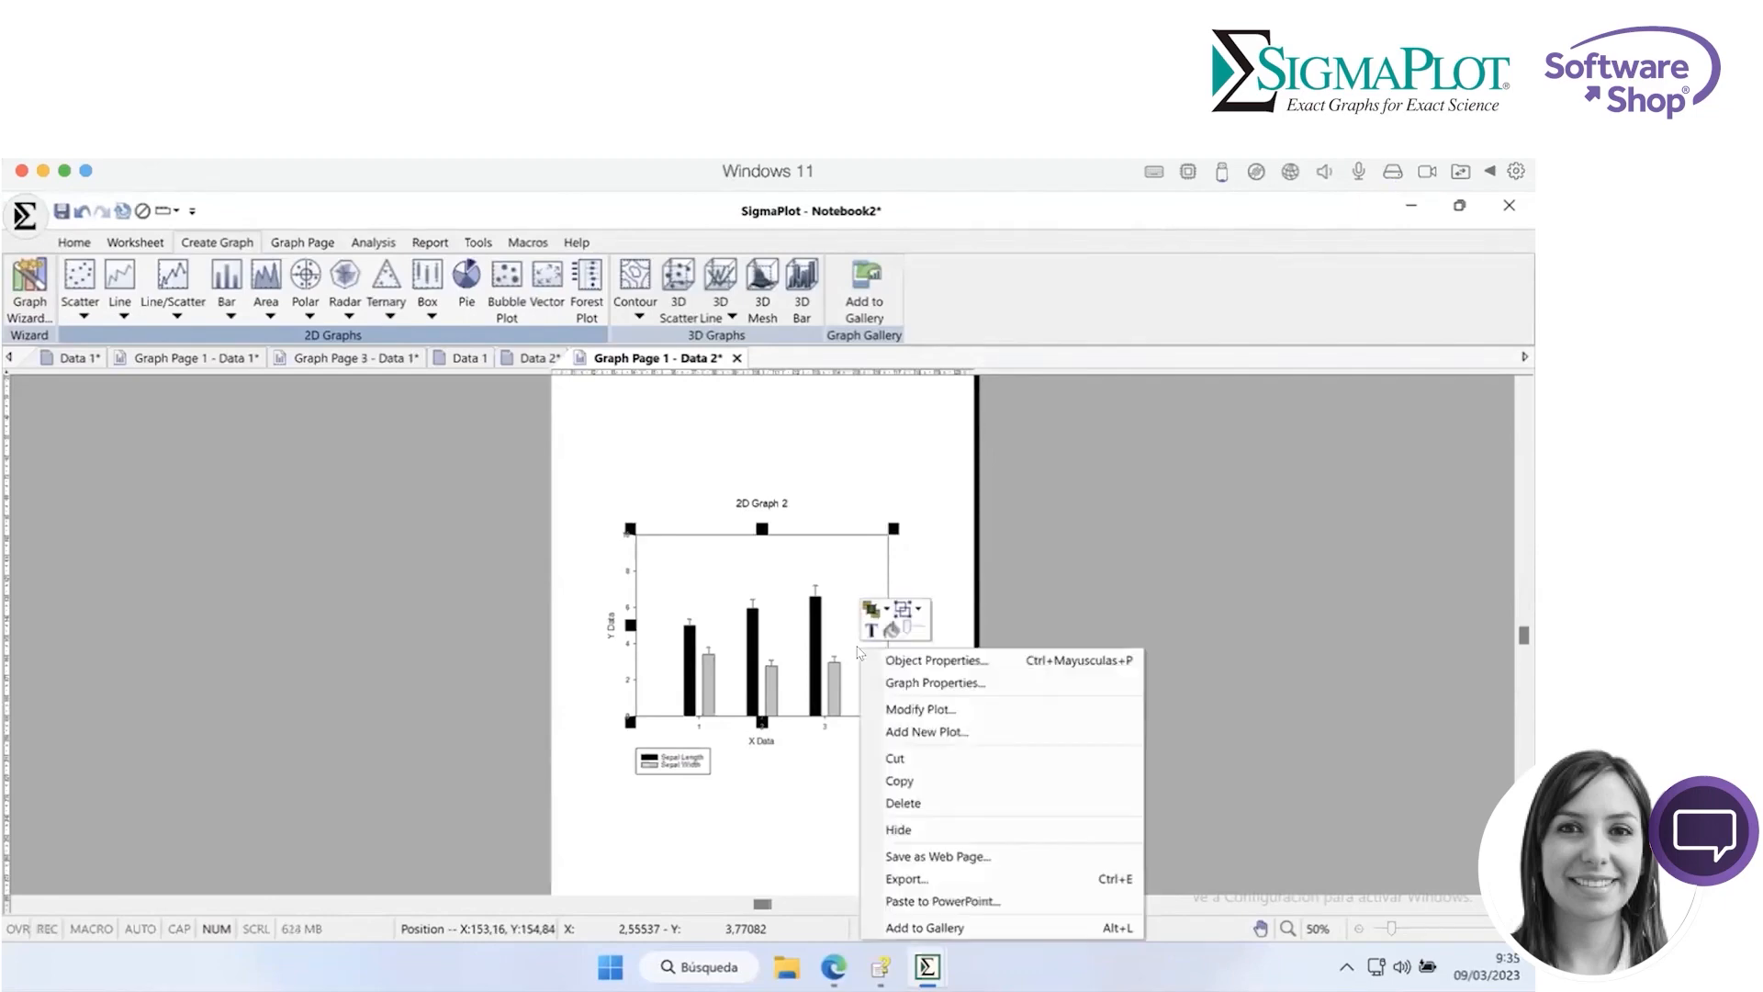
pyautogui.click(925, 734)
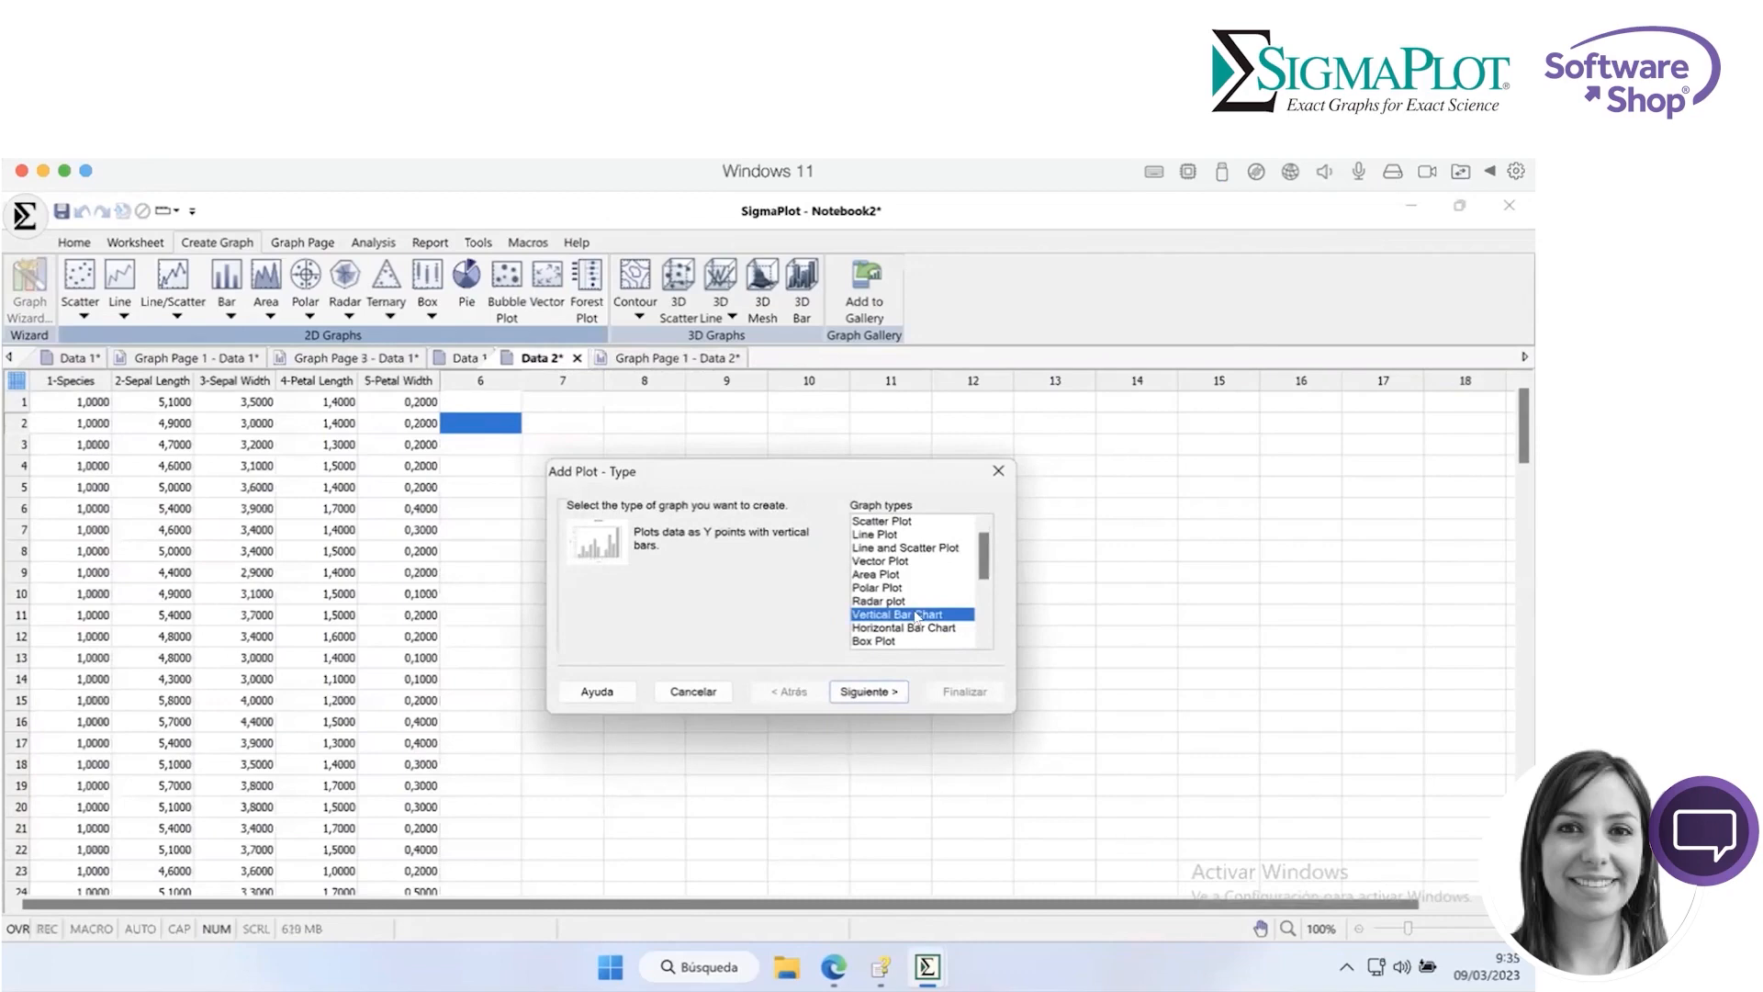
pyautogui.click(889, 689)
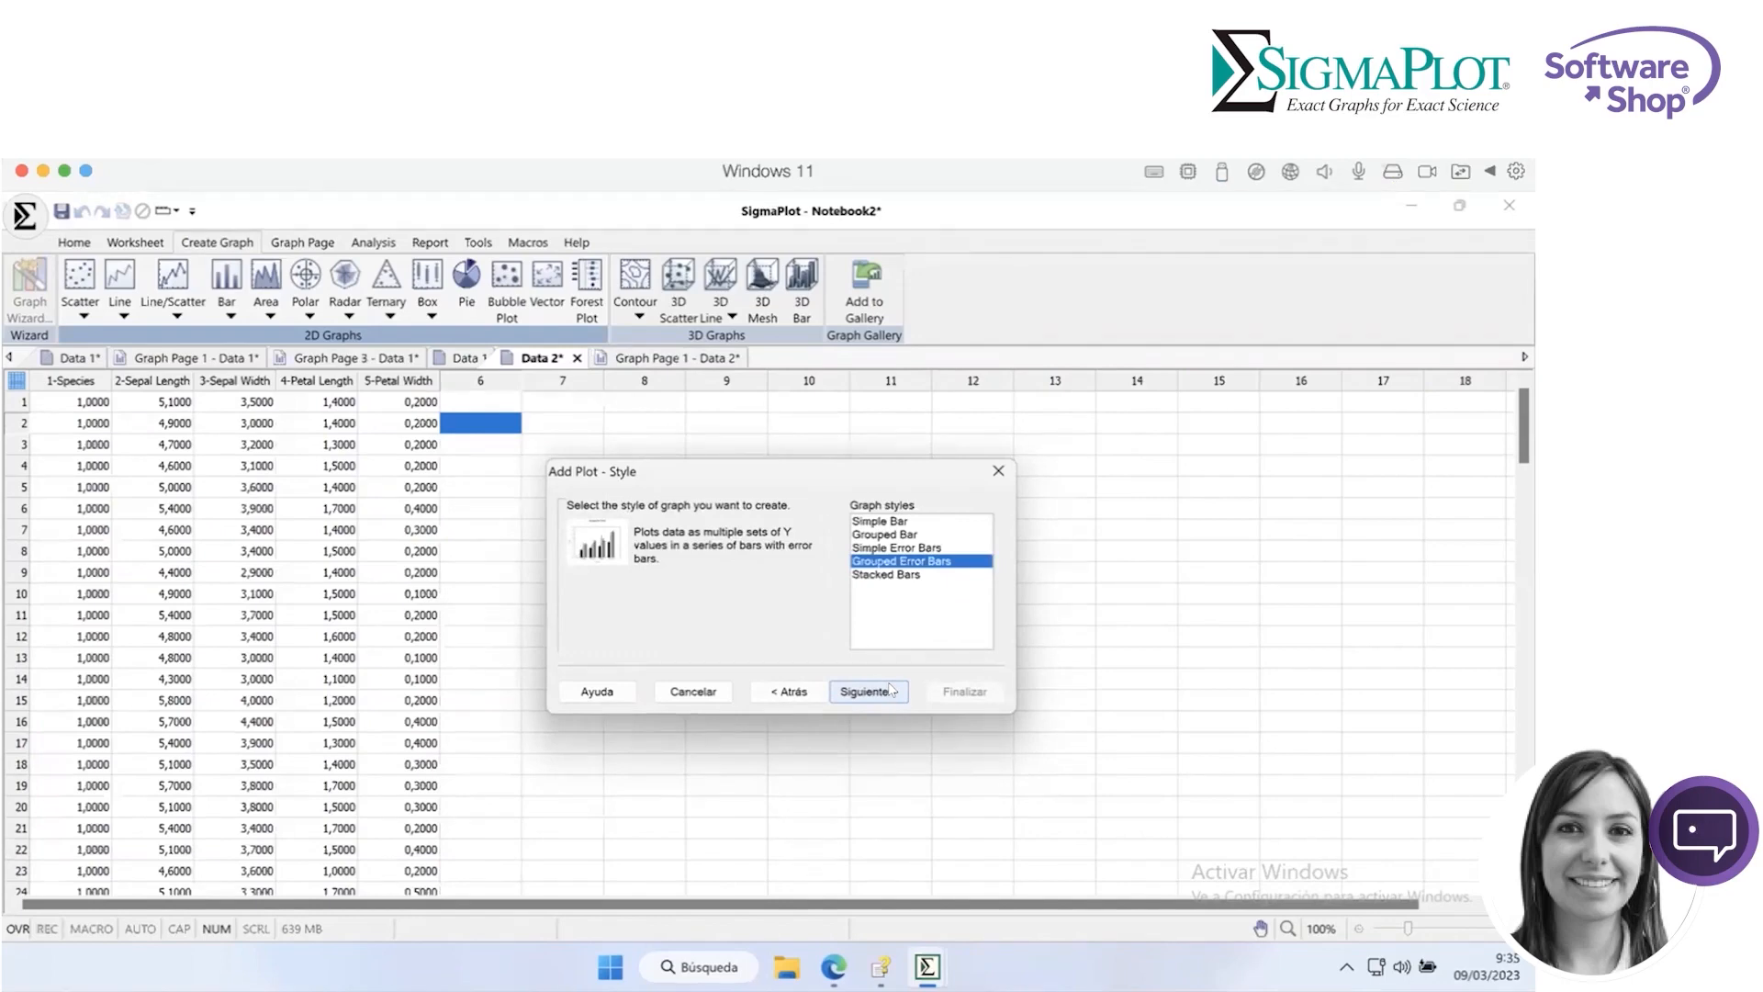
pyautogui.click(890, 690)
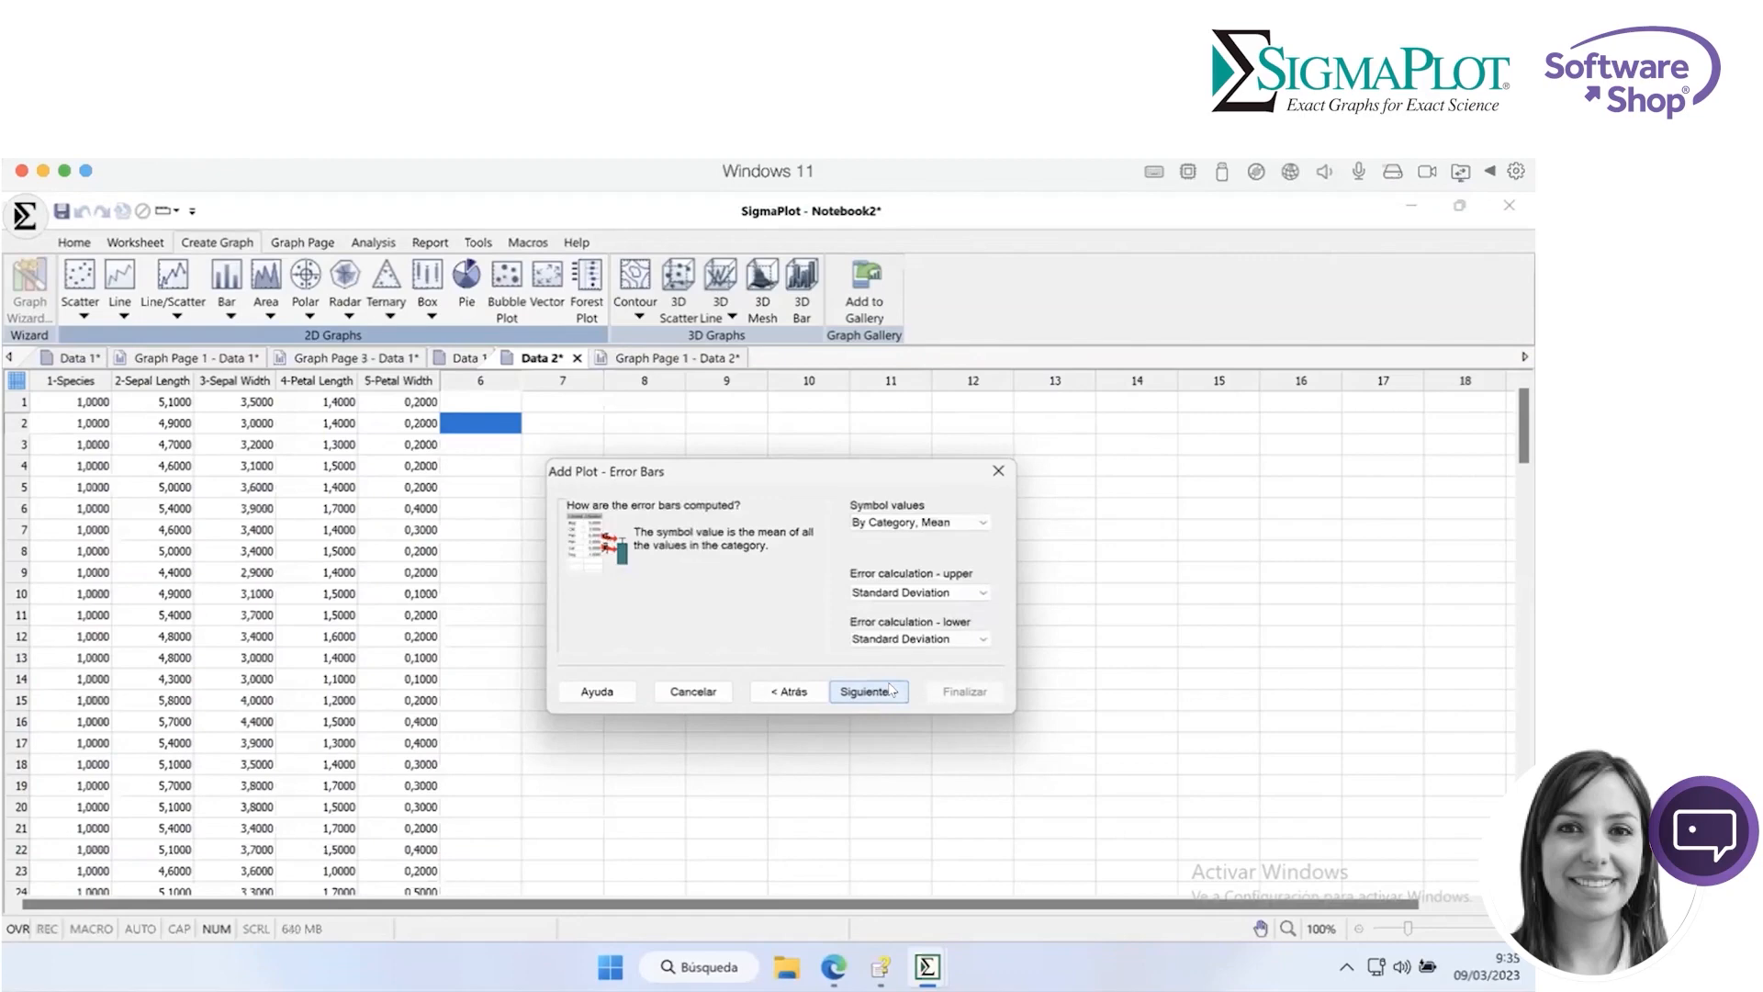
pyautogui.click(890, 690)
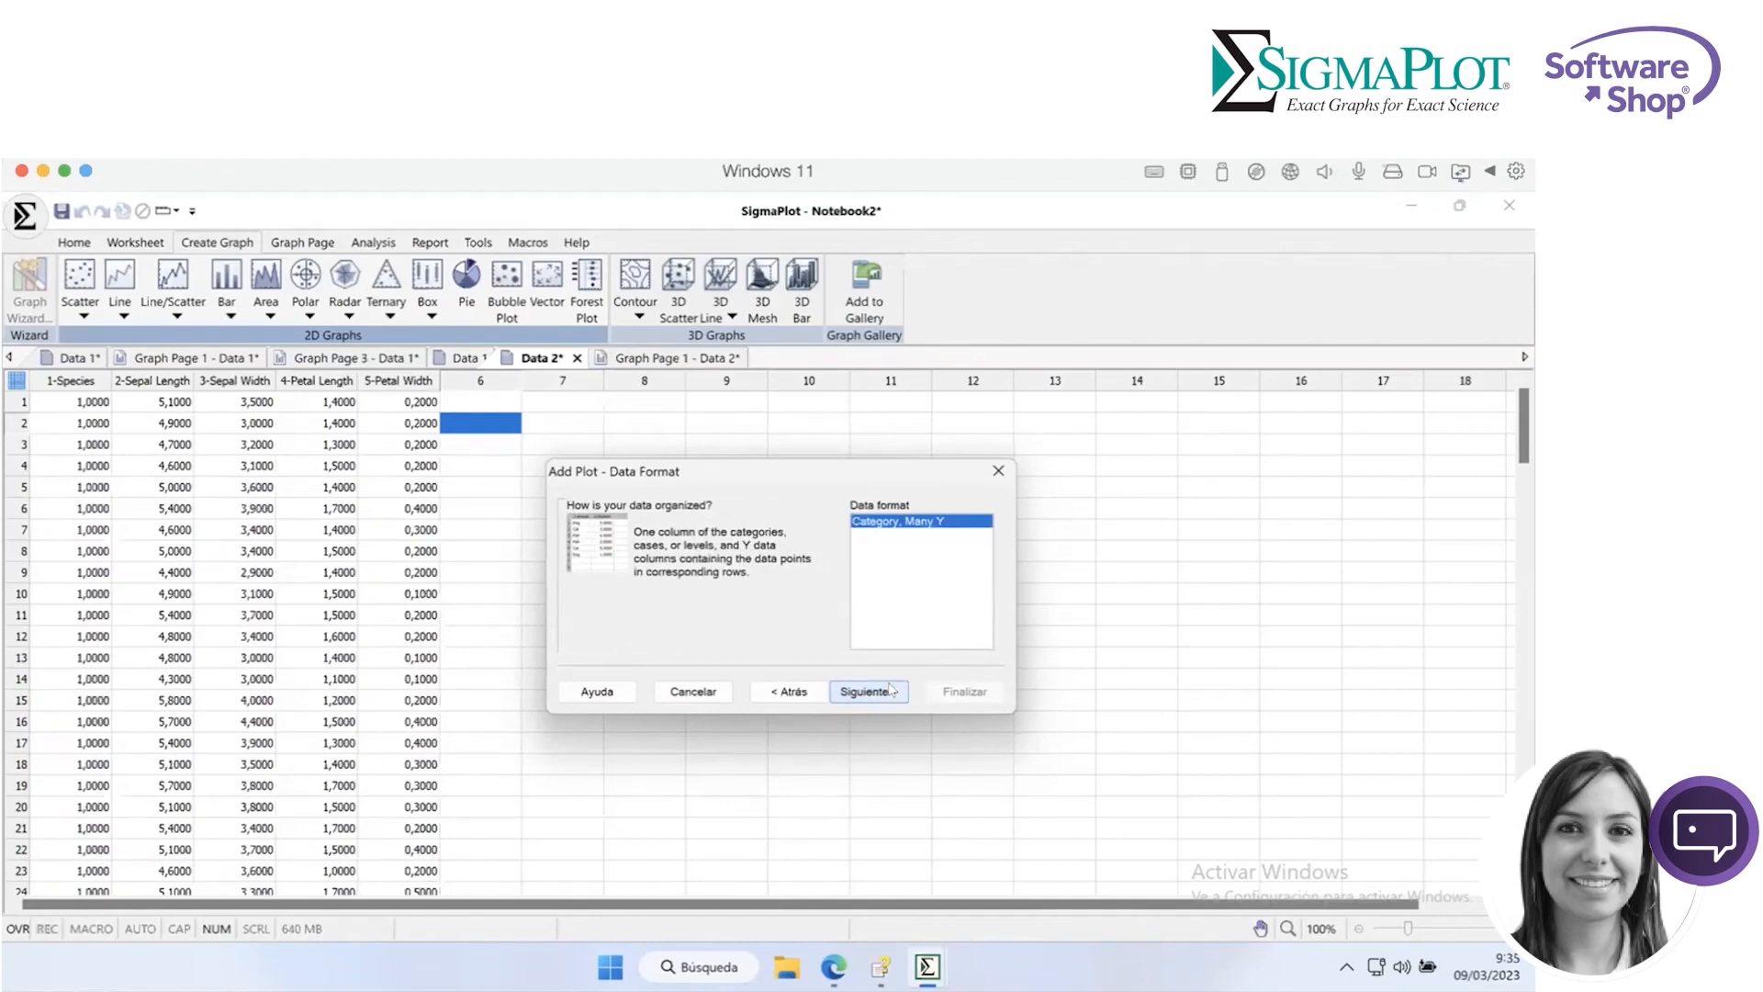
pyautogui.click(889, 689)
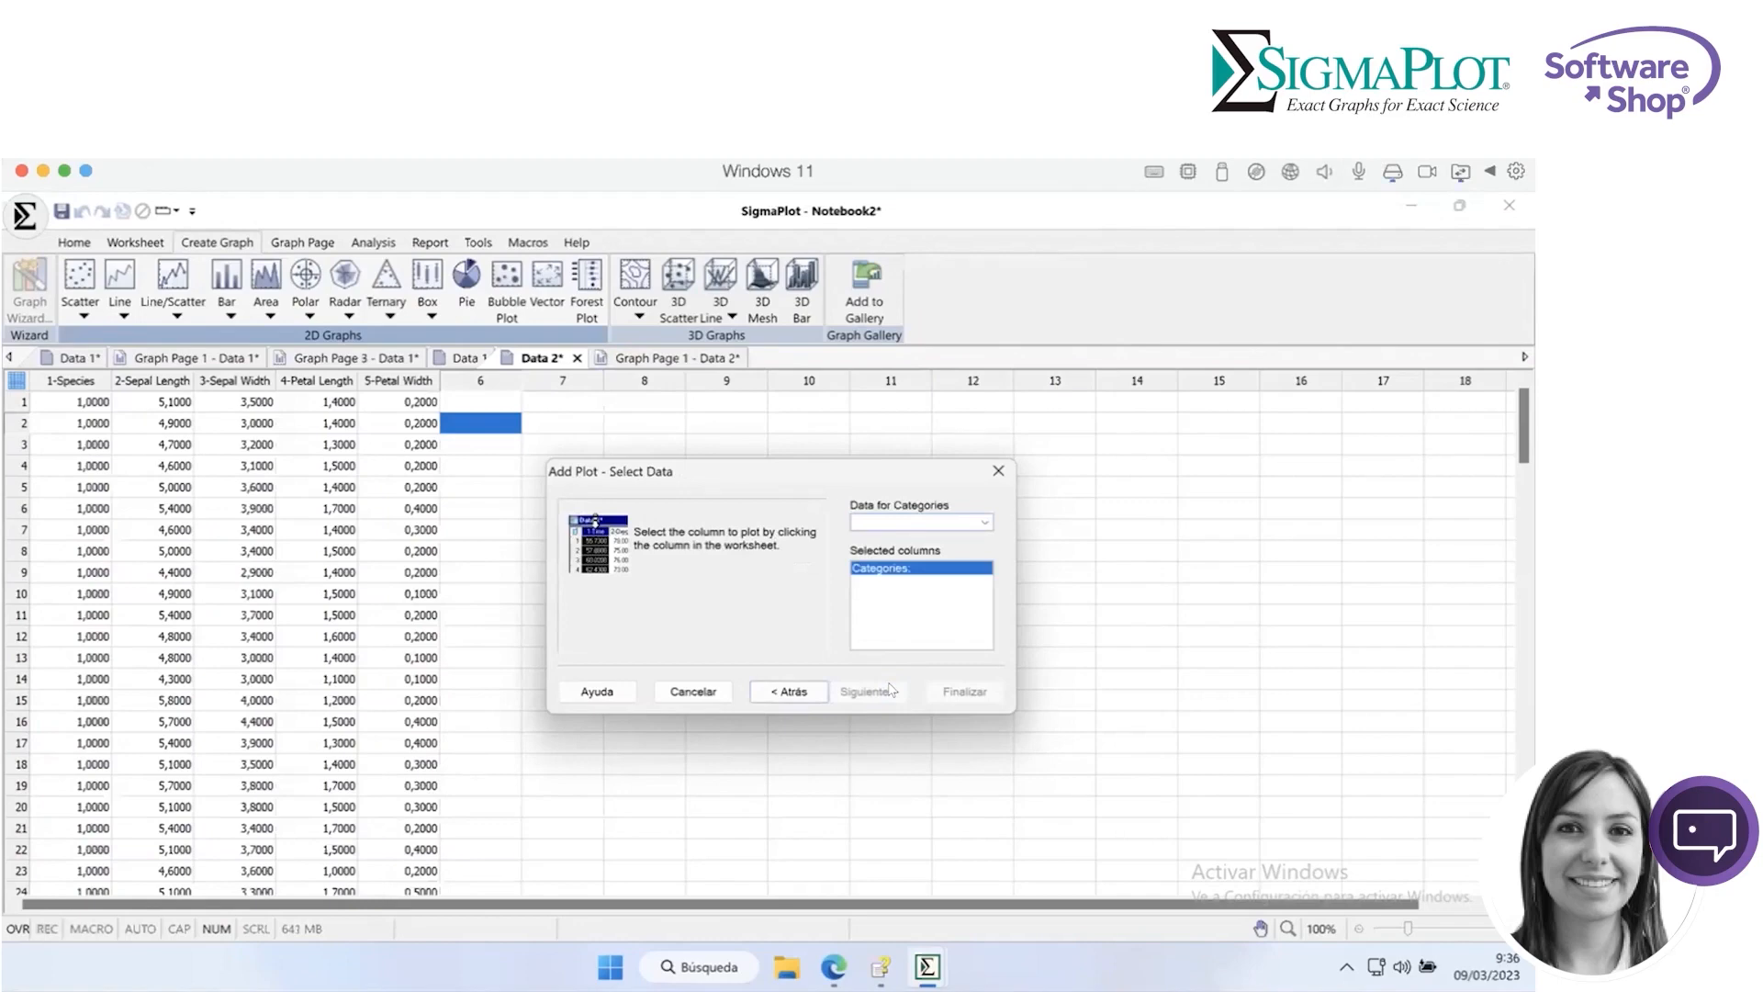
# Assign Species as categories, Petal Length as Y 1 and Petal Width as Y 2, and finish the added plot.
pyautogui.click(980, 524)
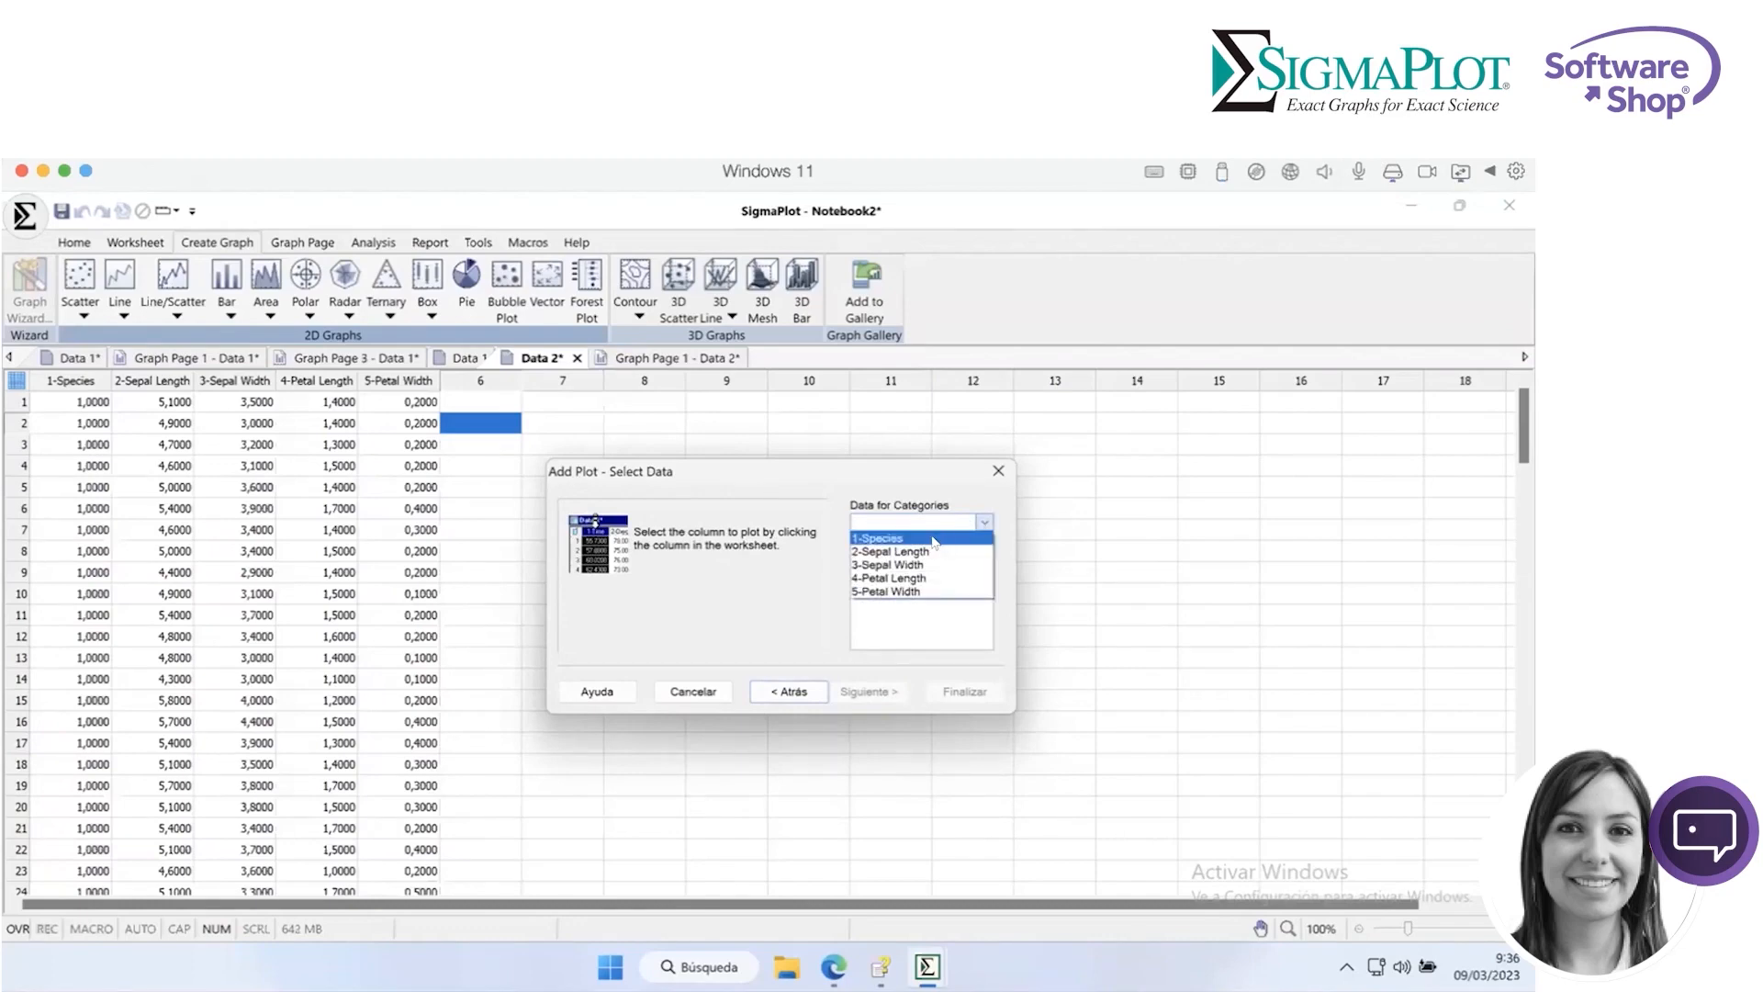
pyautogui.click(919, 538)
pyautogui.click(983, 523)
pyautogui.click(946, 578)
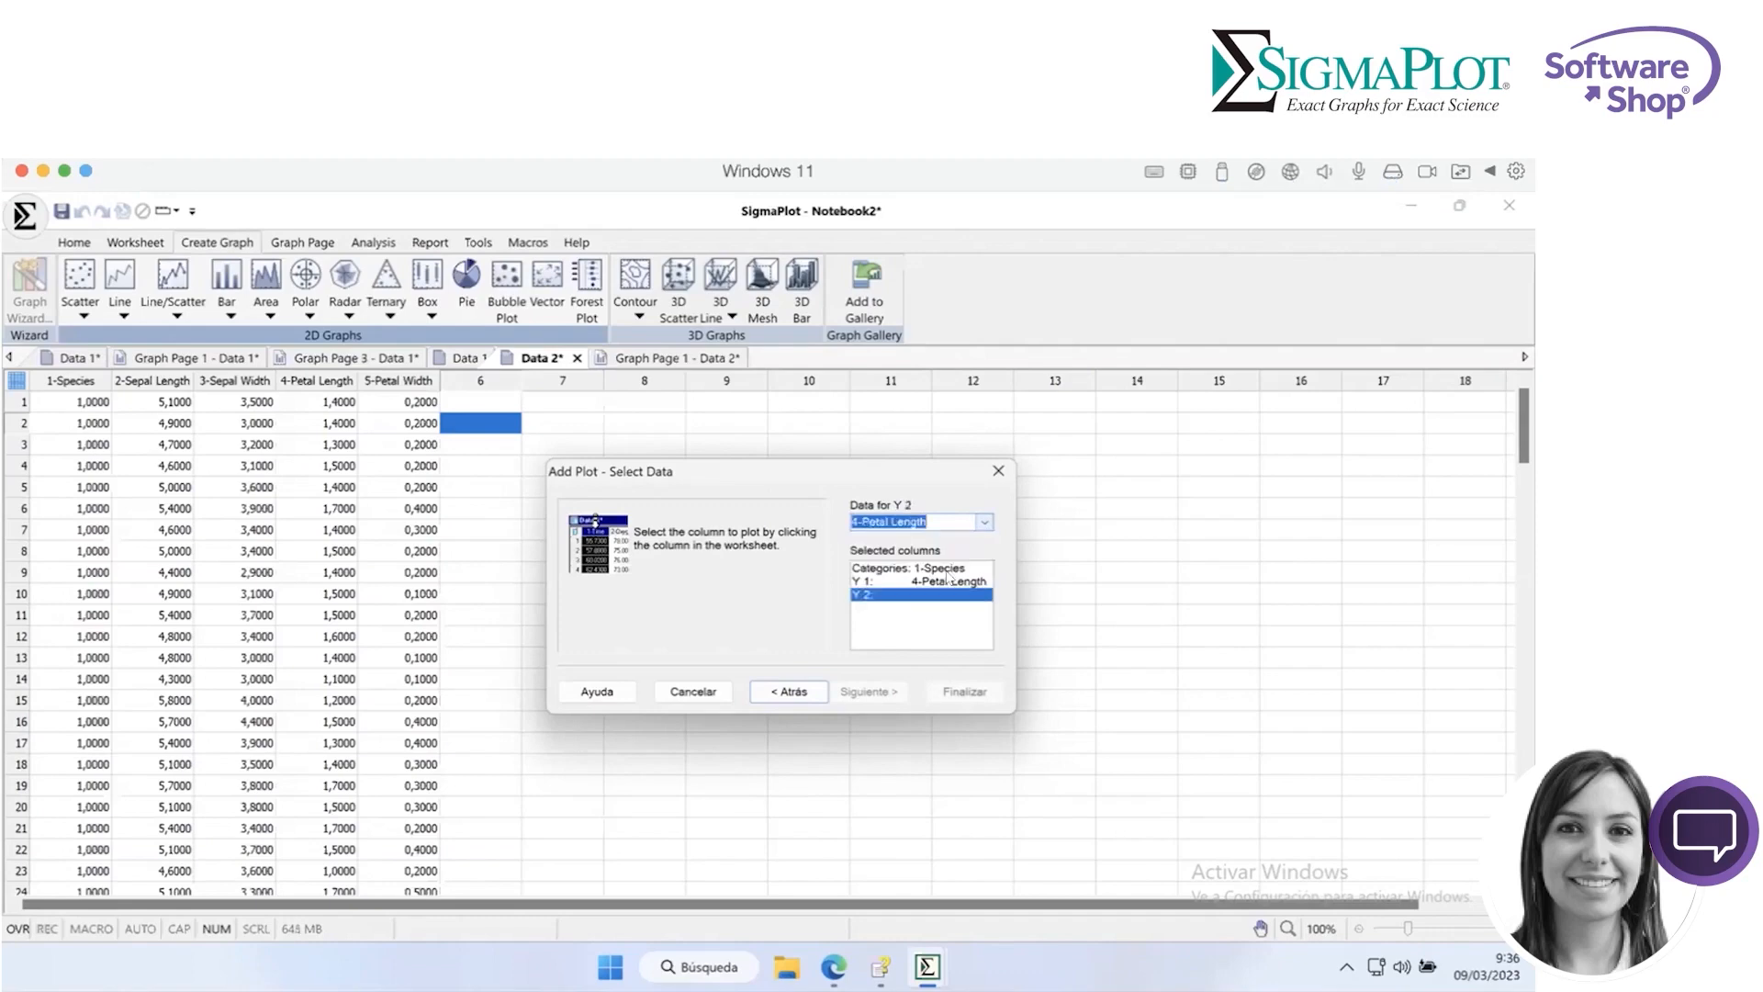
pyautogui.click(983, 522)
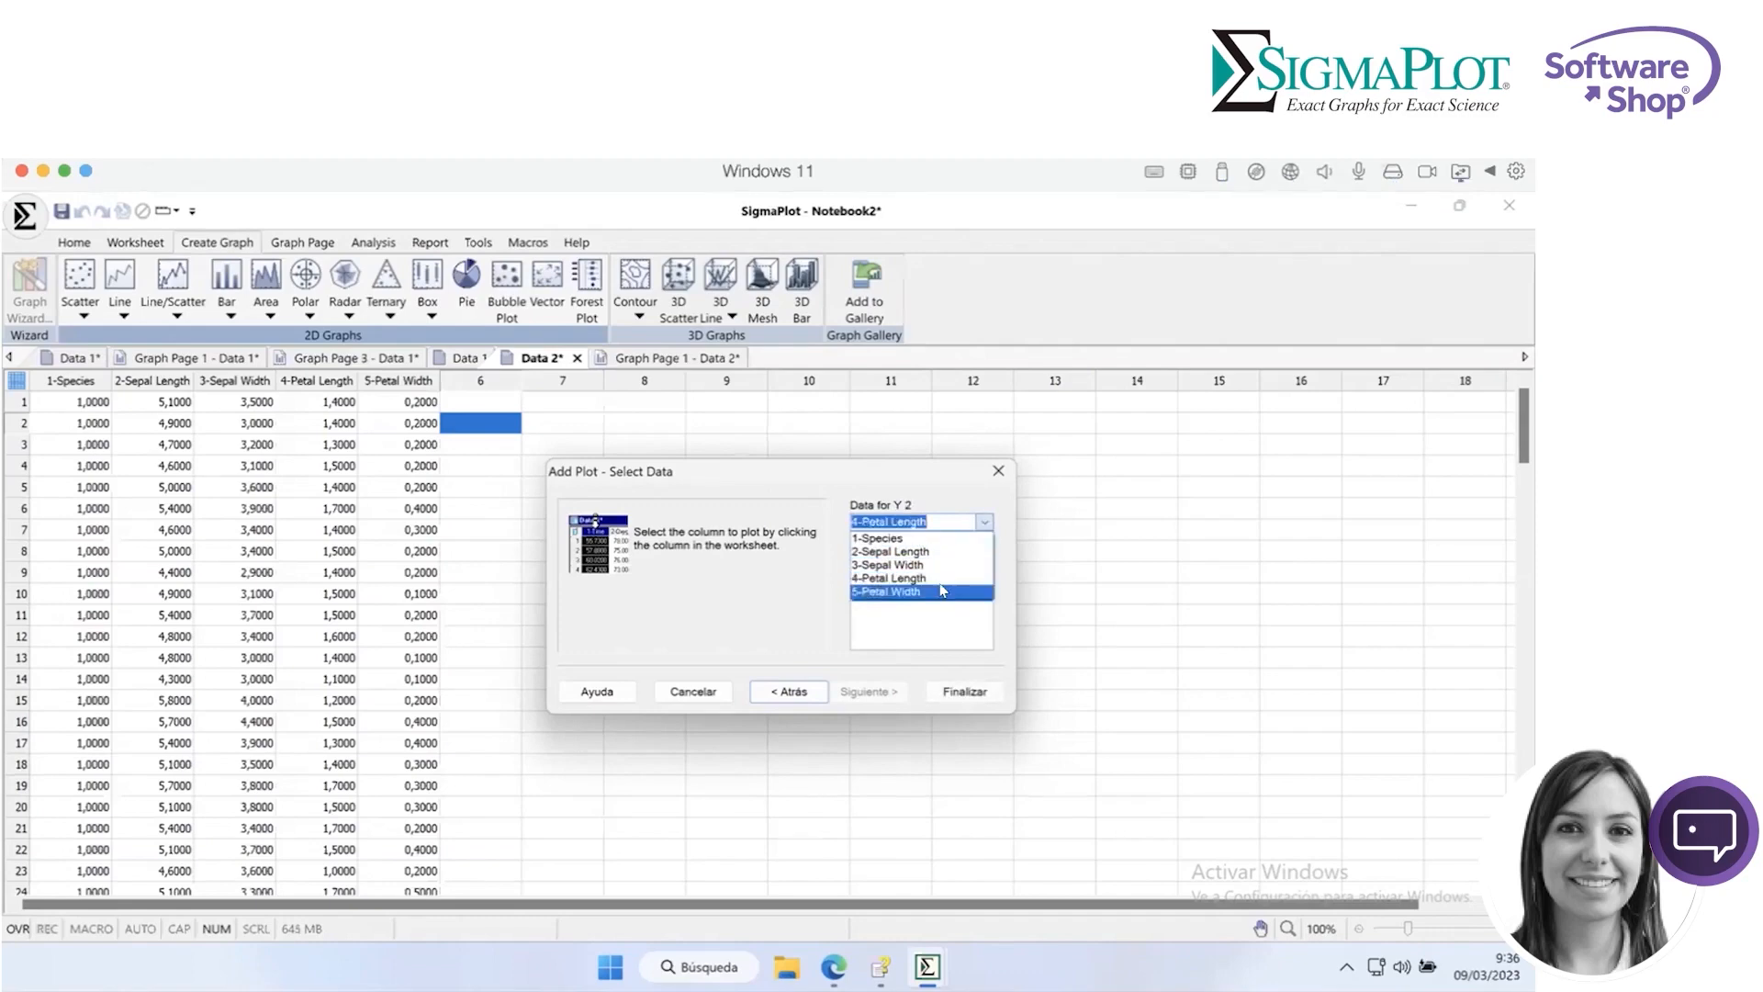
pyautogui.click(943, 590)
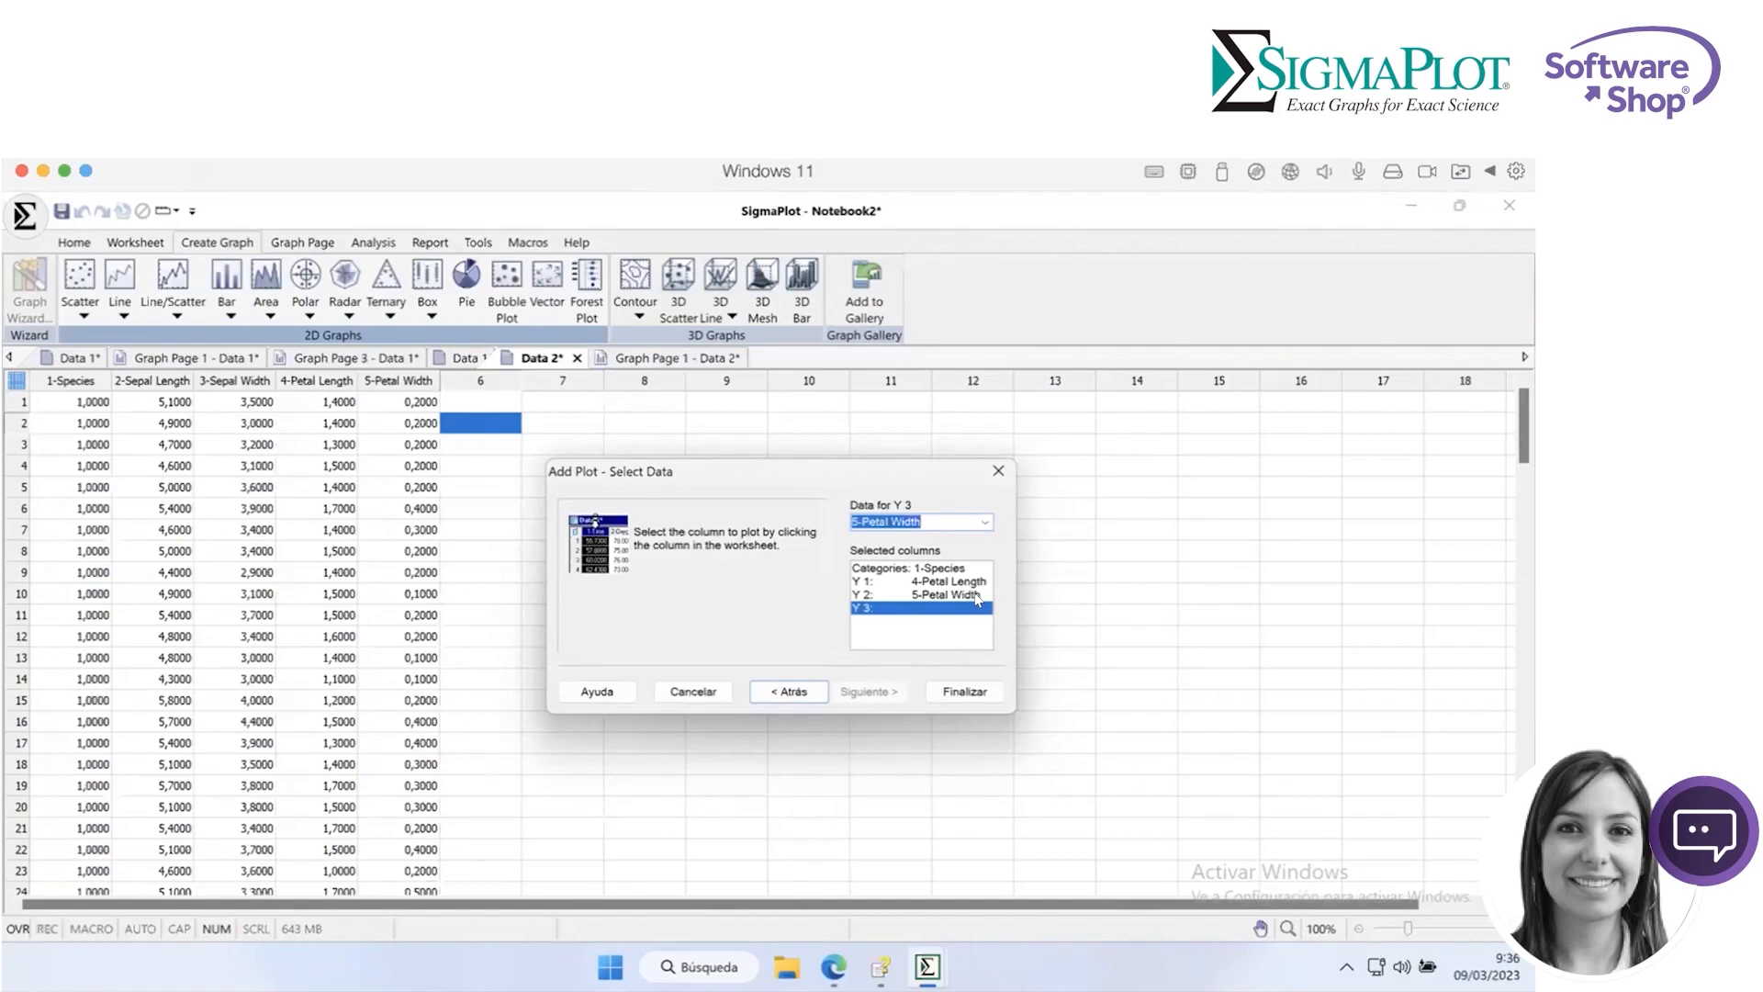
pyautogui.click(964, 692)
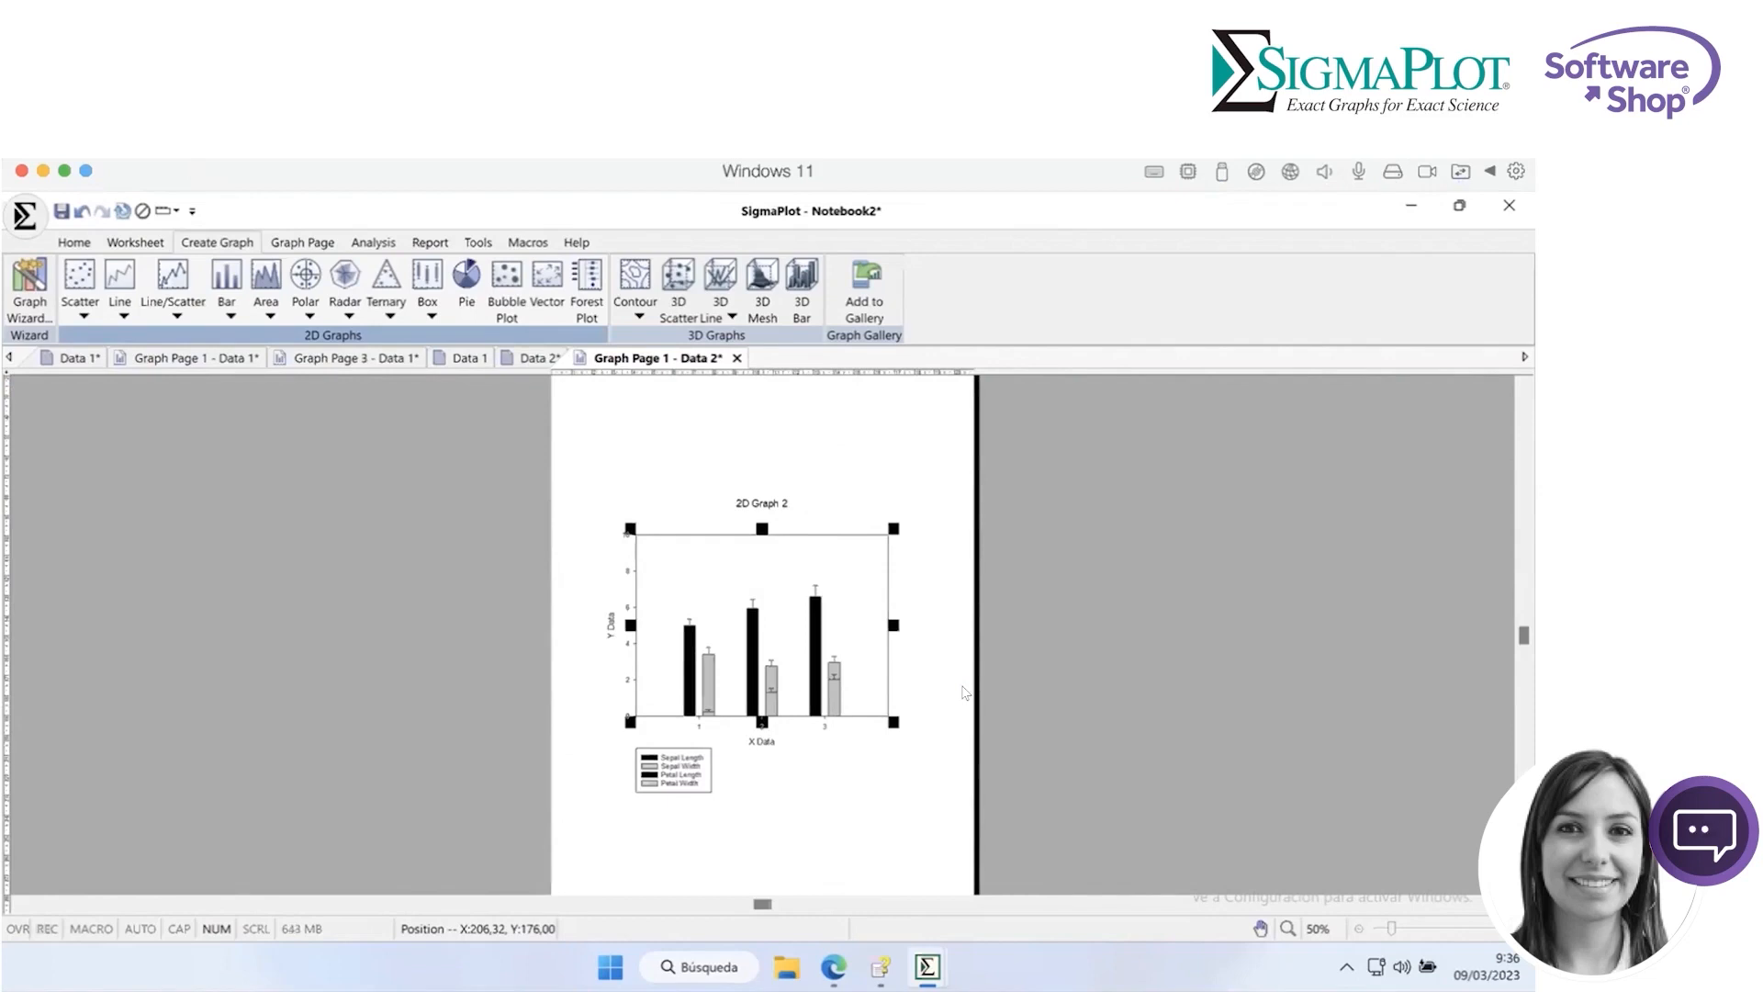
# Fill the Sepal Length bars in the grouped bar graph with white.
pyautogui.click(690, 640)
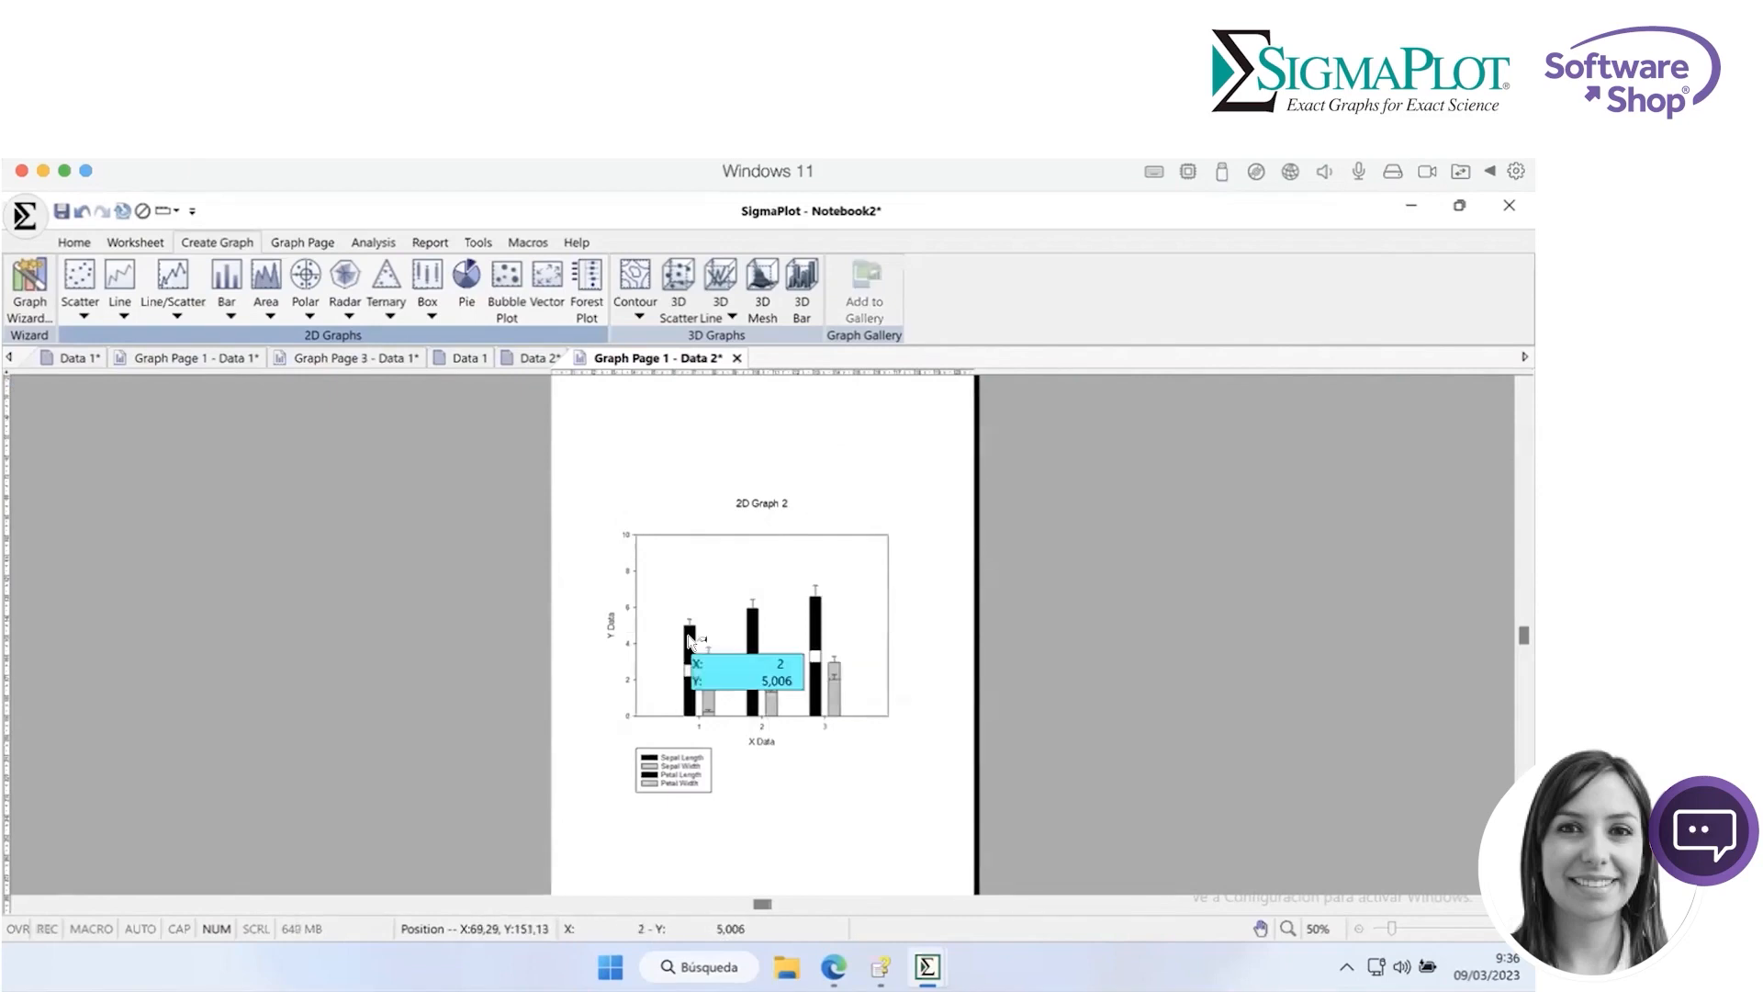
pyautogui.click(307, 240)
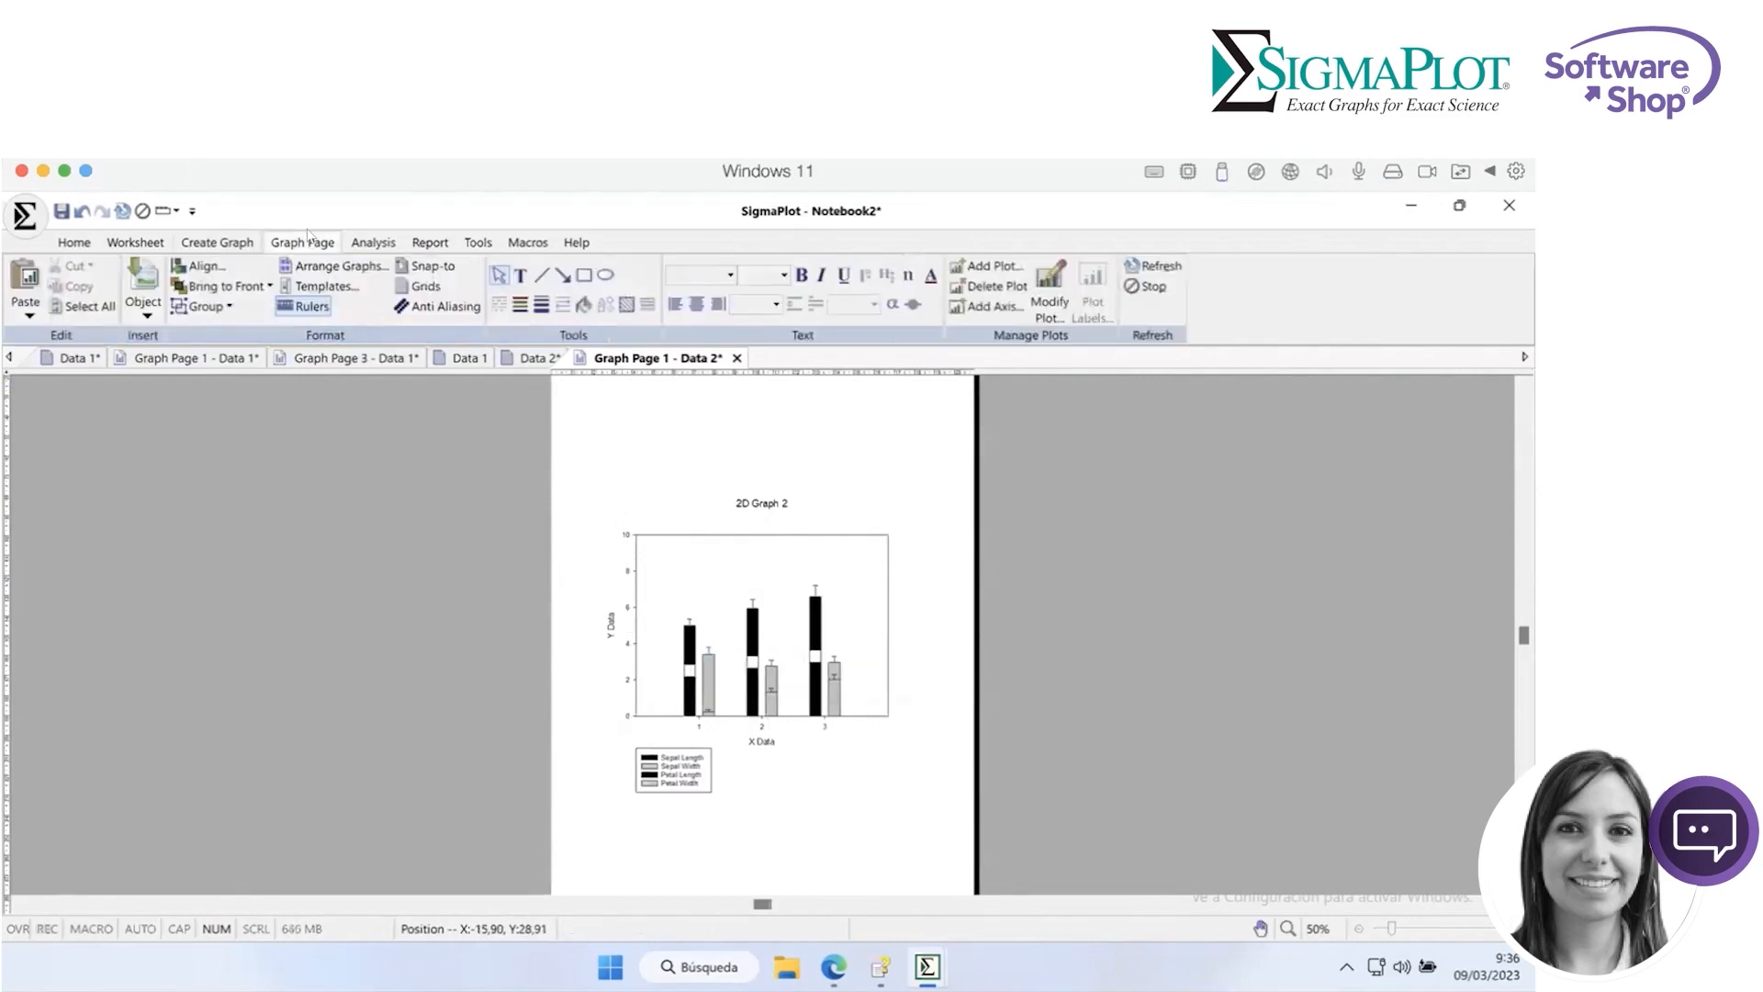
pyautogui.click(588, 307)
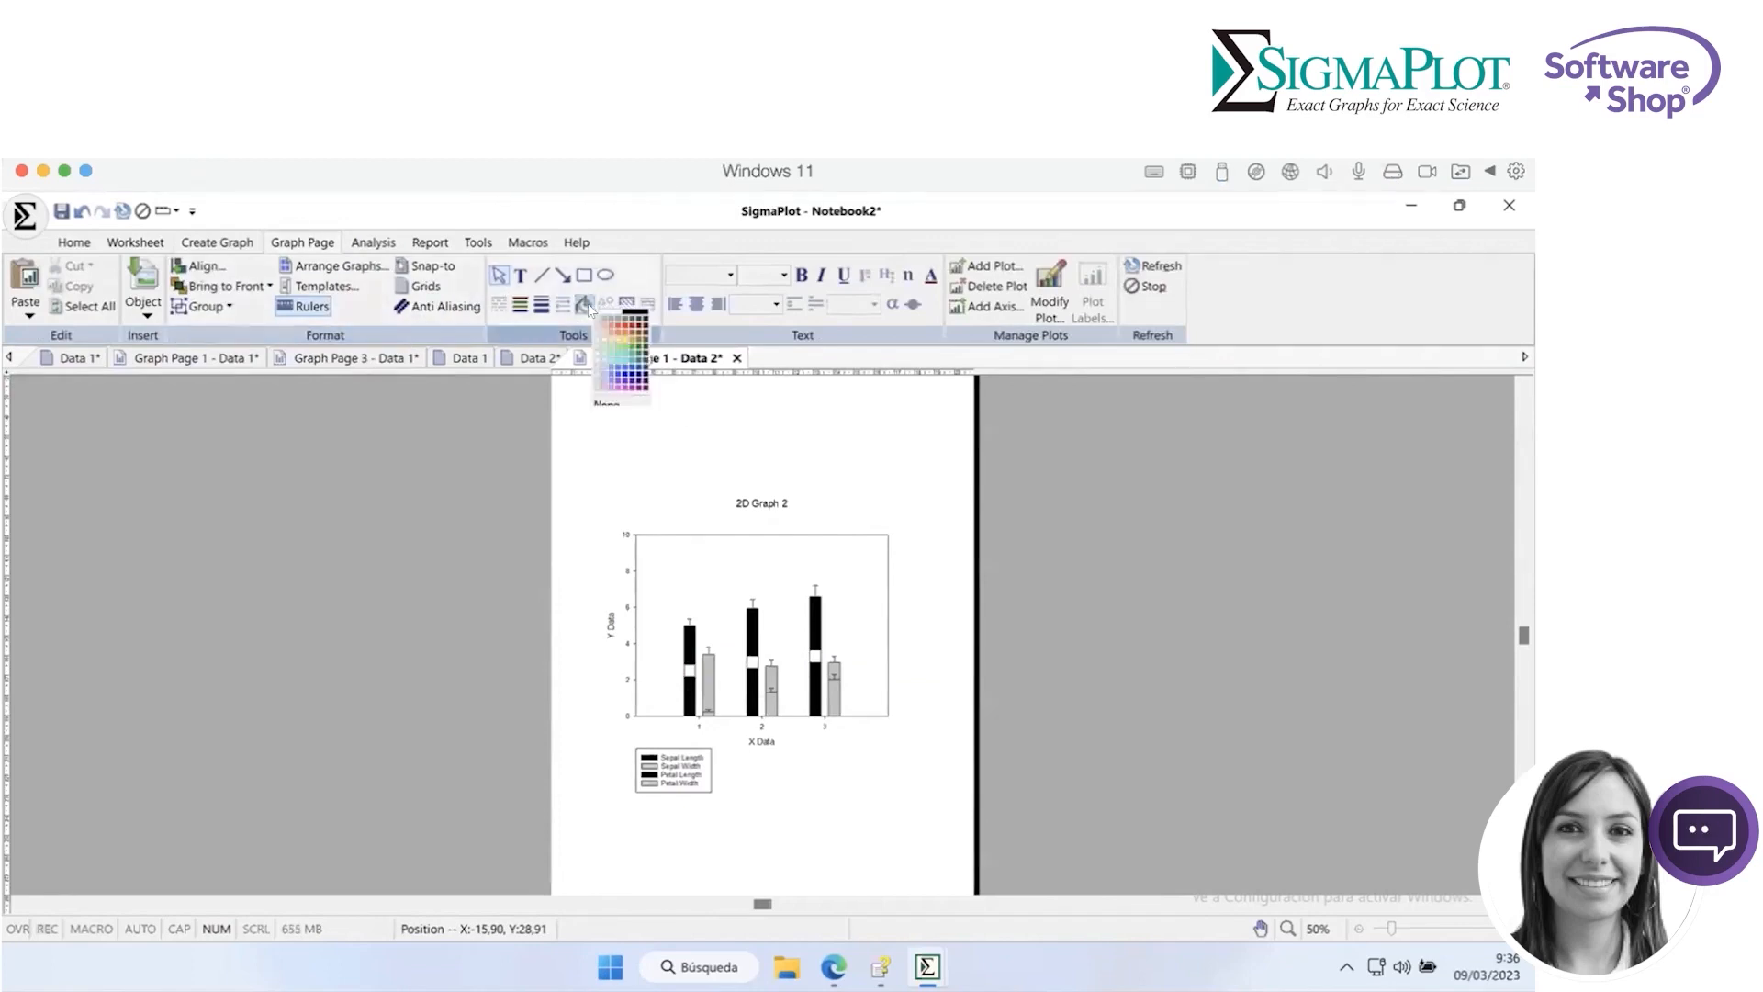
pyautogui.click(606, 315)
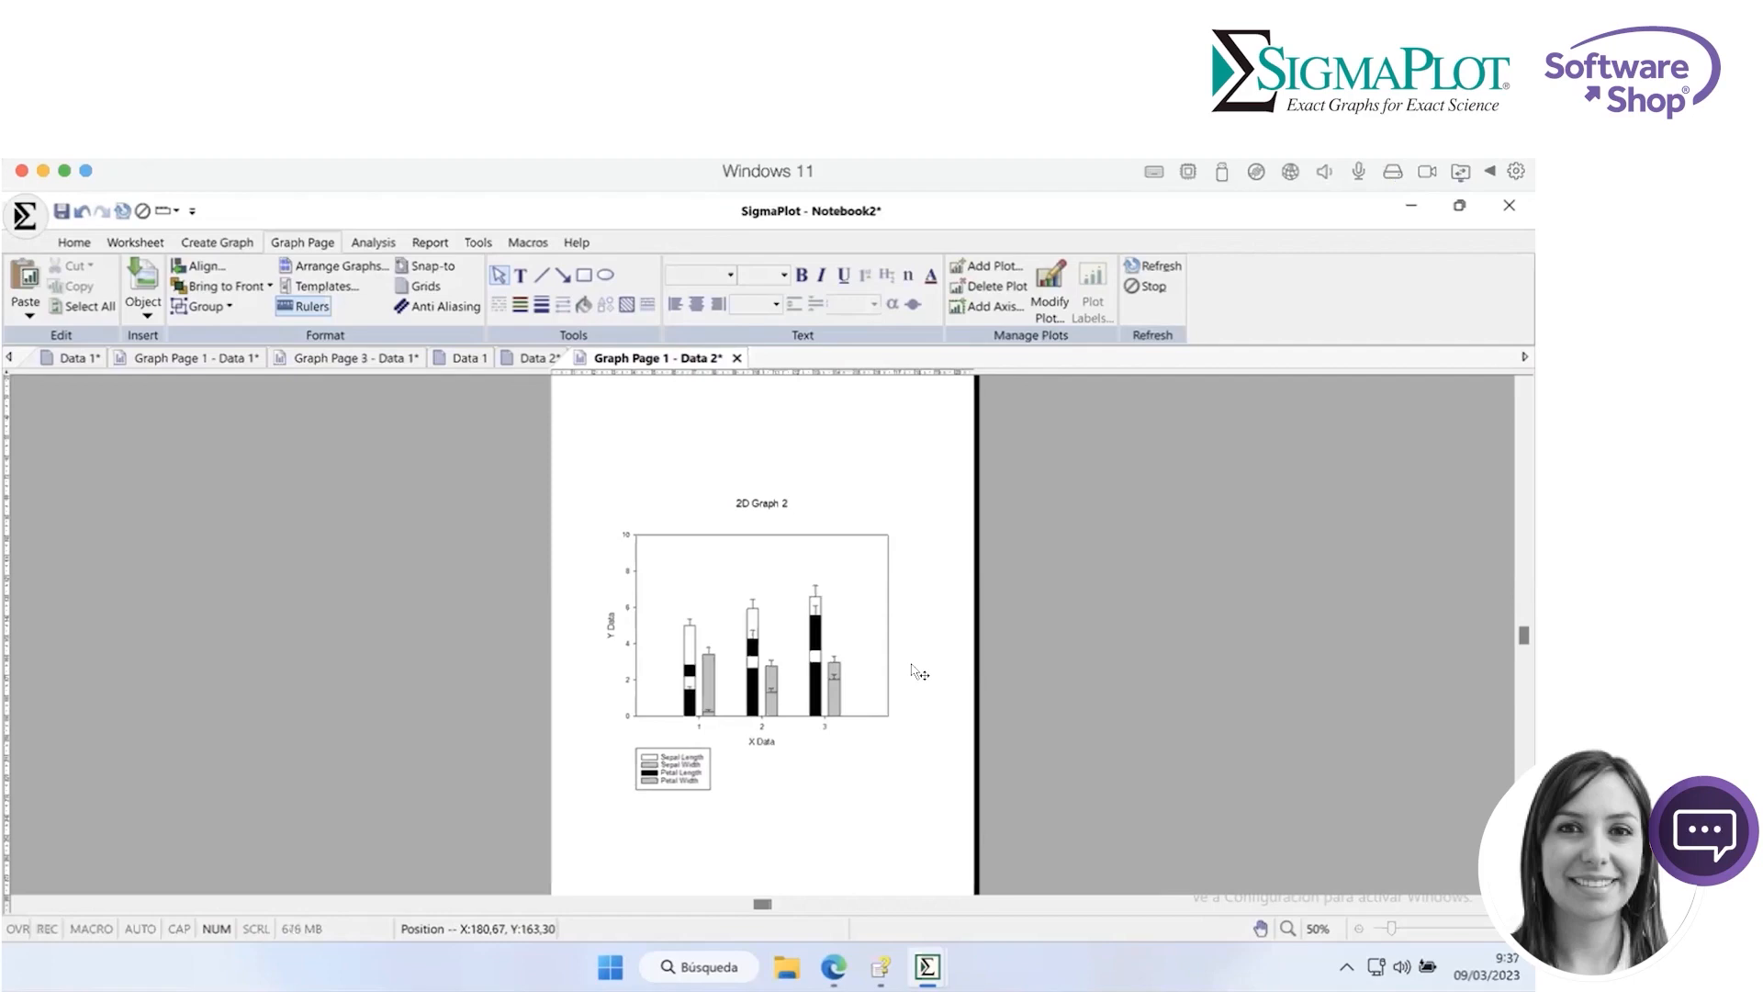
pyautogui.click(917, 584)
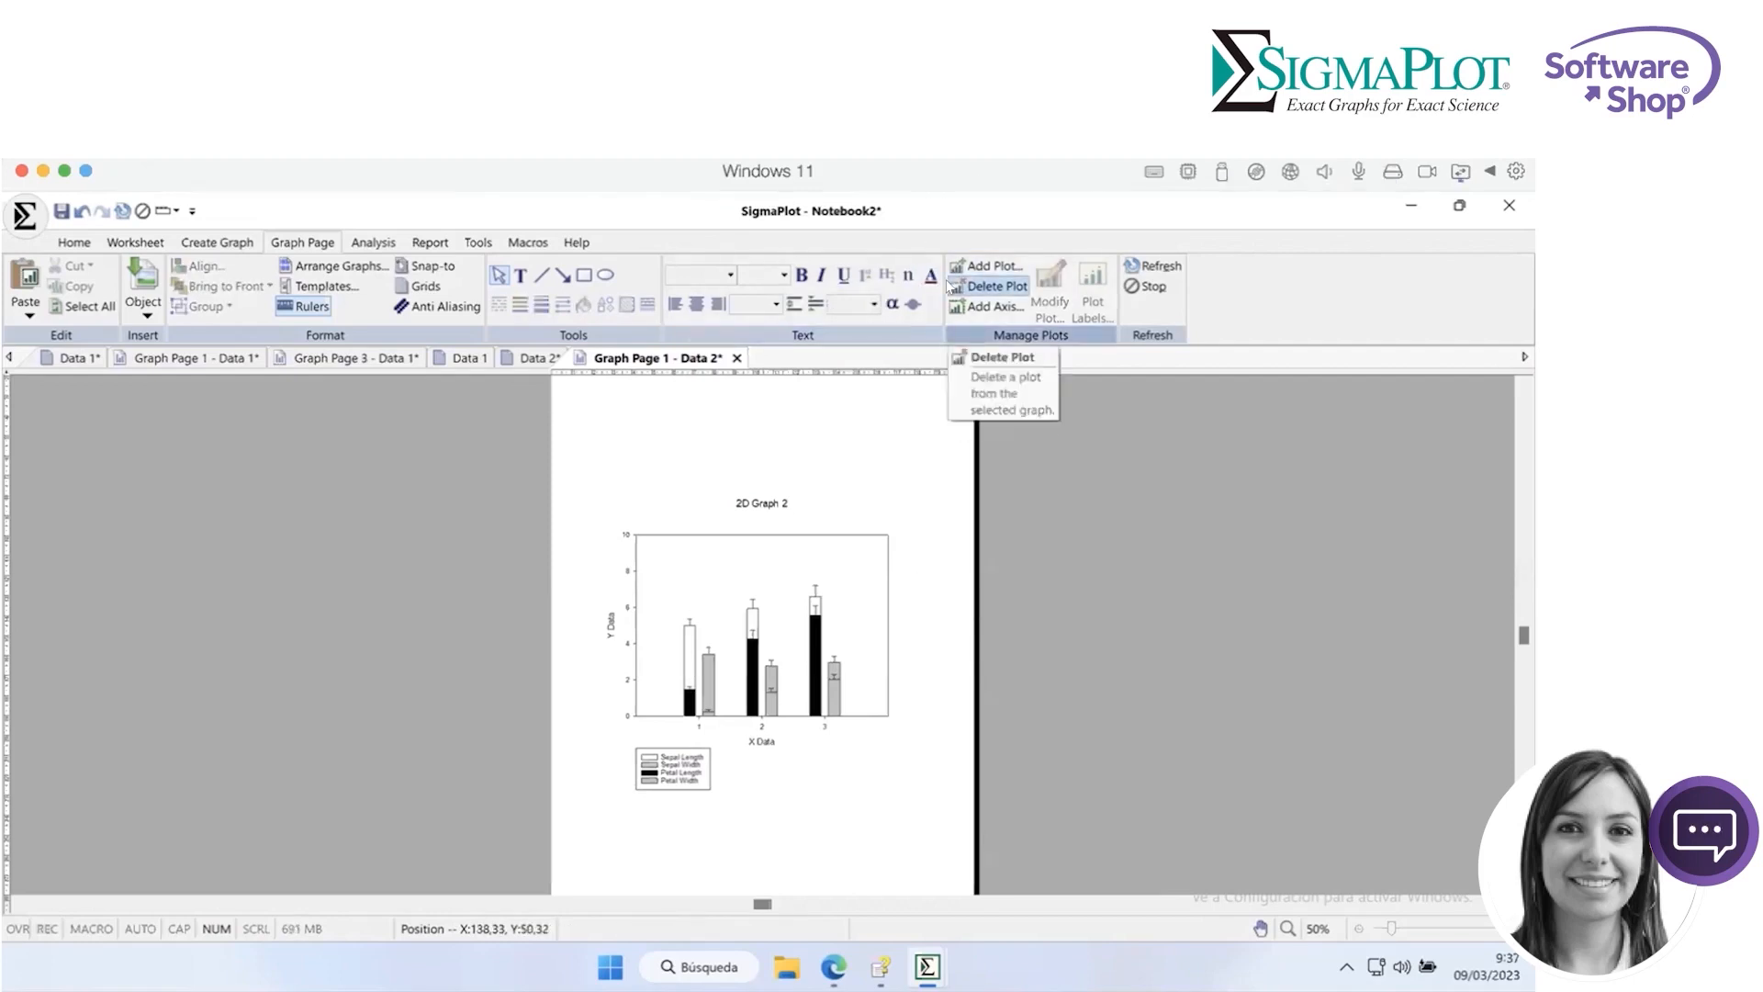
# Fill the Sepal Width bars with light green, RGB (152, 255, 152).
pyautogui.moveTo(745, 625)
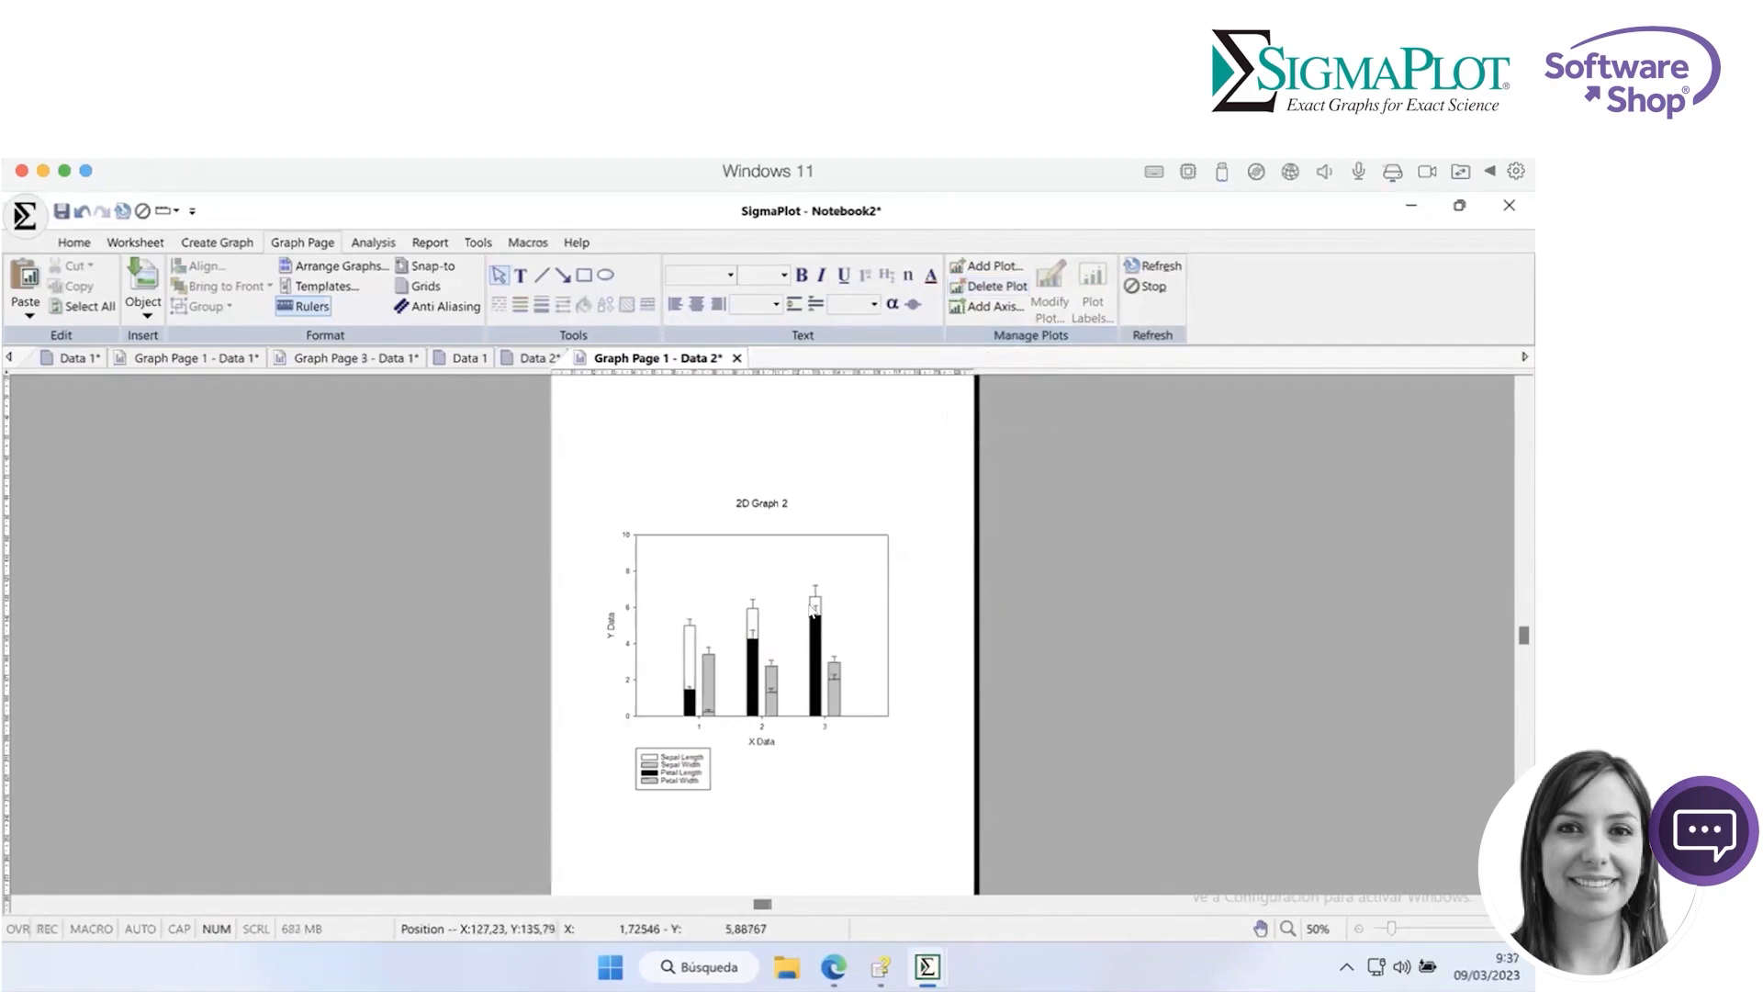
pyautogui.moveTo(815, 608)
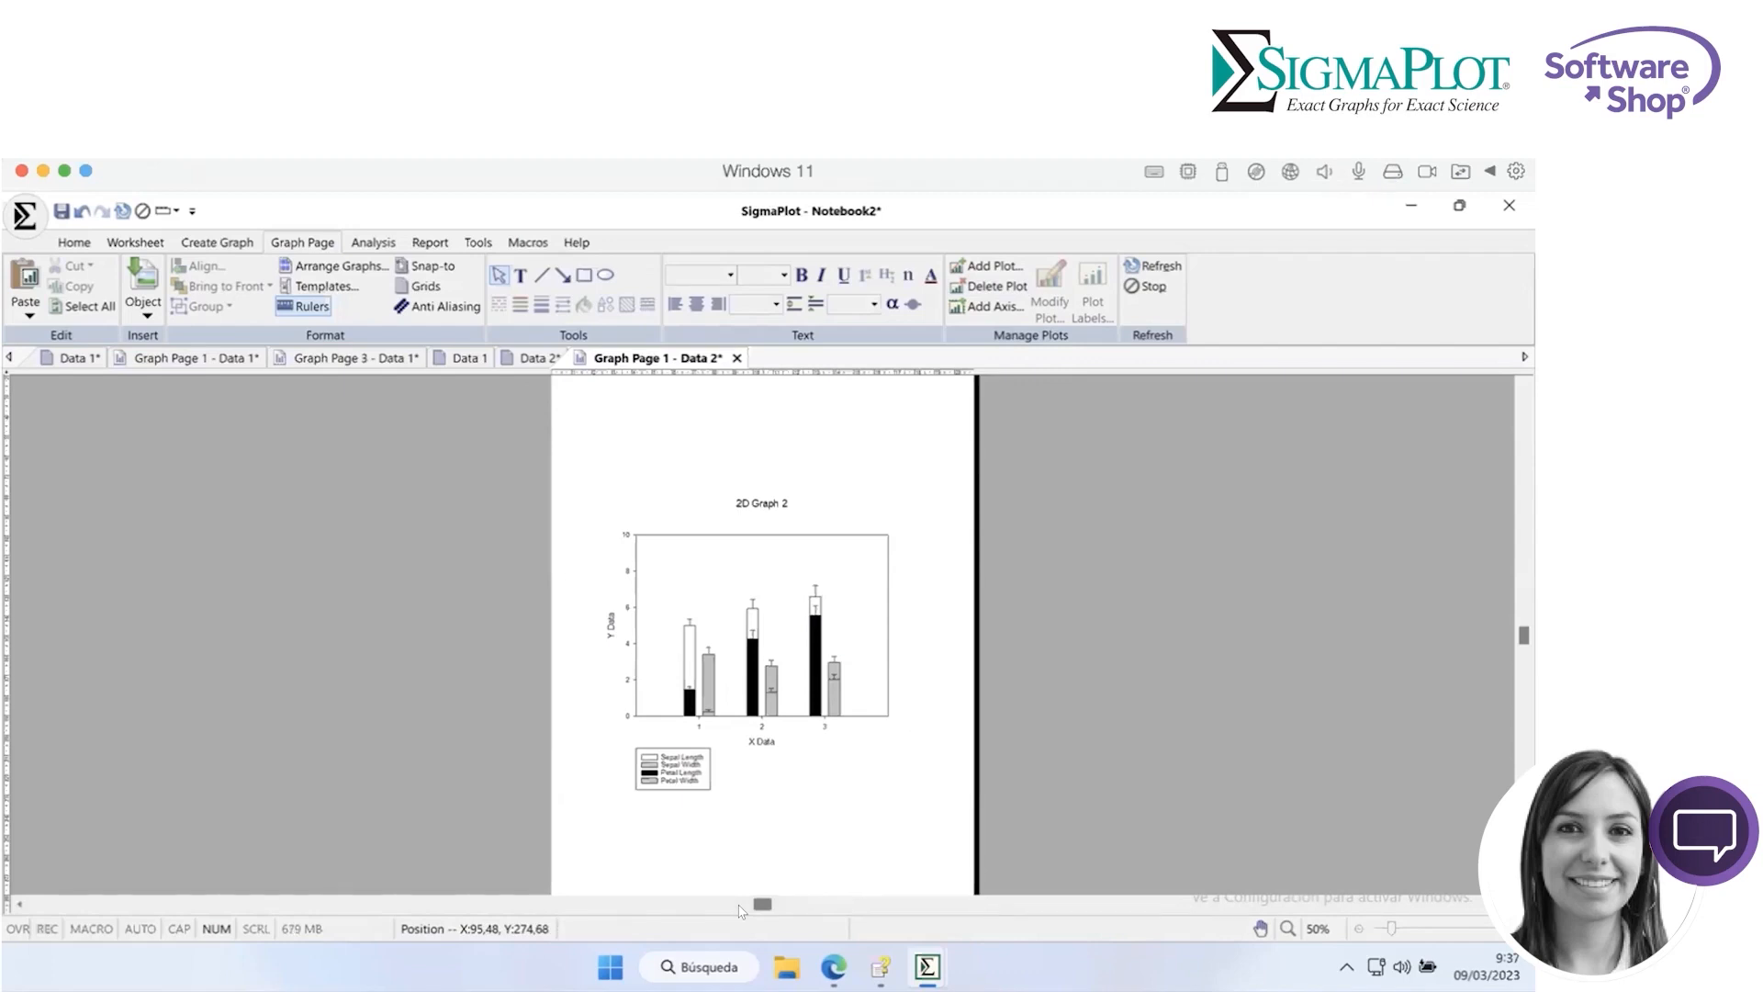
pyautogui.click(708, 691)
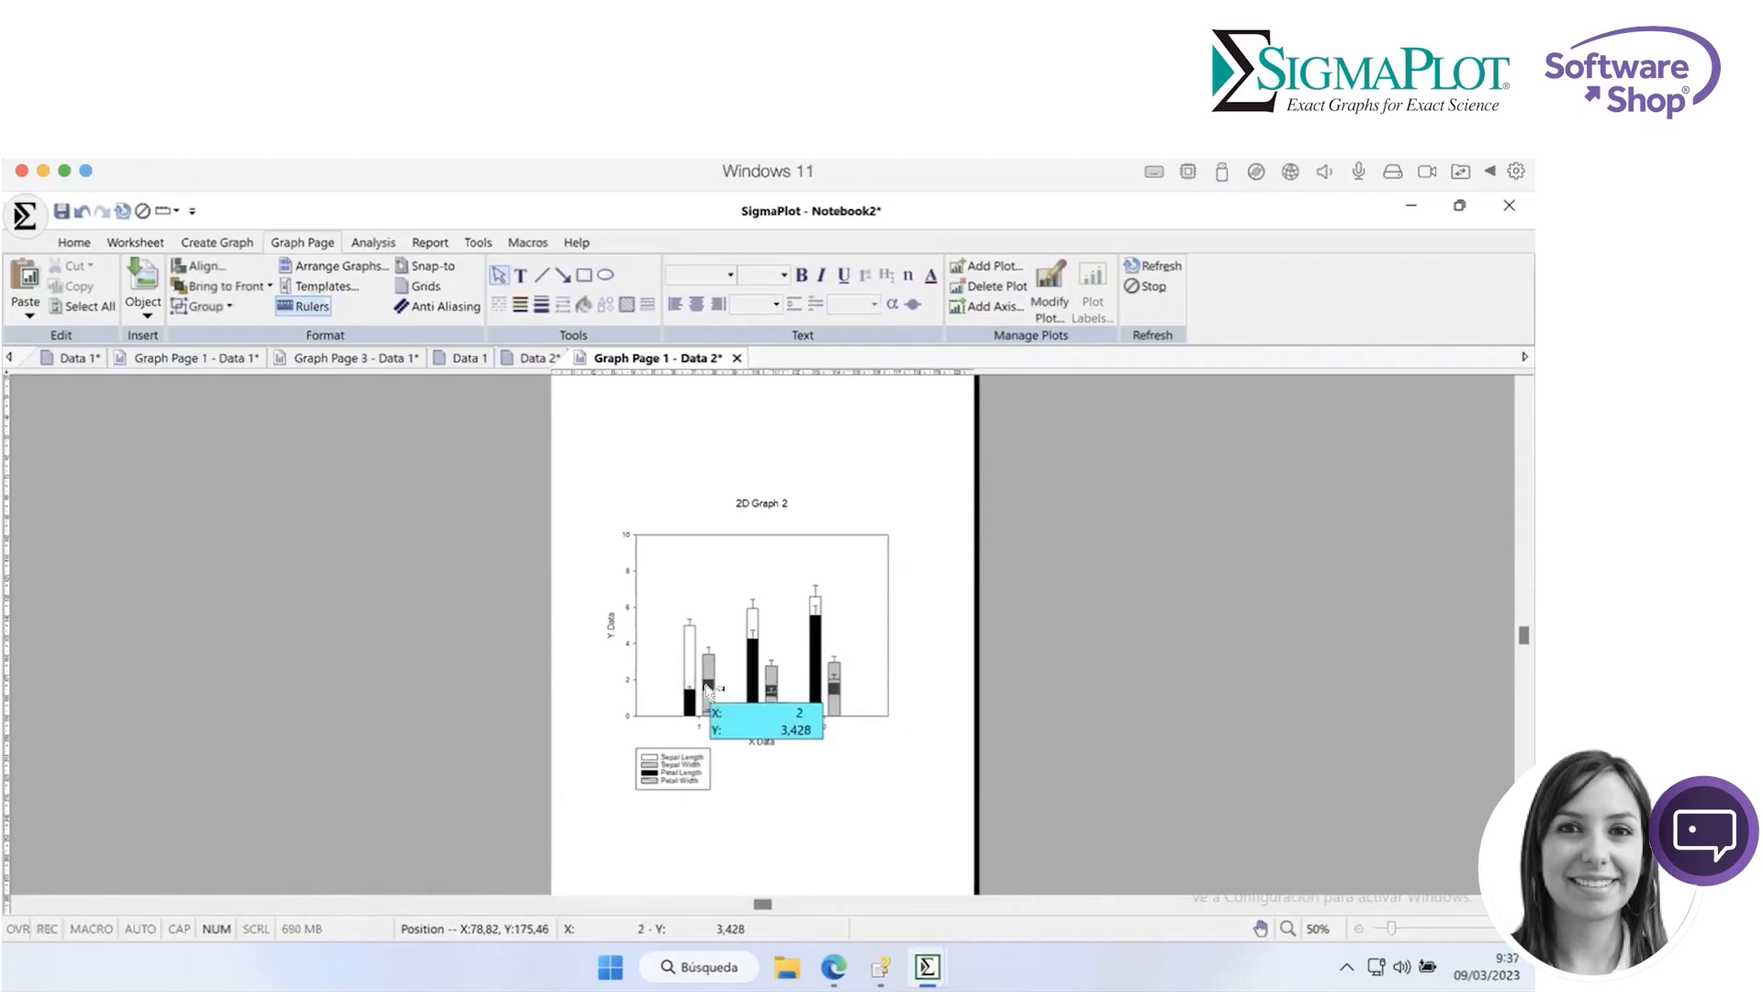
pyautogui.click(584, 305)
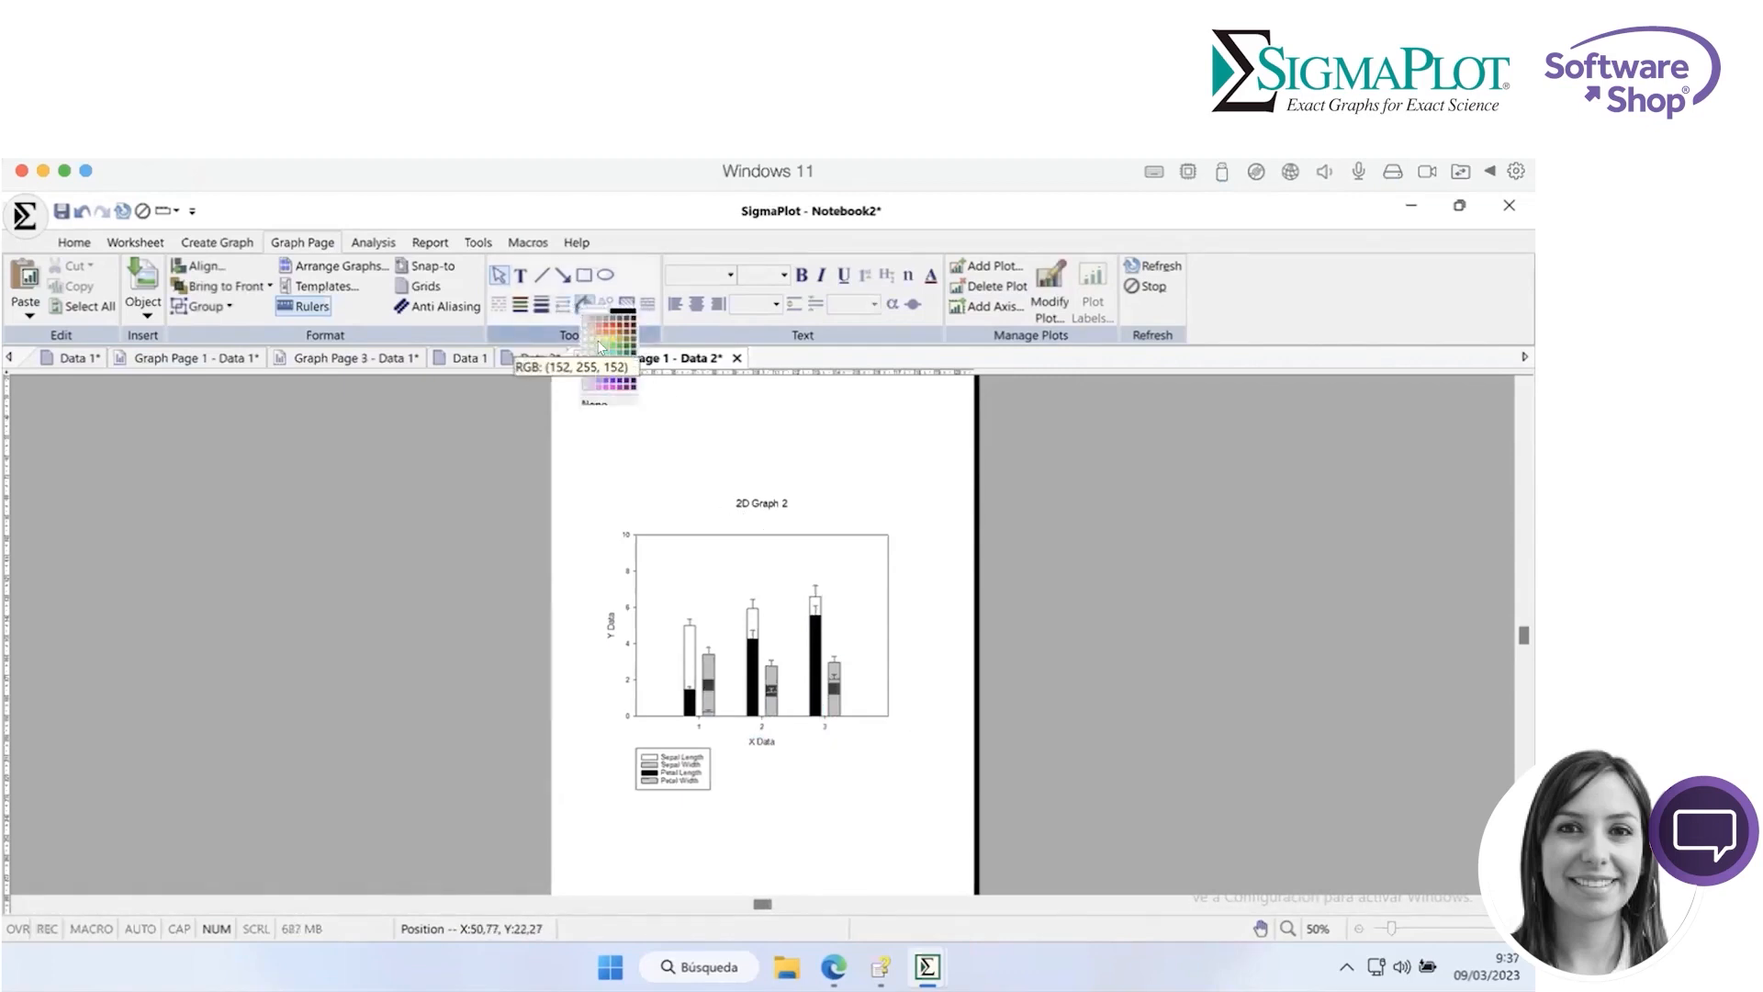
pyautogui.click(599, 345)
pyautogui.click(870, 571)
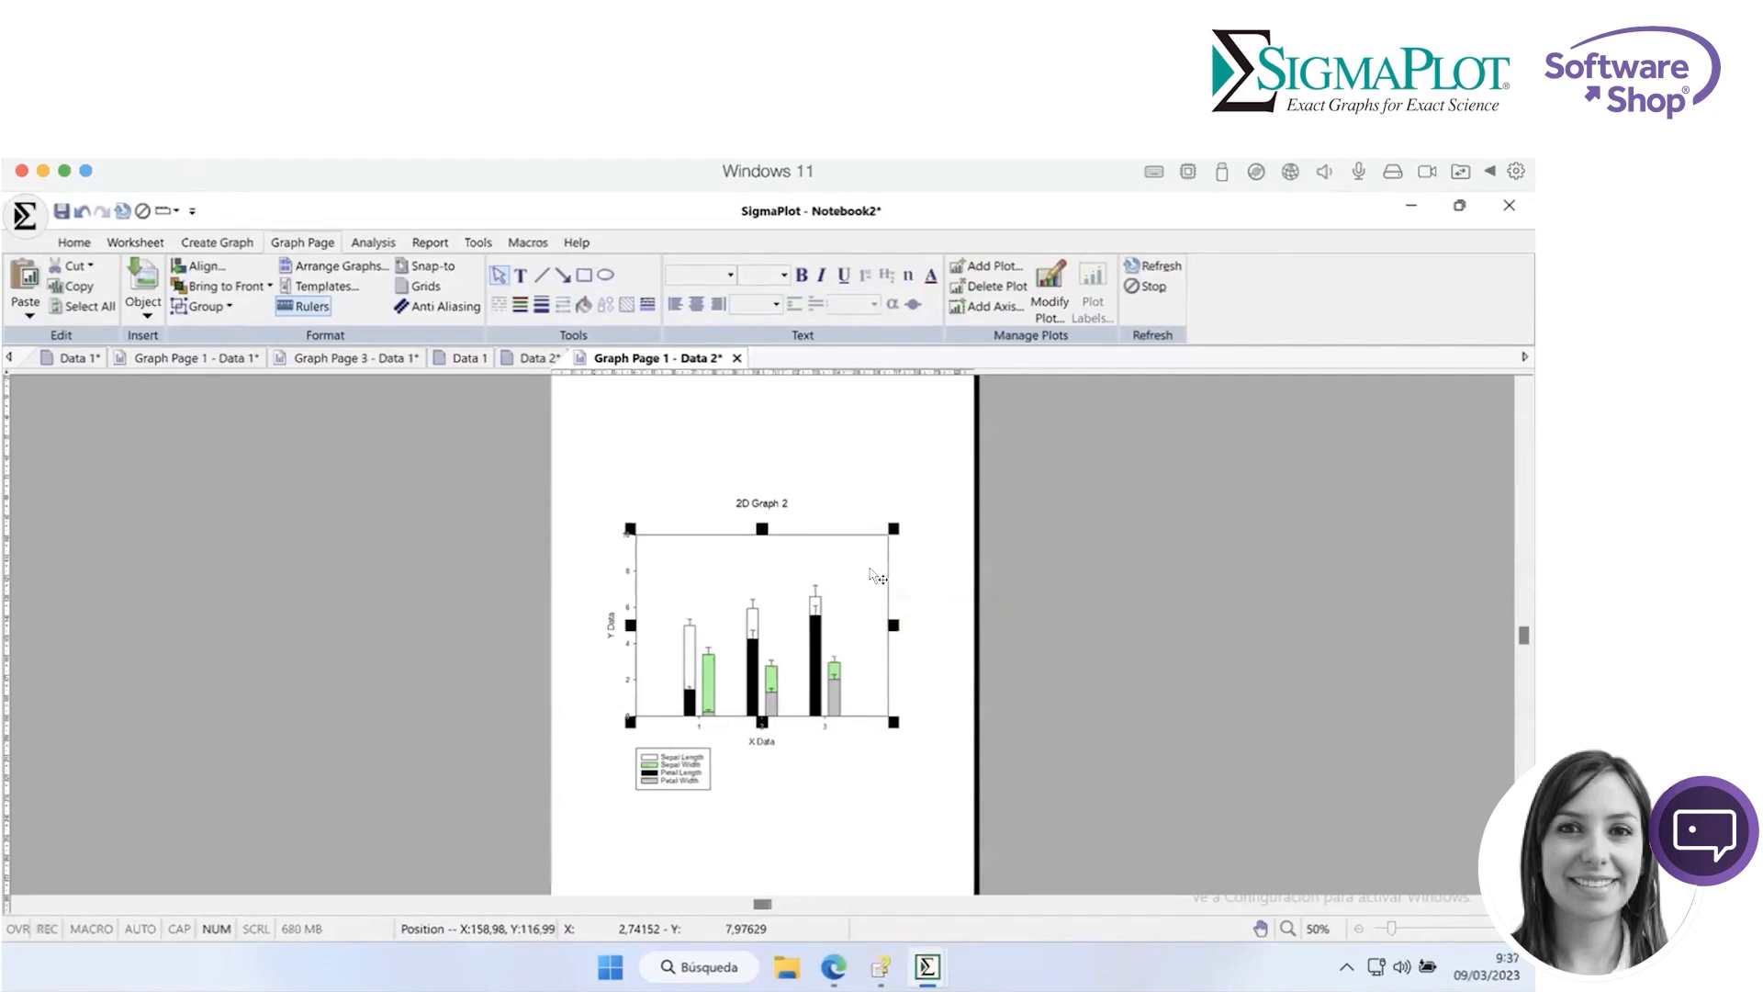
pyautogui.moveTo(831, 641)
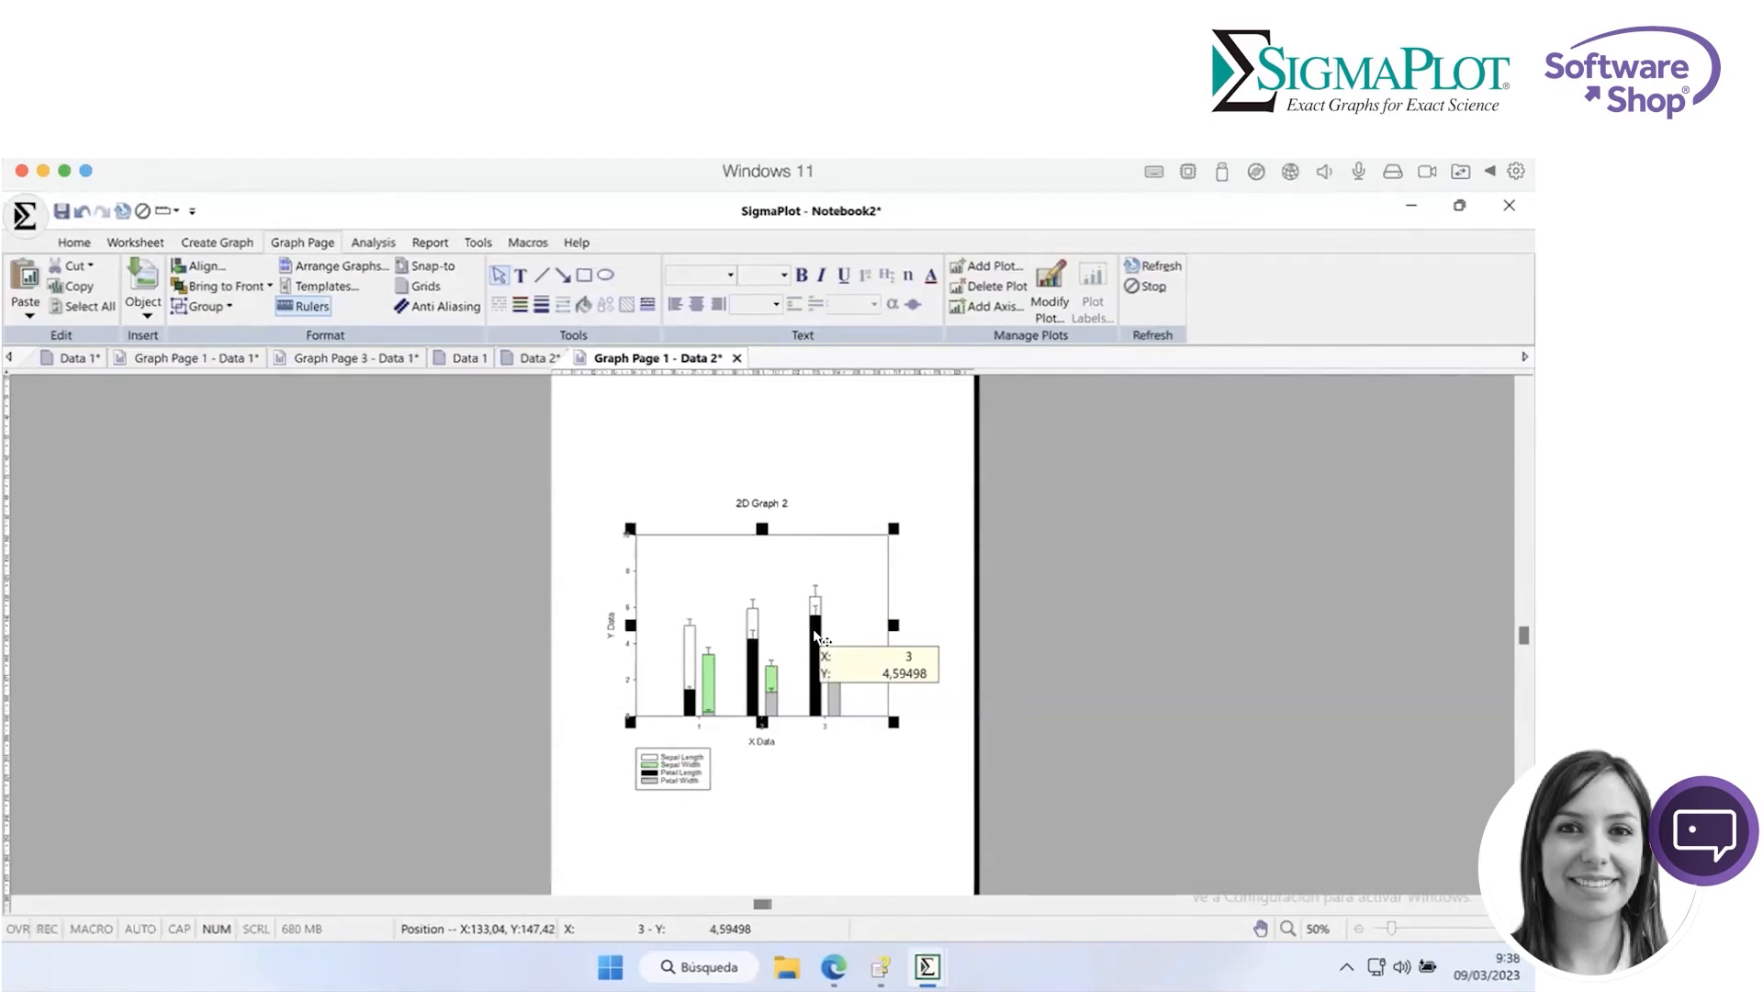
pyautogui.click(748, 625)
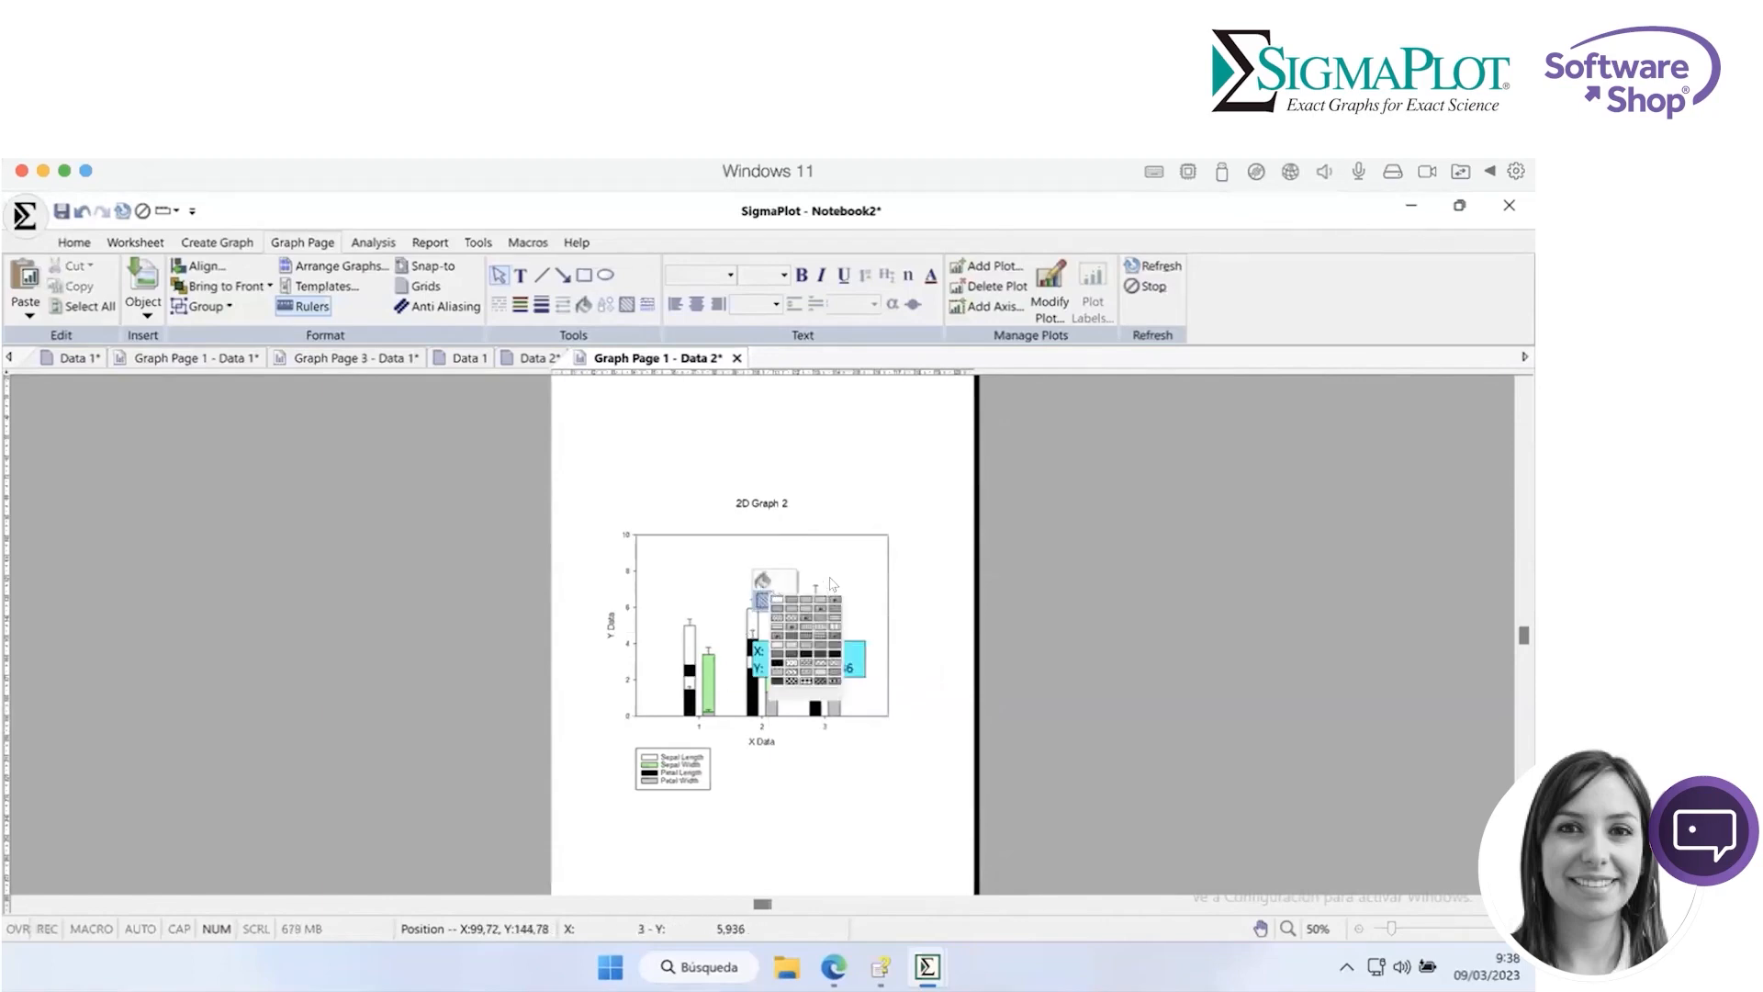
pyautogui.click(848, 557)
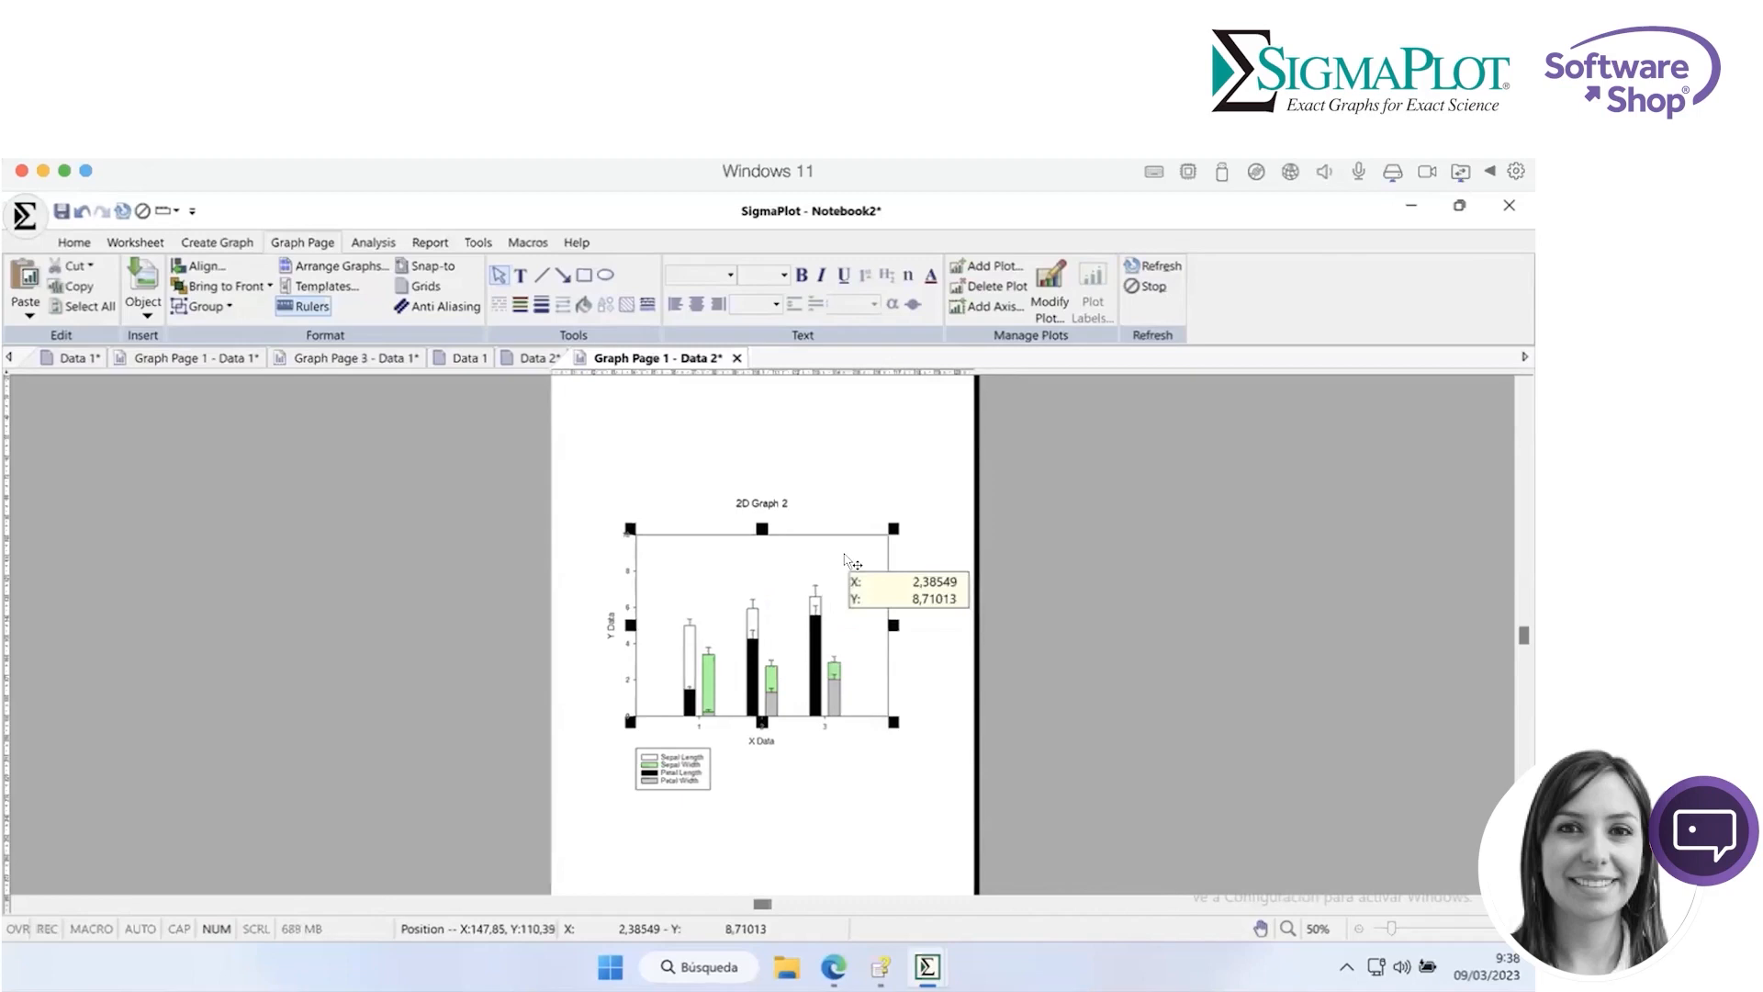
# Set the bar thickness of Plot 2 to 100 in the properties of 2D Graph 2.
pyautogui.rightClick(848, 557)
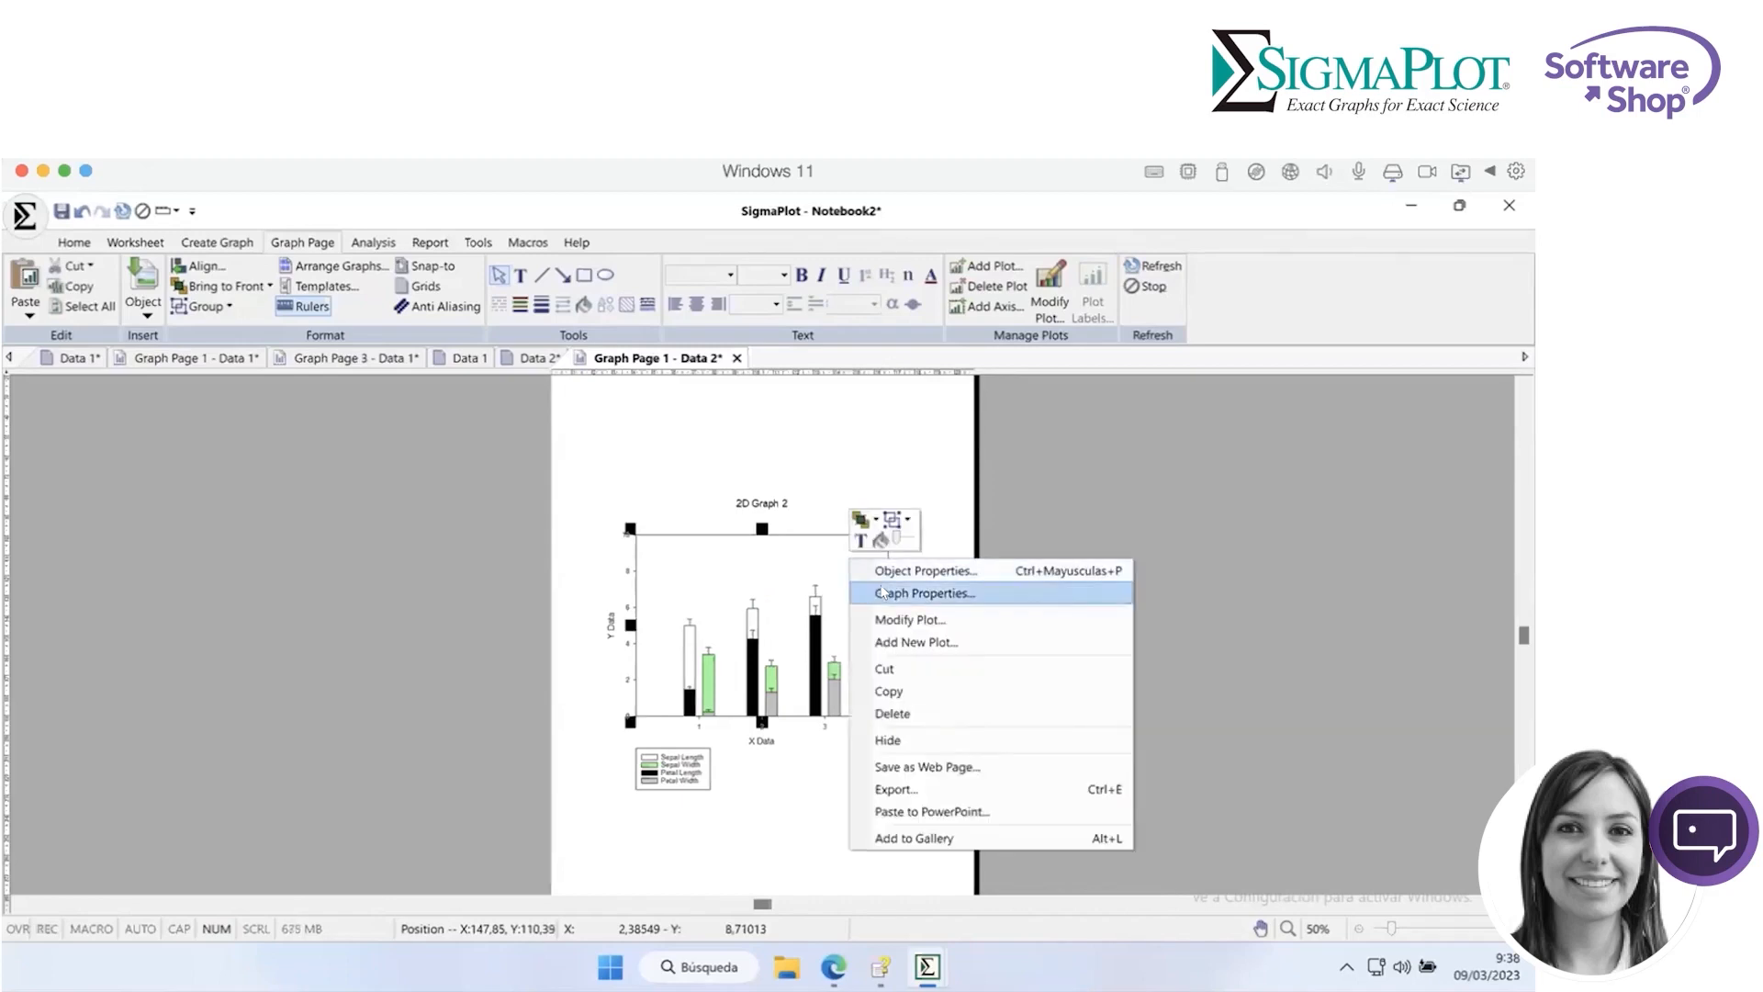
pyautogui.click(877, 592)
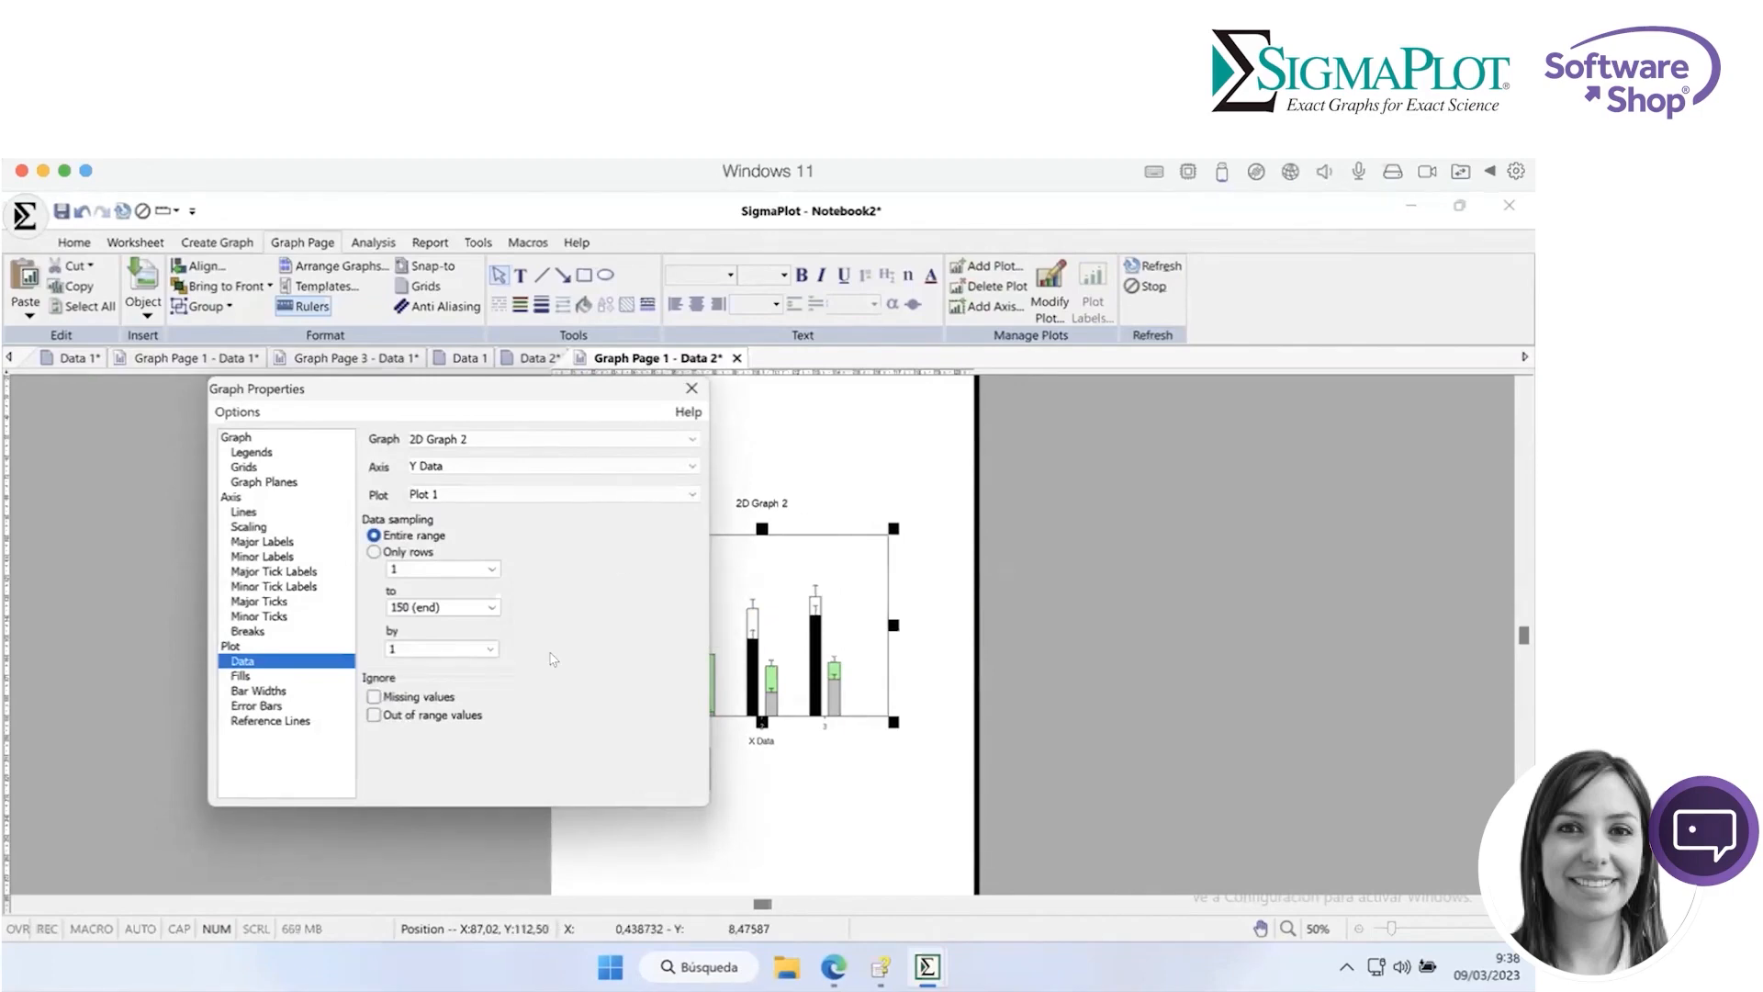
pyautogui.click(538, 494)
pyautogui.click(510, 523)
pyautogui.click(281, 693)
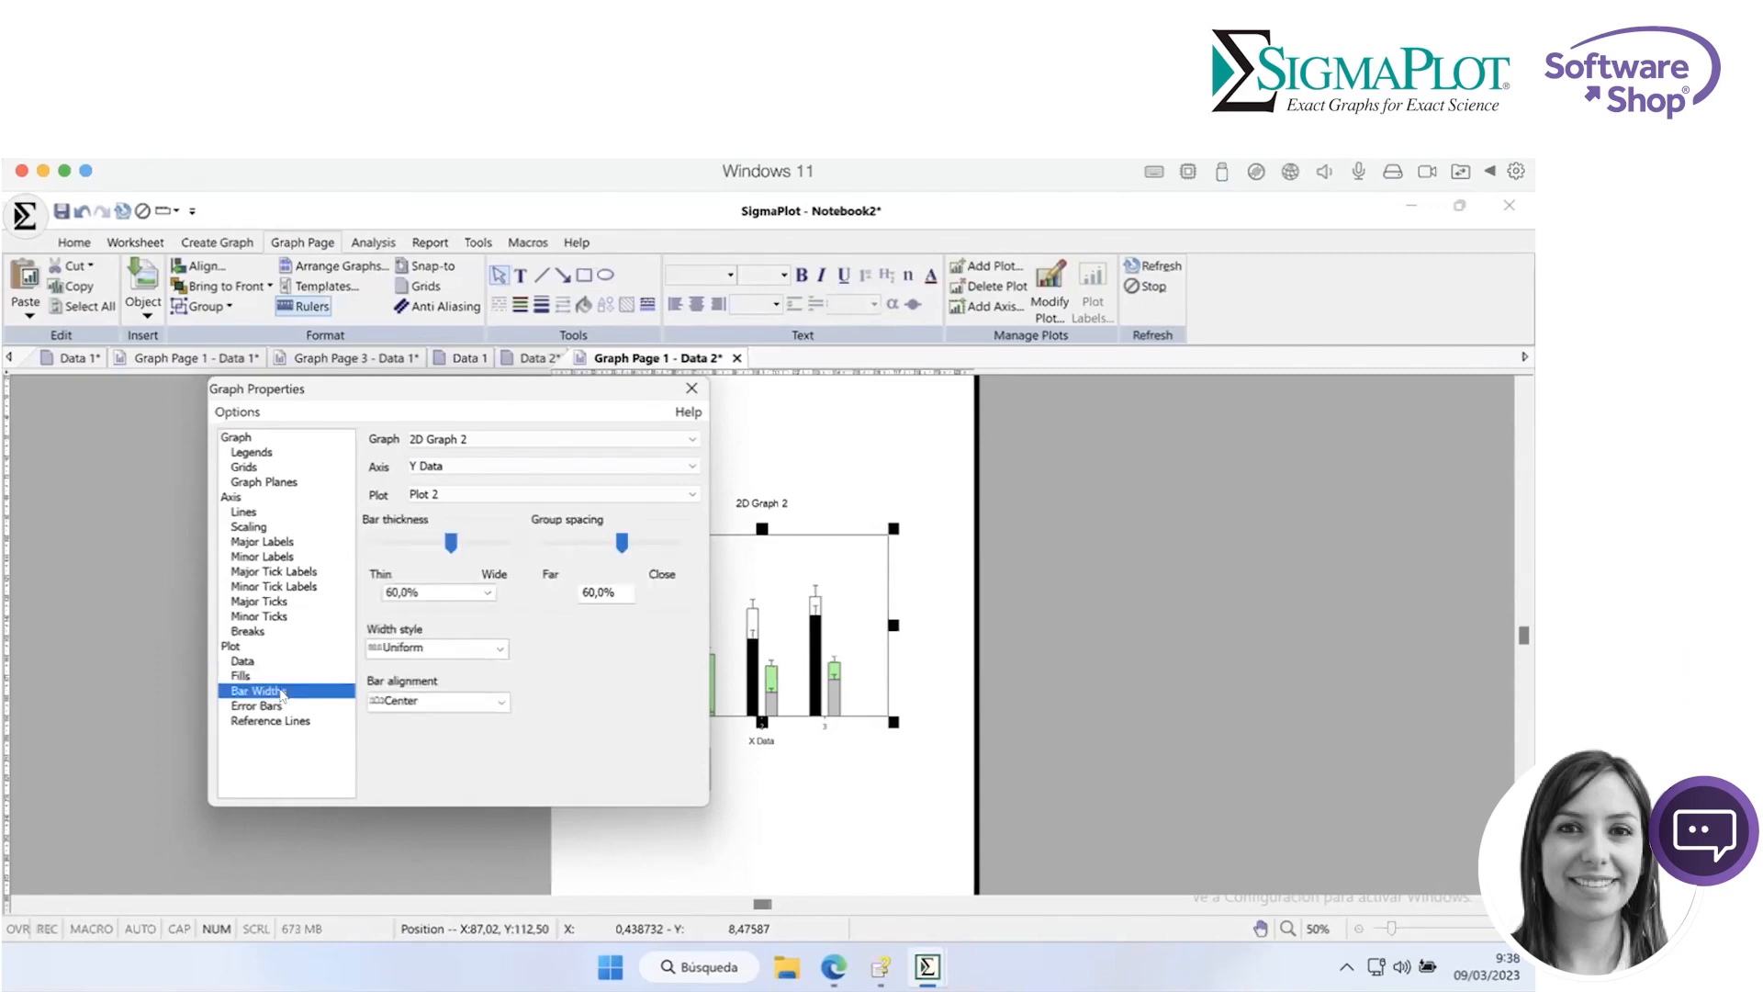
pyautogui.click(487, 593)
pyautogui.click(463, 595)
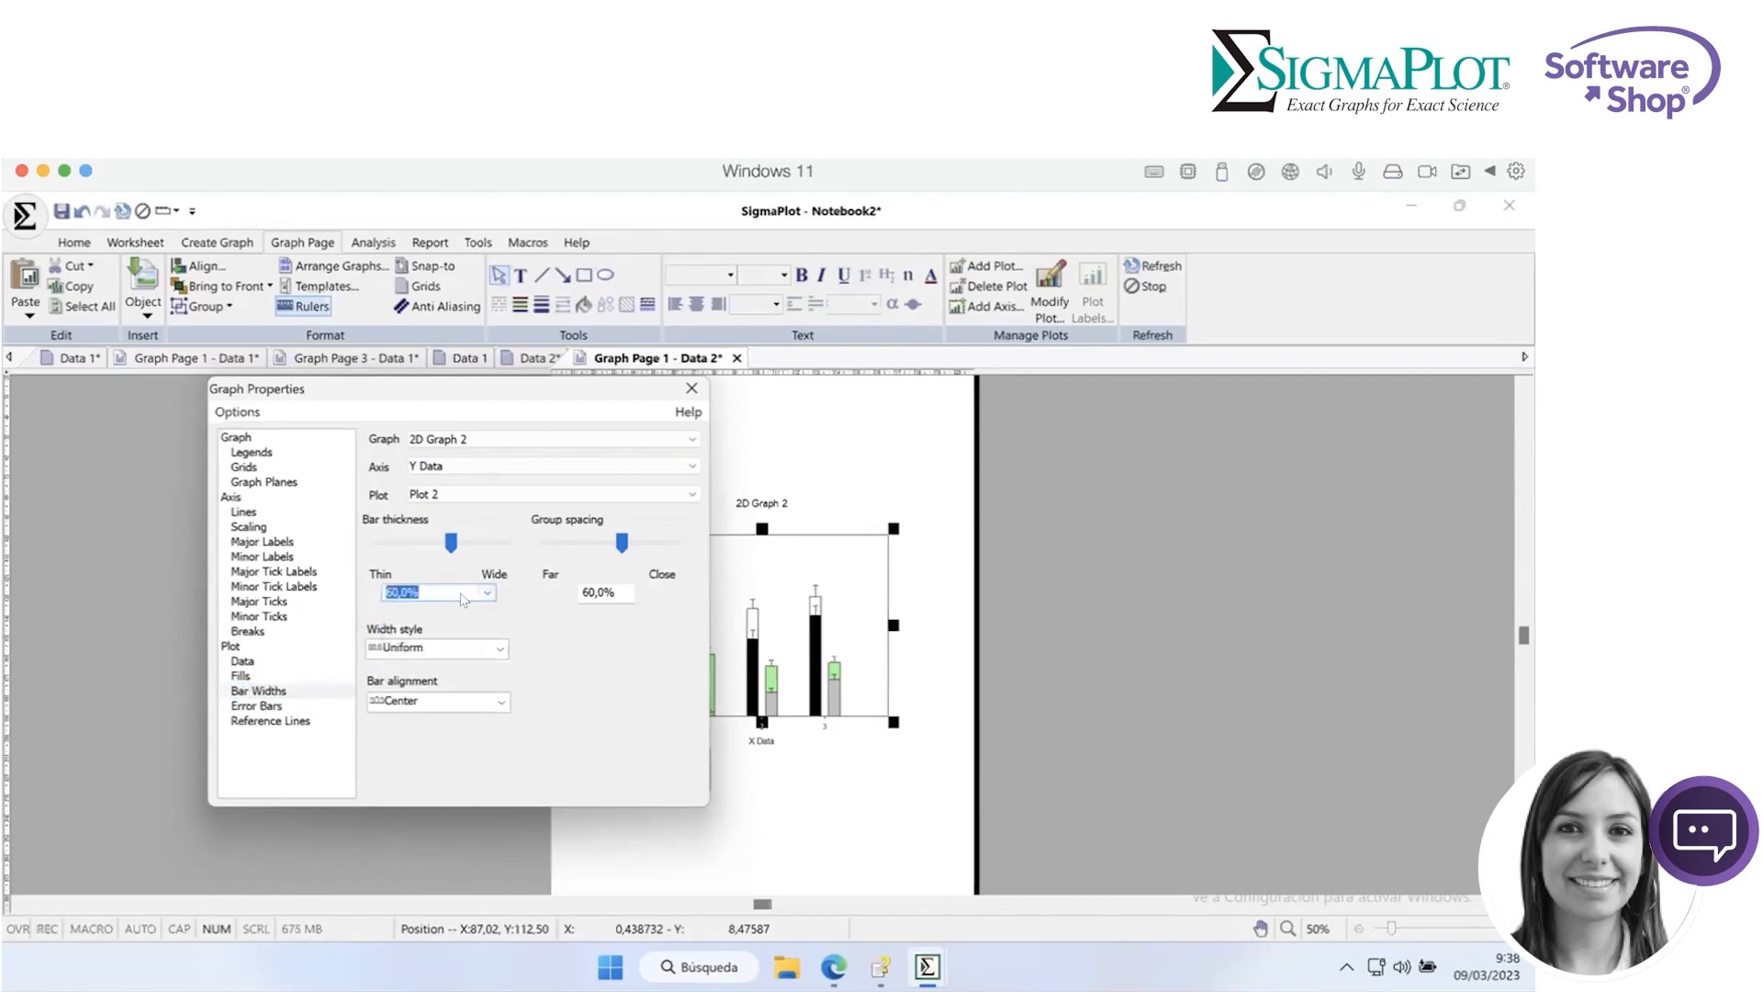
pyautogui.press('BackSpace')
pyautogui.write('100')
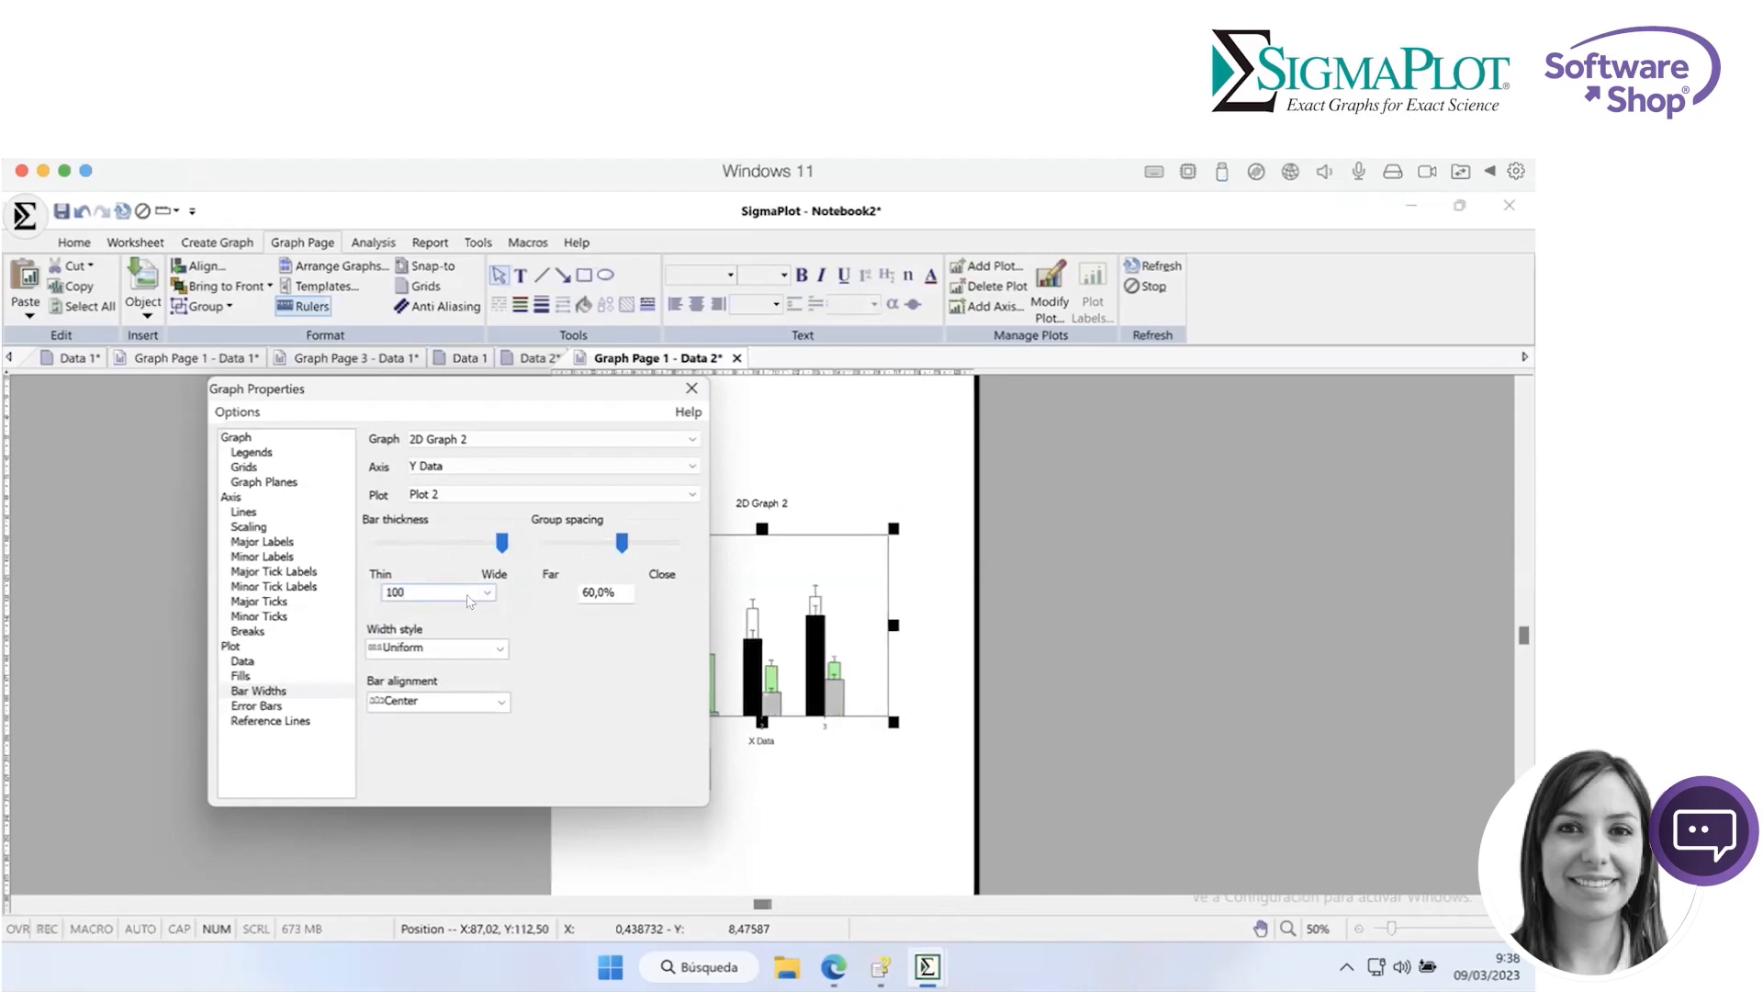
# Set the group spacing of Plot 2 to 40.
pyautogui.click(617, 592)
pyautogui.press('BackSpace')
pyautogui.press('BackSpace')
pyautogui.press('BackSpace')
pyautogui.press('BackSpace')
pyautogui.press('BackSpace')
pyautogui.write('40')
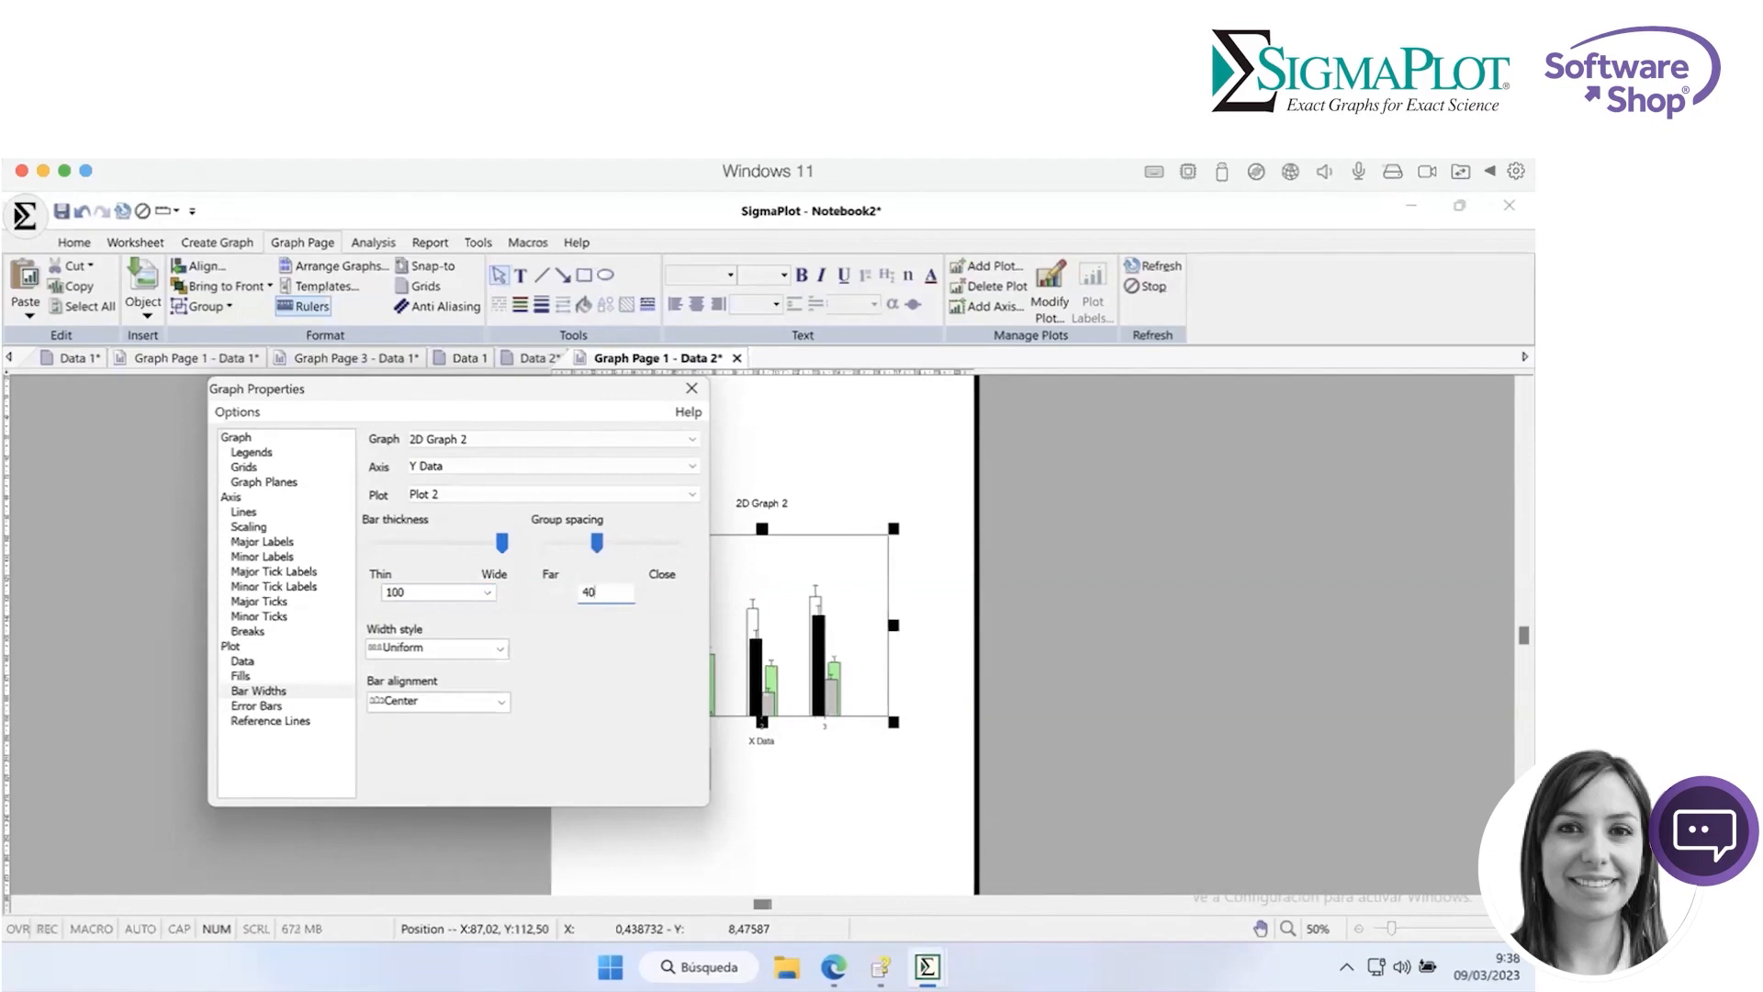
# Check the width style options for Plot 2 and set its bar alignment to Right.
pyautogui.click(494, 650)
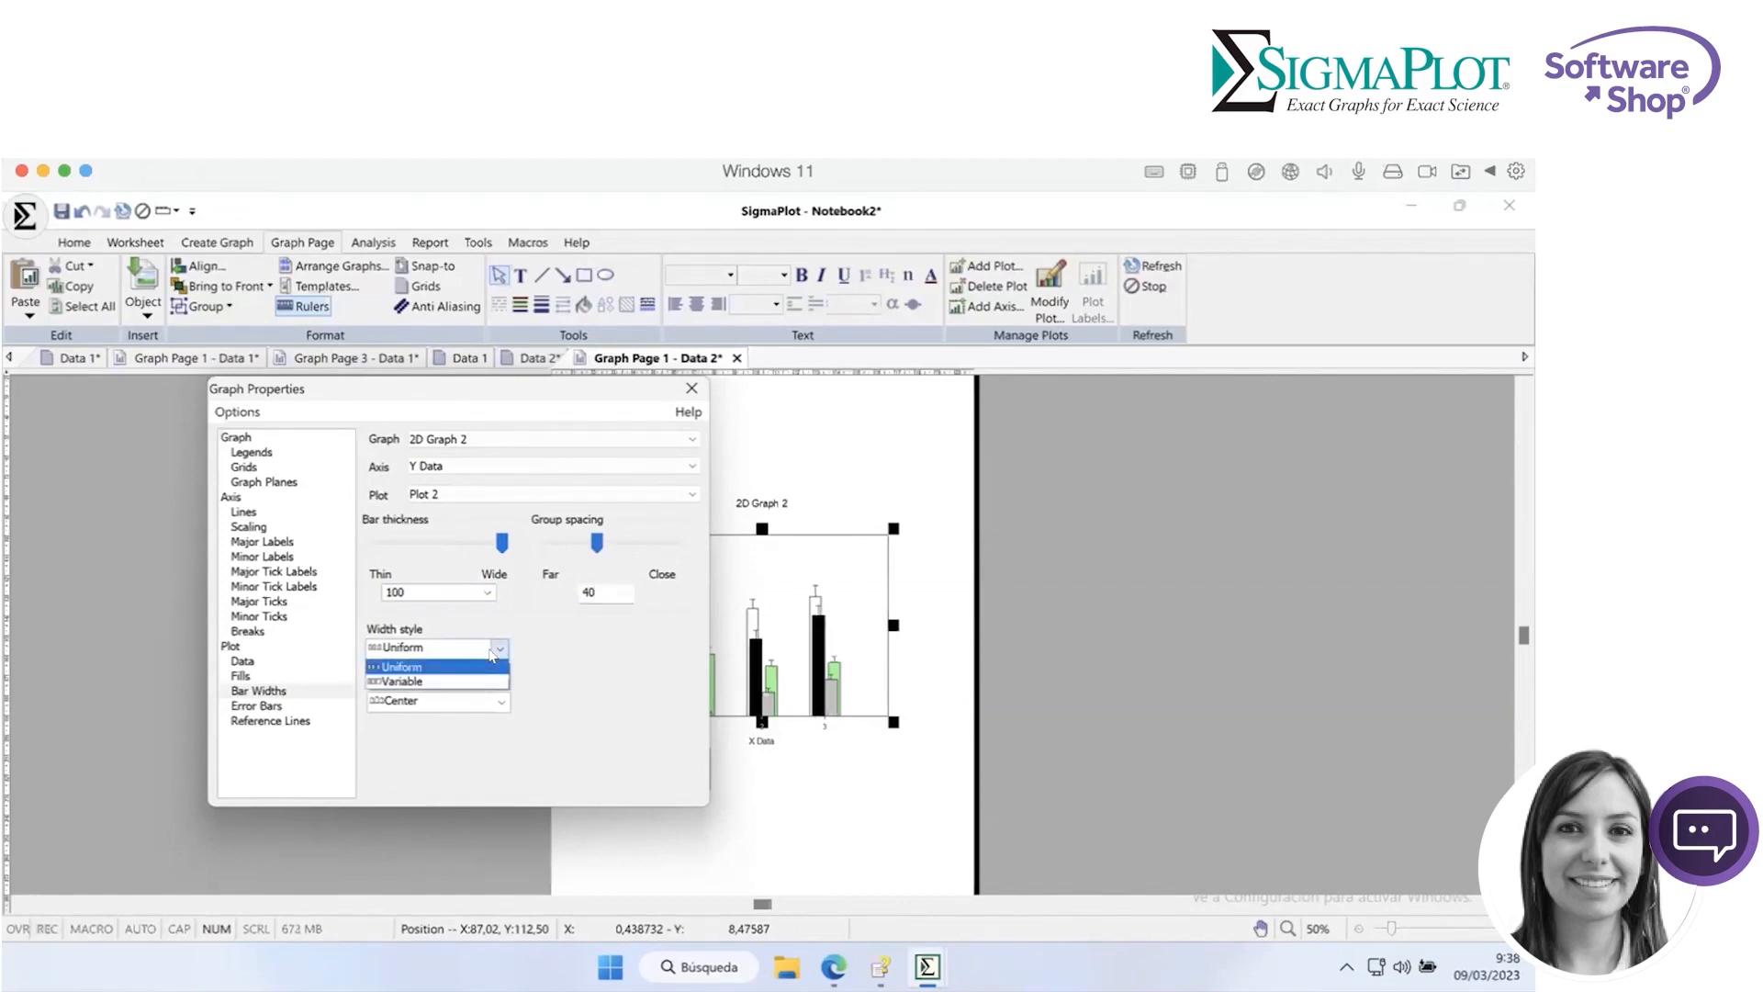
pyautogui.click(567, 683)
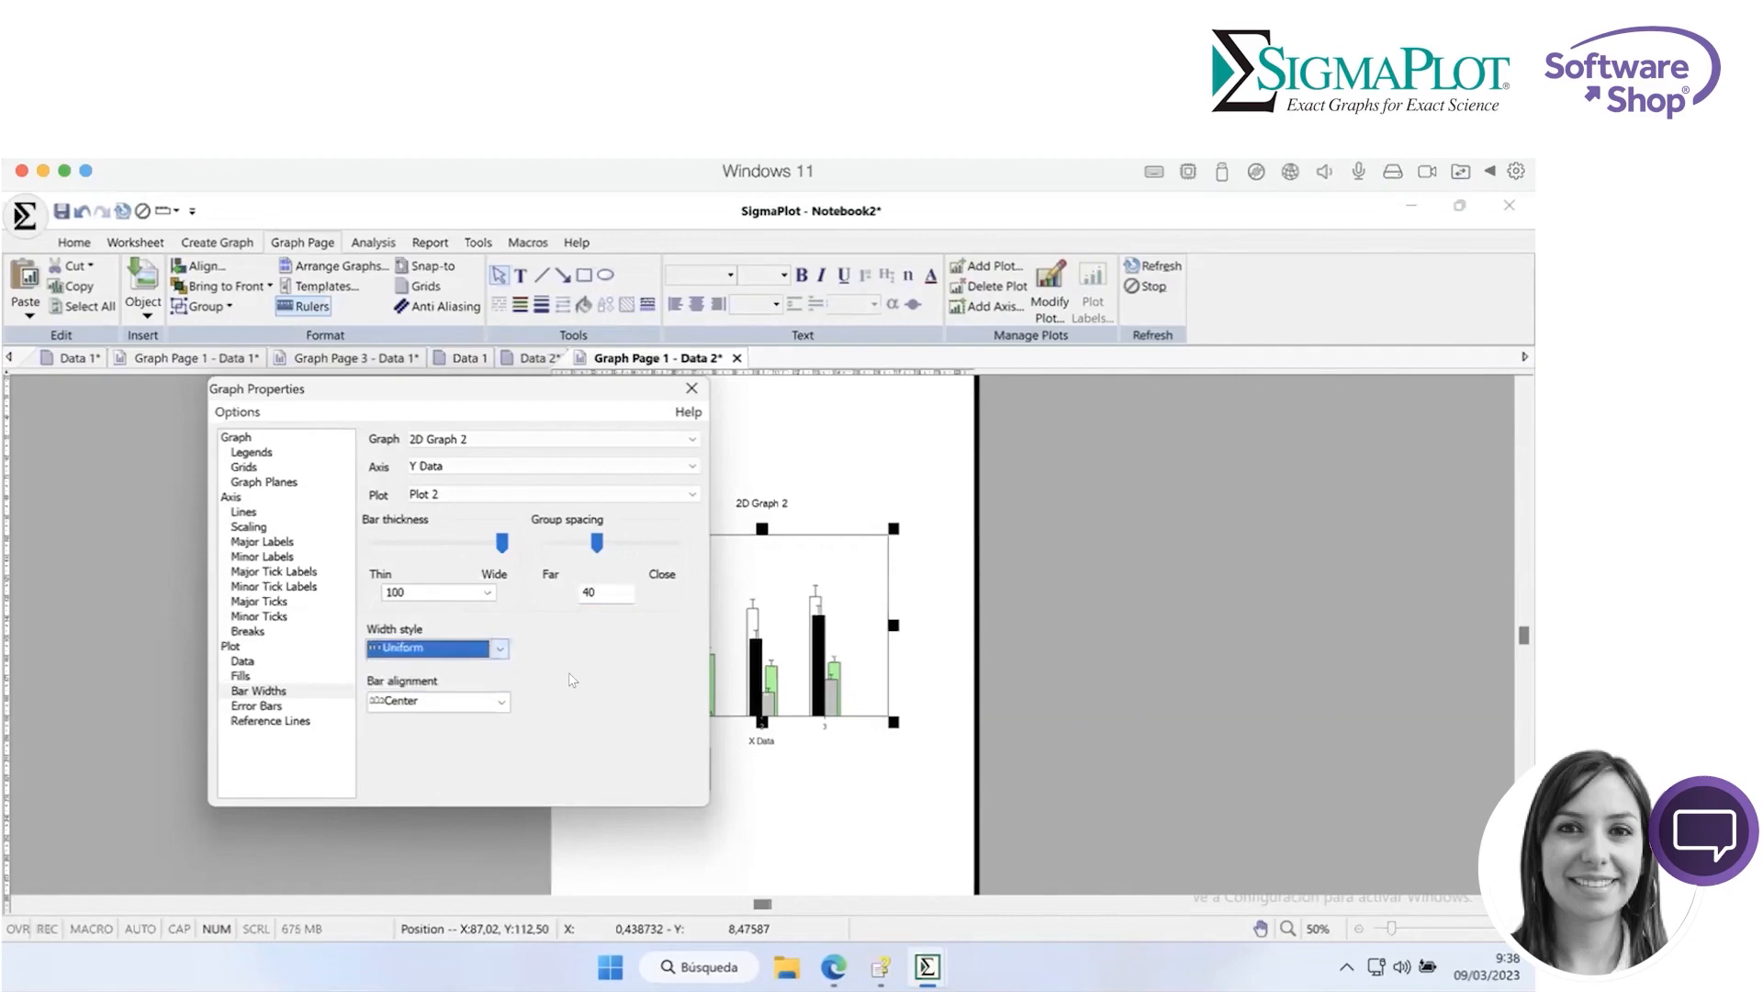
pyautogui.click(501, 703)
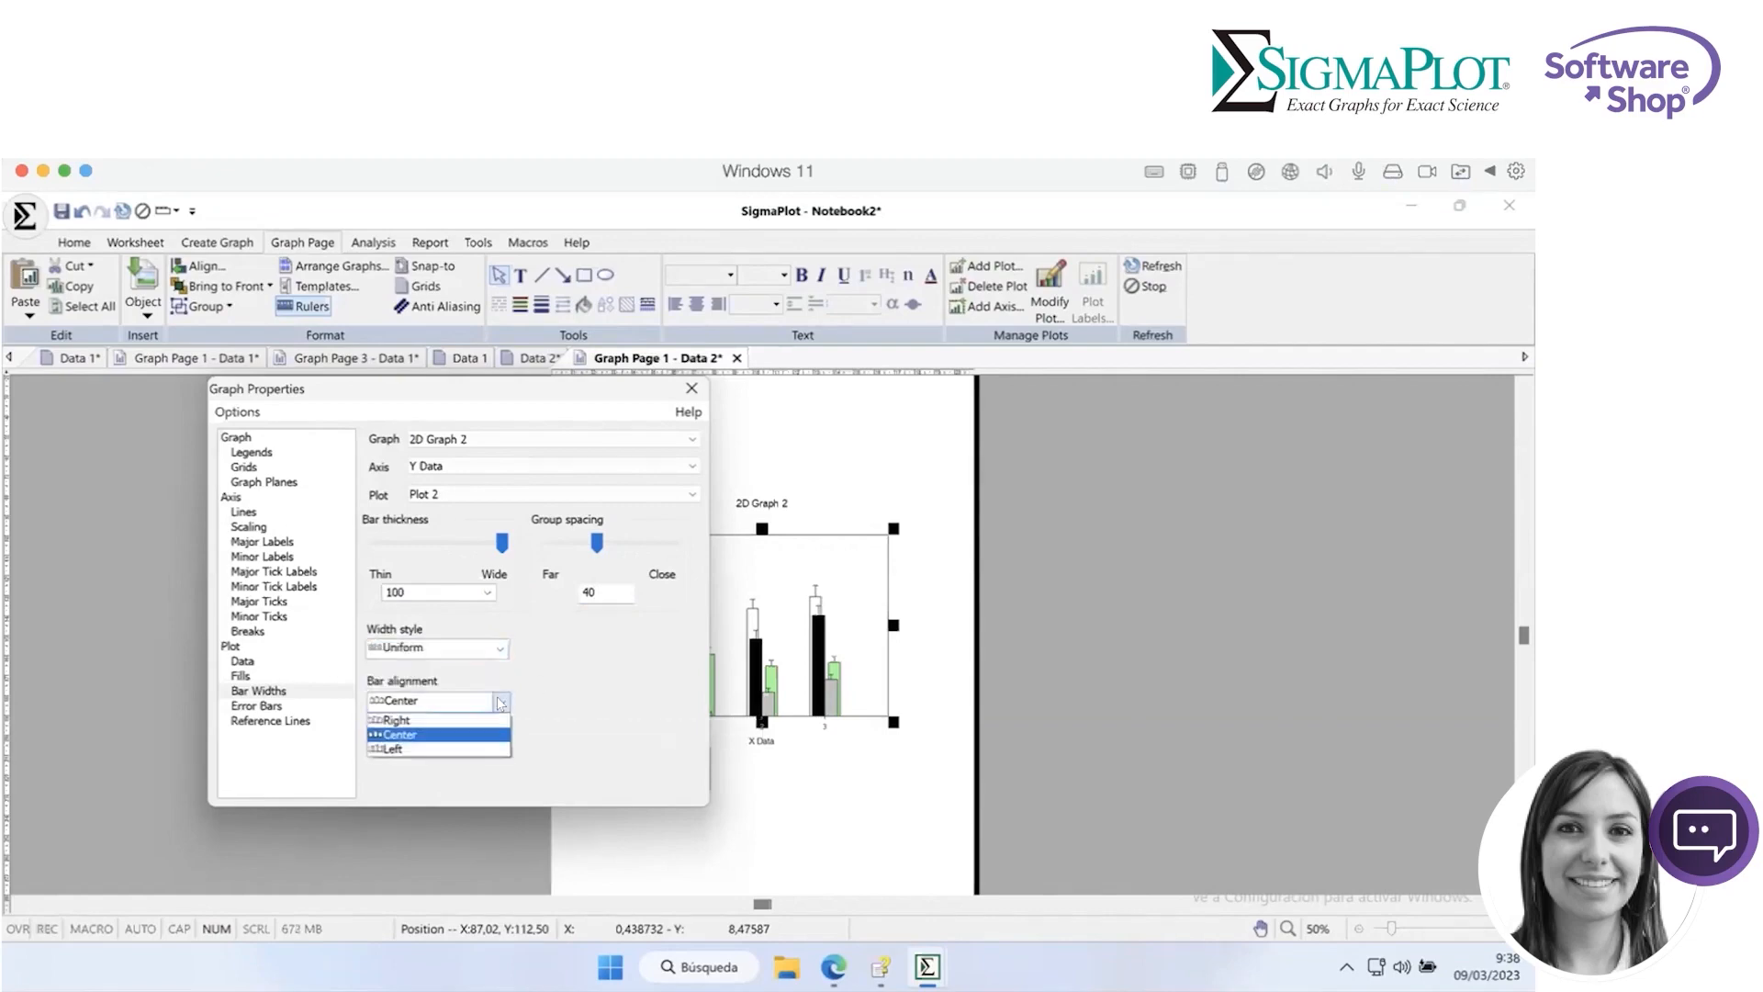
pyautogui.click(441, 721)
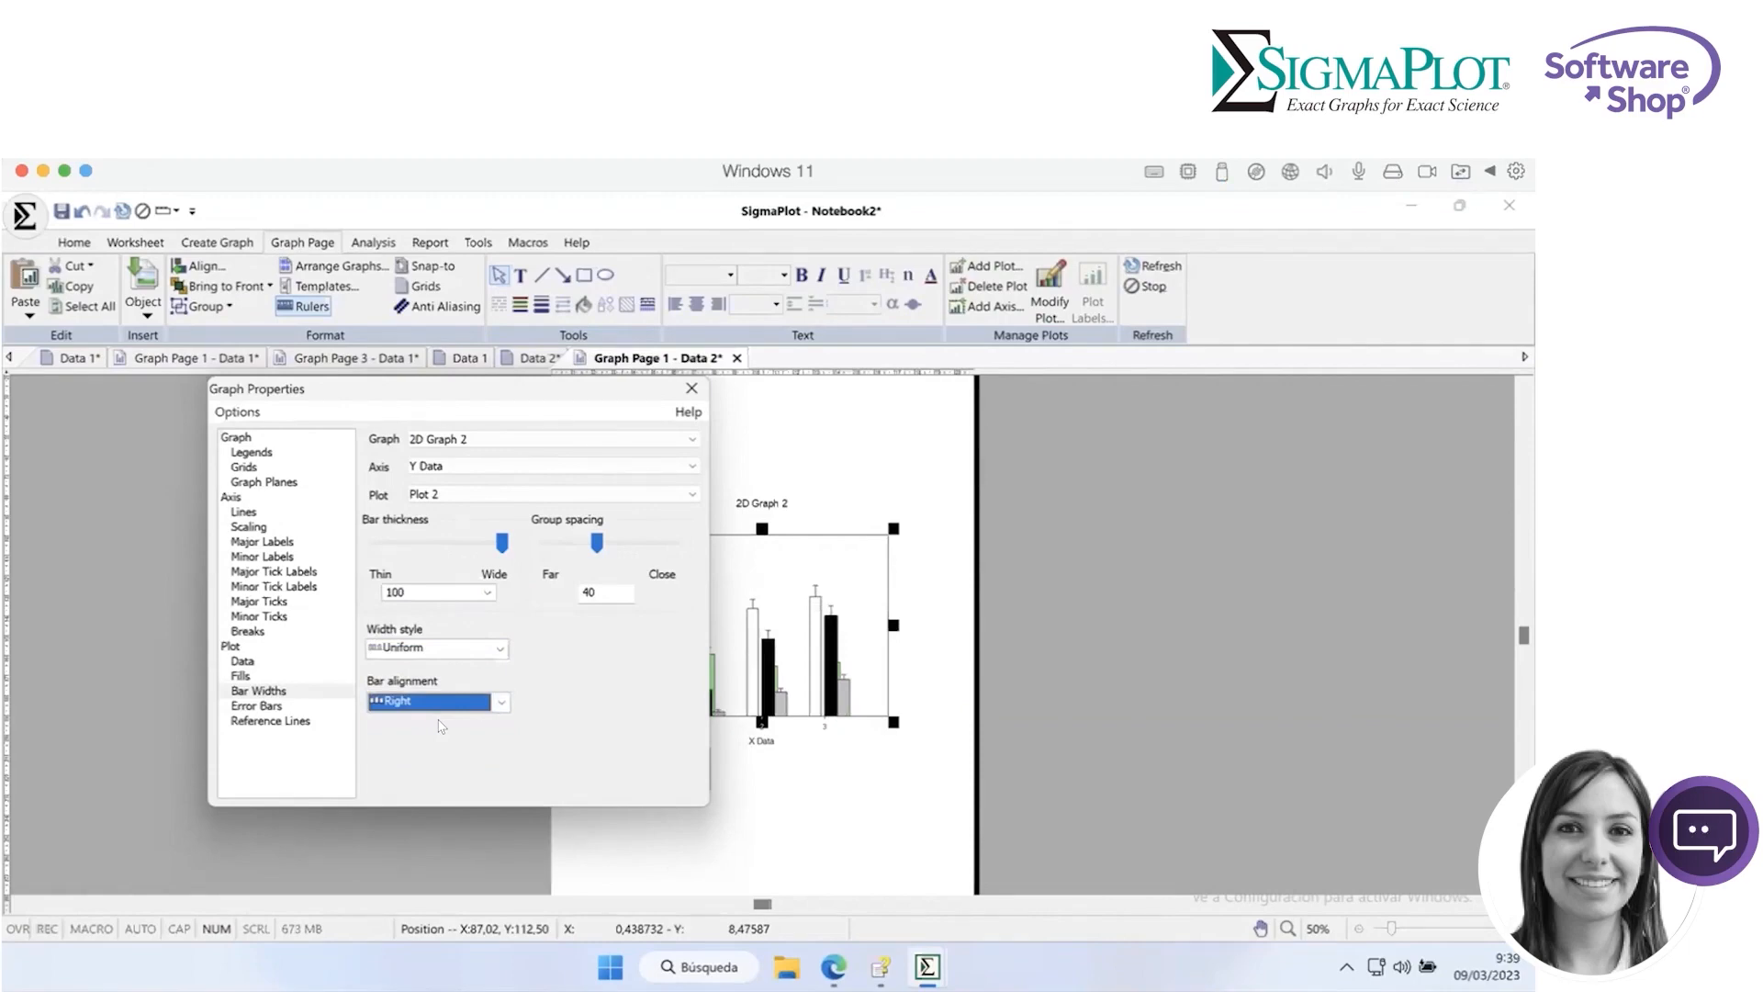
# Set the bar alignment of Plot 1 to Left and finish editing the graph properties.
pyautogui.click(554, 496)
pyautogui.click(517, 505)
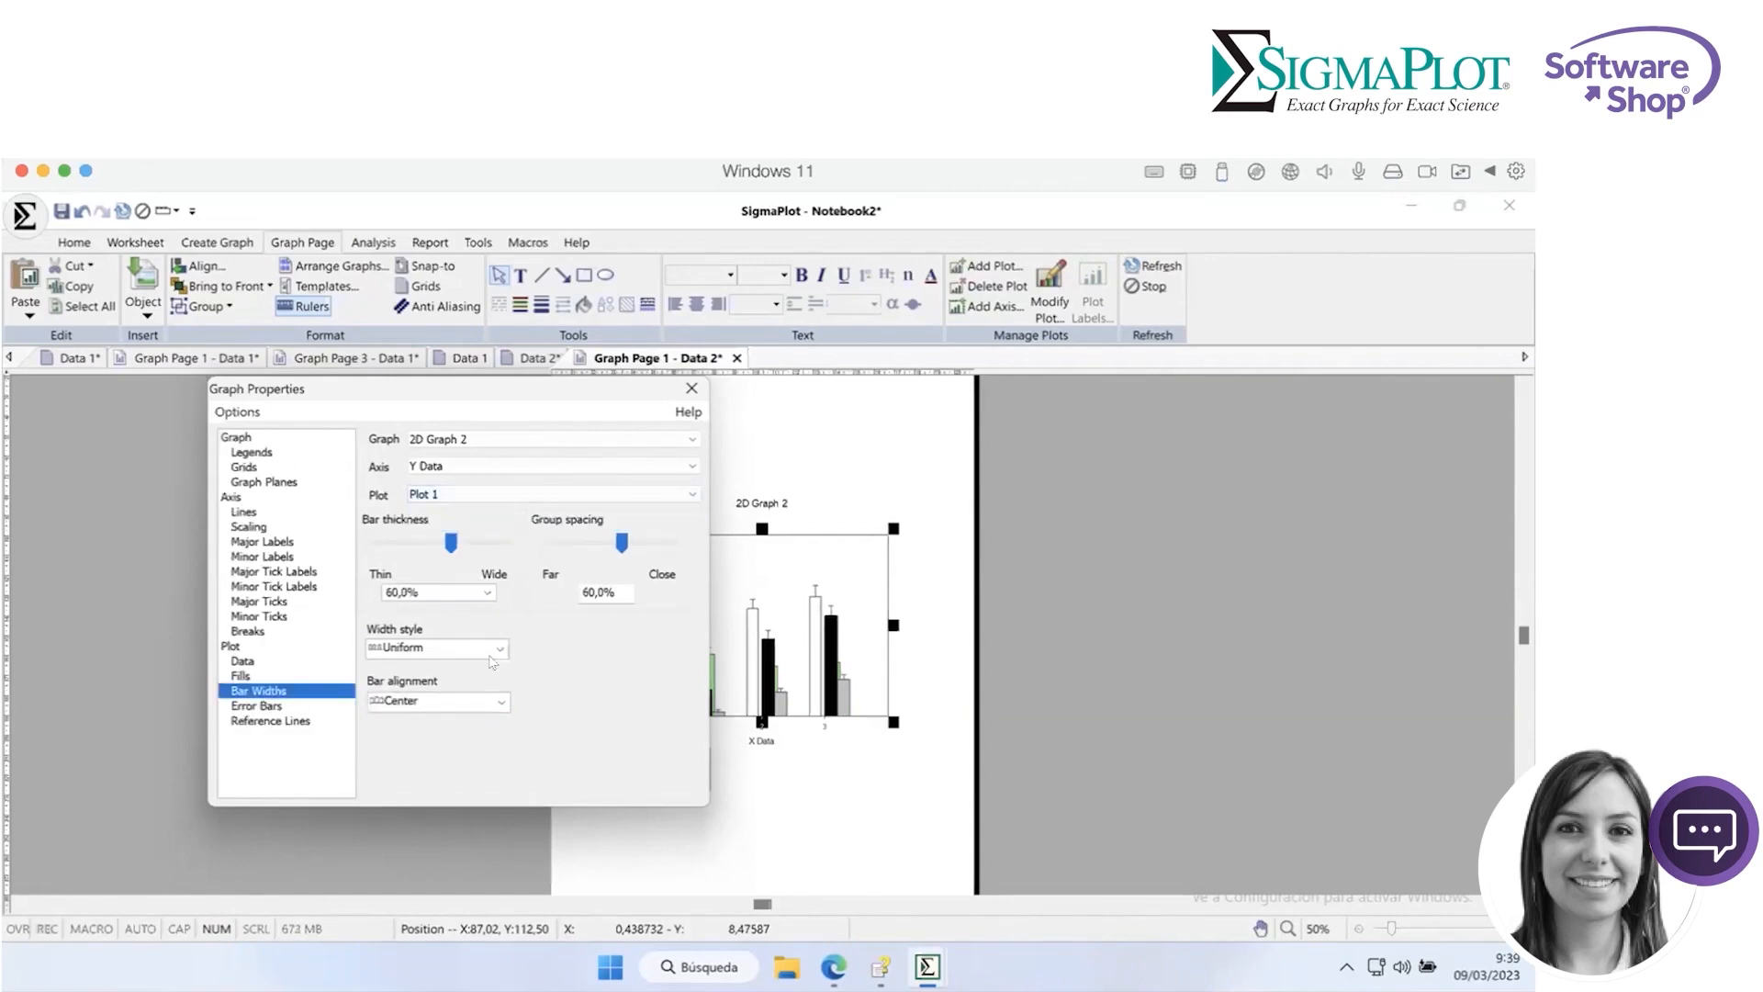
pyautogui.click(484, 703)
pyautogui.click(449, 746)
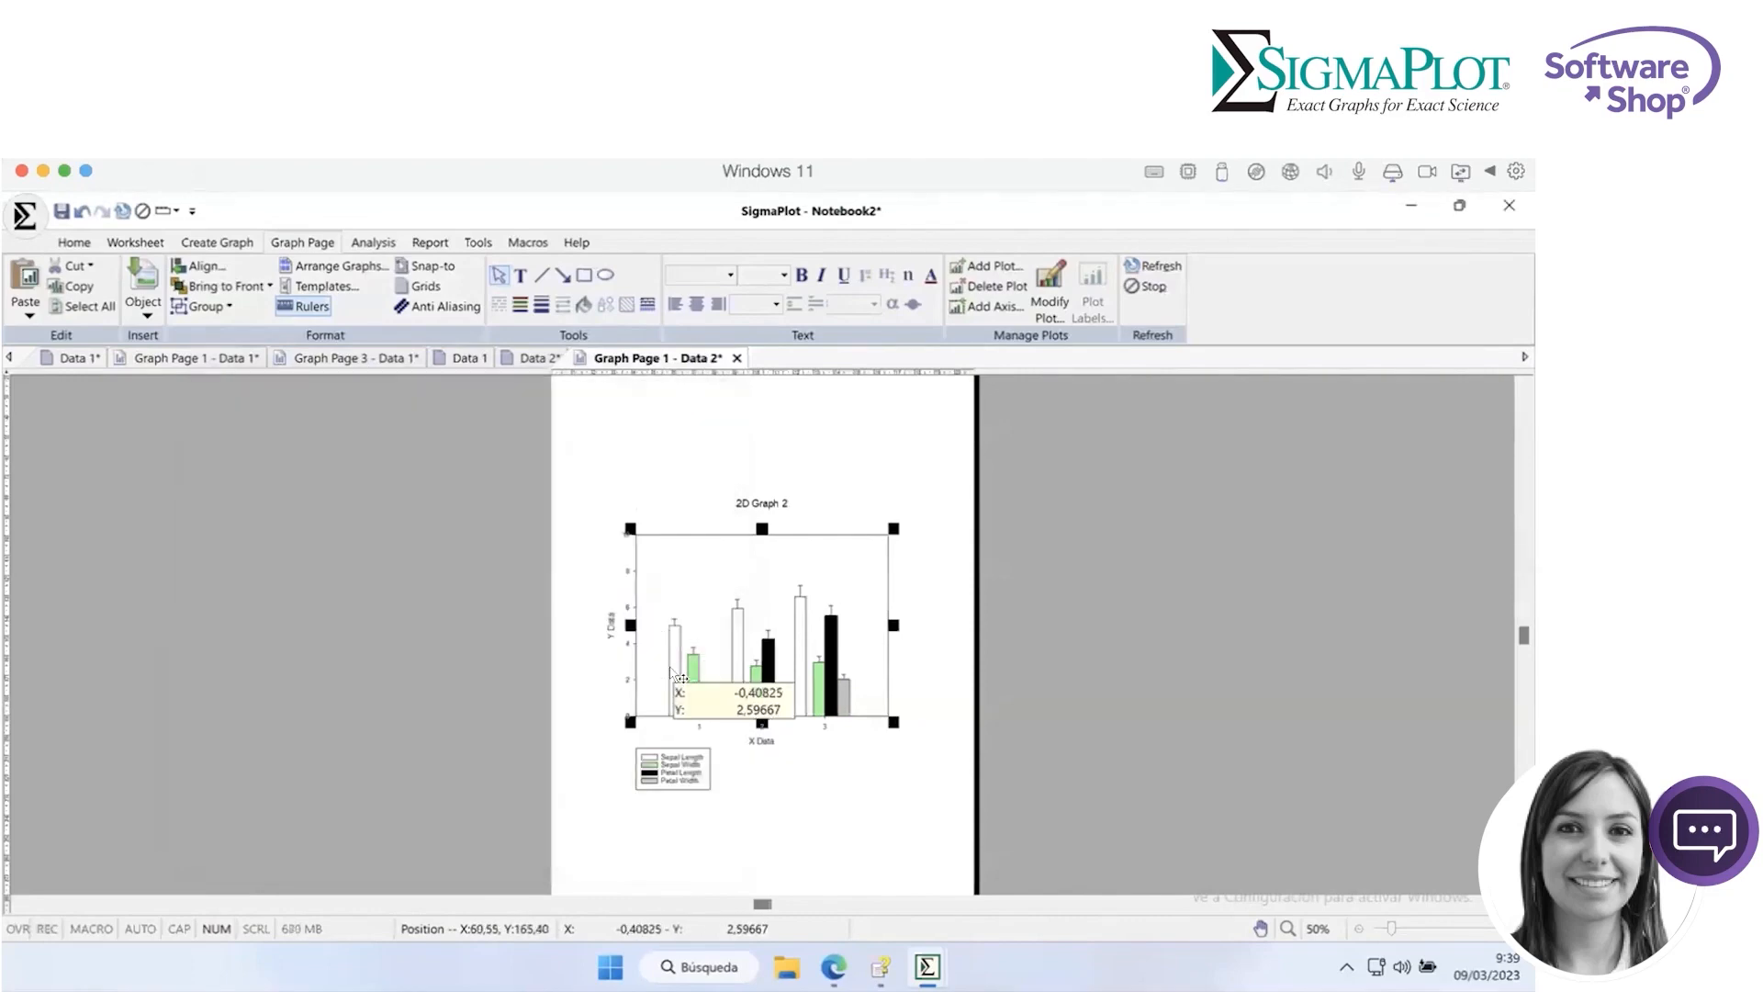
# Fill the Sepal Length bars with blue.
pyautogui.scroll(5, 711, 640)
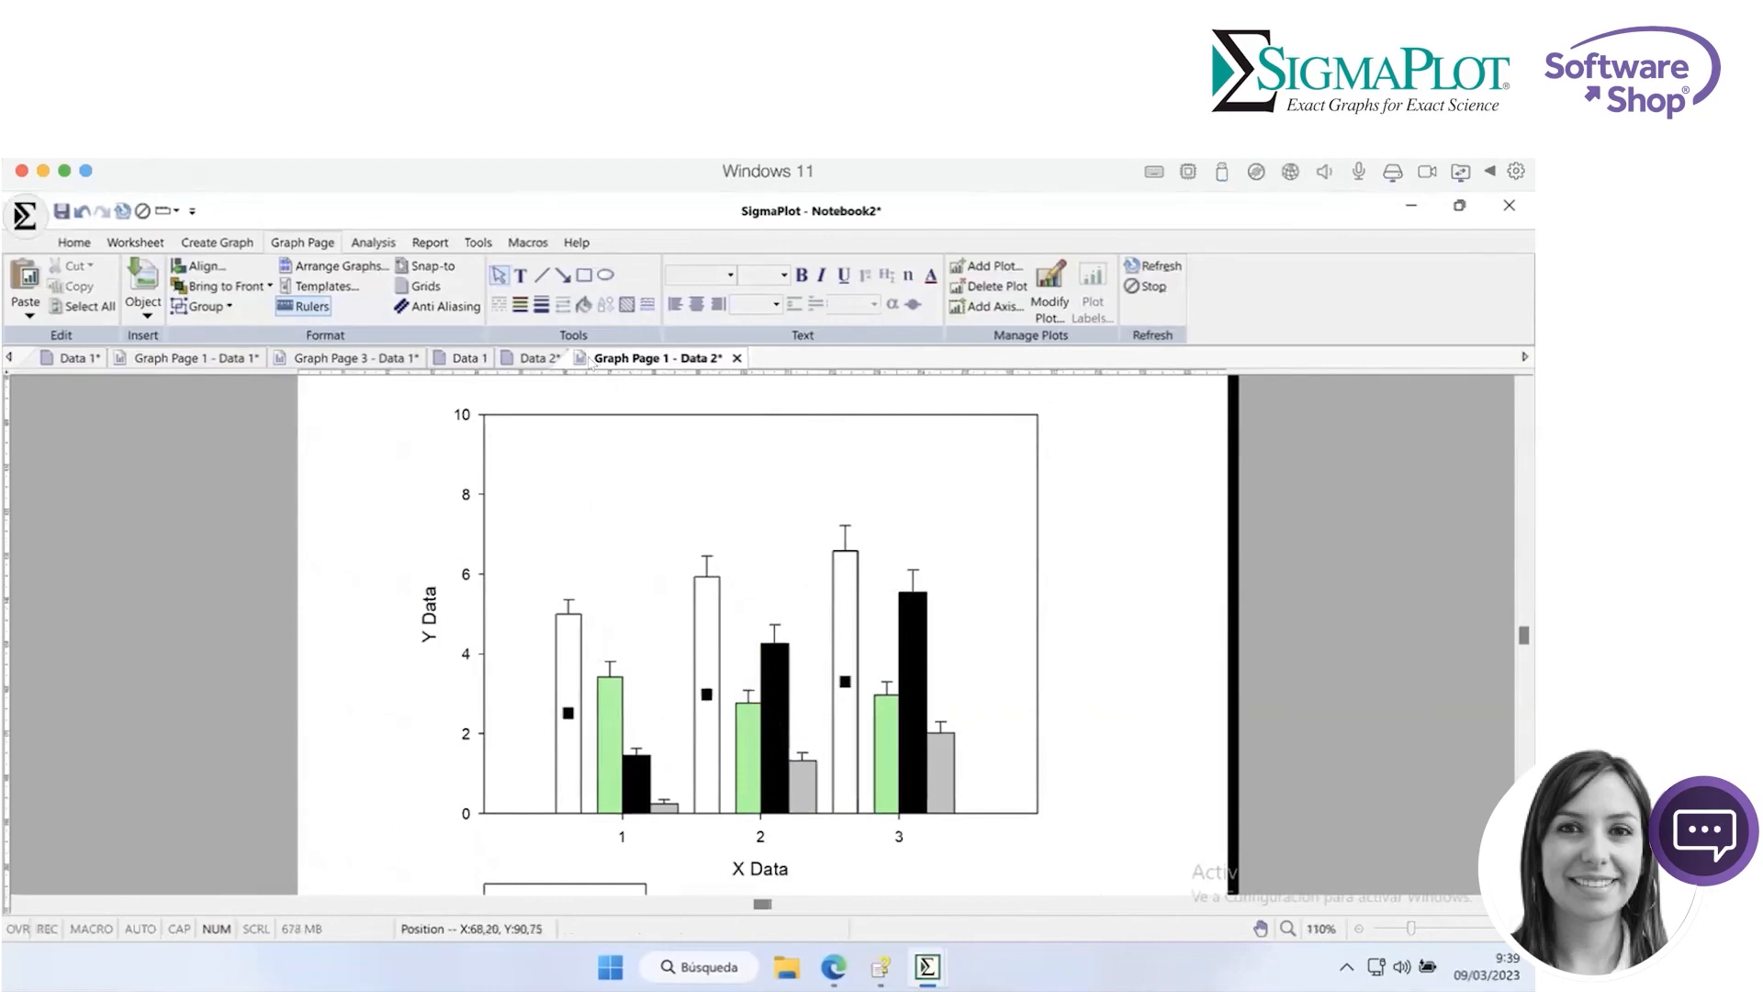
pyautogui.click(584, 306)
pyautogui.click(595, 378)
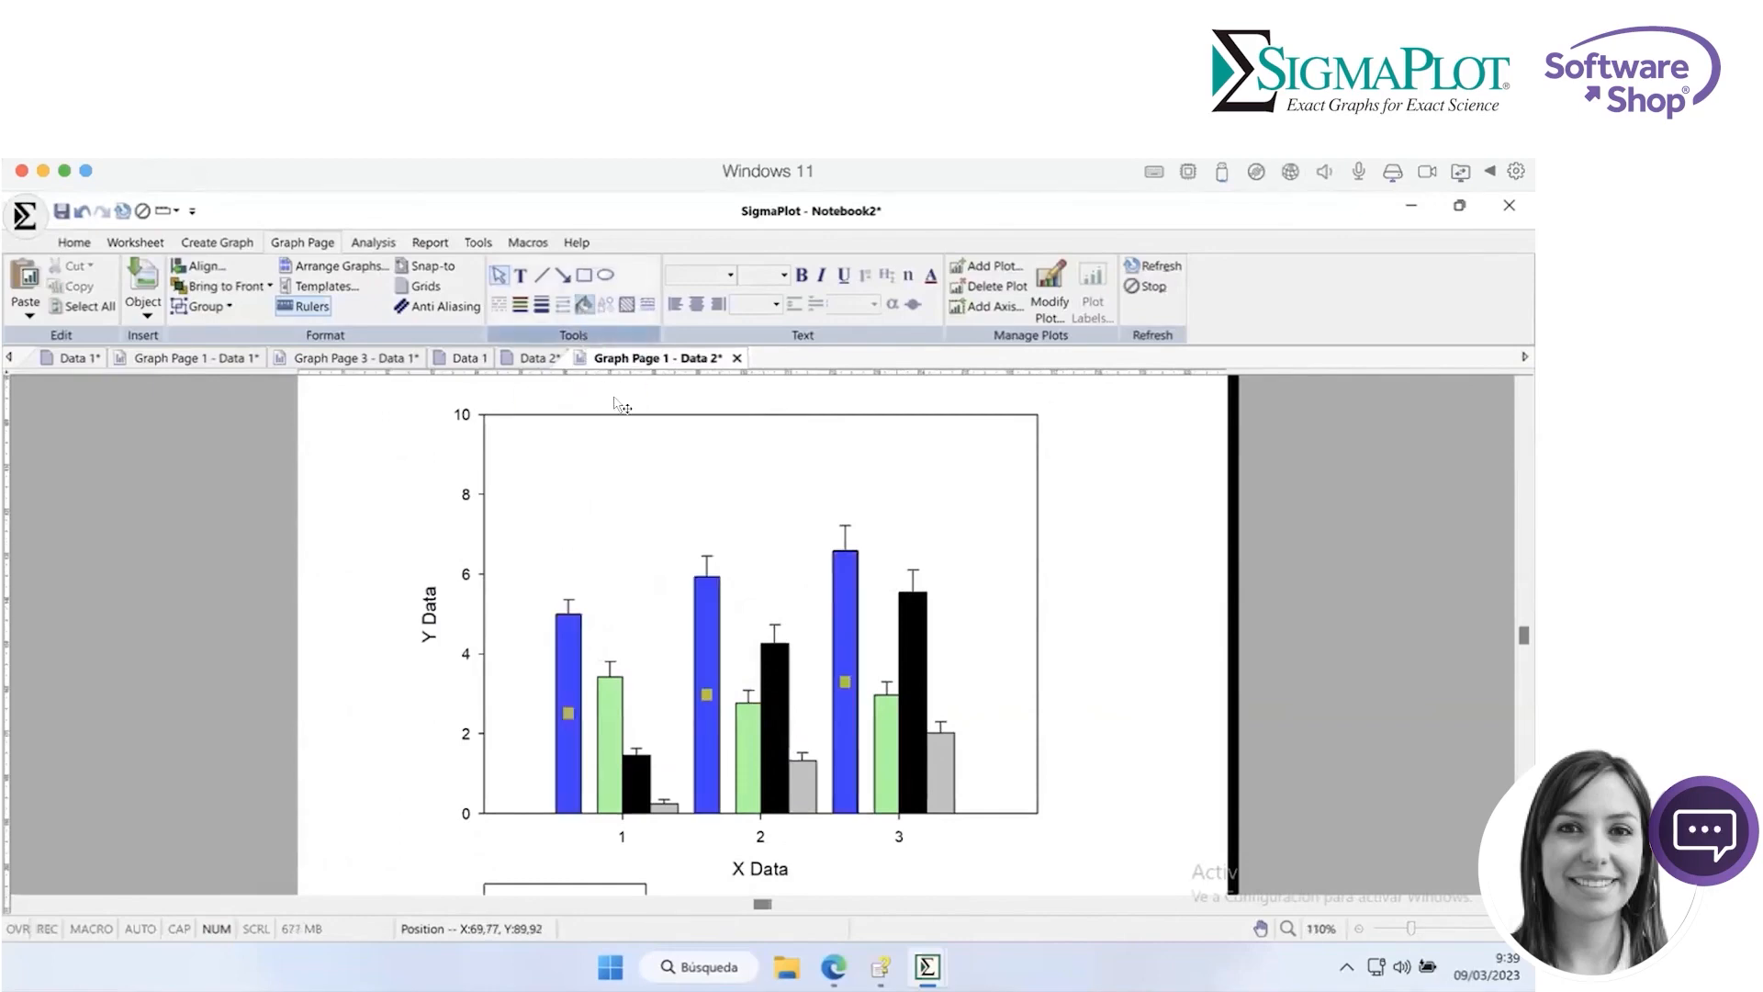
pyautogui.click(665, 812)
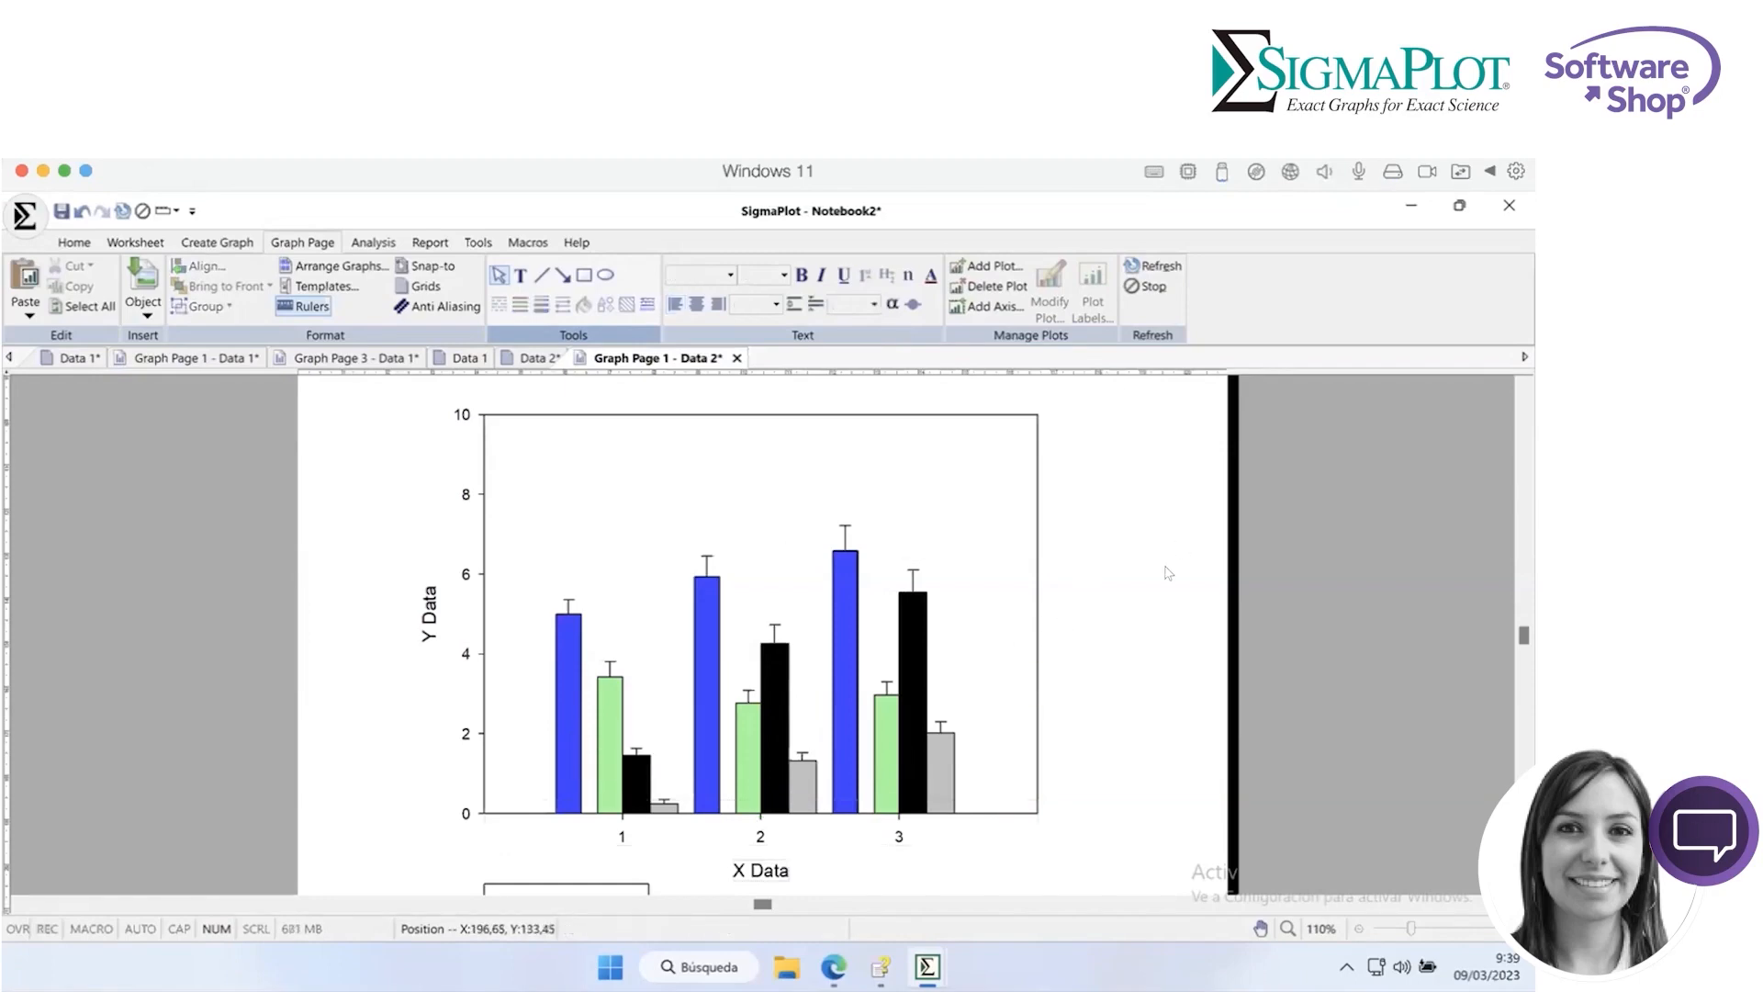
# Reopen the graph properties and check the bar width, spacing and alignment settings of Plot 2.
pyautogui.click(1016, 585)
pyautogui.rightClick(1015, 585)
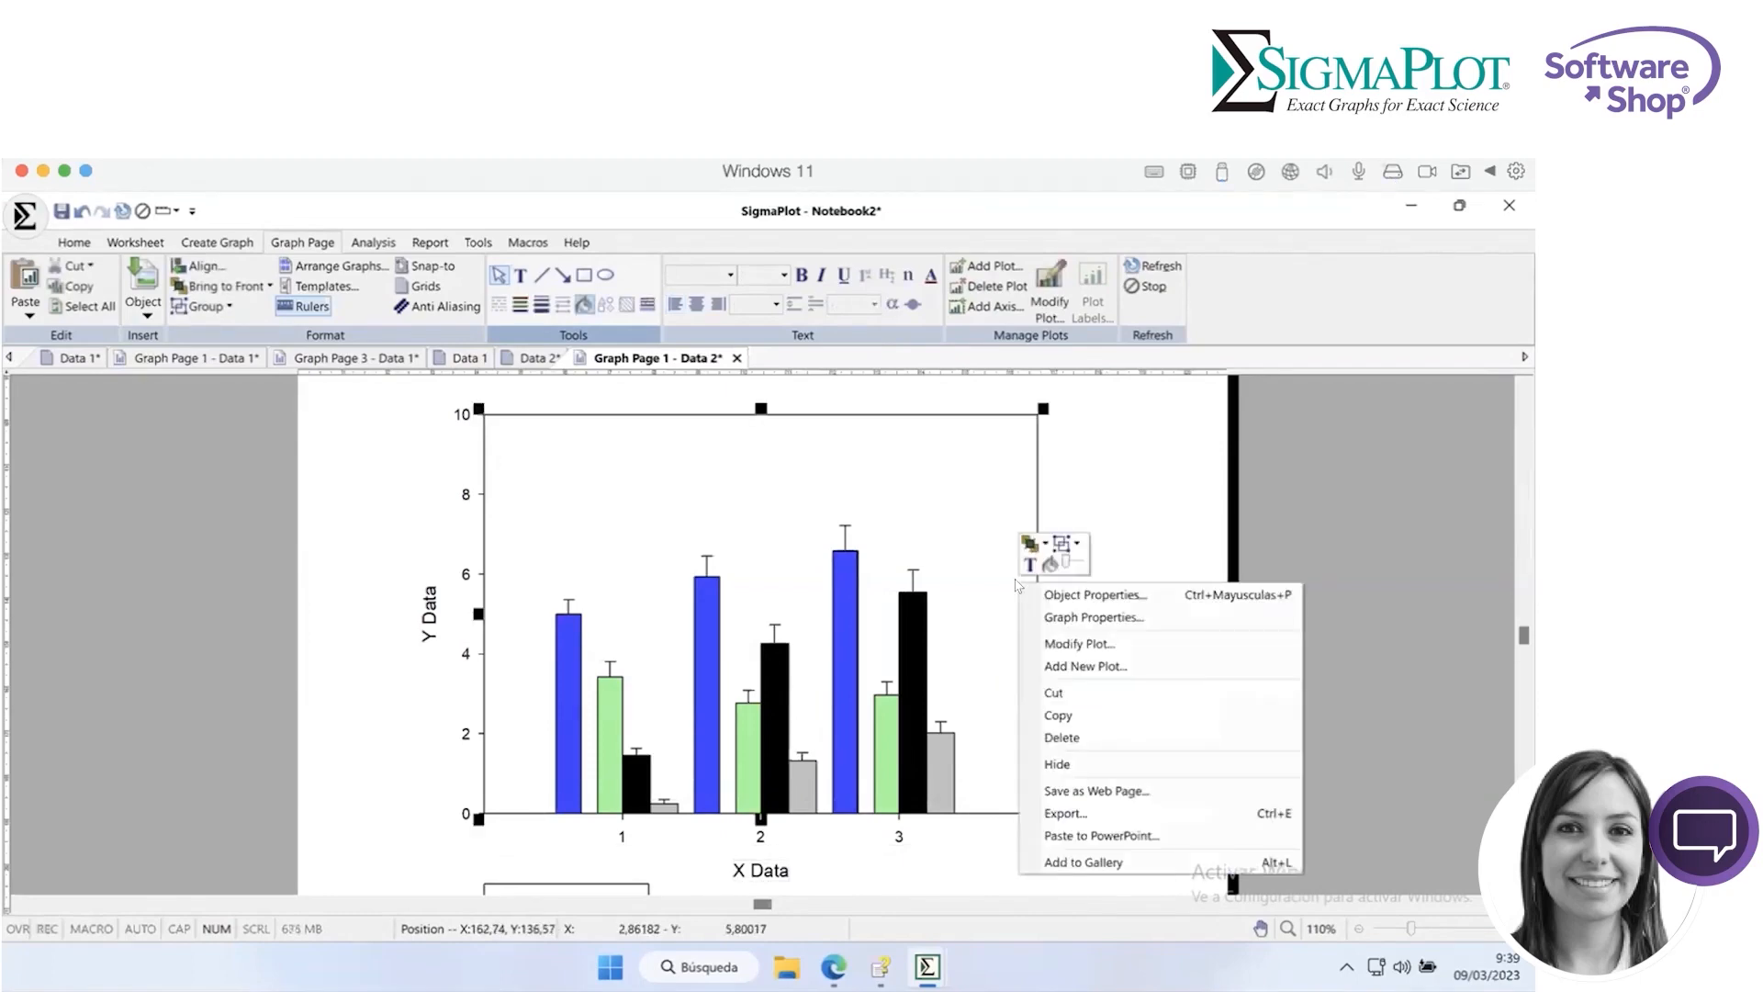
pyautogui.click(1056, 612)
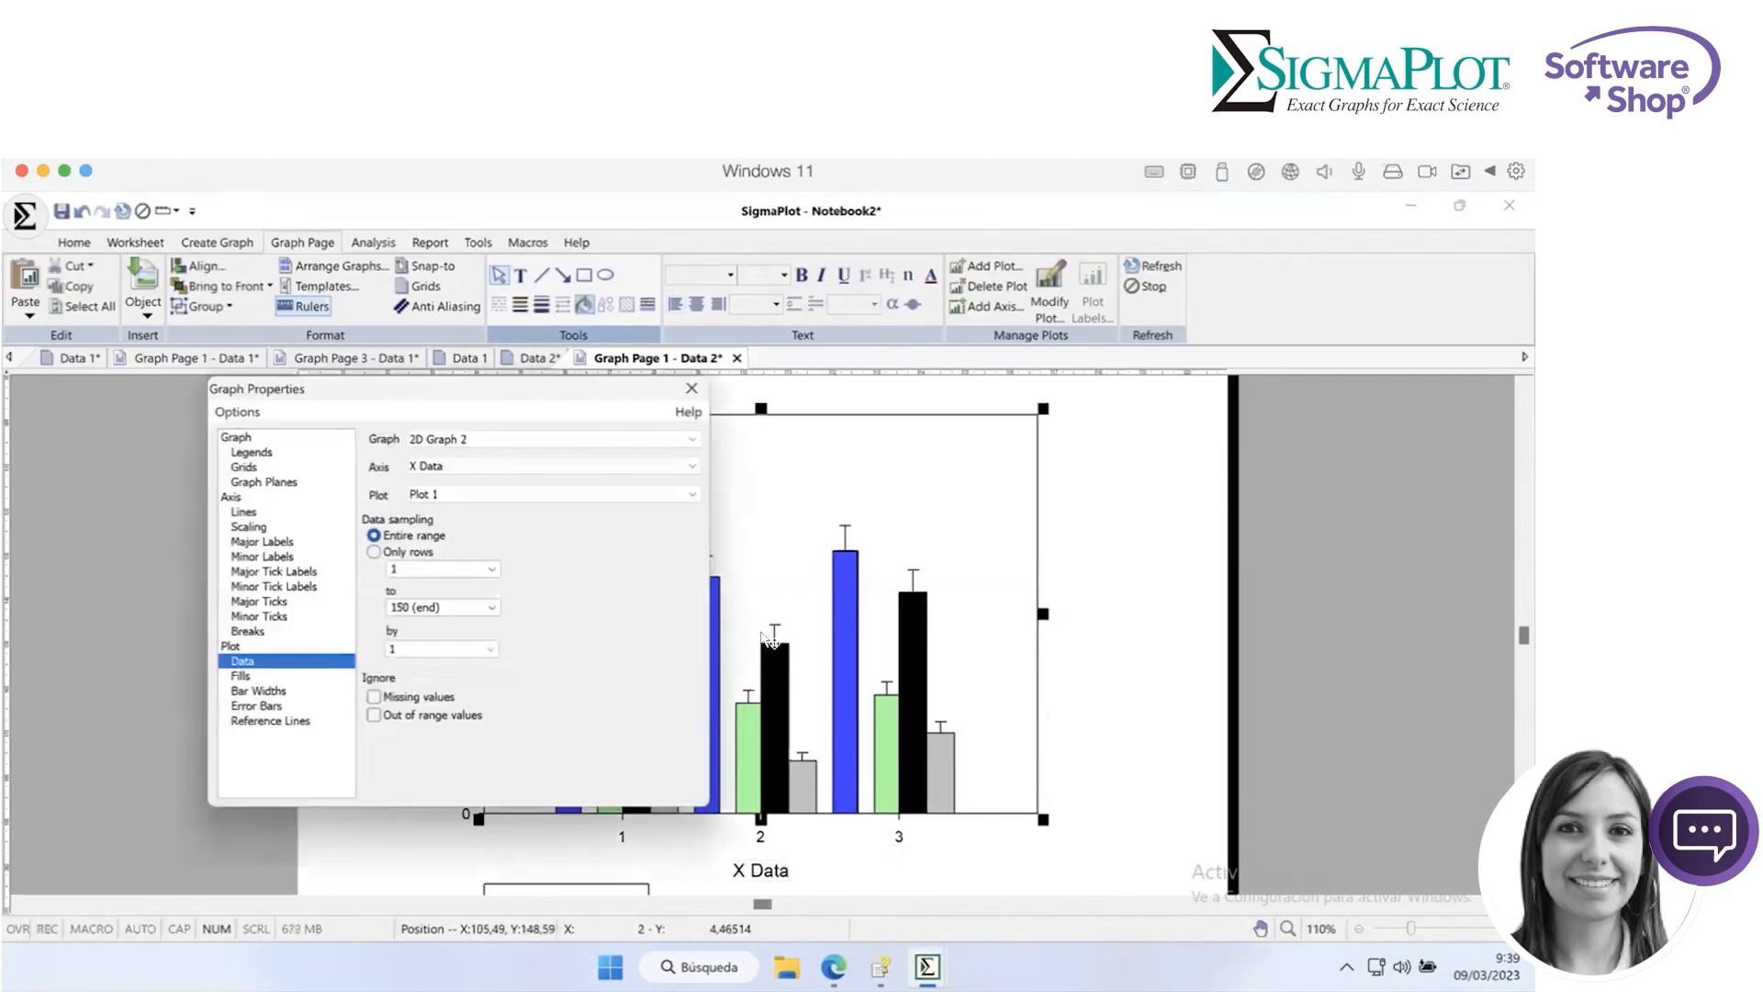
pyautogui.click(588, 493)
pyautogui.click(537, 522)
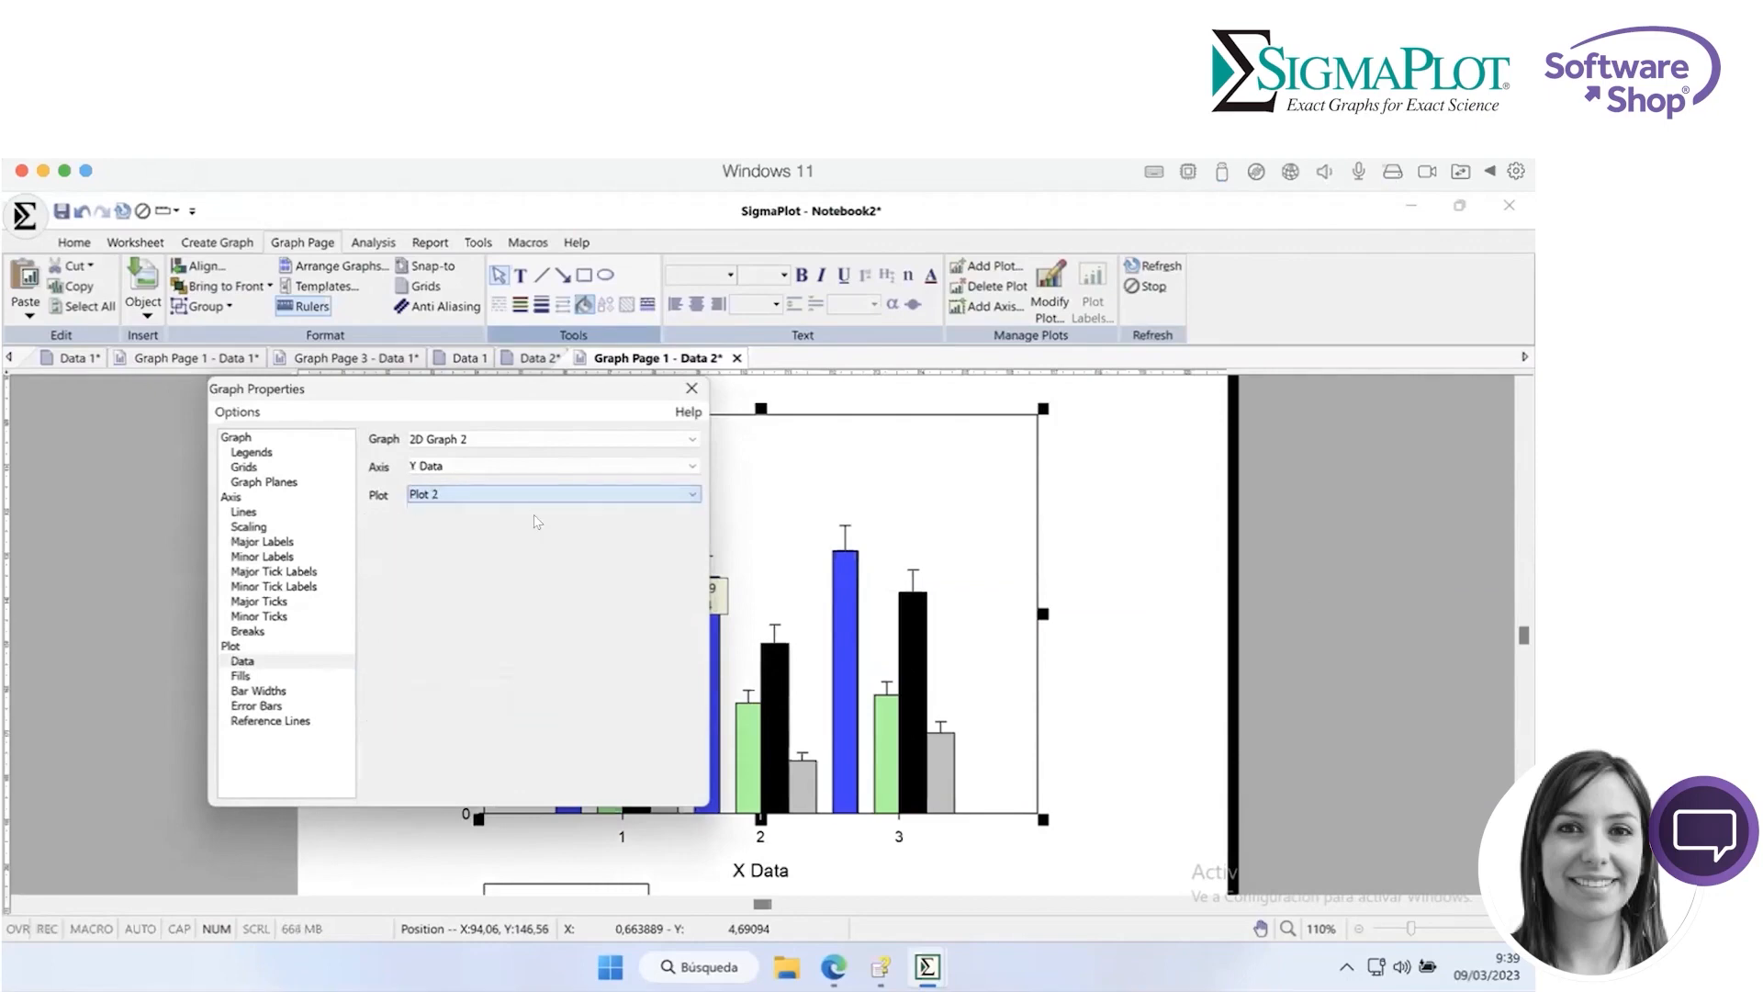
pyautogui.press('Down')
pyautogui.press('Down')
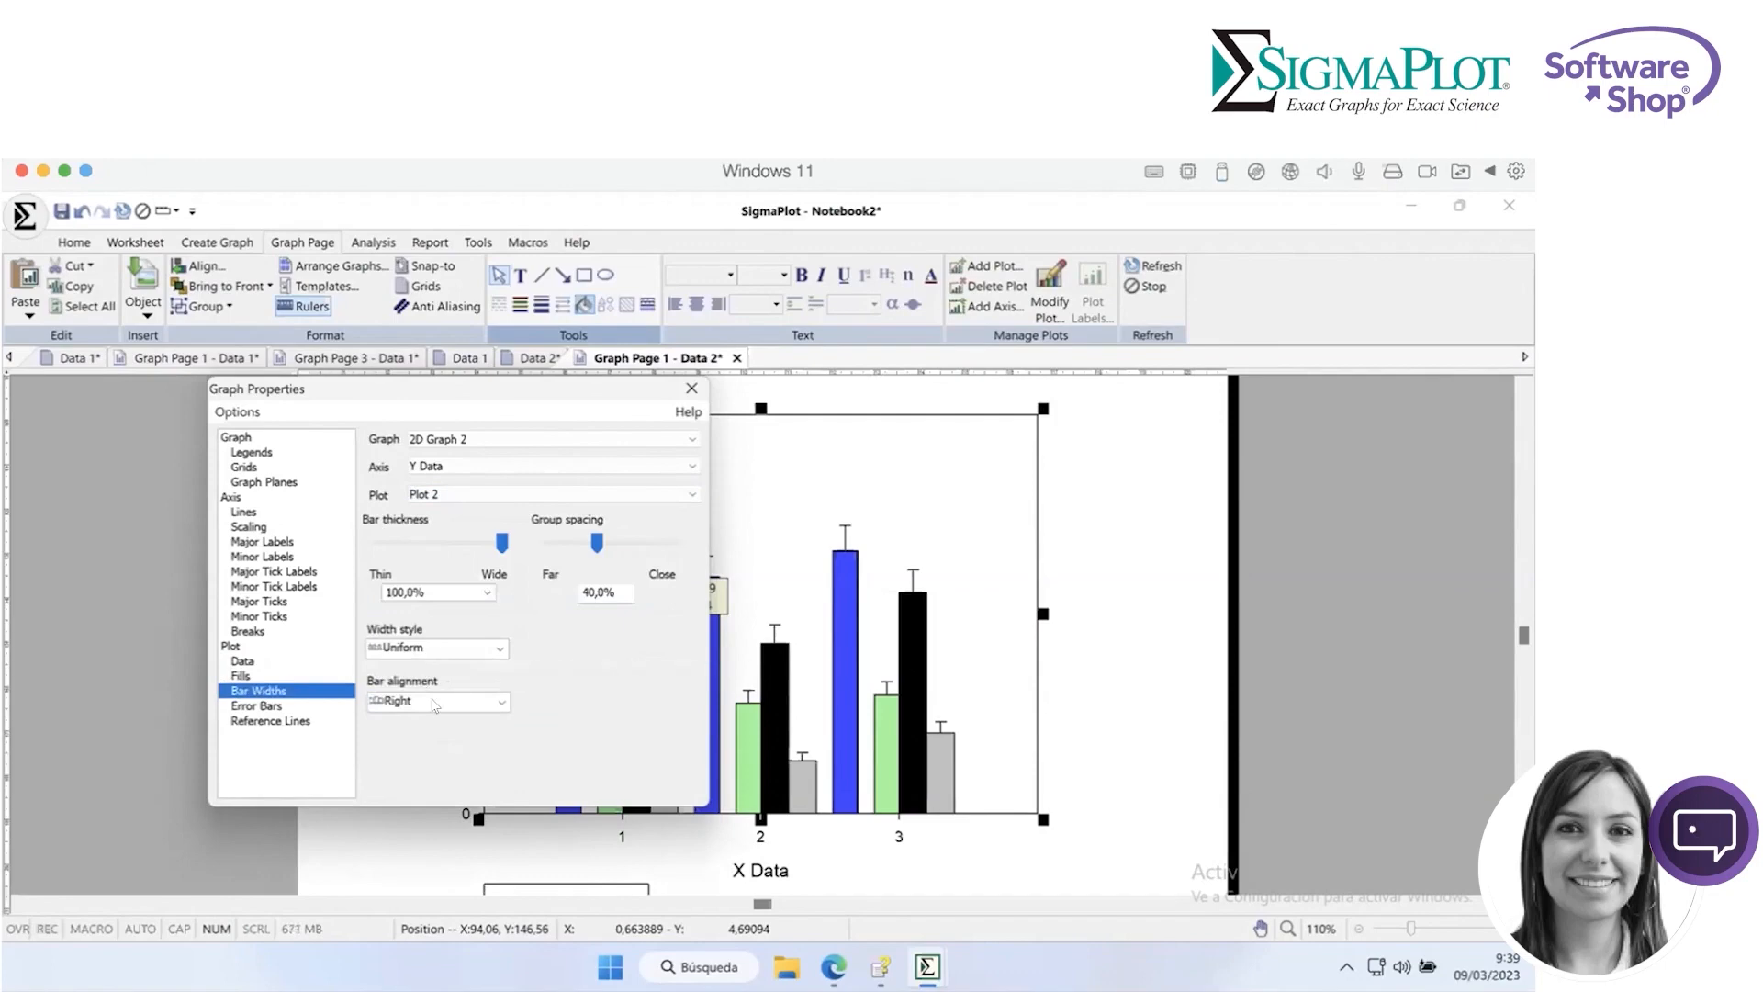
# Set Plot 1's bar thickness to 100% and its group spacing to 40%, and close the graph properties.
pyautogui.click(475, 493)
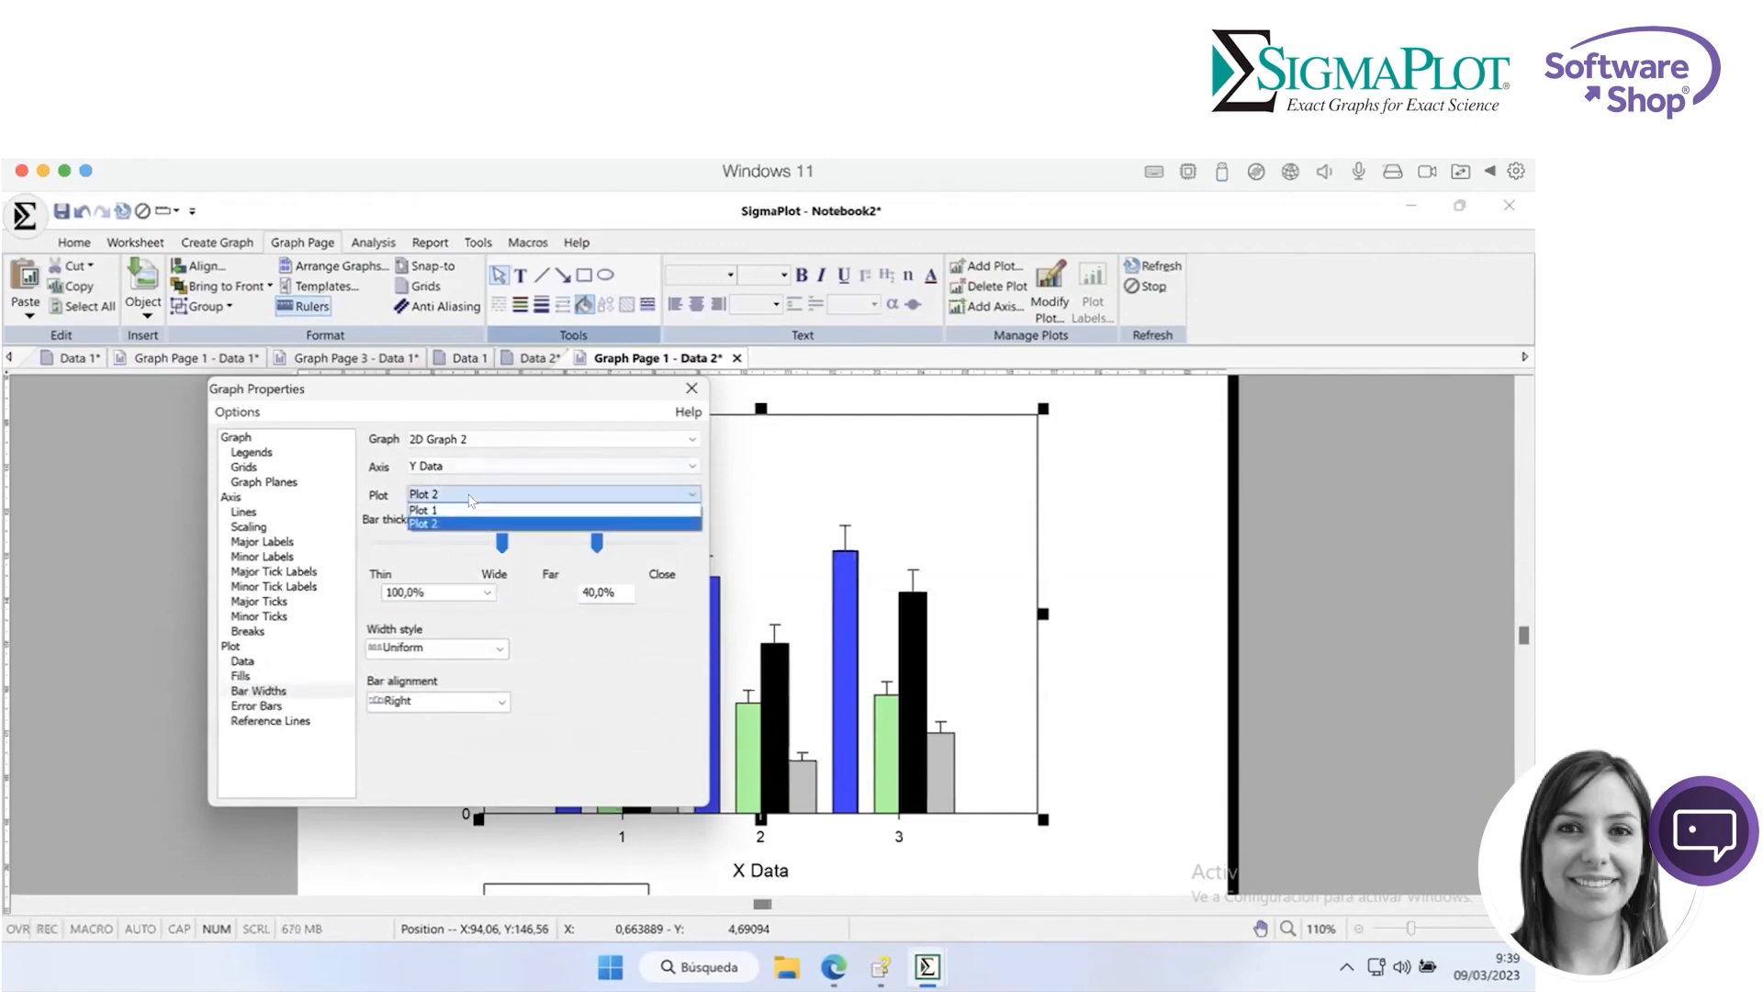
pyautogui.click(419, 511)
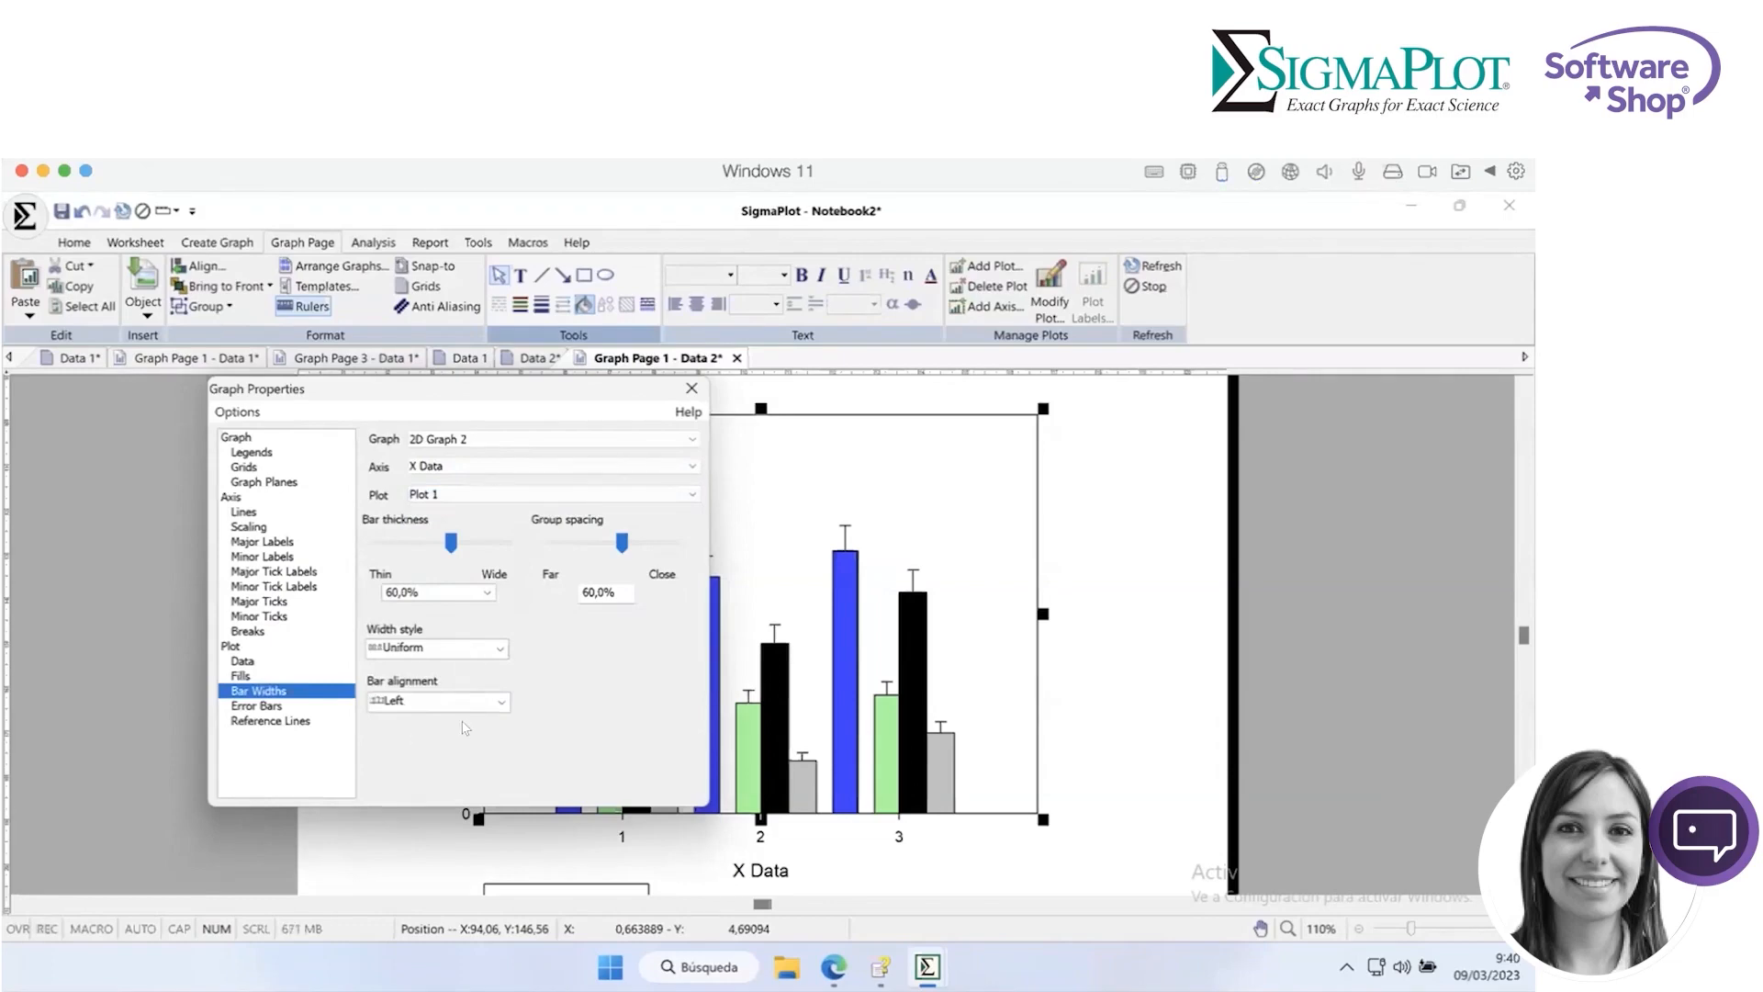
pyautogui.click(613, 590)
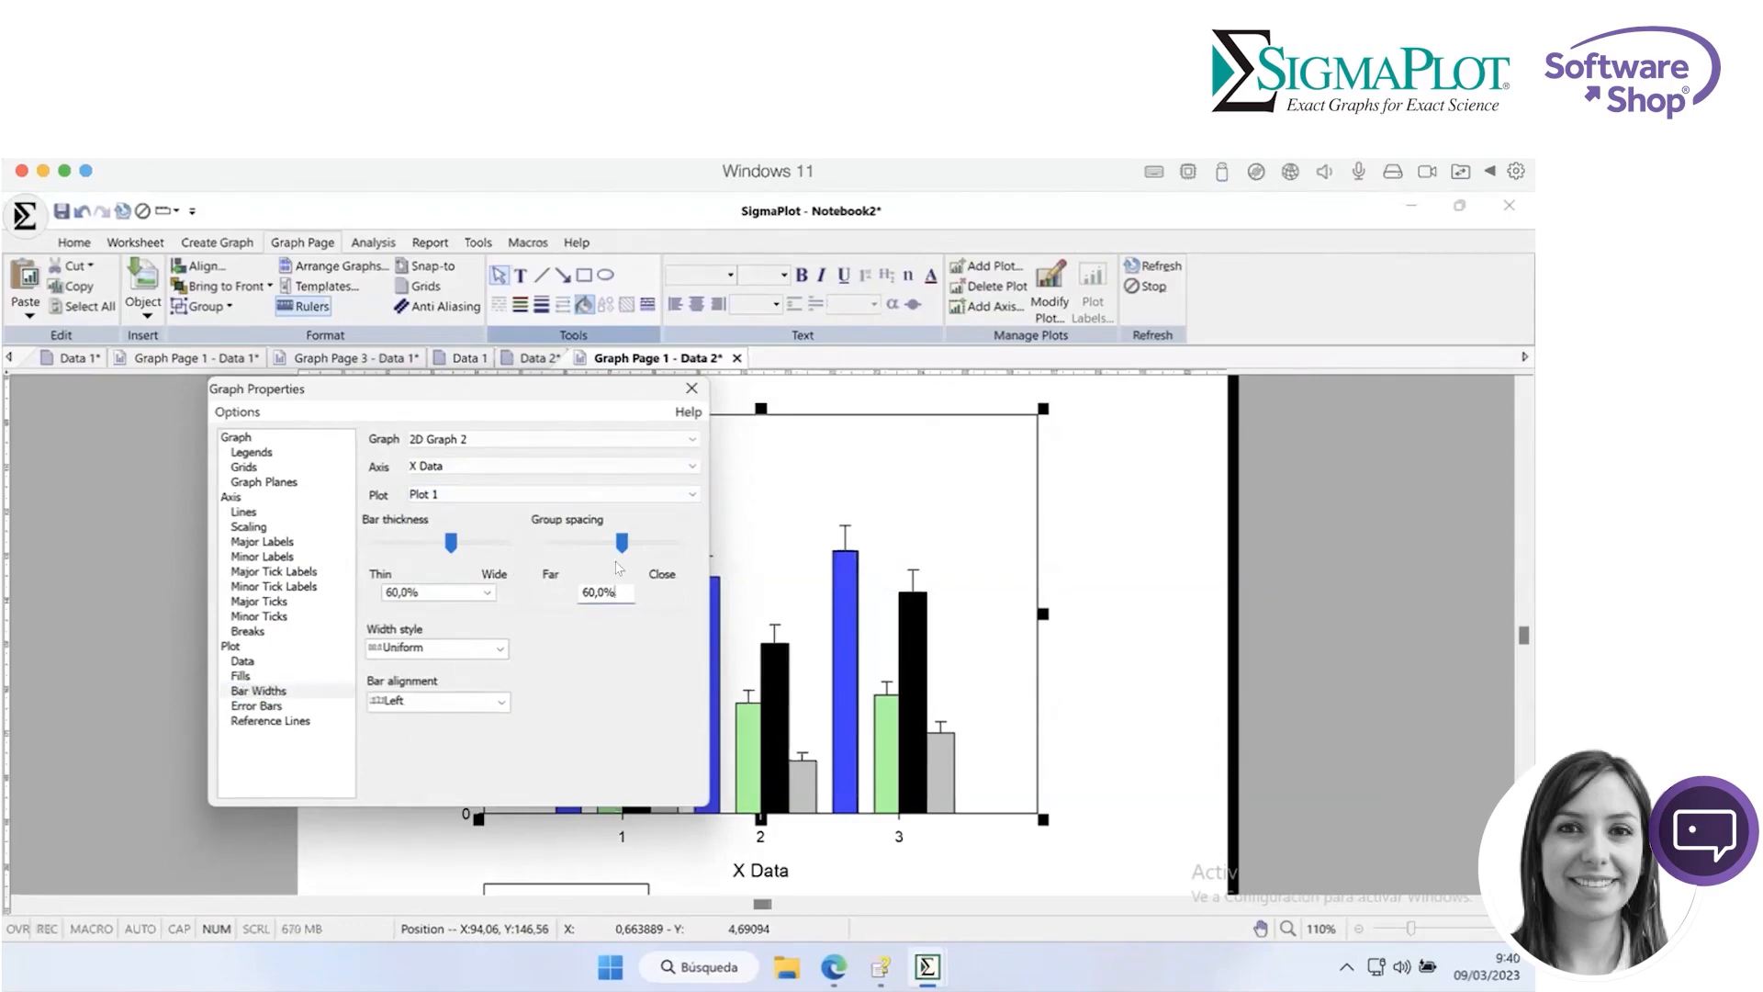
pyautogui.moveTo(620, 544); pyautogui.dragTo(606, 546)
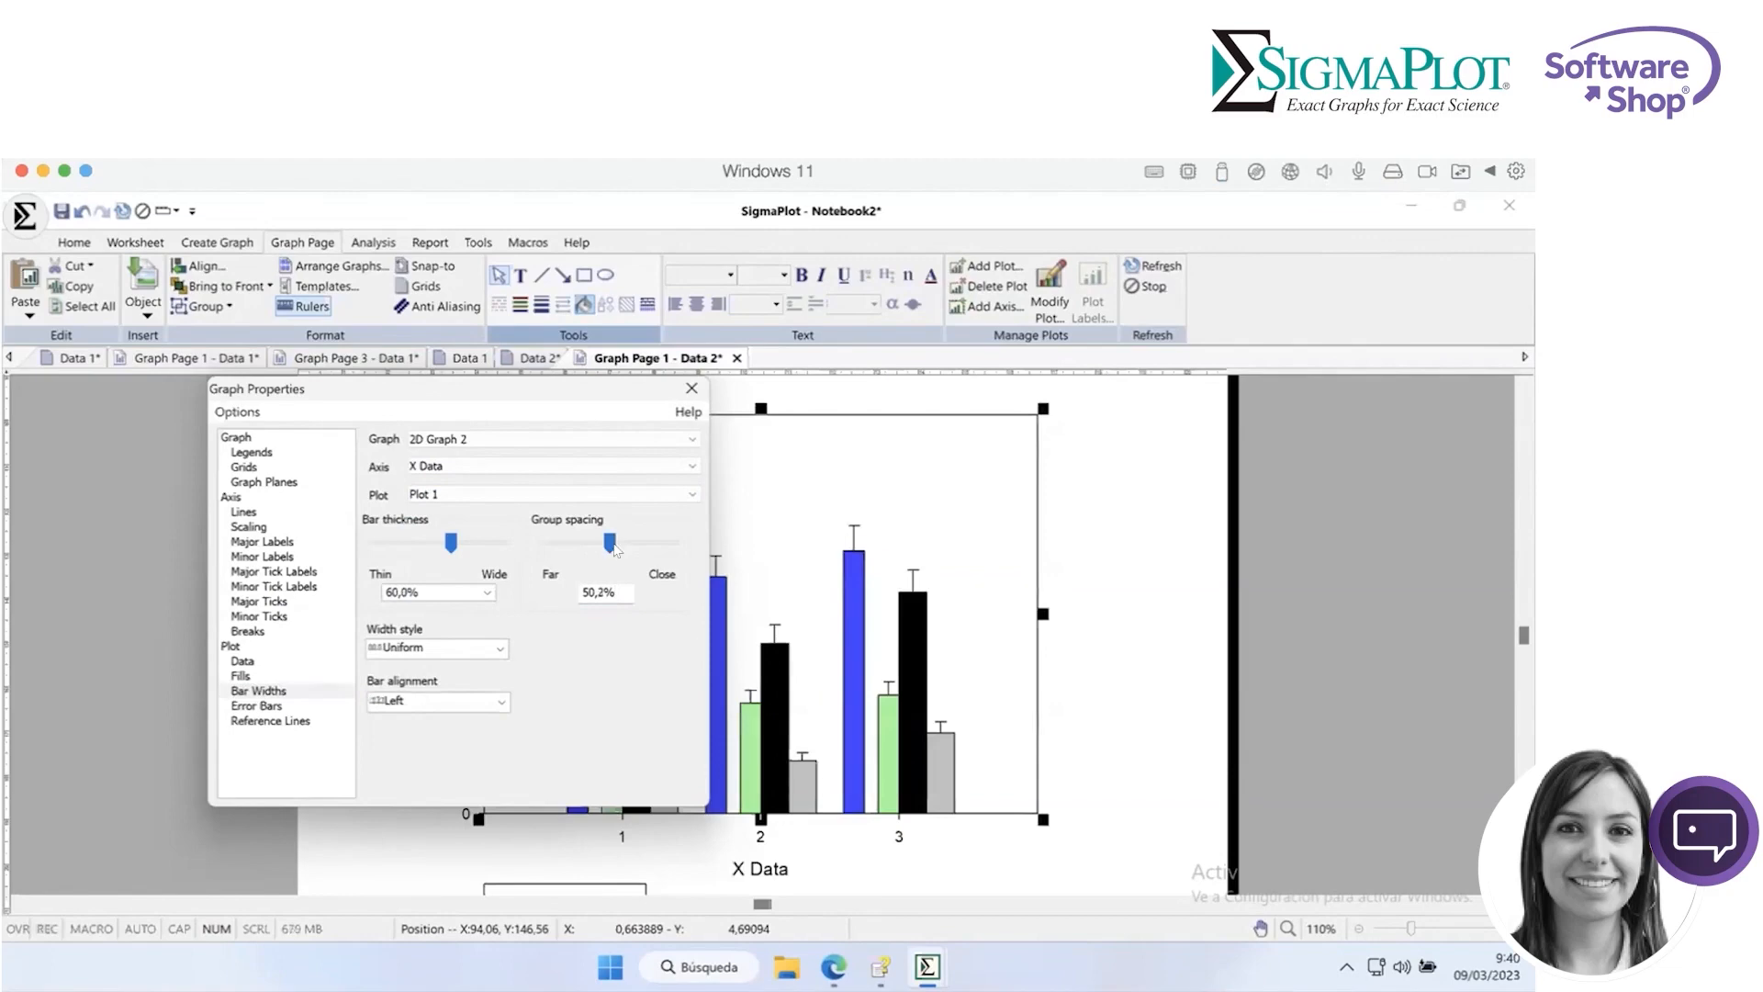
pyautogui.click(452, 546)
pyautogui.moveTo(450, 541); pyautogui.dragTo(503, 542)
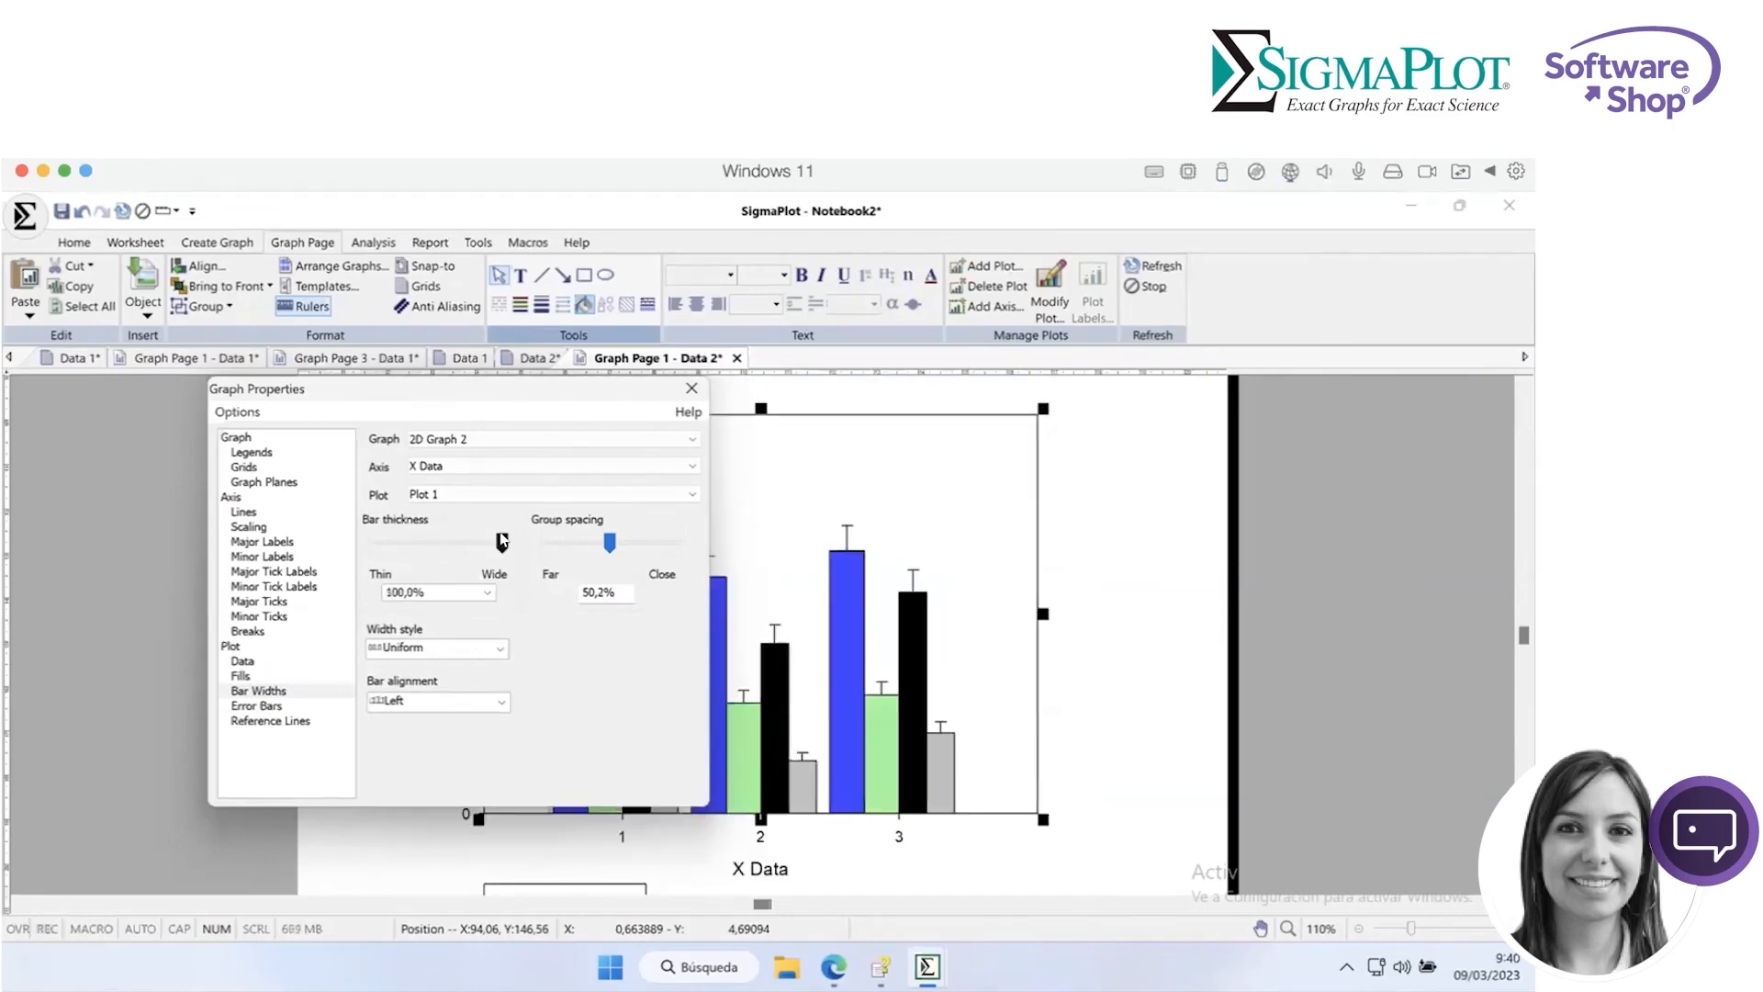
pyautogui.click(613, 589)
pyautogui.moveTo(616, 591); pyautogui.dragTo(577, 591)
pyautogui.write('40')
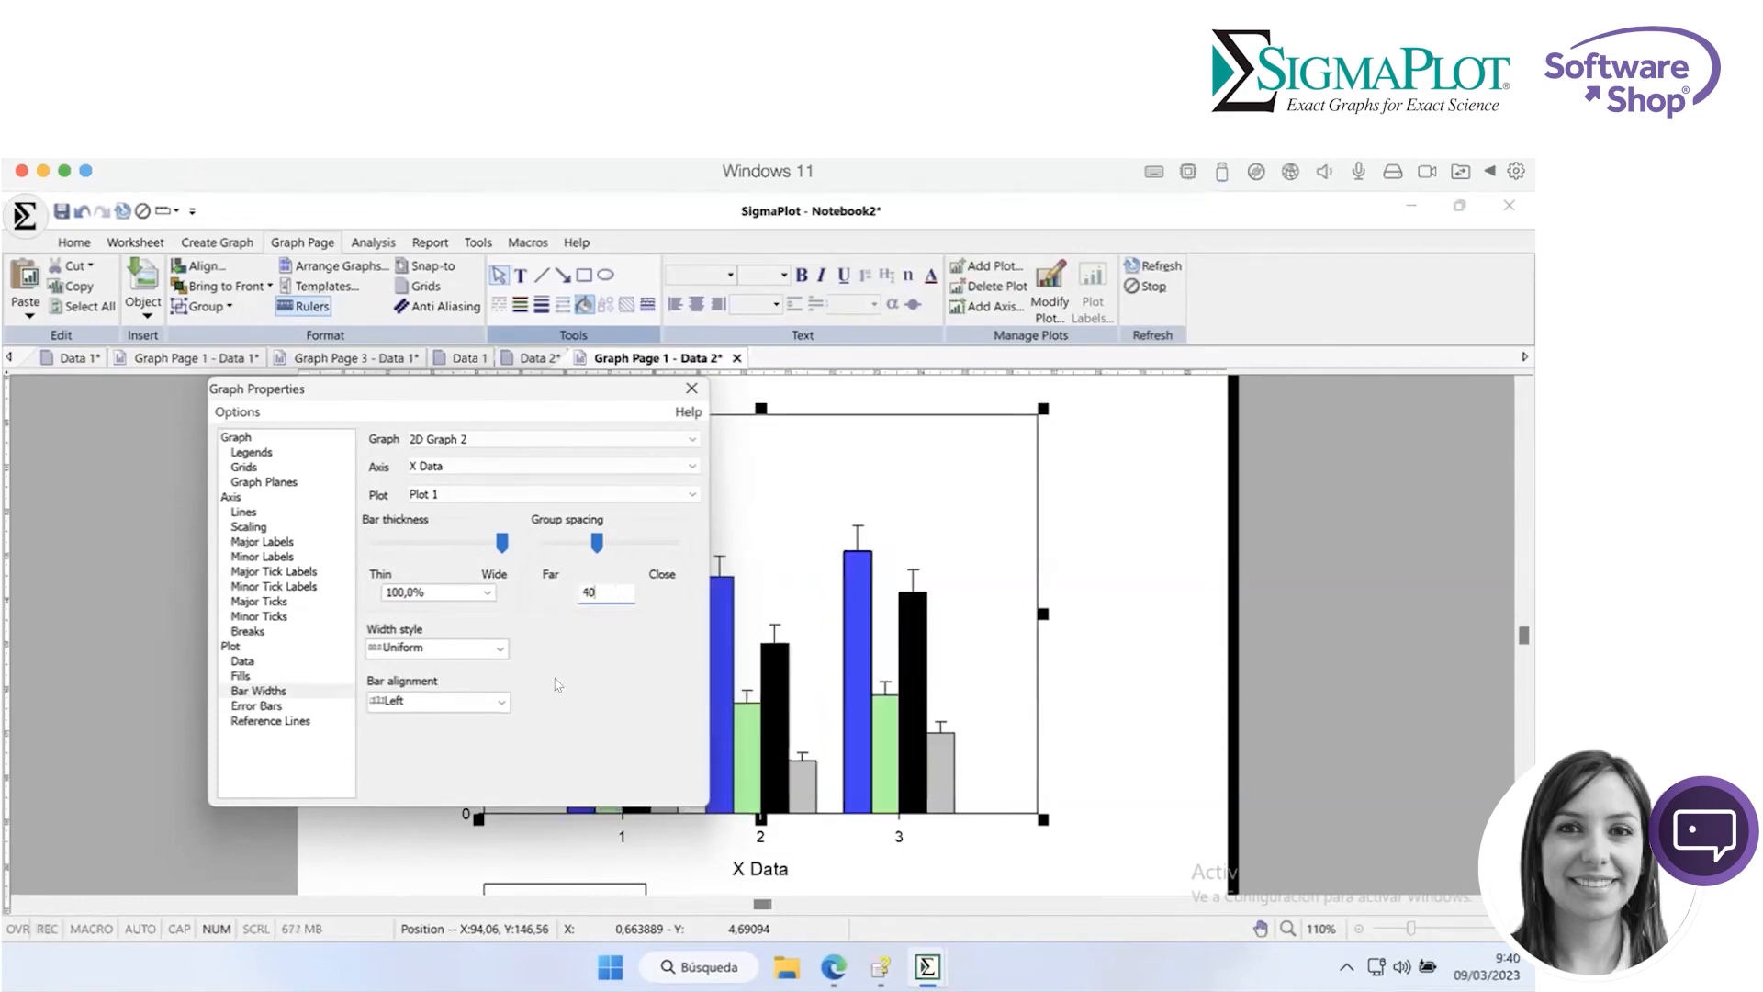
pyautogui.click(691, 387)
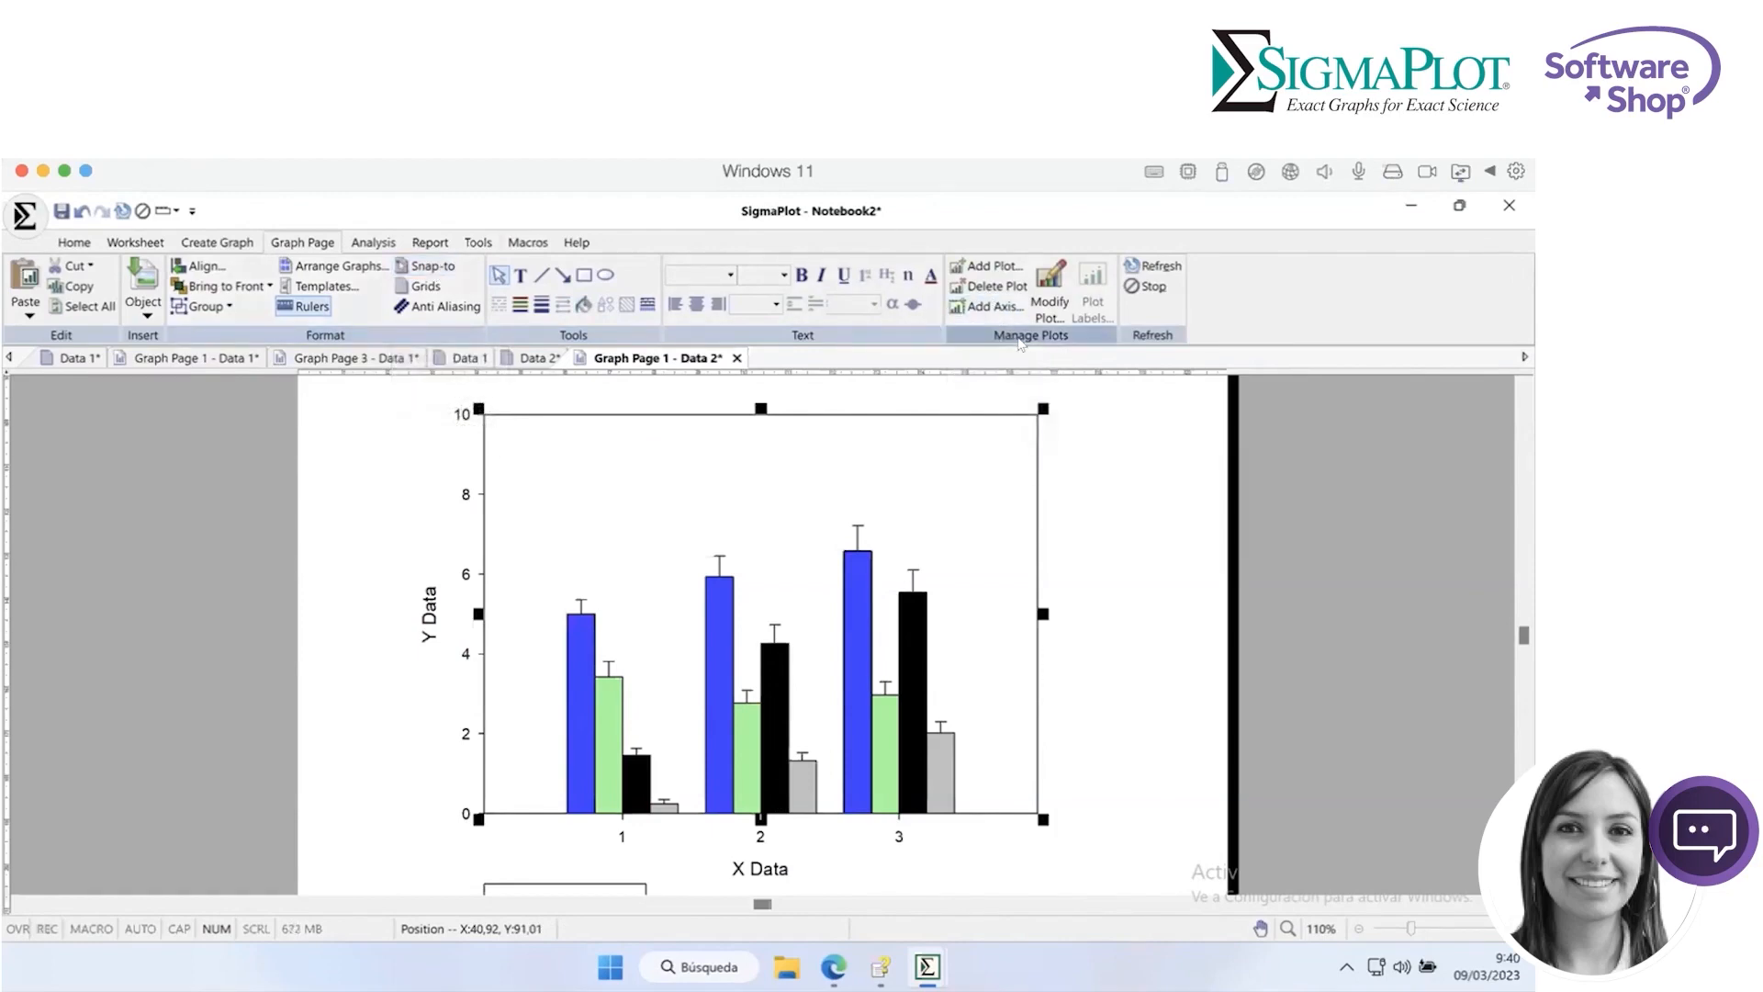
# Add a Y axis for Plot 2 on the right side of the graph.
pyautogui.click(984, 308)
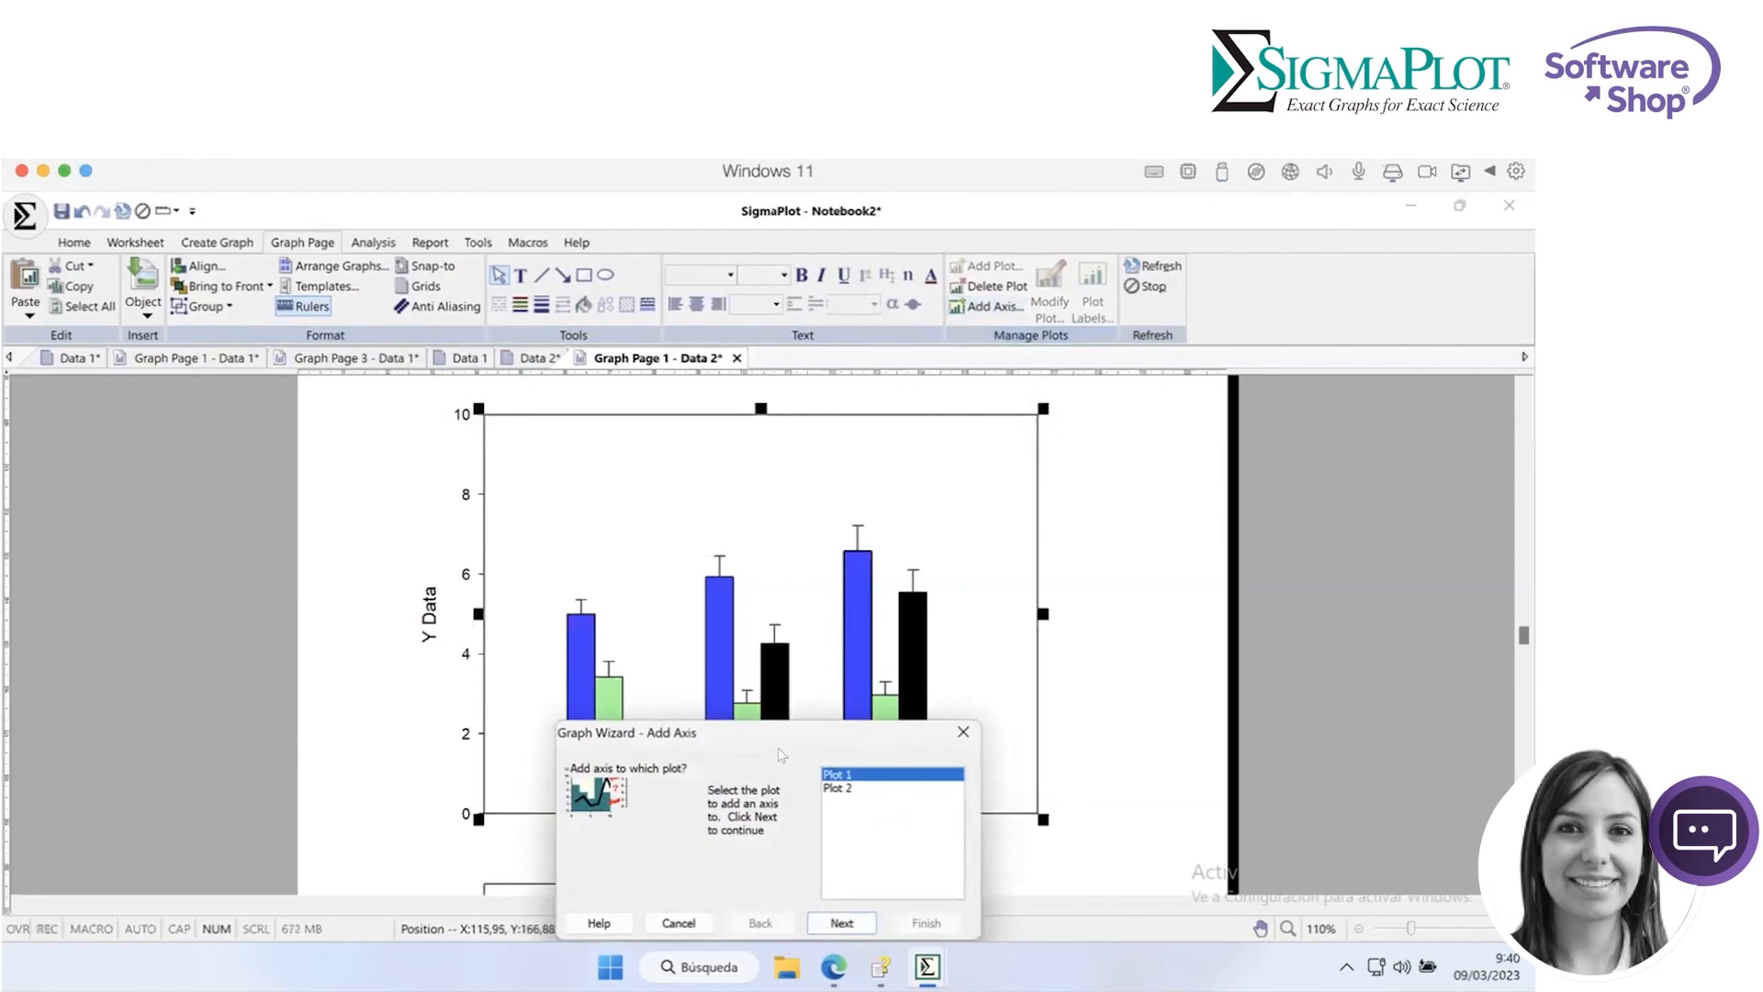
pyautogui.moveTo(776, 734); pyautogui.dragTo(833, 557)
pyautogui.click(896, 606)
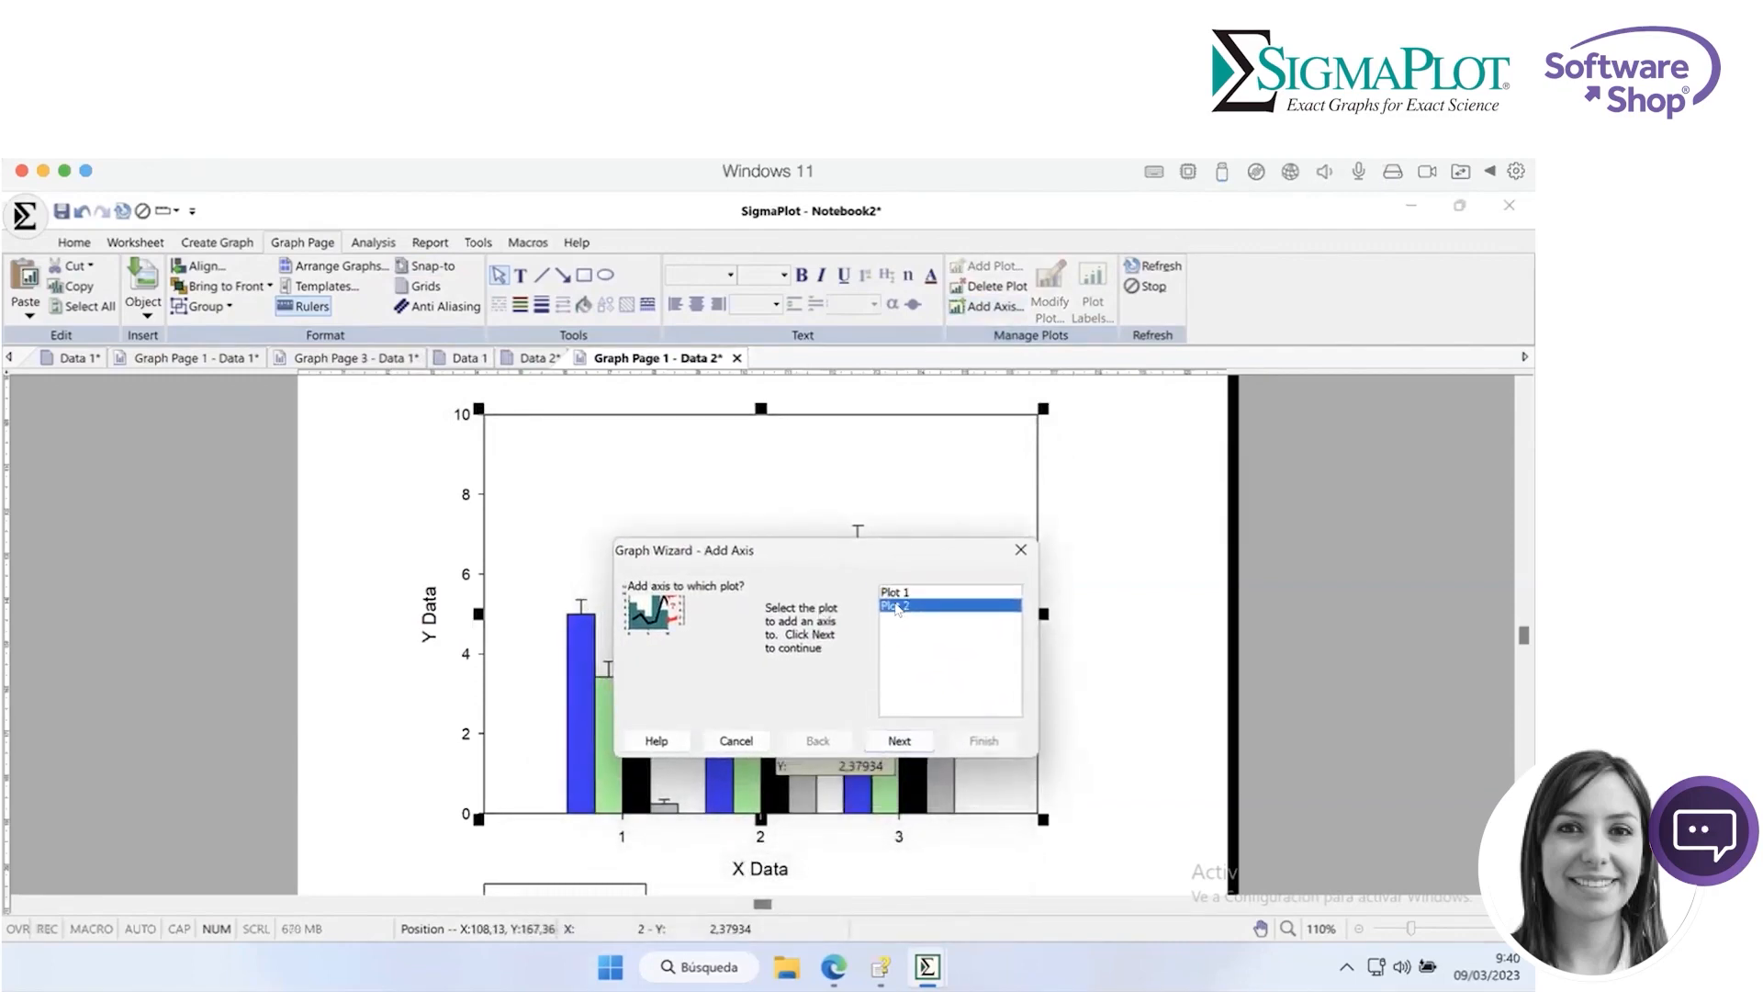
pyautogui.click(904, 741)
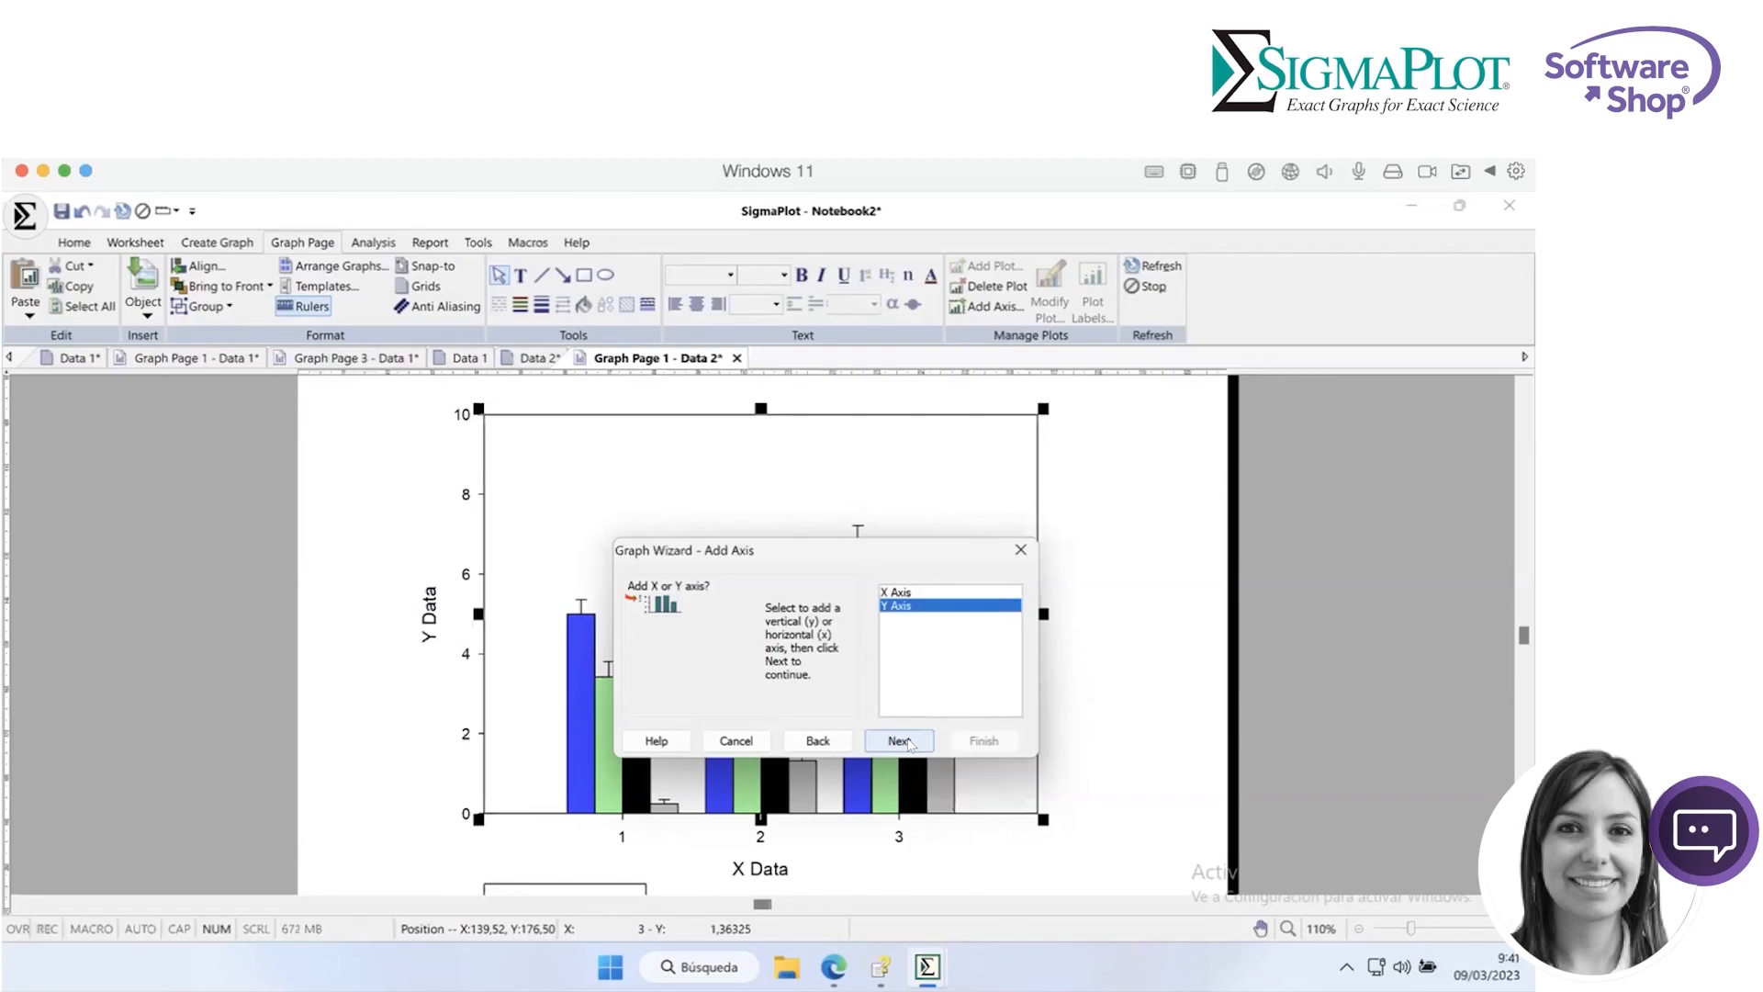
pyautogui.click(899, 740)
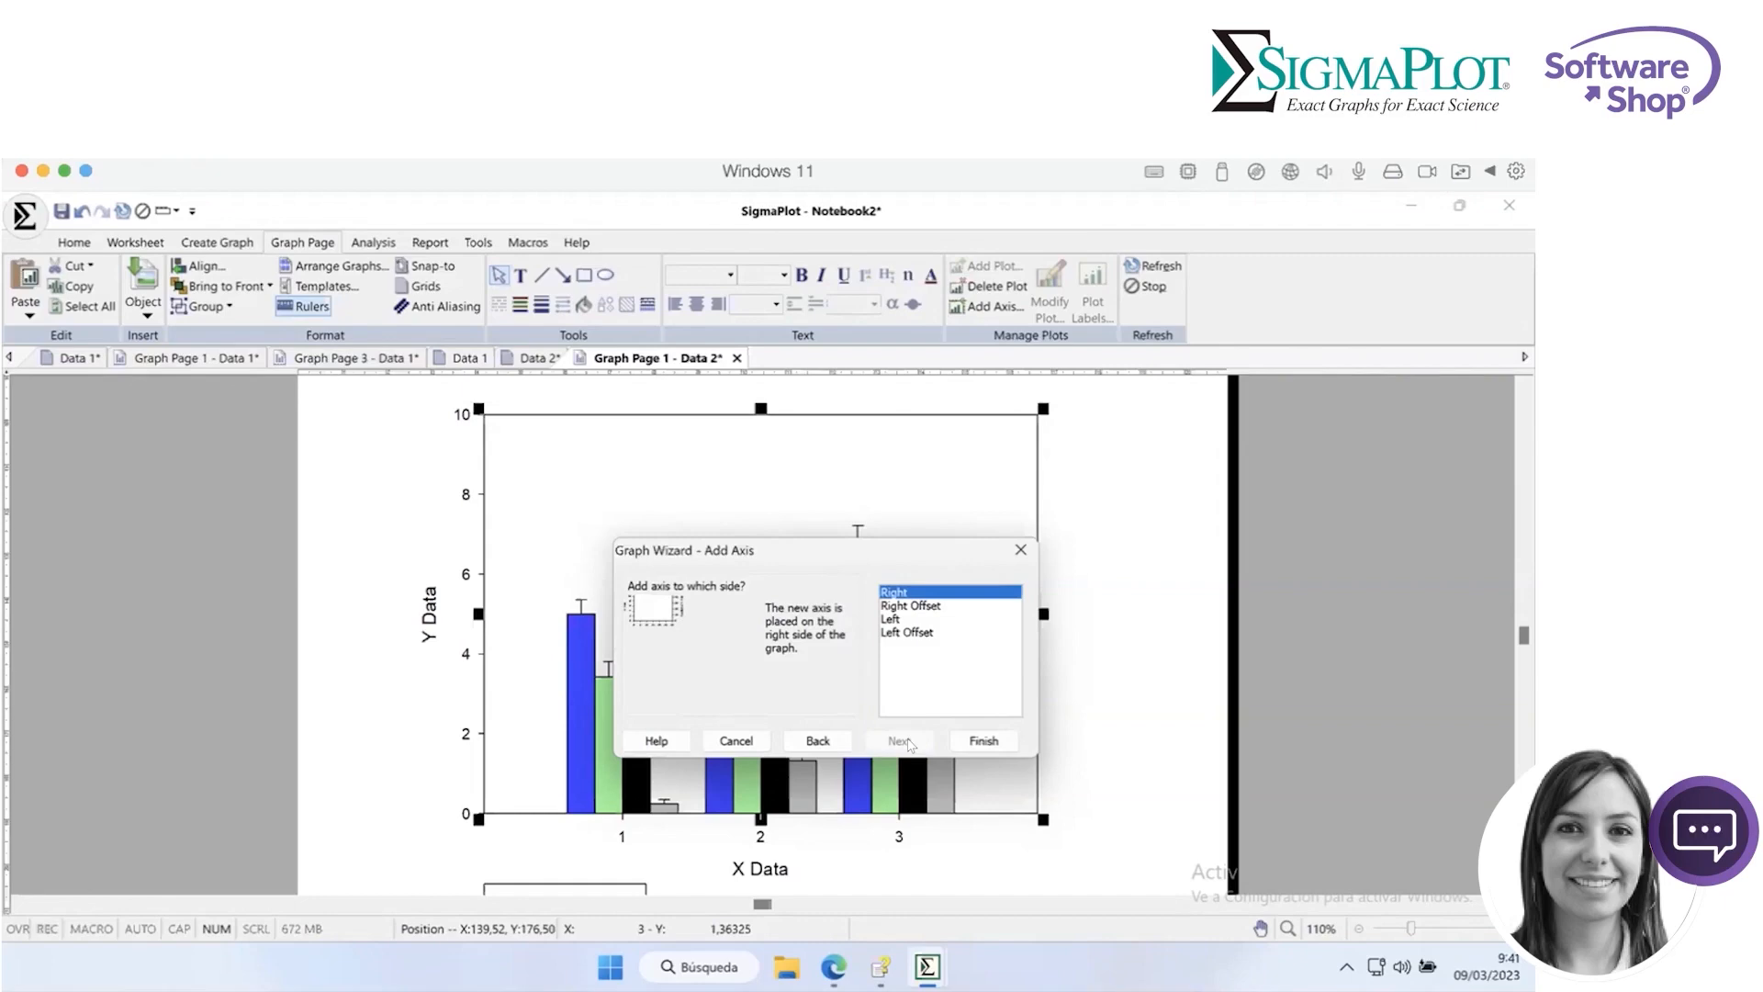
pyautogui.click(982, 741)
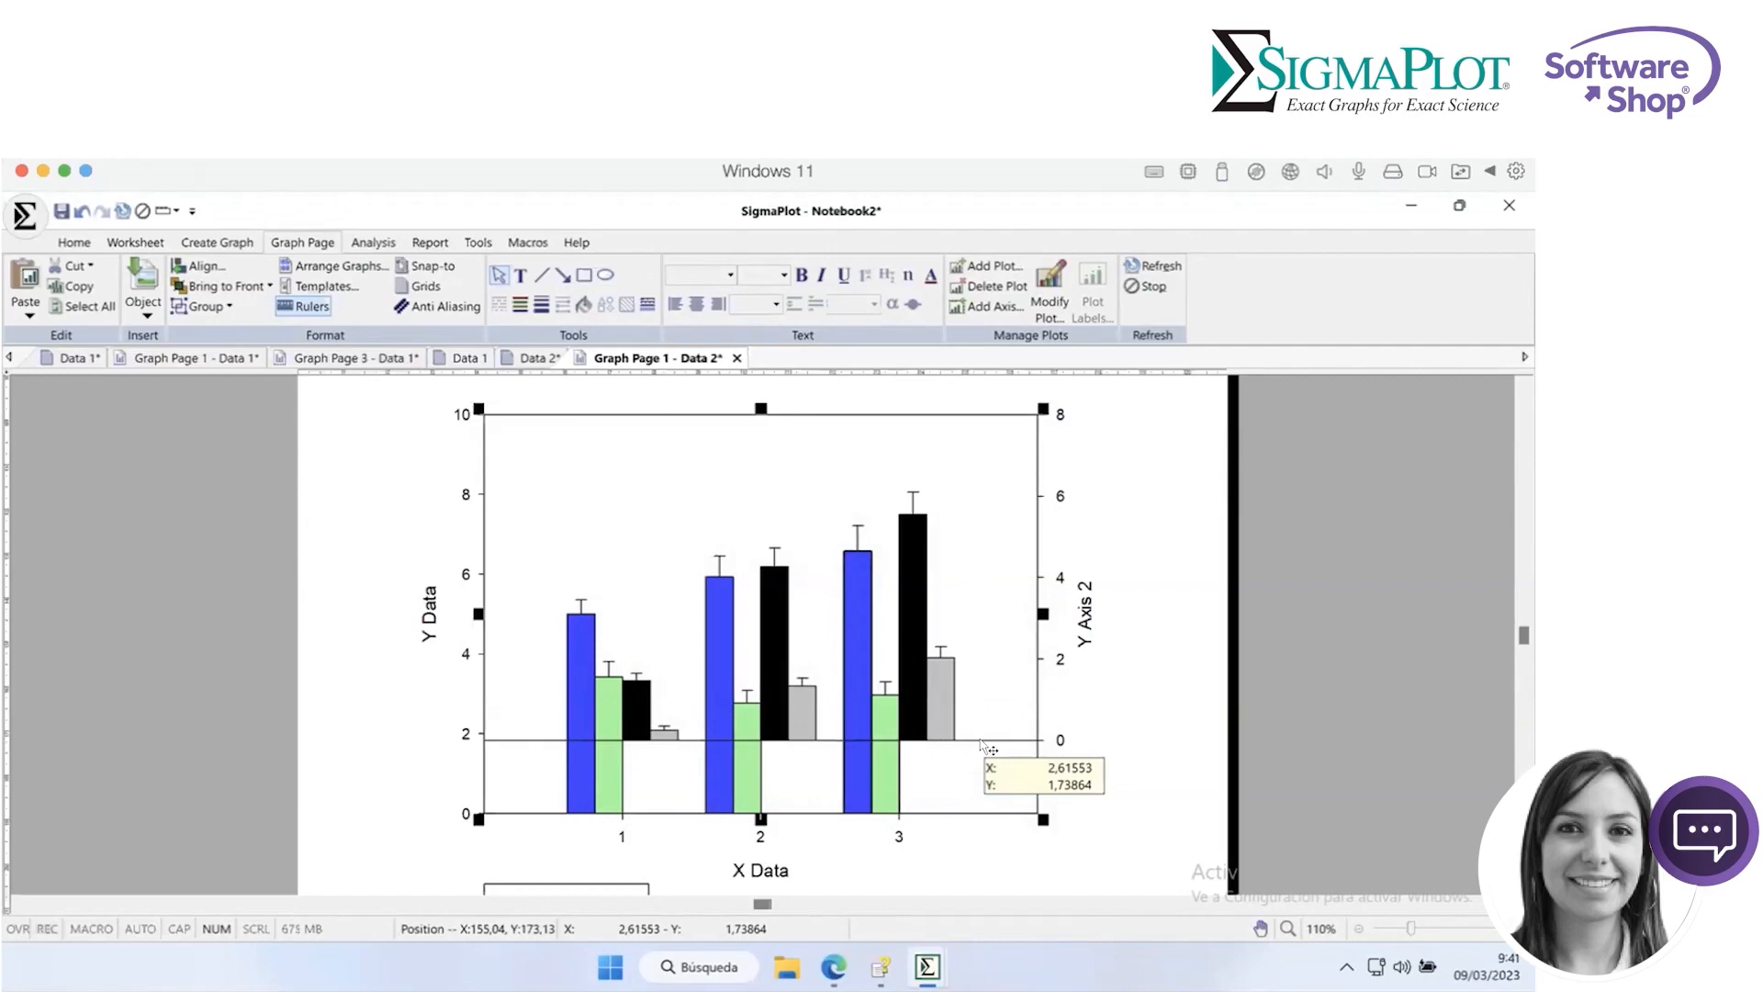
# Set the start of the Y Axis 2 scaling range to 0 for Plot 2.
pyautogui.click(1033, 753)
pyautogui.doubleClick(1033, 753)
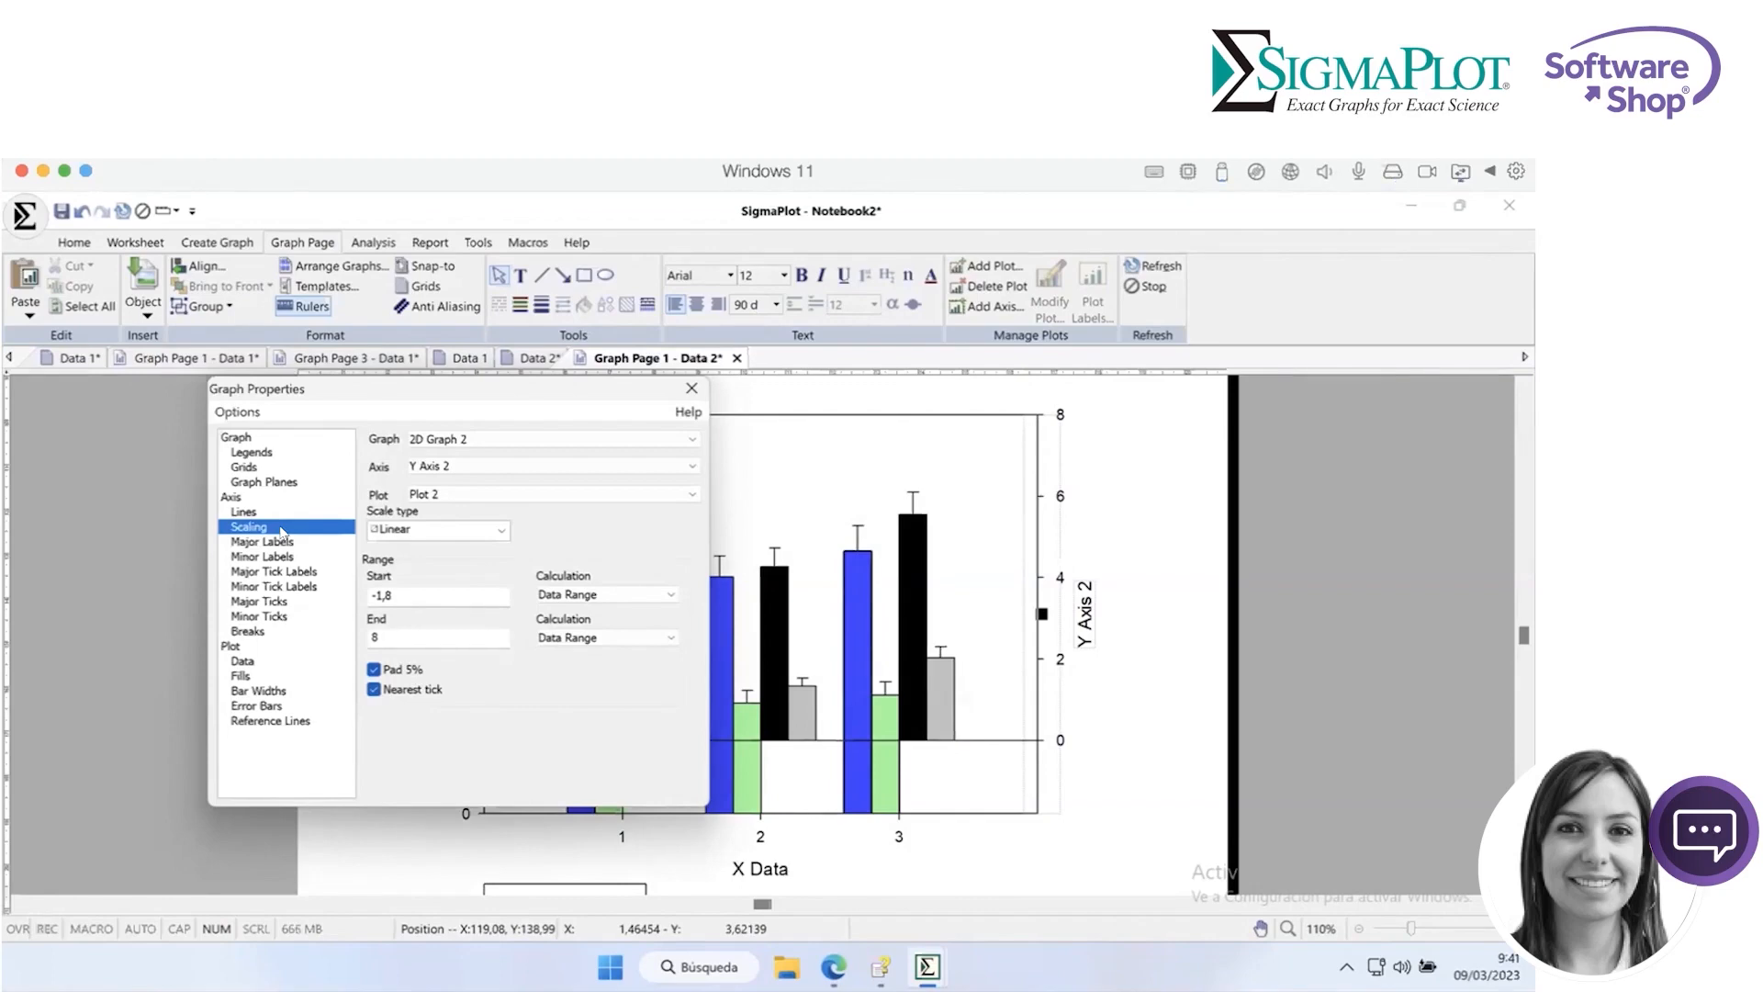
pyautogui.click(405, 591)
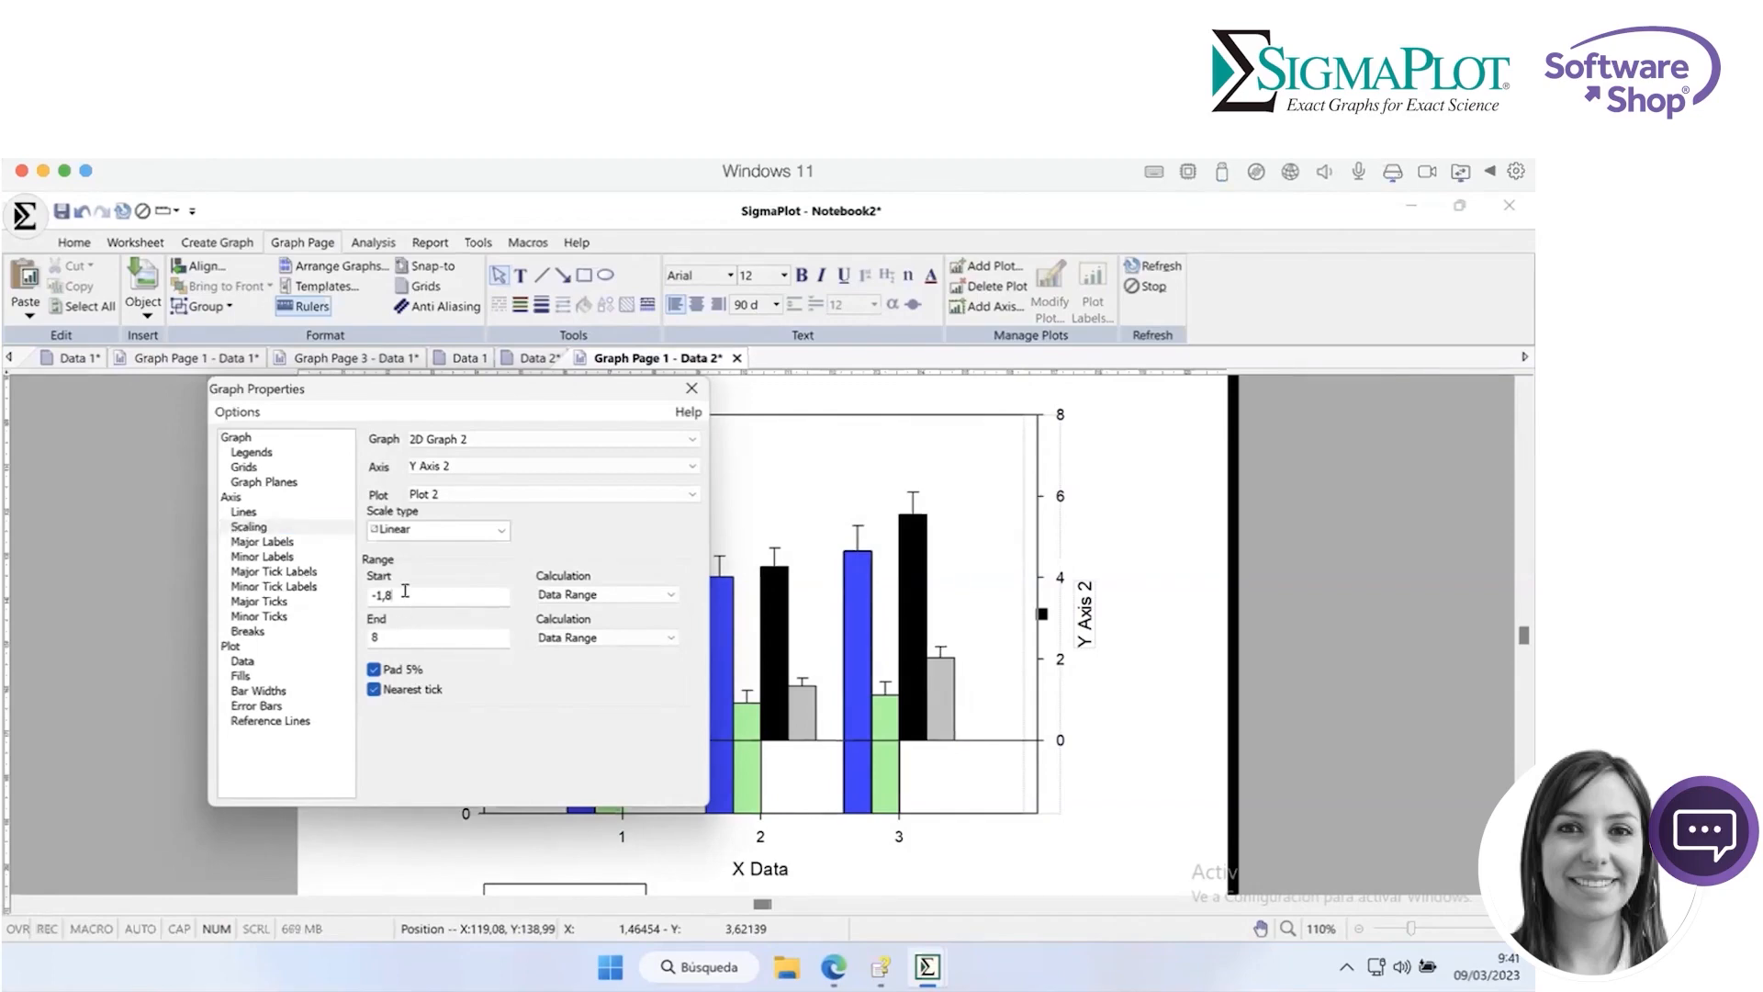
pyautogui.press('BackSpace')
pyautogui.press('BackSpace')
pyautogui.press('BackSpace')
pyautogui.press('BackSpace')
pyautogui.write('0')
pyautogui.click(429, 629)
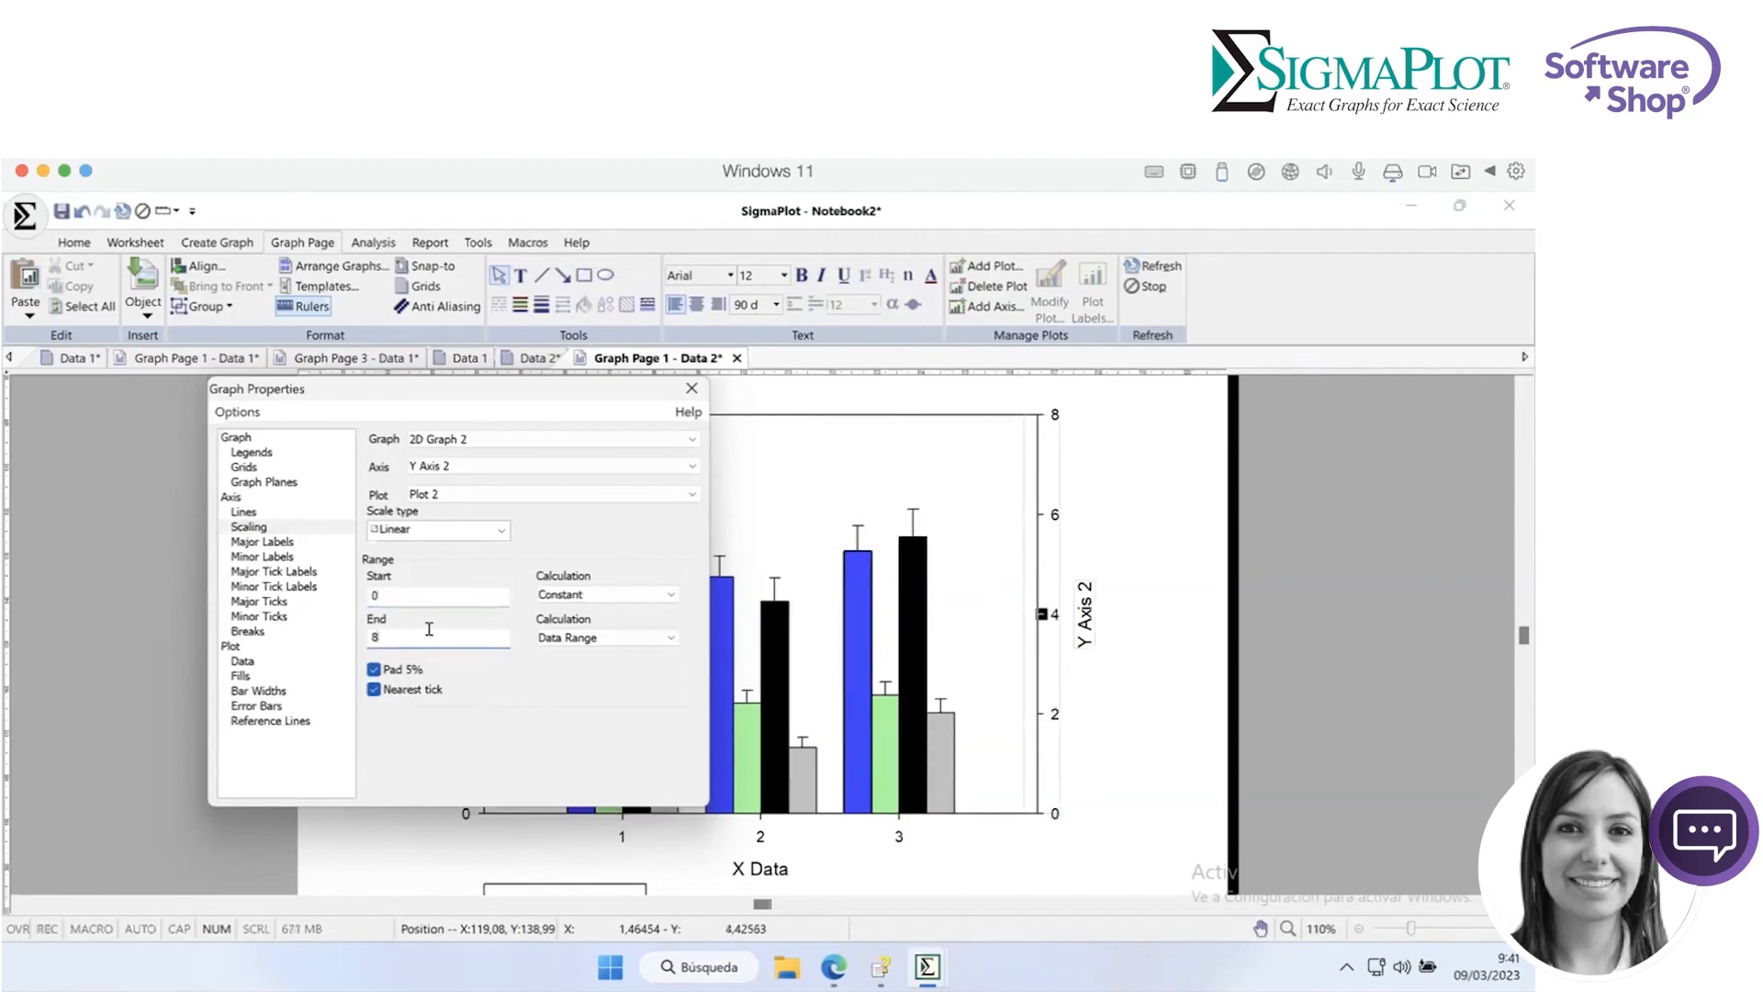
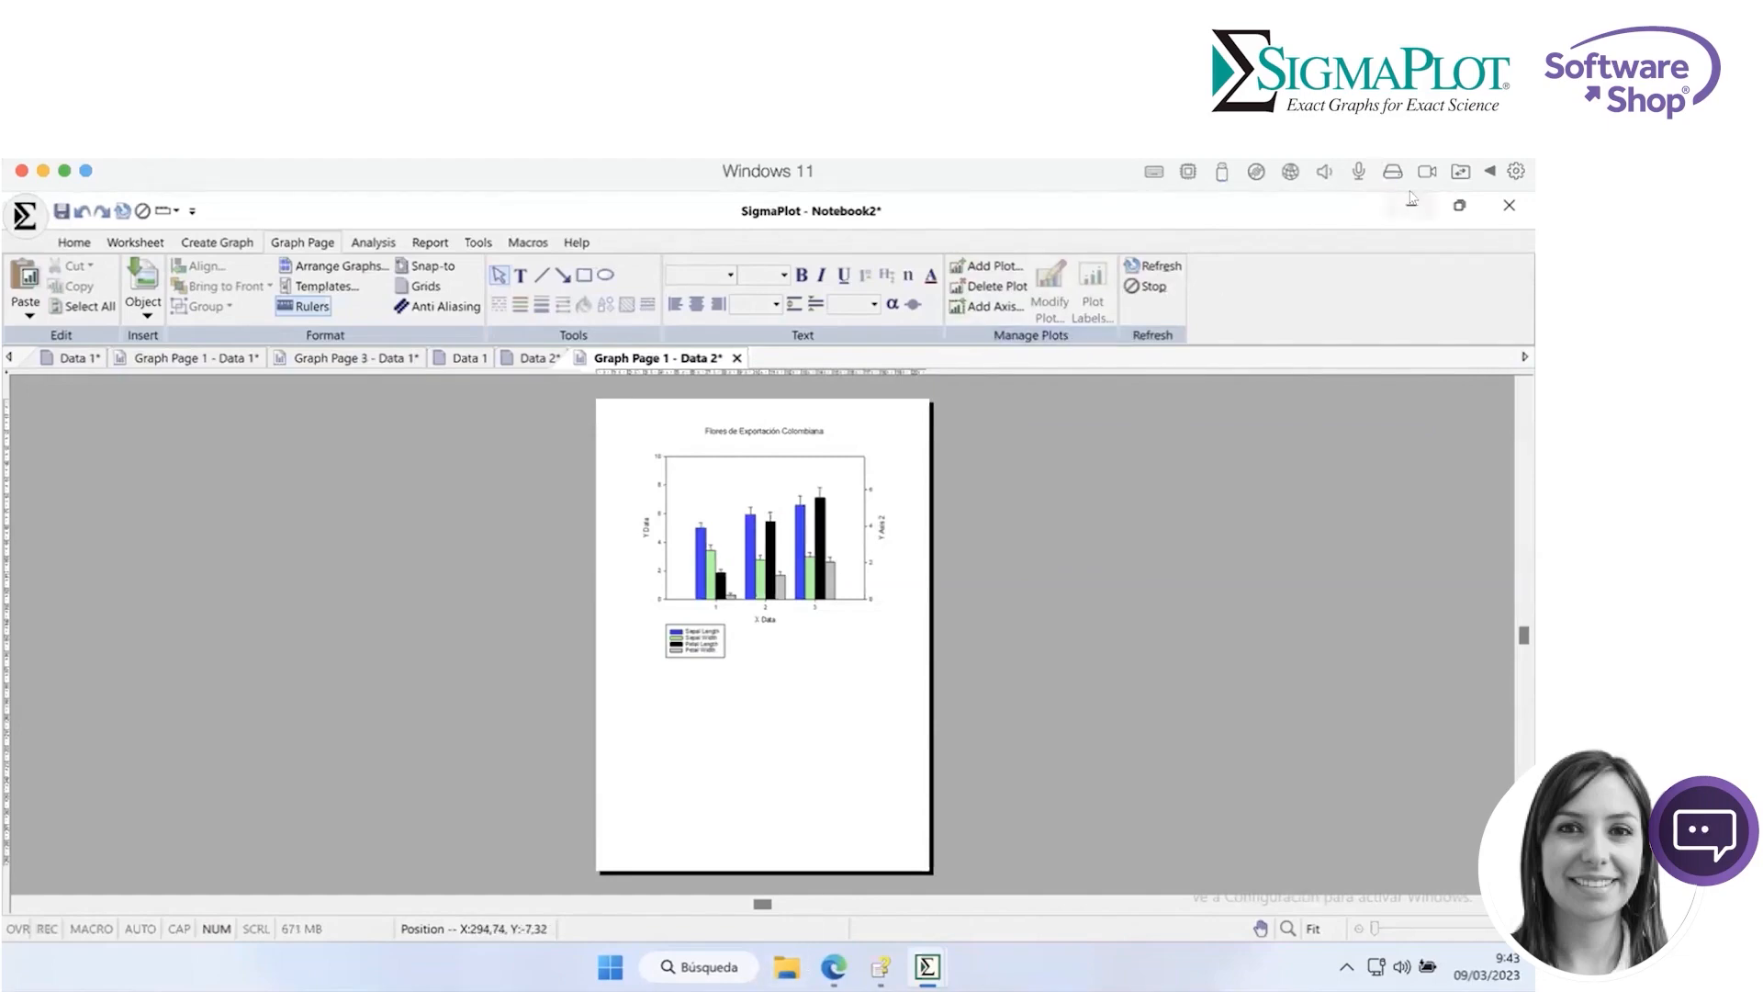
# Try to open the Report workbook from the desktop and return to SigmaPlot.
pyautogui.click(1459, 205)
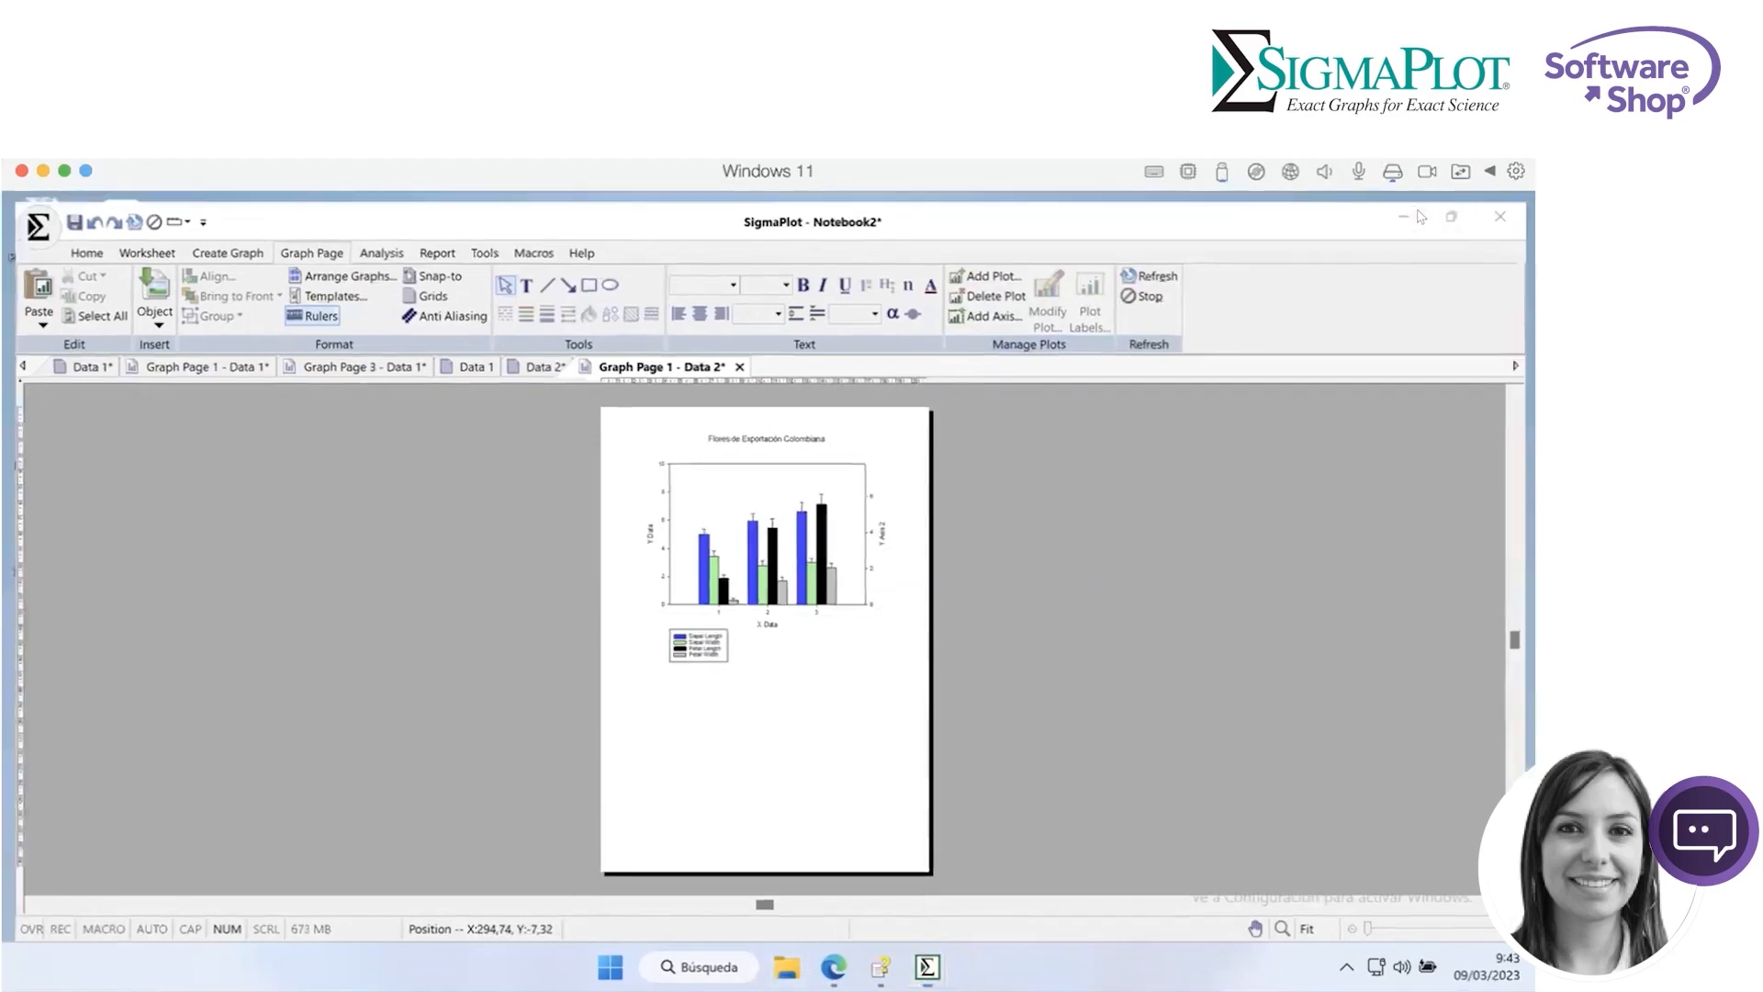
pyautogui.click(1421, 217)
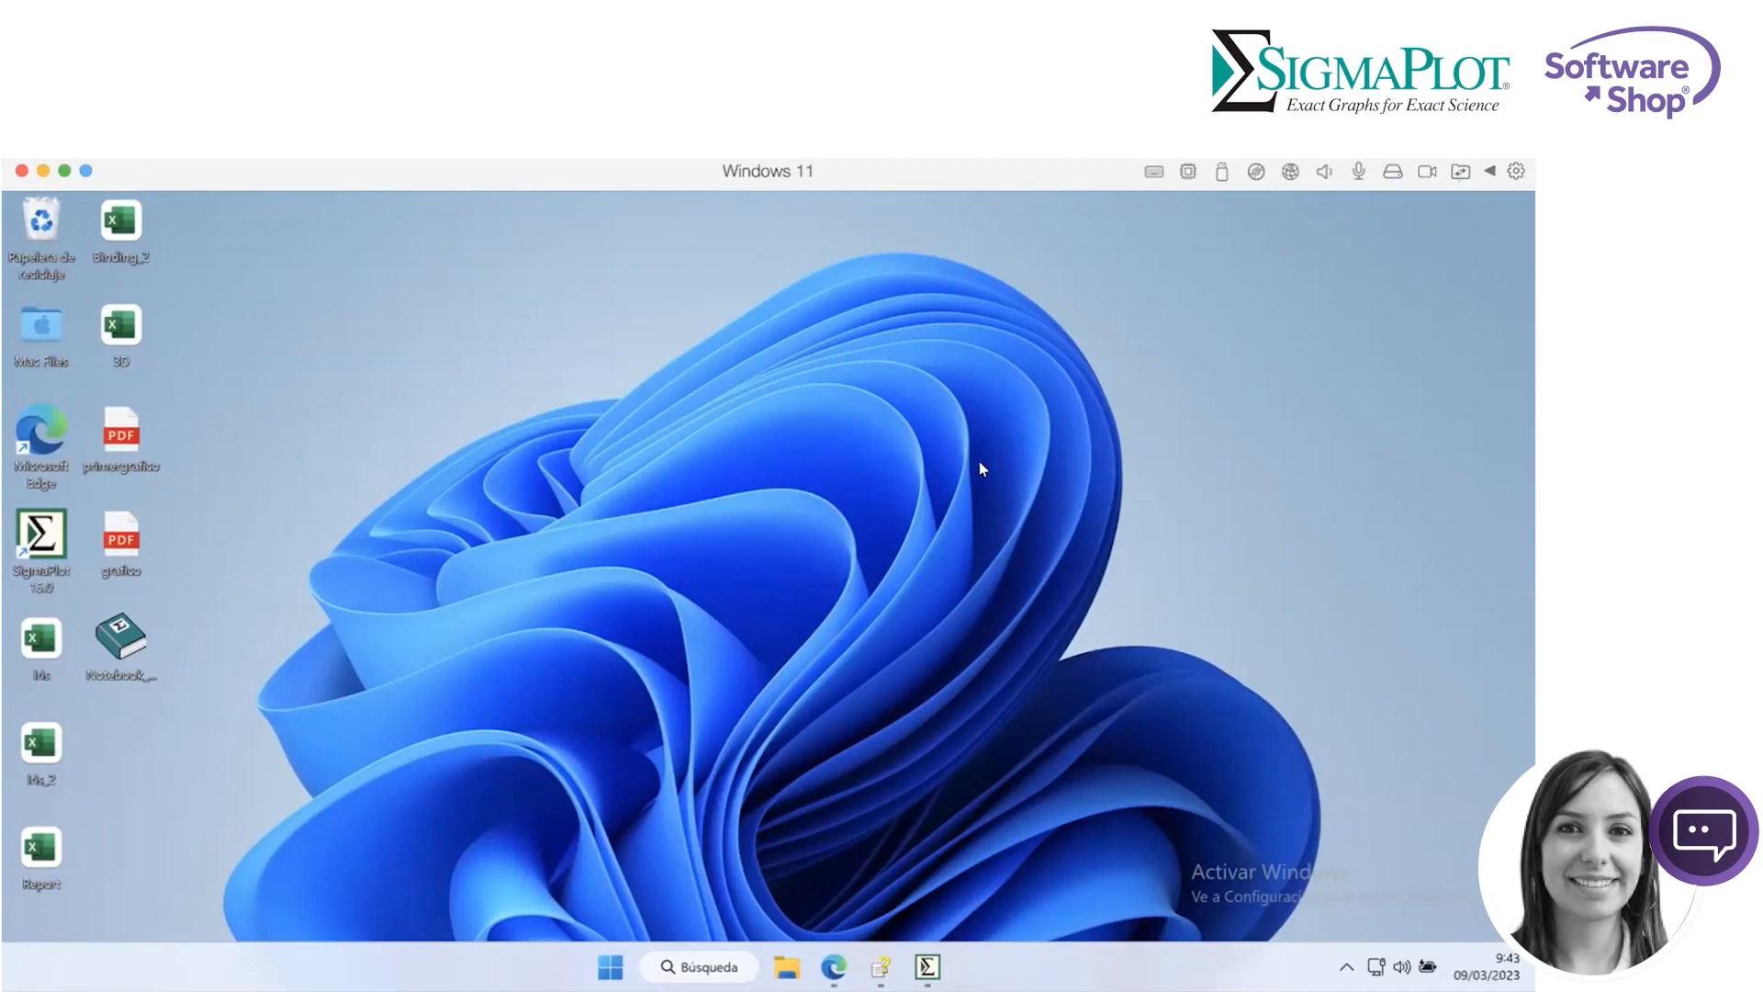
pyautogui.doubleClick(28, 868)
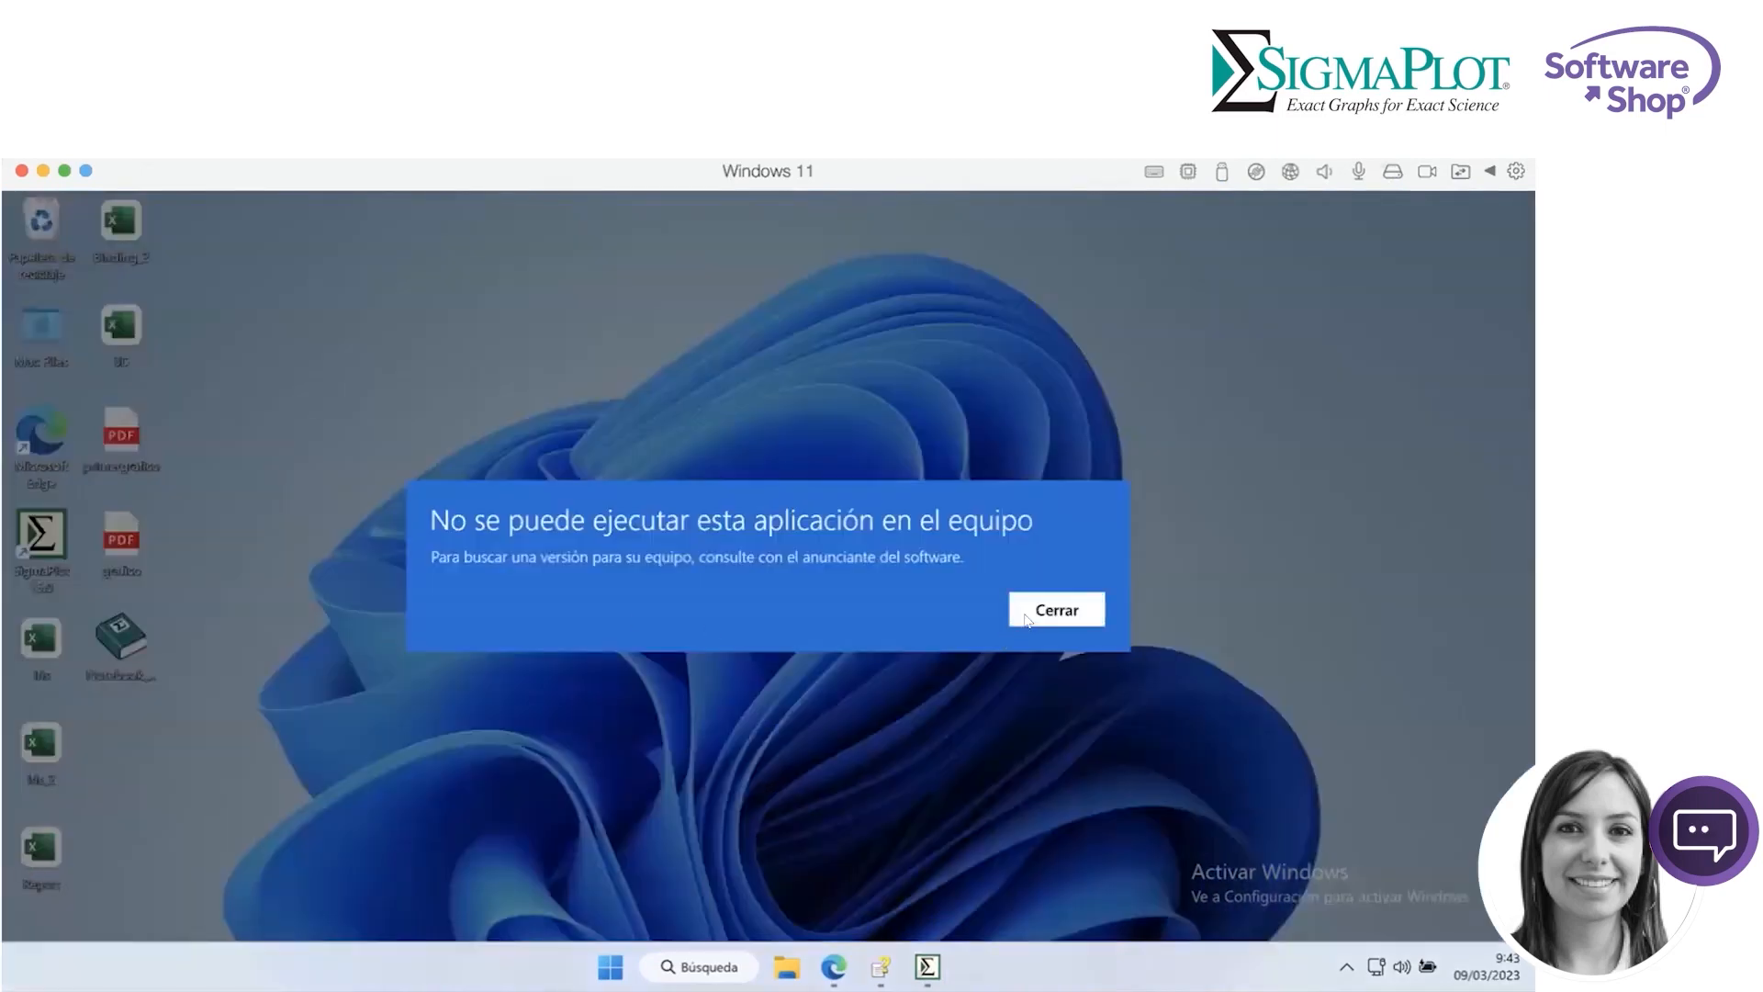
pyautogui.click(1055, 609)
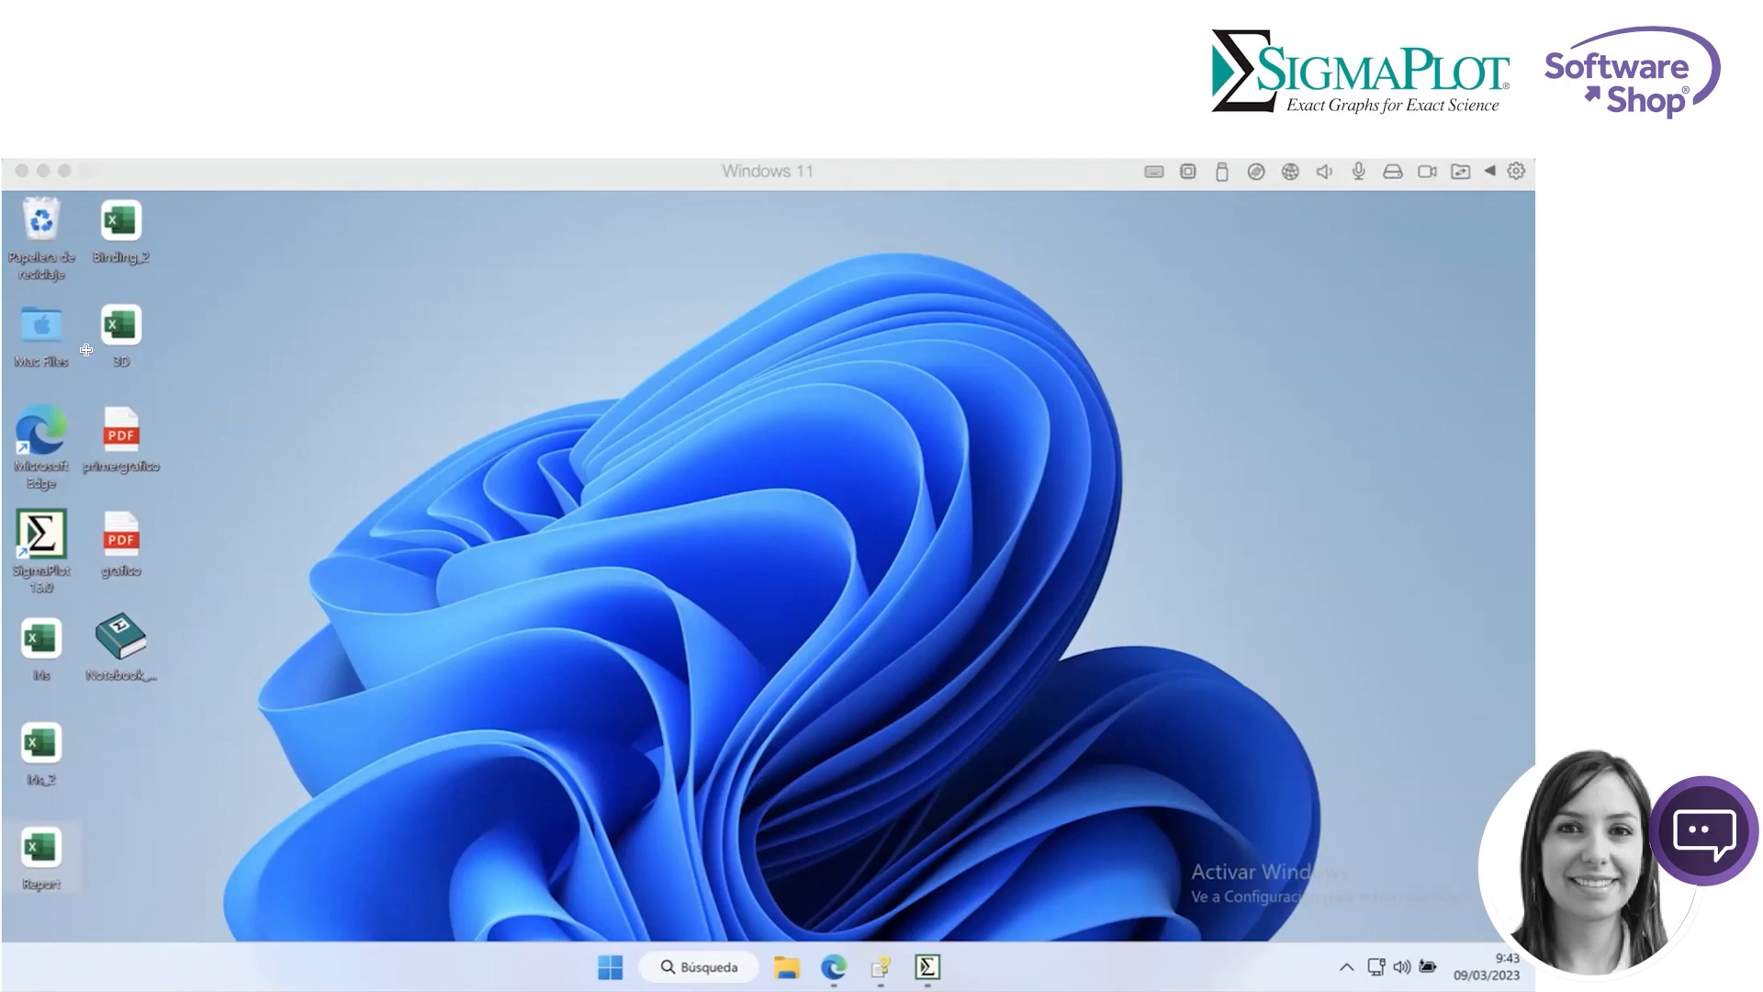
pyautogui.click(925, 972)
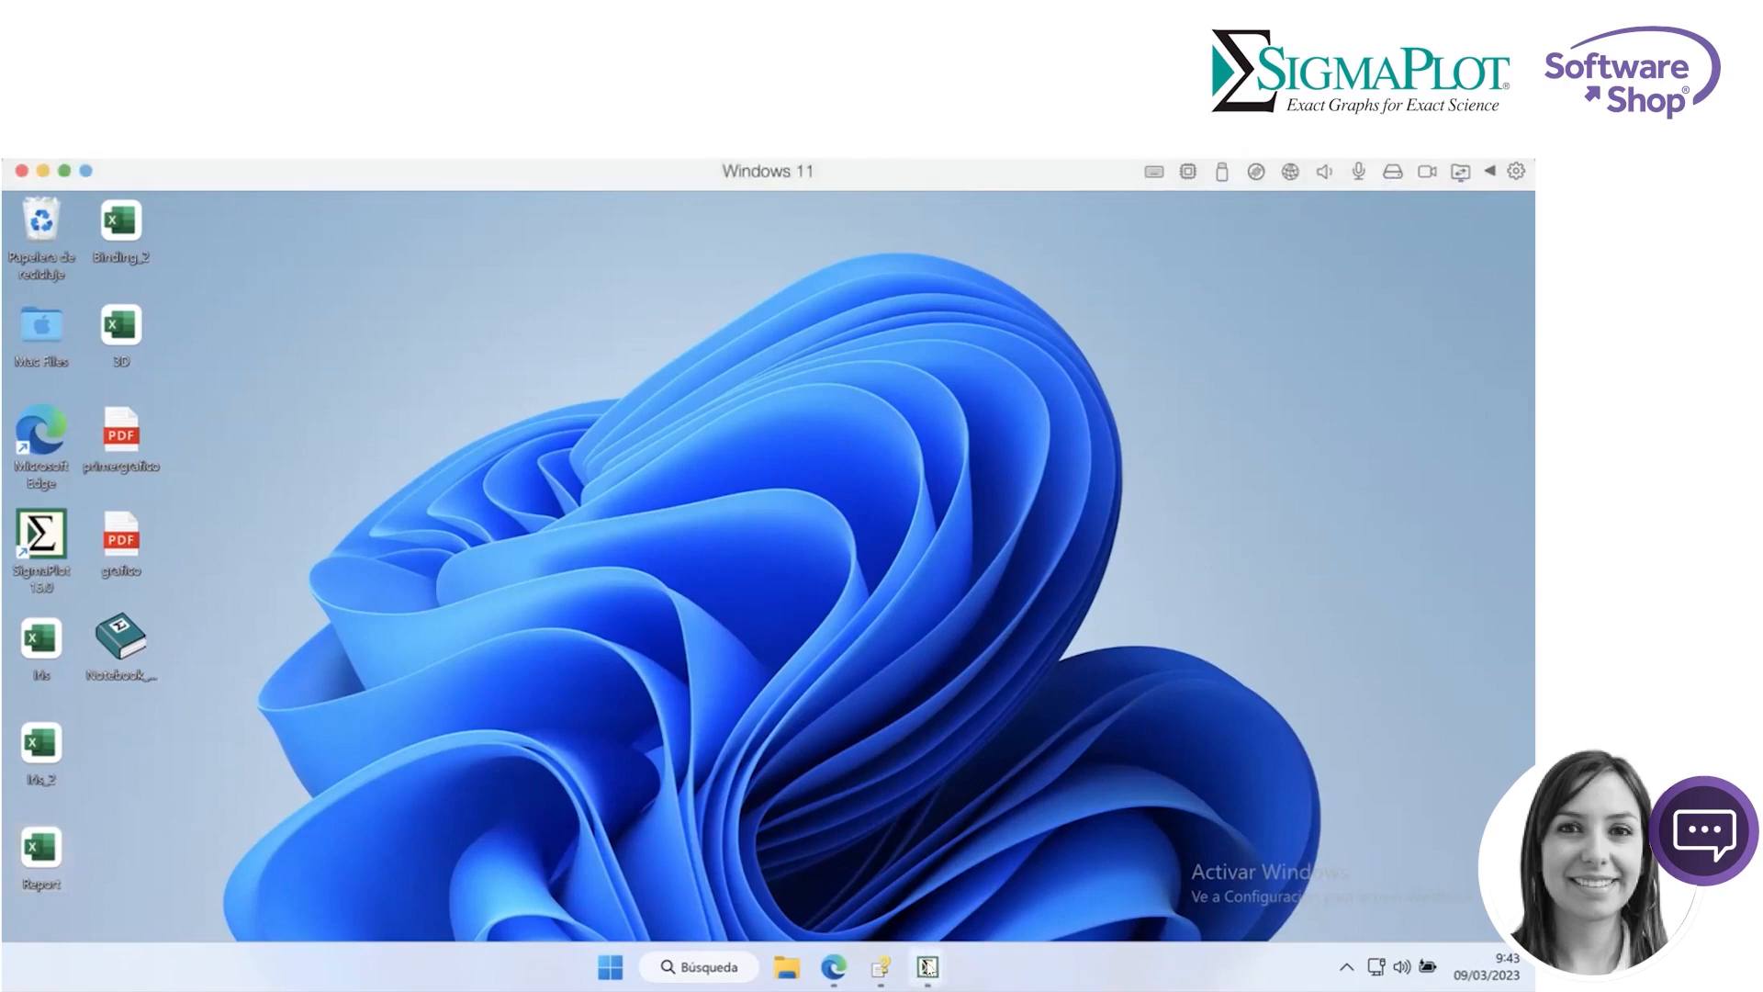
pyautogui.click(859, 898)
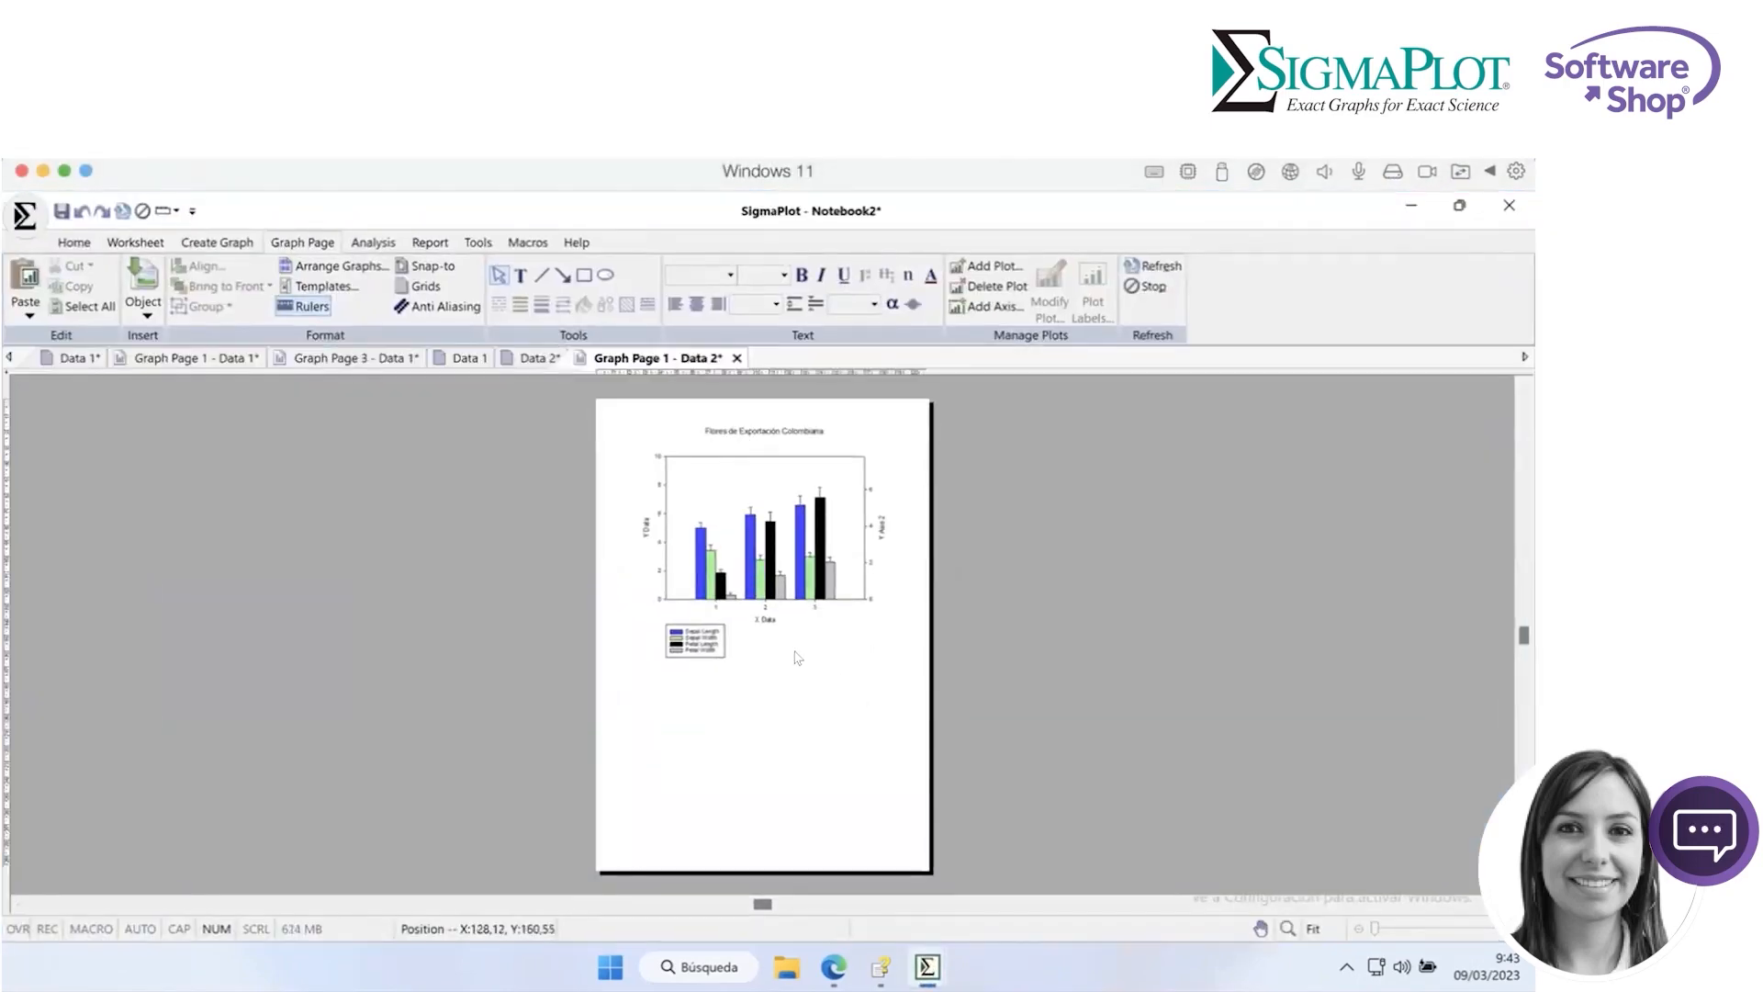
# Paste the copied sepal and petal variance tables onto the graph page and place them below the chart and legend.
pyautogui.hotkey('ctrl', 'v')
pyautogui.moveTo(767, 637); pyautogui.dragTo(701, 793)
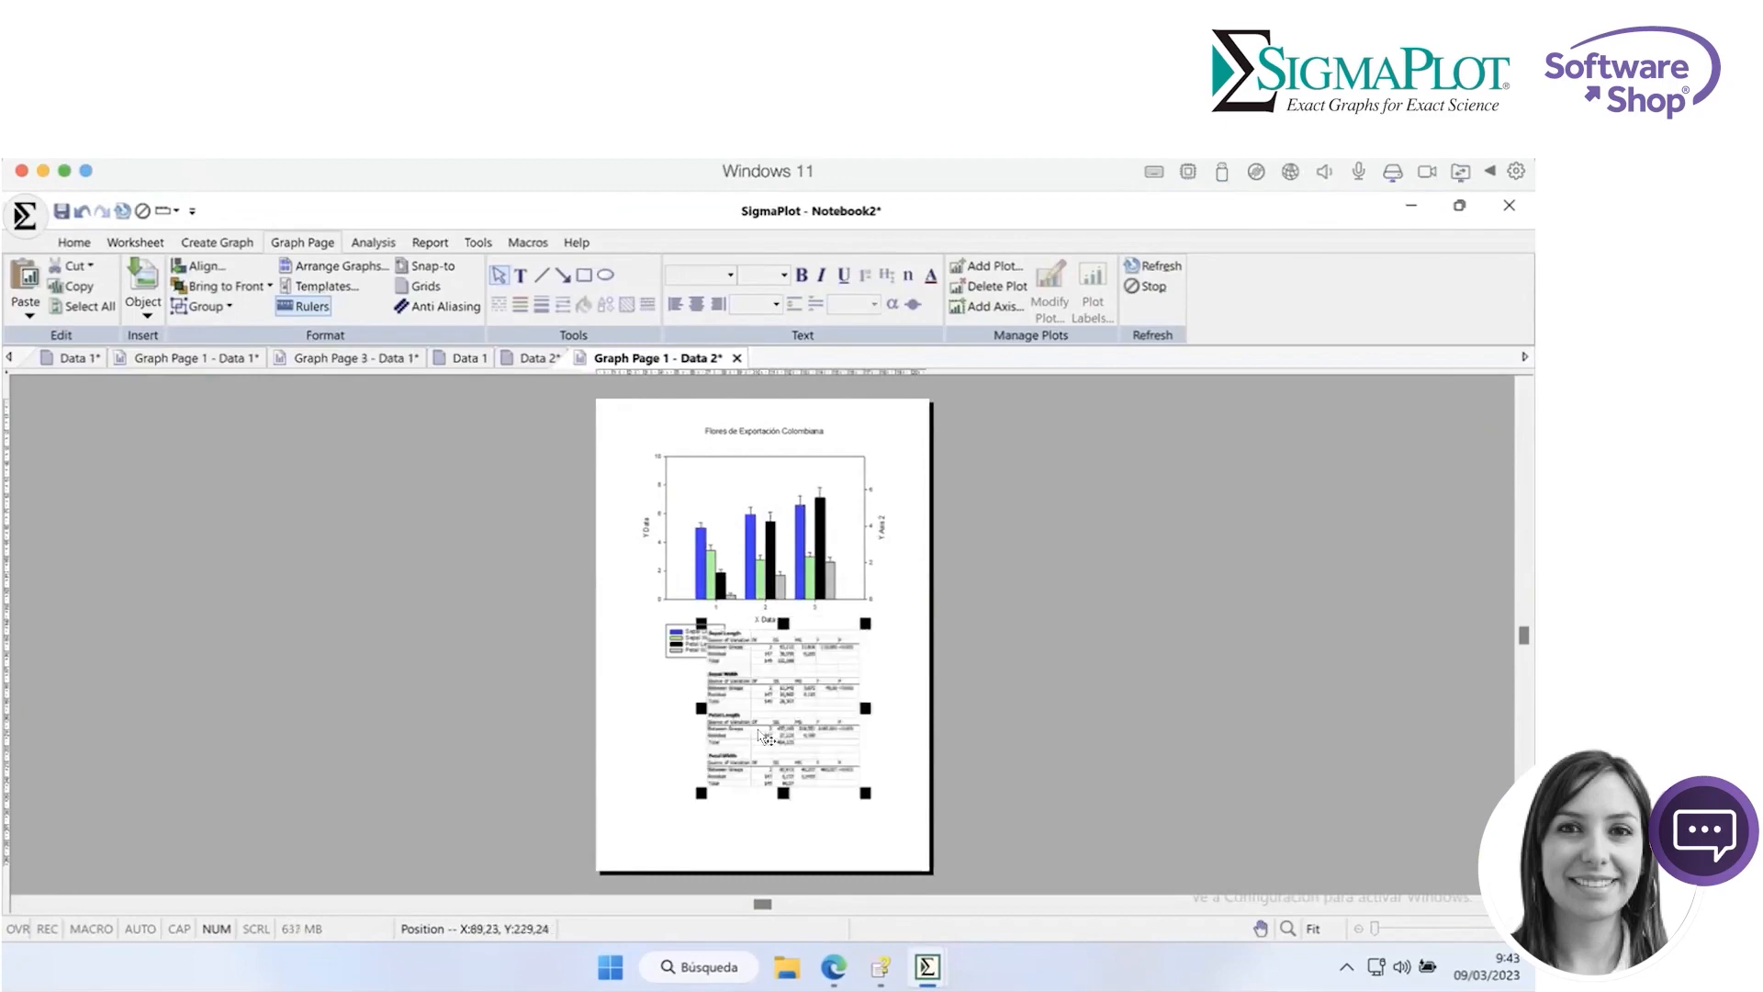
pyautogui.moveTo(781, 707); pyautogui.dragTo(800, 740)
pyautogui.click(897, 618)
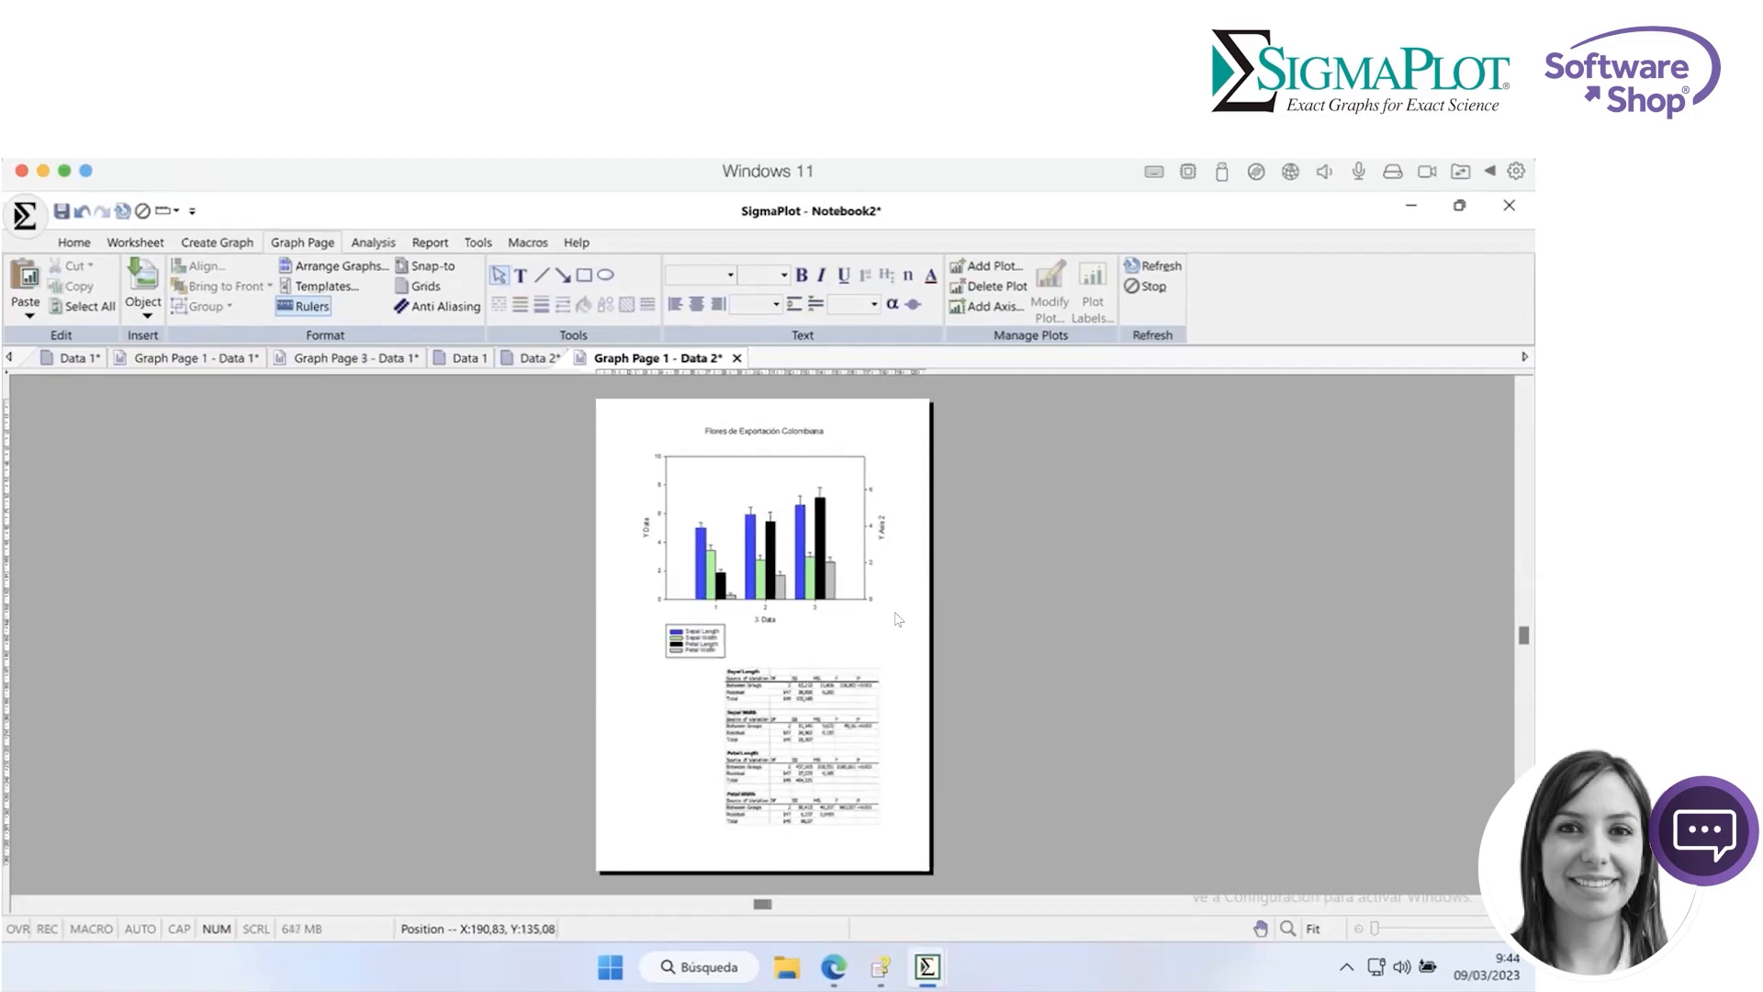
pyautogui.click(830, 702)
pyautogui.moveTo(847, 704); pyautogui.dragTo(816, 705)
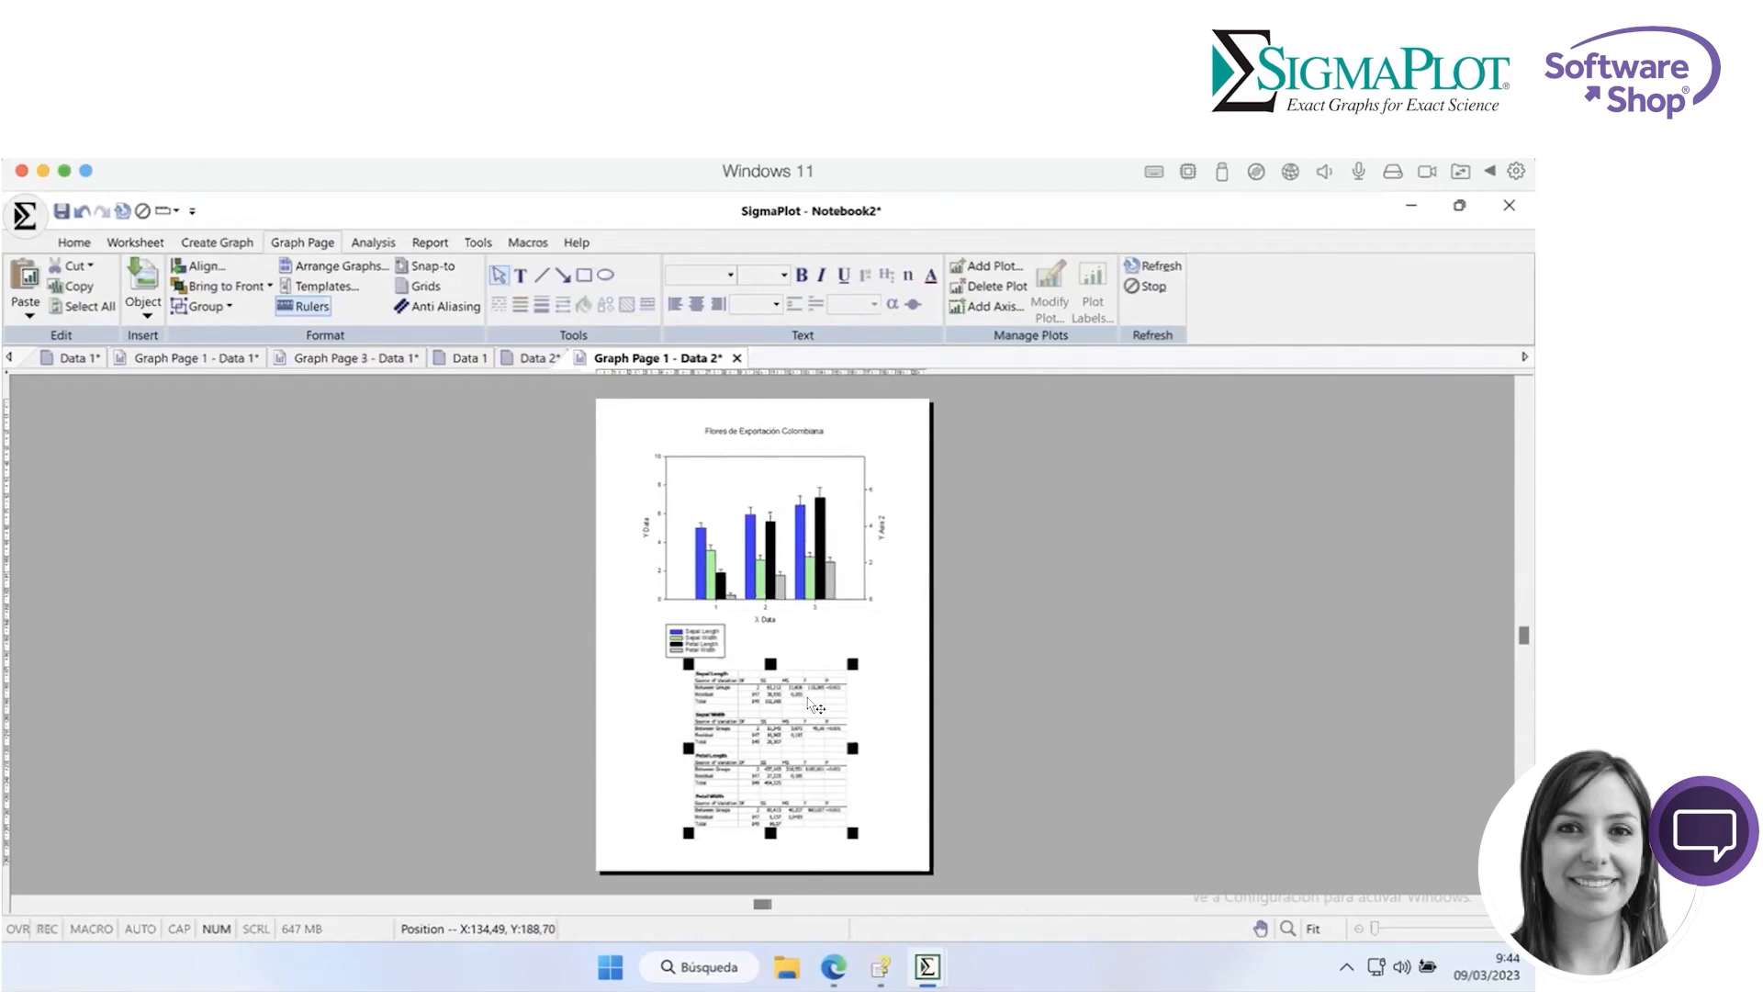
pyautogui.click(874, 624)
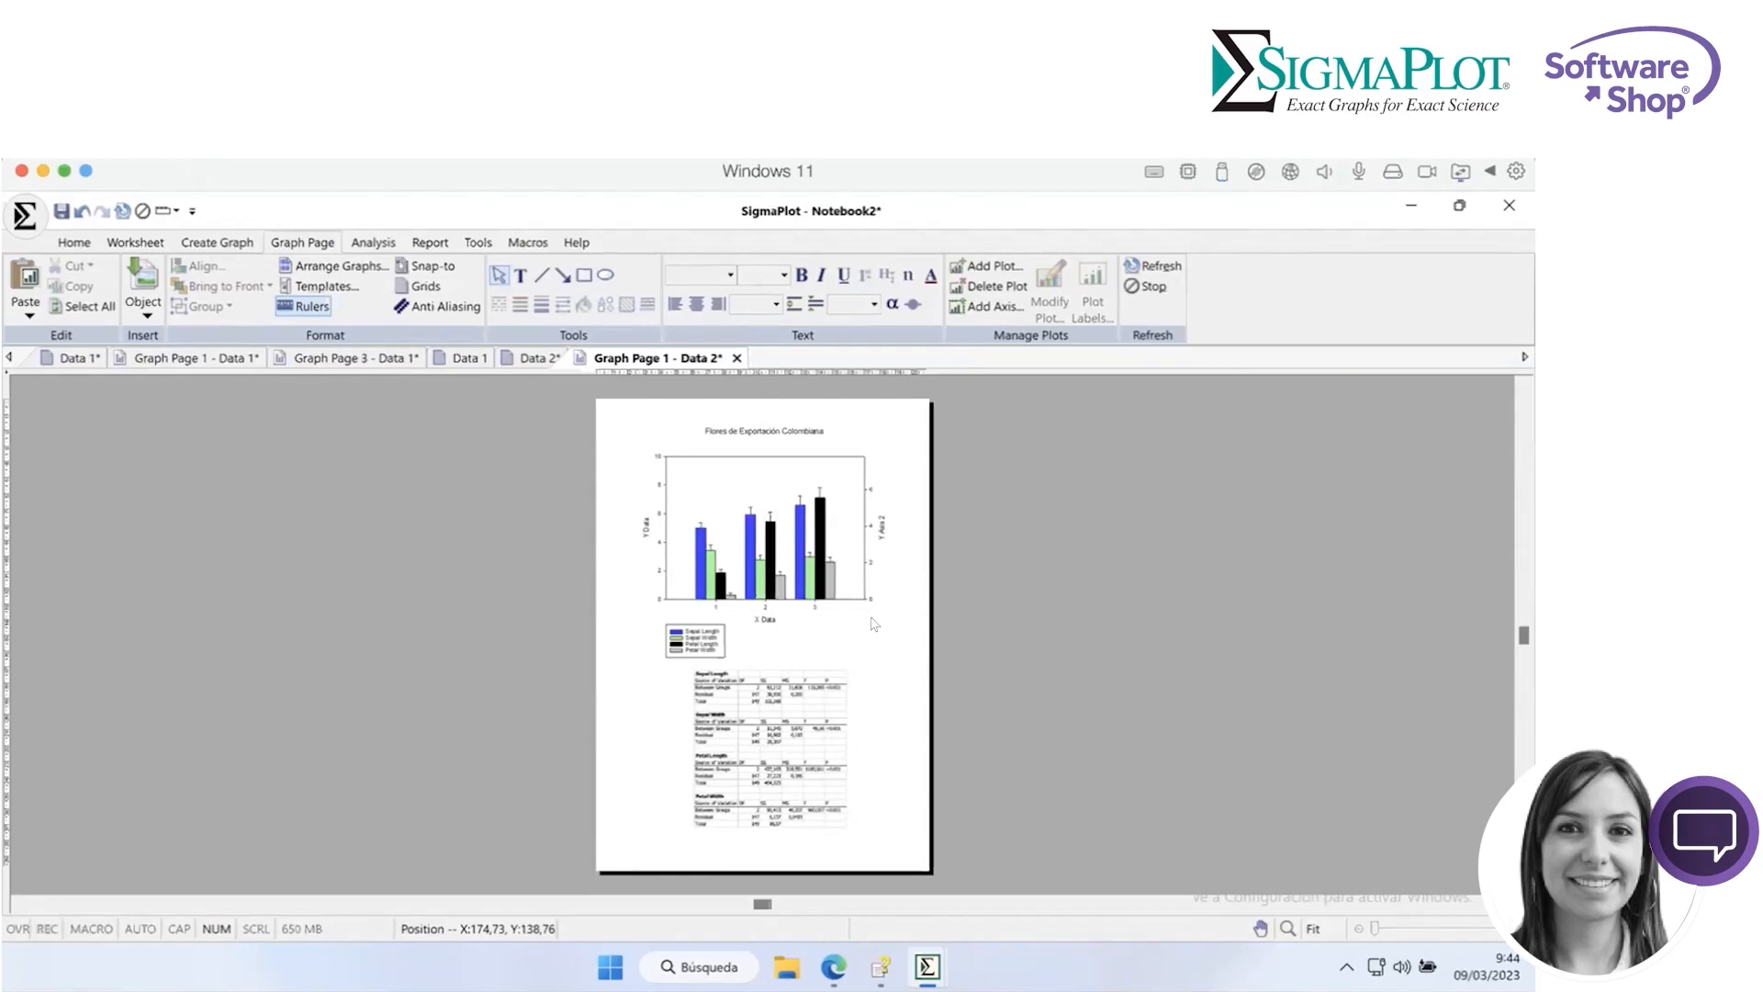
# Enlarge the pasted variance tables slightly and reposition them beneath the legend.
pyautogui.click(813, 726)
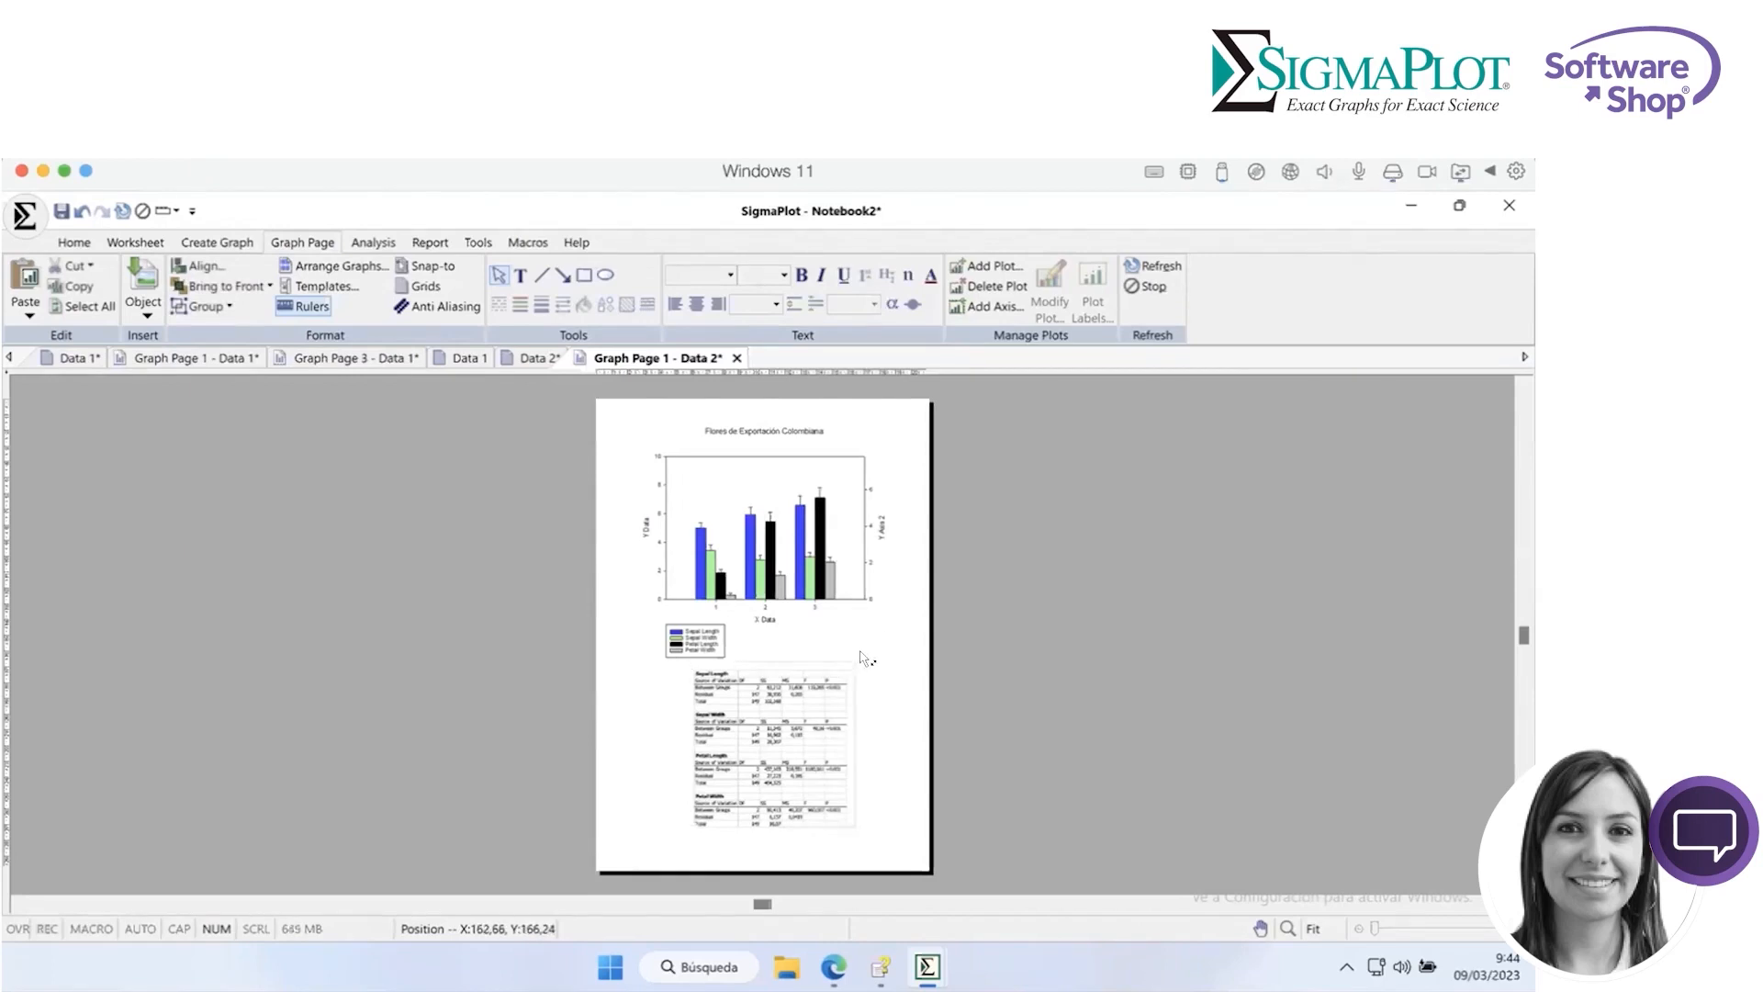
pyautogui.moveTo(861, 652); pyautogui.dragTo(866, 648)
pyautogui.moveTo(800, 708); pyautogui.dragTo(798, 728)
pyautogui.click(878, 746)
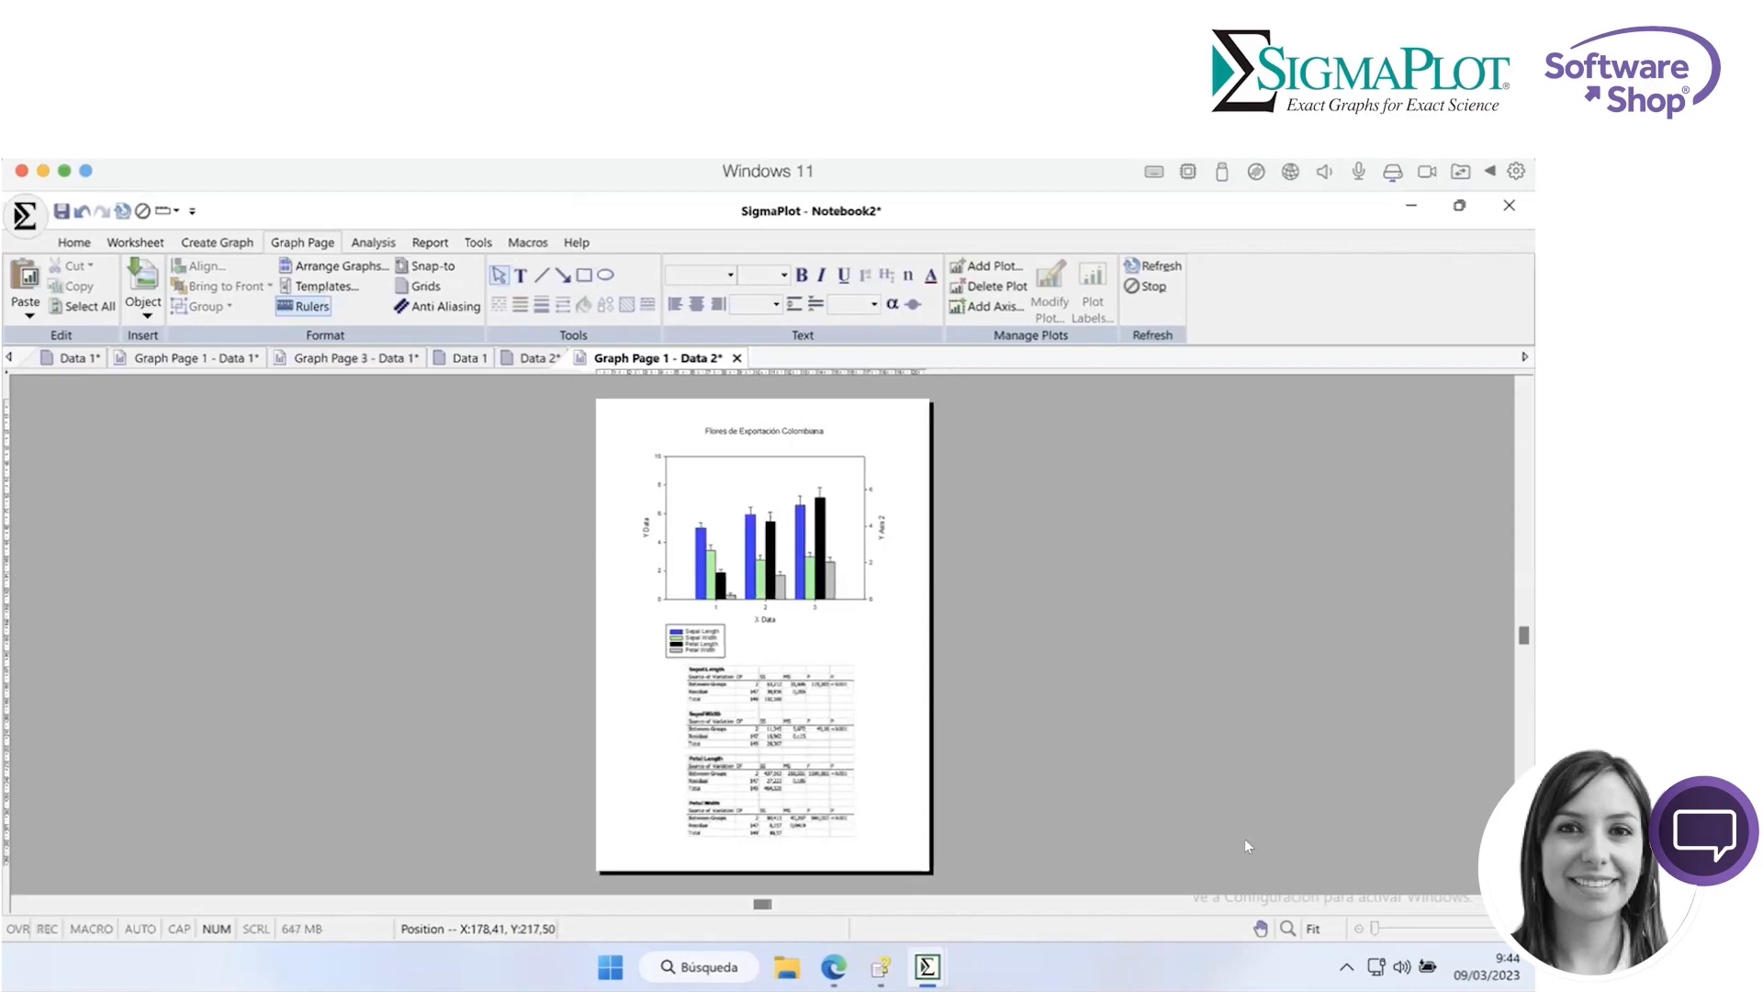
# Export the graph page to the desktop as a PDF named flor_colombiana at 297 x 210 mm and 150 dpi.
pyautogui.click(1320, 930)
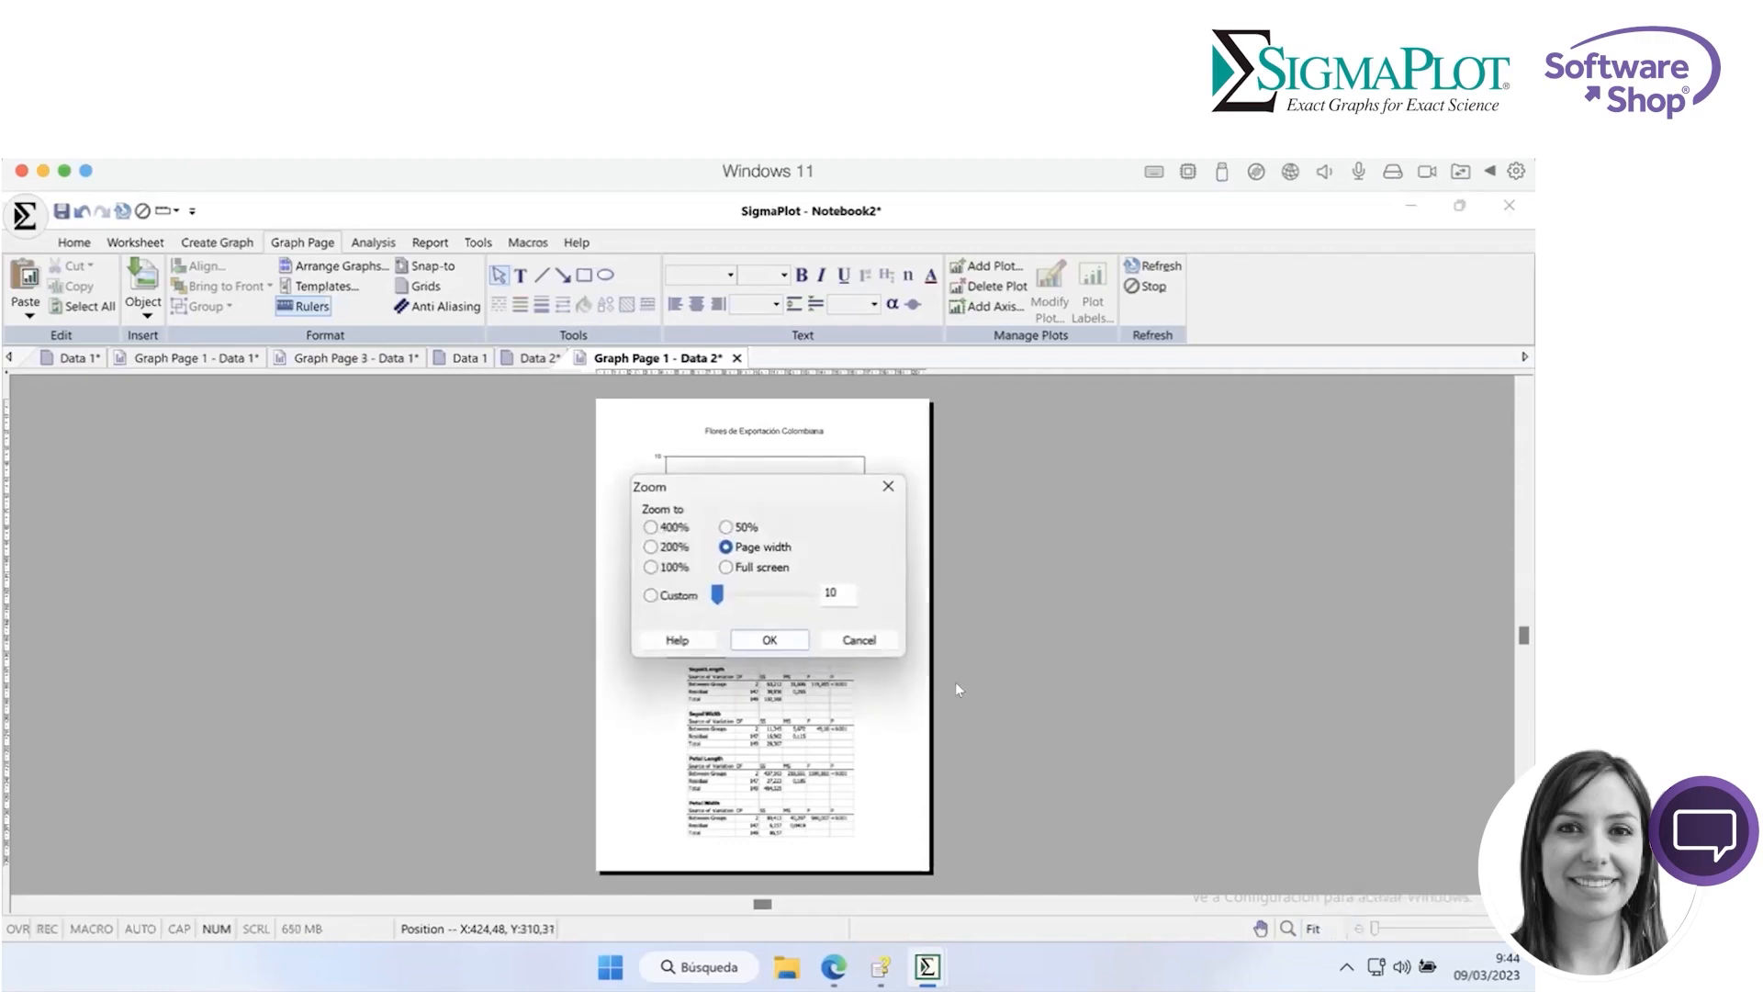
pyautogui.click(767, 639)
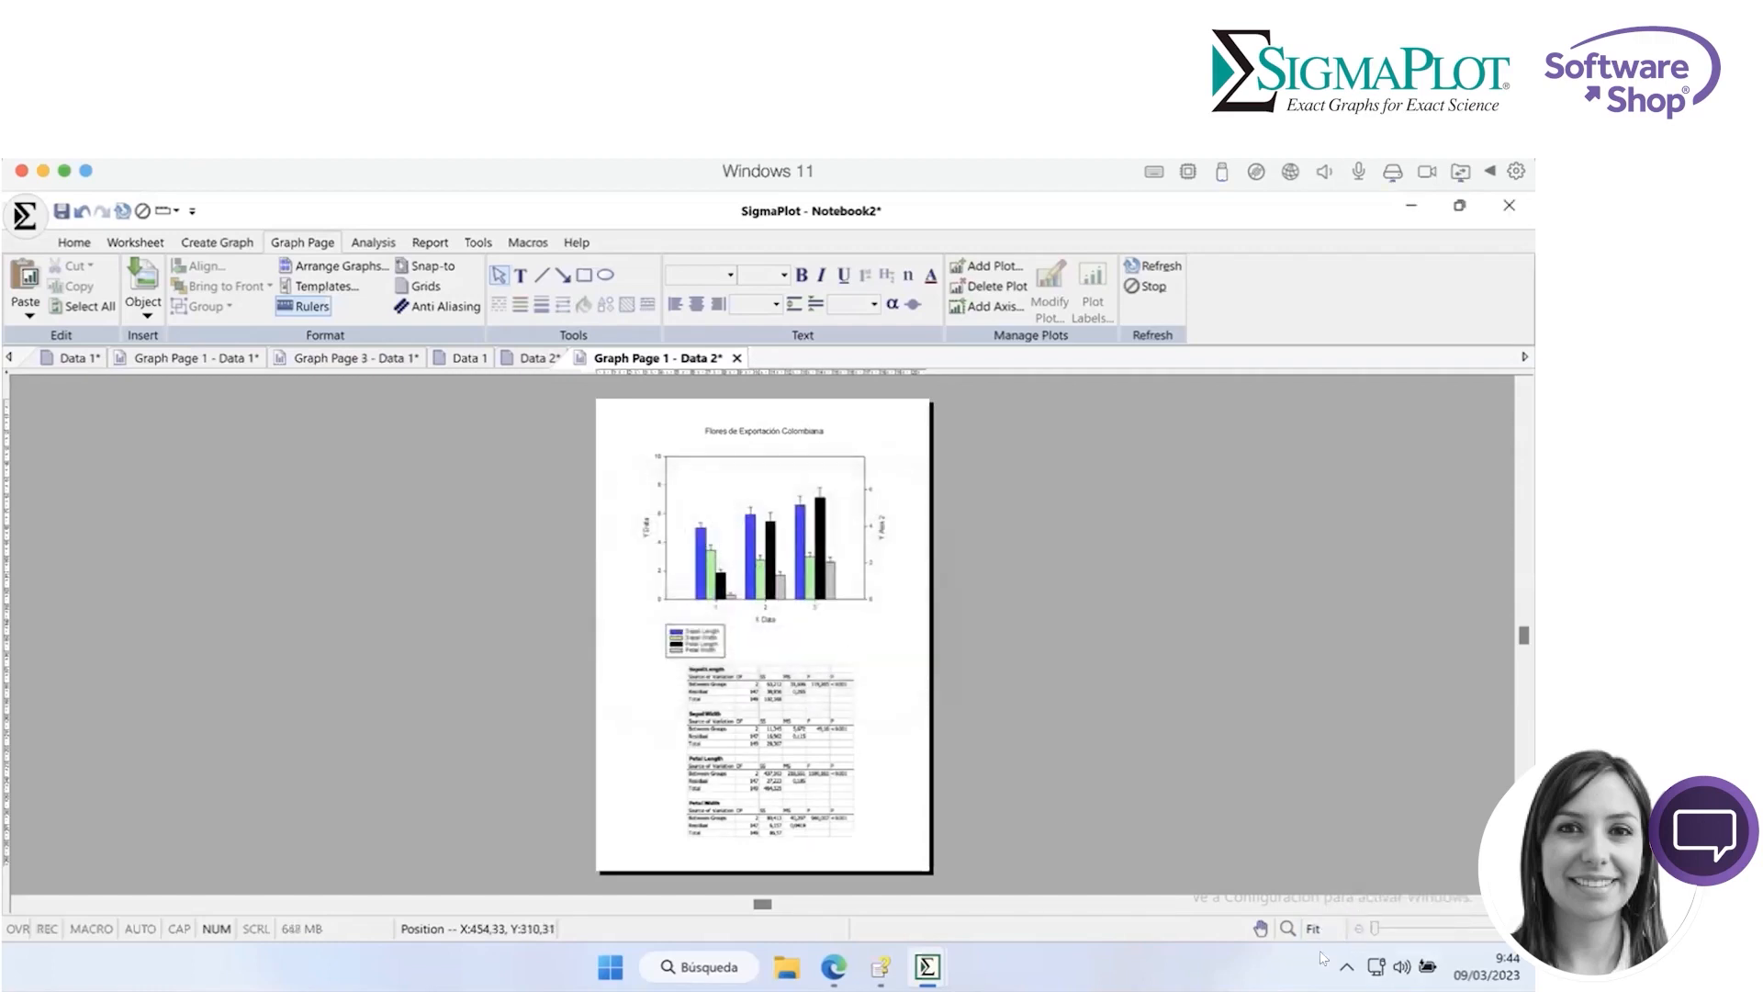
pyautogui.click(120, 244)
pyautogui.click(195, 242)
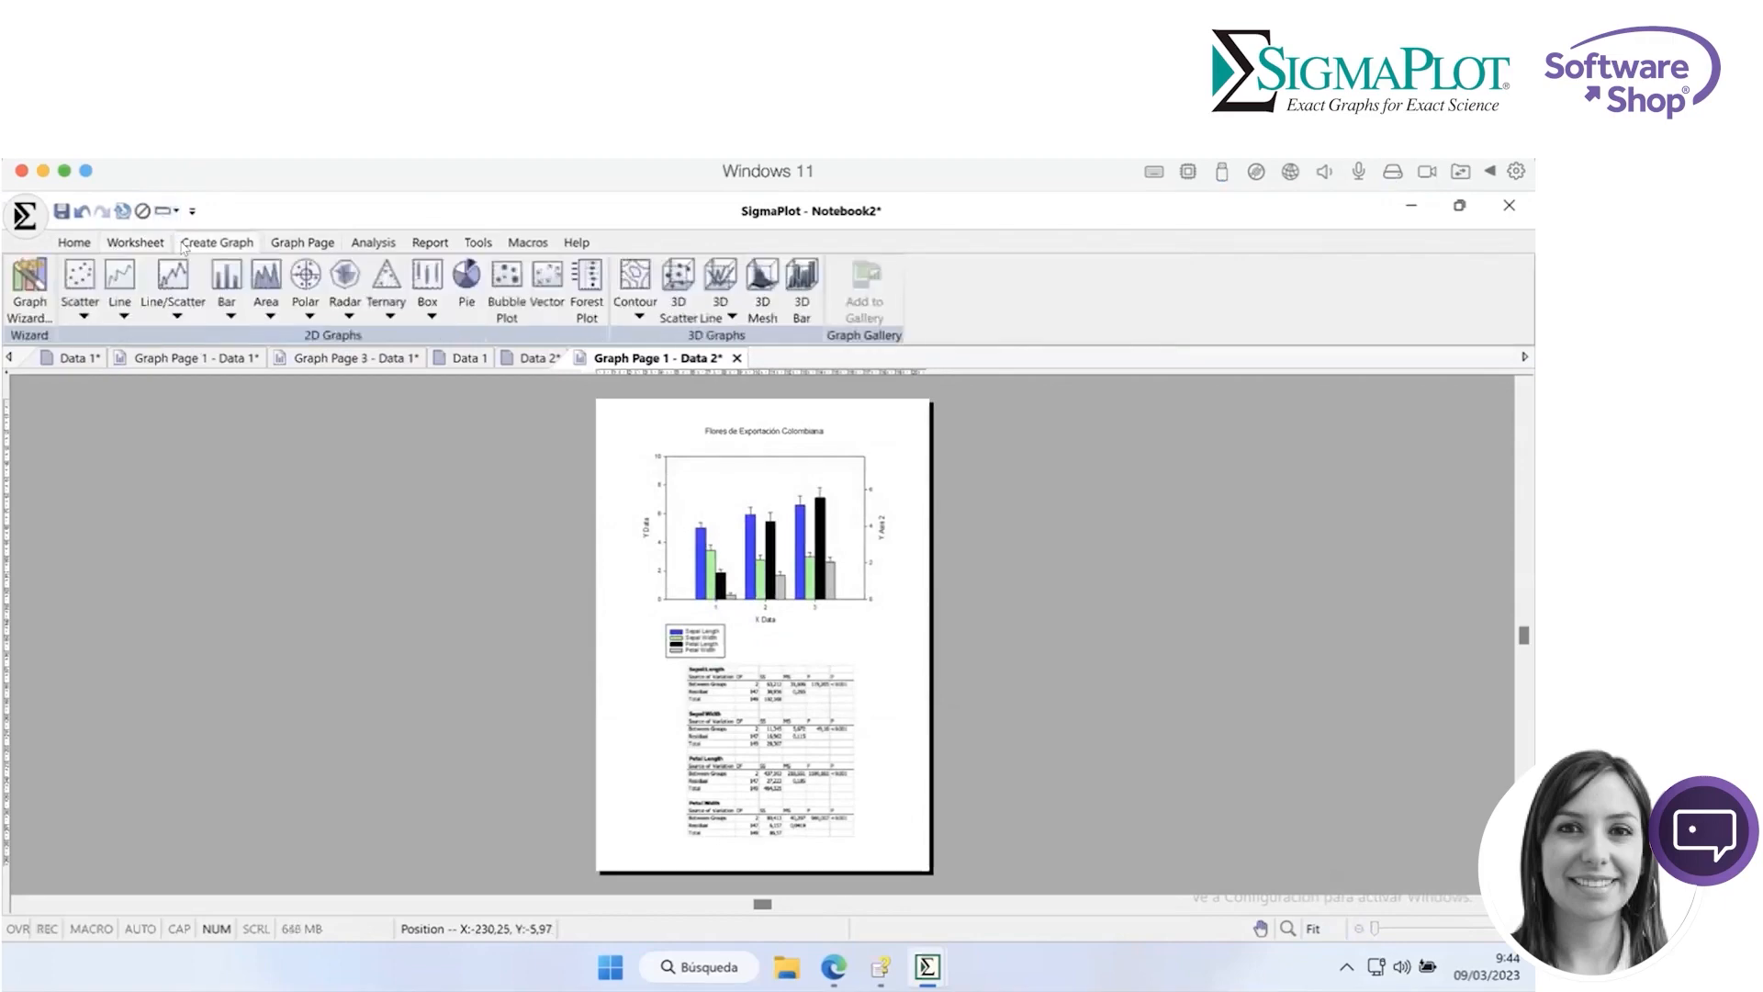
pyautogui.click(107, 240)
pyautogui.click(88, 241)
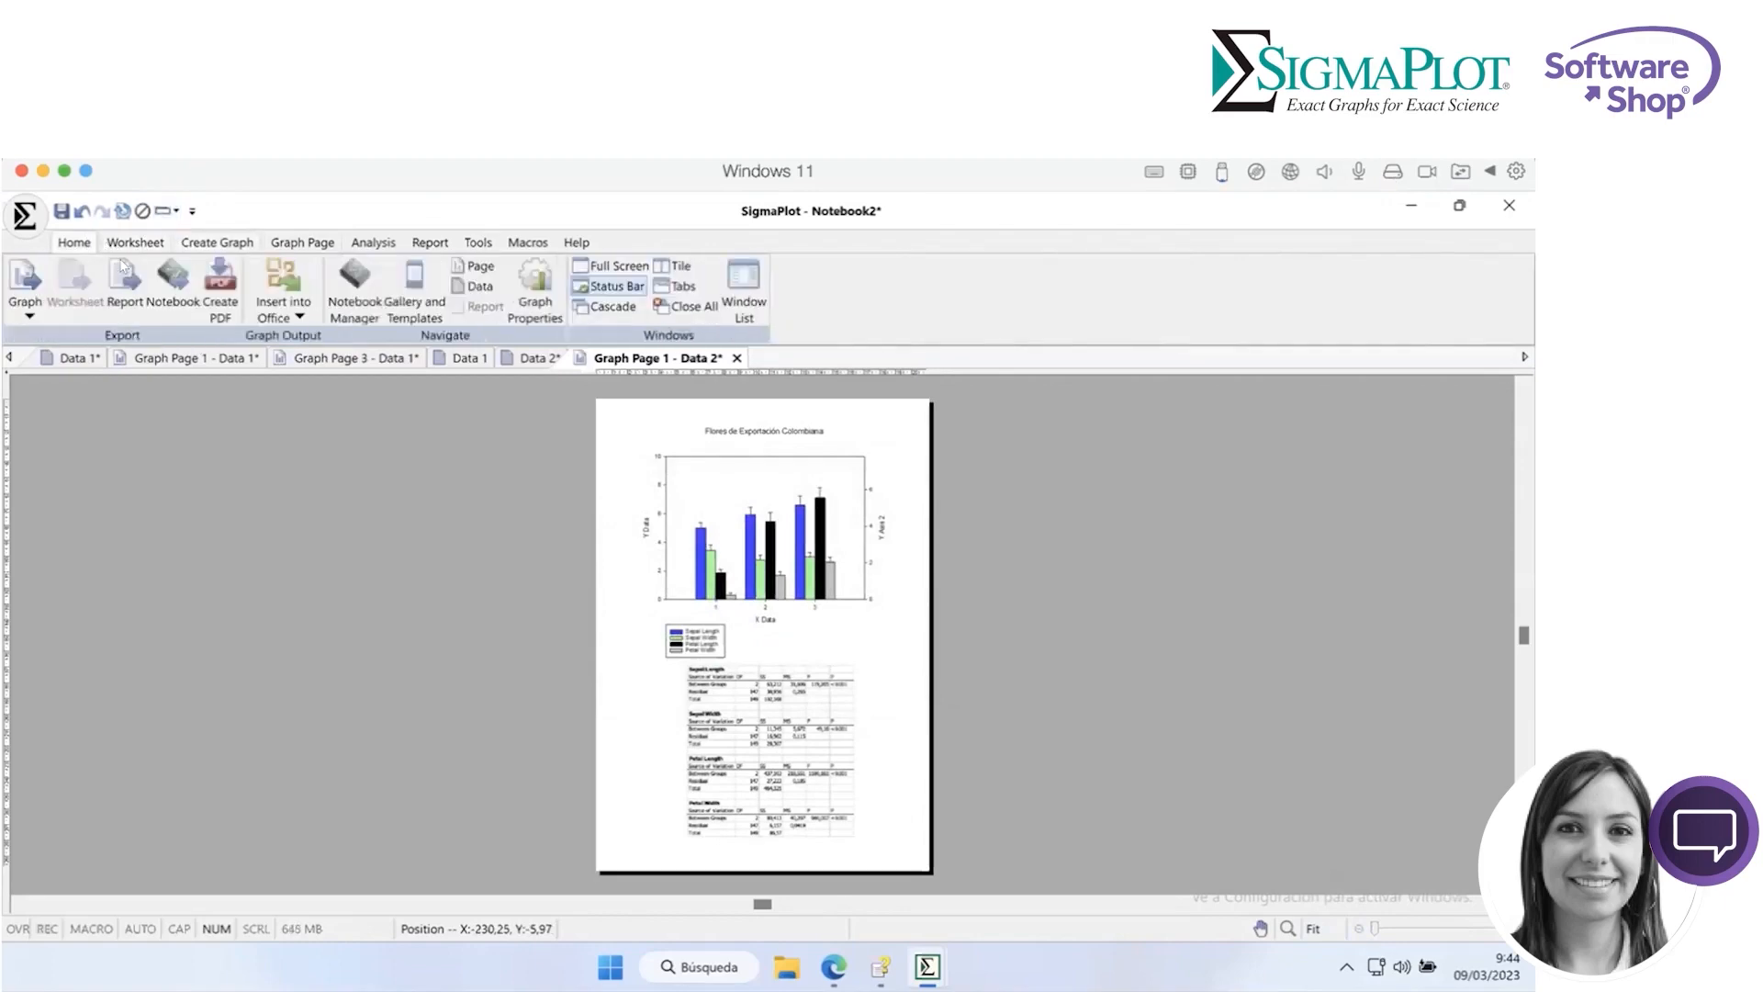
pyautogui.click(213, 296)
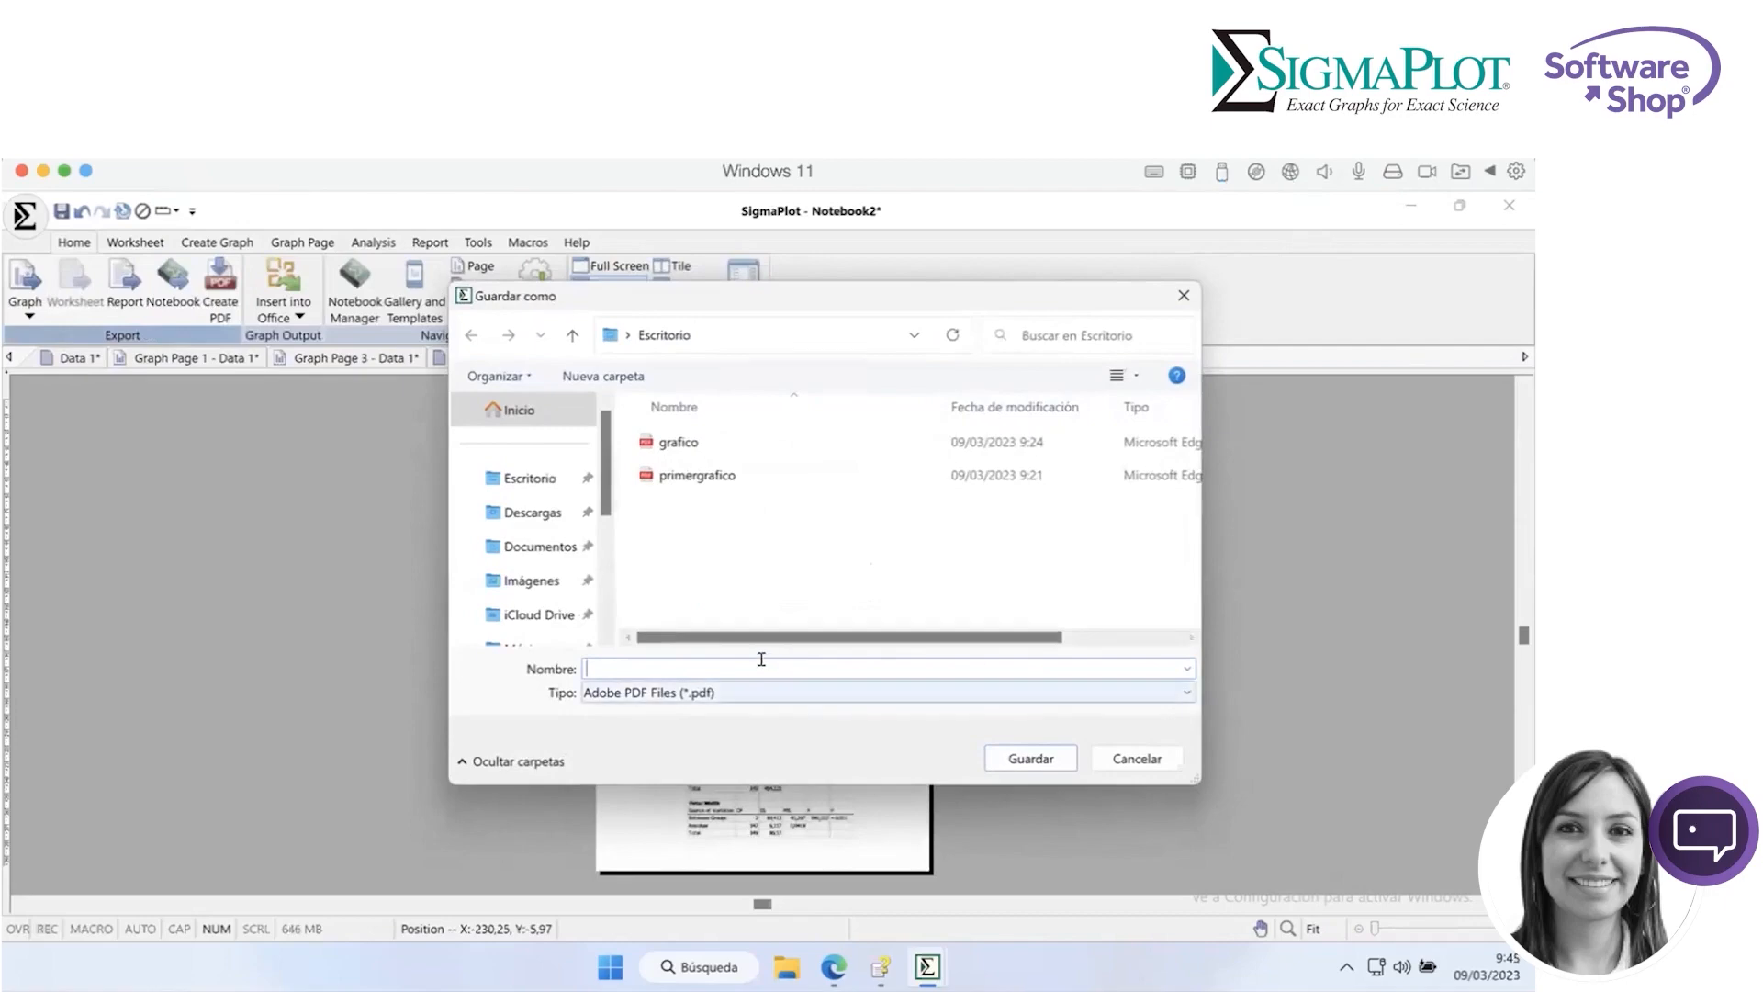
pyautogui.write('flor_co')
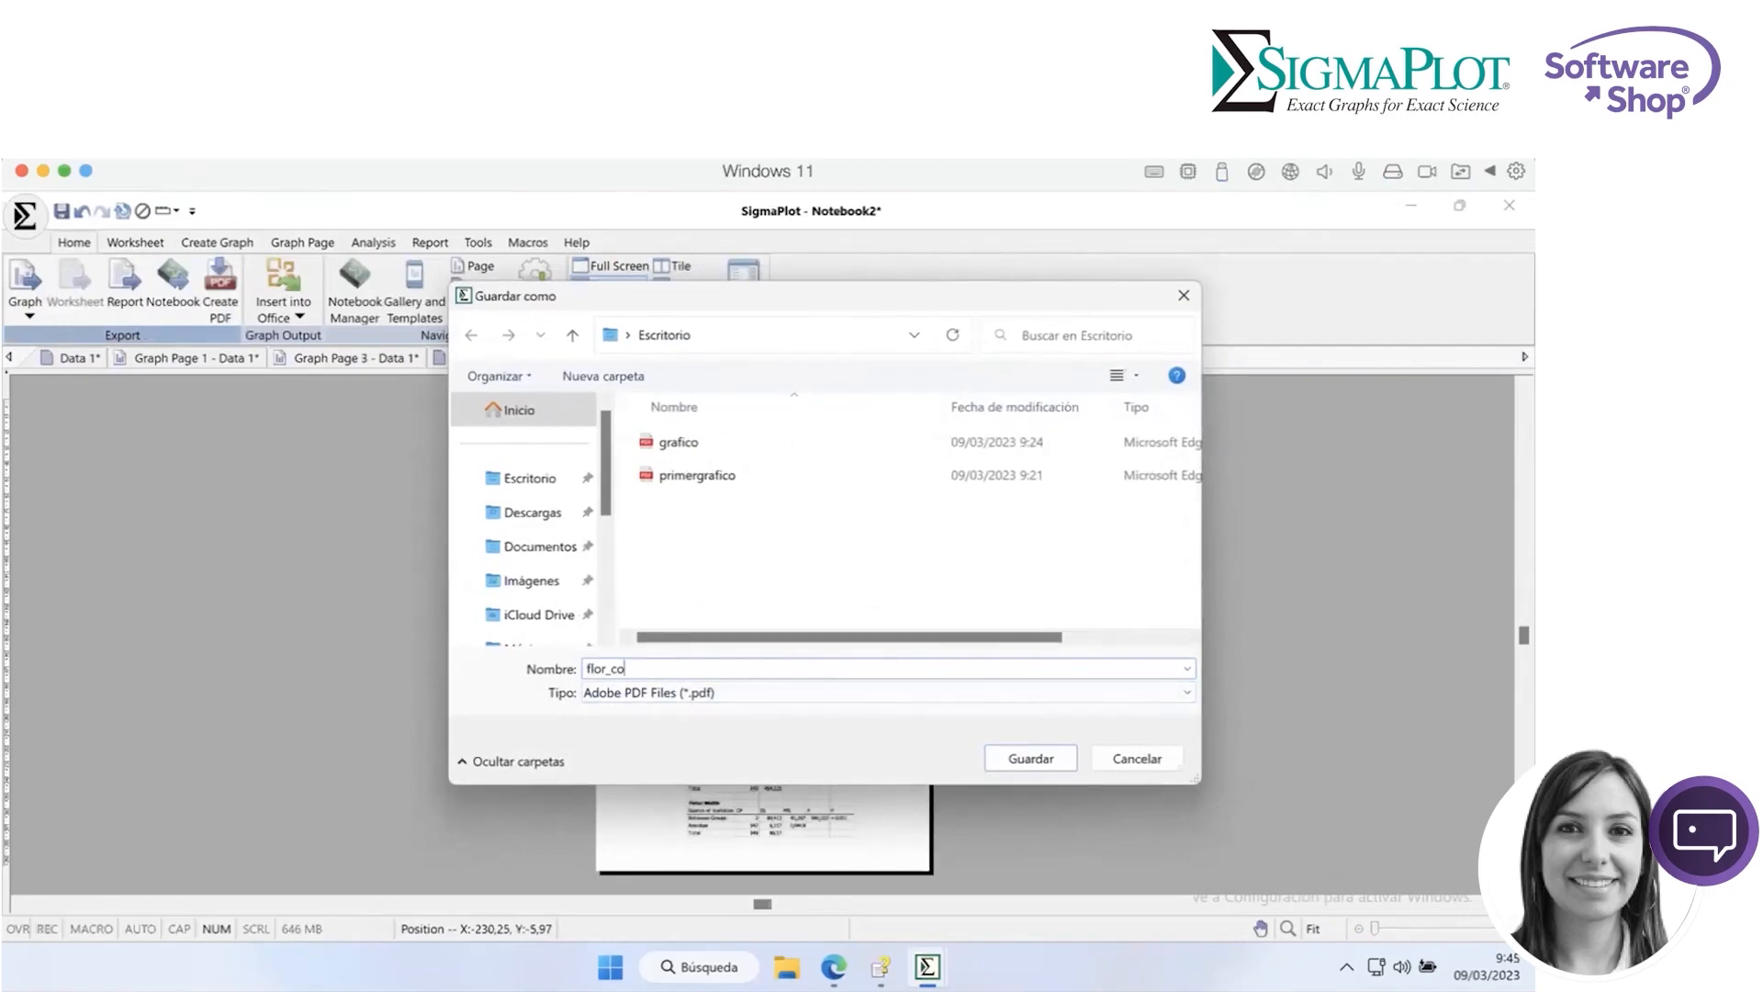
pyautogui.write('lombiana')
pyautogui.click(1027, 759)
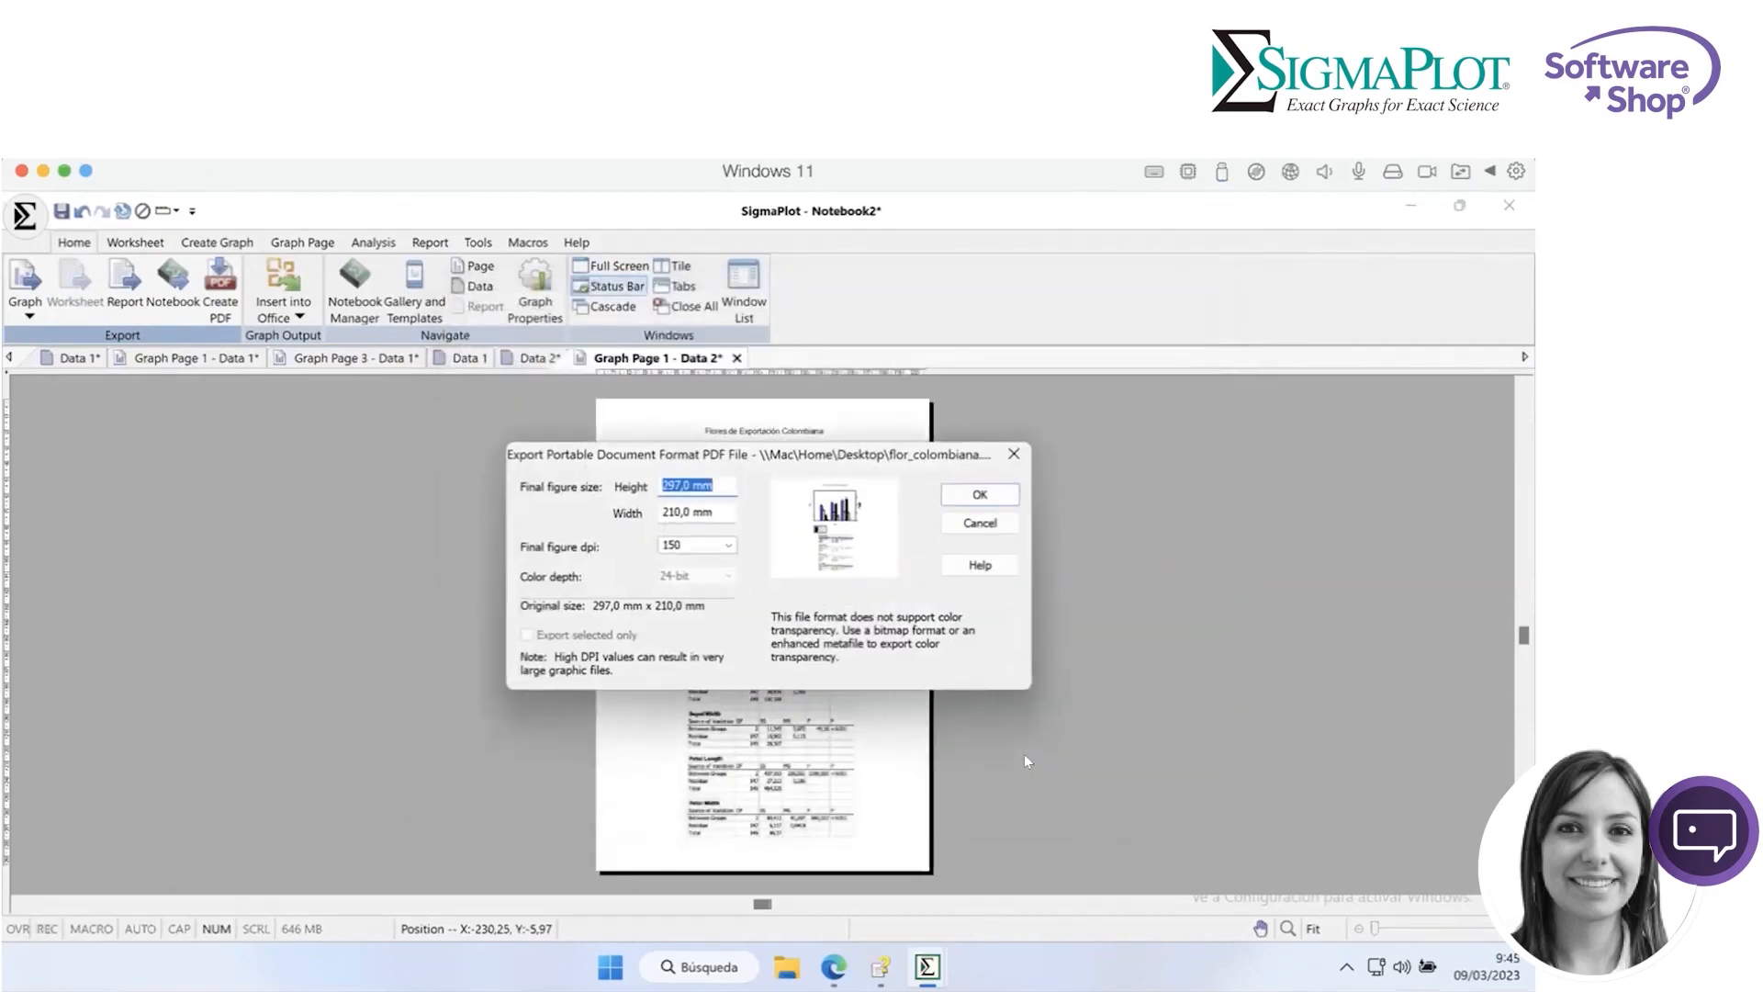
pyautogui.click(977, 494)
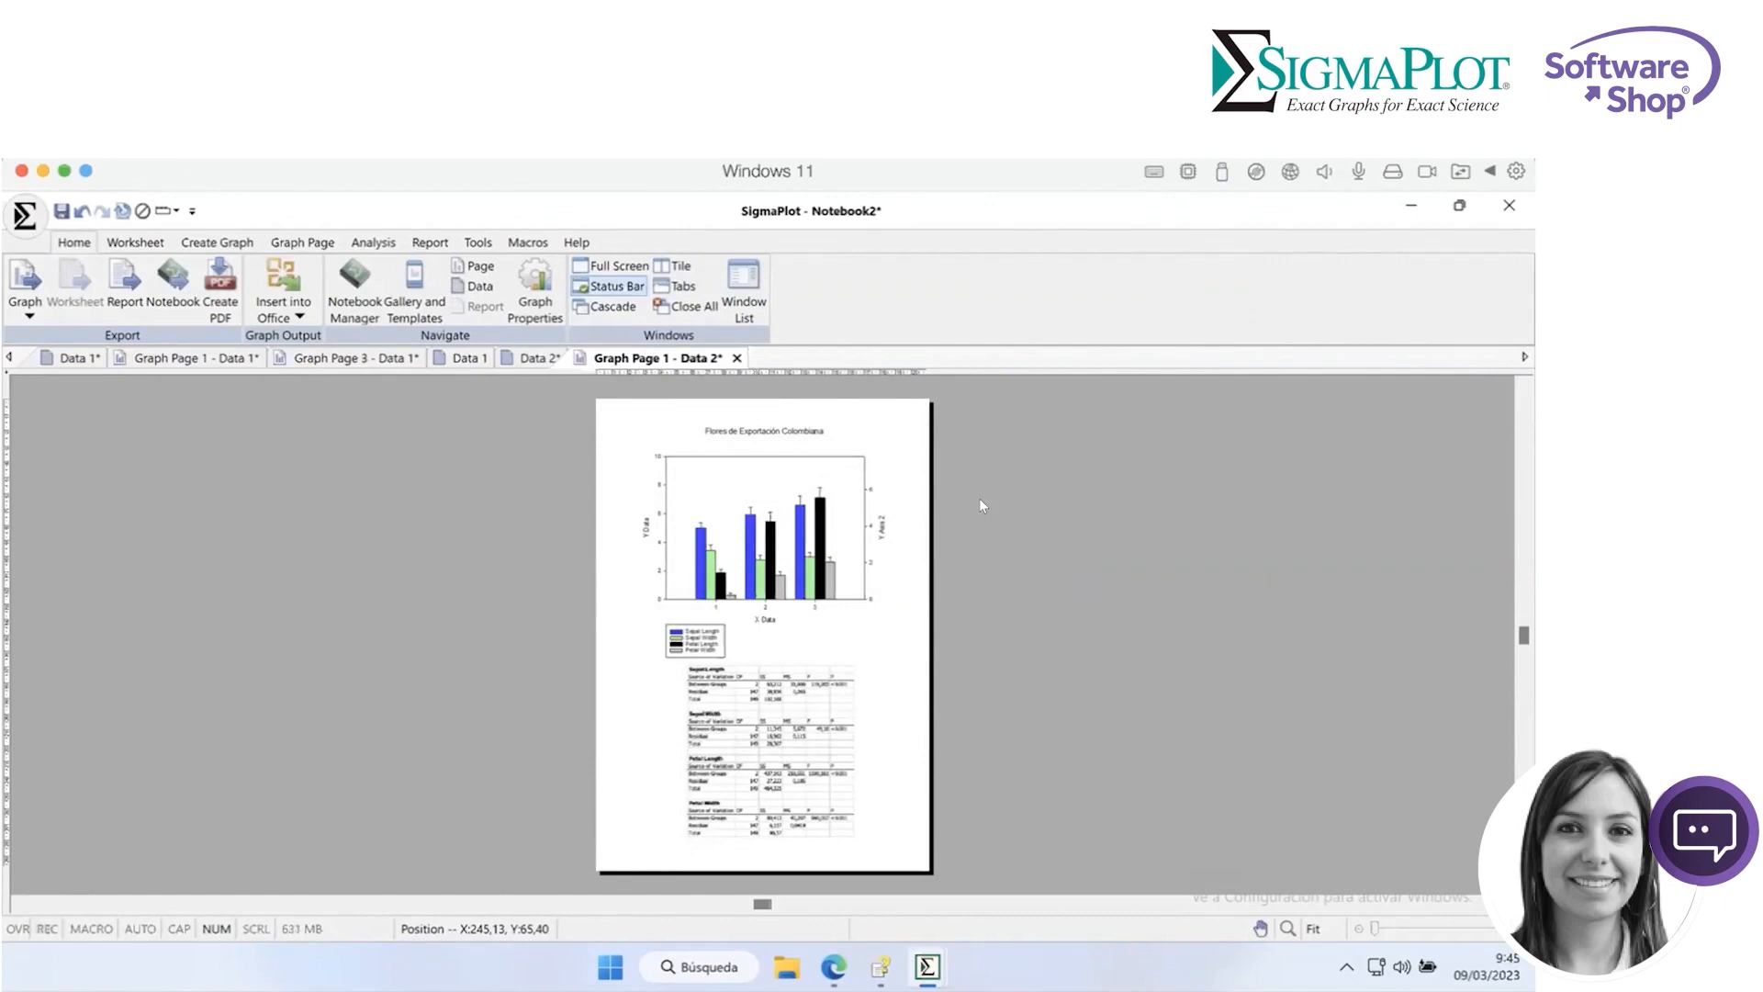
# Open the exported flor_colombiana PDF from the desktop and examine its bar chart, legend and variance tables.
pyautogui.click(1414, 207)
pyautogui.doubleClick(133, 784)
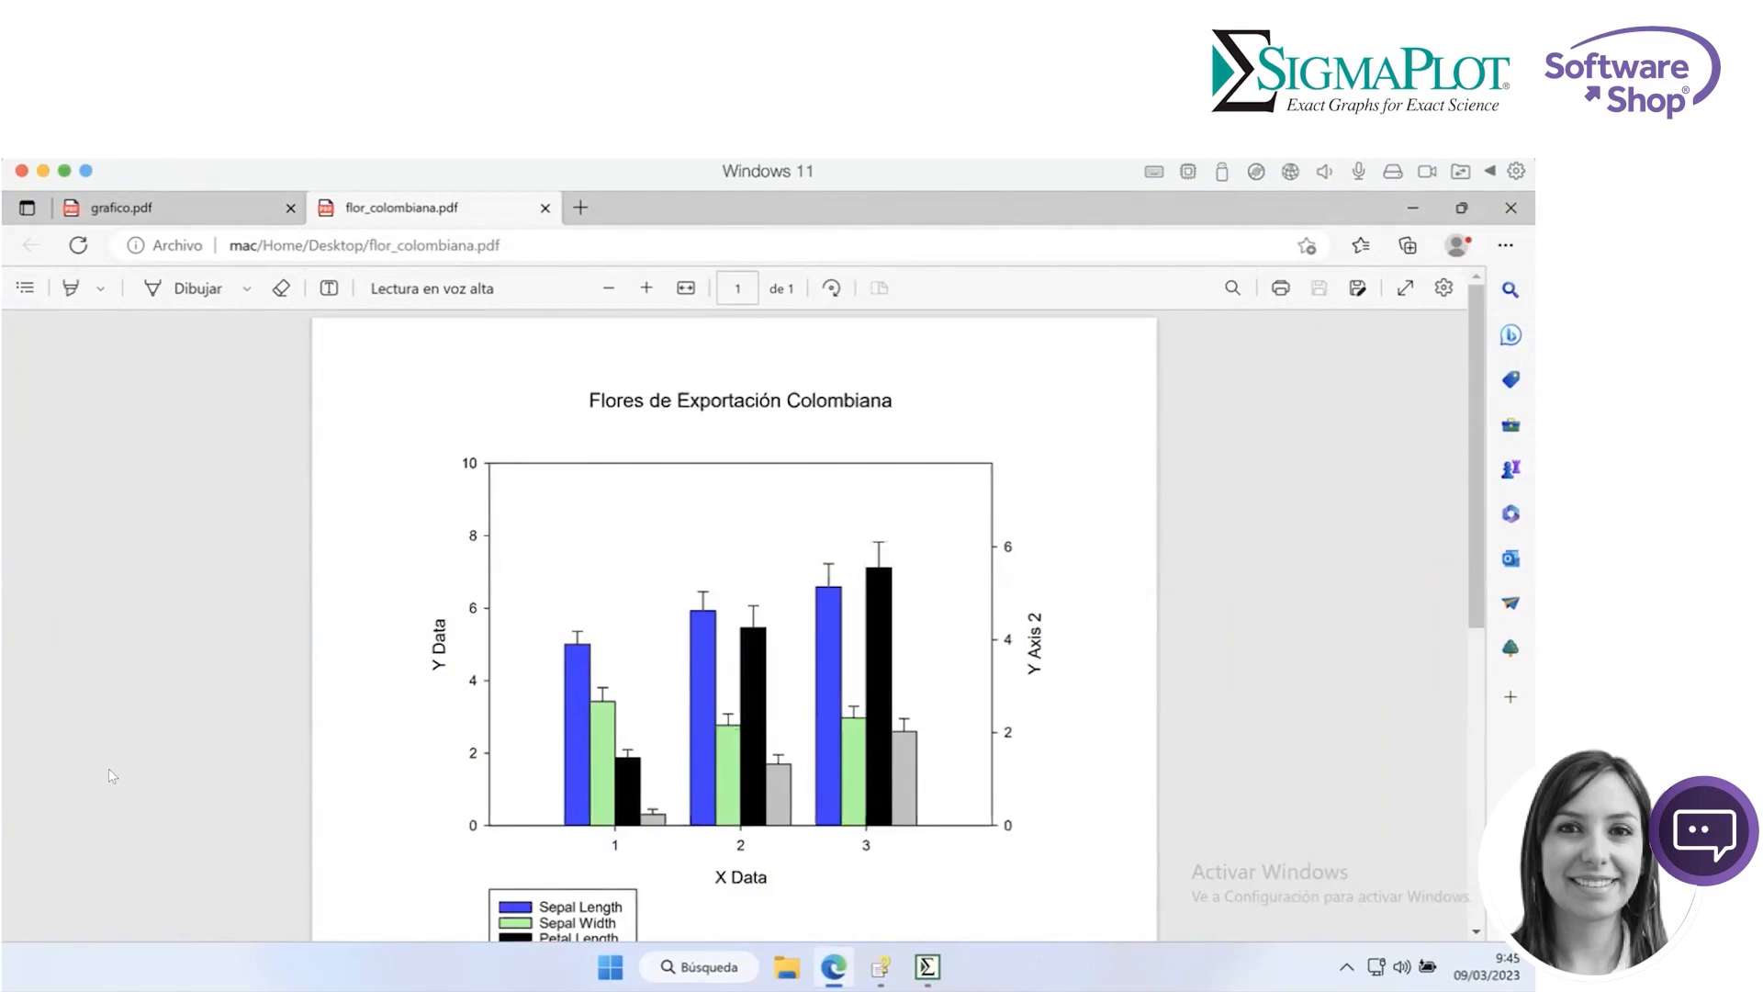
pyautogui.scroll(-6, 111, 776)
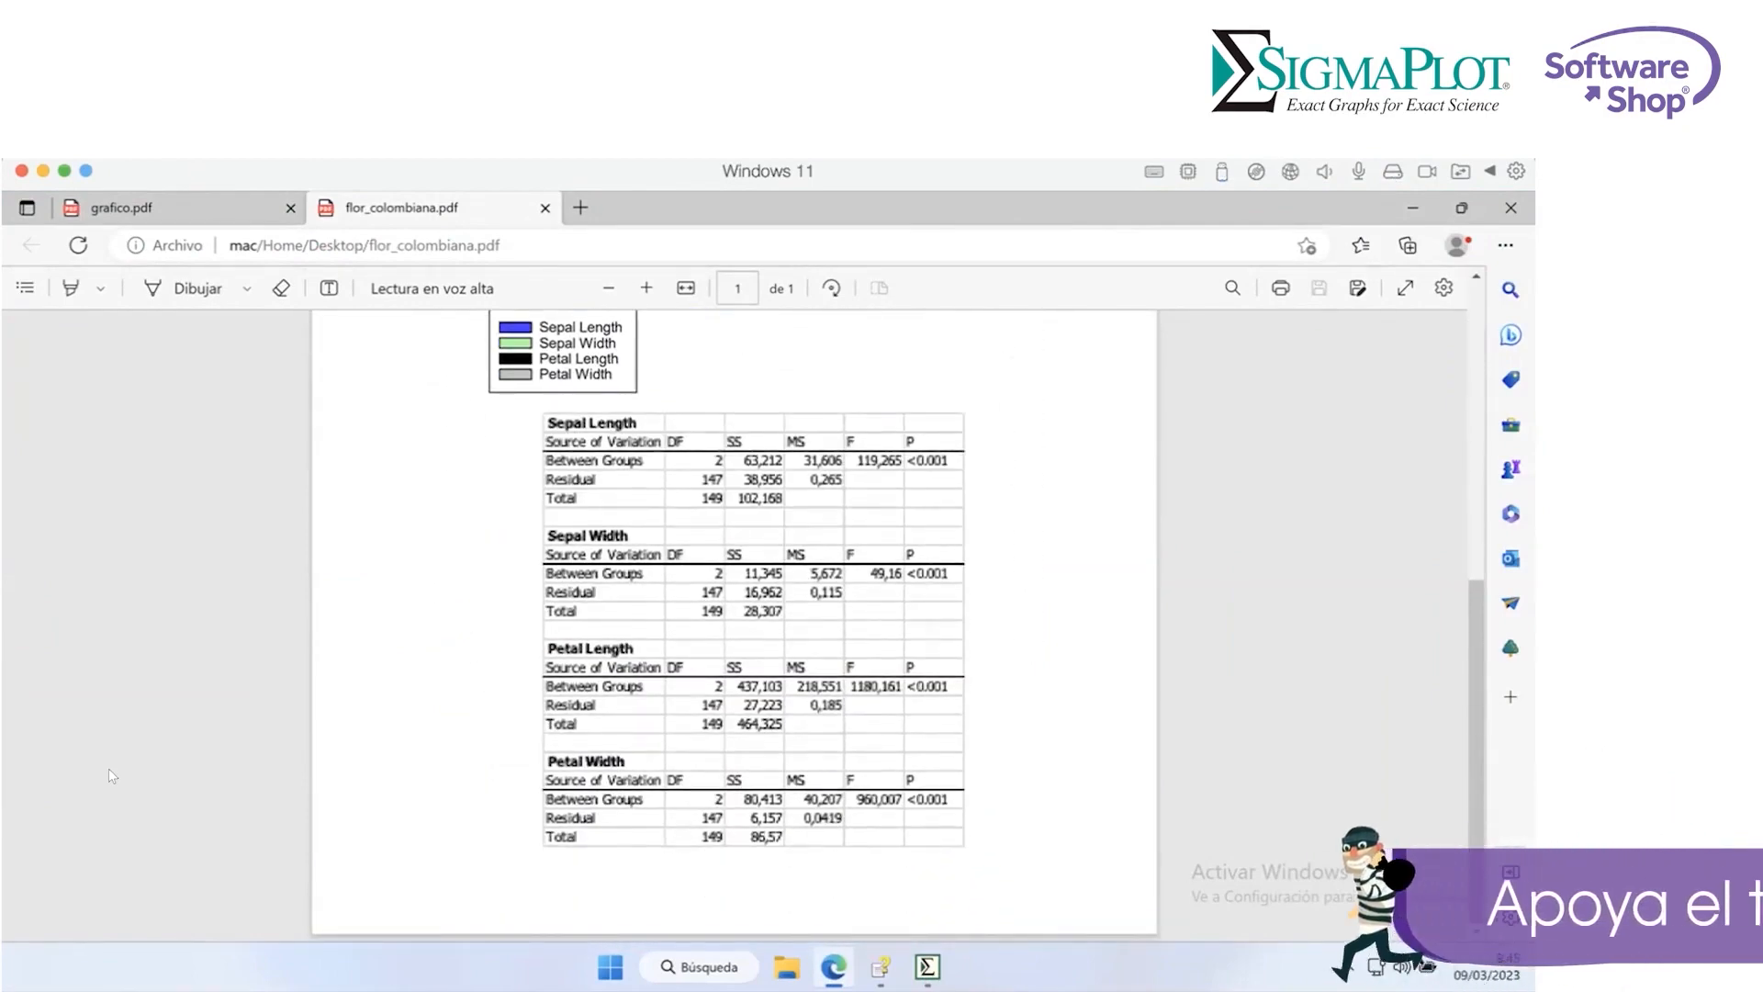
pyautogui.scroll(5, 111, 776)
pyautogui.scroll(2, 111, 776)
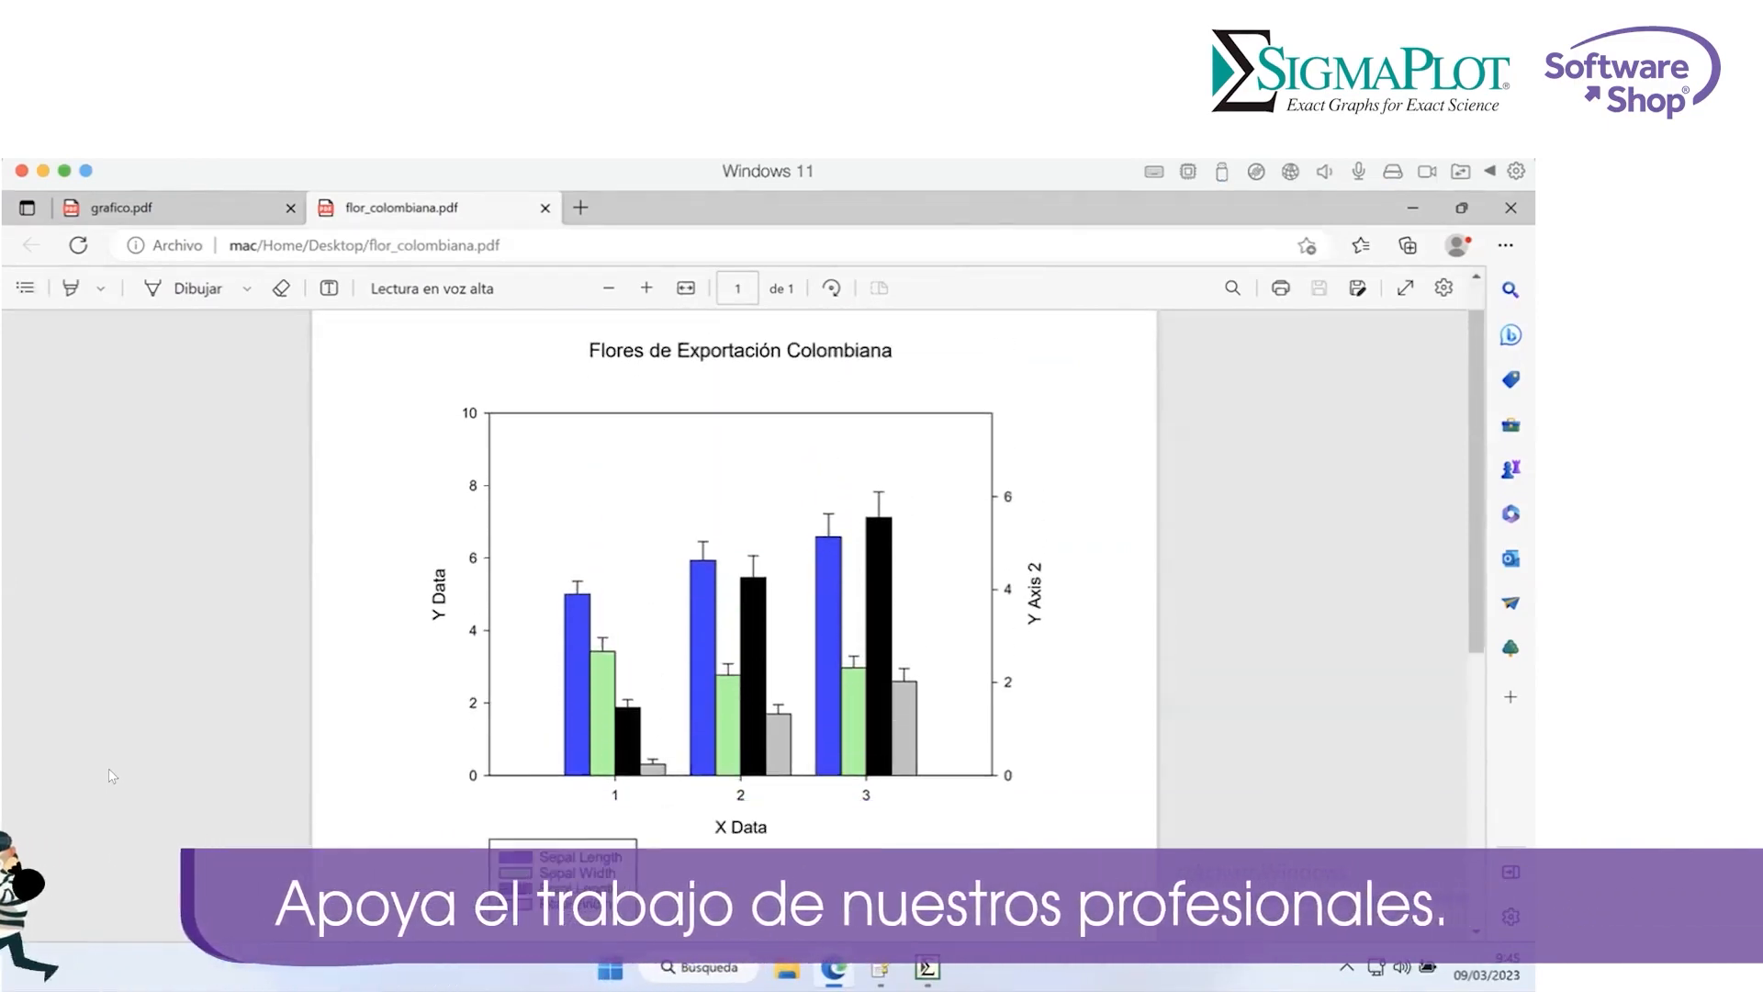
pyautogui.scroll(-7, 111, 776)
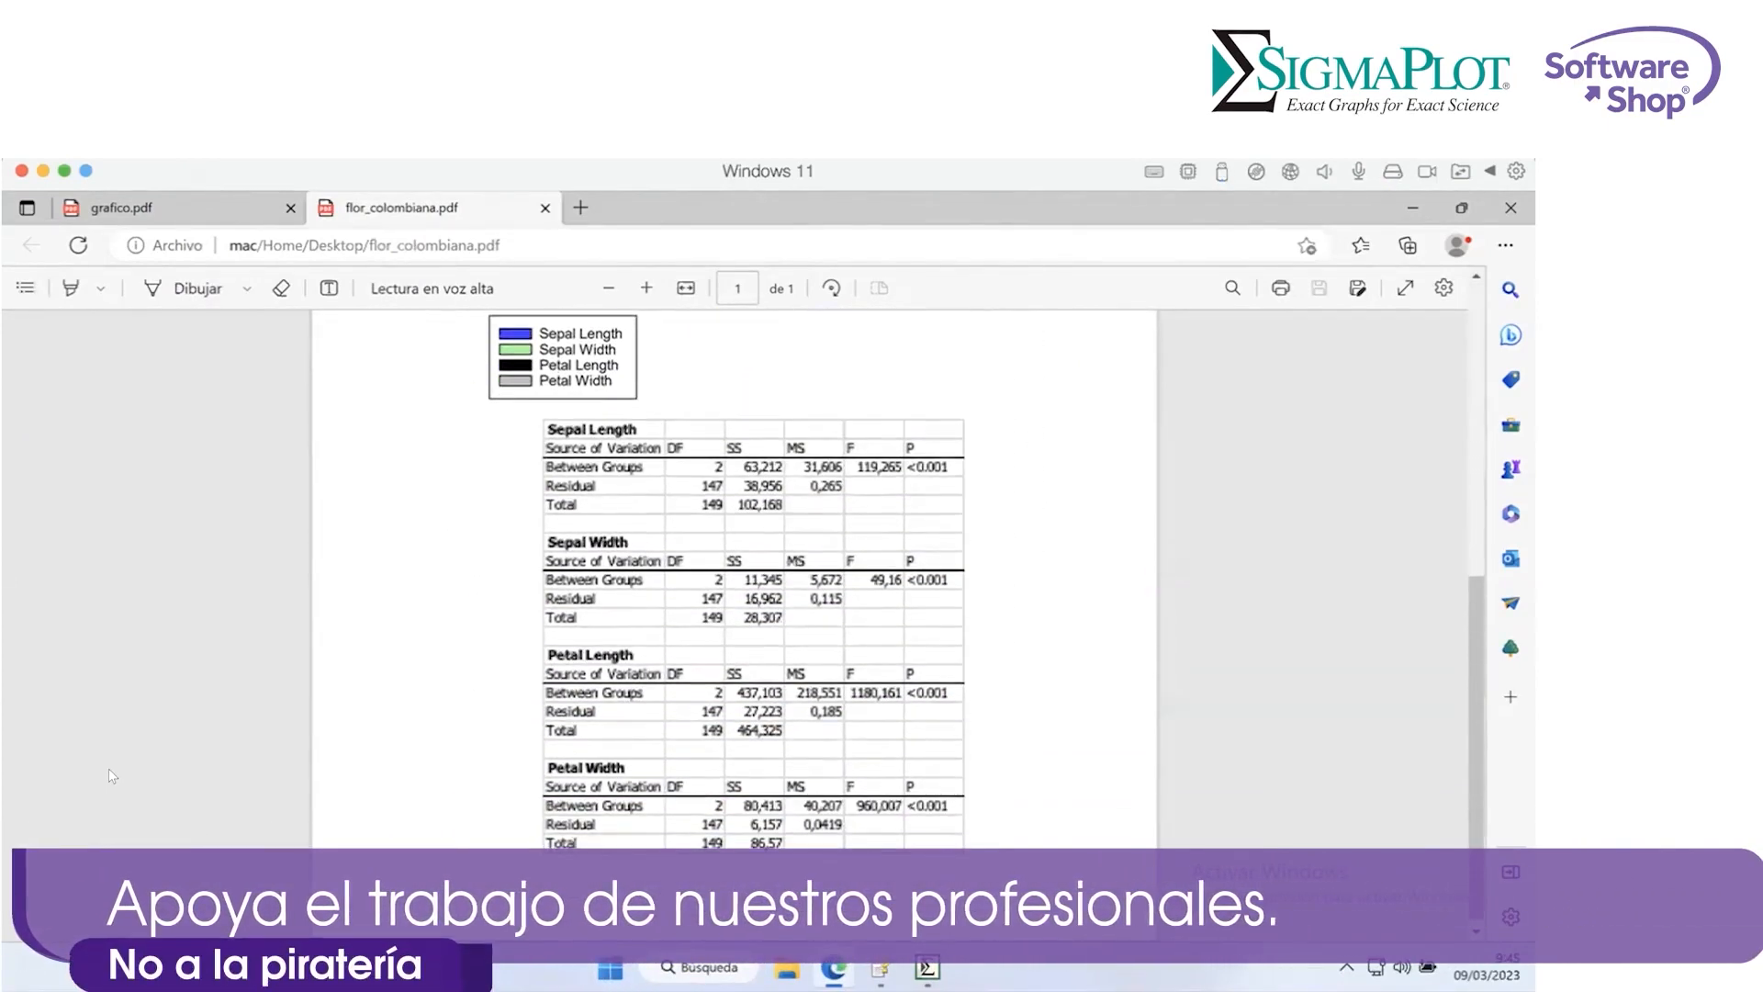
pyautogui.scroll(5, 111, 776)
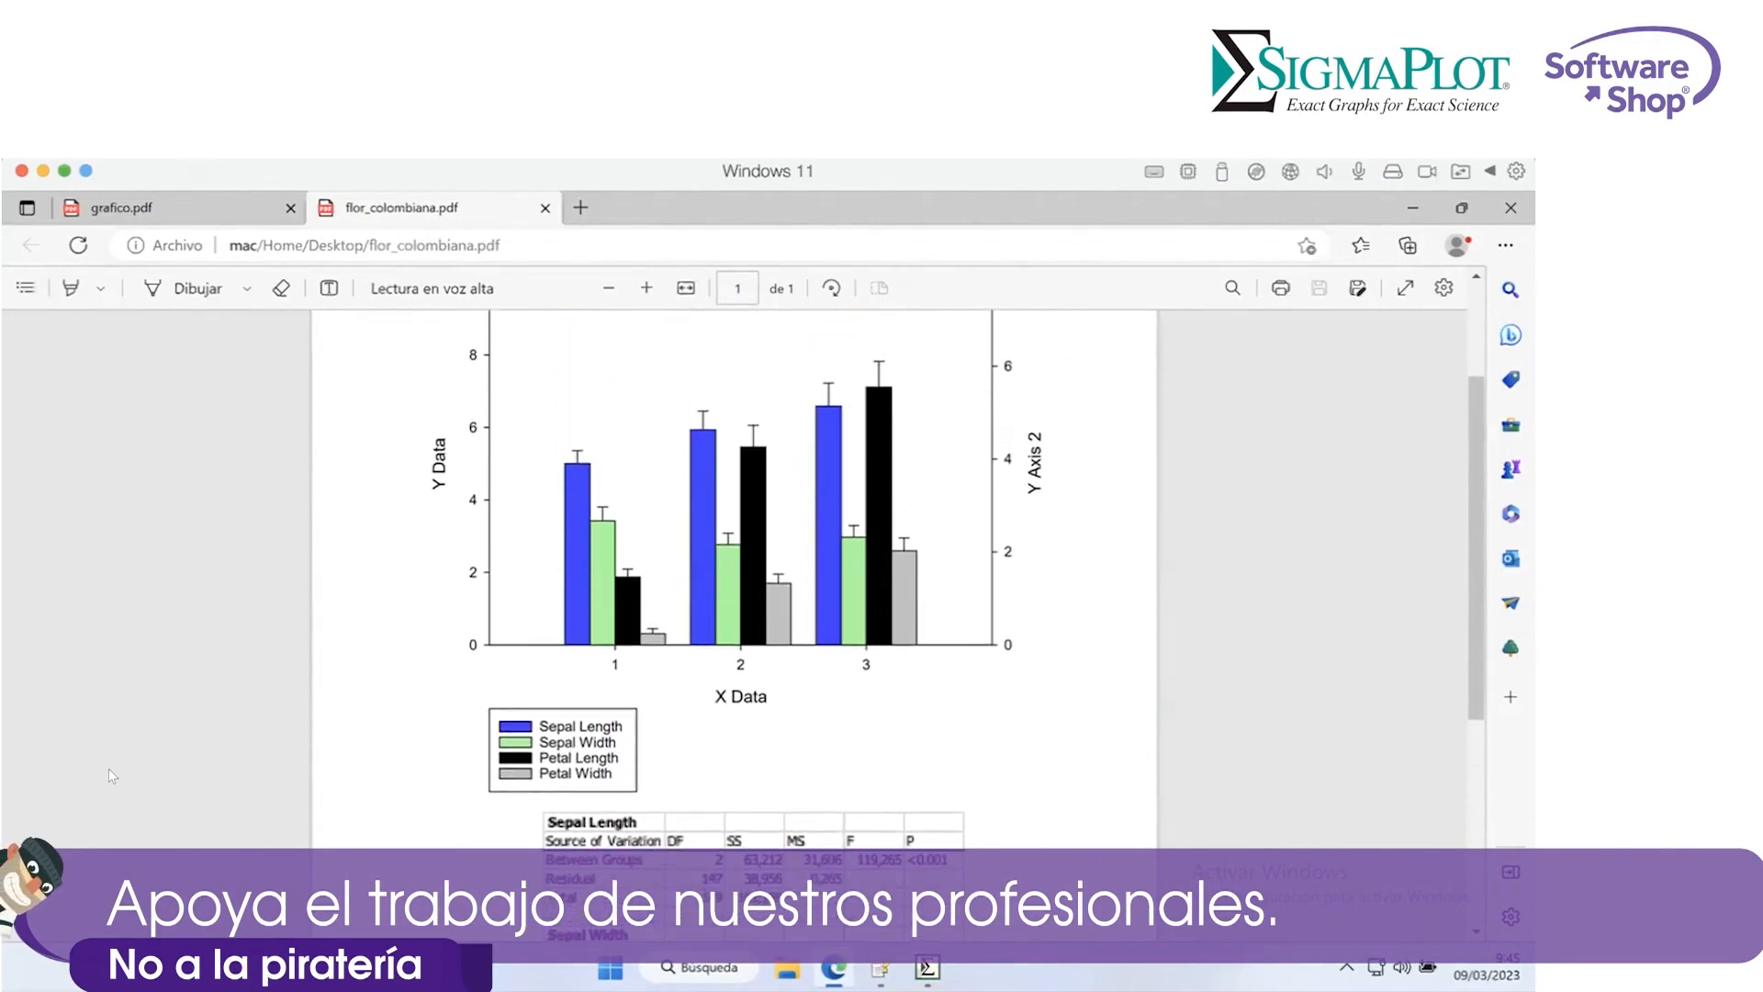
pyautogui.scroll(2, 111, 776)
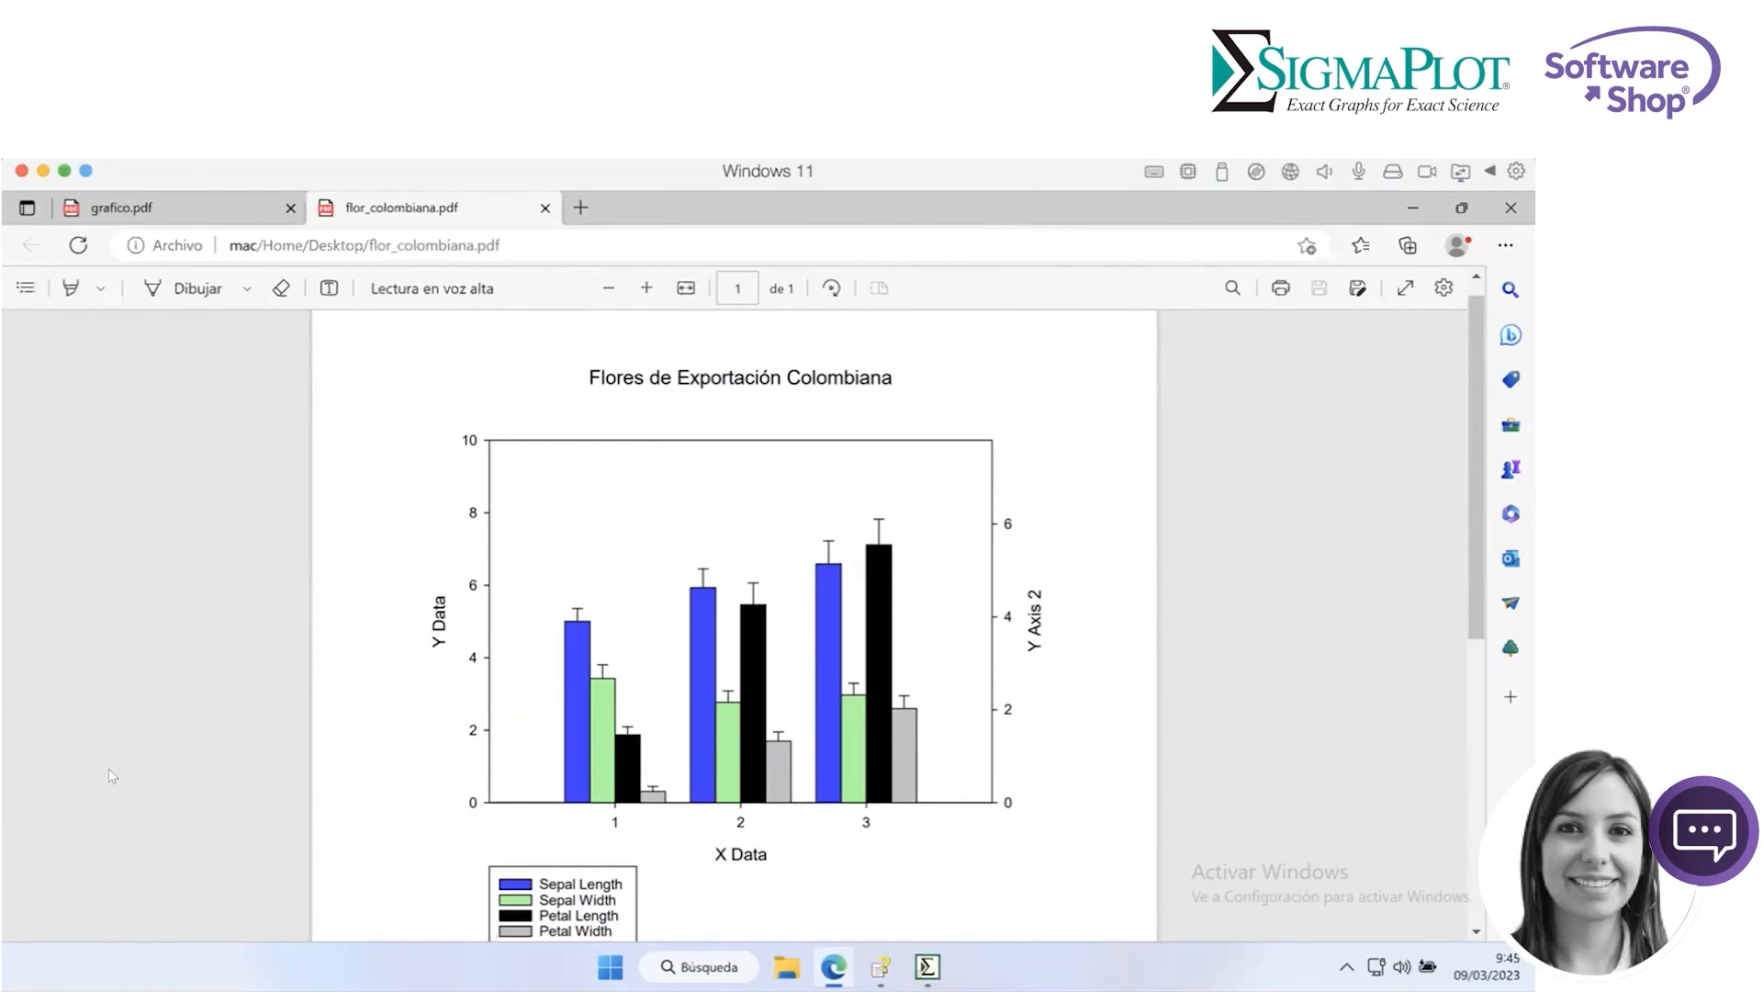
pyautogui.scroll(-6, 111, 776)
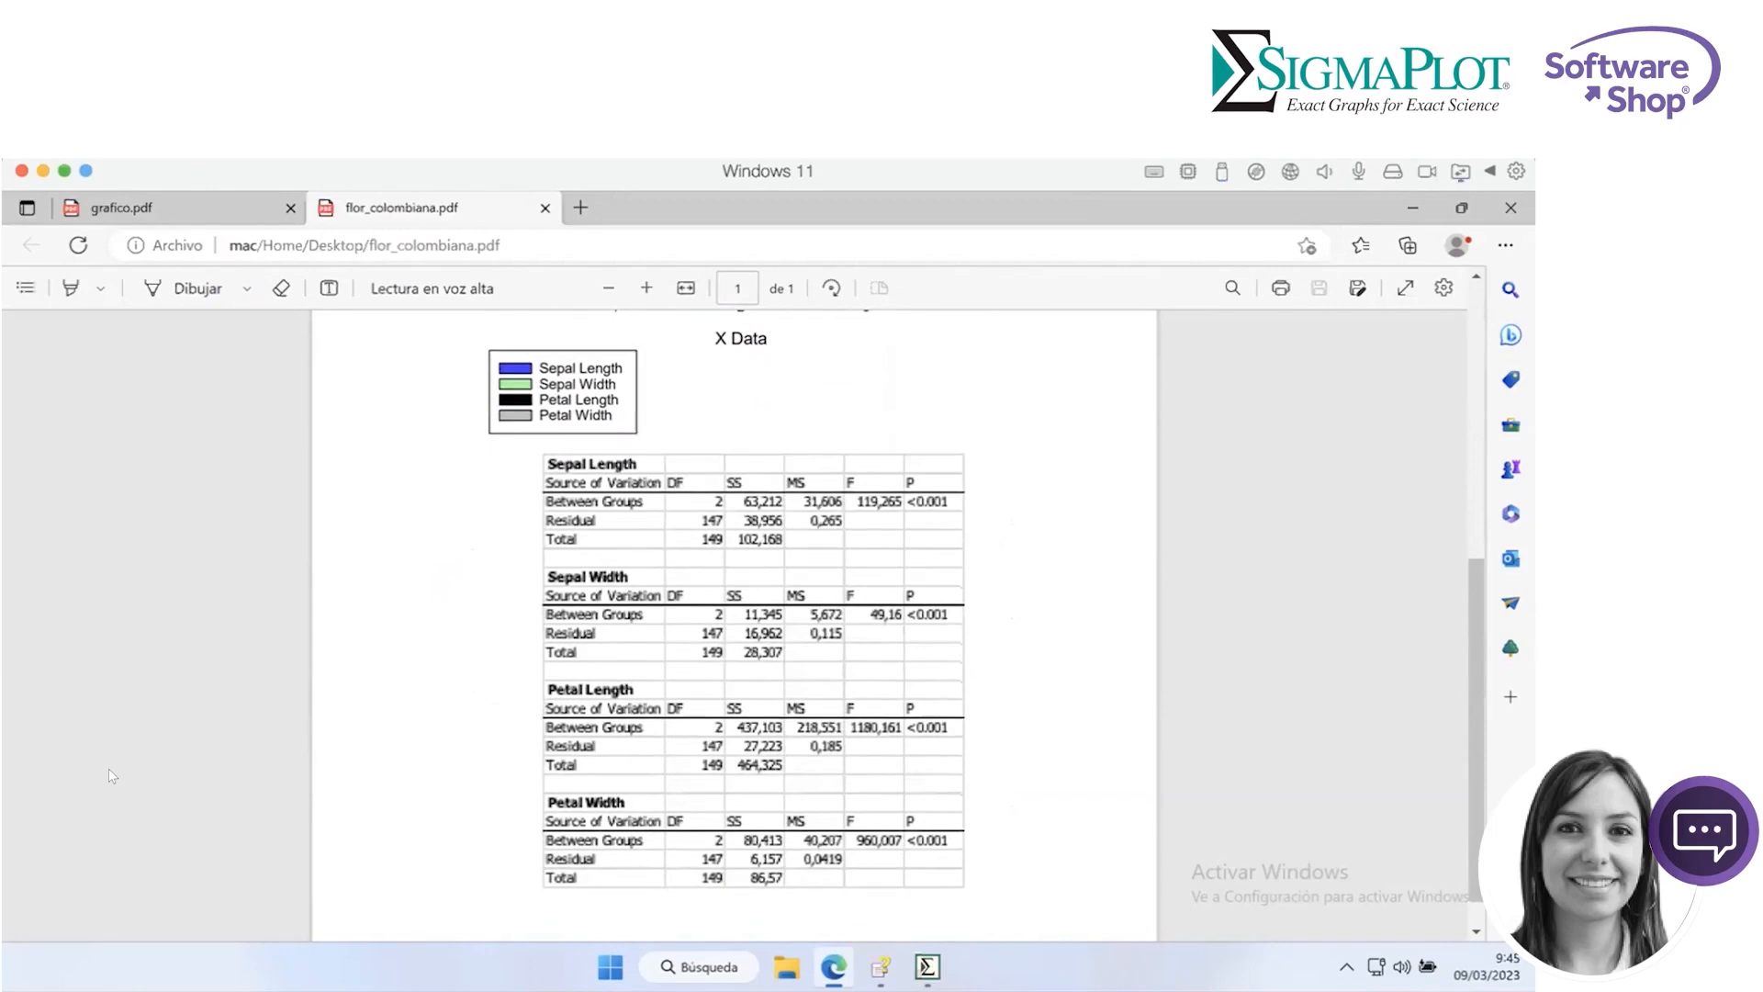
pyautogui.scroll(6, 107, 806)
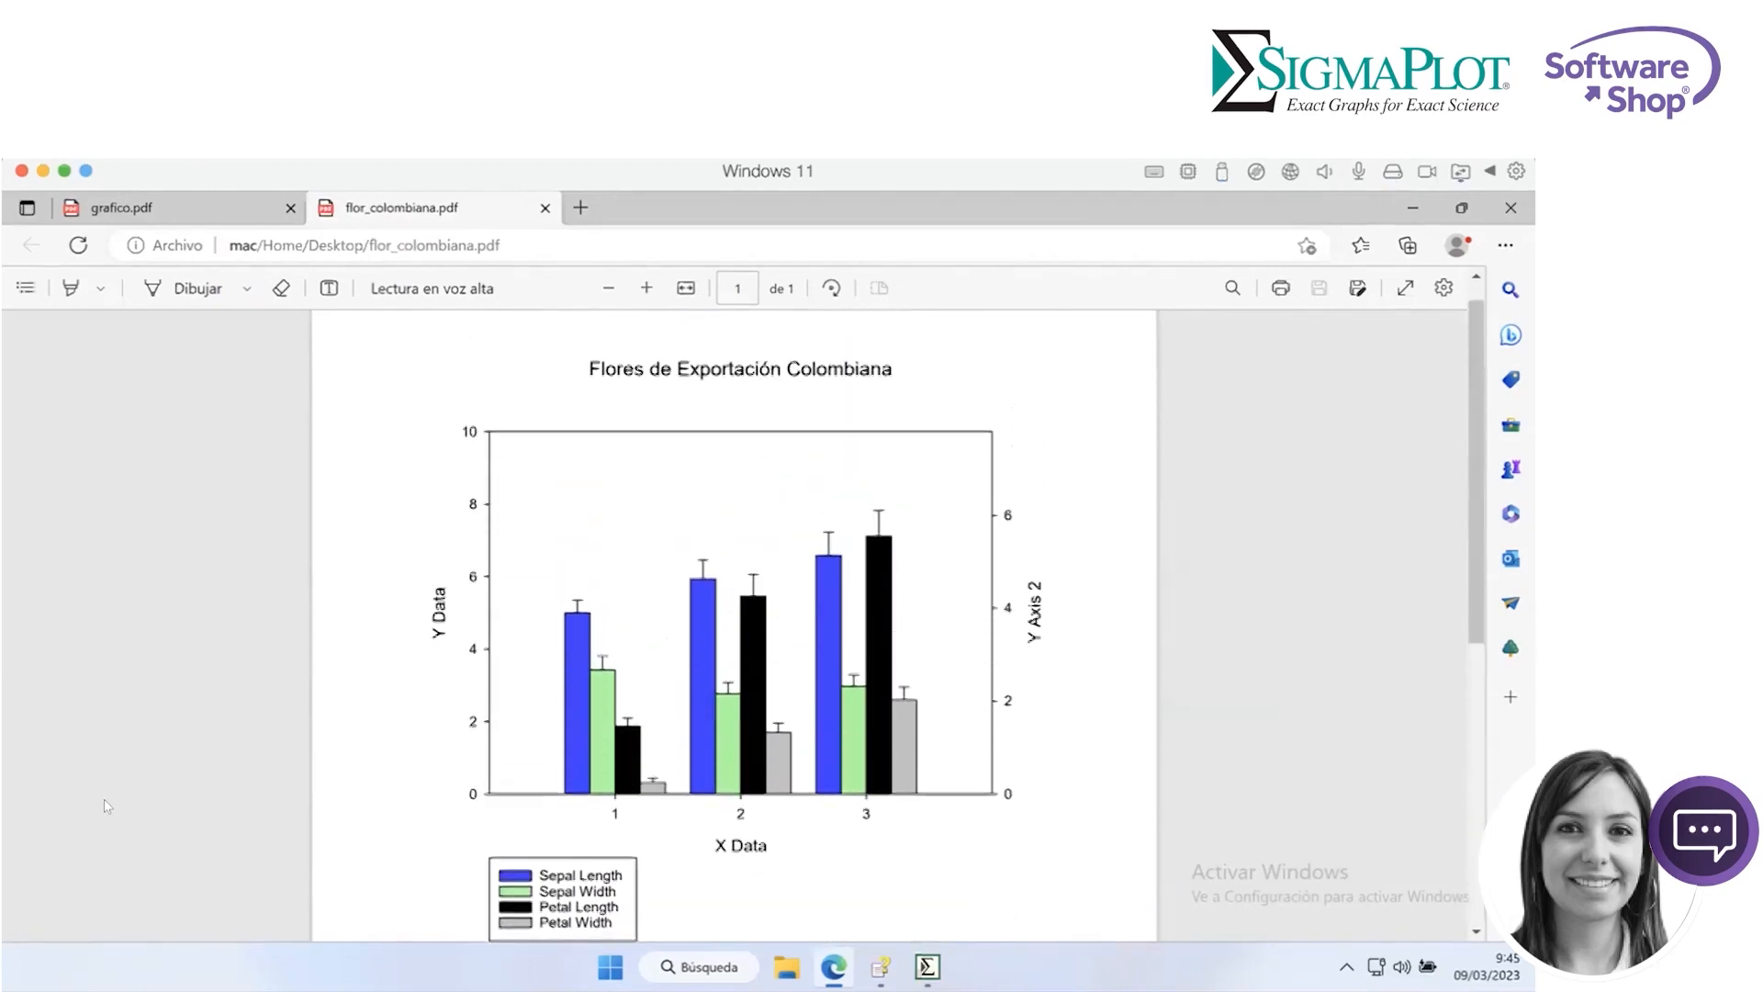
pyautogui.scroll(-3, 102, 819)
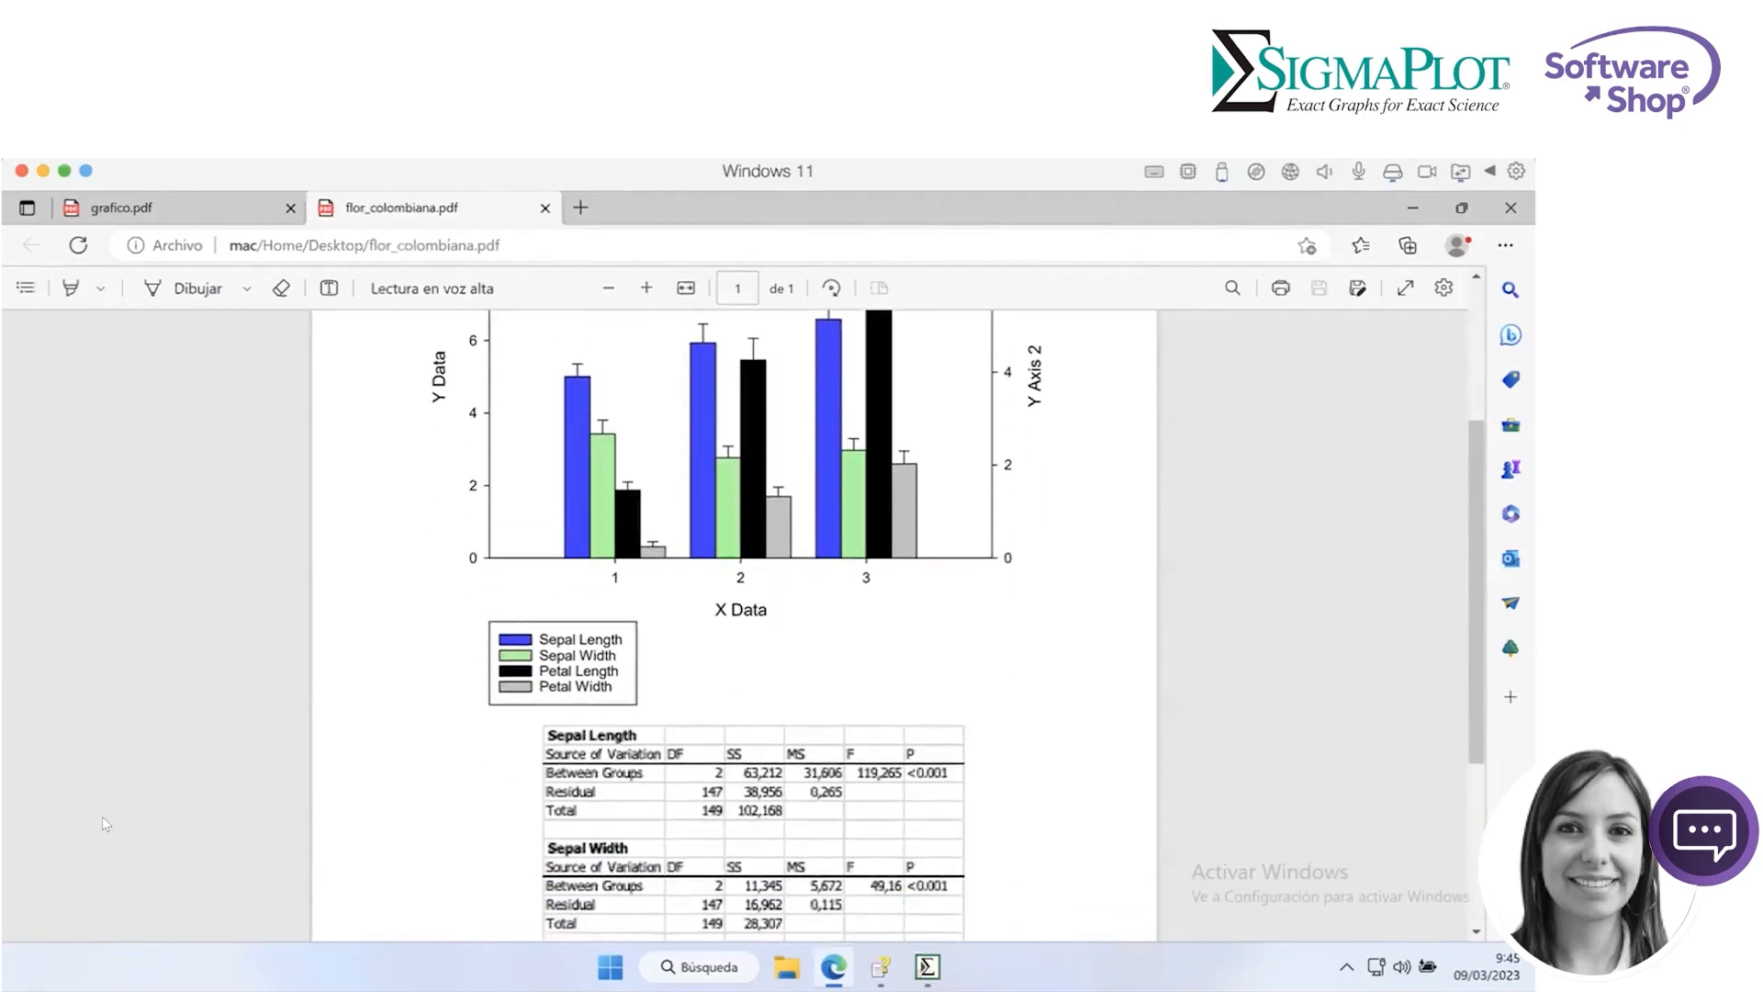
pyautogui.scroll(-3, 102, 819)
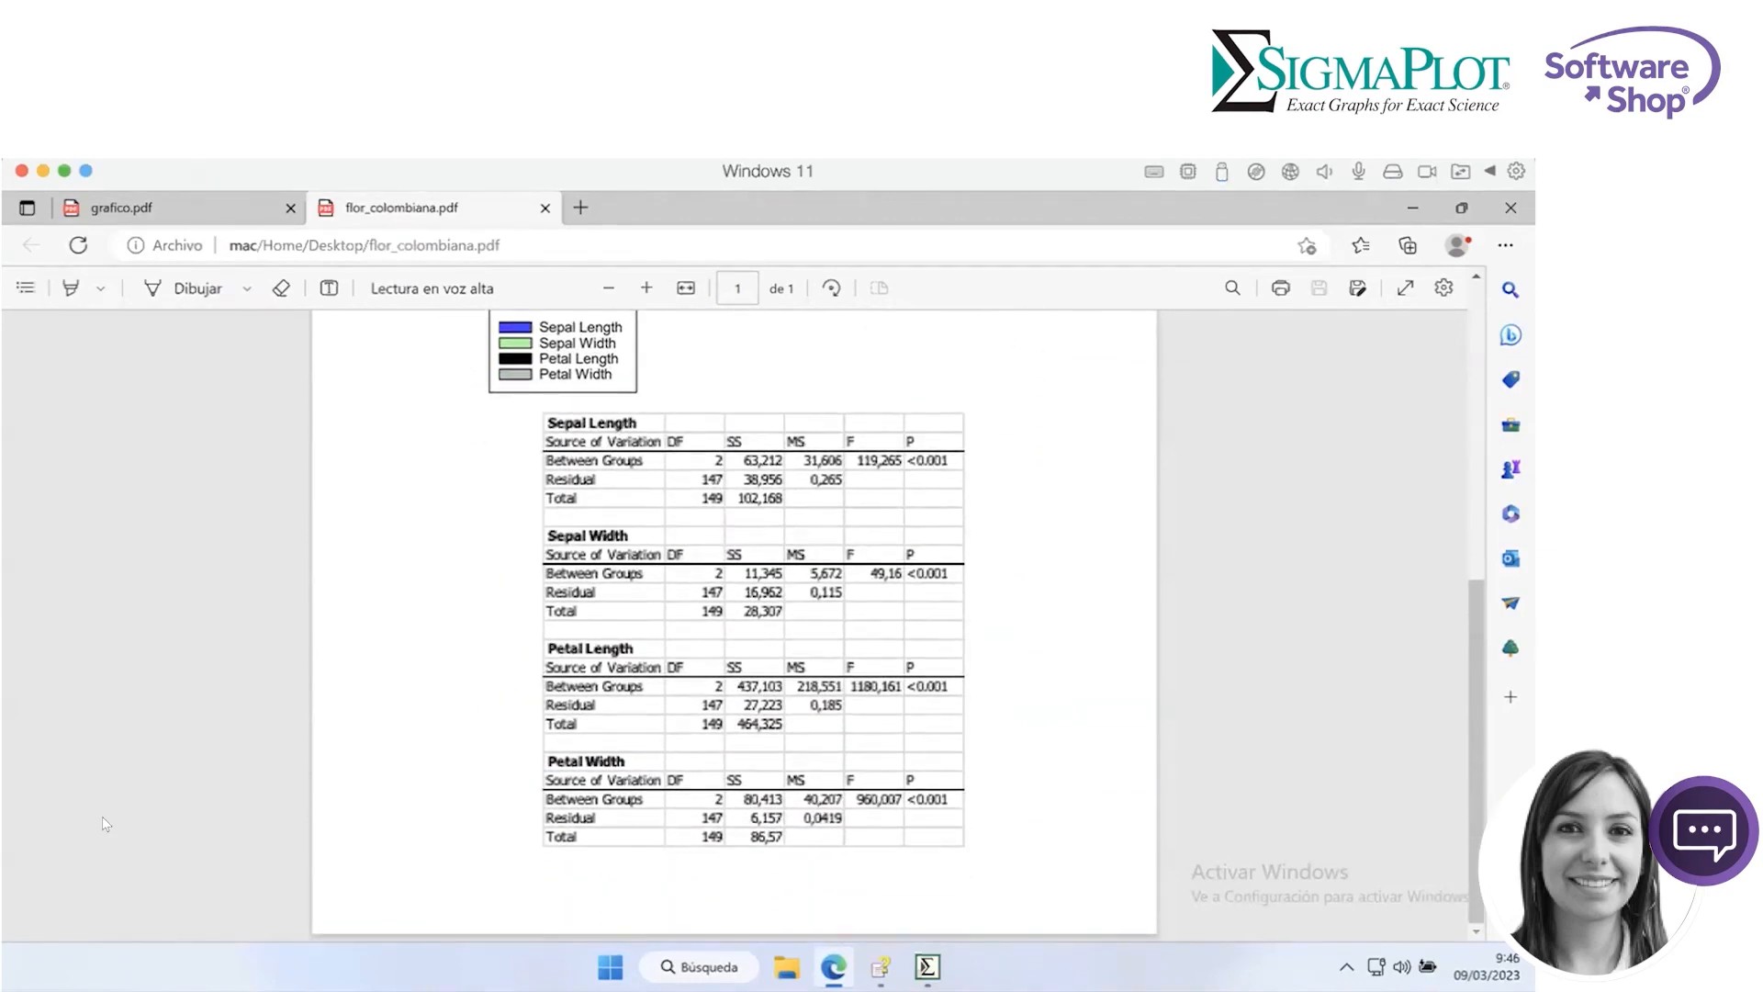
pyautogui.scroll(1, 102, 817)
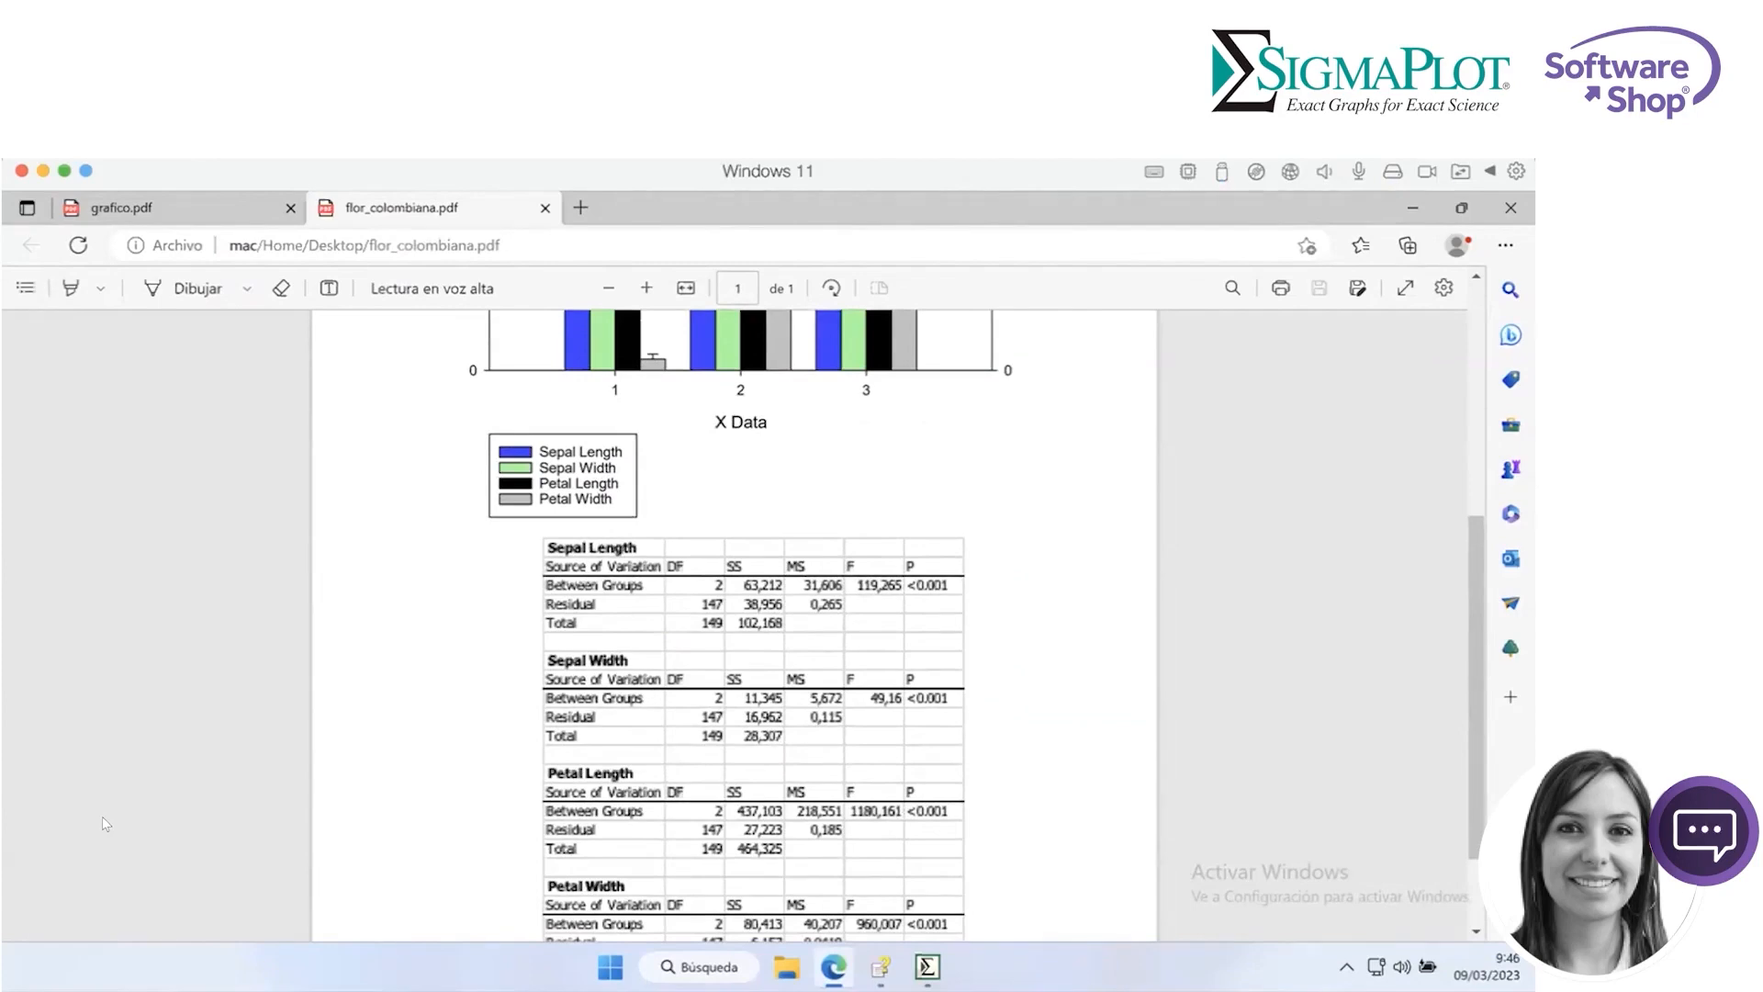
pyautogui.scroll(5, 102, 817)
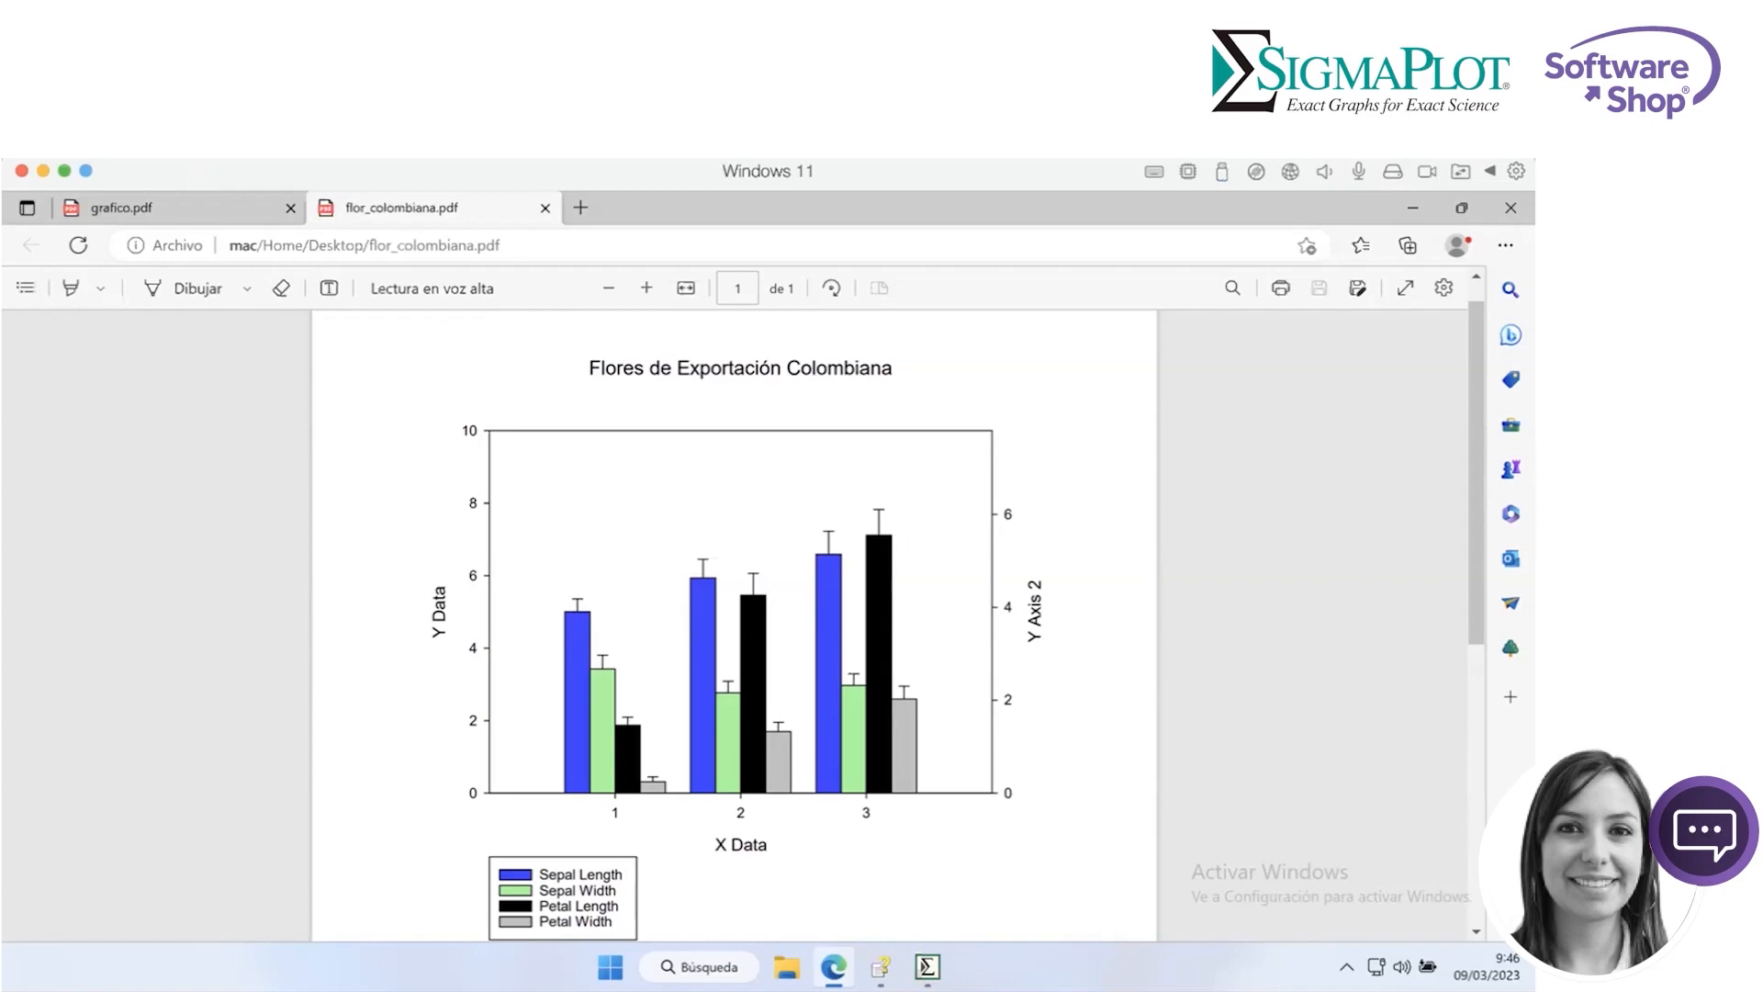
# Switch back to SigmaPlot and add a new worksheet to the notebook.
pyautogui.moveTo(927, 966)
pyautogui.click(889, 893)
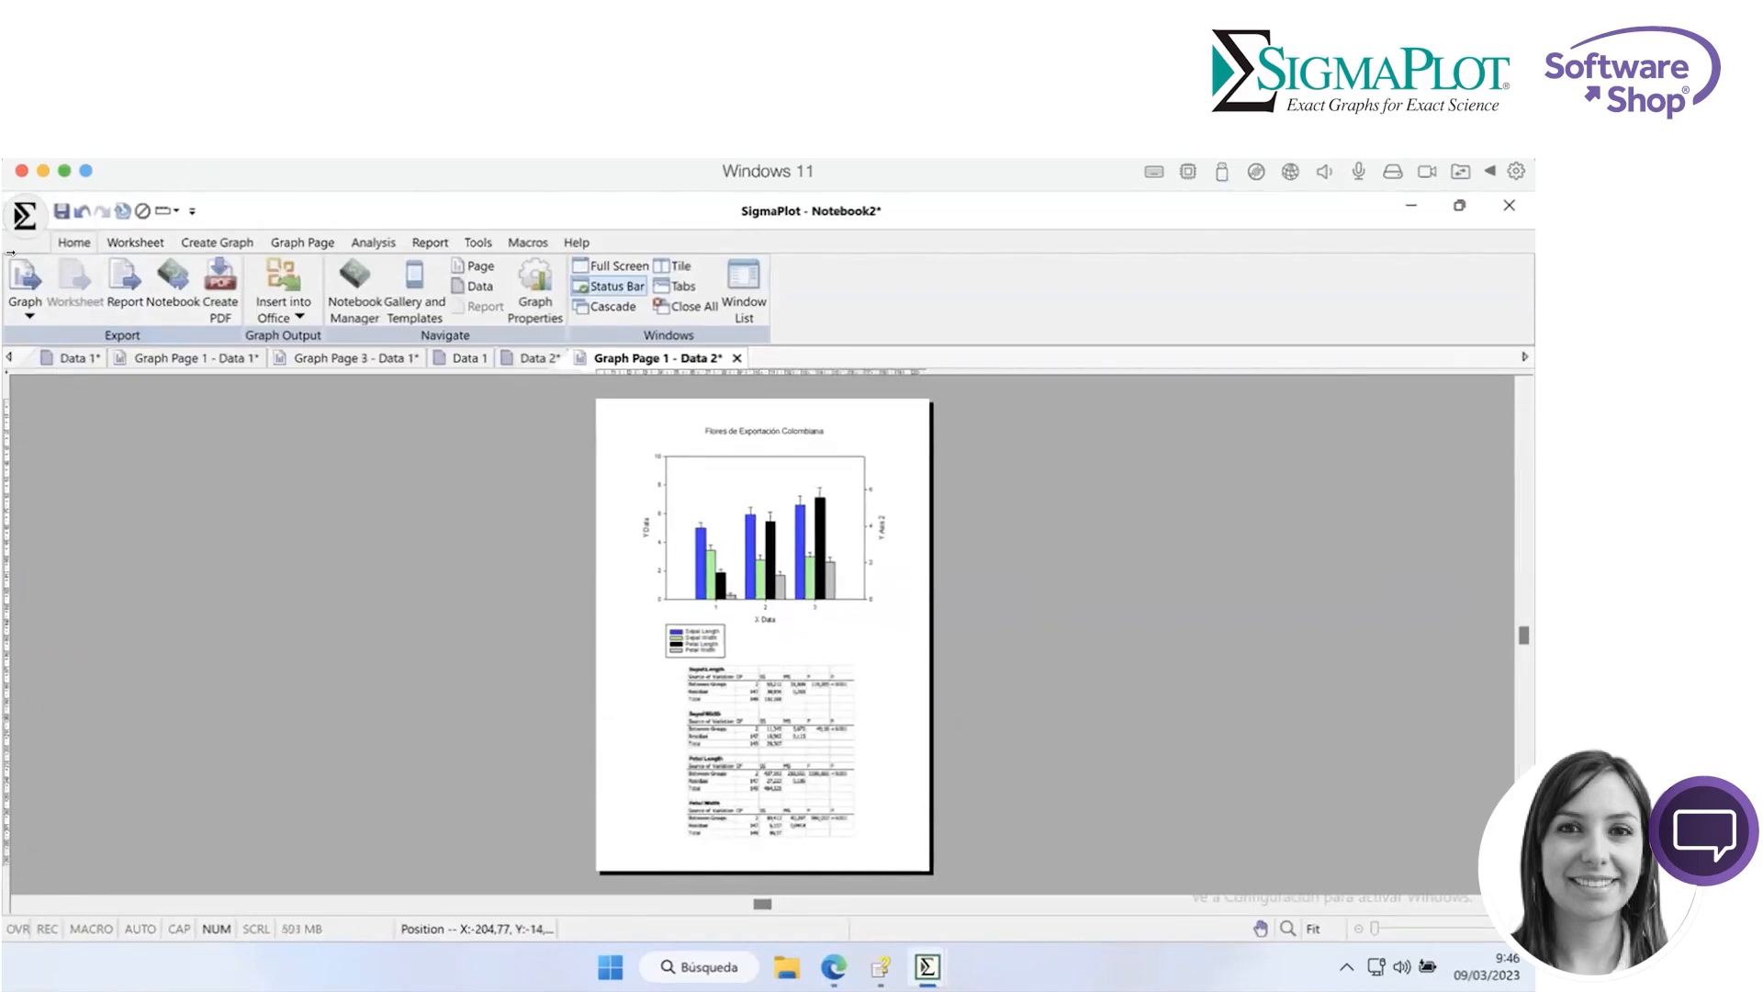
pyautogui.click(25, 215)
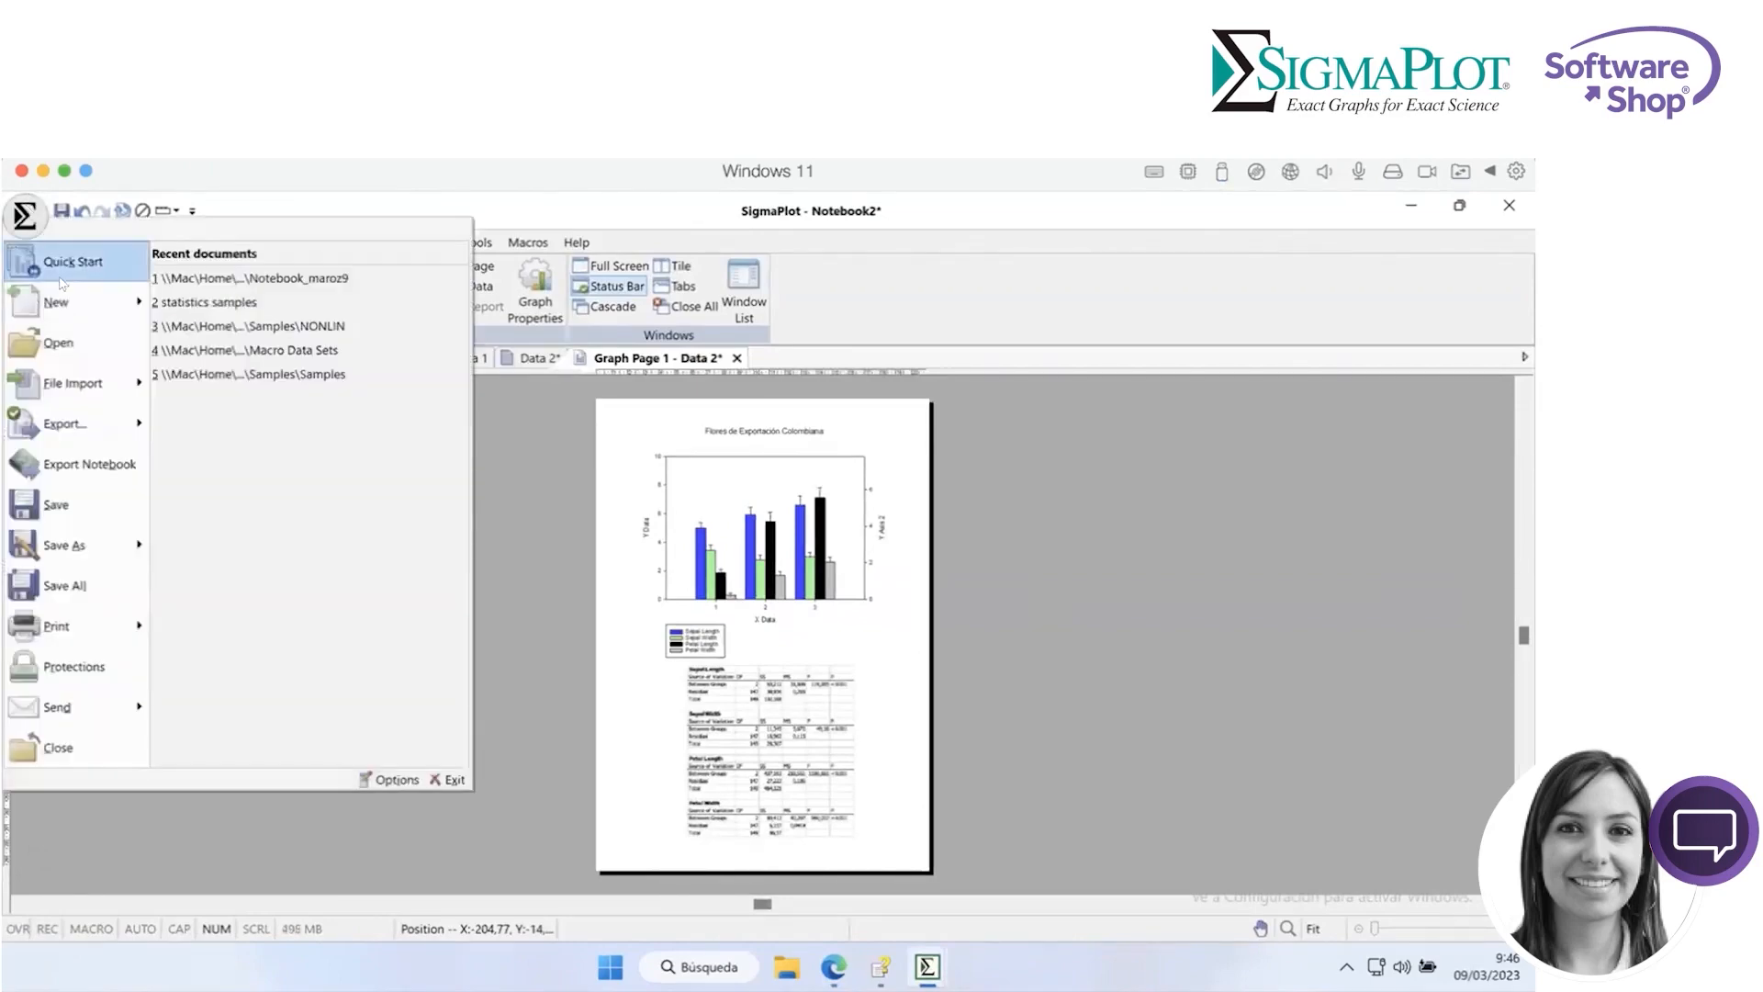
pyautogui.click(90, 292)
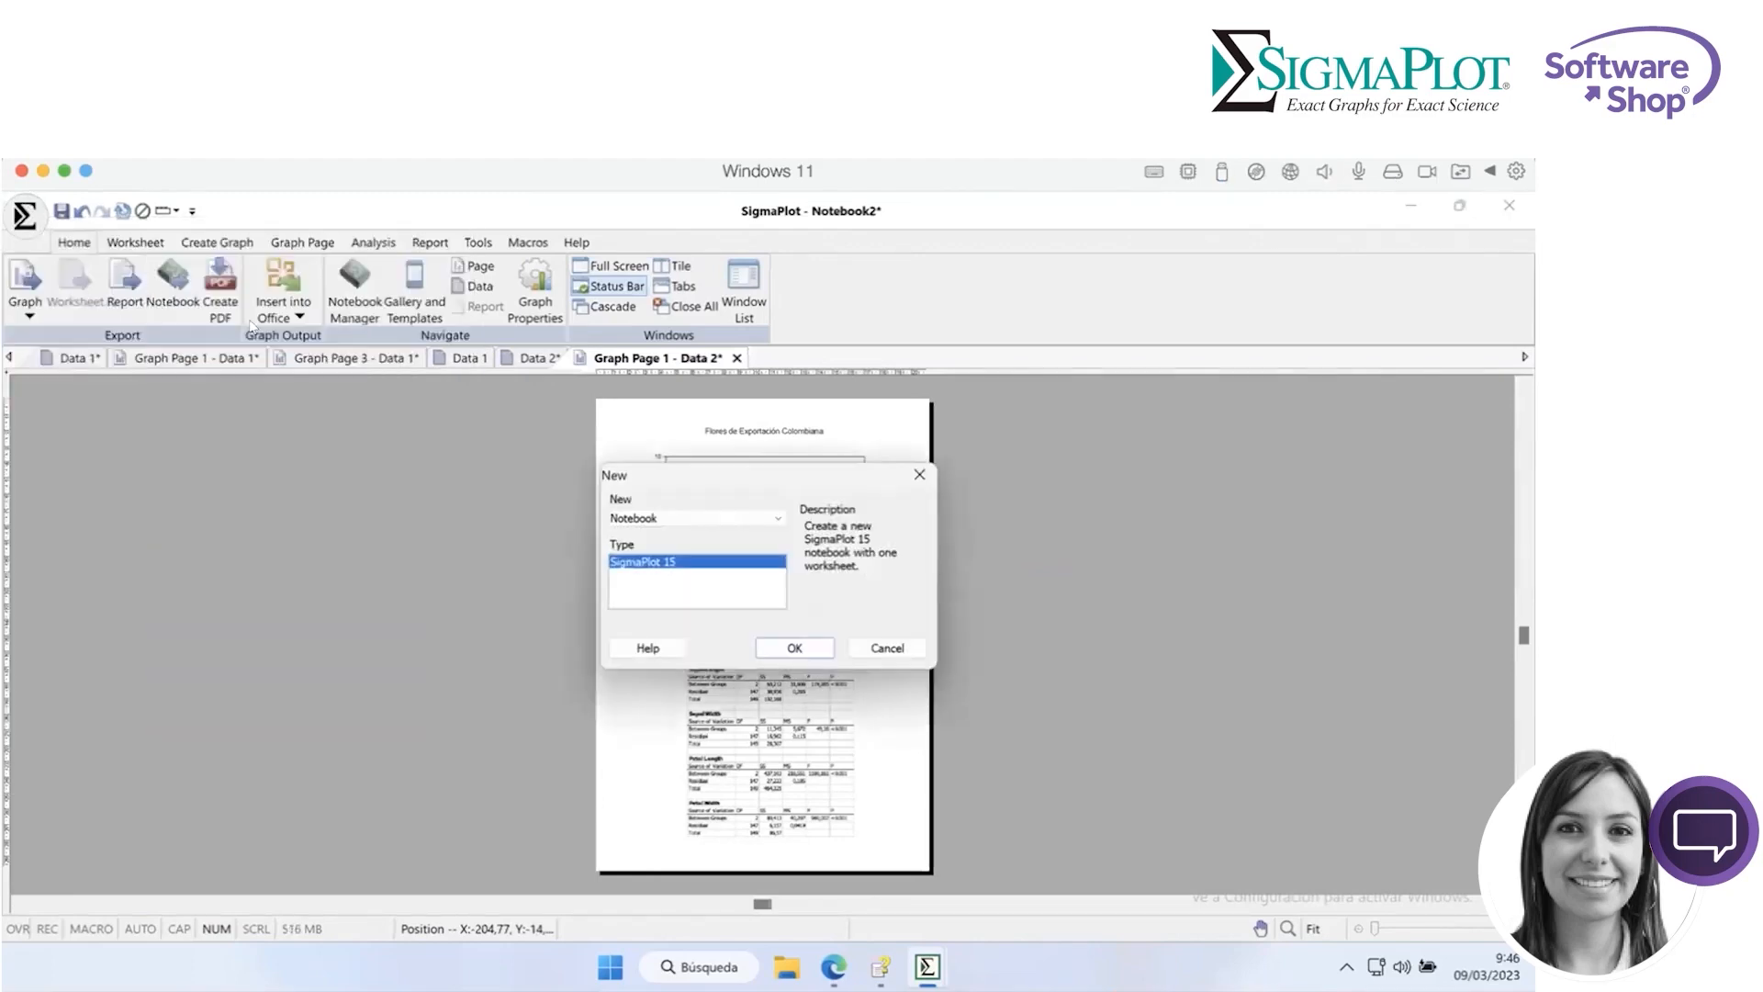
pyautogui.click(778, 517)
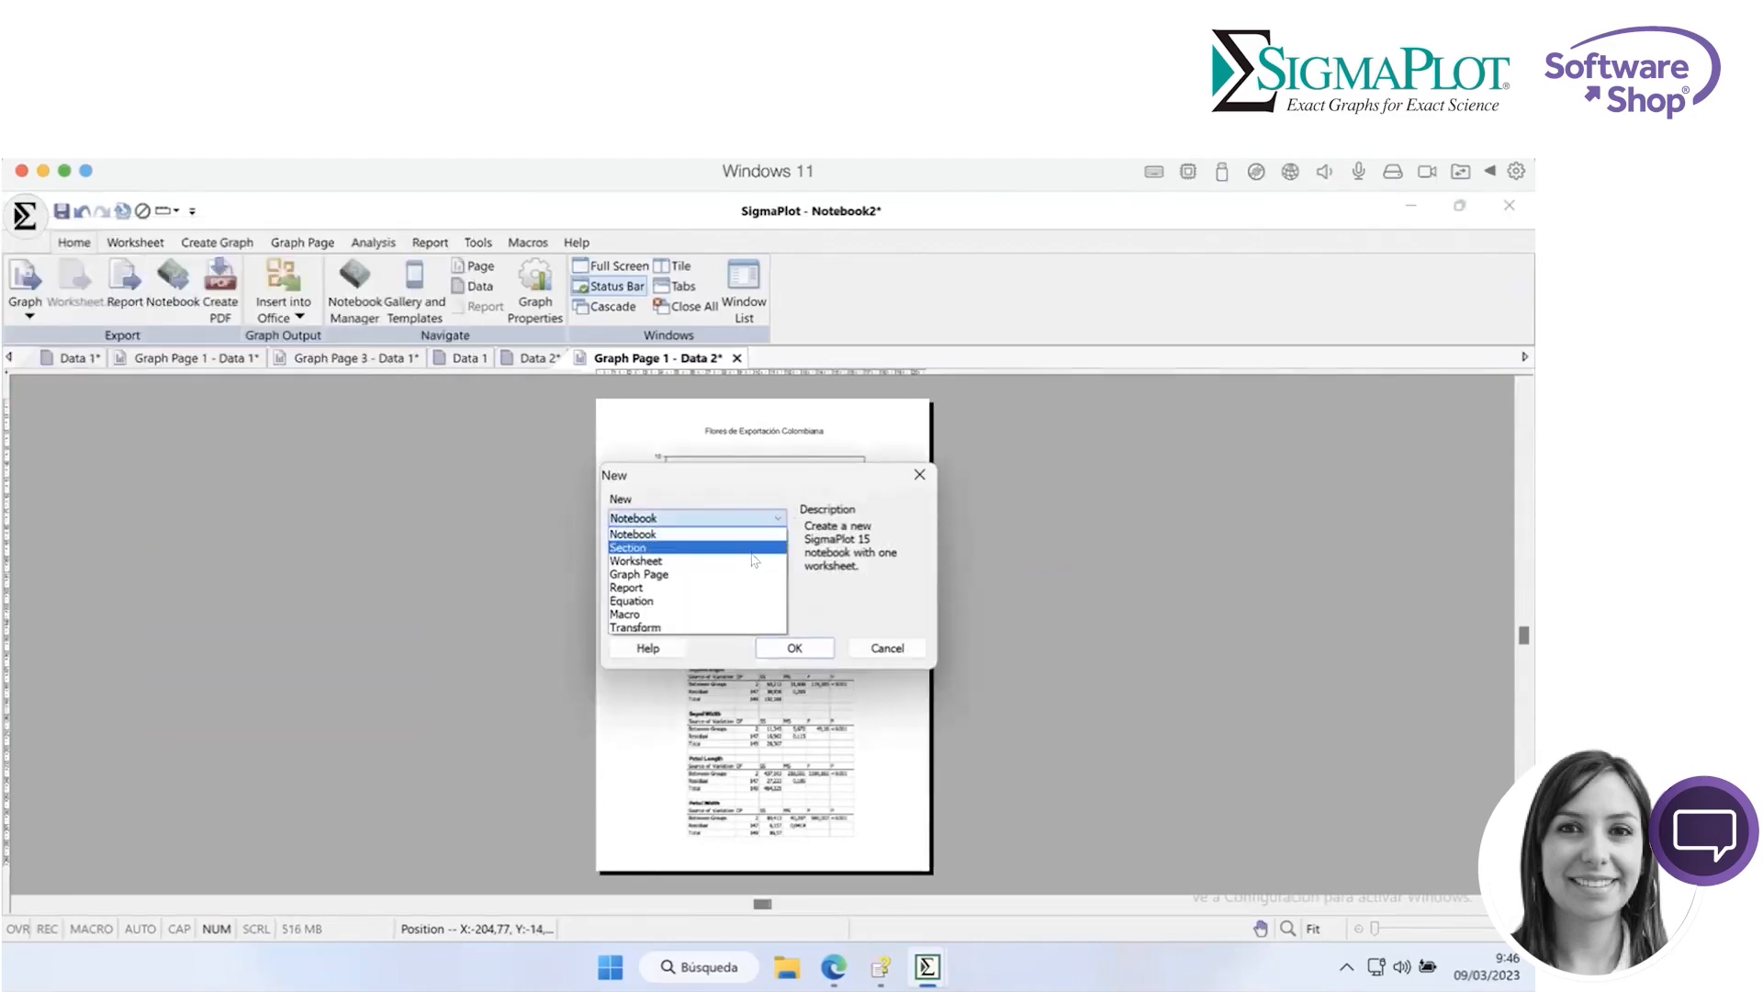
pyautogui.click(747, 561)
pyautogui.click(808, 648)
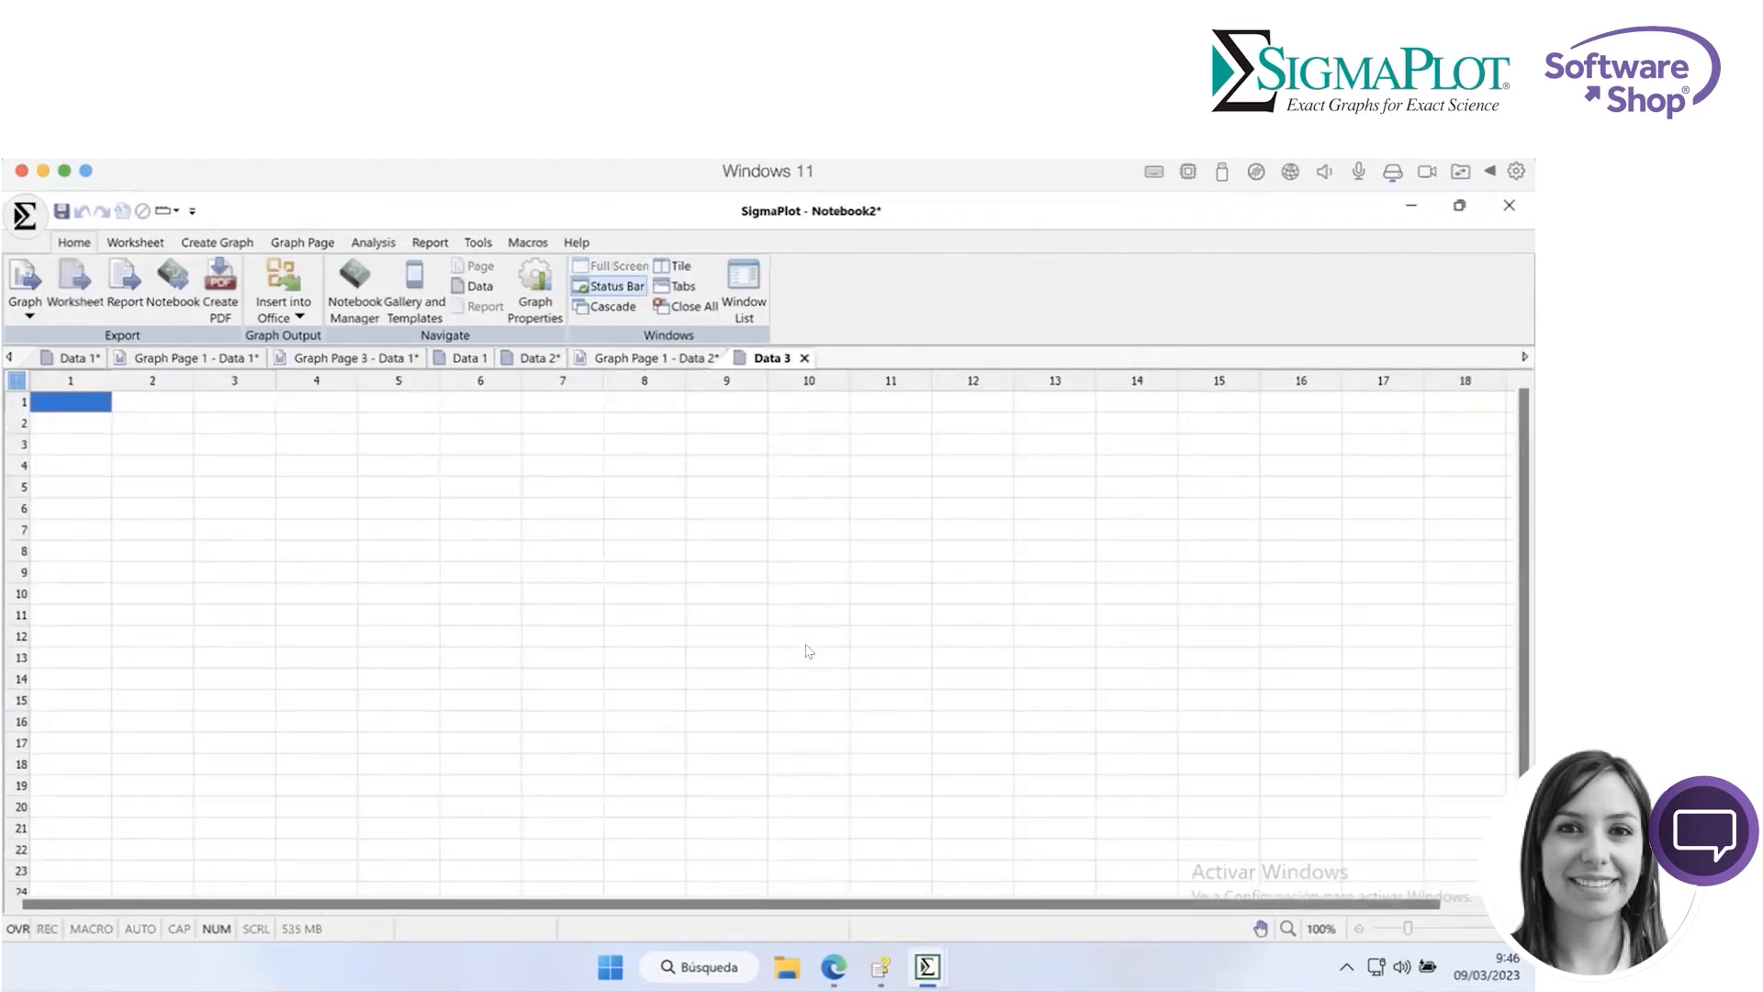
# Import the entire range of Sheet1 from the Binding_2 Excel file into the new worksheet.
pyautogui.click(27, 220)
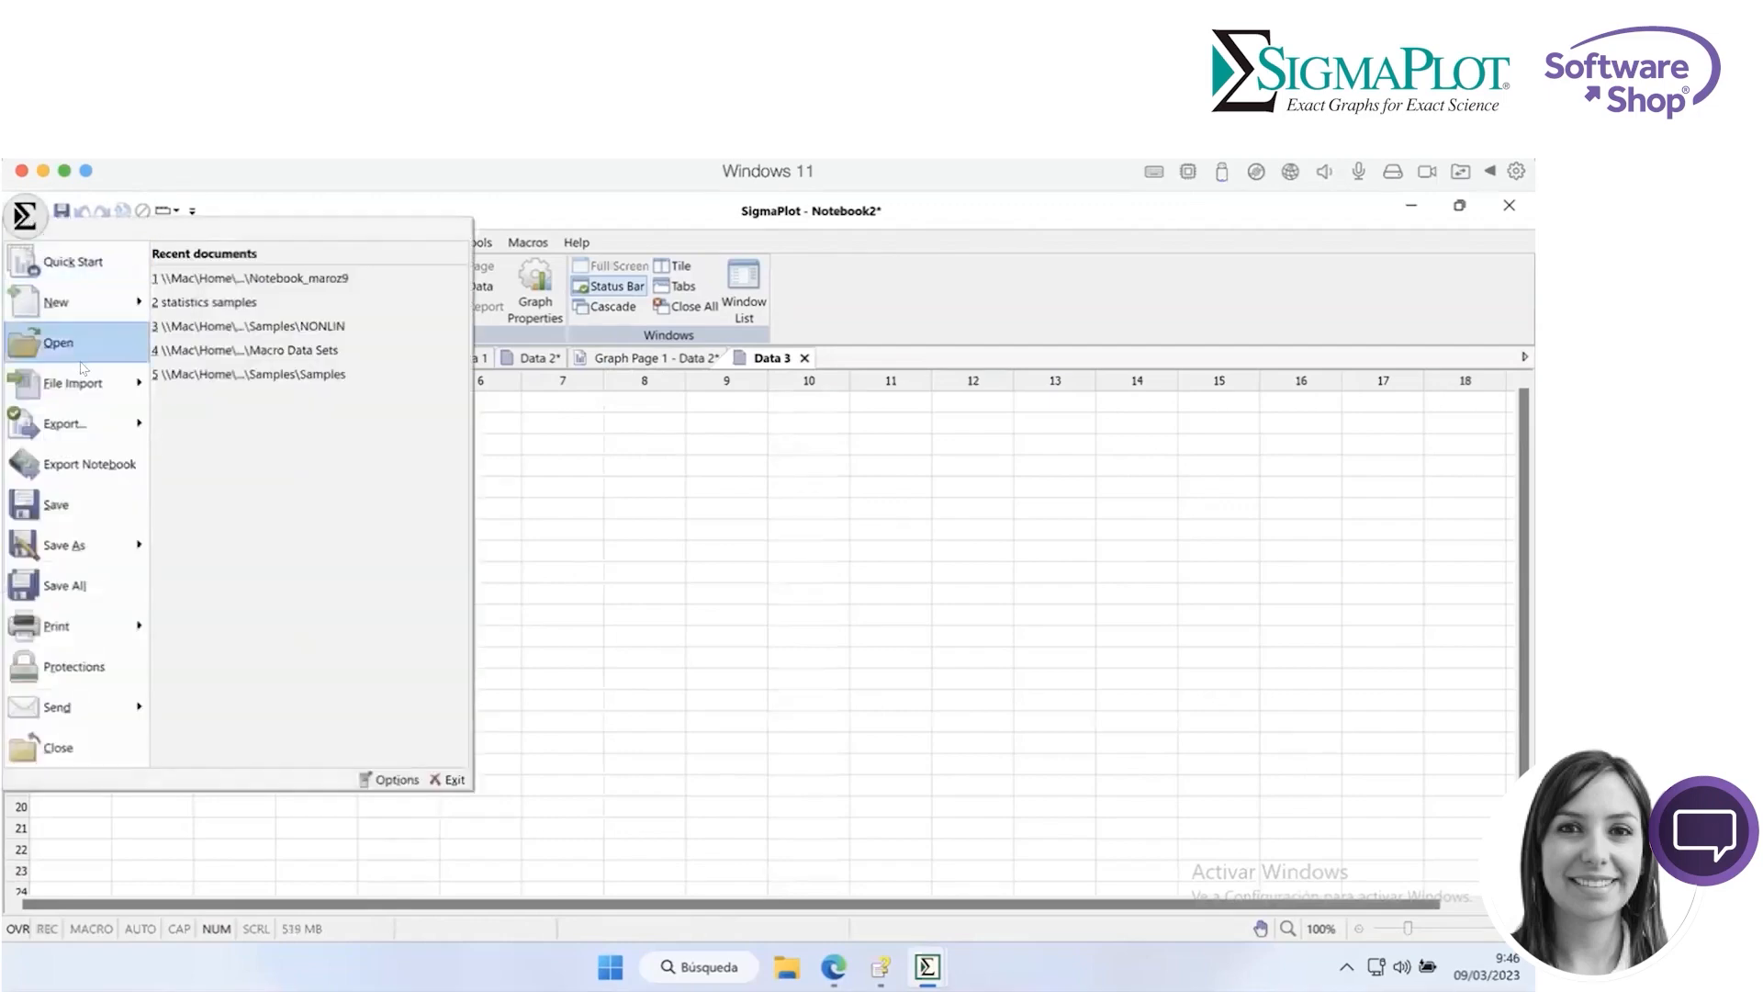
pyautogui.moveTo(79, 380)
pyautogui.click(202, 265)
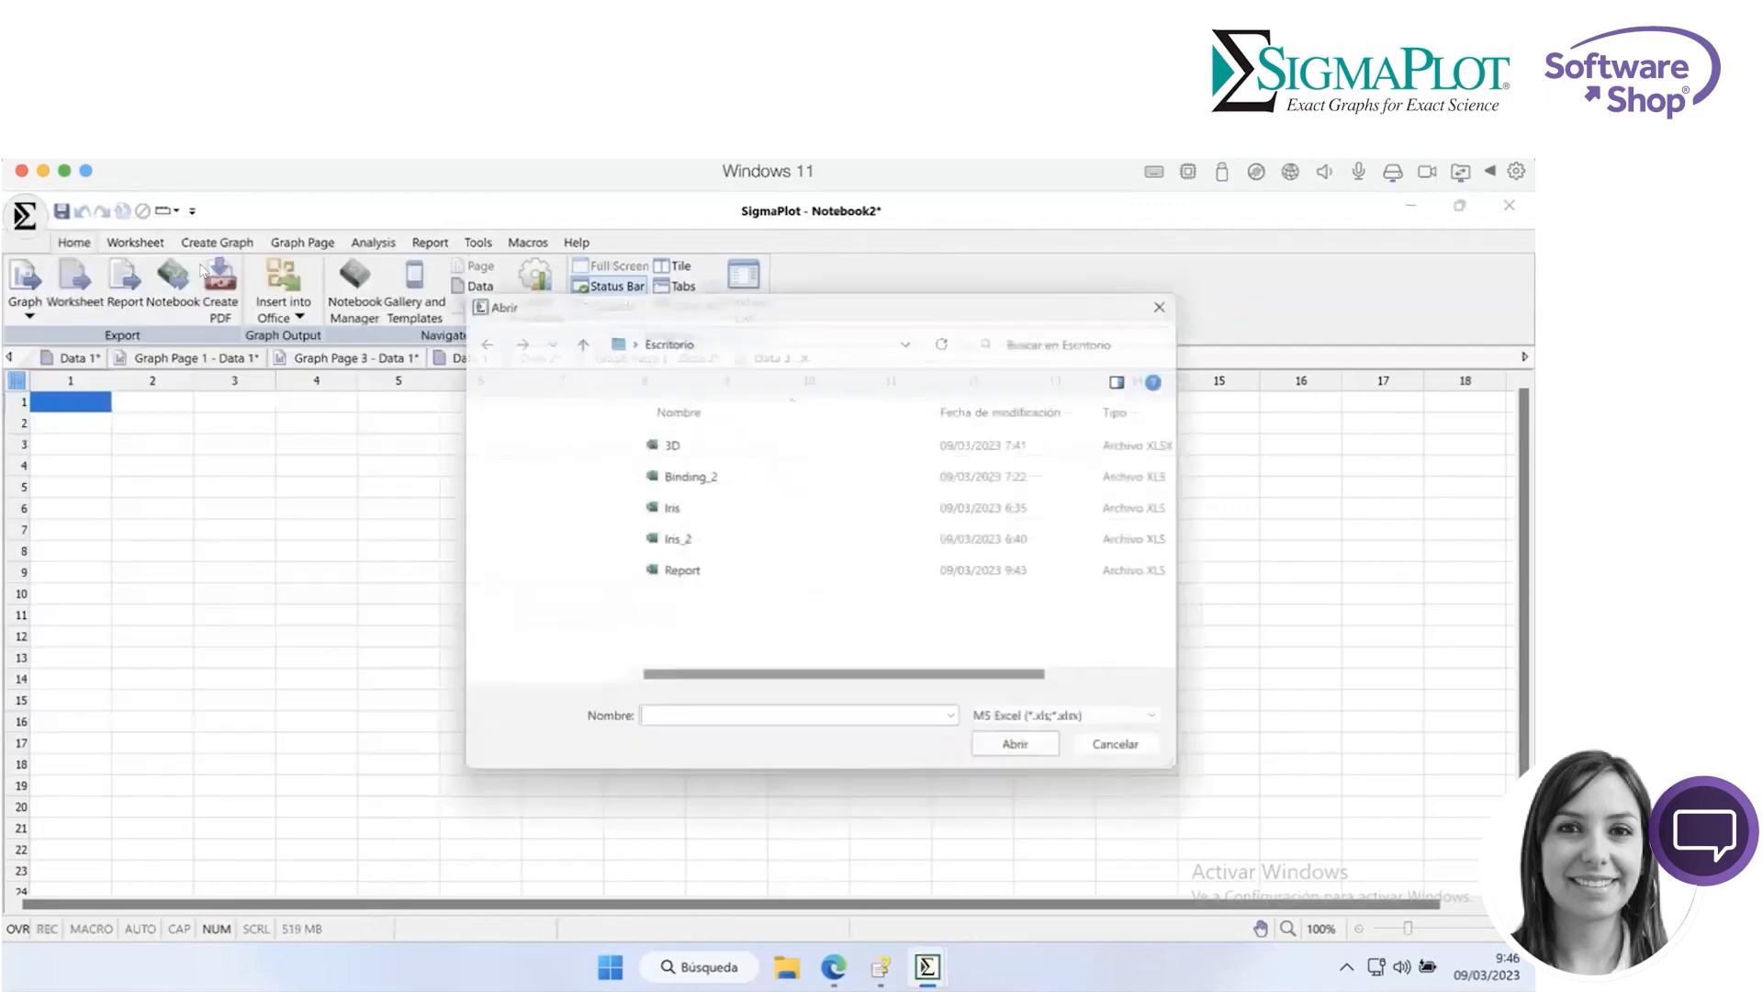
pyautogui.click(679, 476)
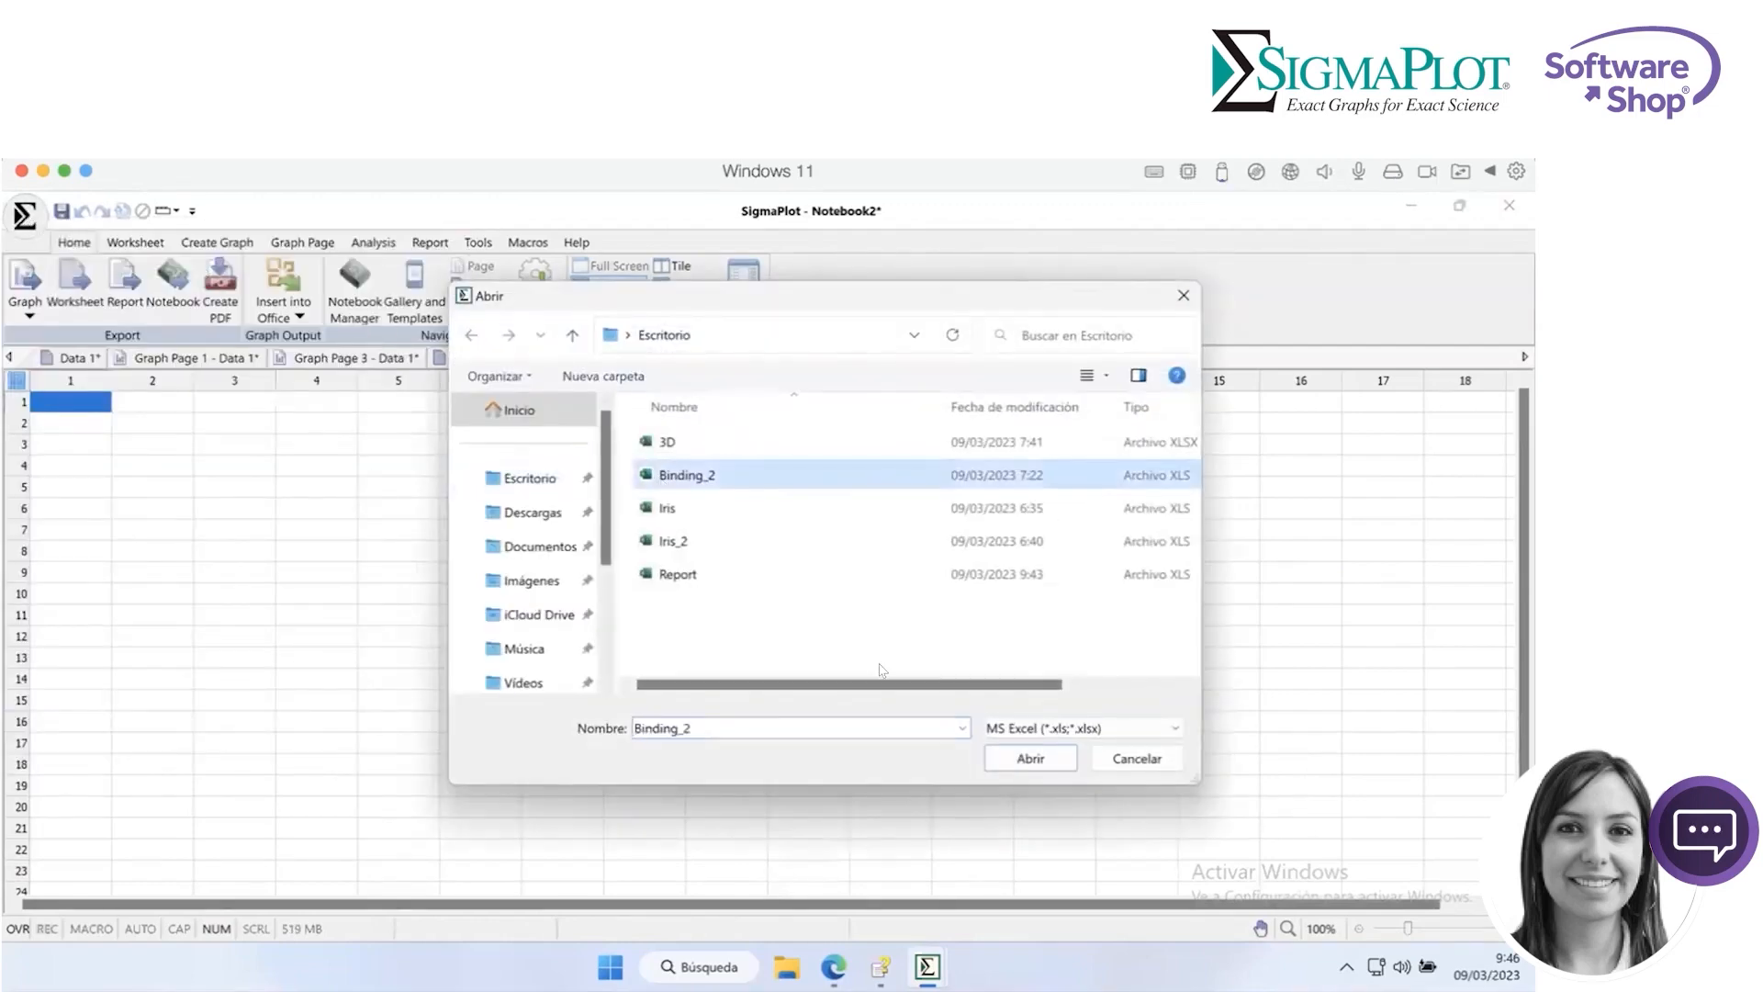
pyautogui.click(1028, 760)
pyautogui.click(658, 516)
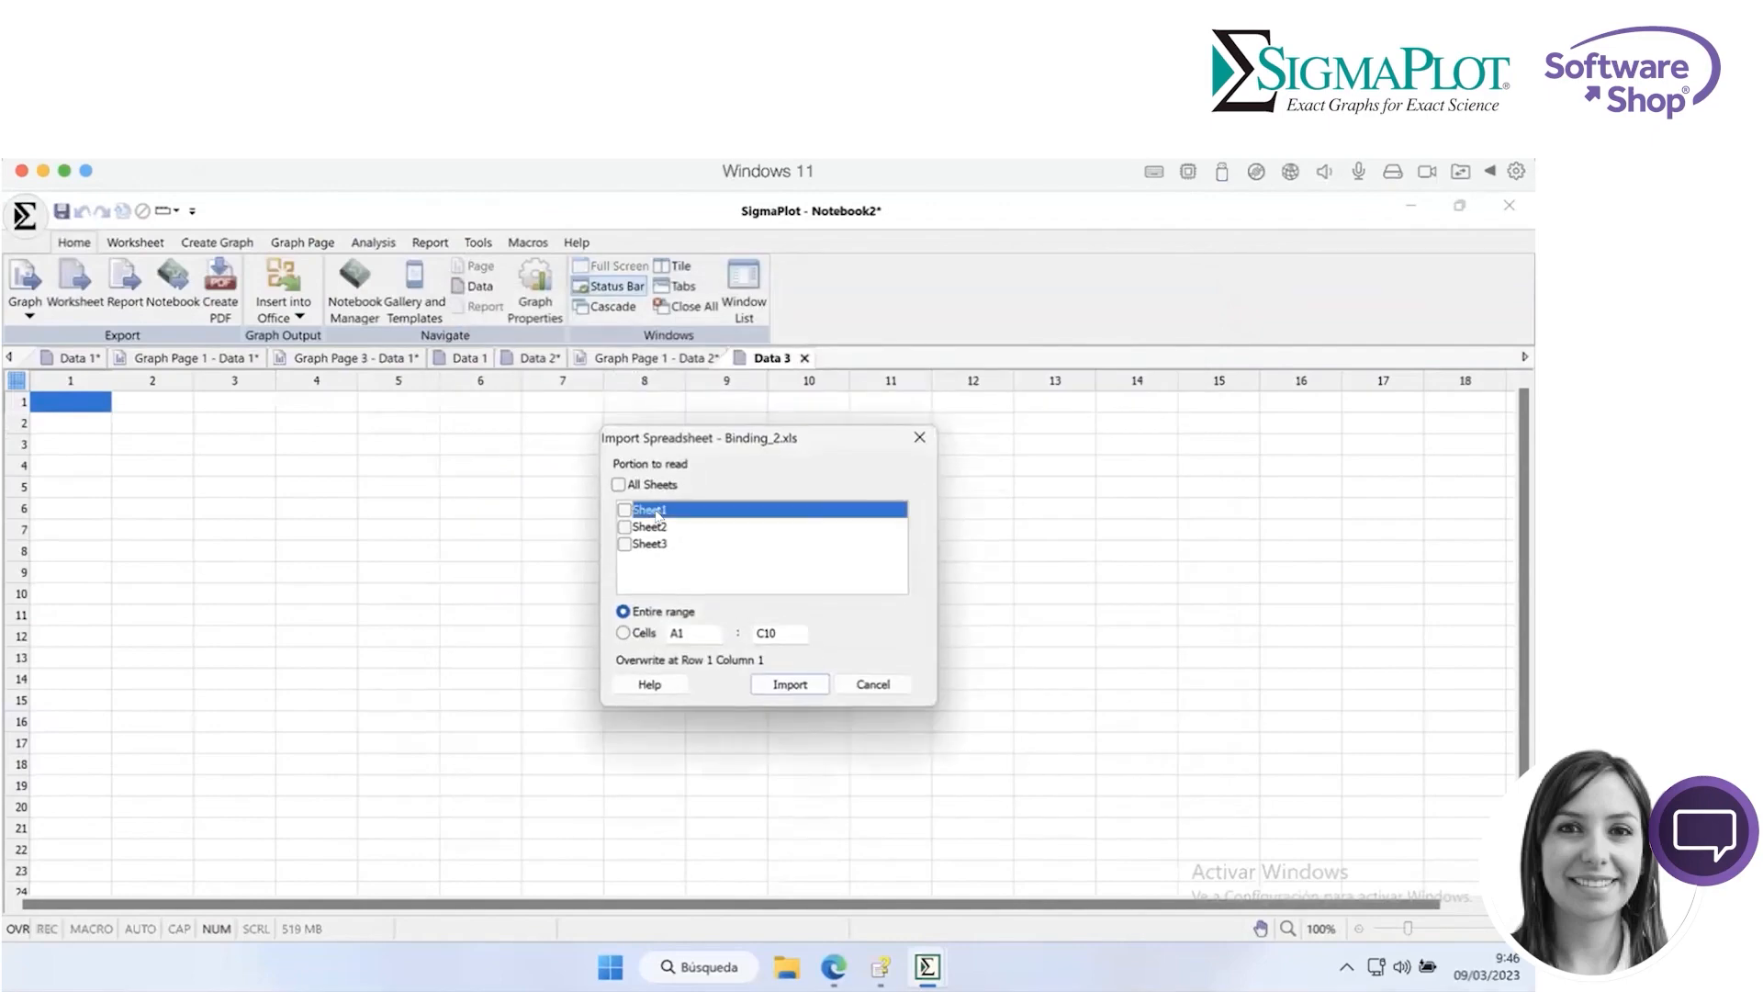
pyautogui.click(624, 510)
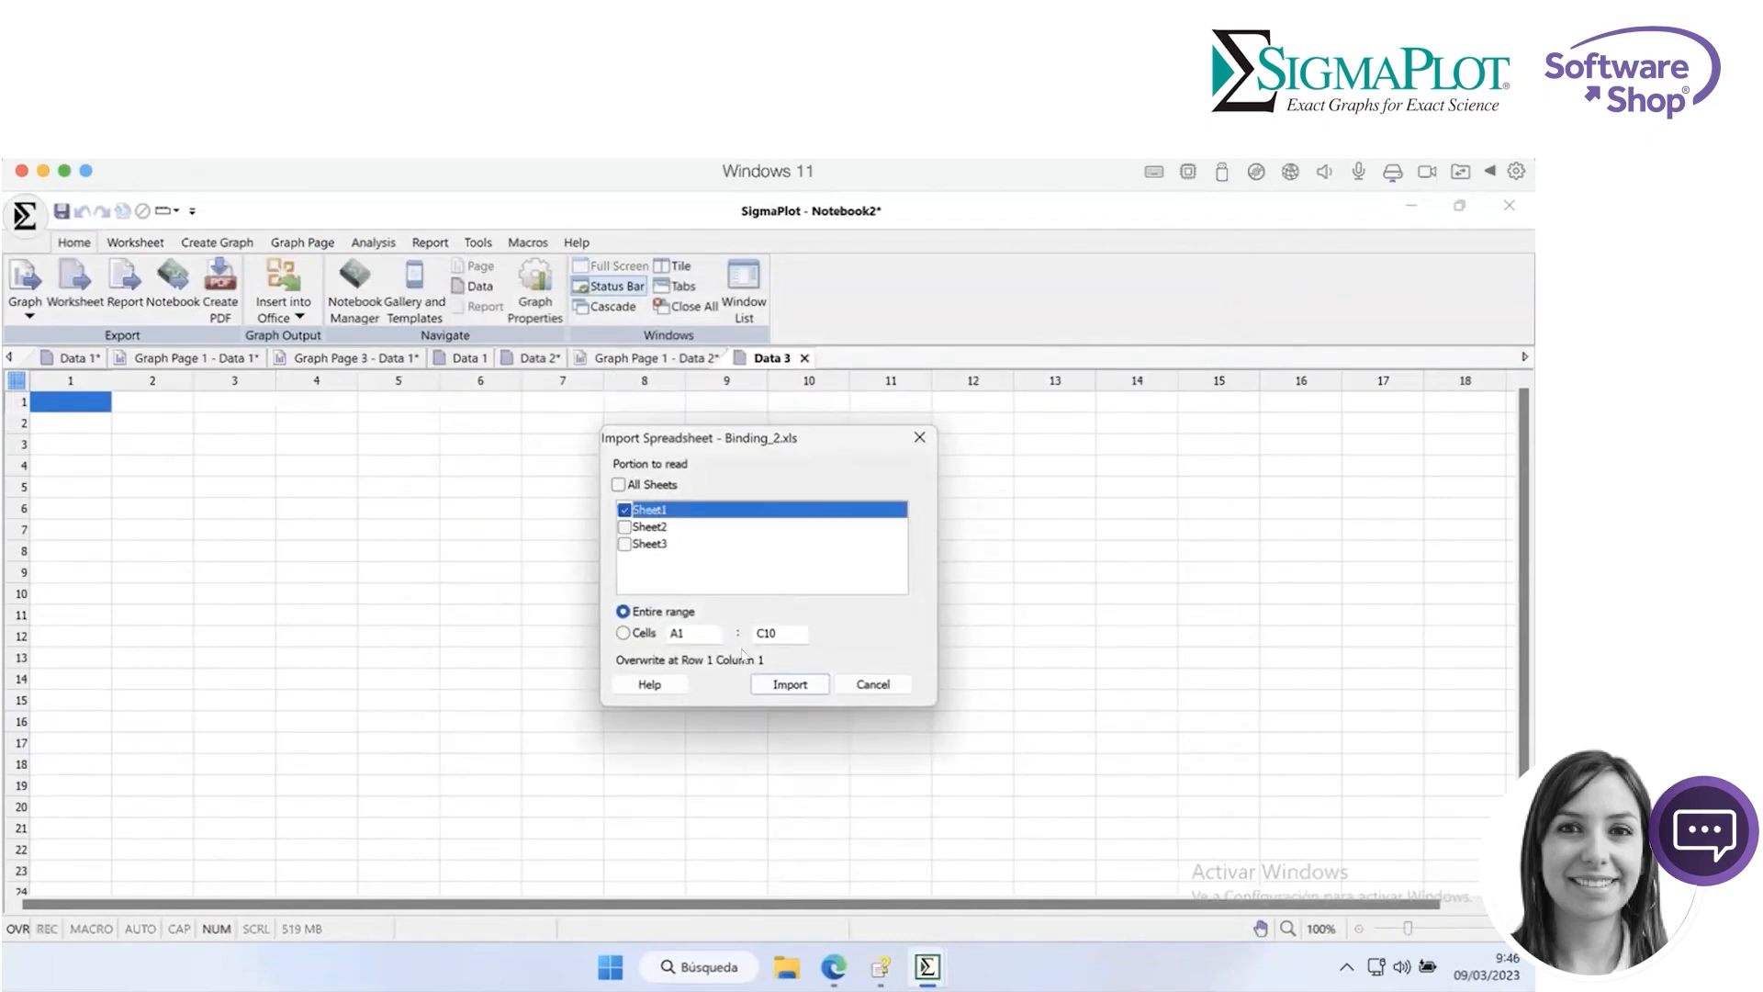
pyautogui.click(789, 685)
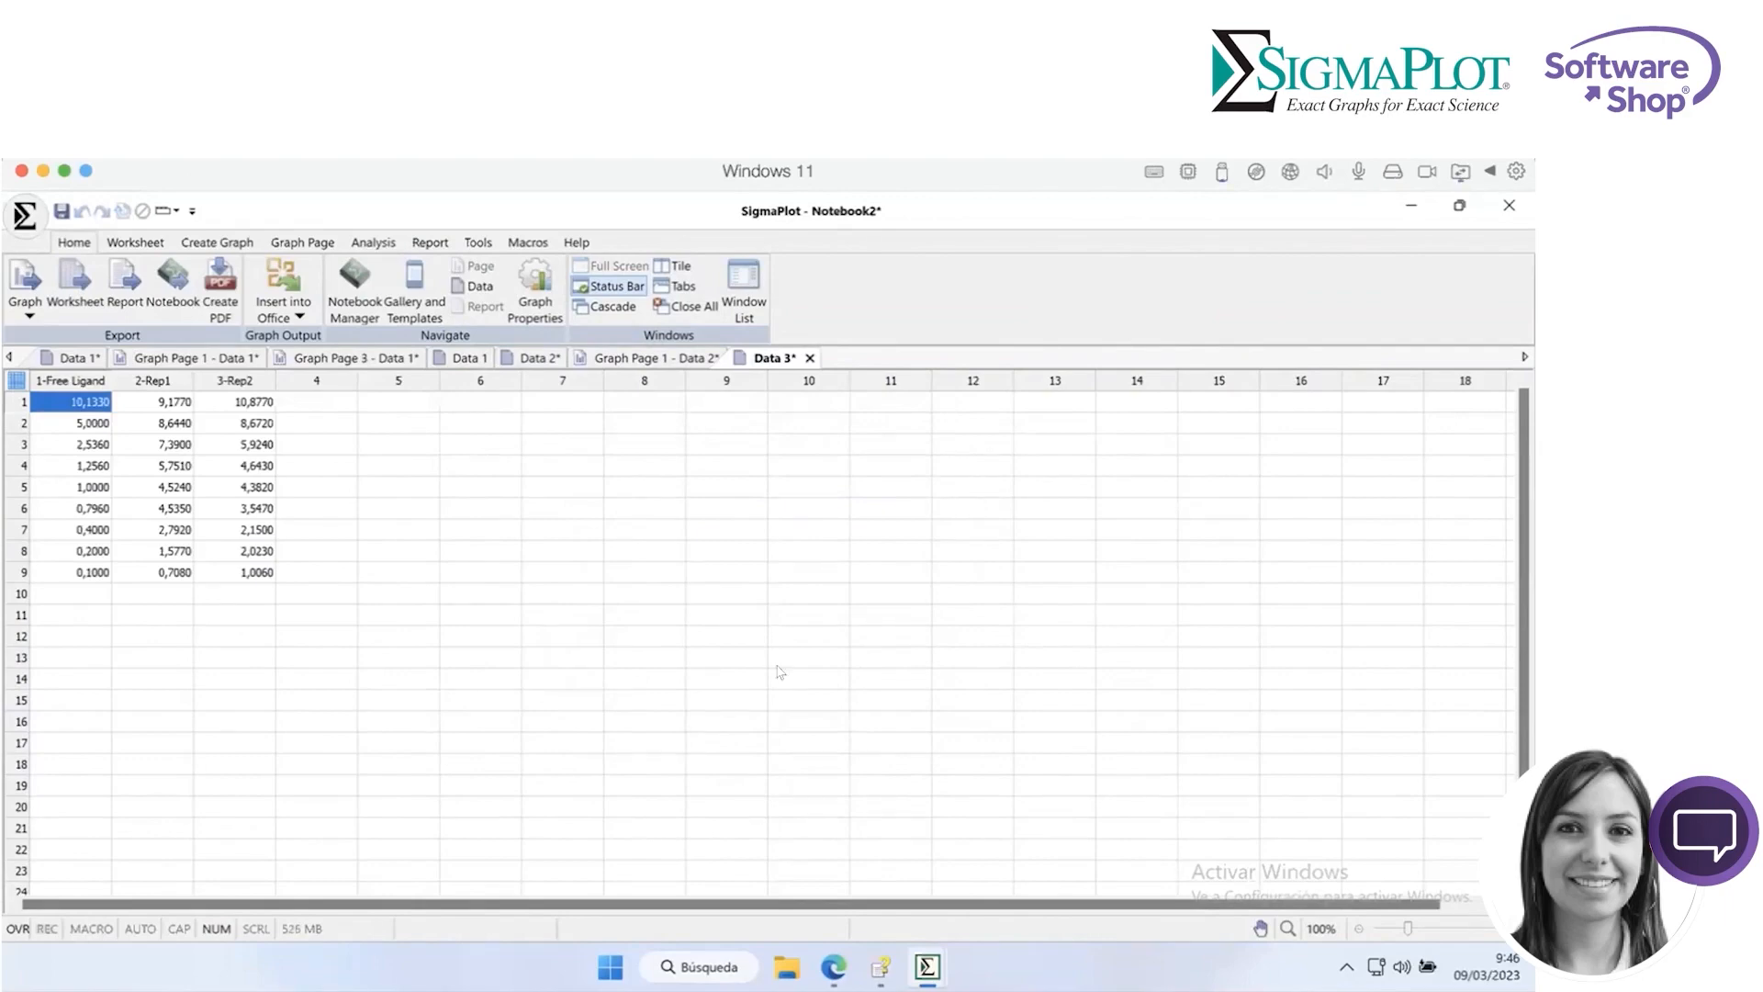
# Start an error bar scatter graph from the Free Ligand, Rep1 and Rep2 columns, using row means as symbol values.
pyautogui.moveTo(101, 360); pyautogui.dragTo(208, 360)
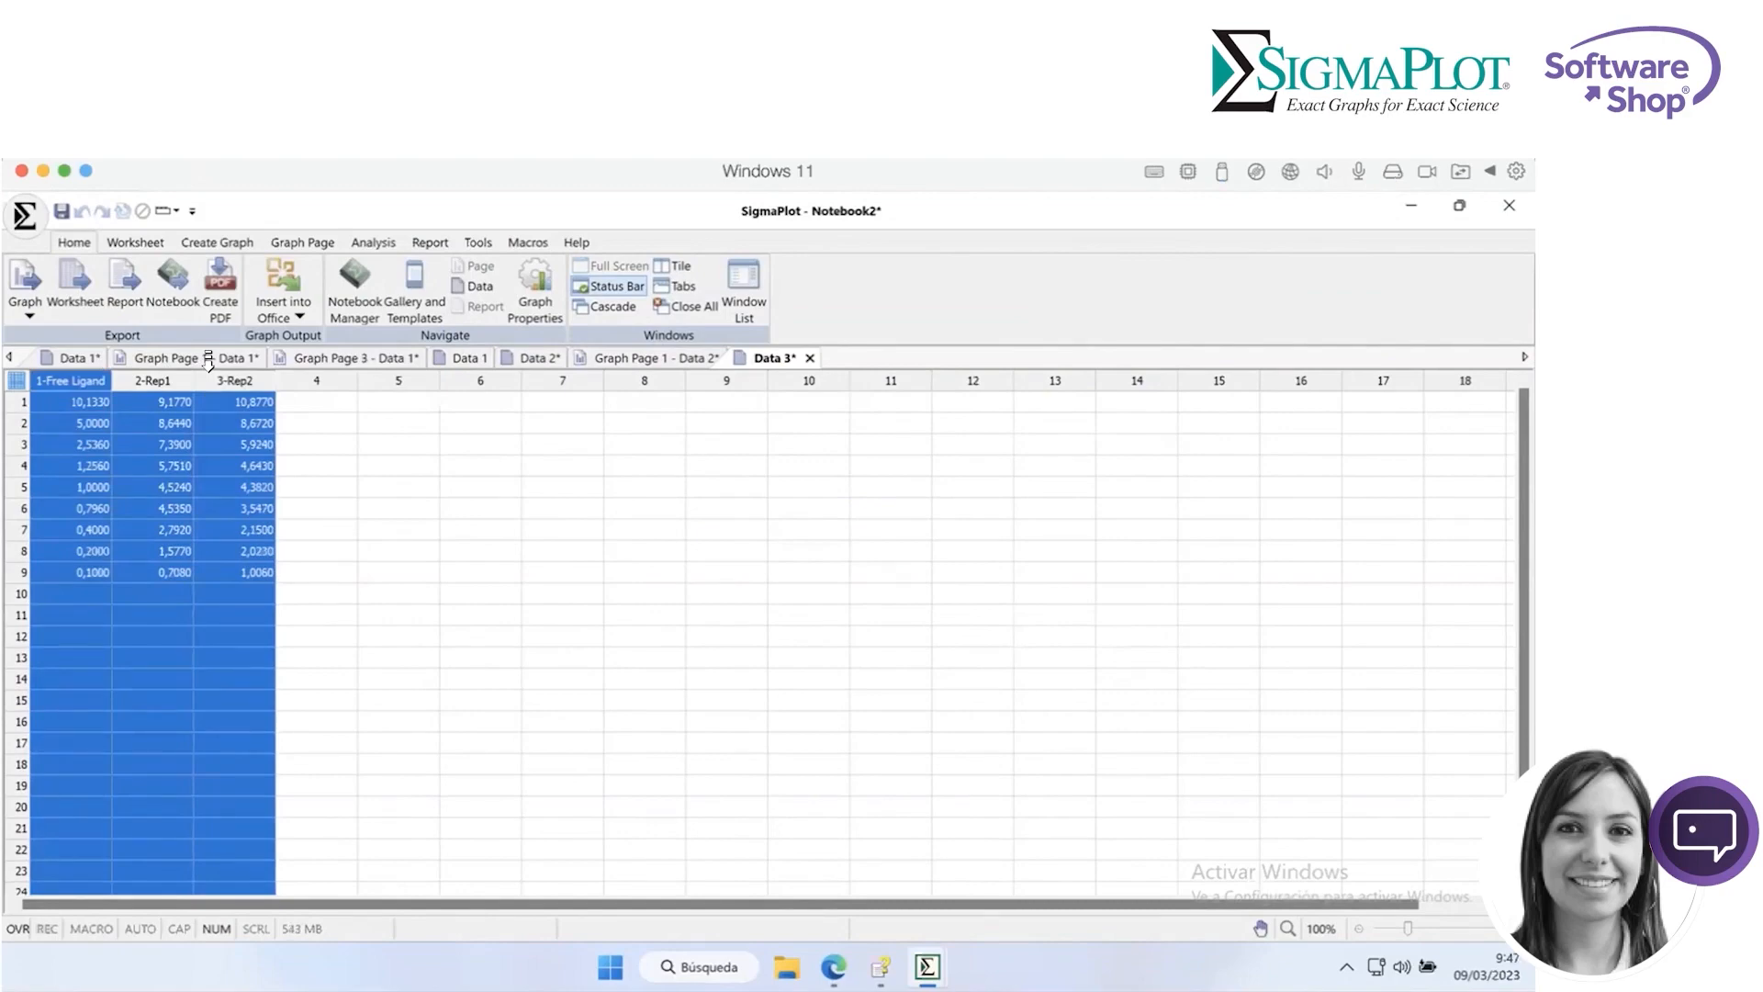
pyautogui.click(217, 243)
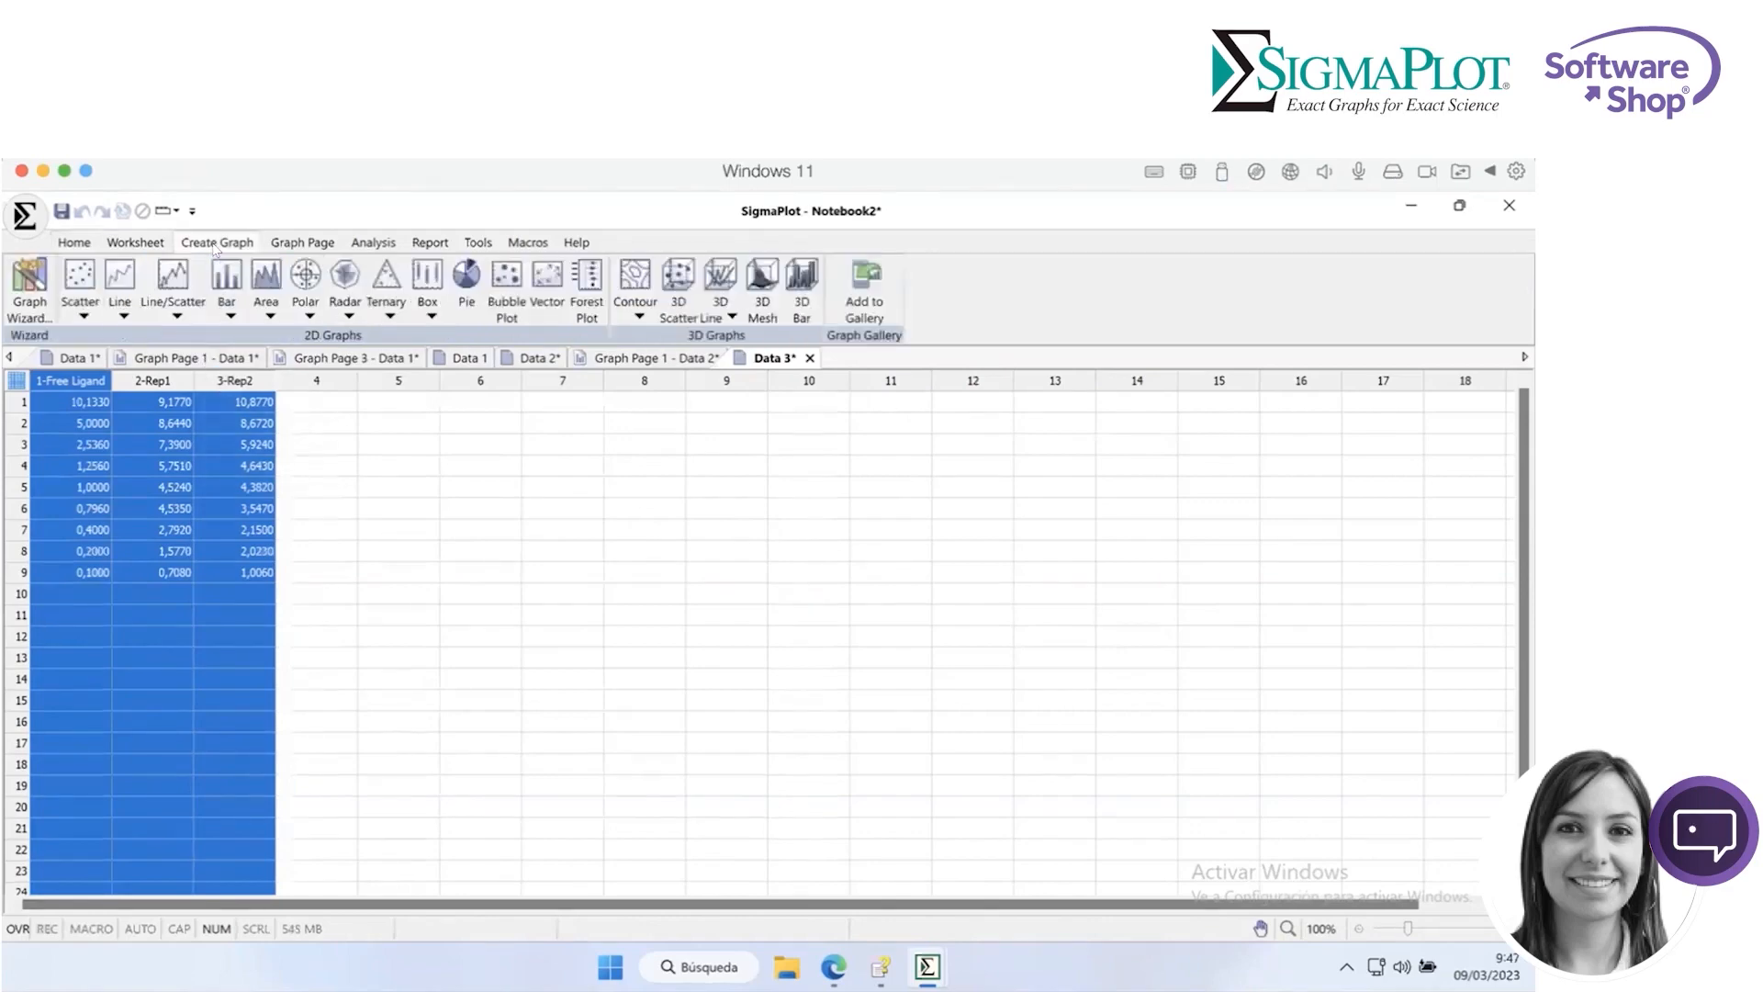
pyautogui.click(80, 289)
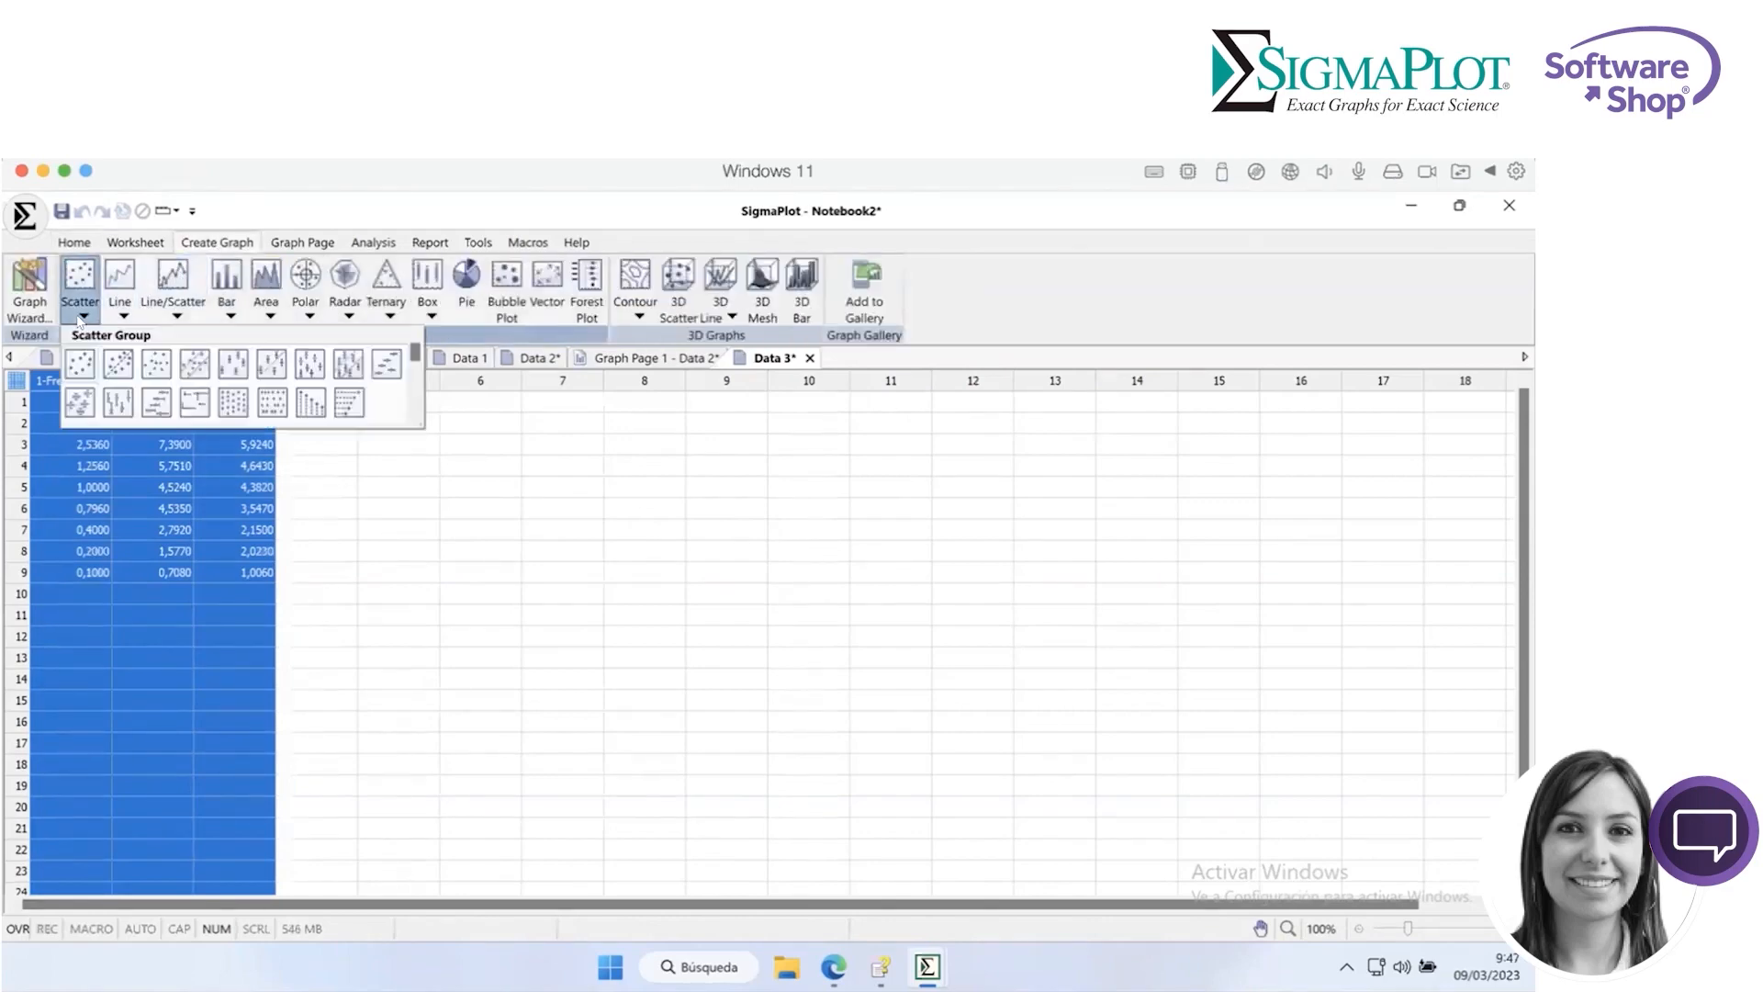
pyautogui.click(233, 365)
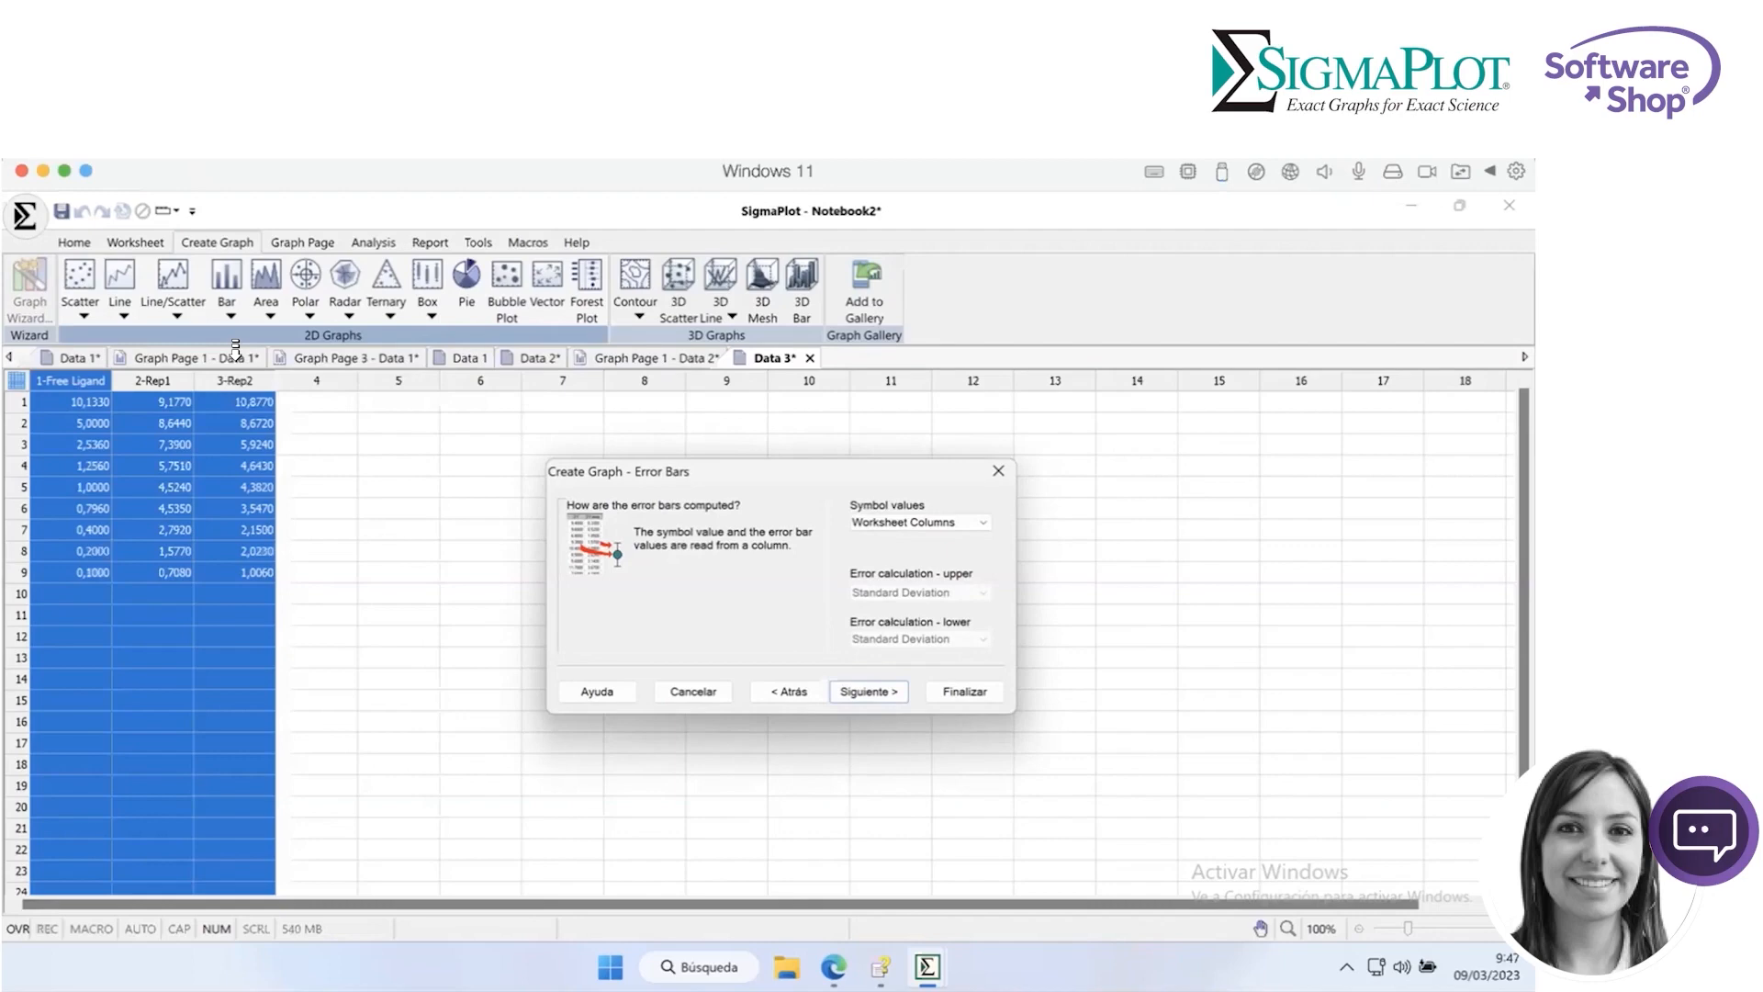
pyautogui.click(981, 522)
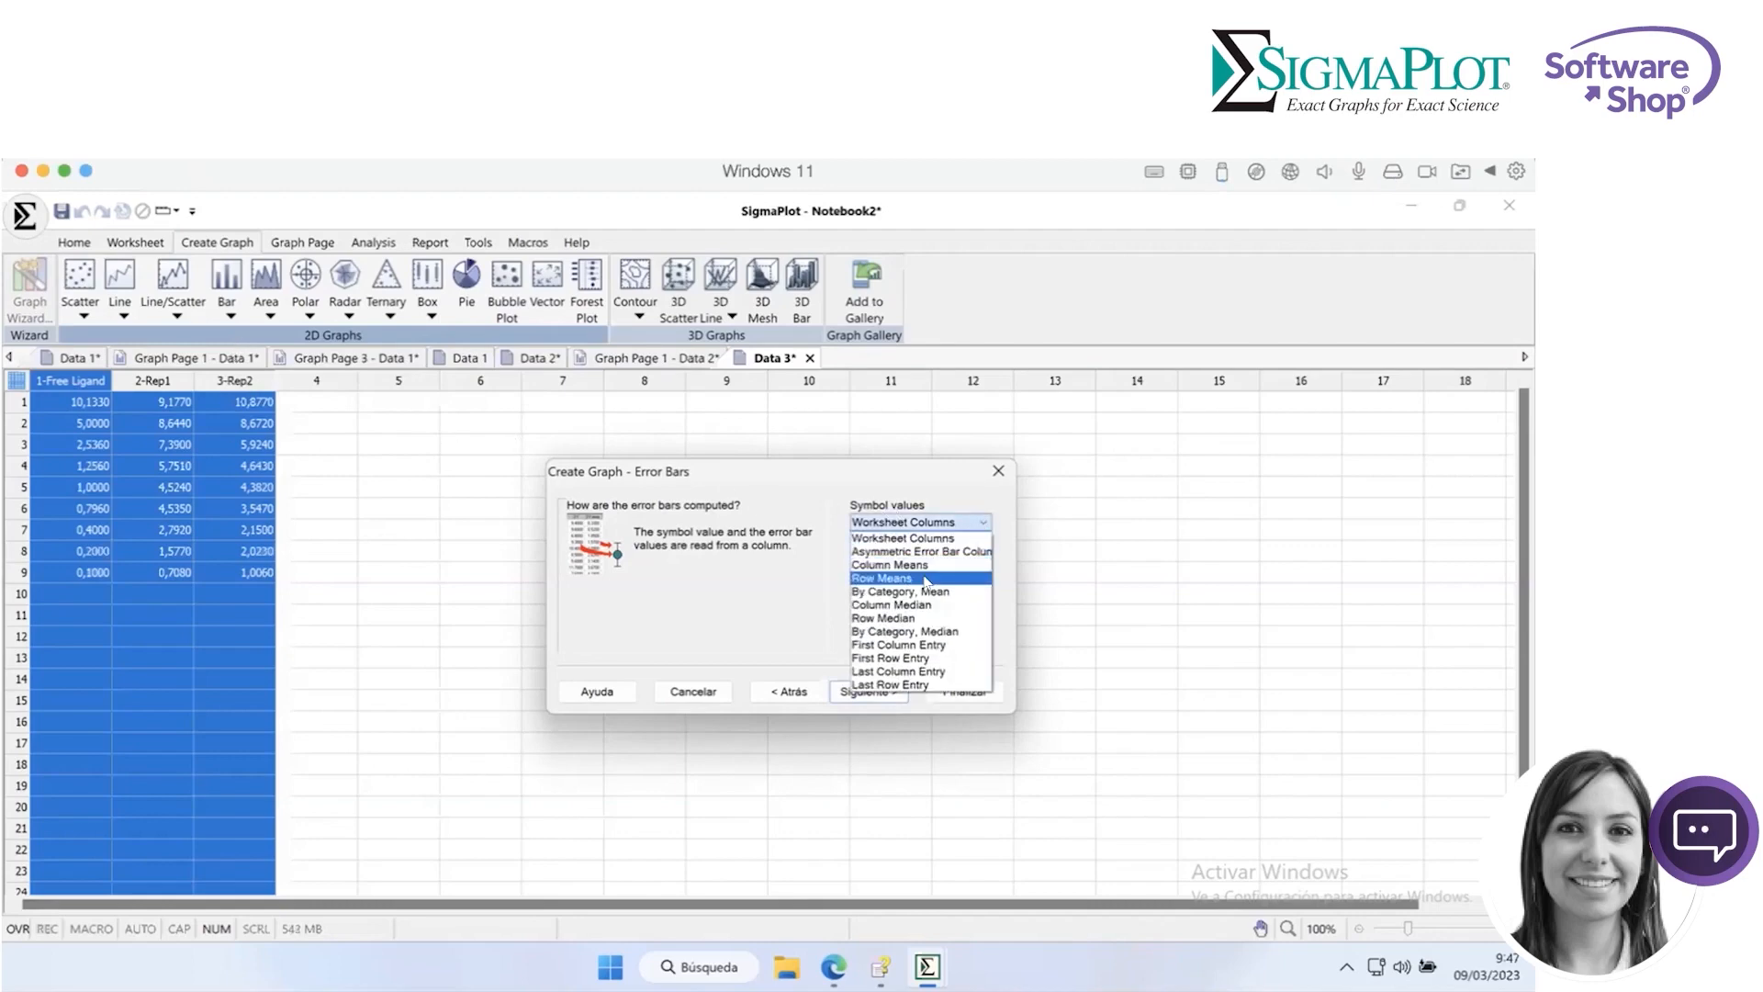
pyautogui.click(927, 579)
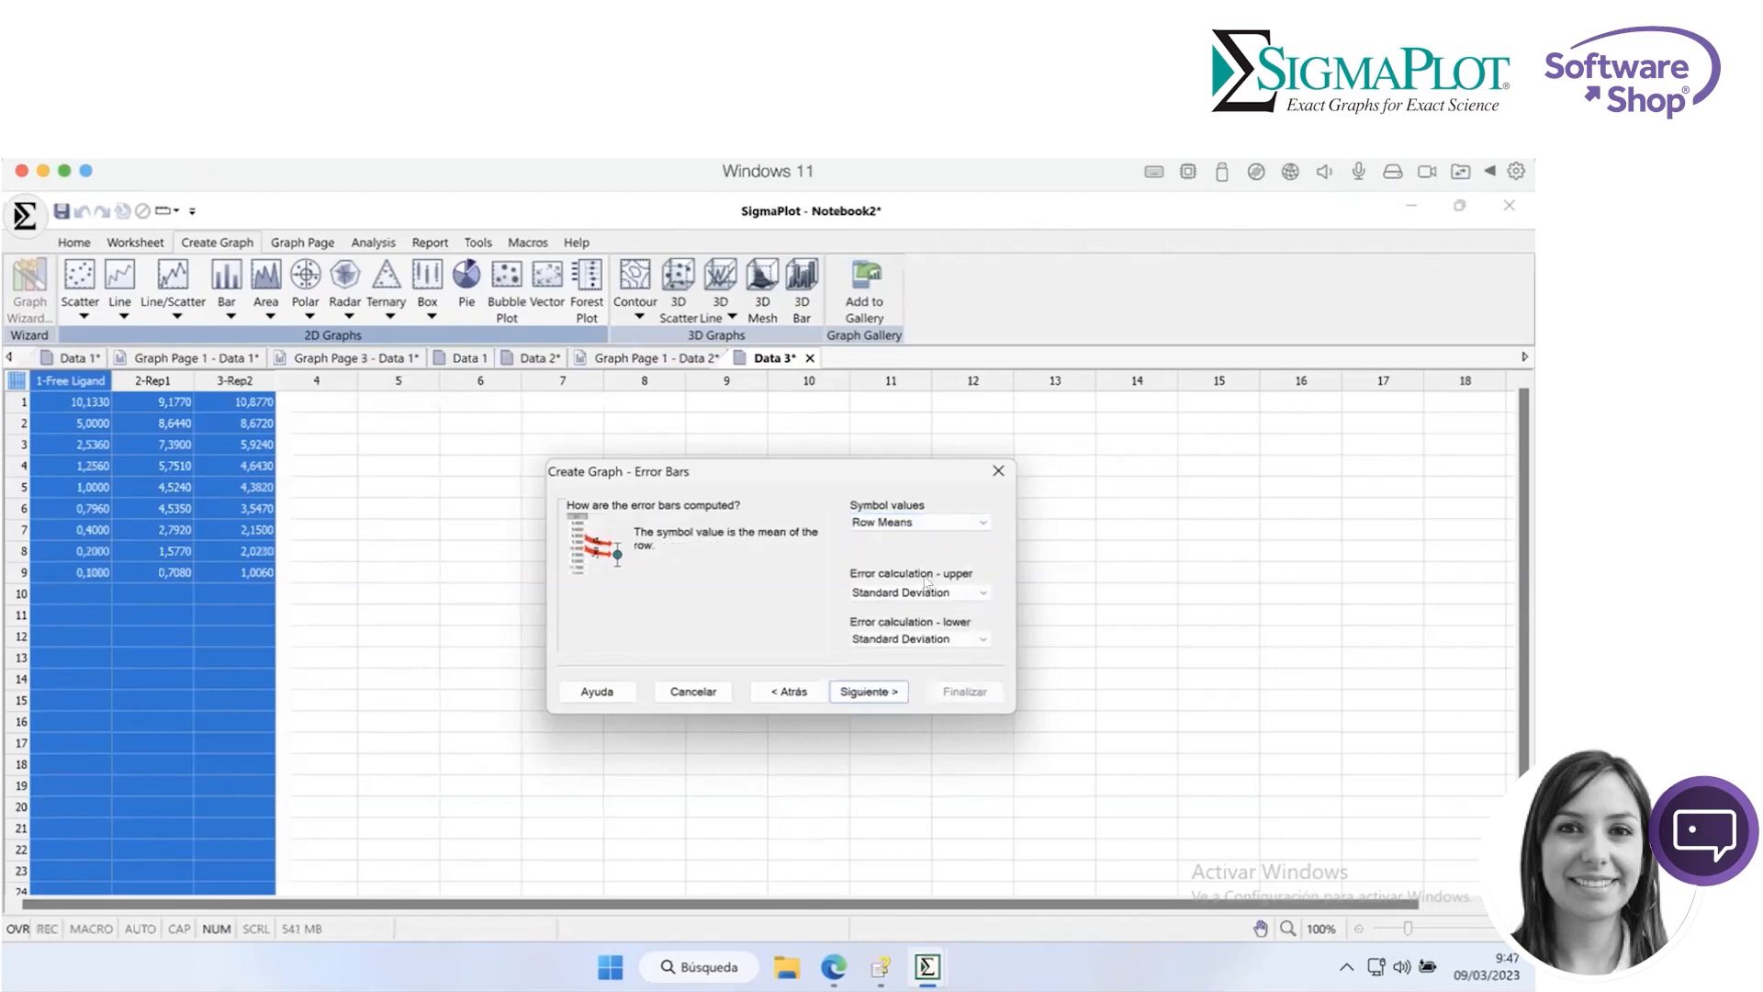
# Create the graph in X, Y Replicate format with Free Ligand as X and the replicate set running from Rep1 to Rep2.
pyautogui.click(895, 690)
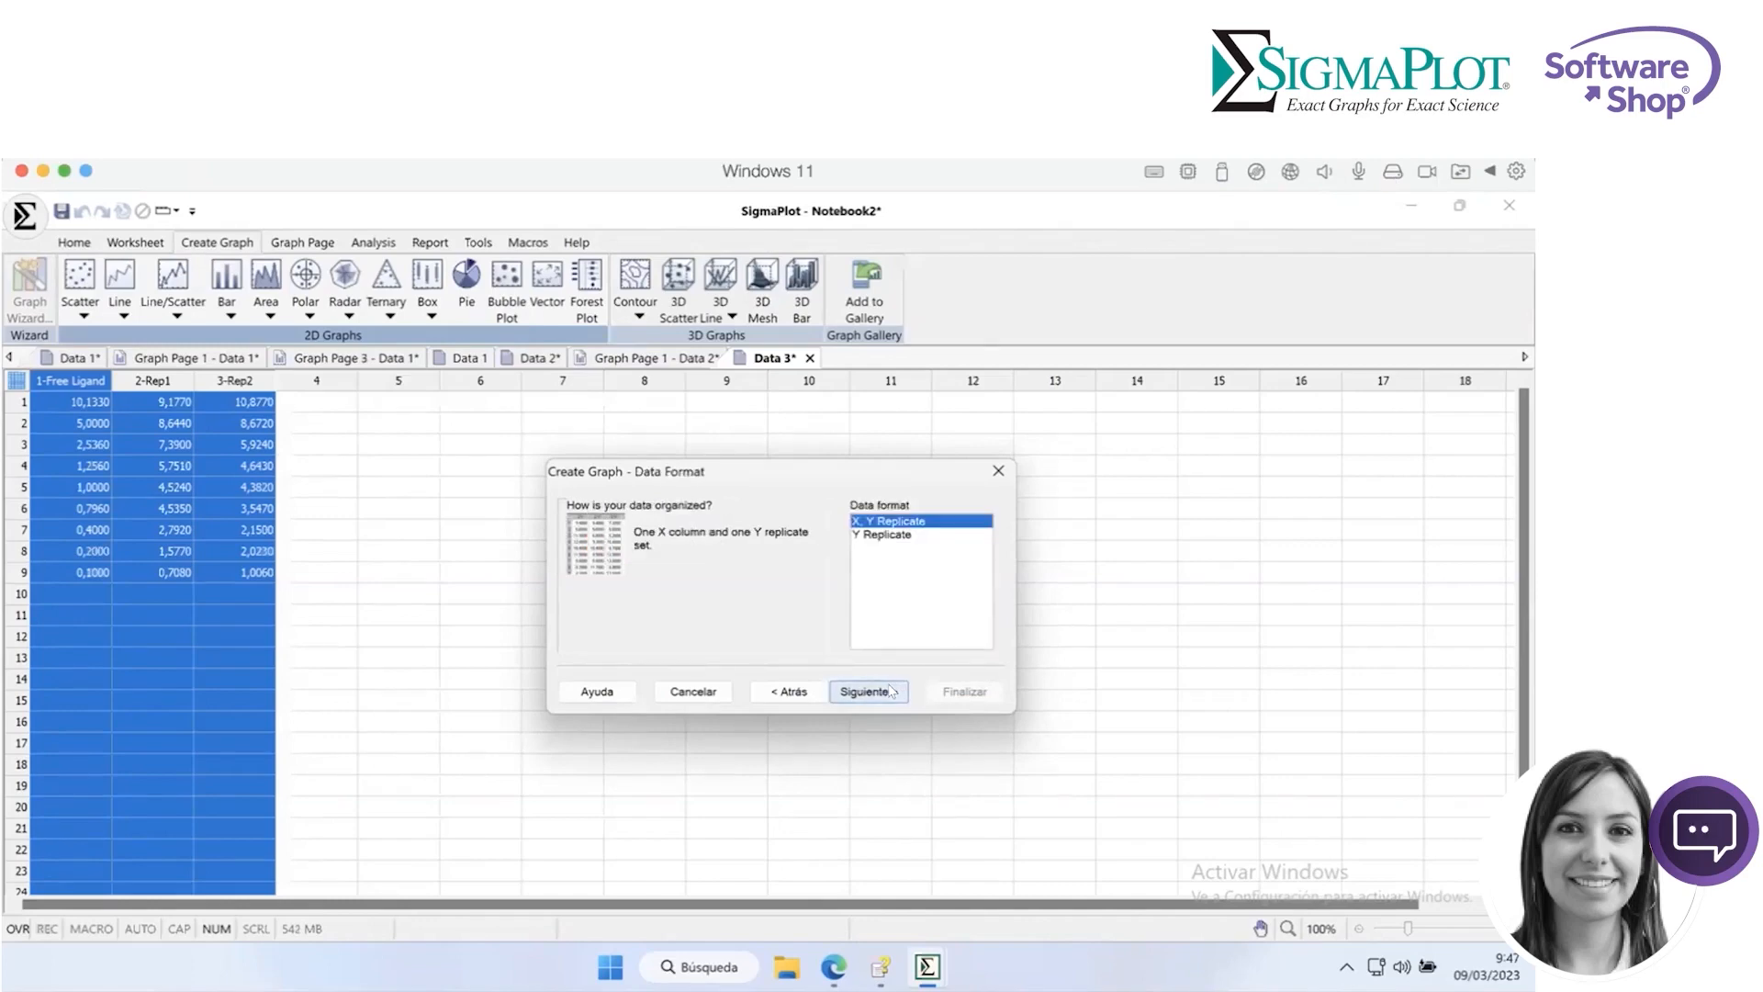
pyautogui.click(892, 690)
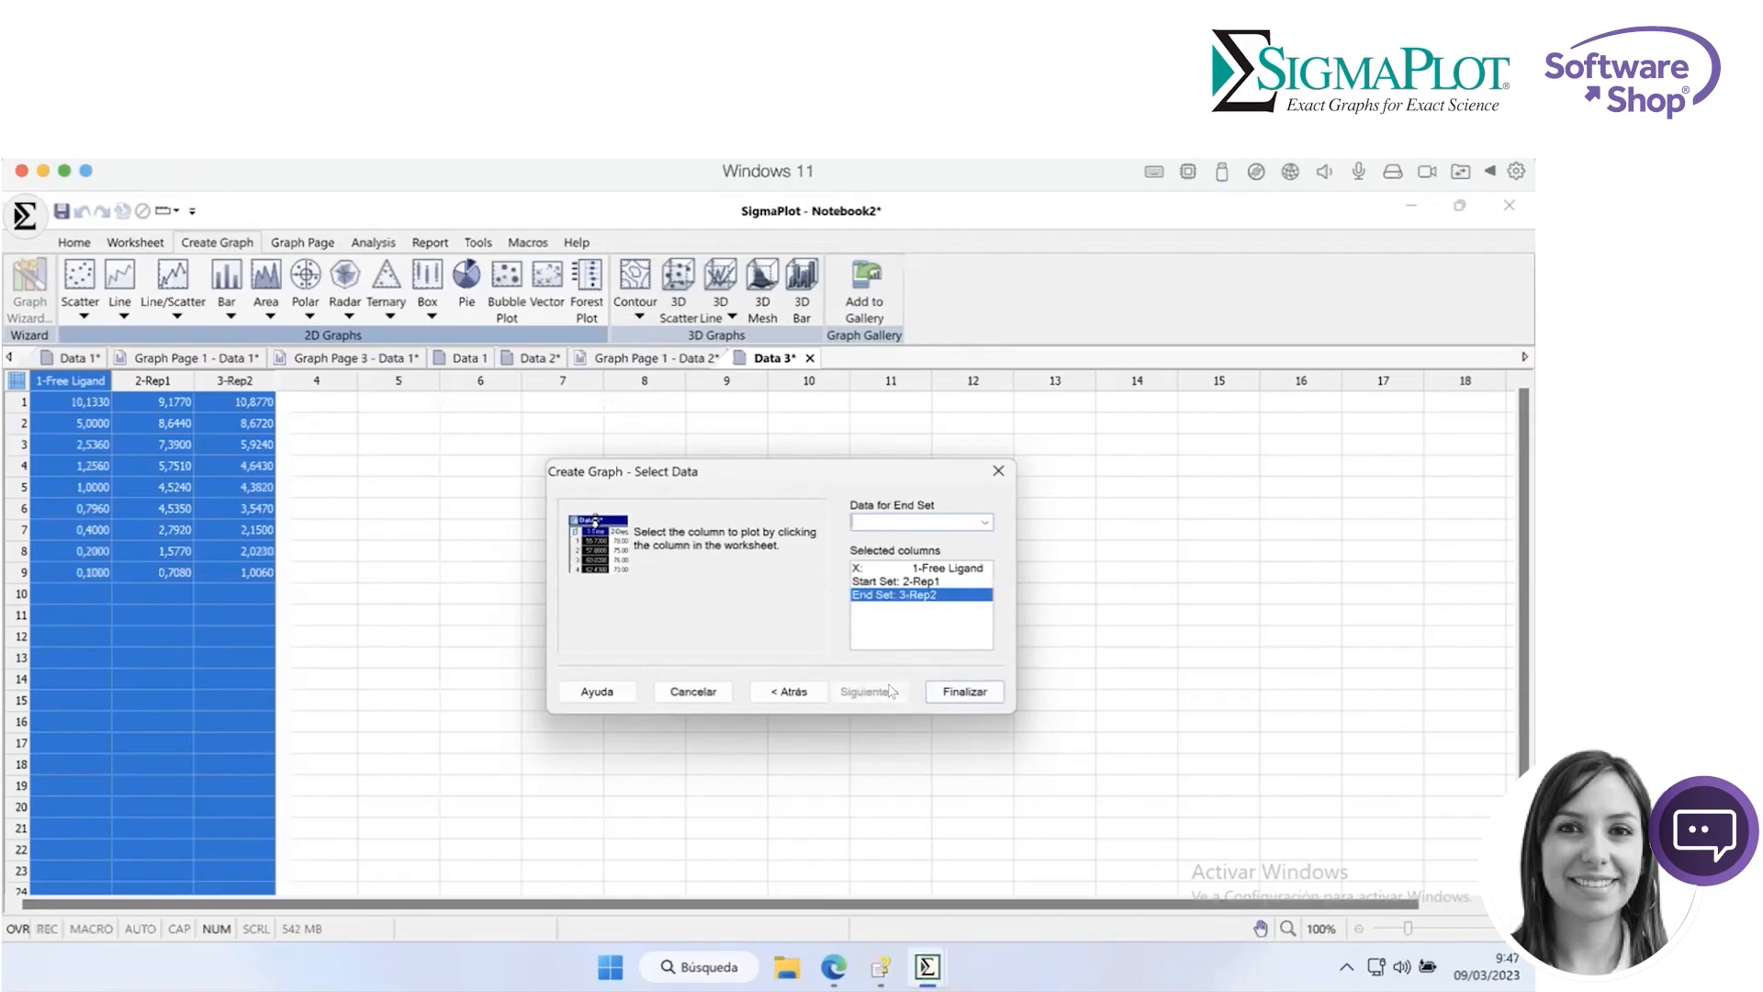
pyautogui.click(782, 695)
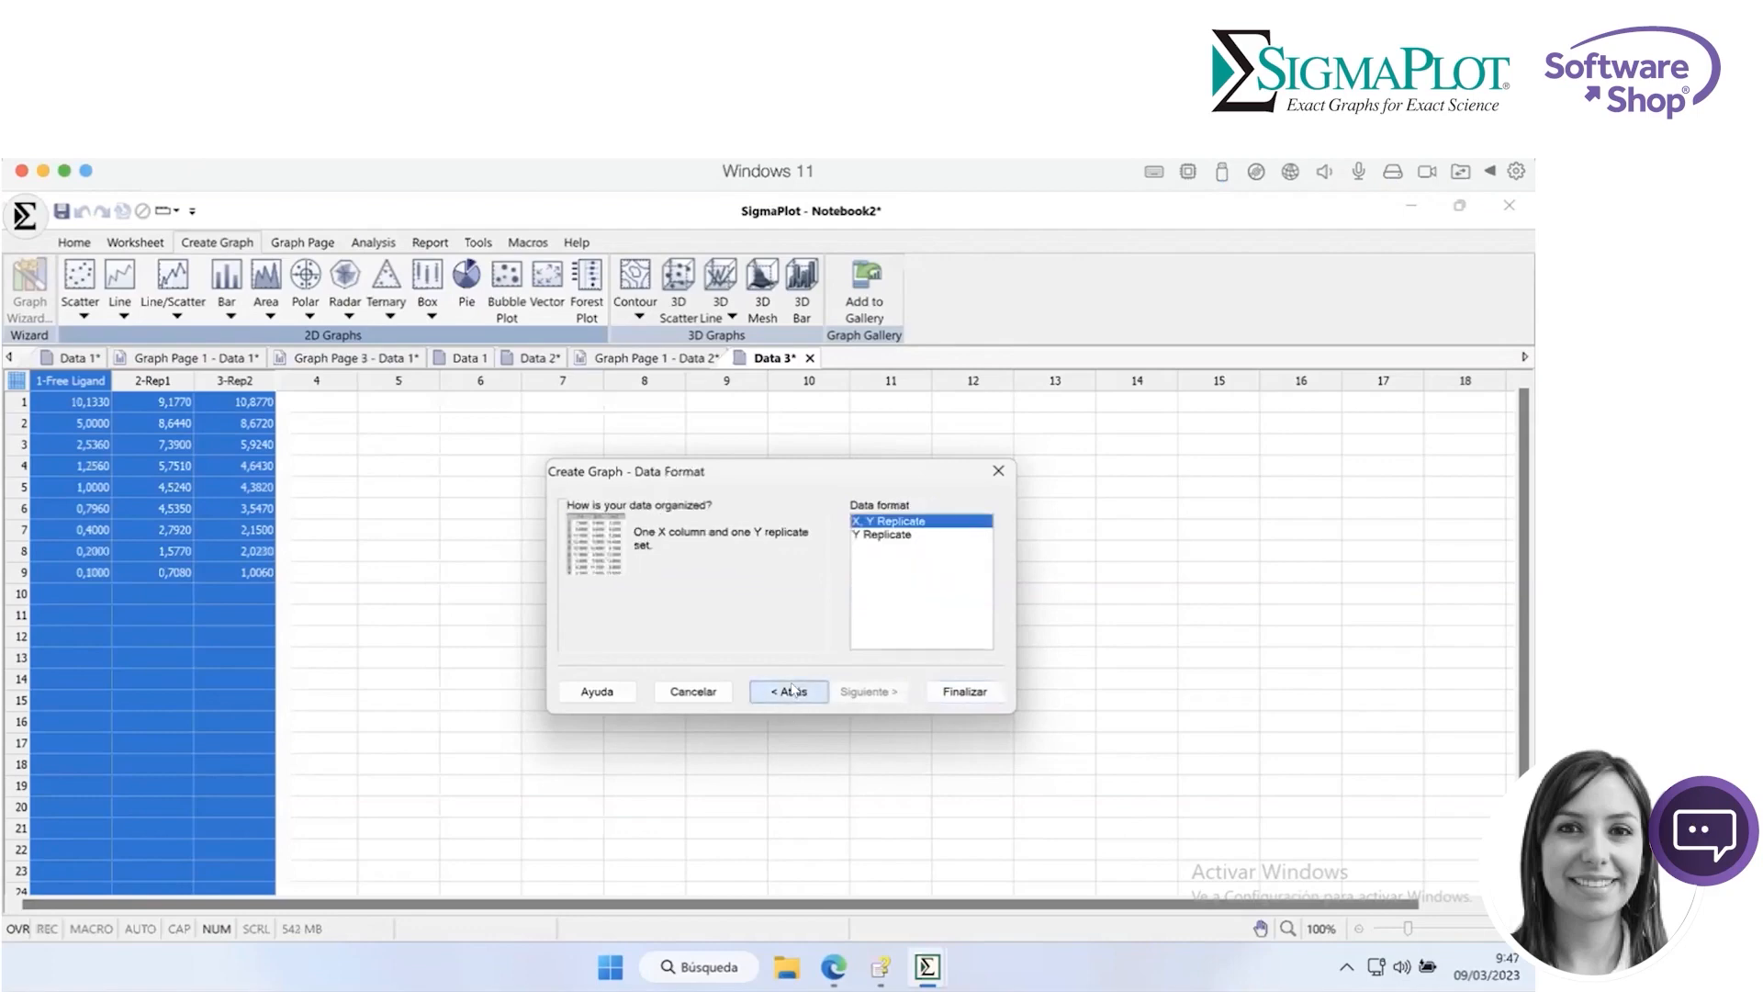
pyautogui.click(861, 693)
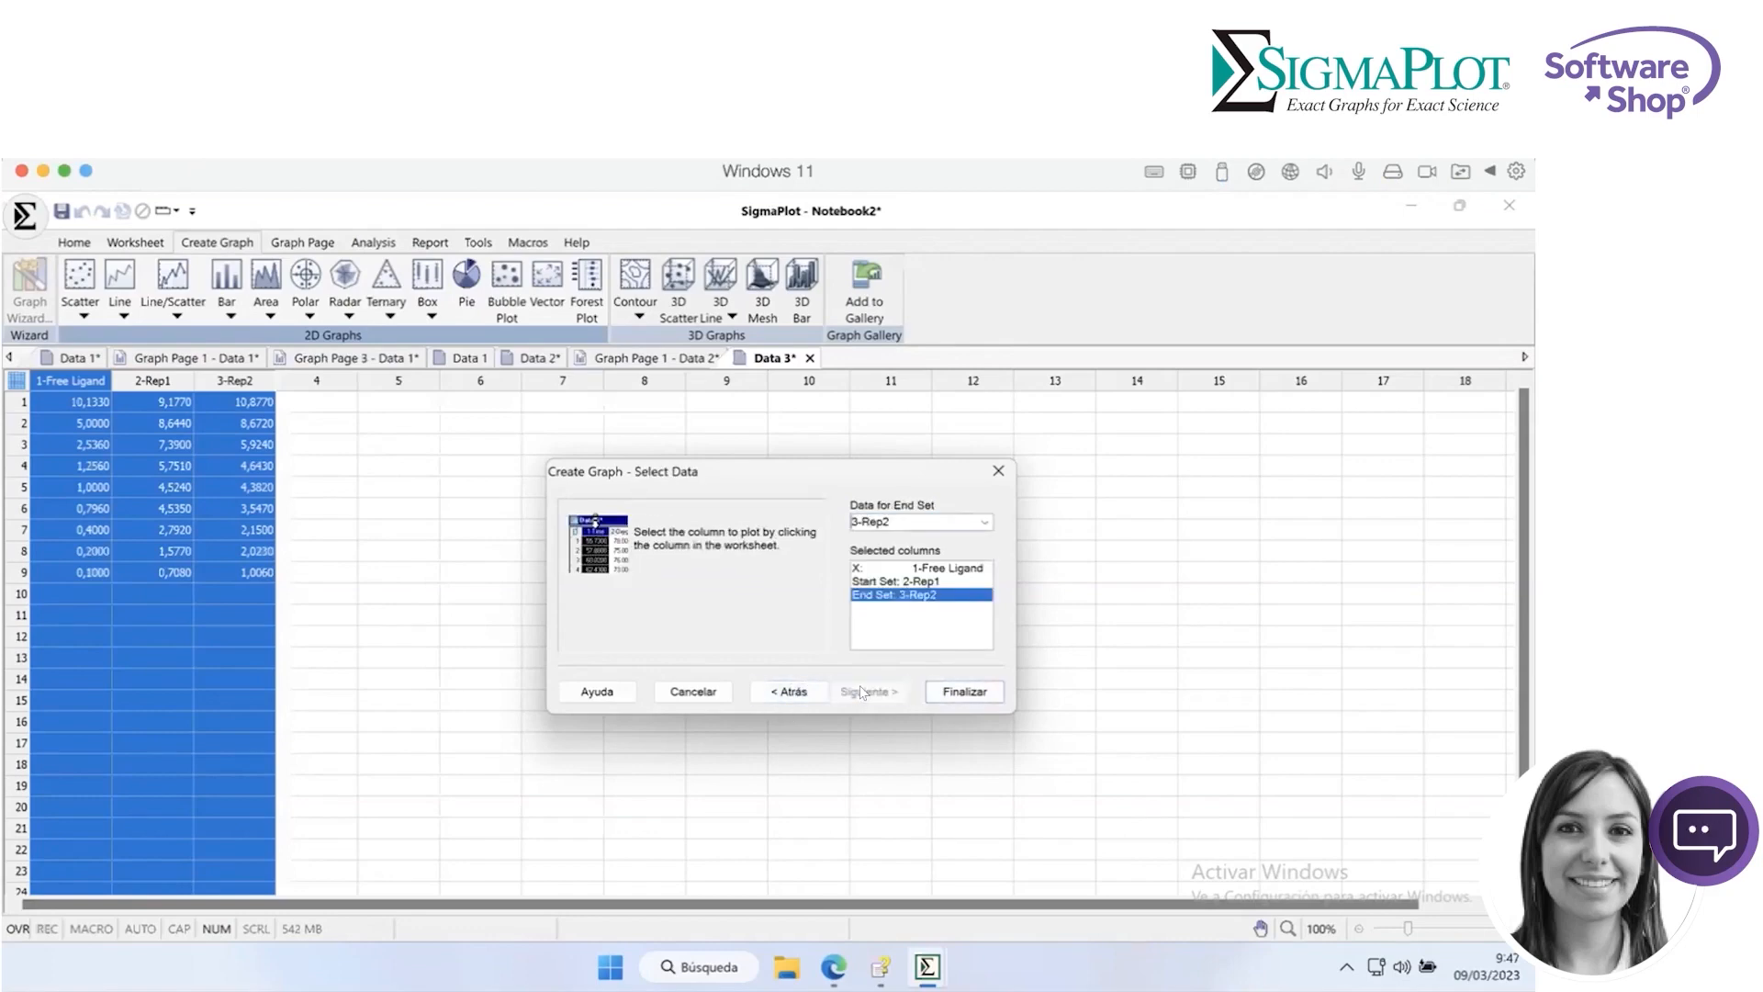
pyautogui.click(983, 522)
pyautogui.click(983, 522)
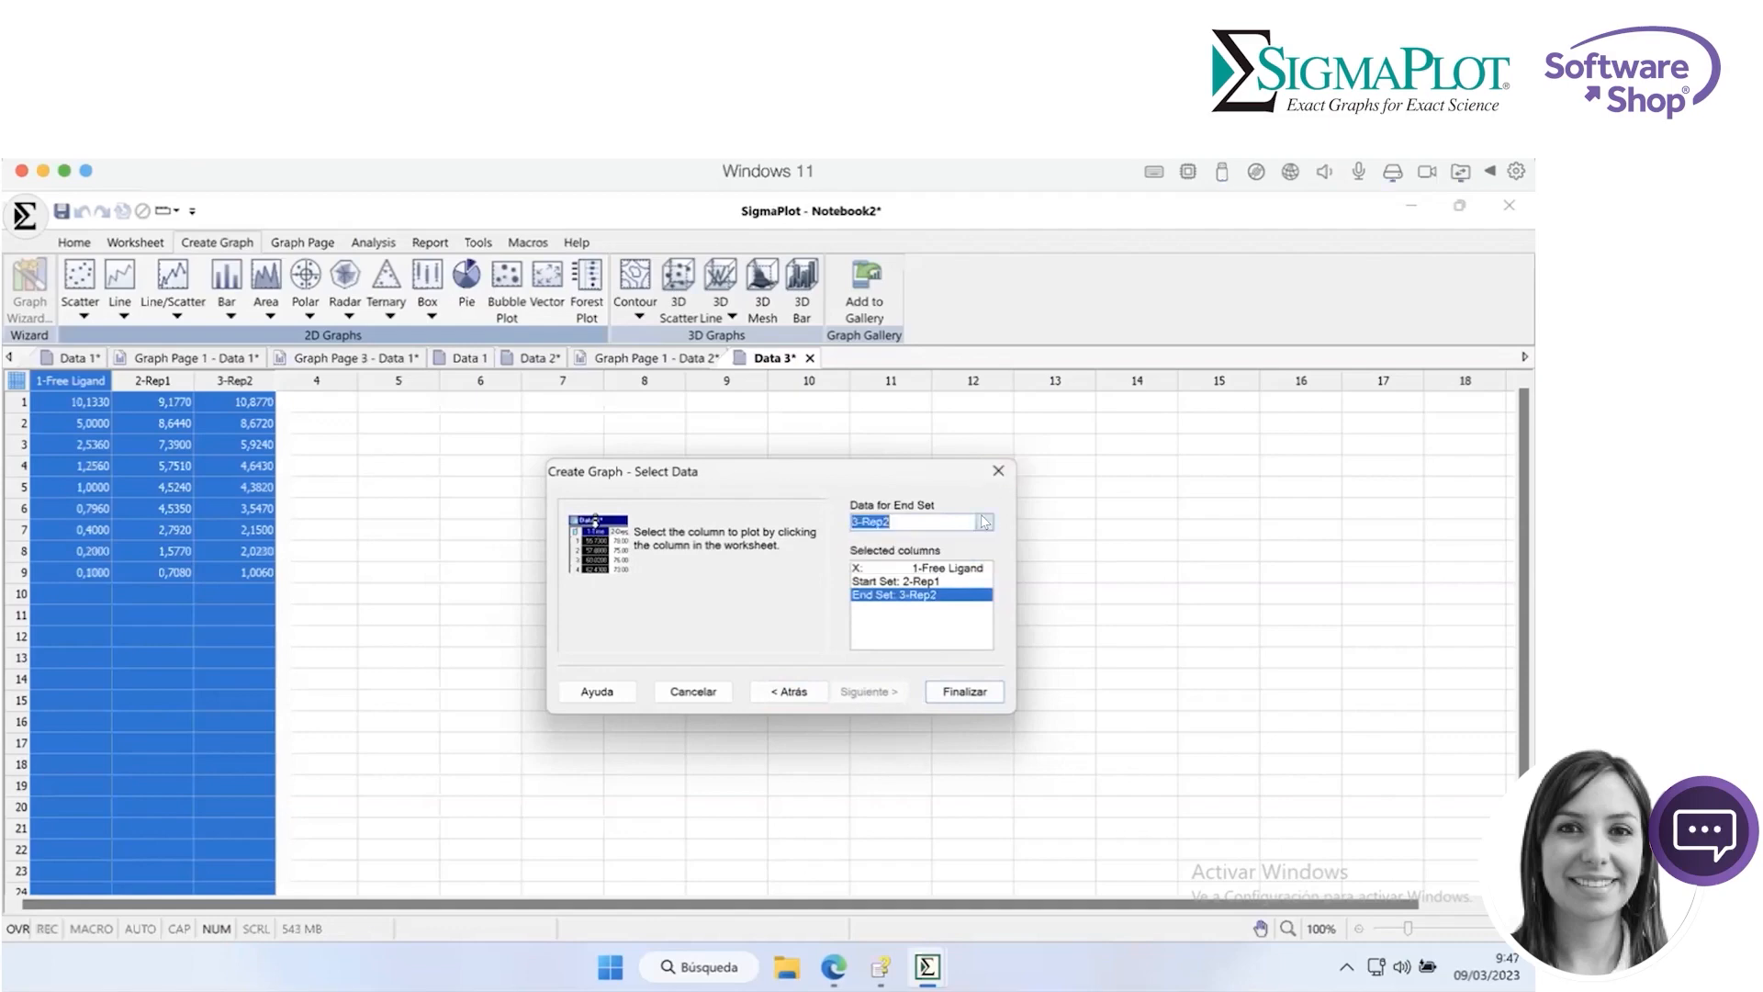
pyautogui.click(963, 691)
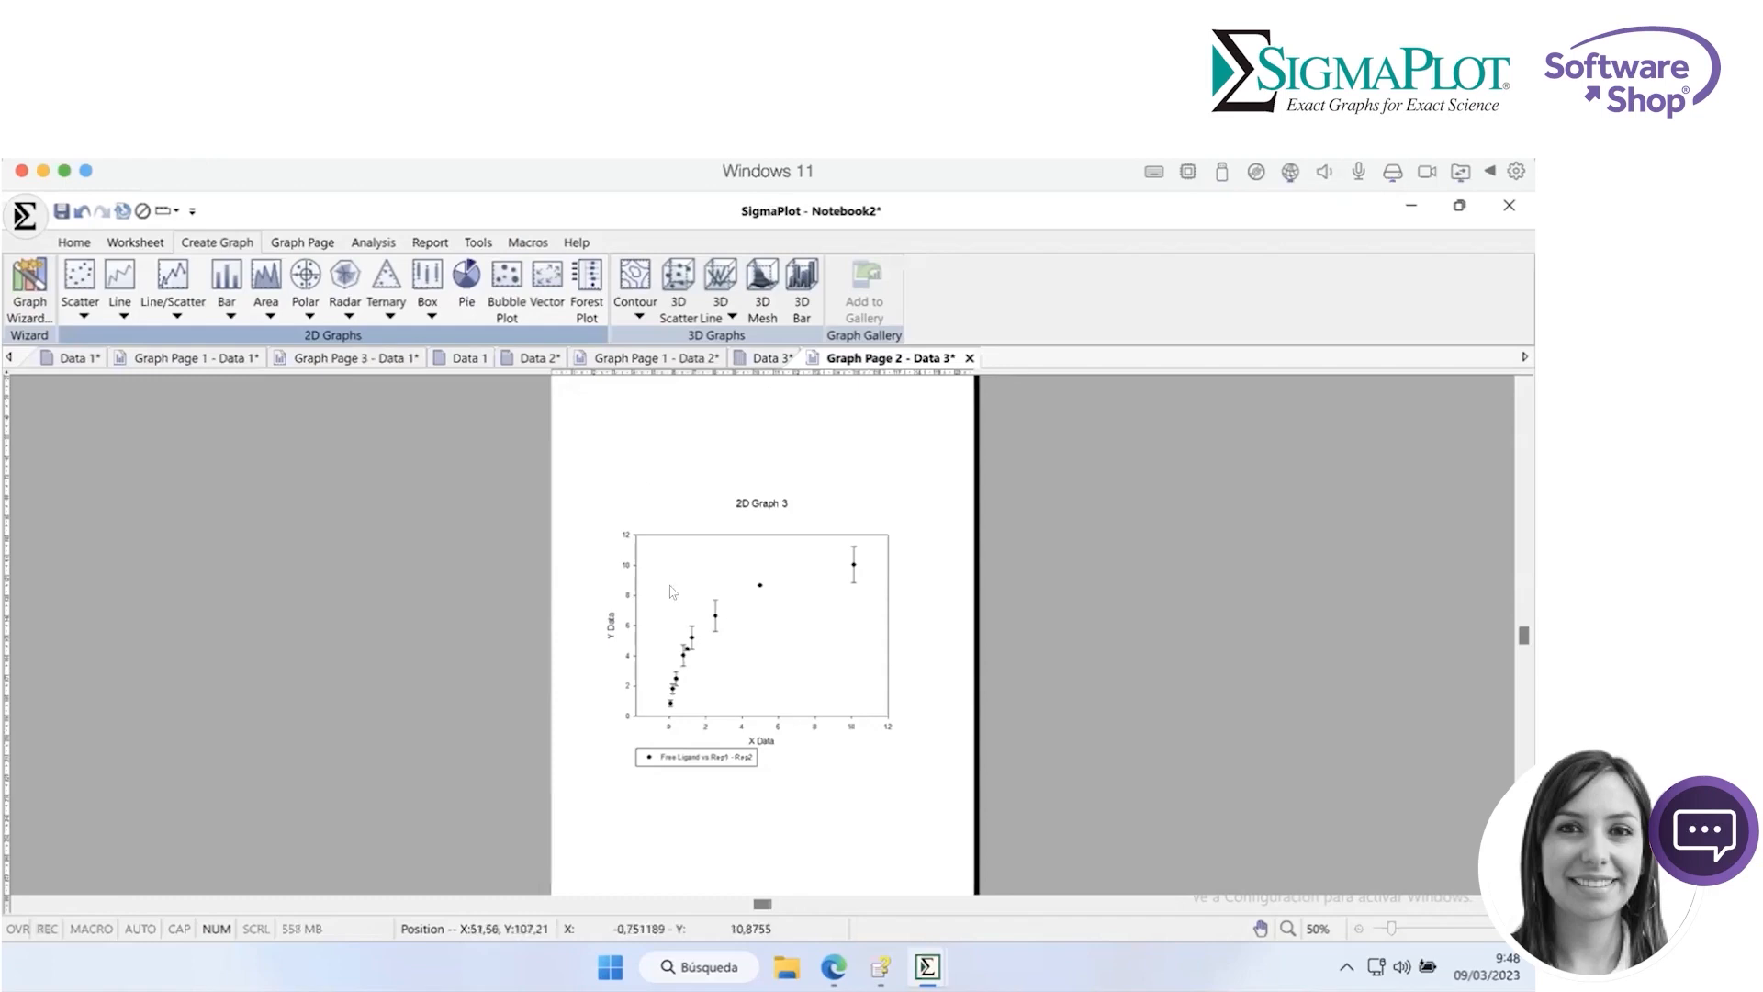
# Run a curve fit on the plotted data points using the Hyperbola category's Single Rectangular, 2 Parameter equation.
pyautogui.click(760, 586)
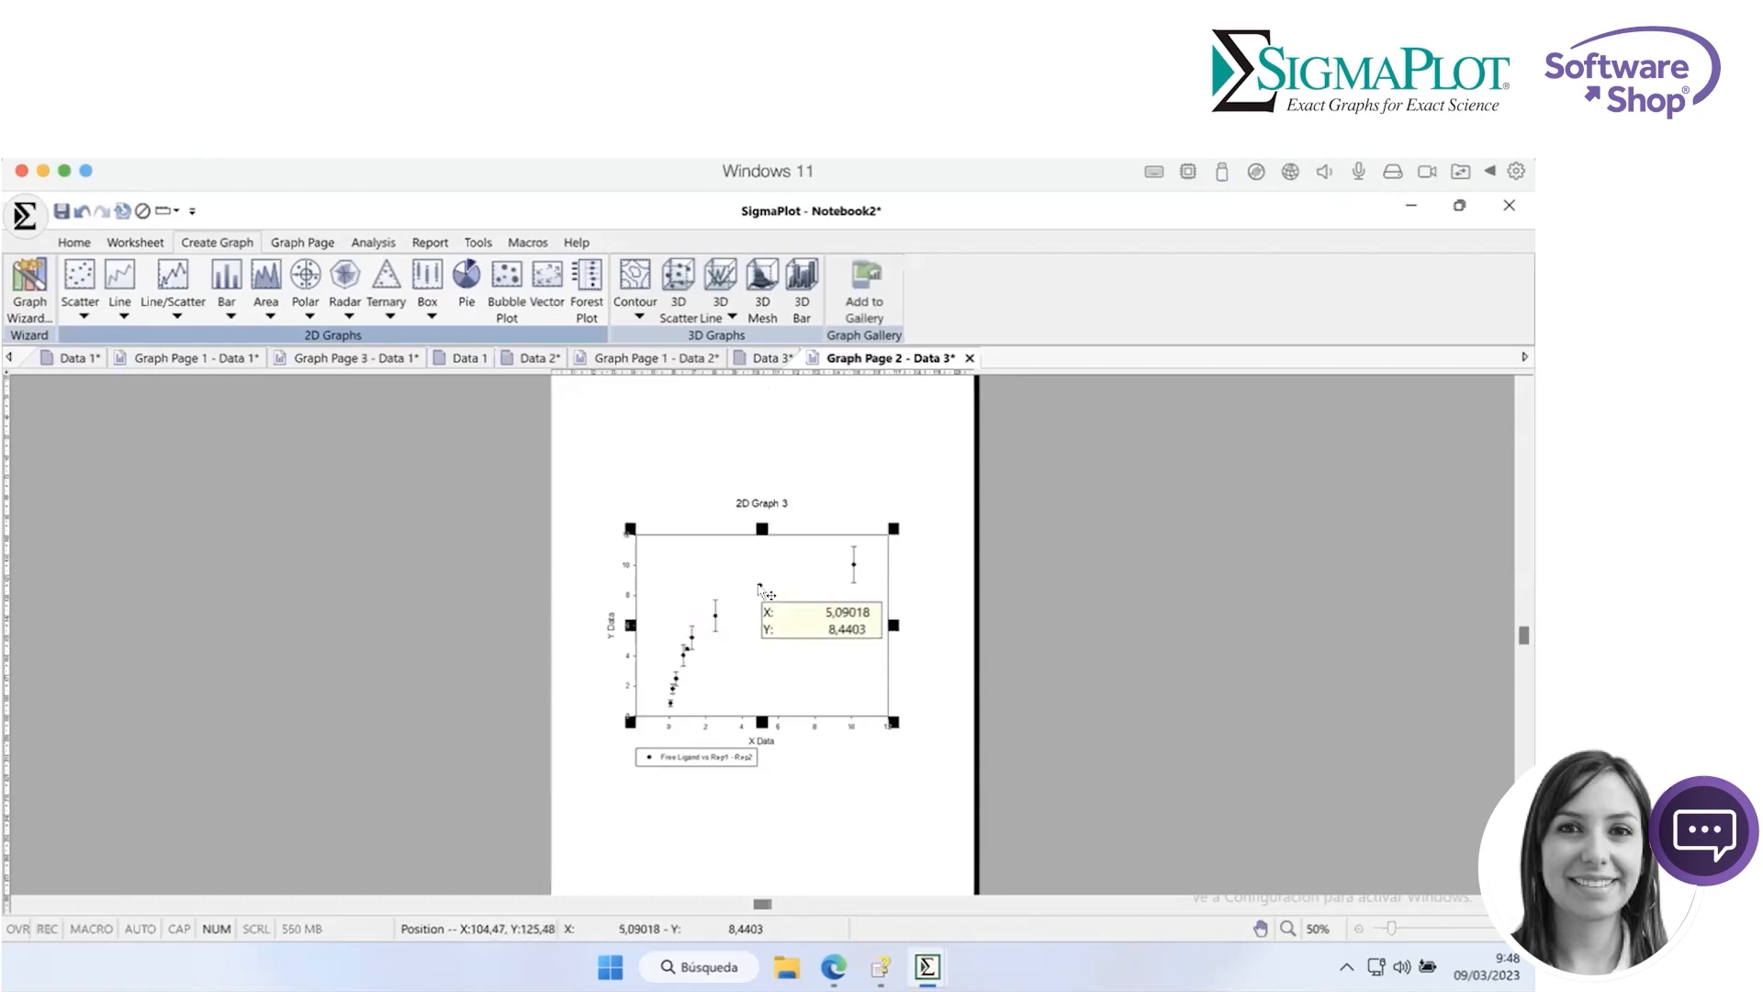
pyautogui.click(759, 585)
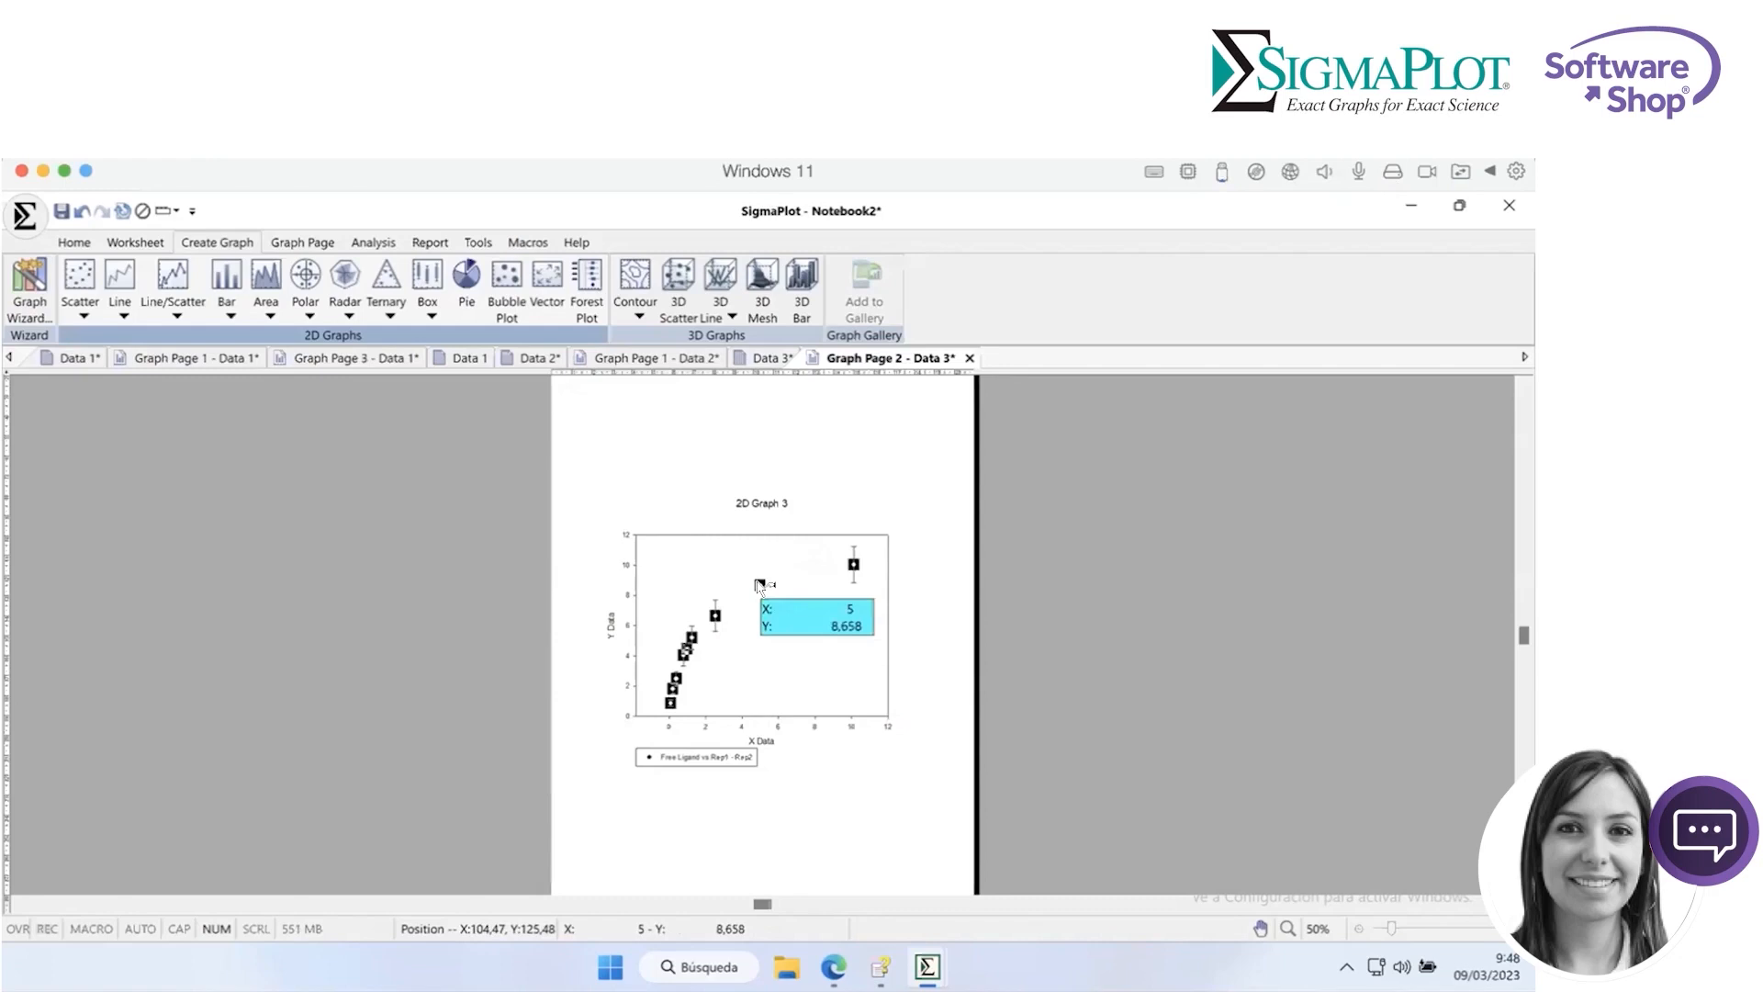
pyautogui.click(759, 584)
pyautogui.click(767, 582)
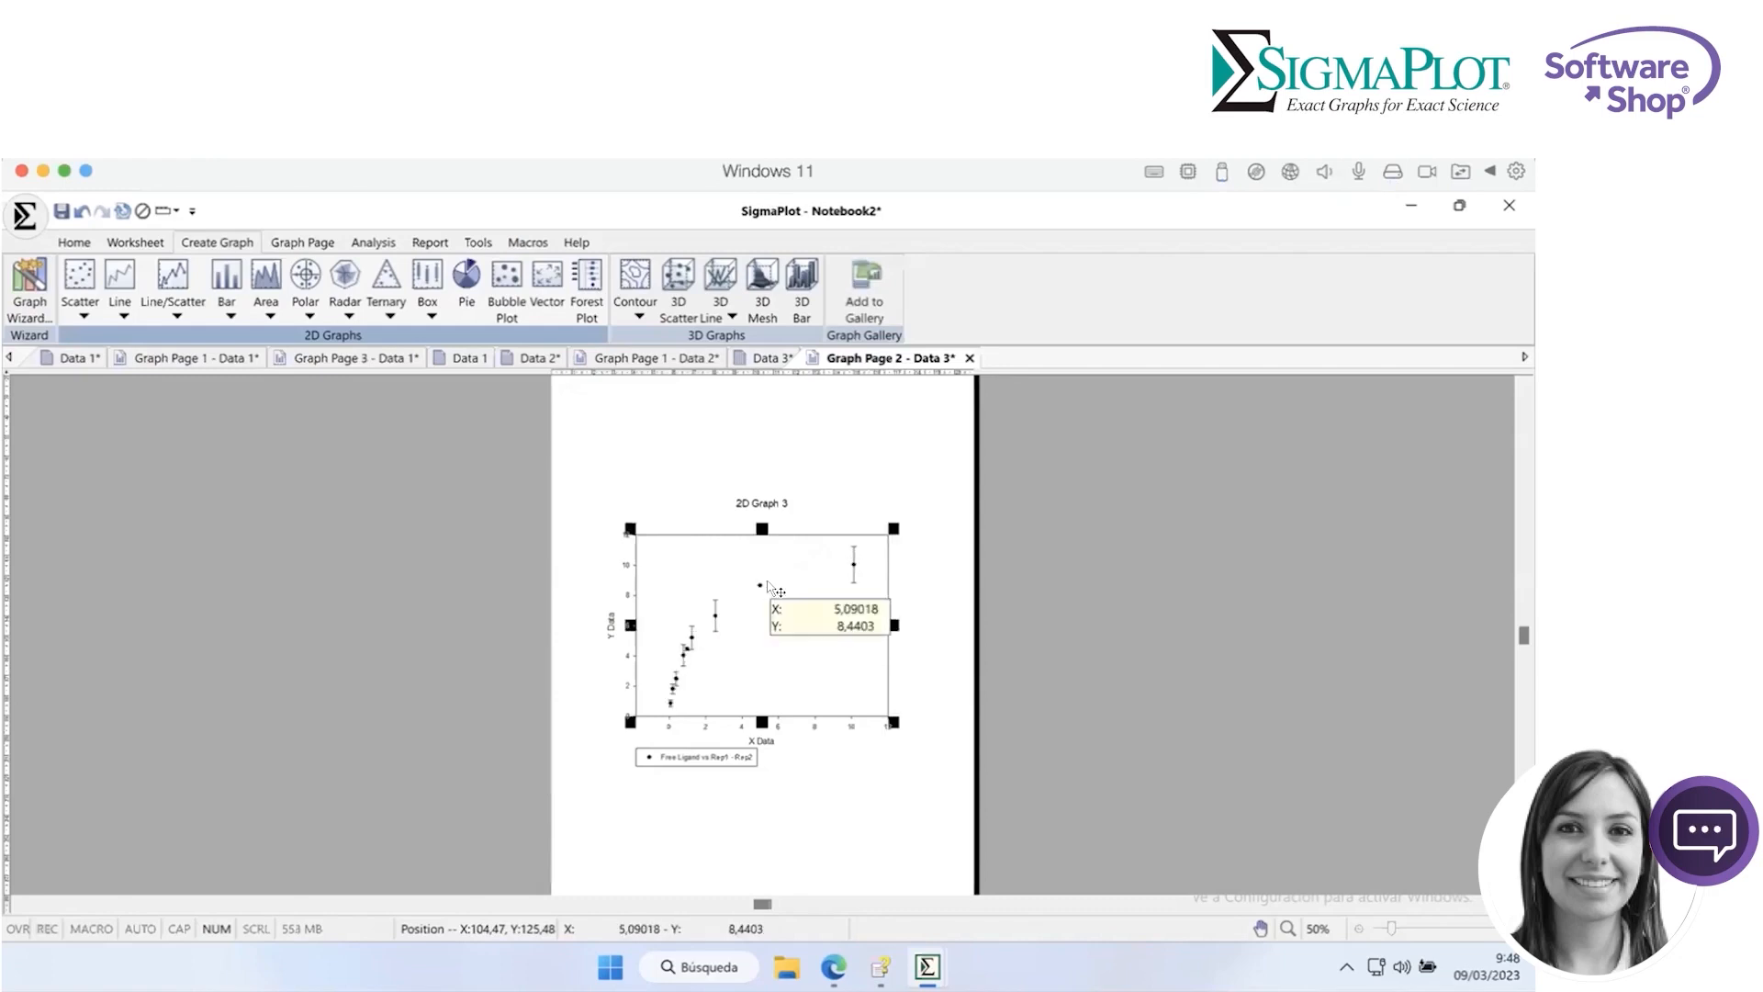
pyautogui.rightClick(761, 585)
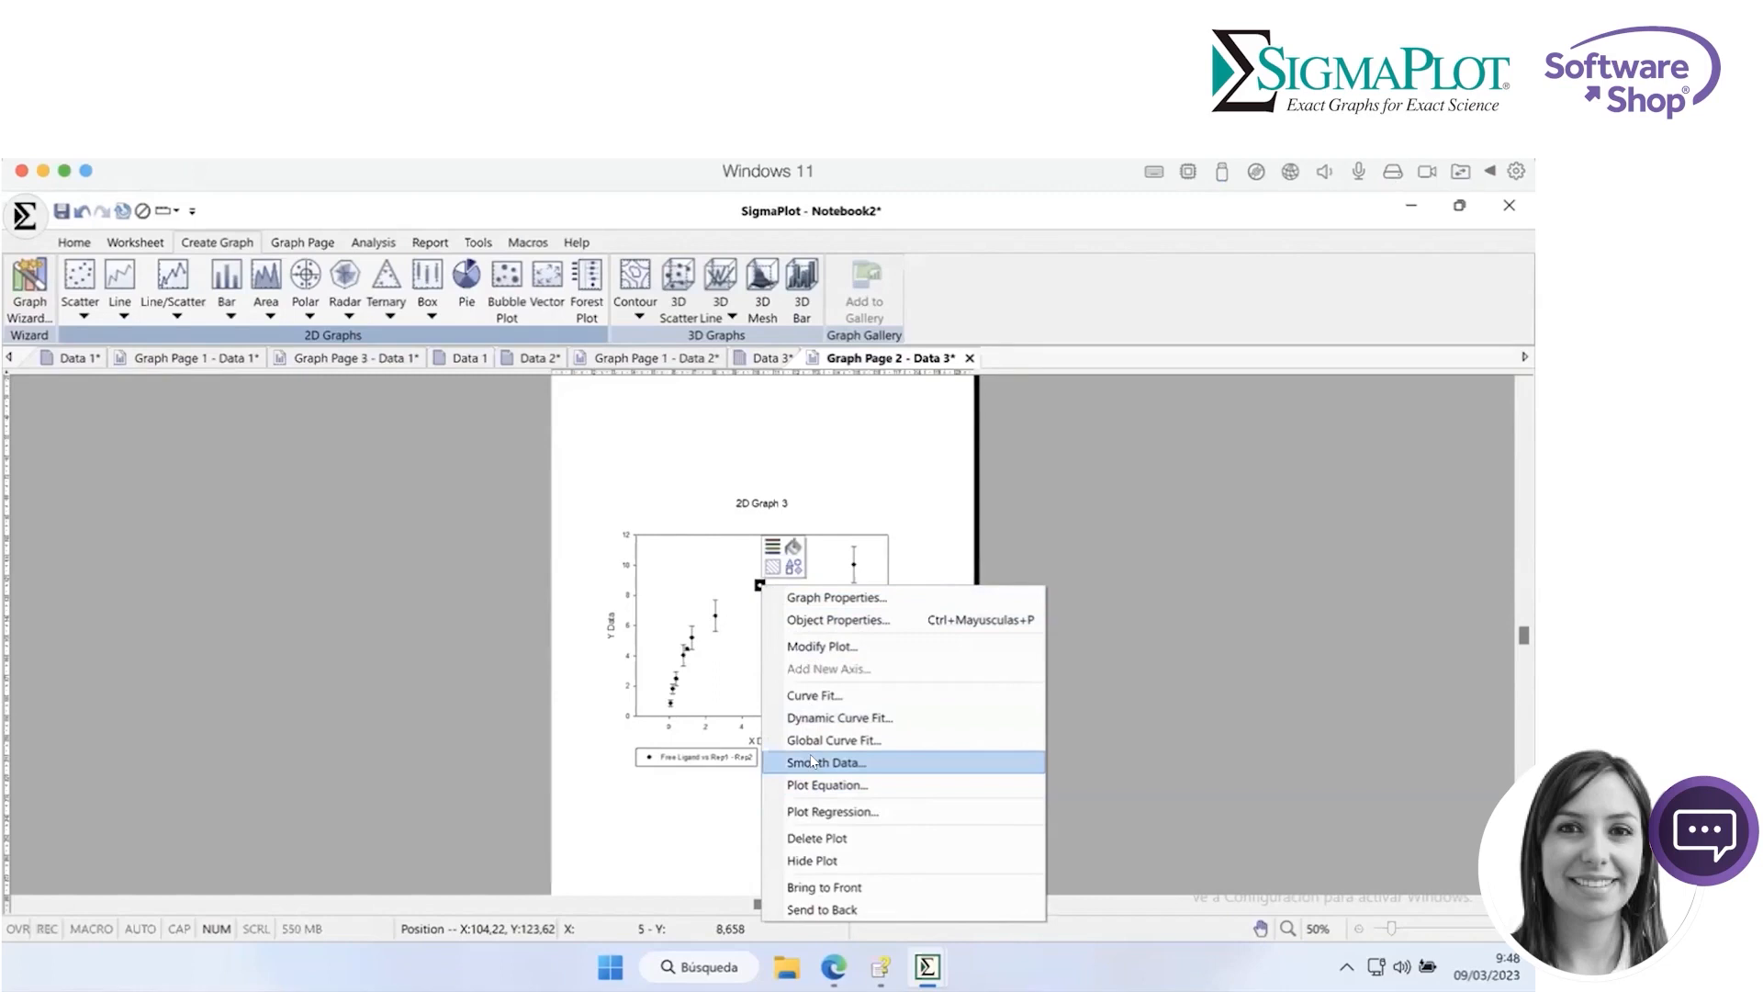
pyautogui.click(826, 698)
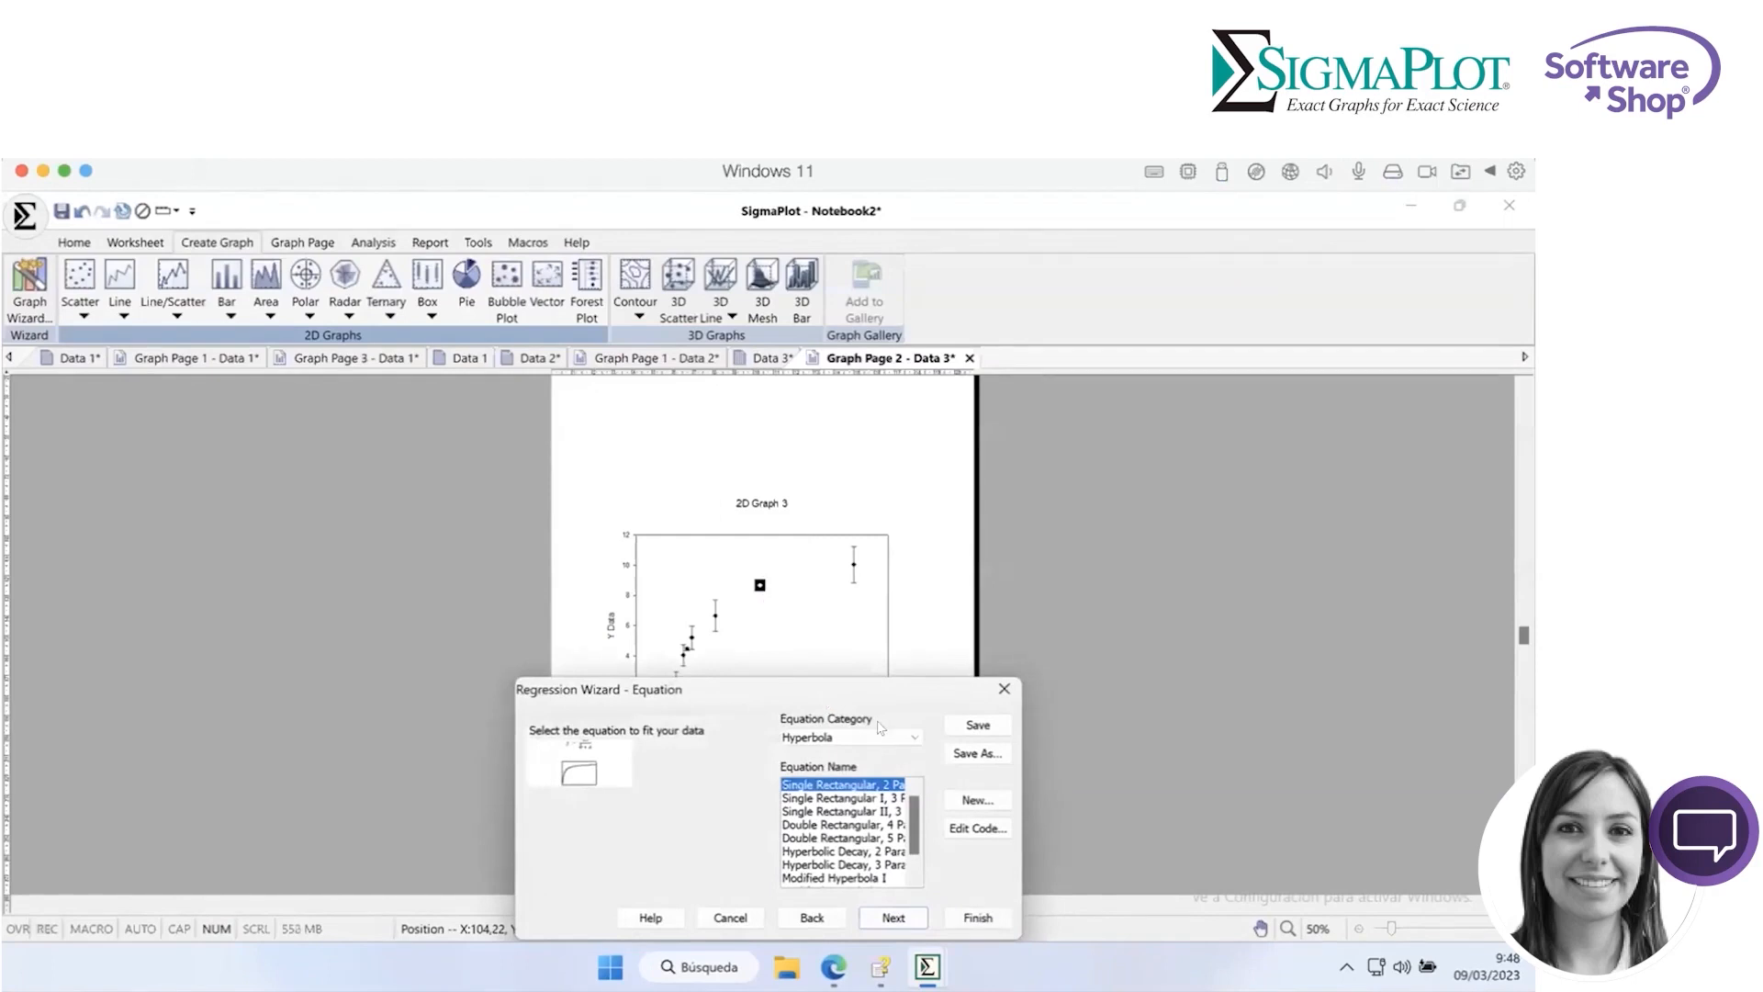
pyautogui.moveTo(891, 689); pyautogui.dragTo(899, 509)
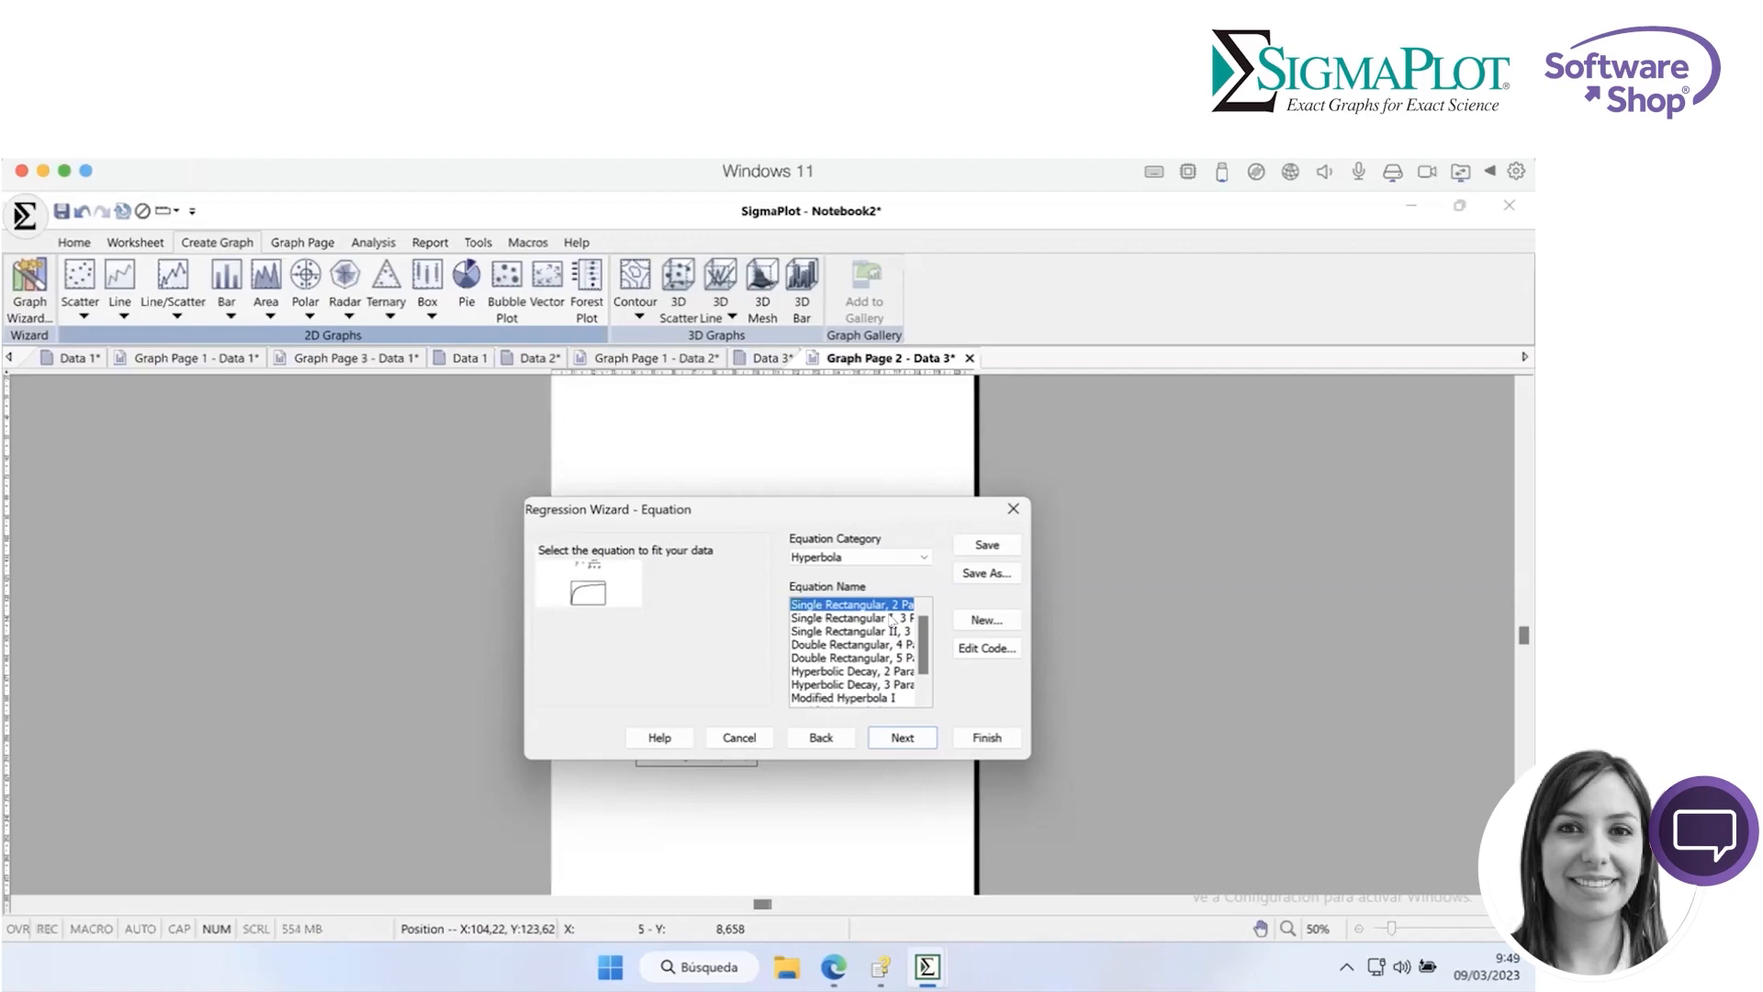
pyautogui.click(980, 548)
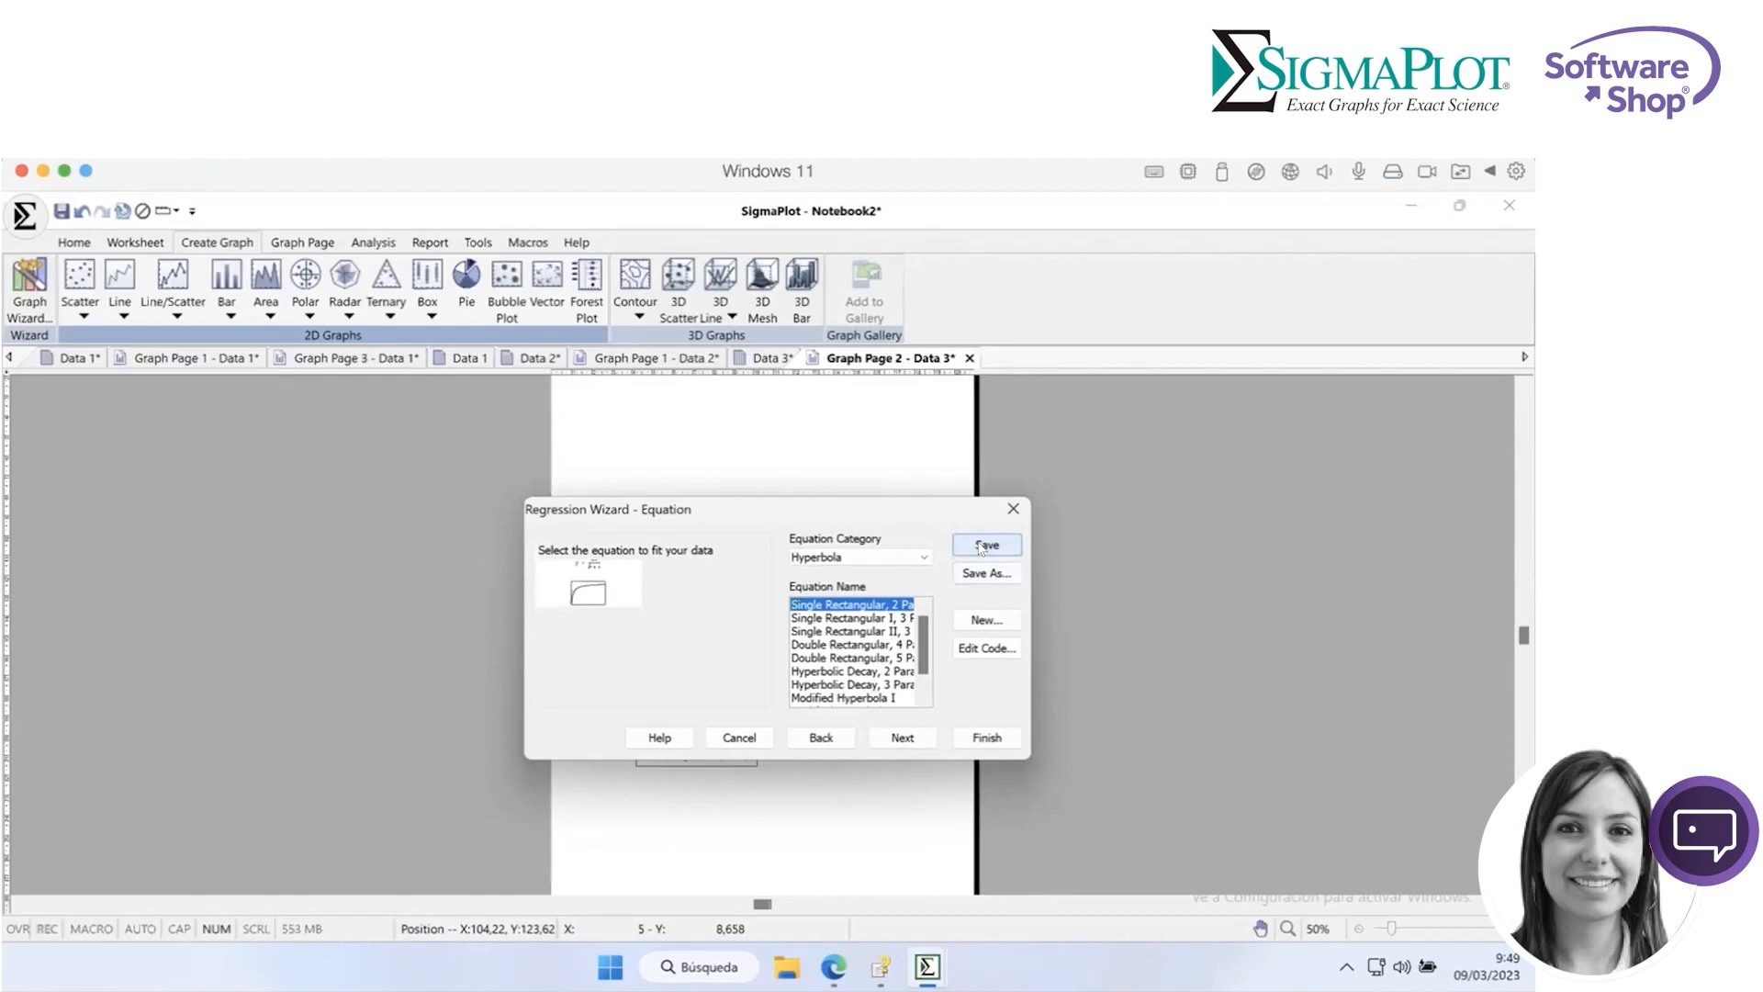
pyautogui.click(913, 740)
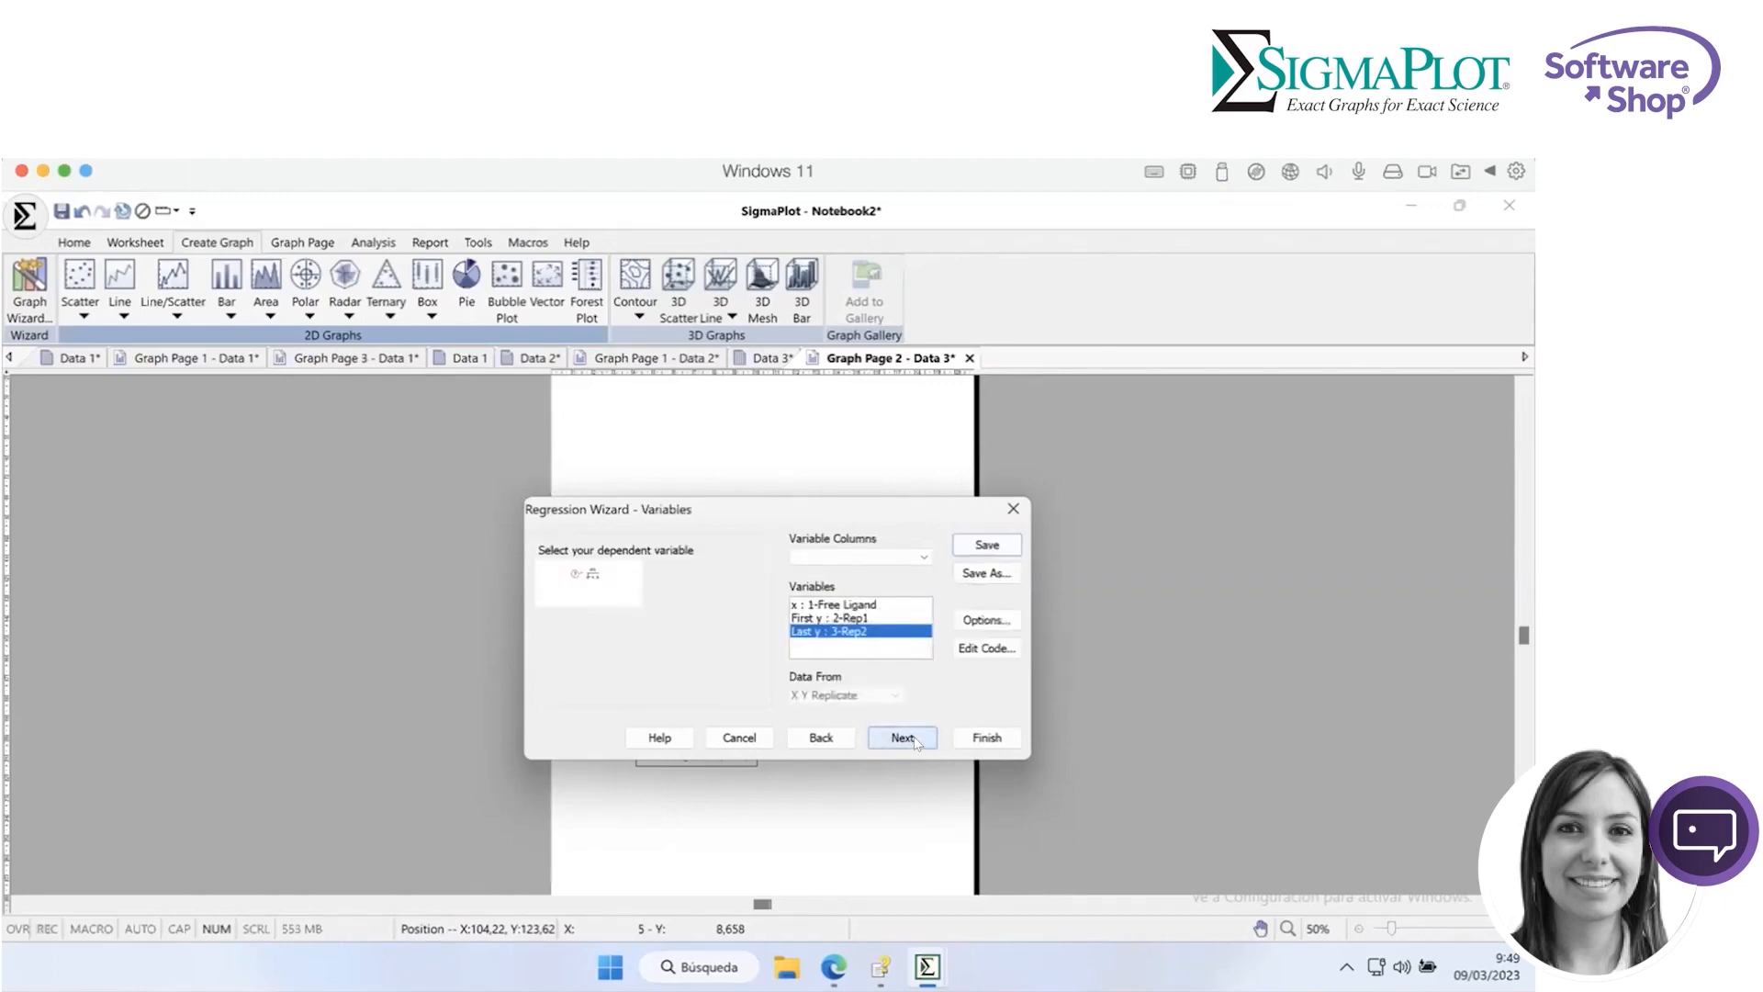
pyautogui.click(903, 737)
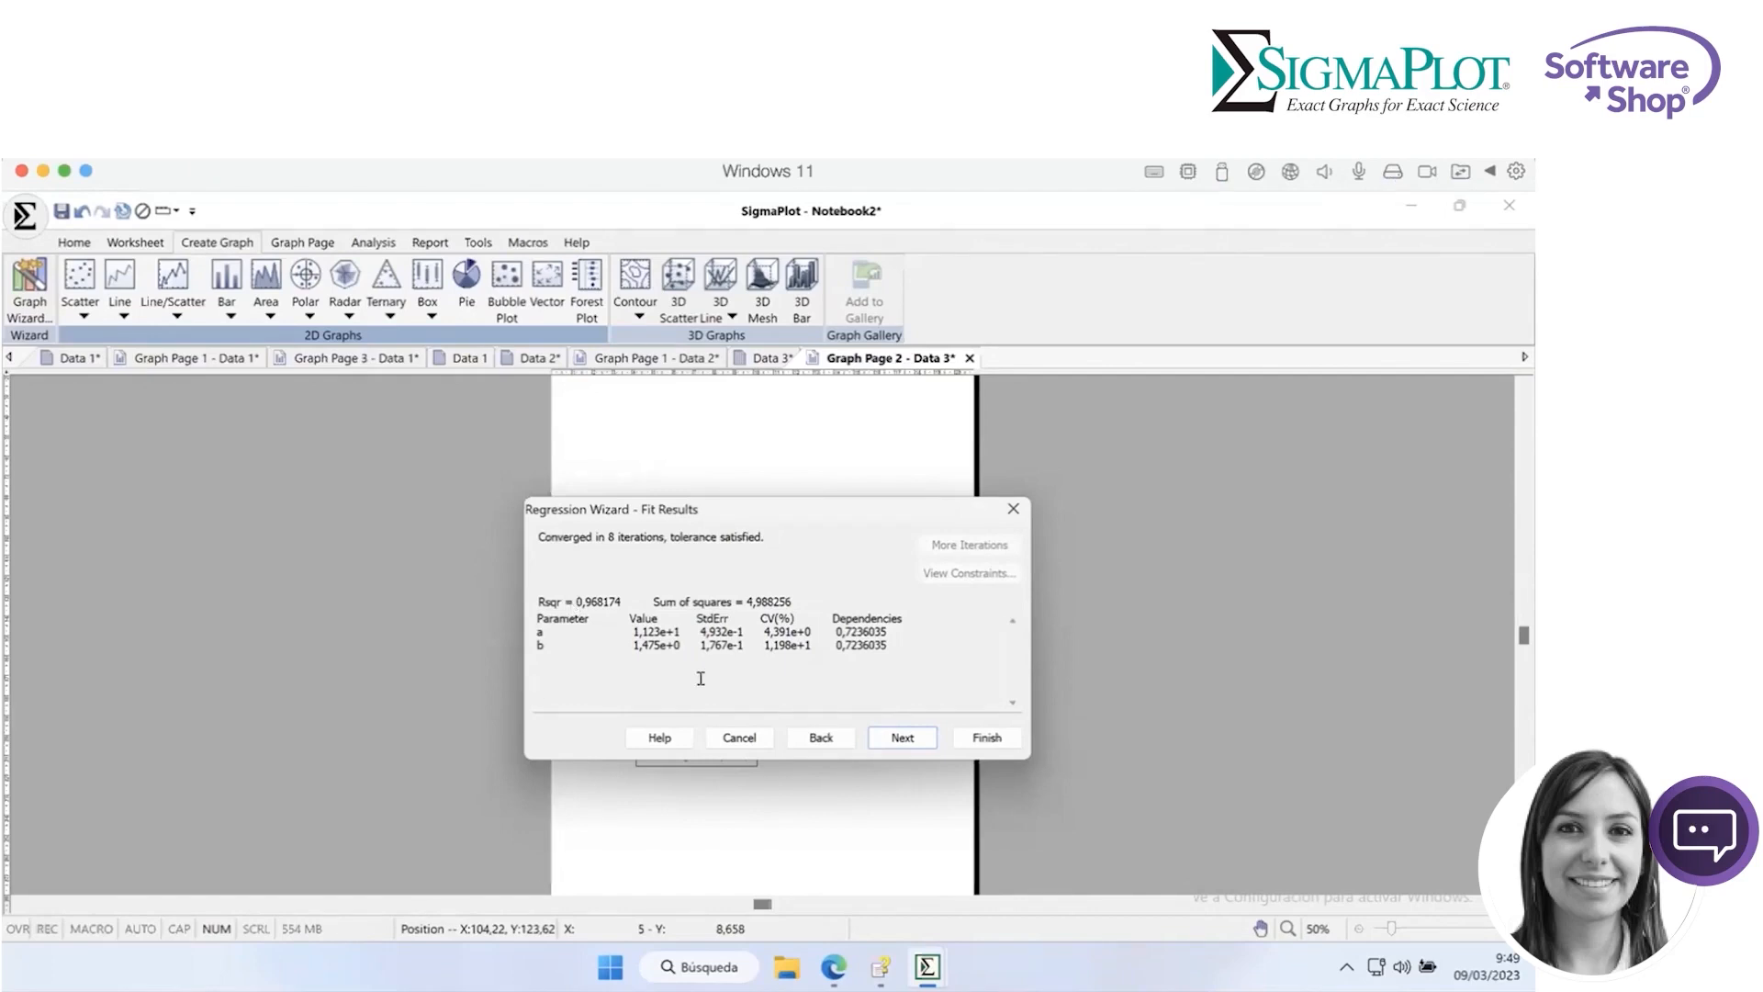
# Output the fit's parameters, predicted values and residuals to first empty columns, create a report, and add the curve to 2D Graph 3.
pyautogui.click(890, 737)
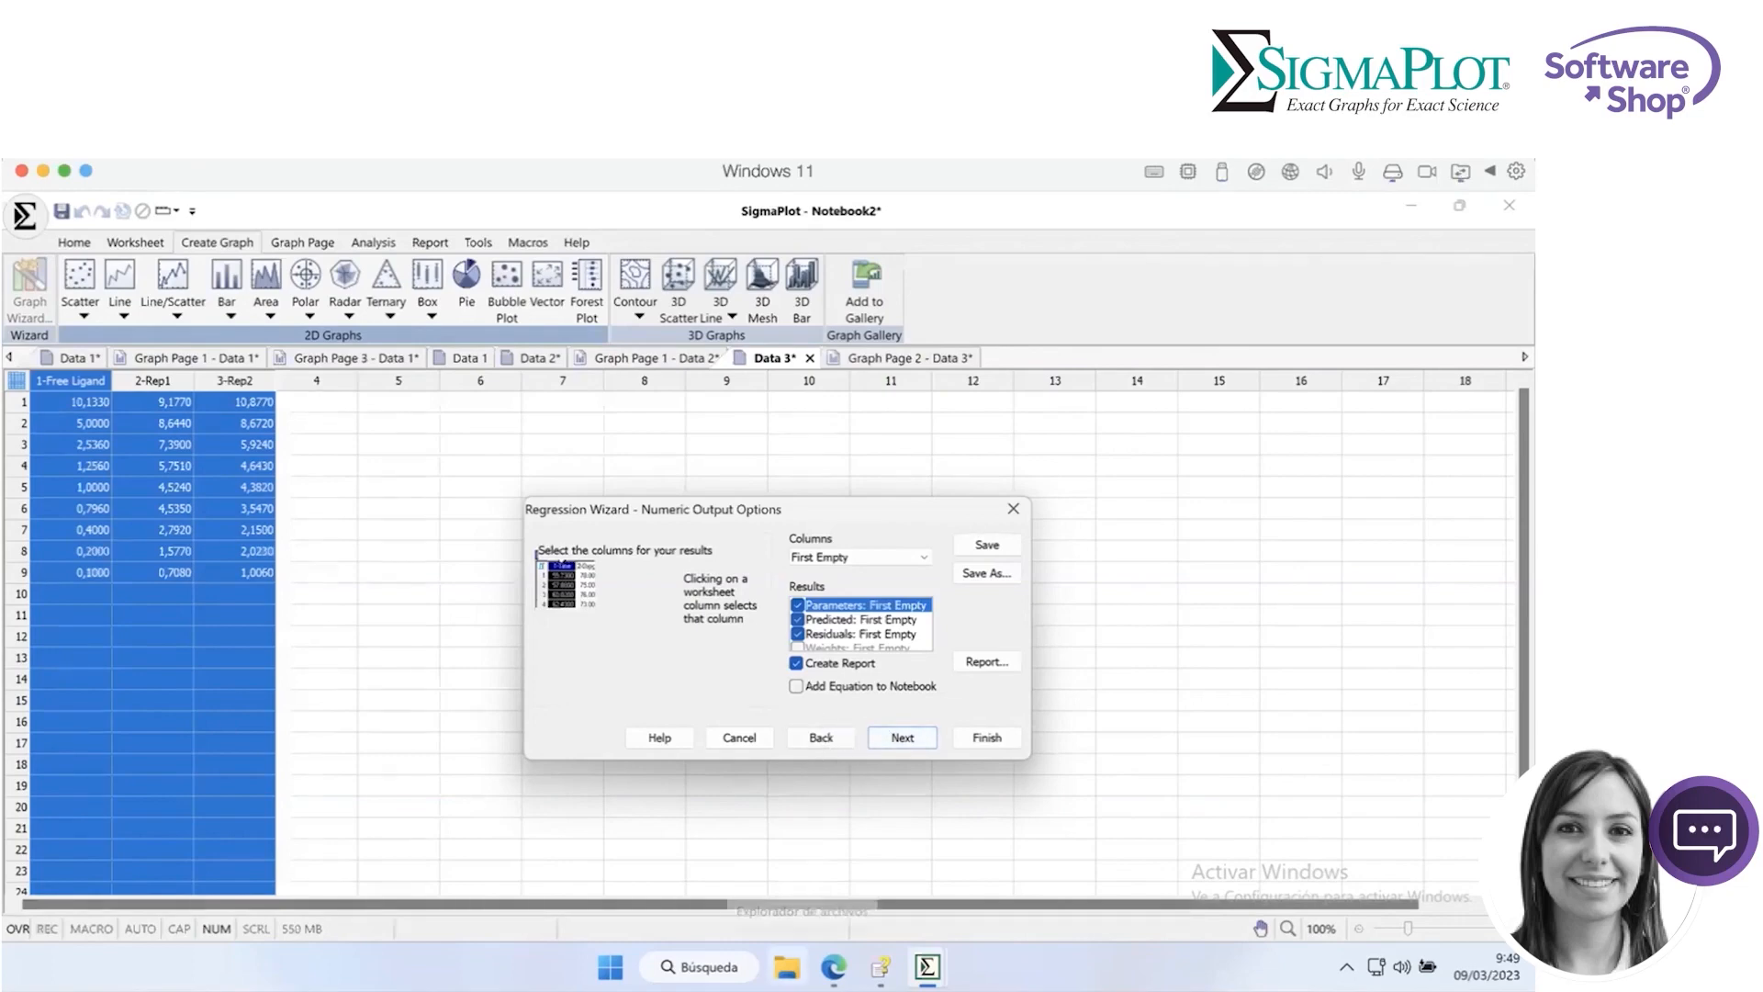
pyautogui.click(908, 739)
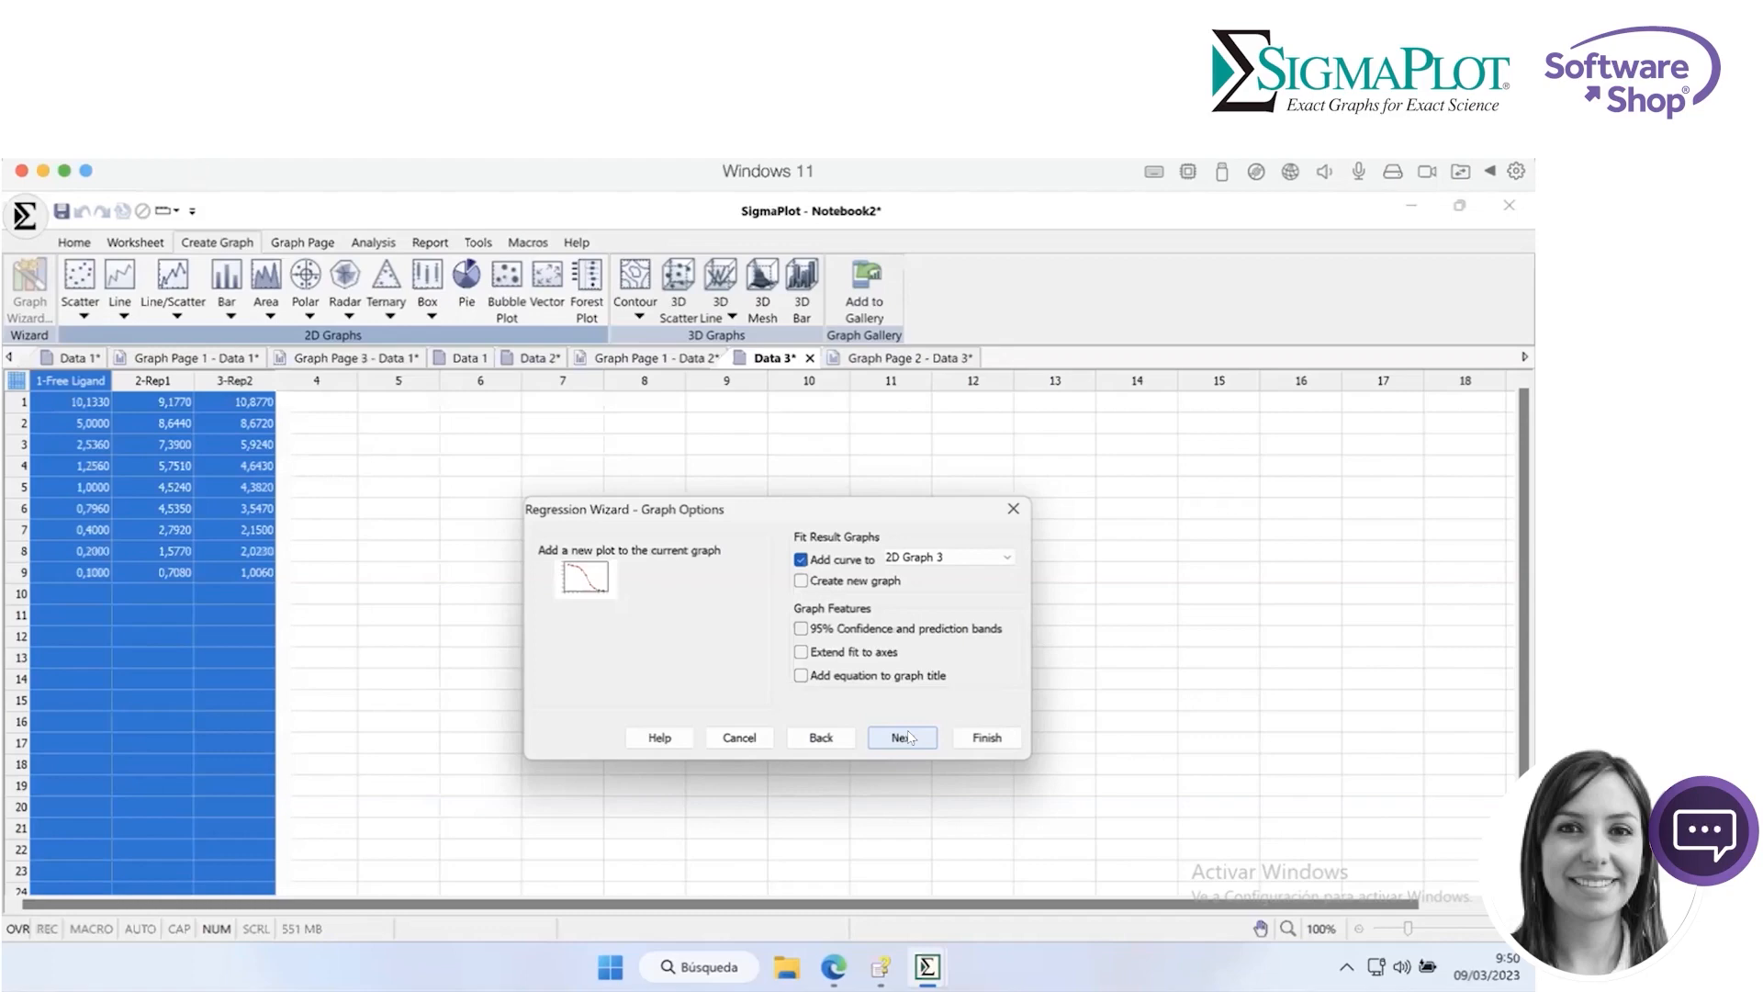
pyautogui.click(908, 738)
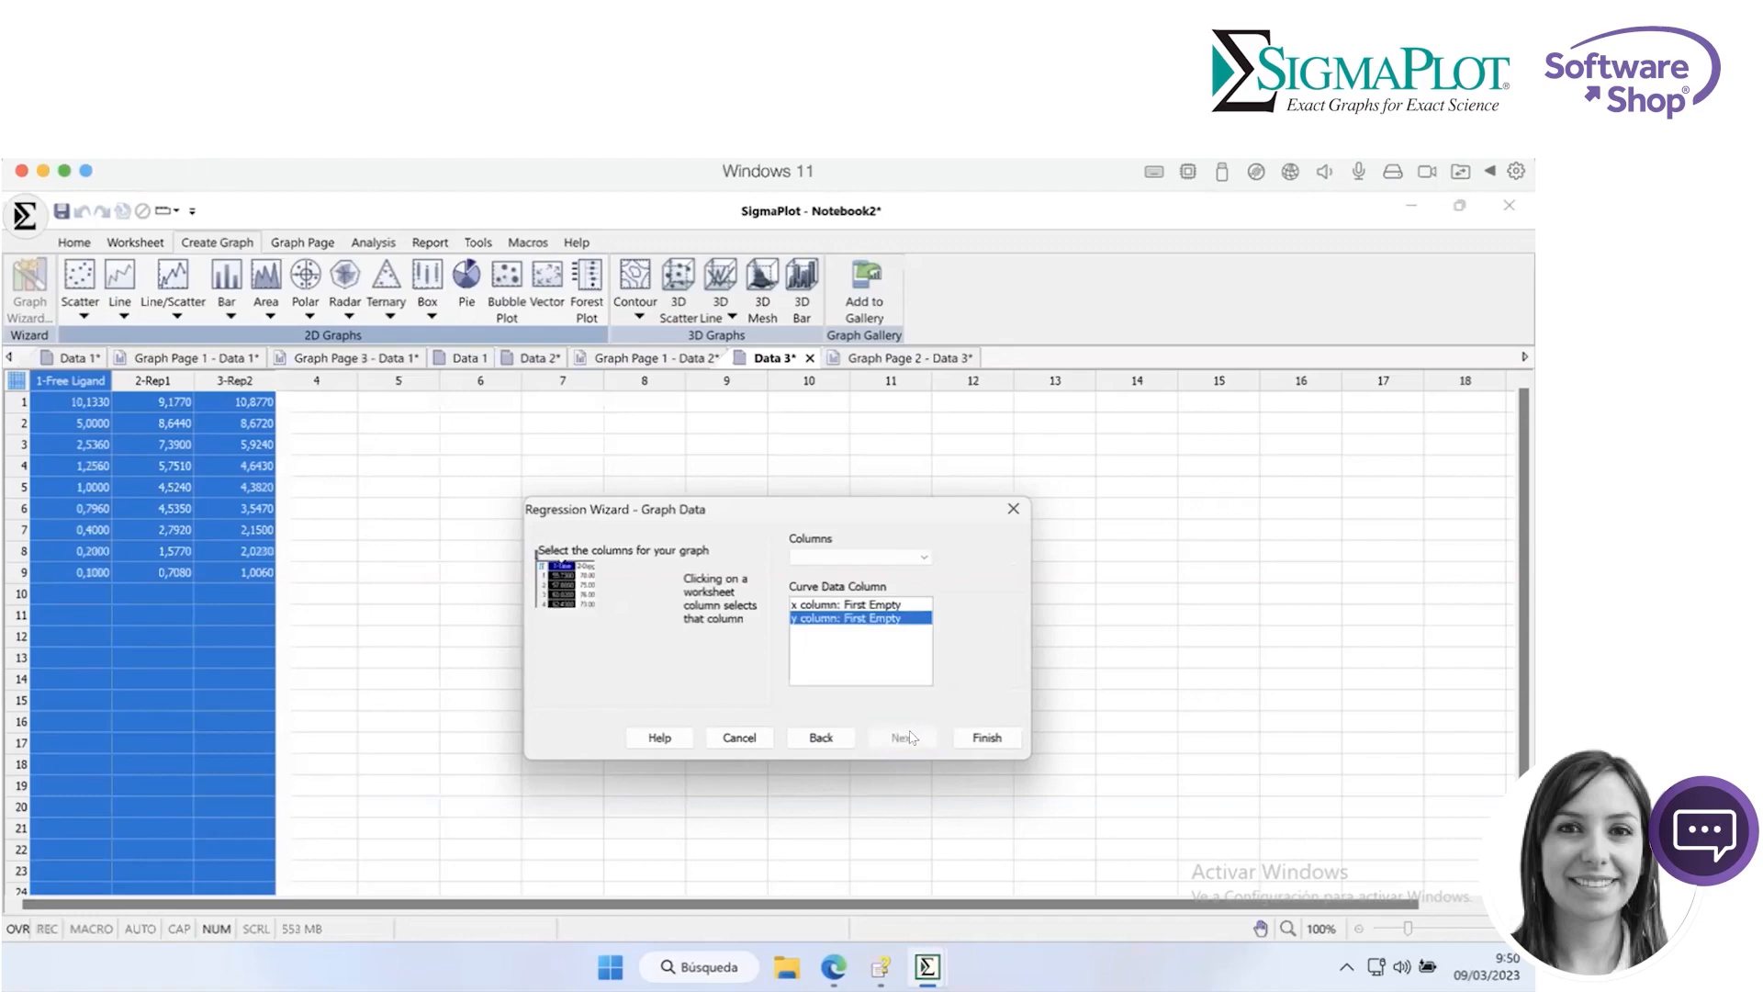
pyautogui.click(989, 738)
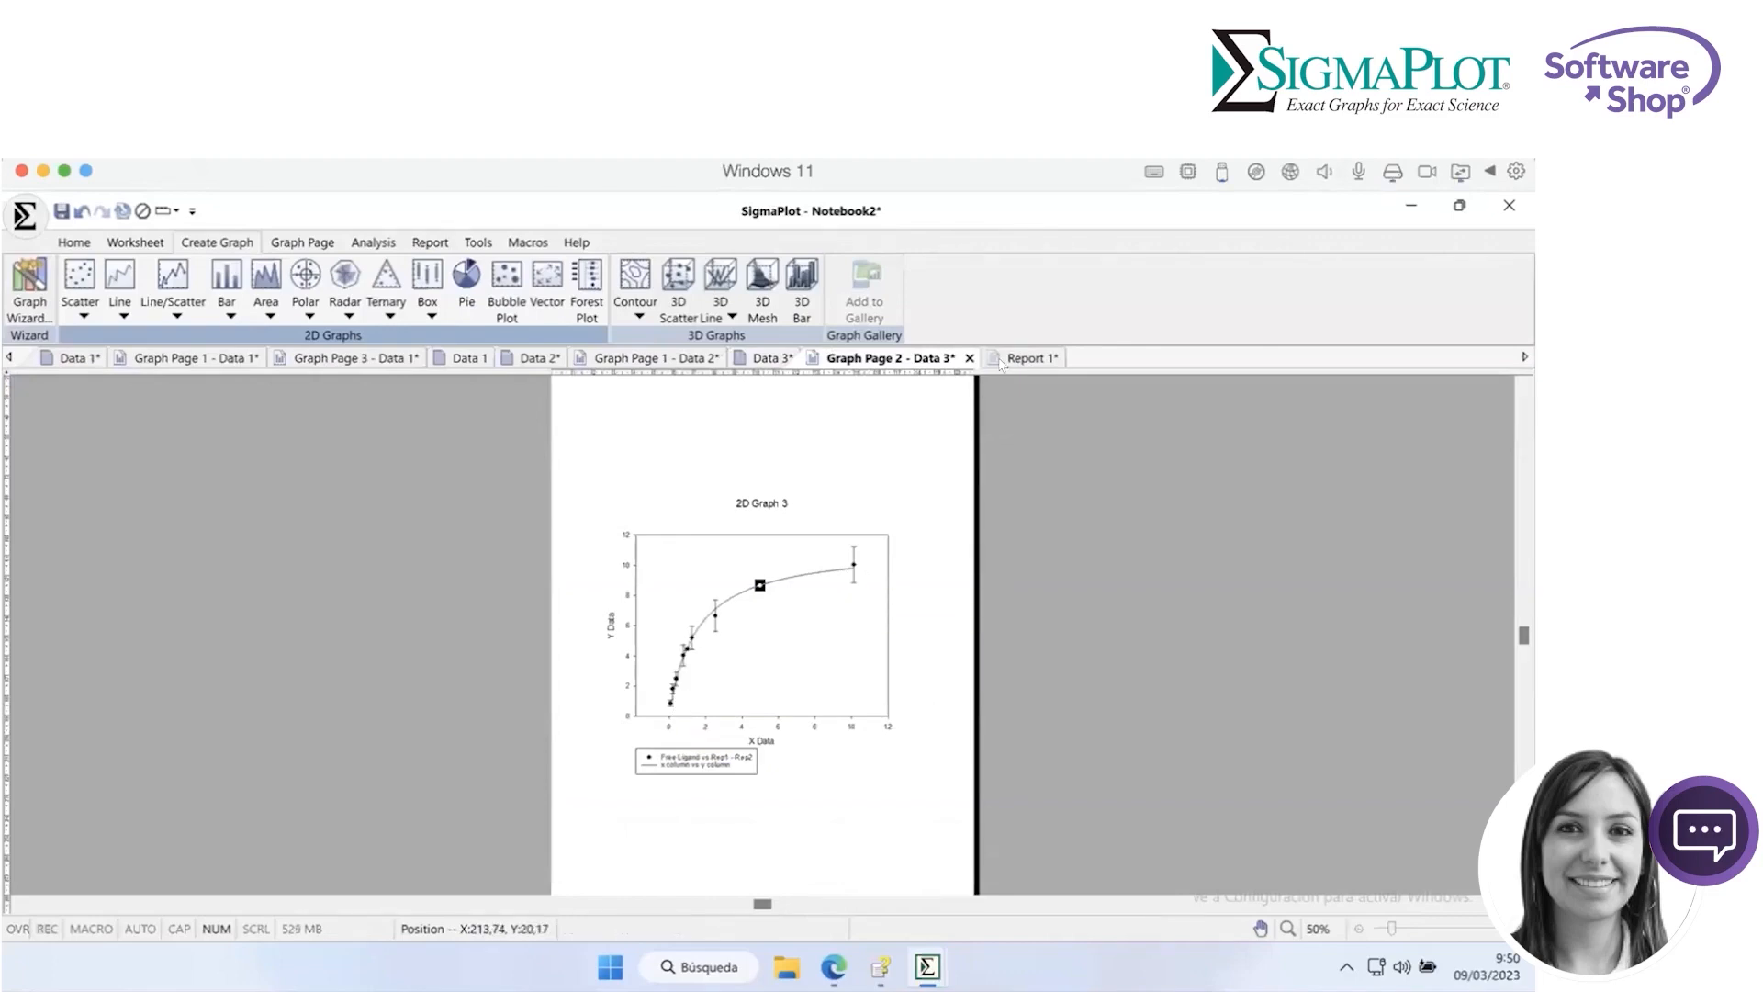
# Examine the nonlinear regression report's coefficients, analysis of variance, normality and constant variance tests, and fit equation description.
pyautogui.click(1014, 359)
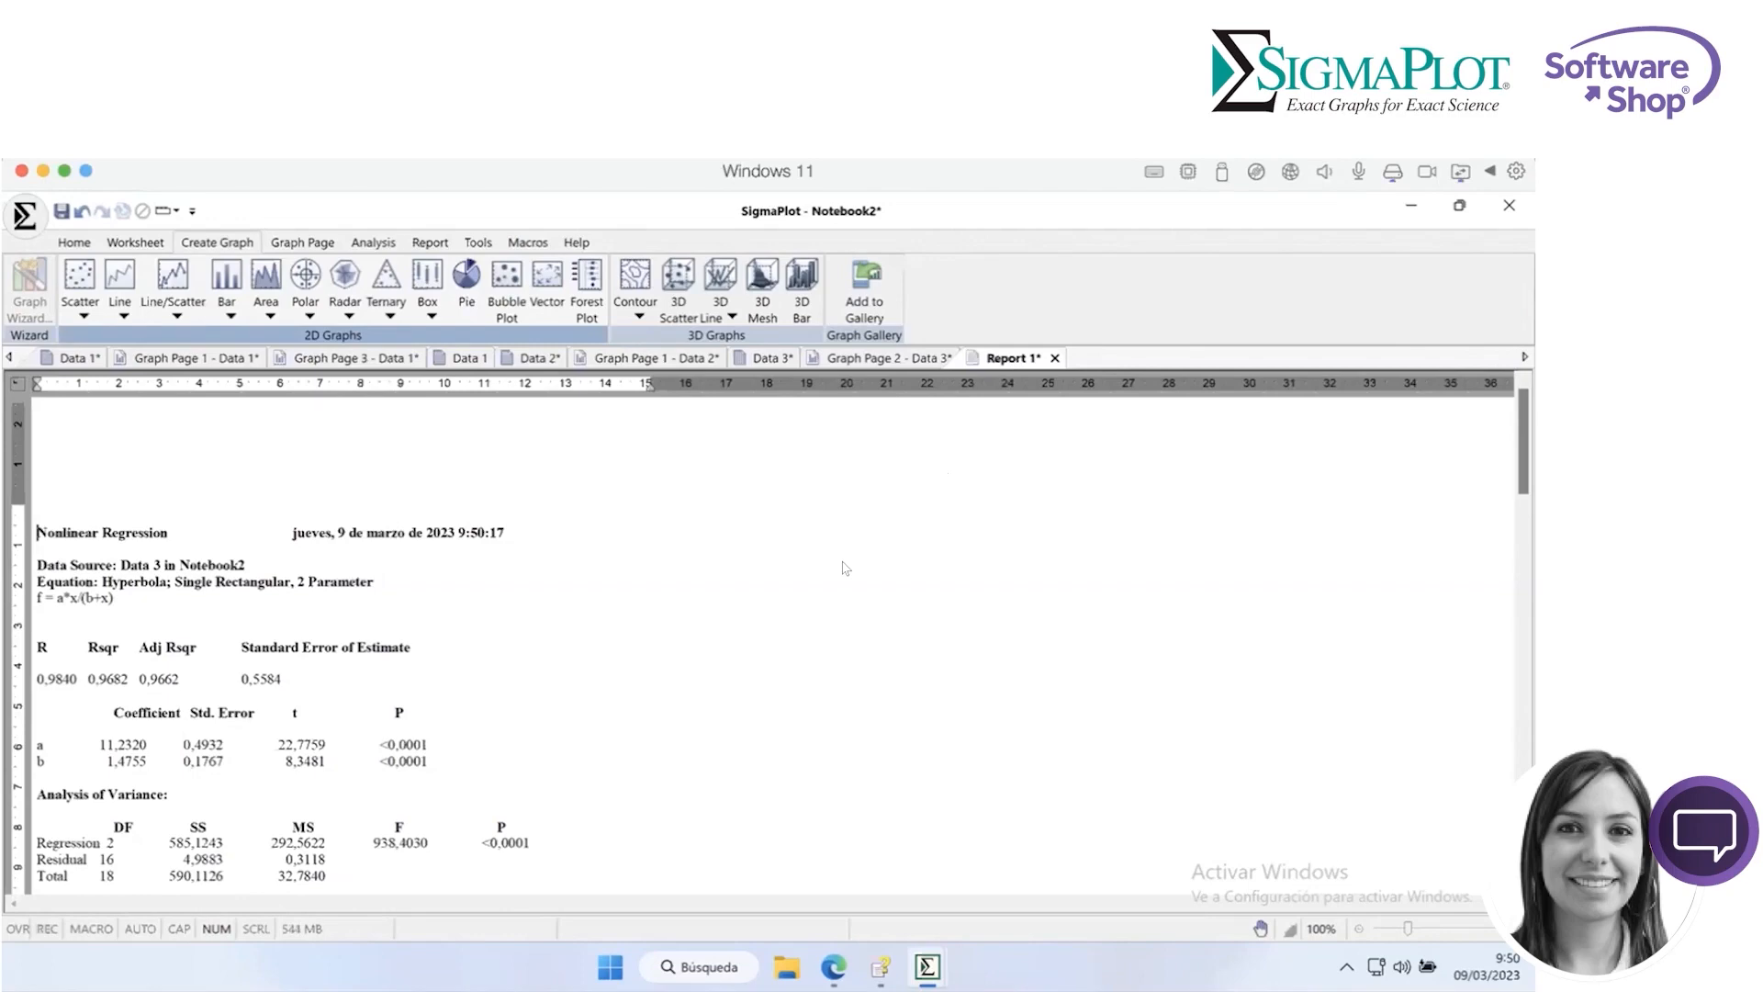
pyautogui.scroll(-12, 846, 570)
pyautogui.scroll(12, 846, 568)
pyautogui.scroll(-8, 845, 568)
pyautogui.scroll(8, 845, 568)
pyautogui.scroll(-8, 168, 658)
pyautogui.scroll(3, 168, 659)
pyautogui.scroll(3, 167, 659)
pyautogui.scroll(-10, 163, 550)
pyautogui.scroll(10, 163, 550)
pyautogui.scroll(-10, 164, 550)
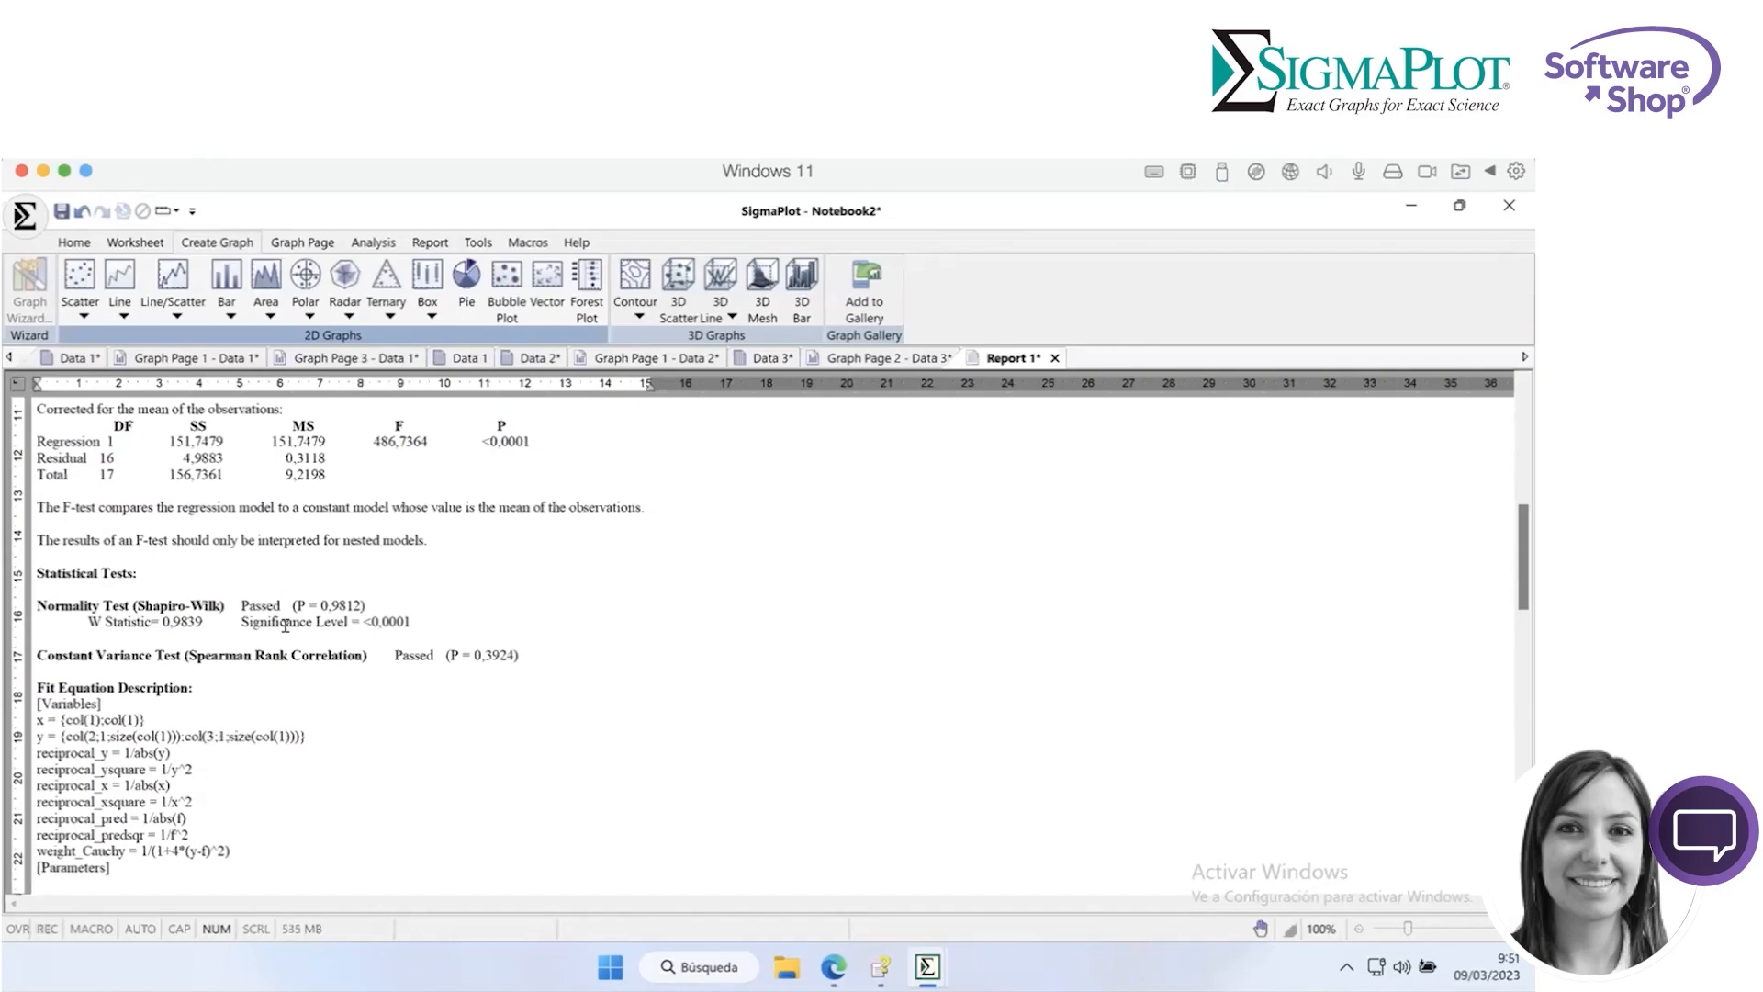
pyautogui.scroll(10, 285, 624)
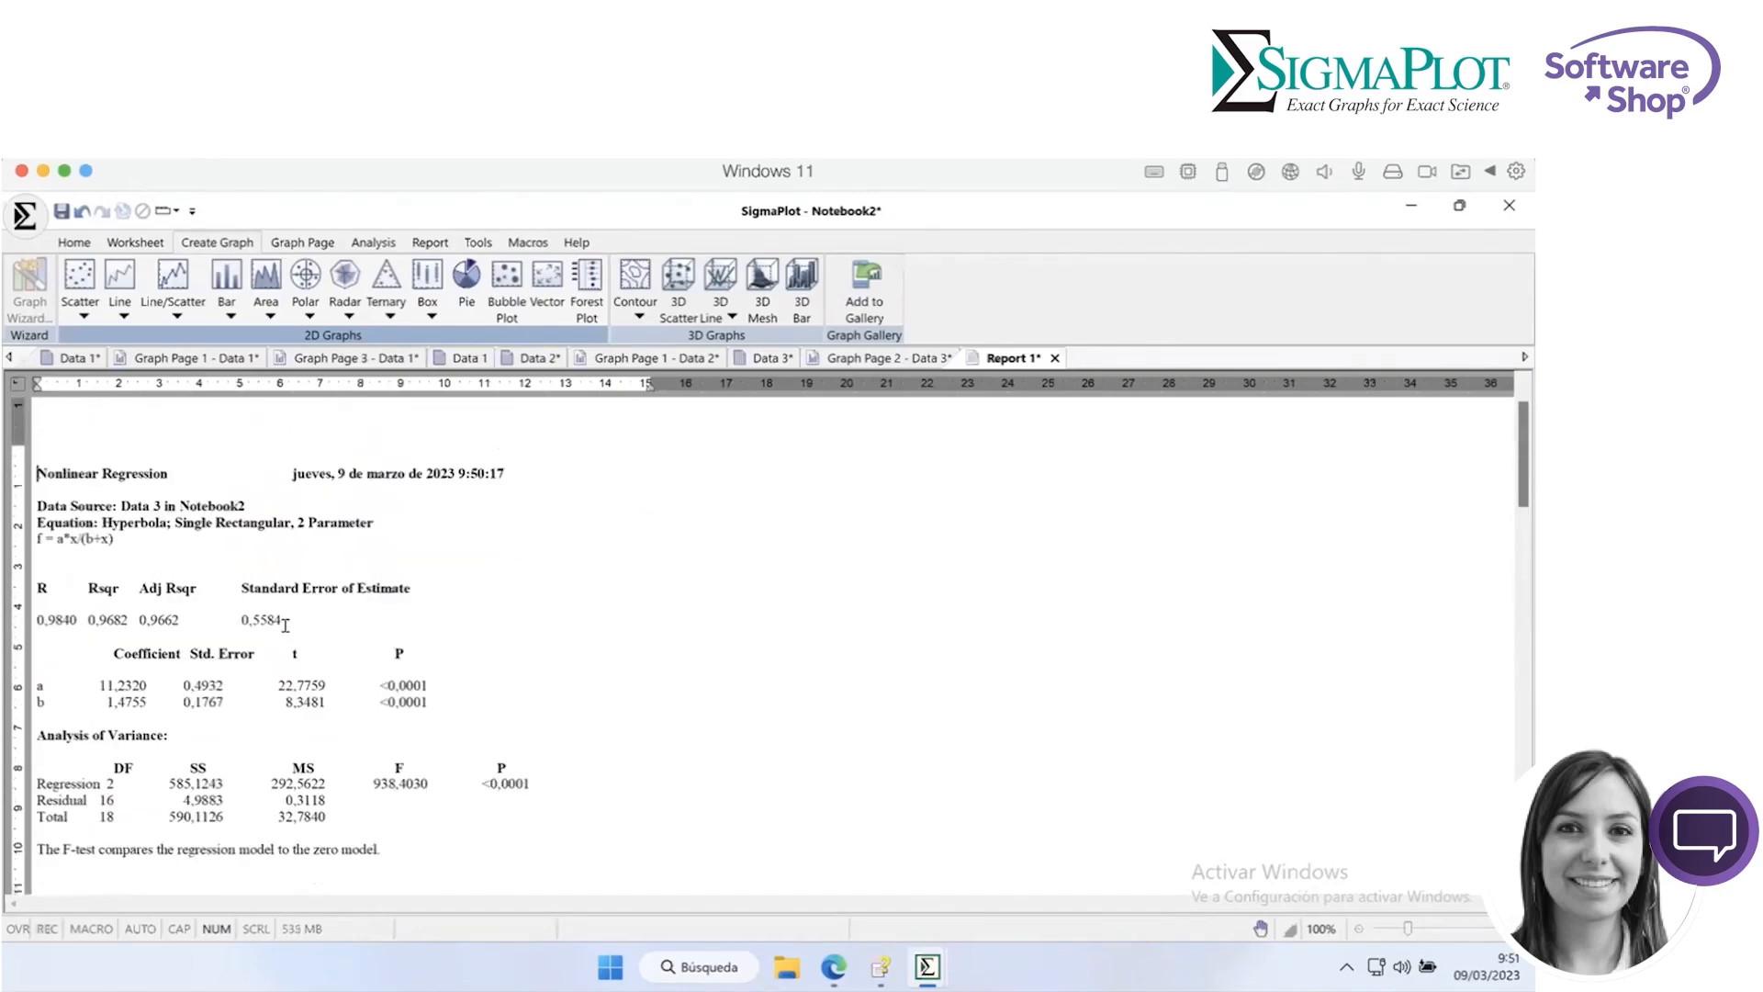
pyautogui.scroll(-5, 285, 624)
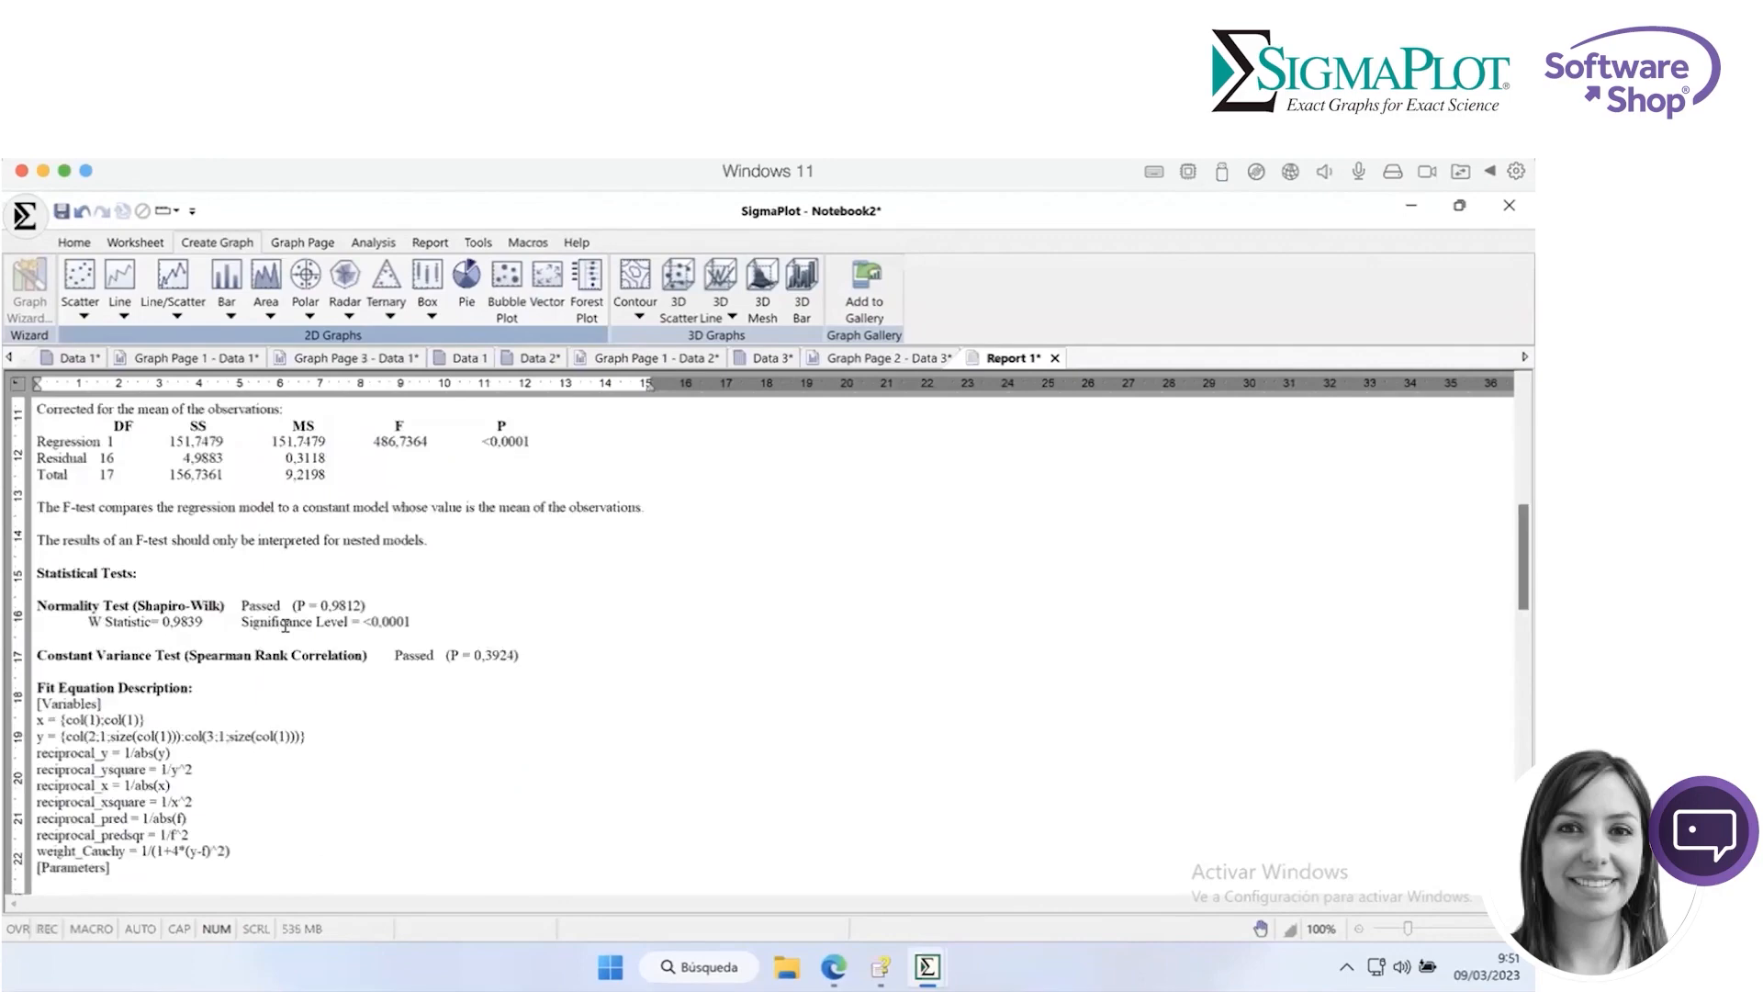
pyautogui.scroll(3, 286, 624)
pyautogui.scroll(-4, 285, 624)
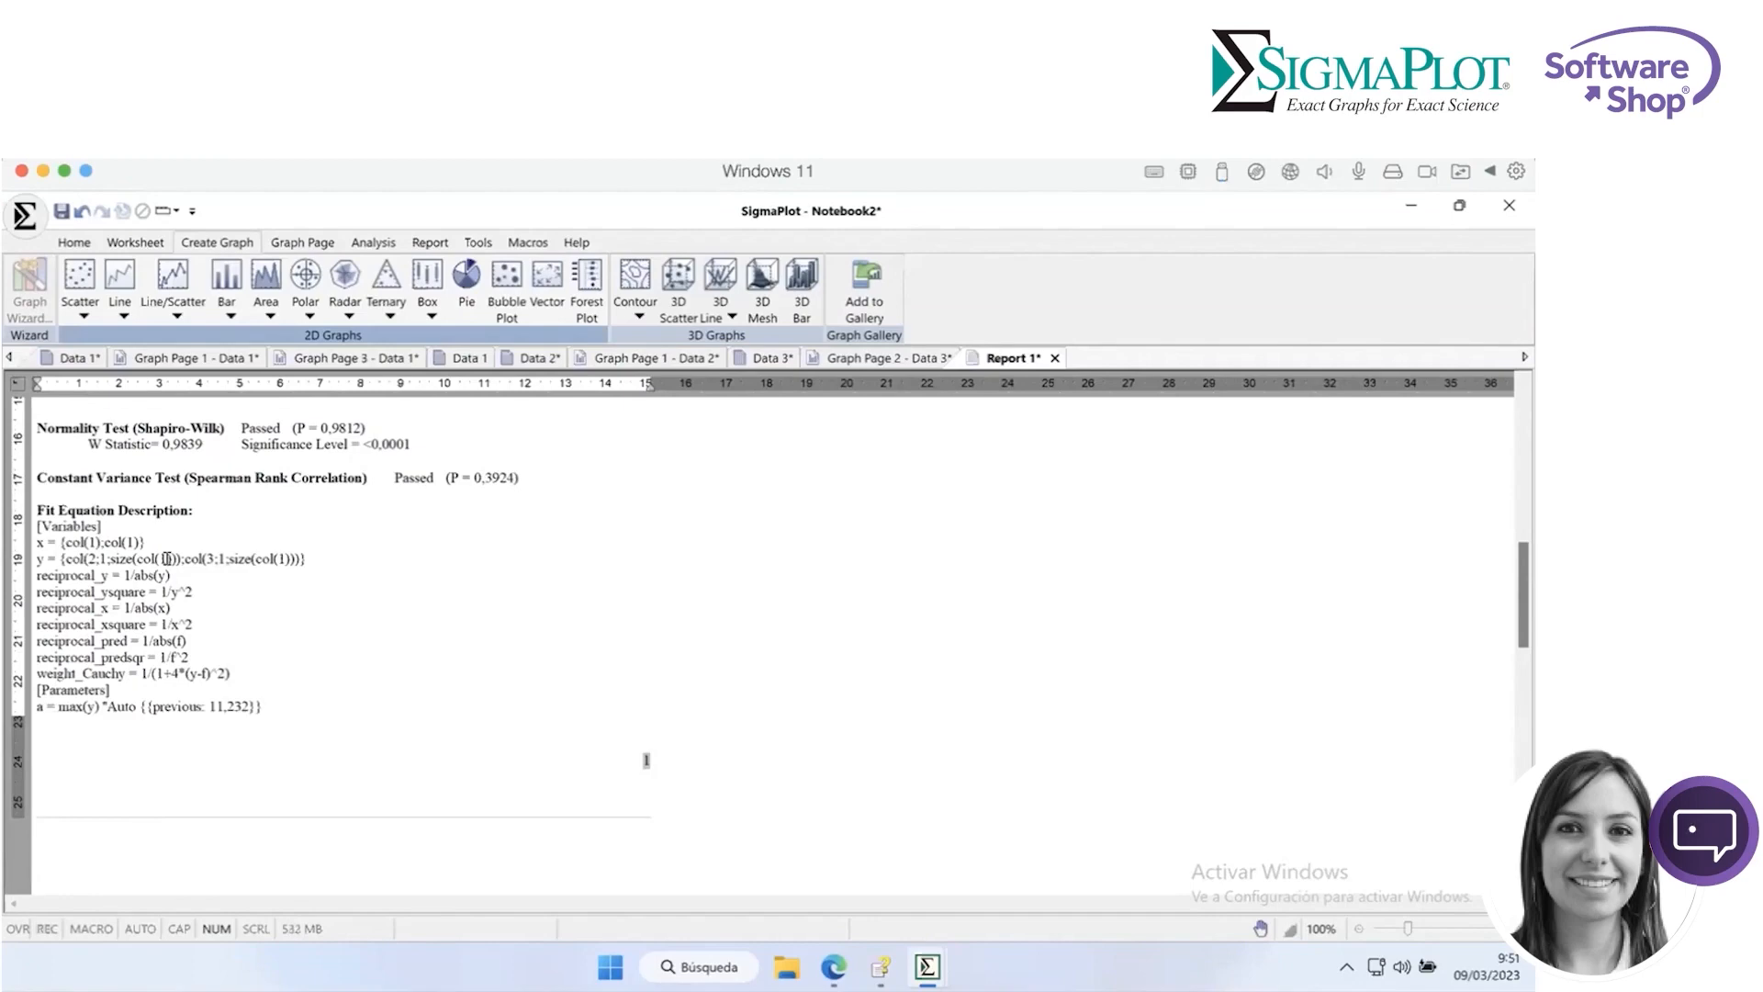
pyautogui.scroll(8, 166, 559)
pyautogui.scroll(-2, 167, 558)
pyautogui.scroll(1, 166, 558)
pyautogui.scroll(-4, 166, 558)
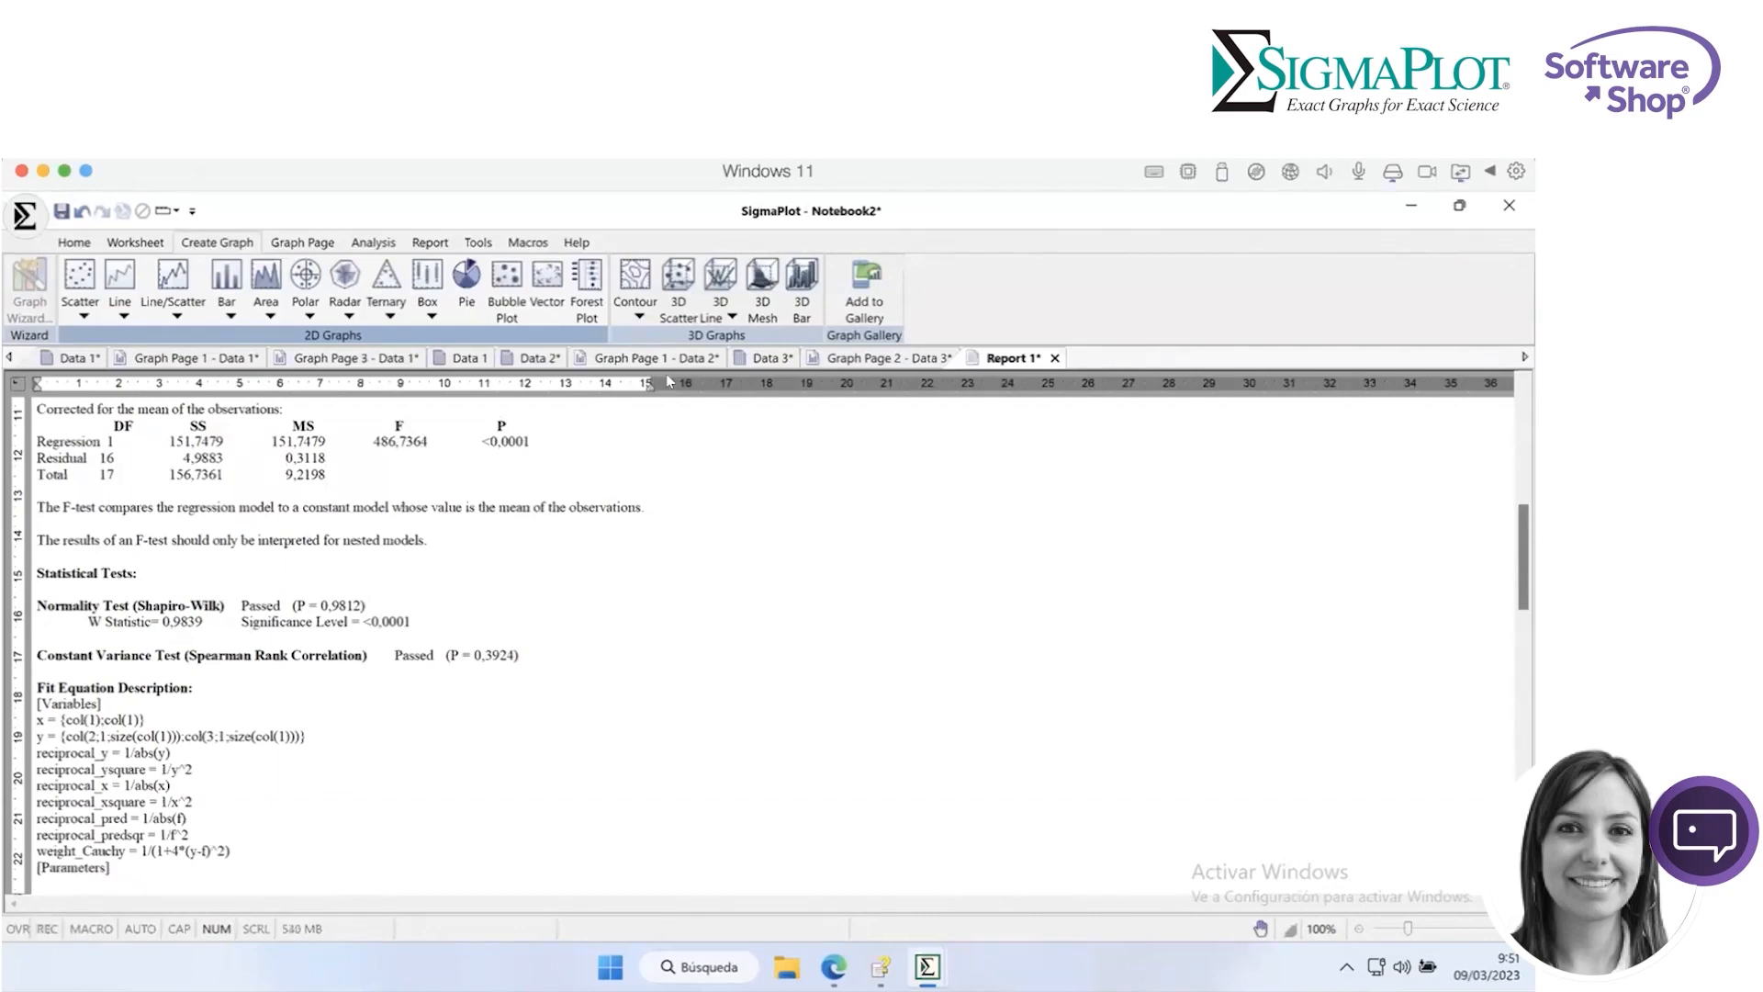
# Review the fitted curve graph, the fit result columns in Data 3, and the earlier worksheets and graph pages.
pyautogui.click(842, 357)
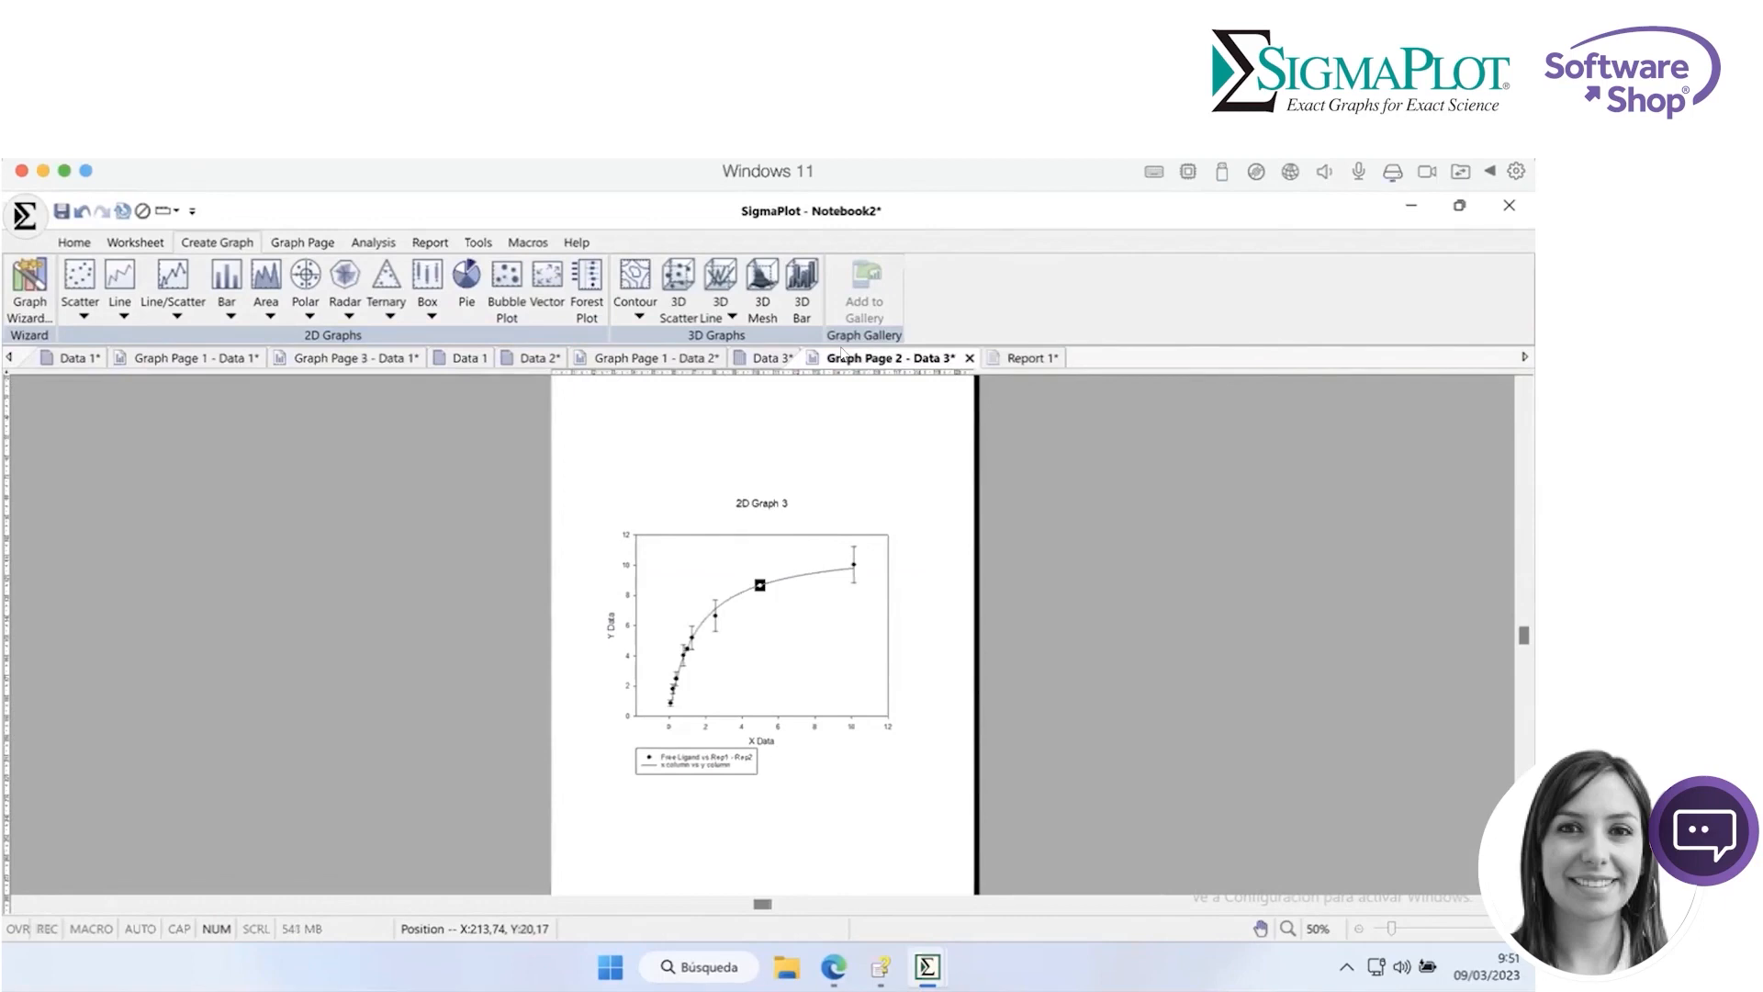
pyautogui.click(766, 358)
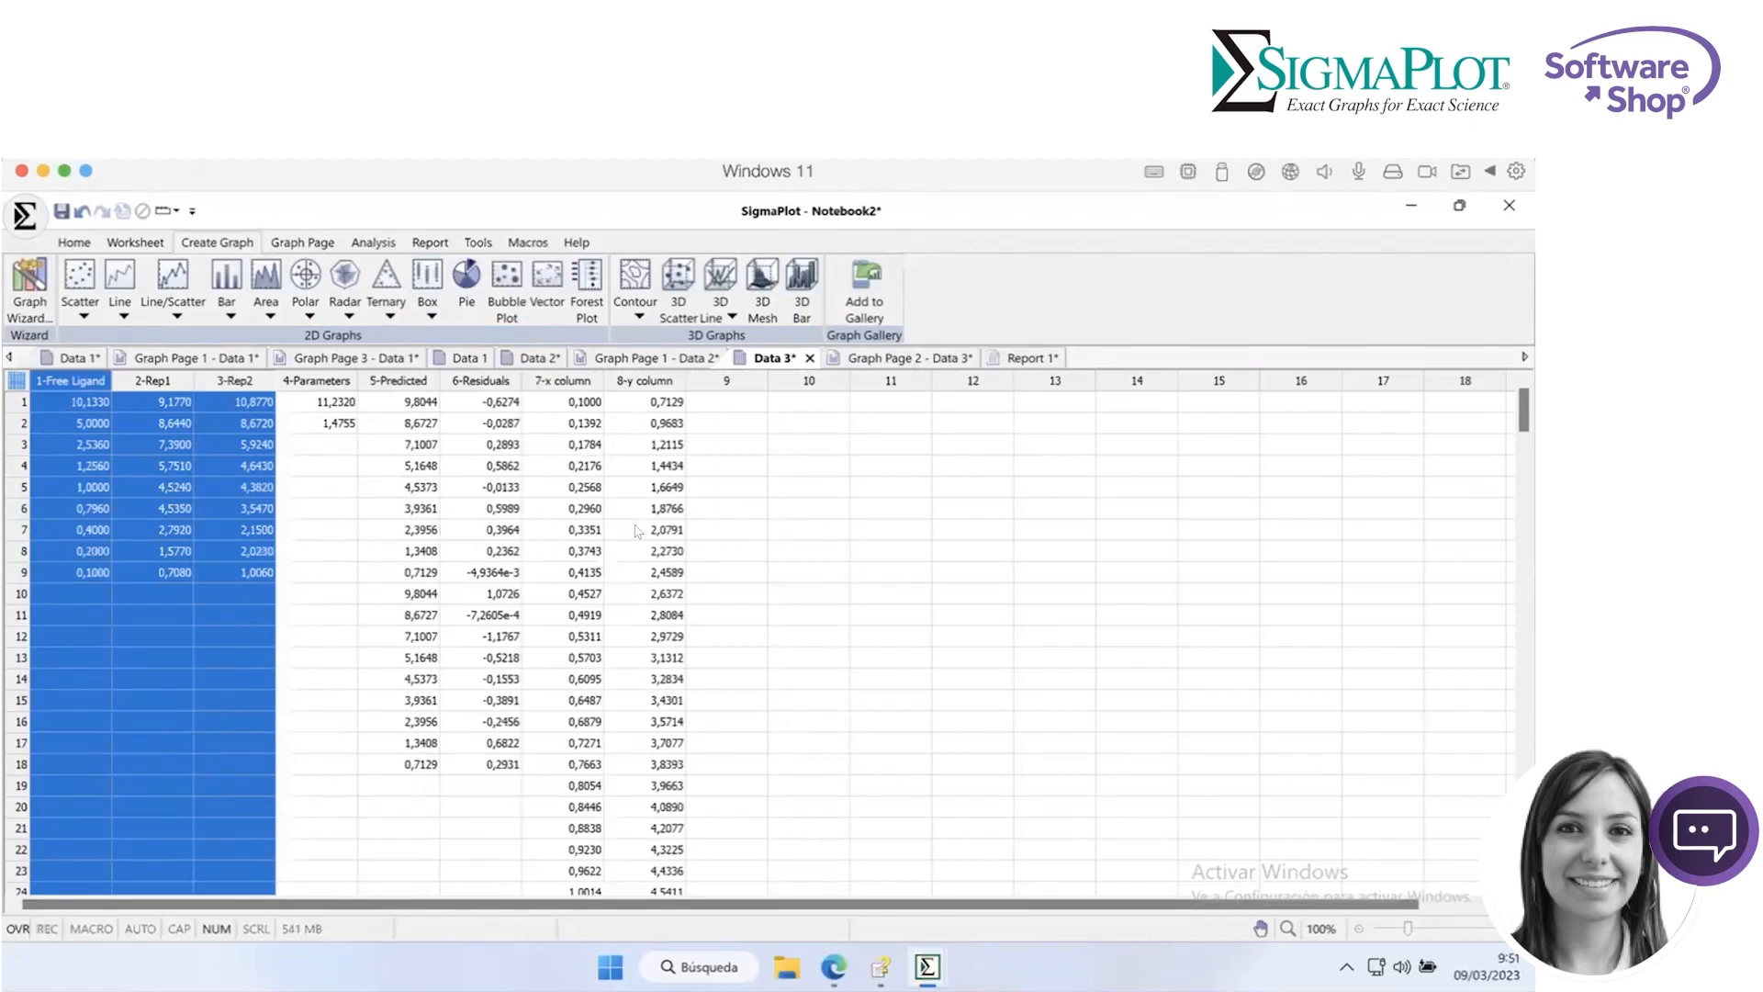
pyautogui.click(661, 358)
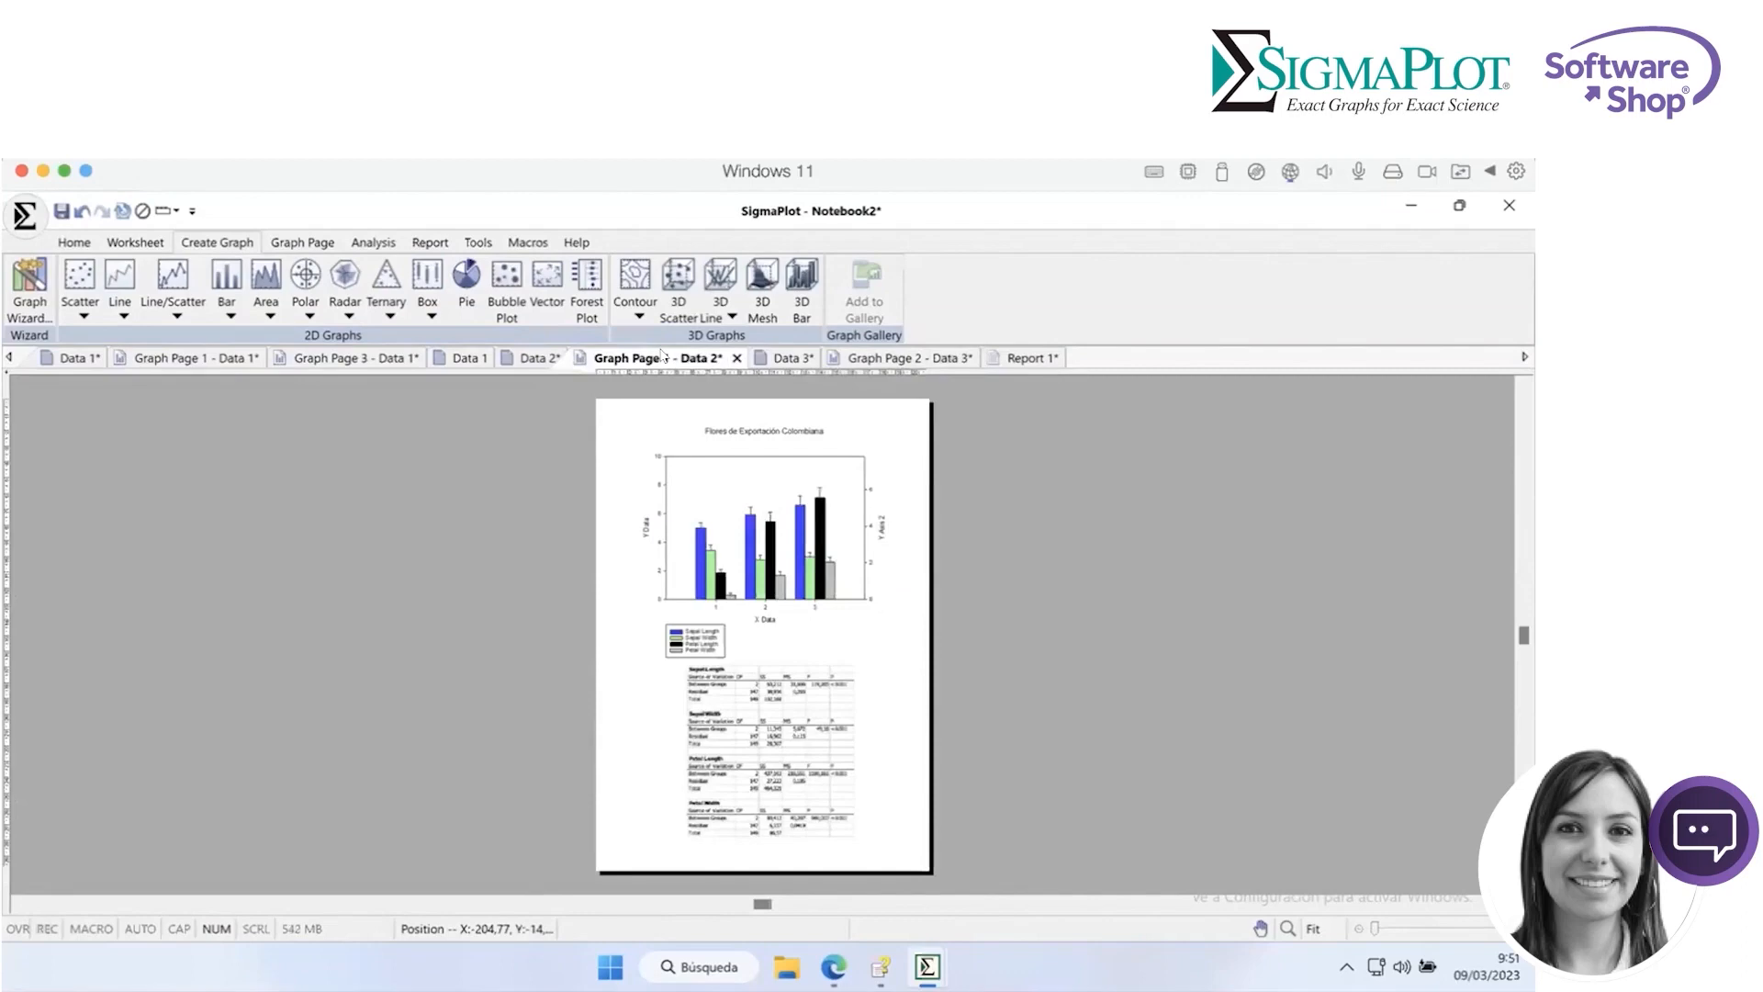
pyautogui.click(531, 357)
pyautogui.click(469, 358)
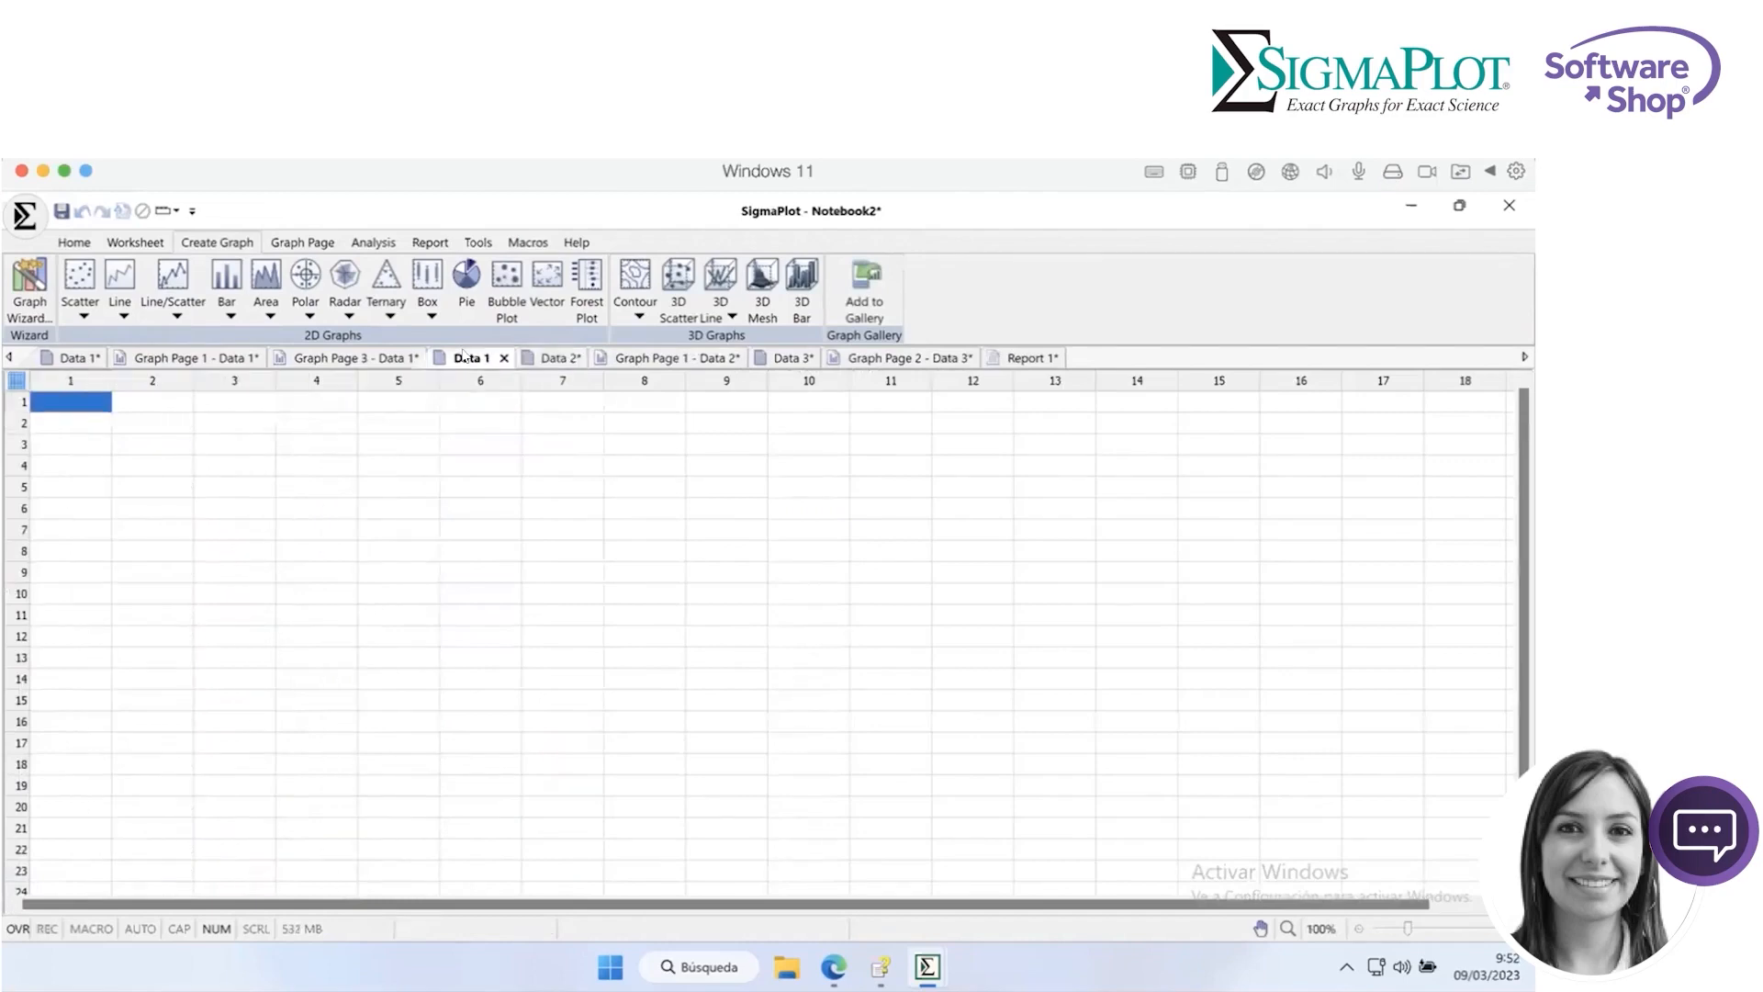
pyautogui.click(362, 359)
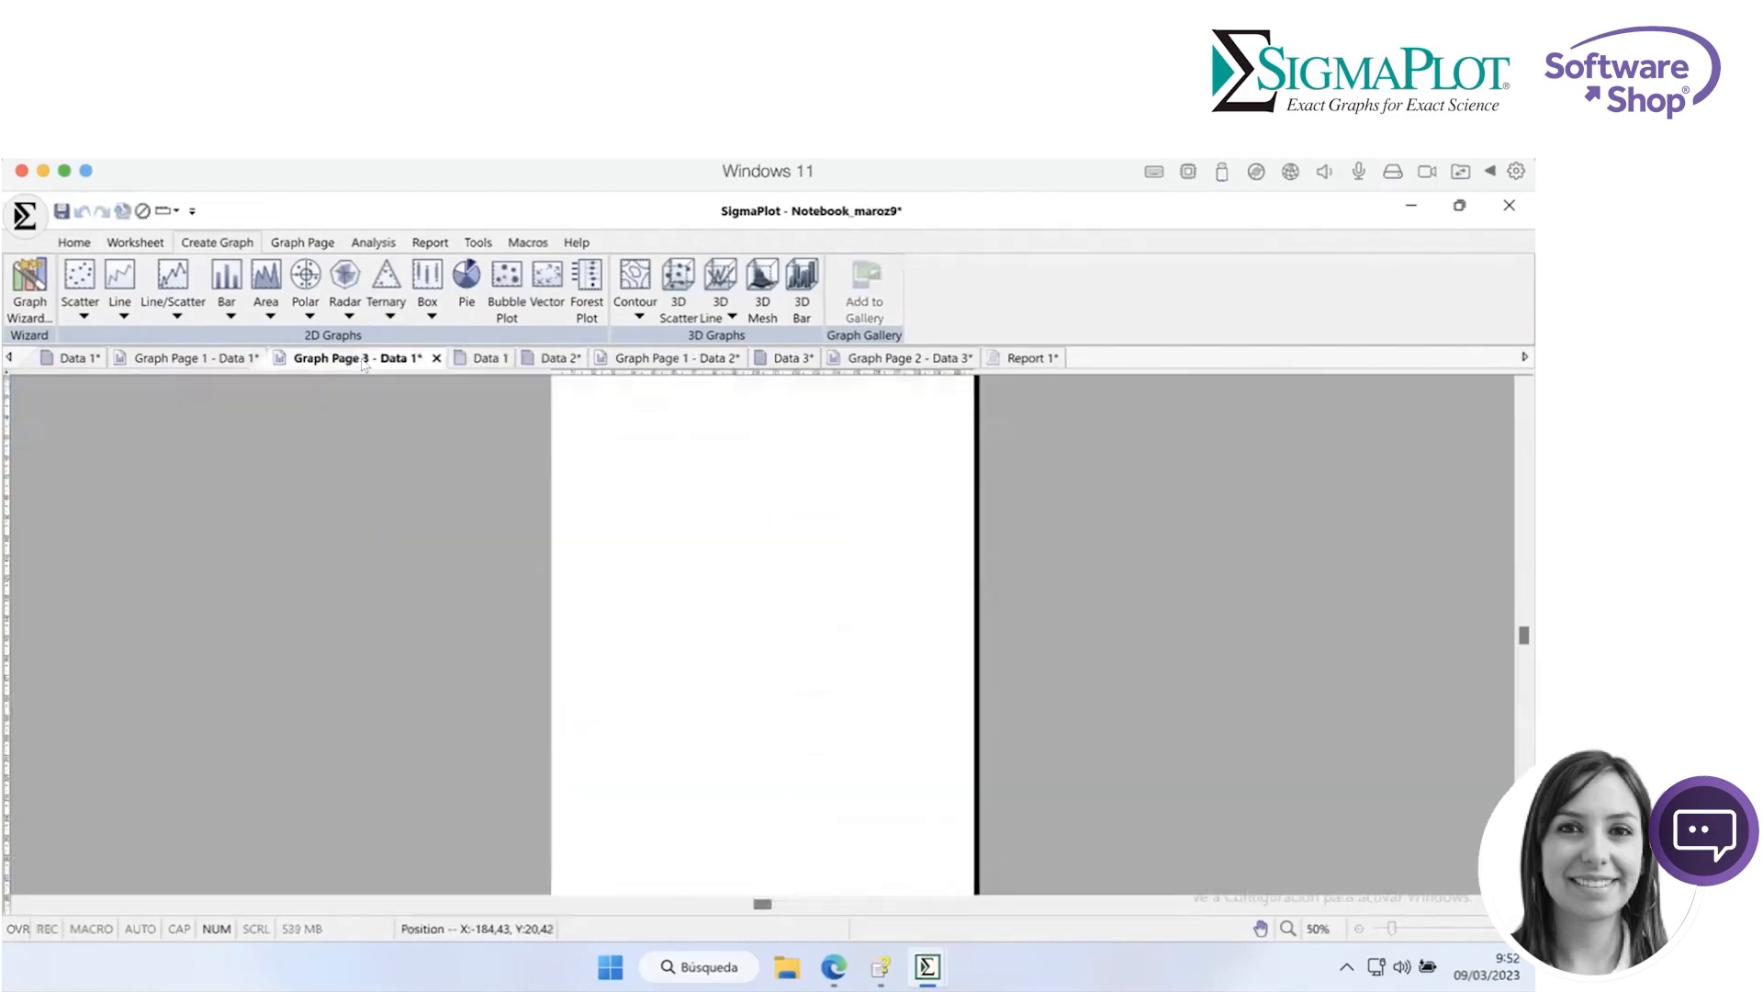
pyautogui.click(227, 360)
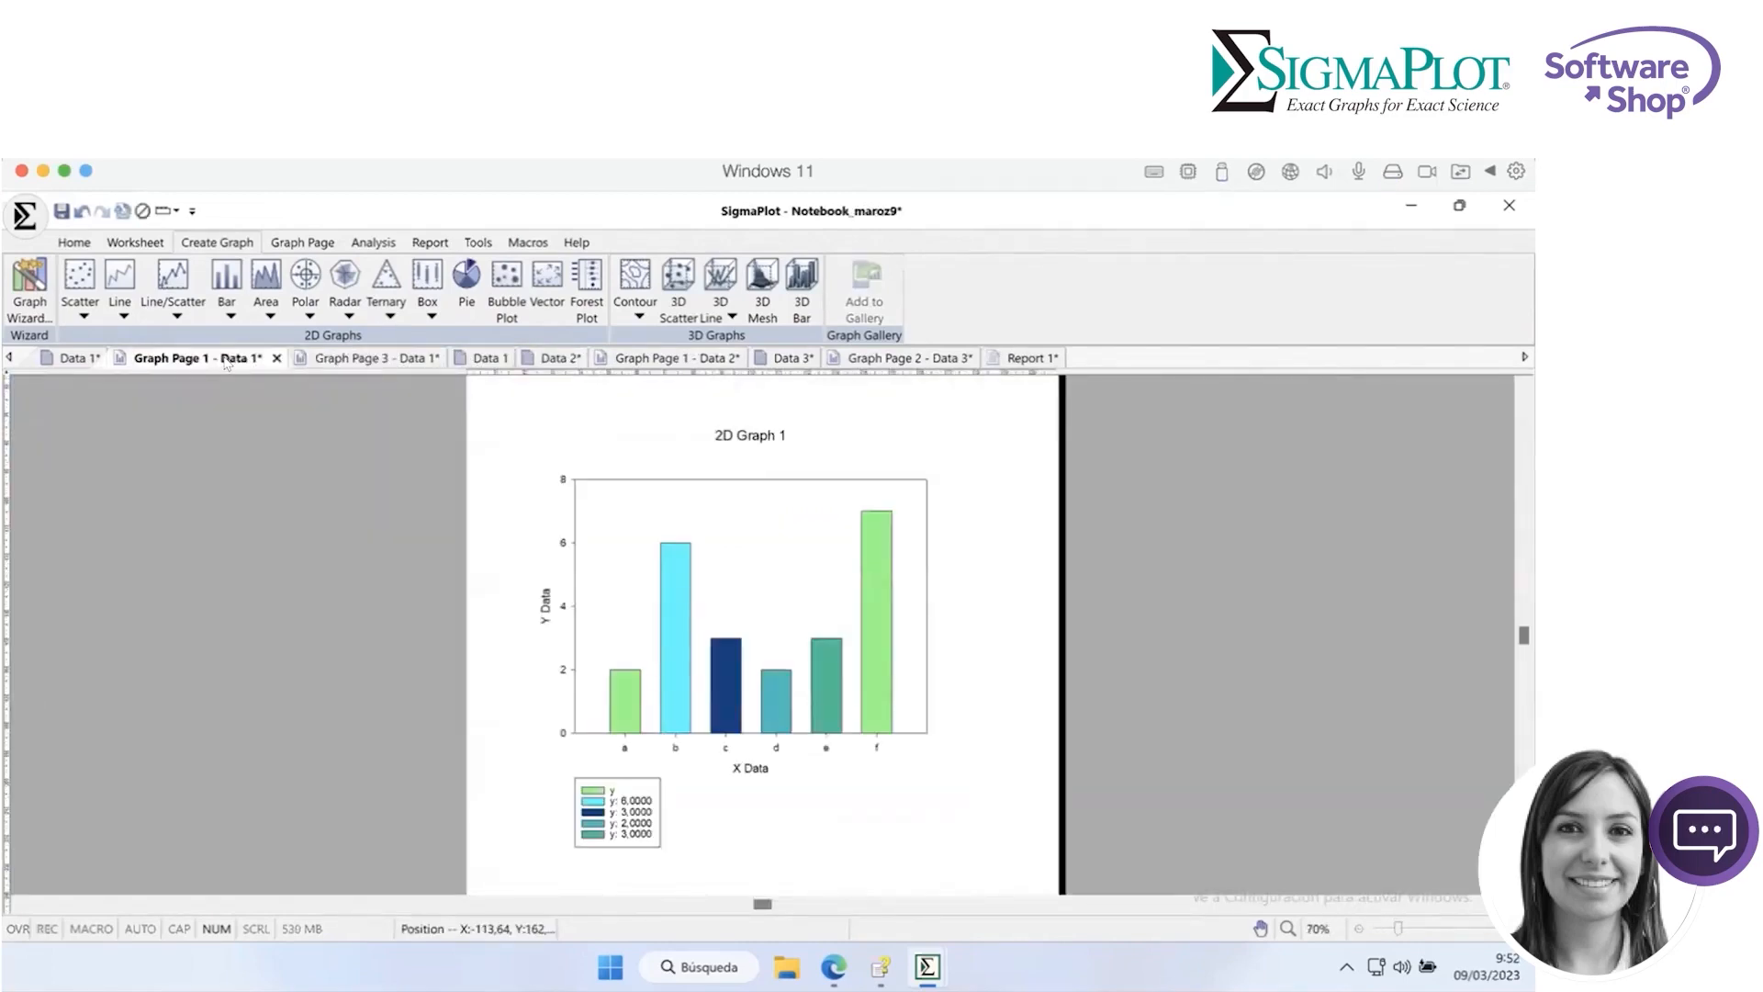